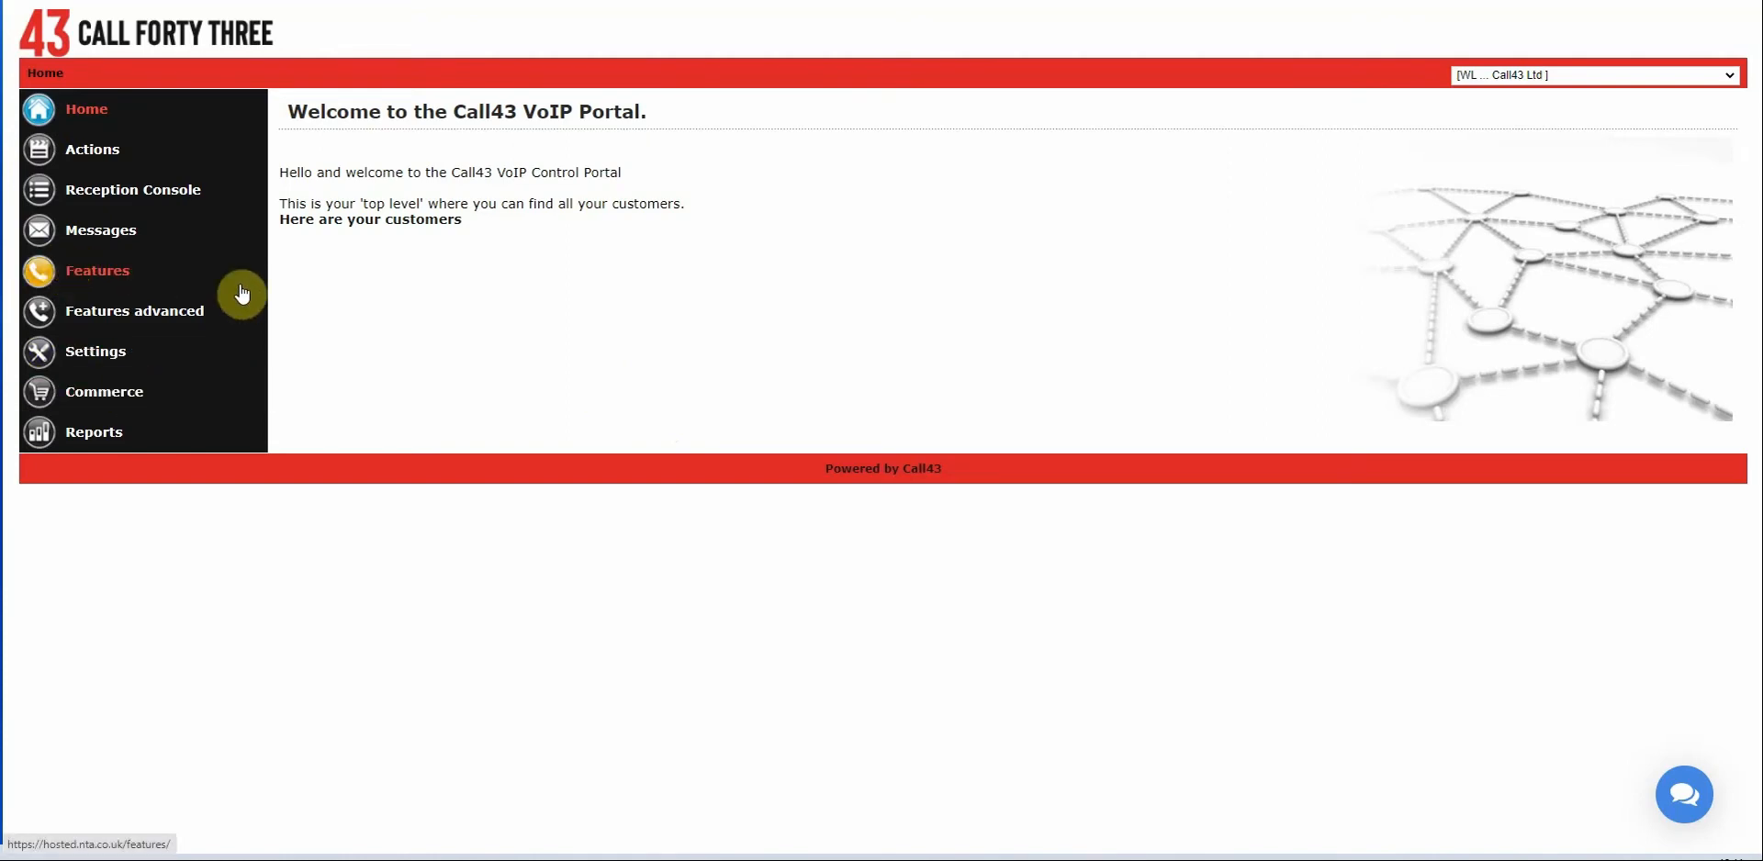
From the Rate plans list, which holds only Master Plan, start a new rate plan.
{"action": "left_click", "coordinate": [106, 394]}
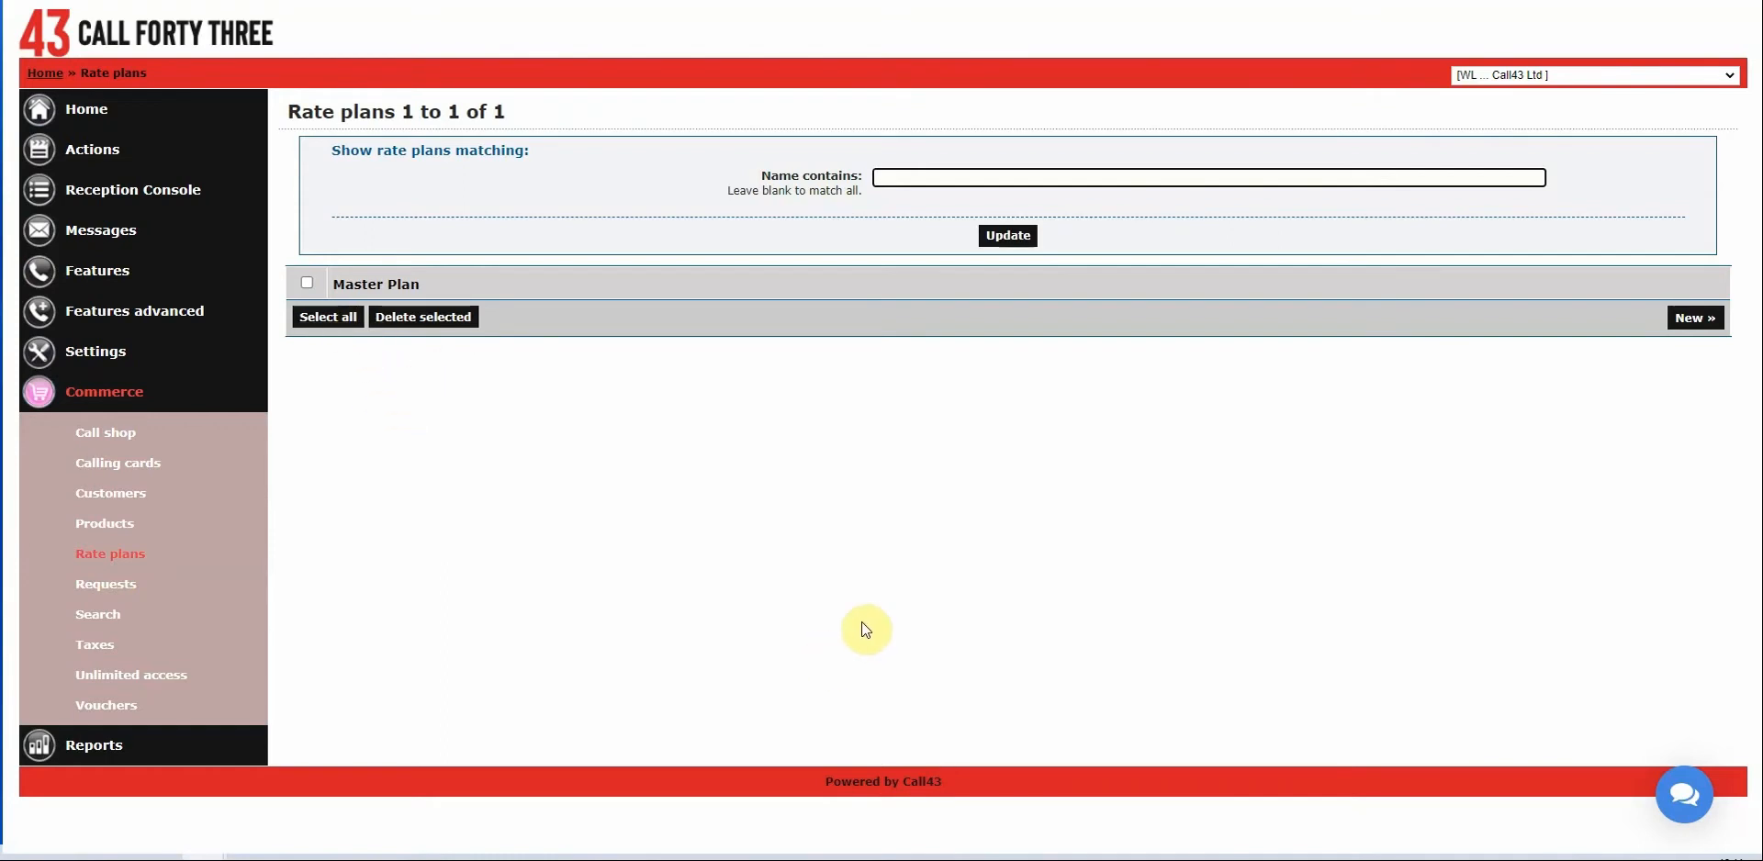
{"action": "left_click", "coordinate": [1689, 334]}
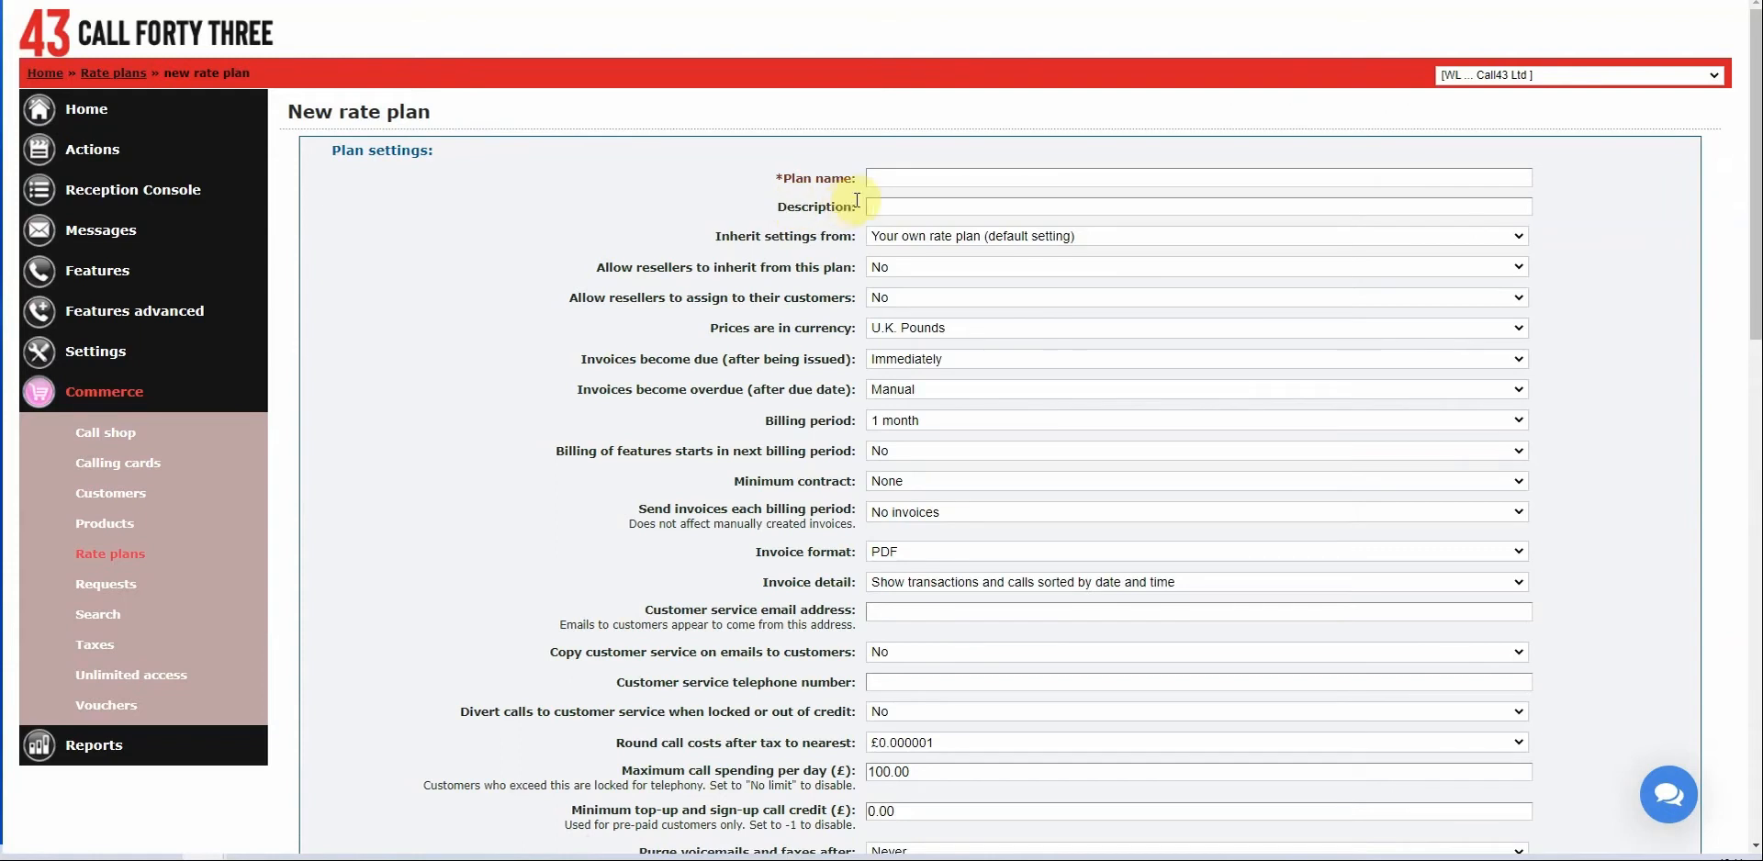
Enter 'abc plan' as the plan name, then scroll through the form's sections.
{"action": "left_click", "coordinate": [959, 175]}
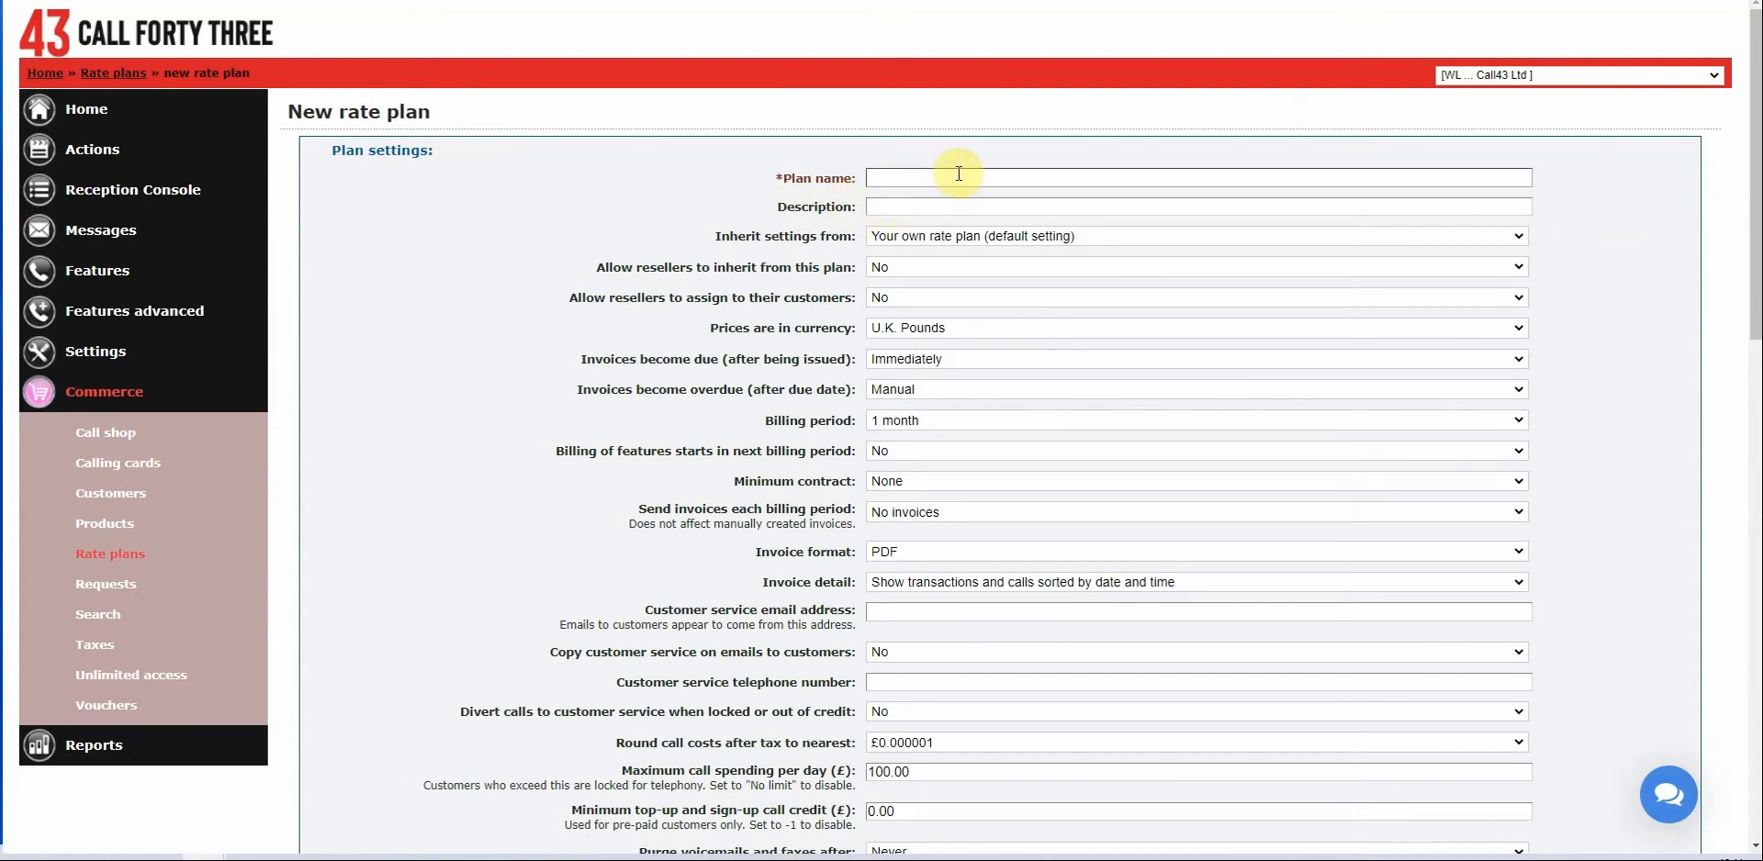
{"action": "left_click", "coordinate": [960, 175]}
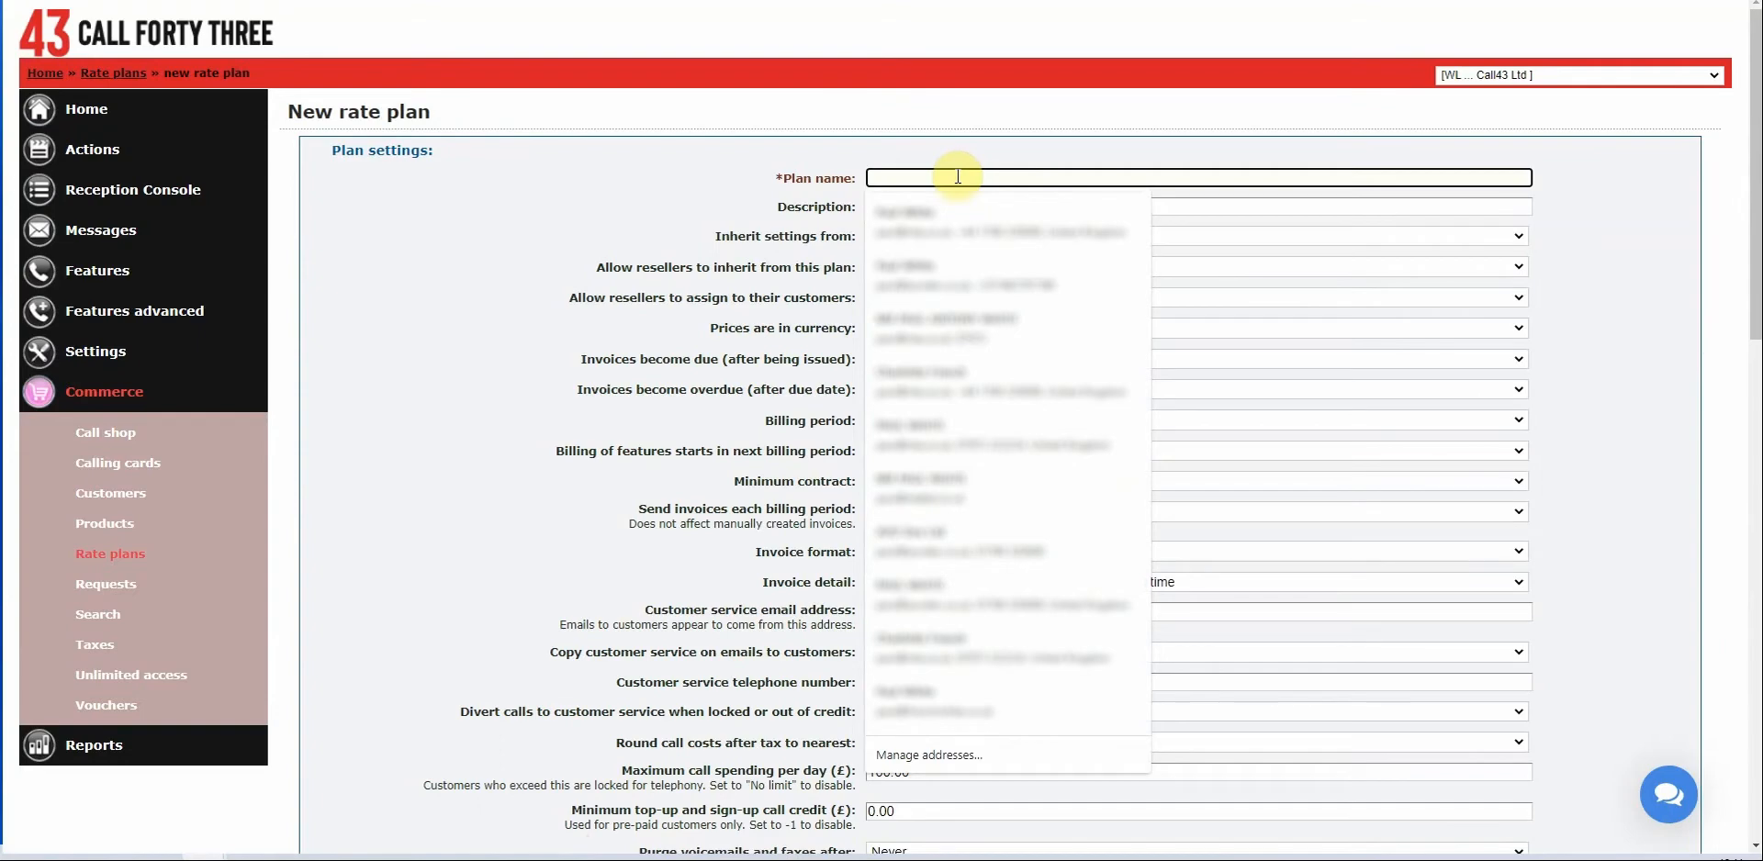
{"action": "type", "text": "abc"}
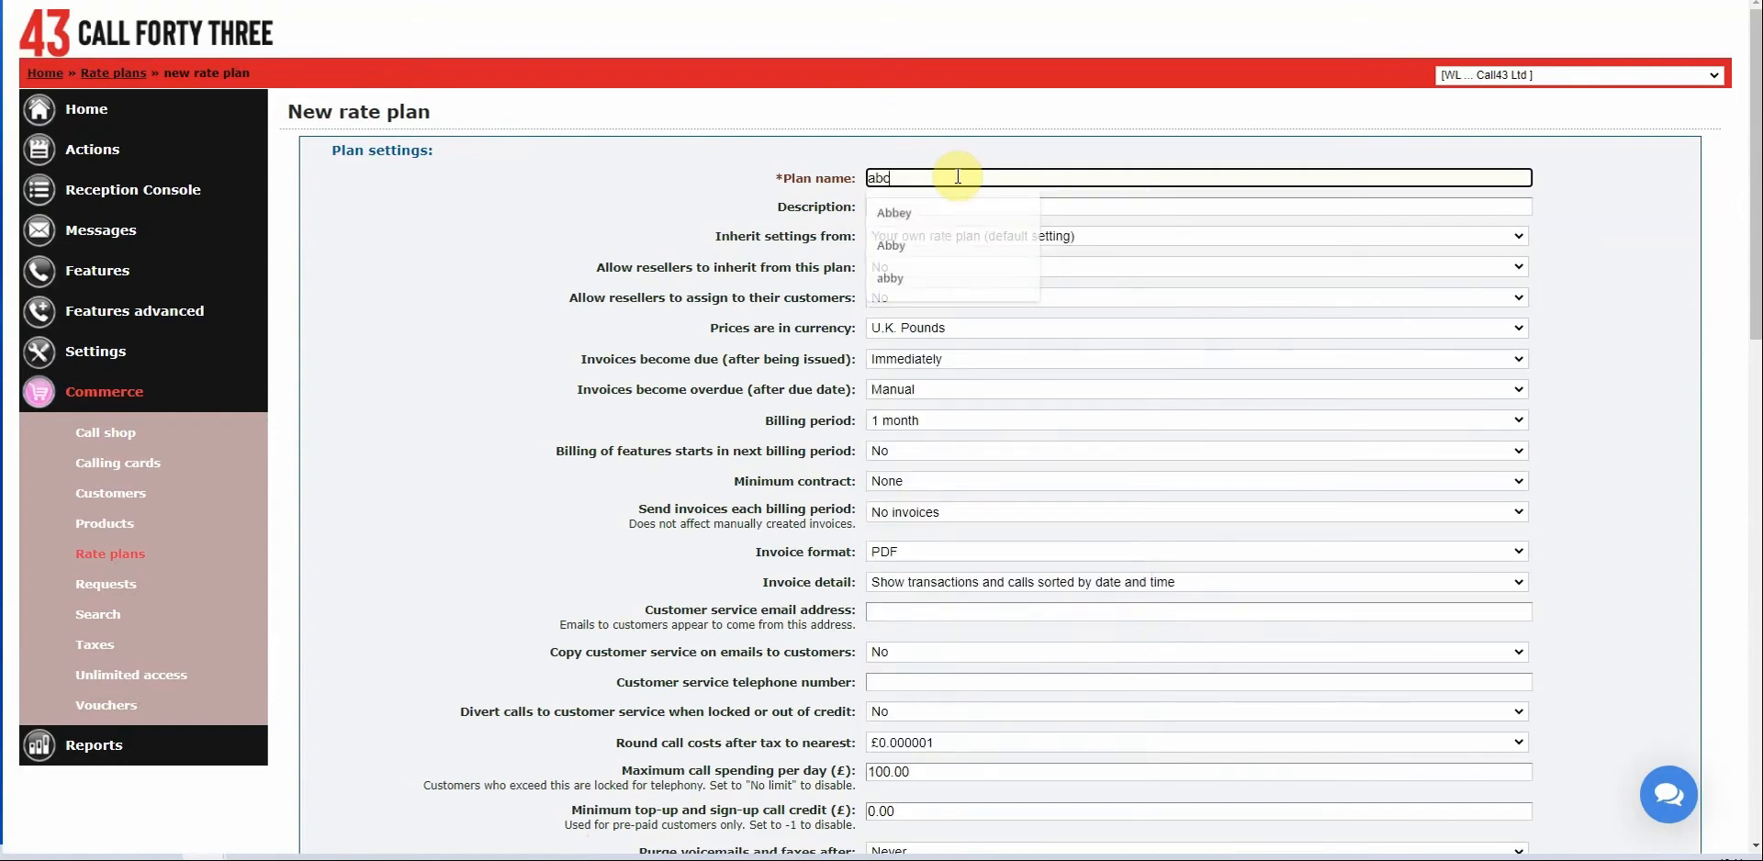
{"action": "type", "text": " plan"}
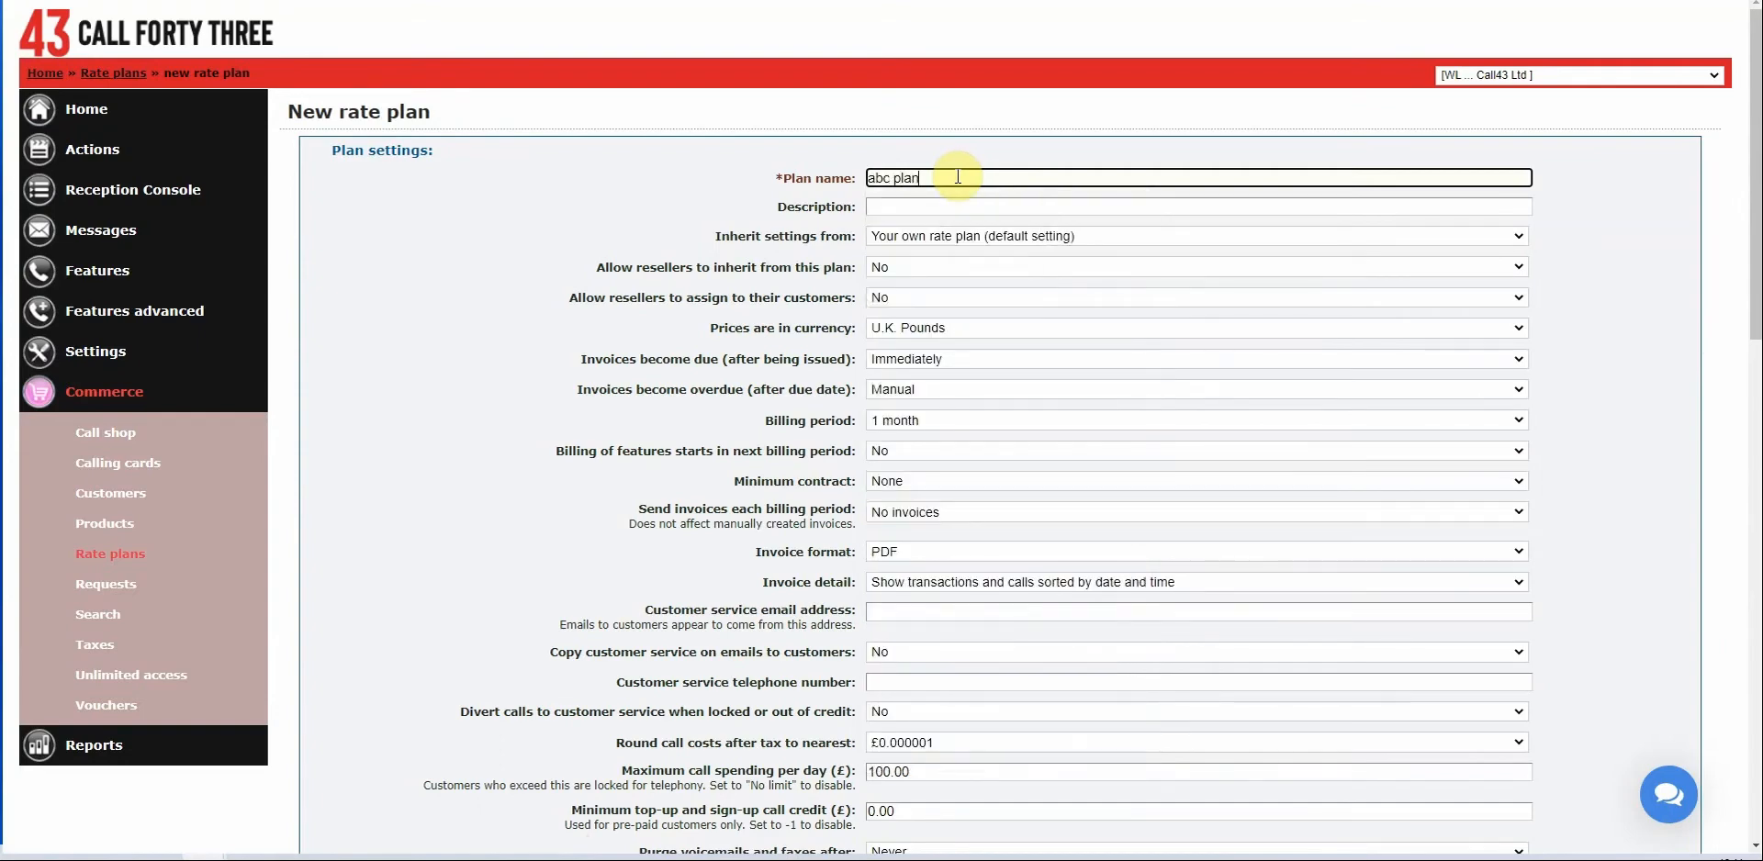
{"action": "left_click", "coordinate": [648, 213]}
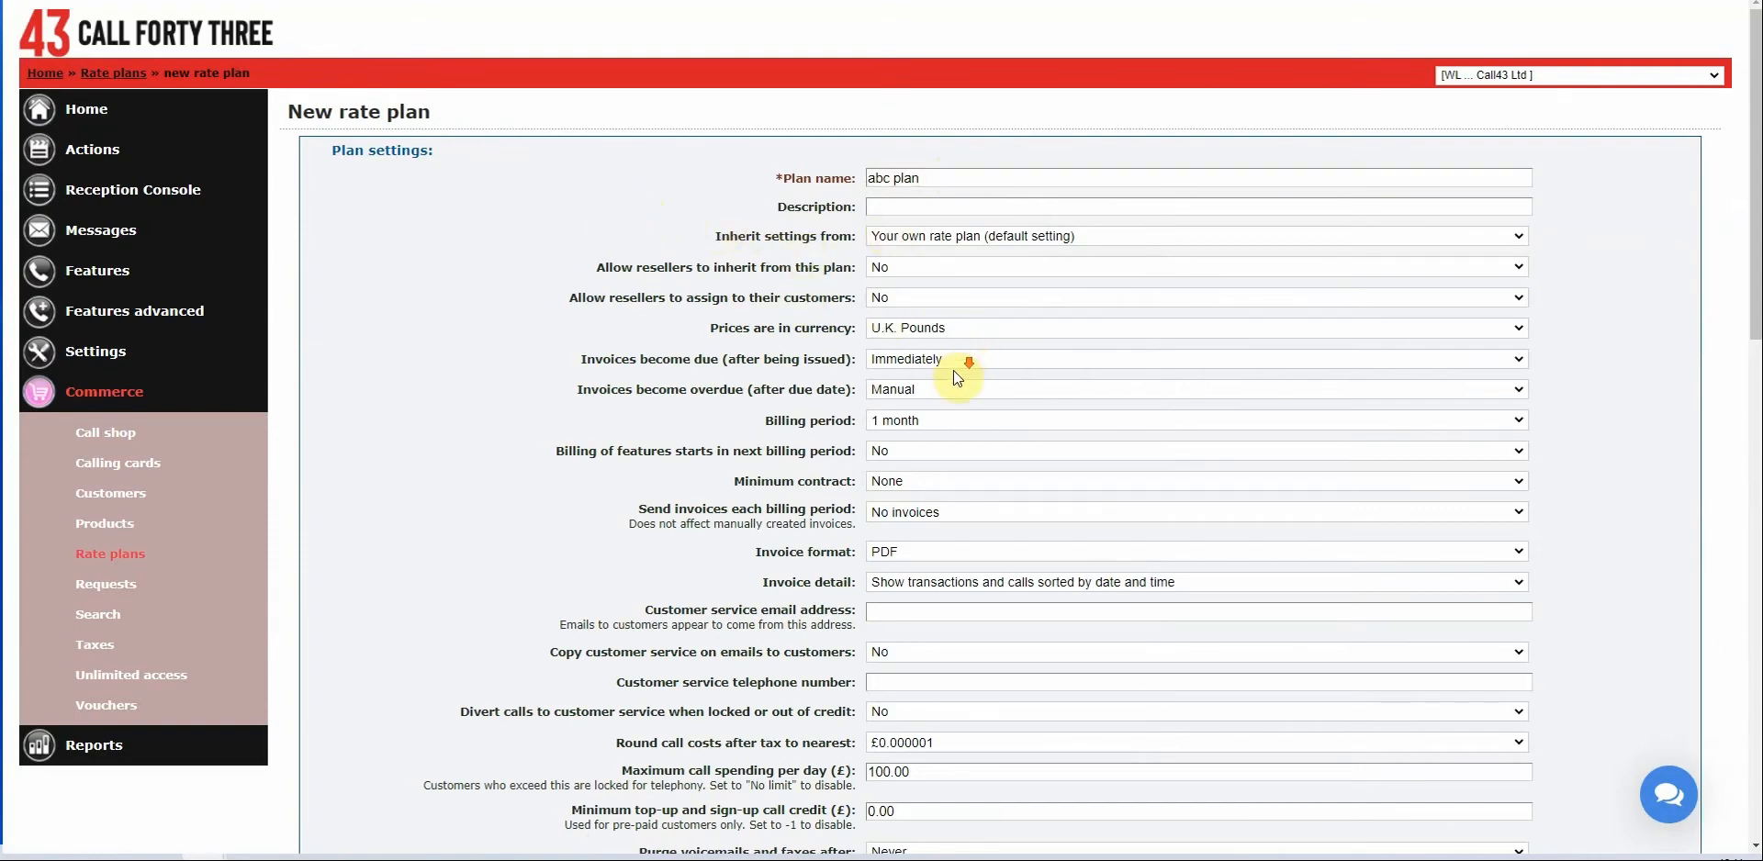
{"action": "scroll", "coordinate": [951, 373], "scroll_direction": "down", "scroll_amount": 10}
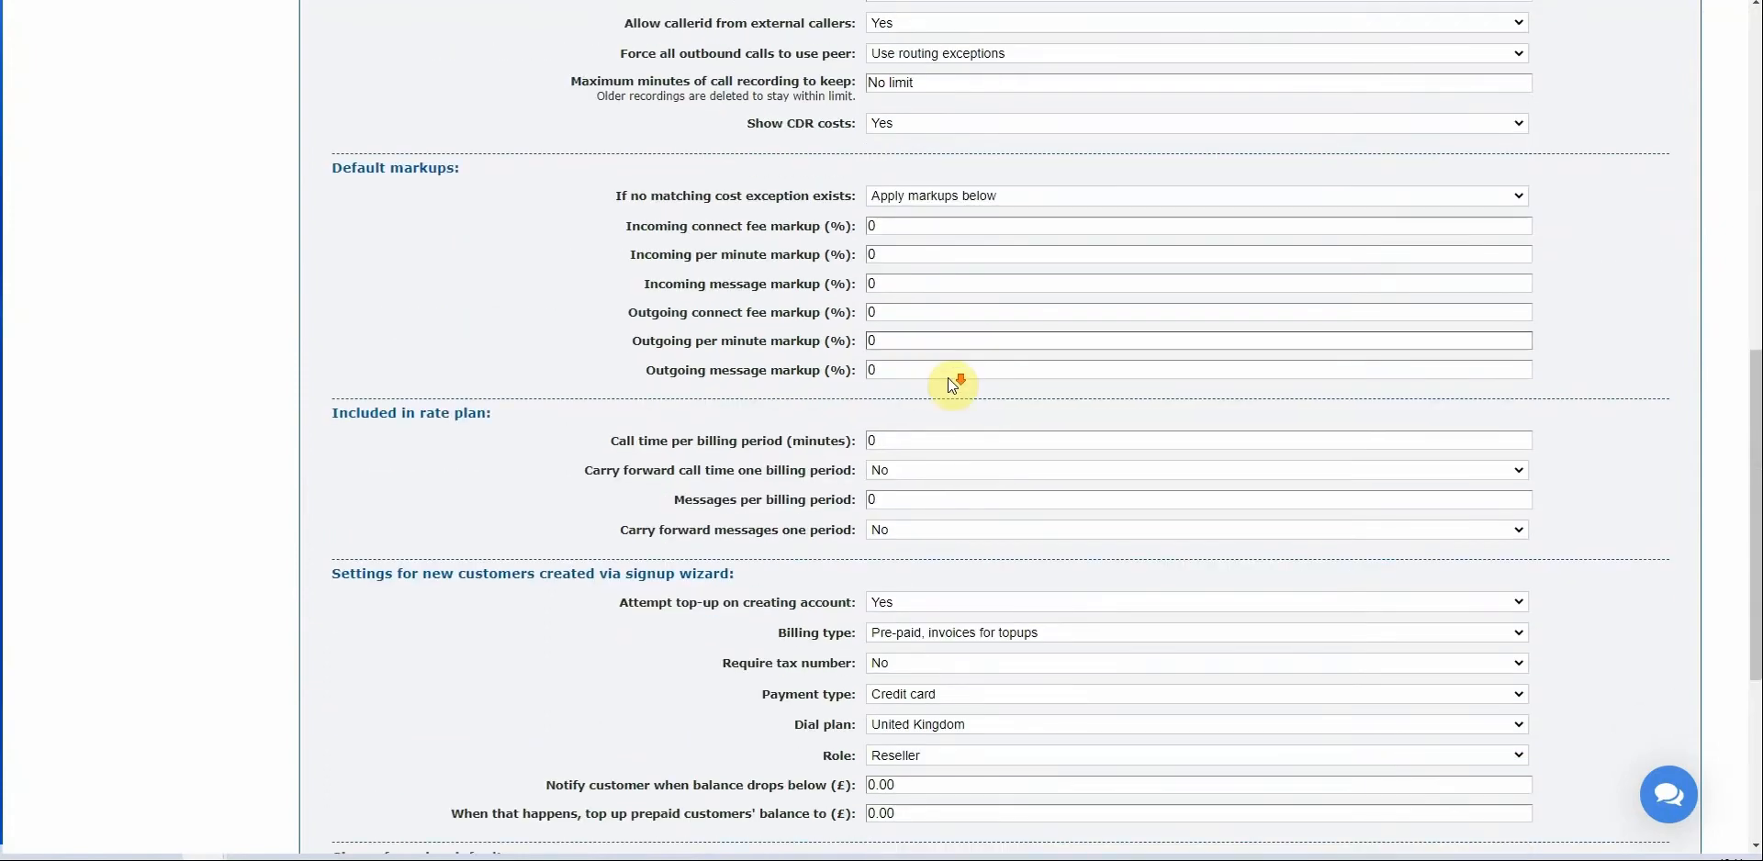
{"action": "scroll", "coordinate": [951, 380], "scroll_direction": "down", "scroll_amount": 5}
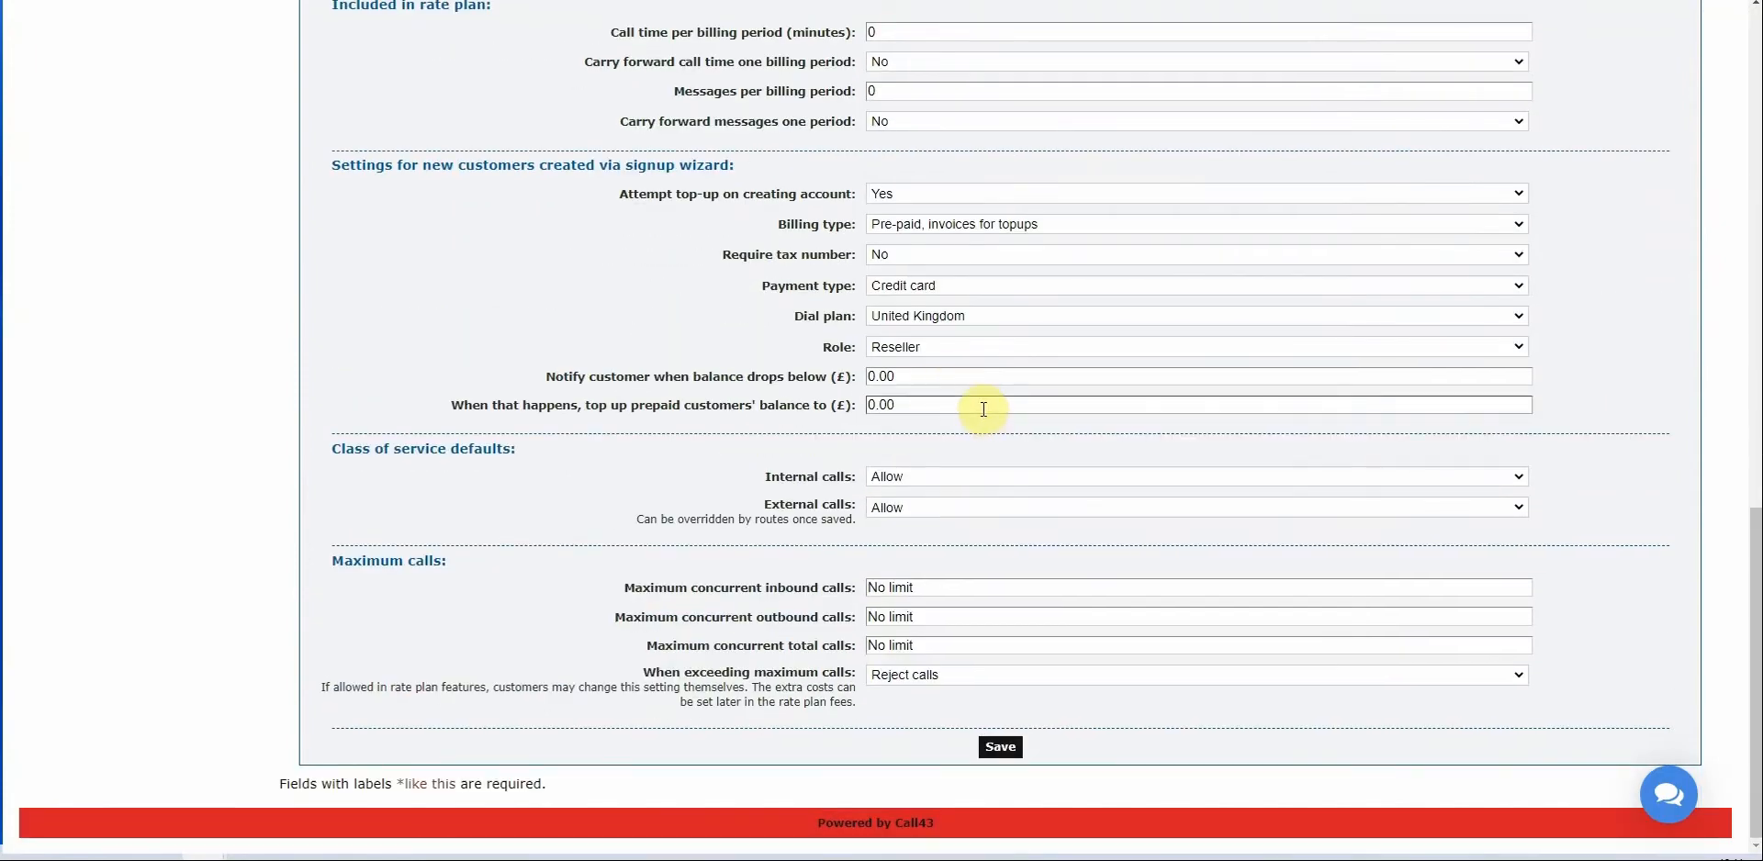
{"action": "scroll", "coordinate": [983, 410], "scroll_direction": "up", "scroll_amount": 10}
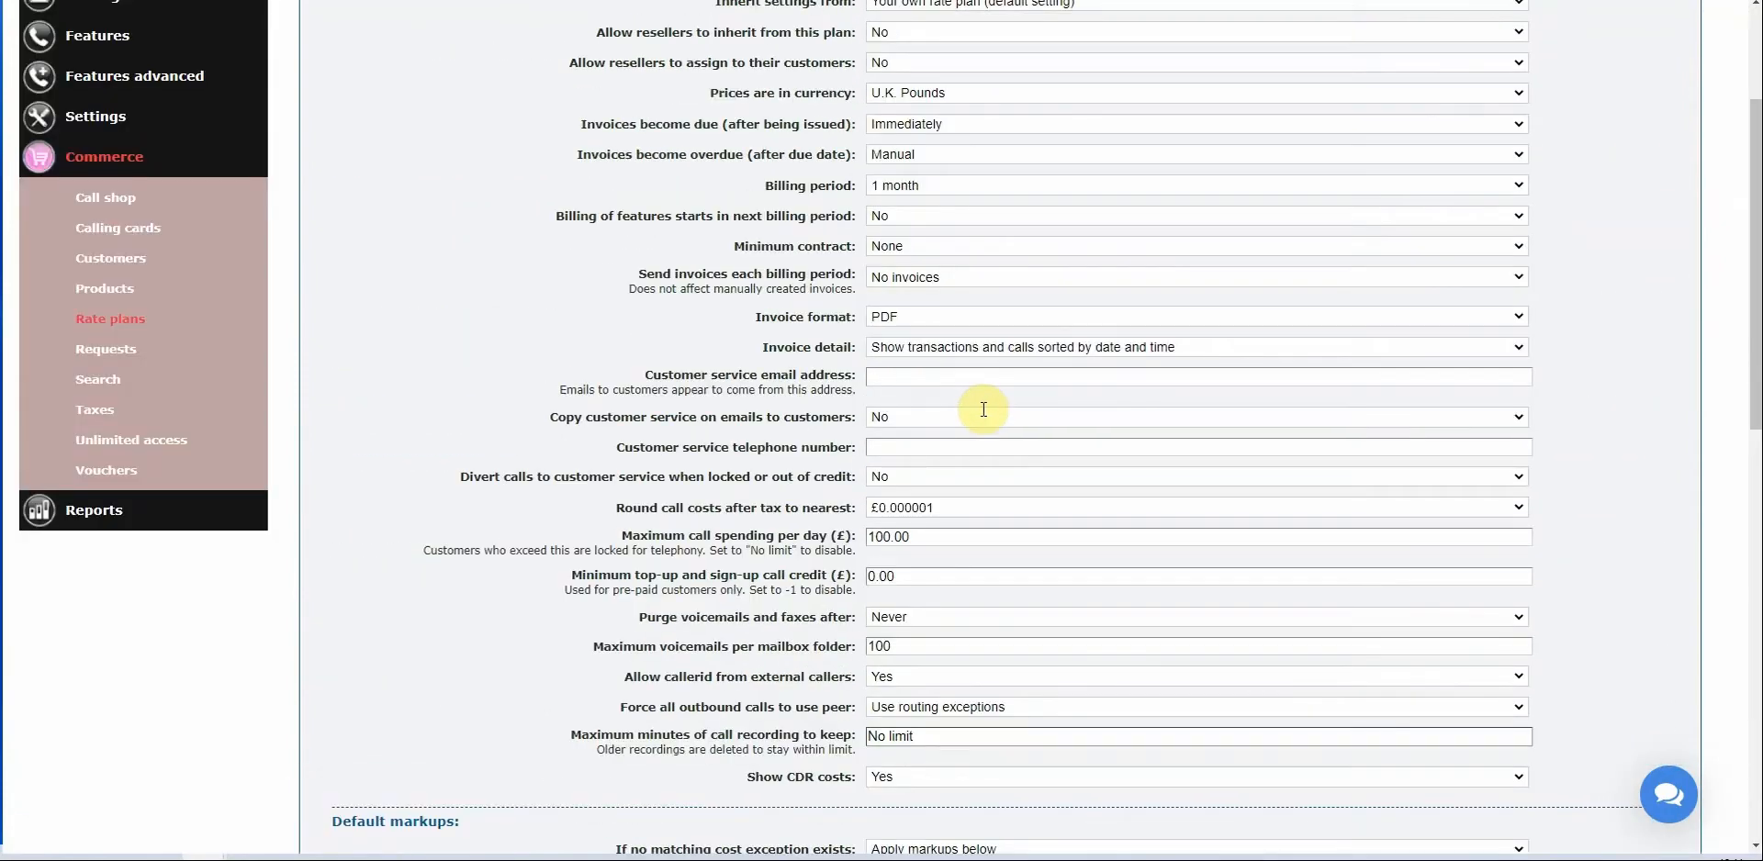
{"action": "scroll", "coordinate": [983, 409], "scroll_direction": "up", "scroll_amount": 3}
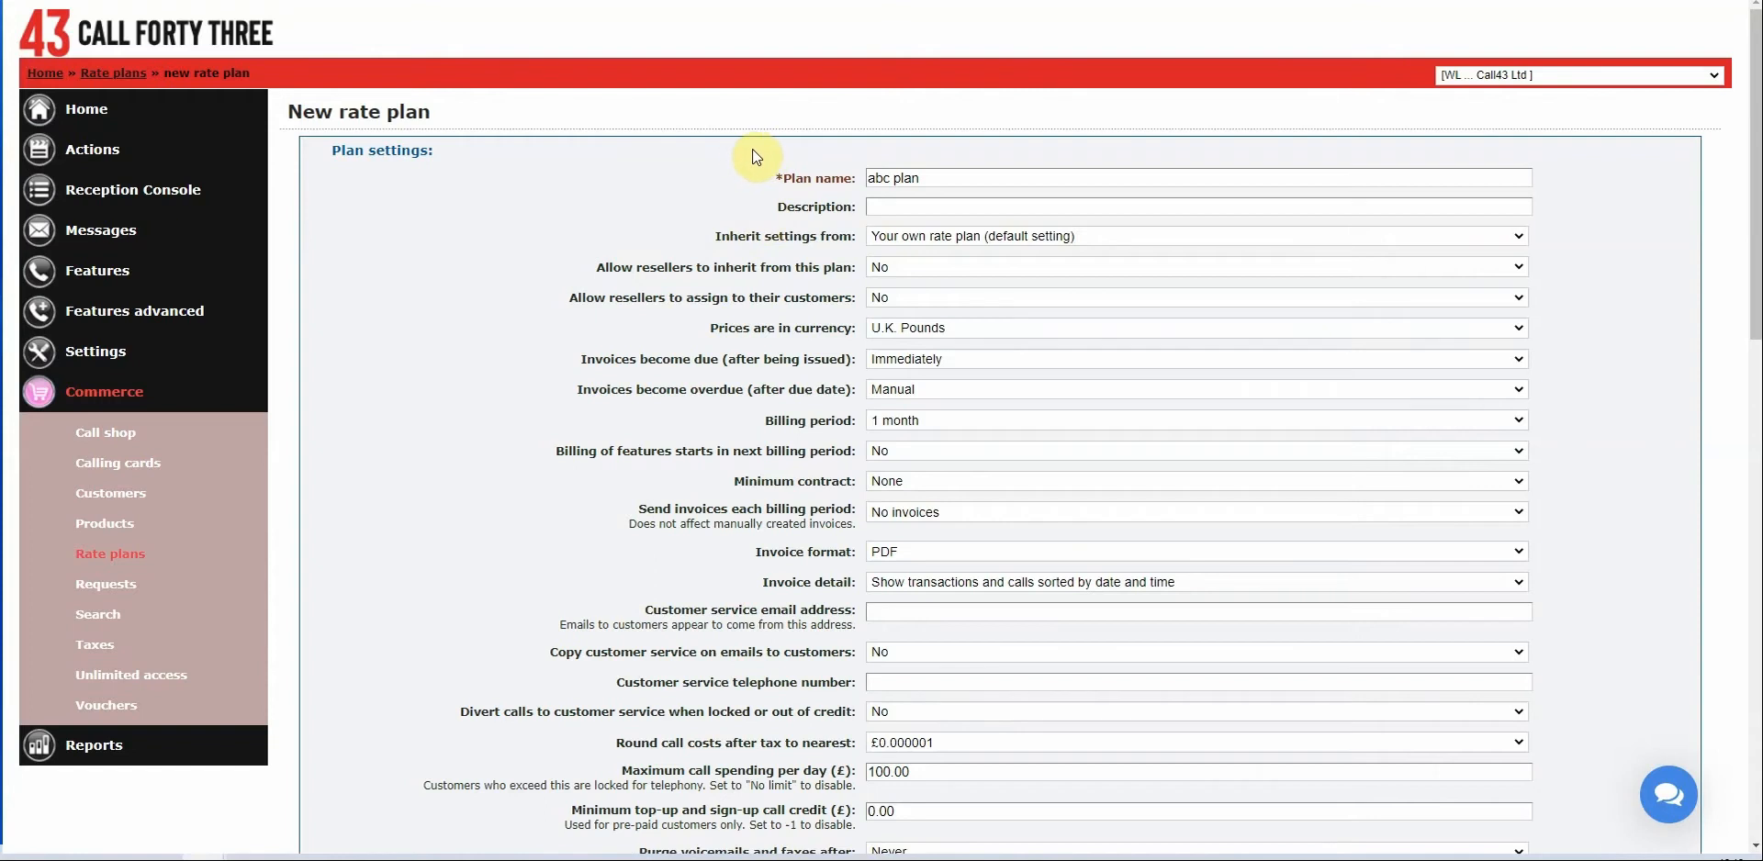
Enter the description '2000 Minute plan, with Mobile & National calls'.
{"action": "left_click", "coordinate": [928, 207]}
{"action": "left_click", "coordinate": [928, 207]}
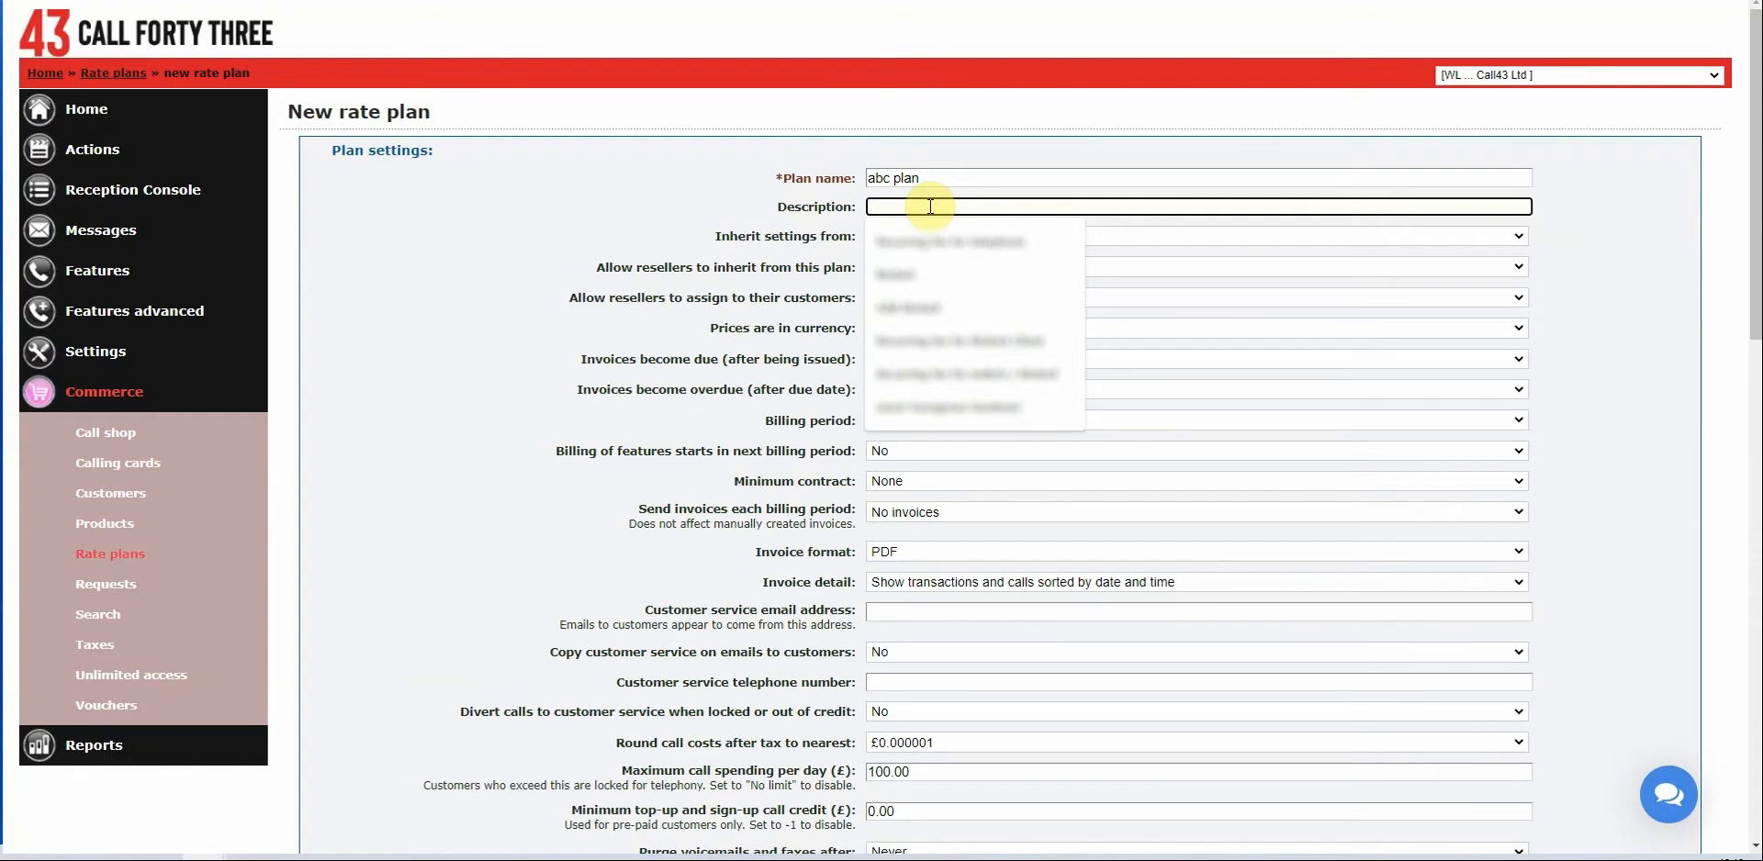
{"action": "type", "text": "2"}
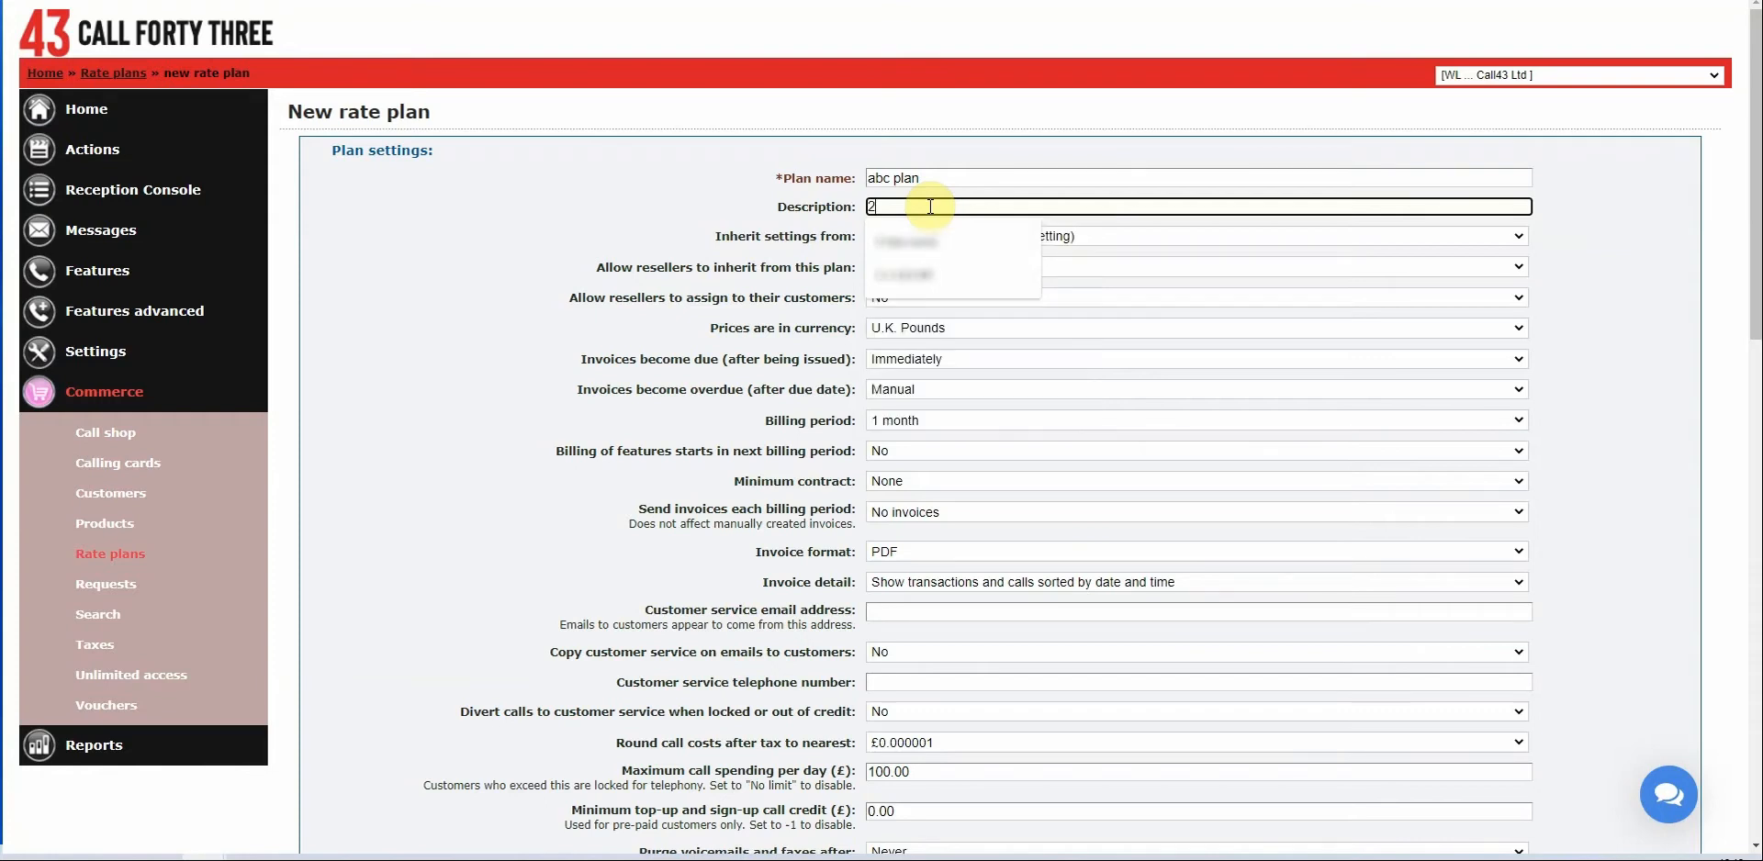
{"action": "type", "text": "000 Minute plan, with Mobile &"}
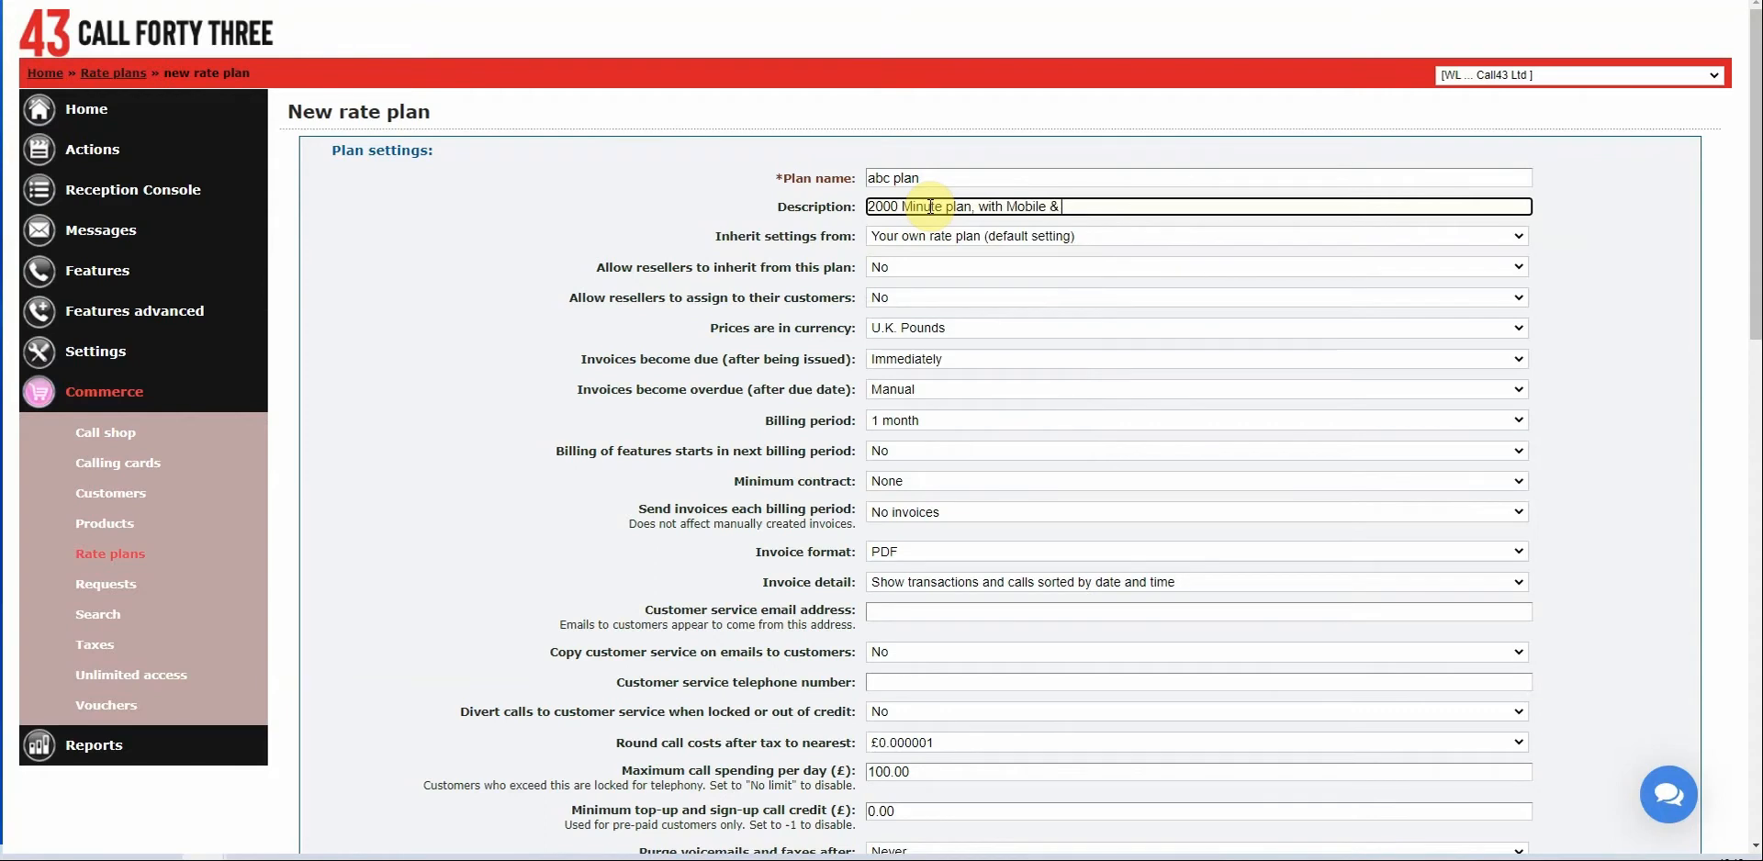
{"action": "type", "text": " National calls"}
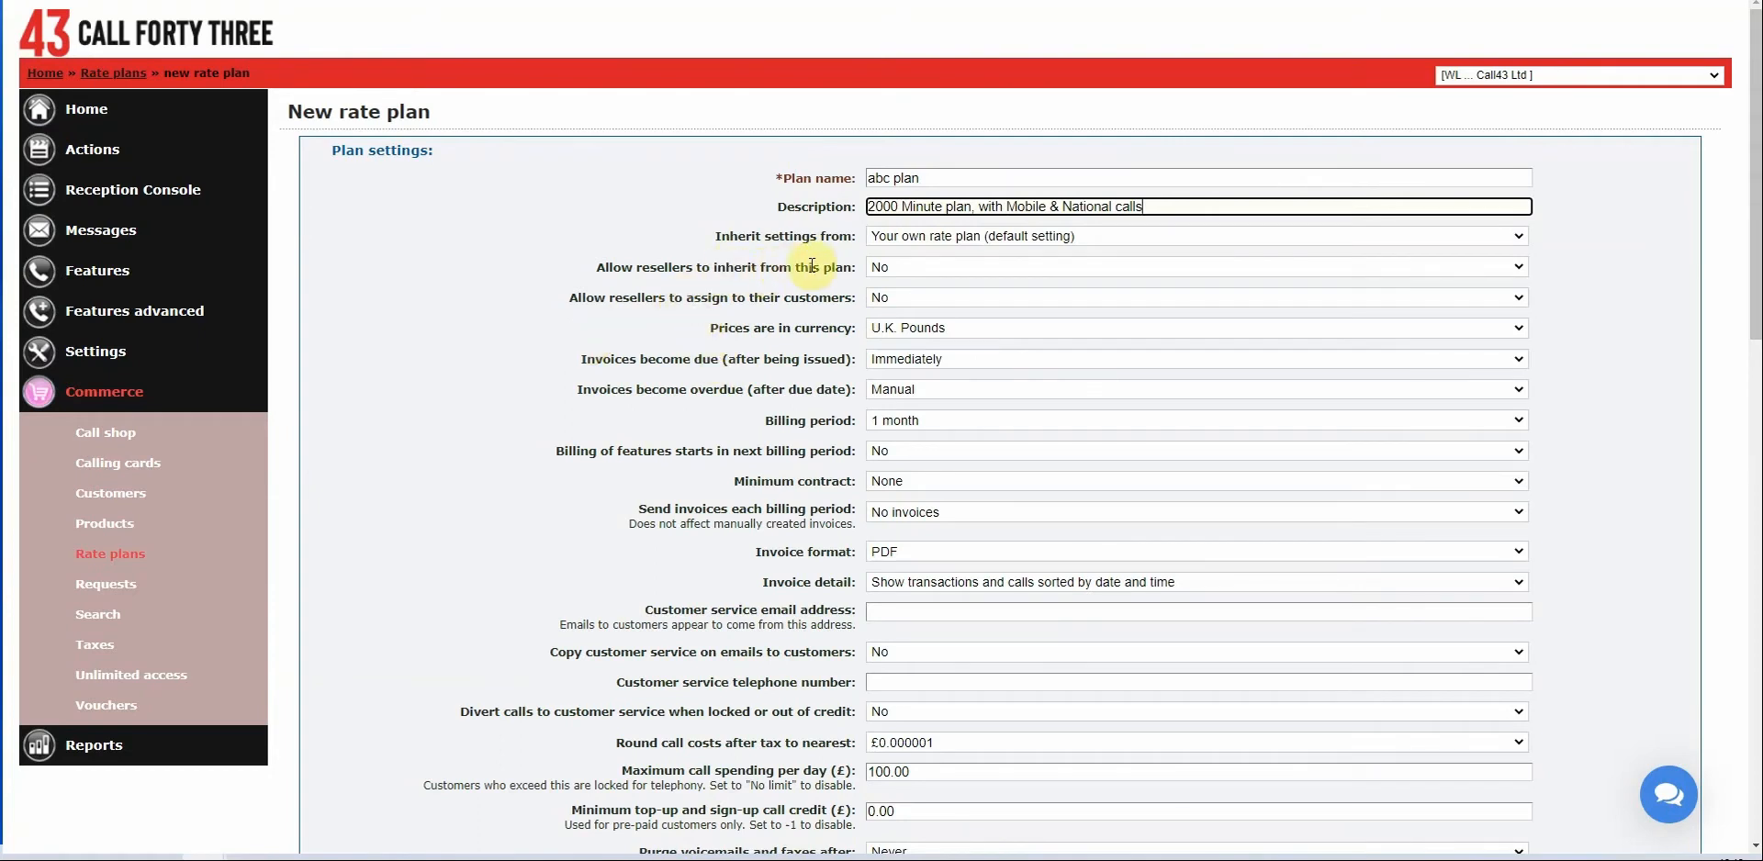
{"action": "left_click_drag", "start_coordinate": [717, 236], "coordinate": [831, 237]}
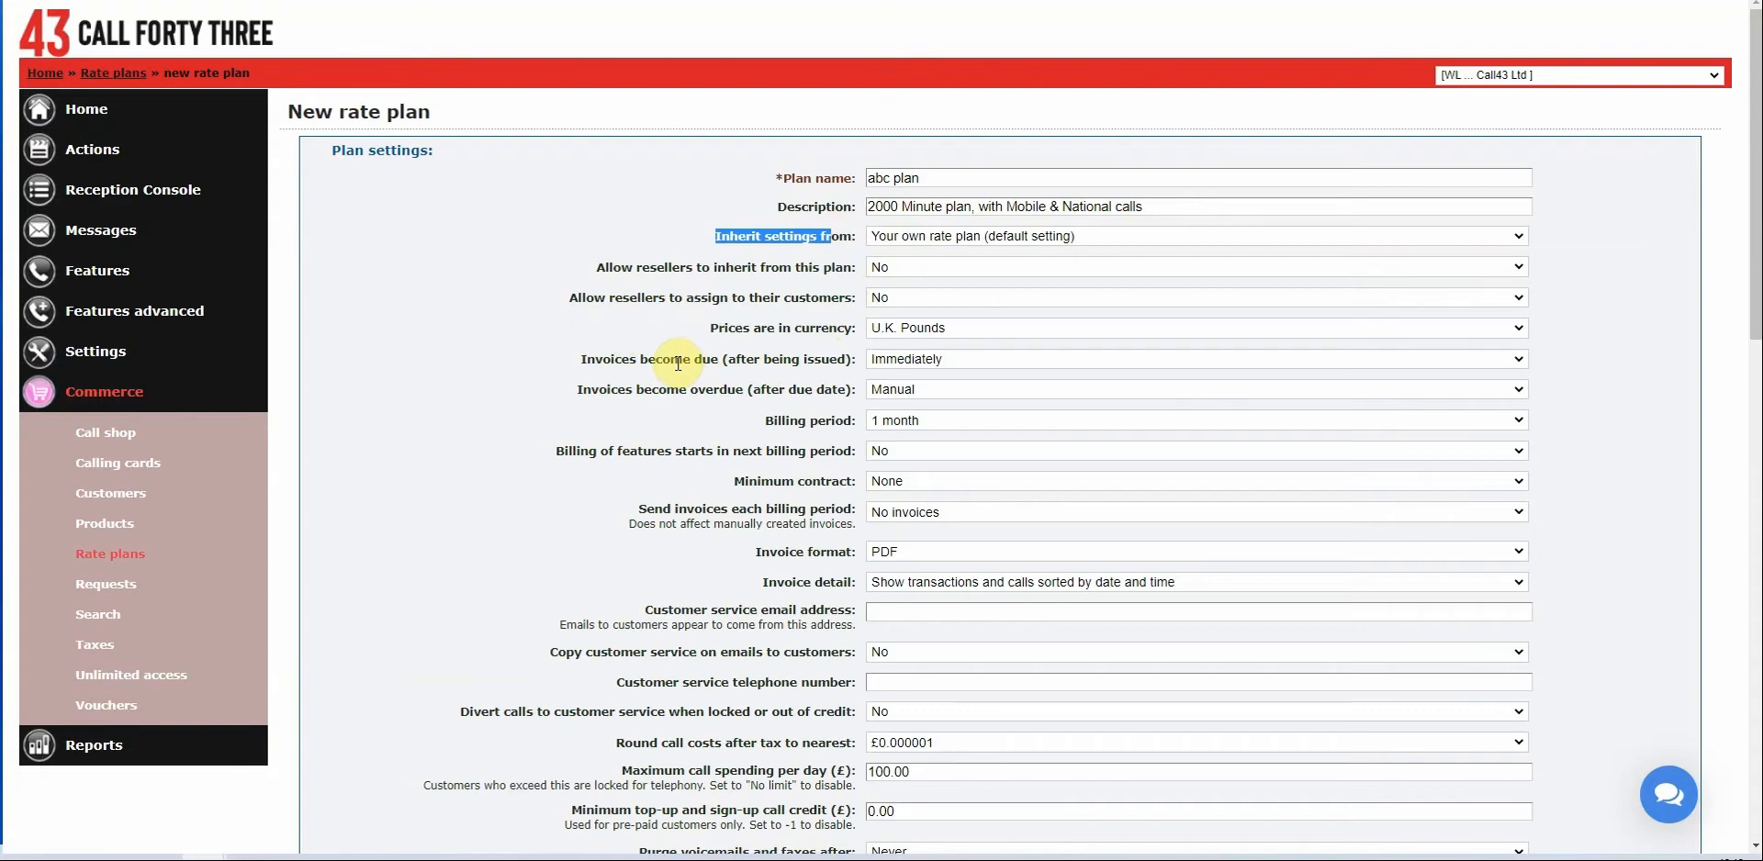
Keep the plan's price currency as U.K. Pounds.
{"action": "left_click", "coordinate": [953, 328]}
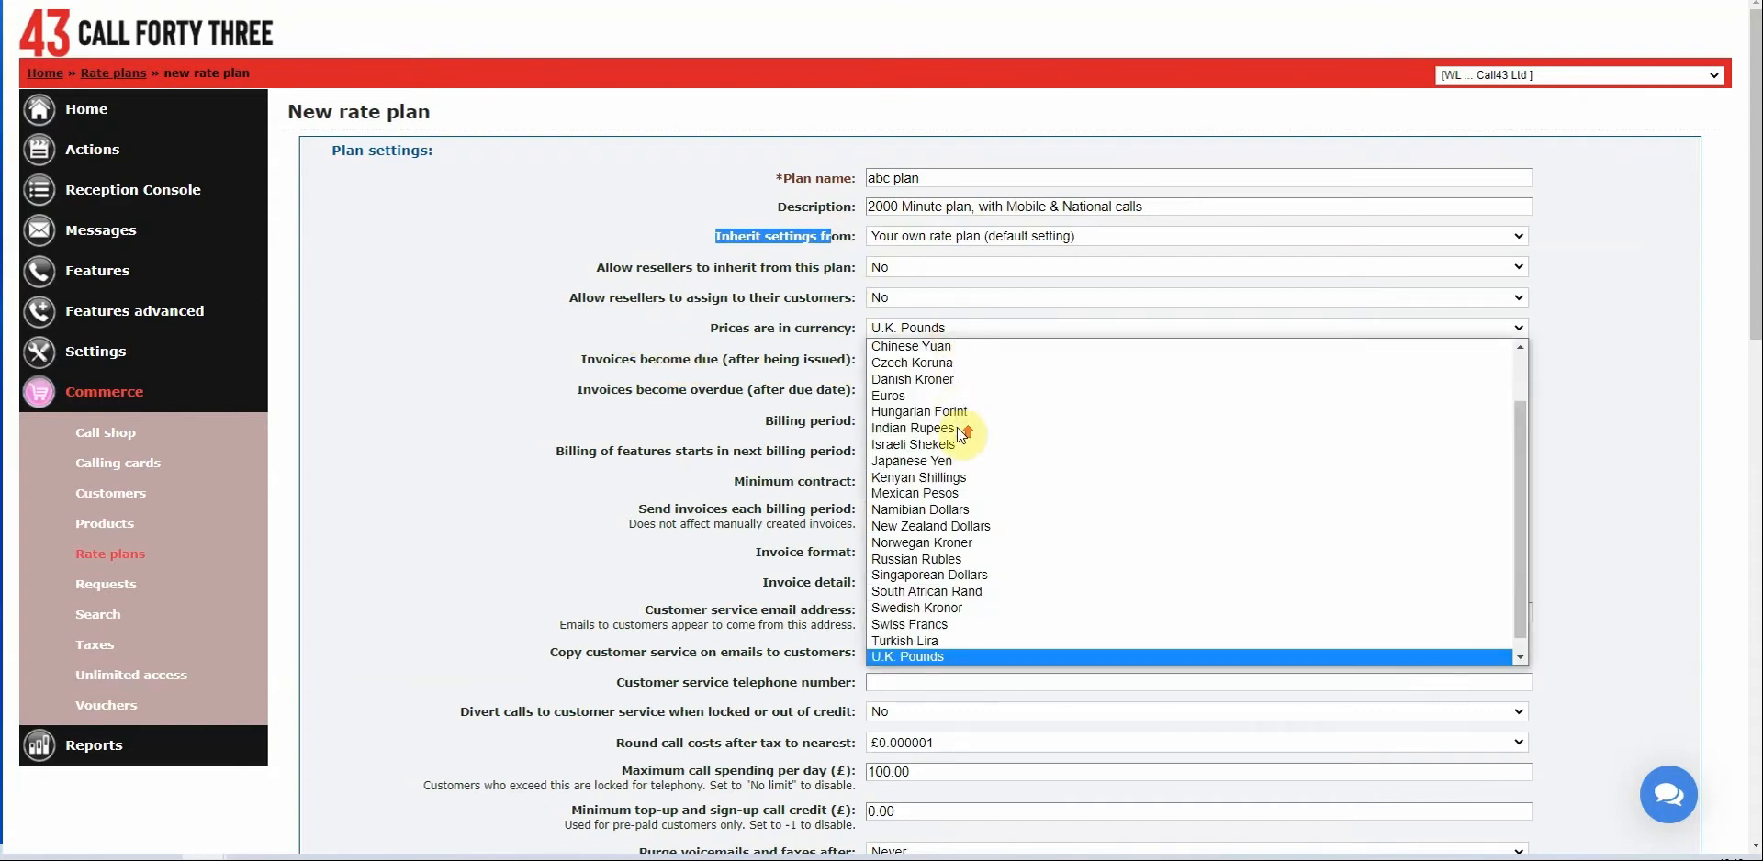
{"action": "scroll", "coordinate": [961, 435], "scroll_direction": "up", "scroll_amount": 1}
{"action": "scroll", "coordinate": [961, 435], "scroll_direction": "down", "scroll_amount": 2}
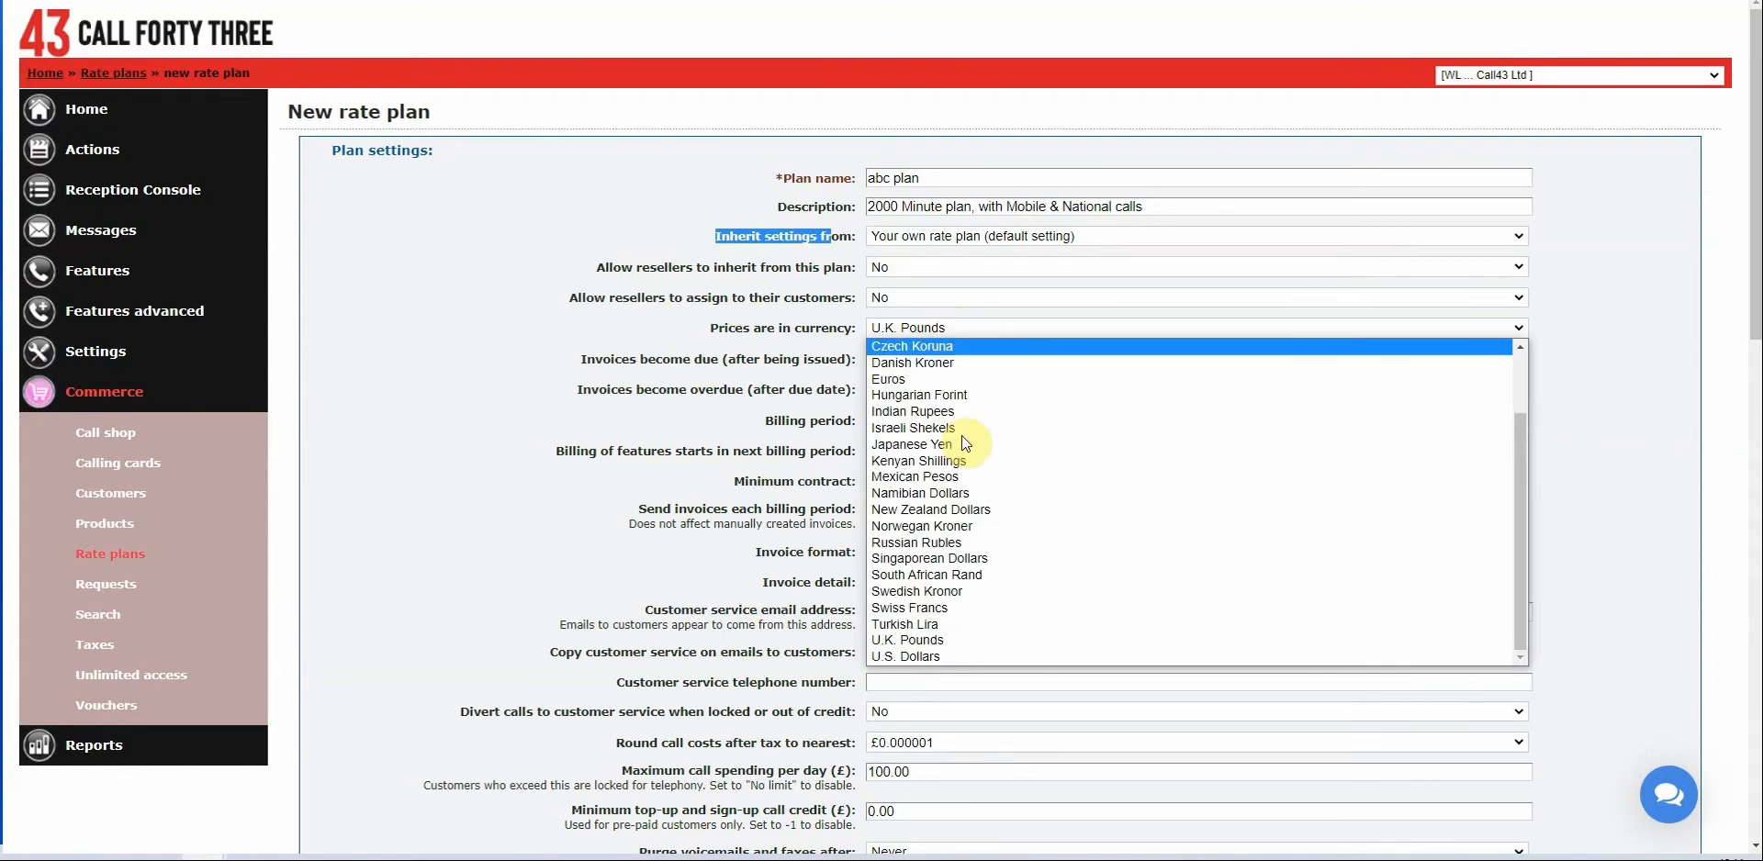
{"action": "left_click", "coordinate": [715, 306]}
{"action": "left_click", "coordinate": [715, 306]}
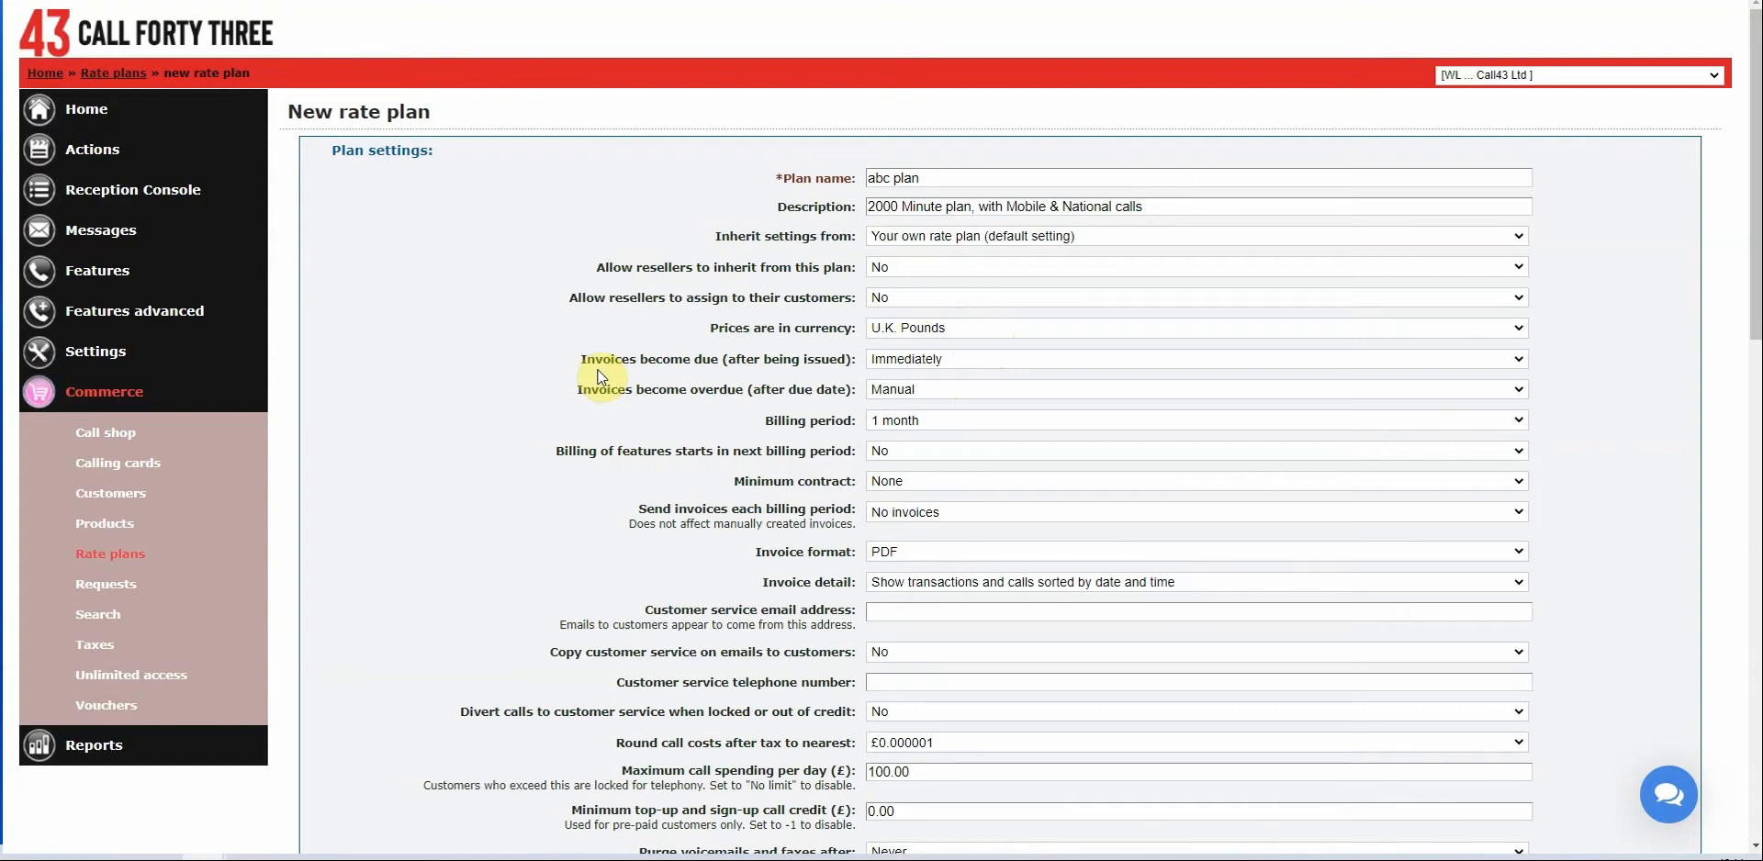
Make invoices due 14 days after issue and overdue 30 days after the due date.
{"action": "left_click", "coordinate": [908, 368]}
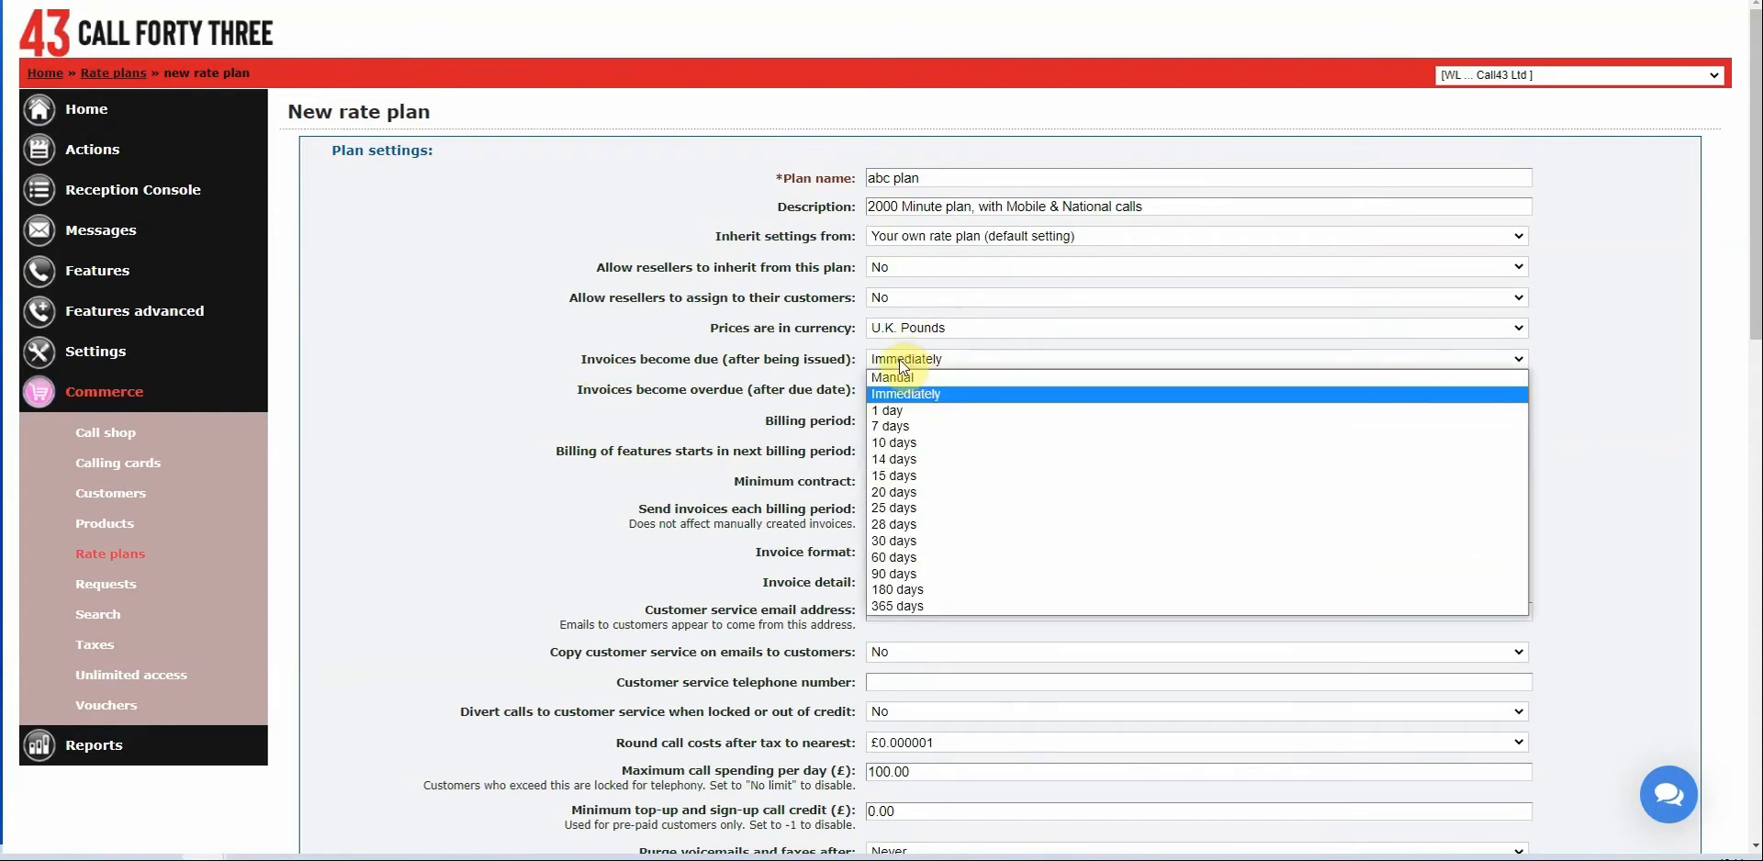
{"action": "left_click", "coordinate": [665, 360]}
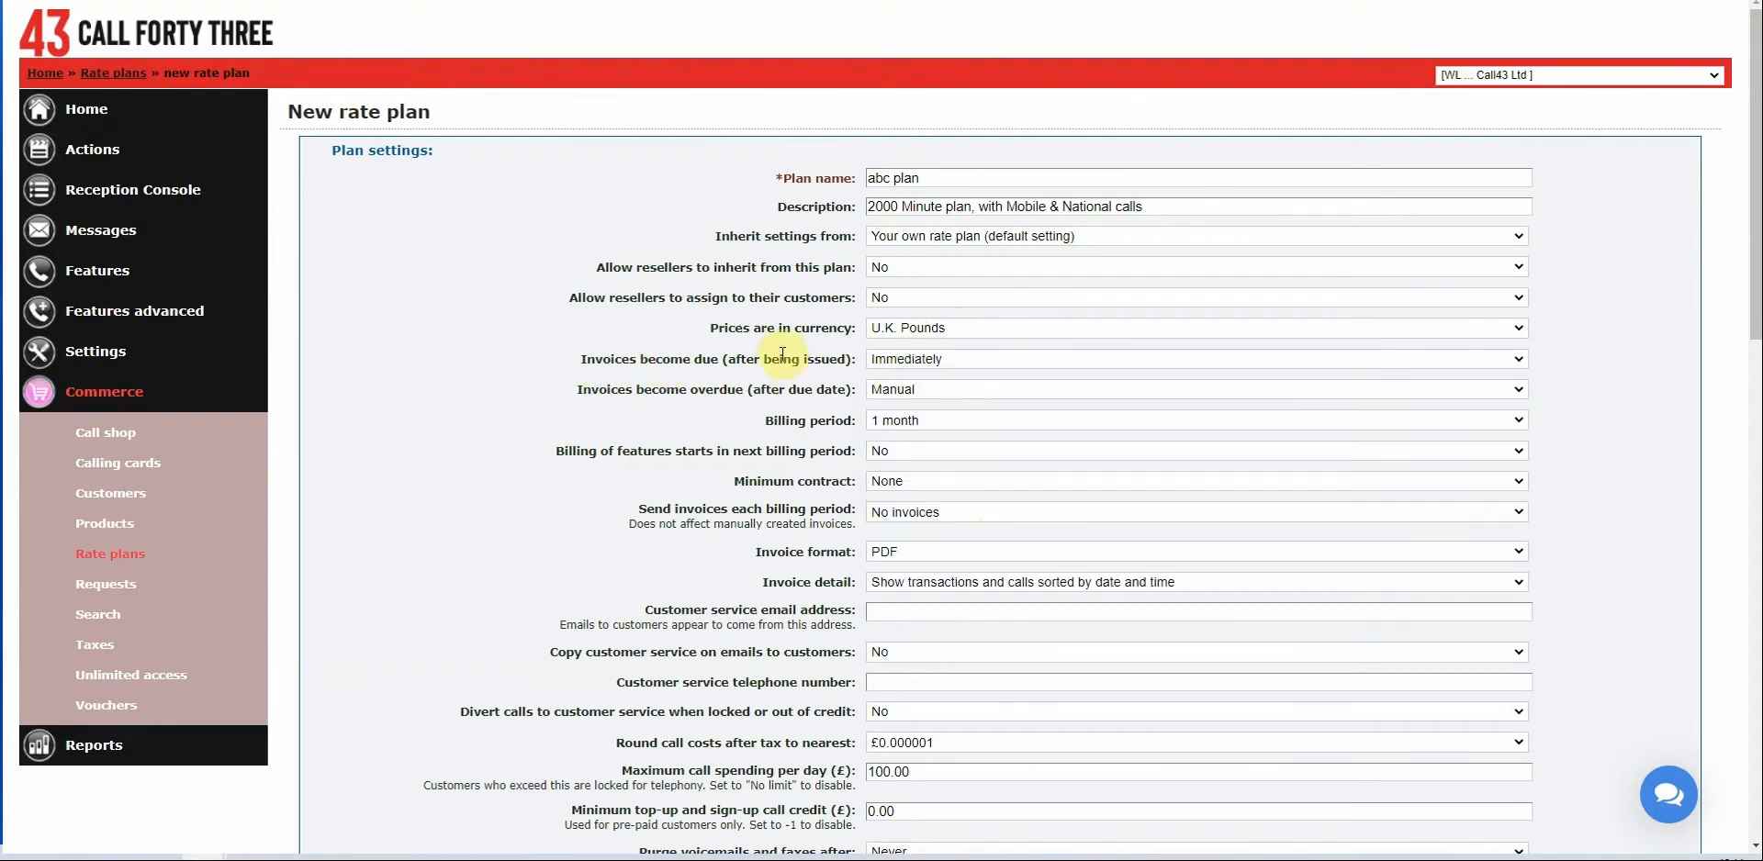
{"action": "left_click", "coordinate": [942, 360]}
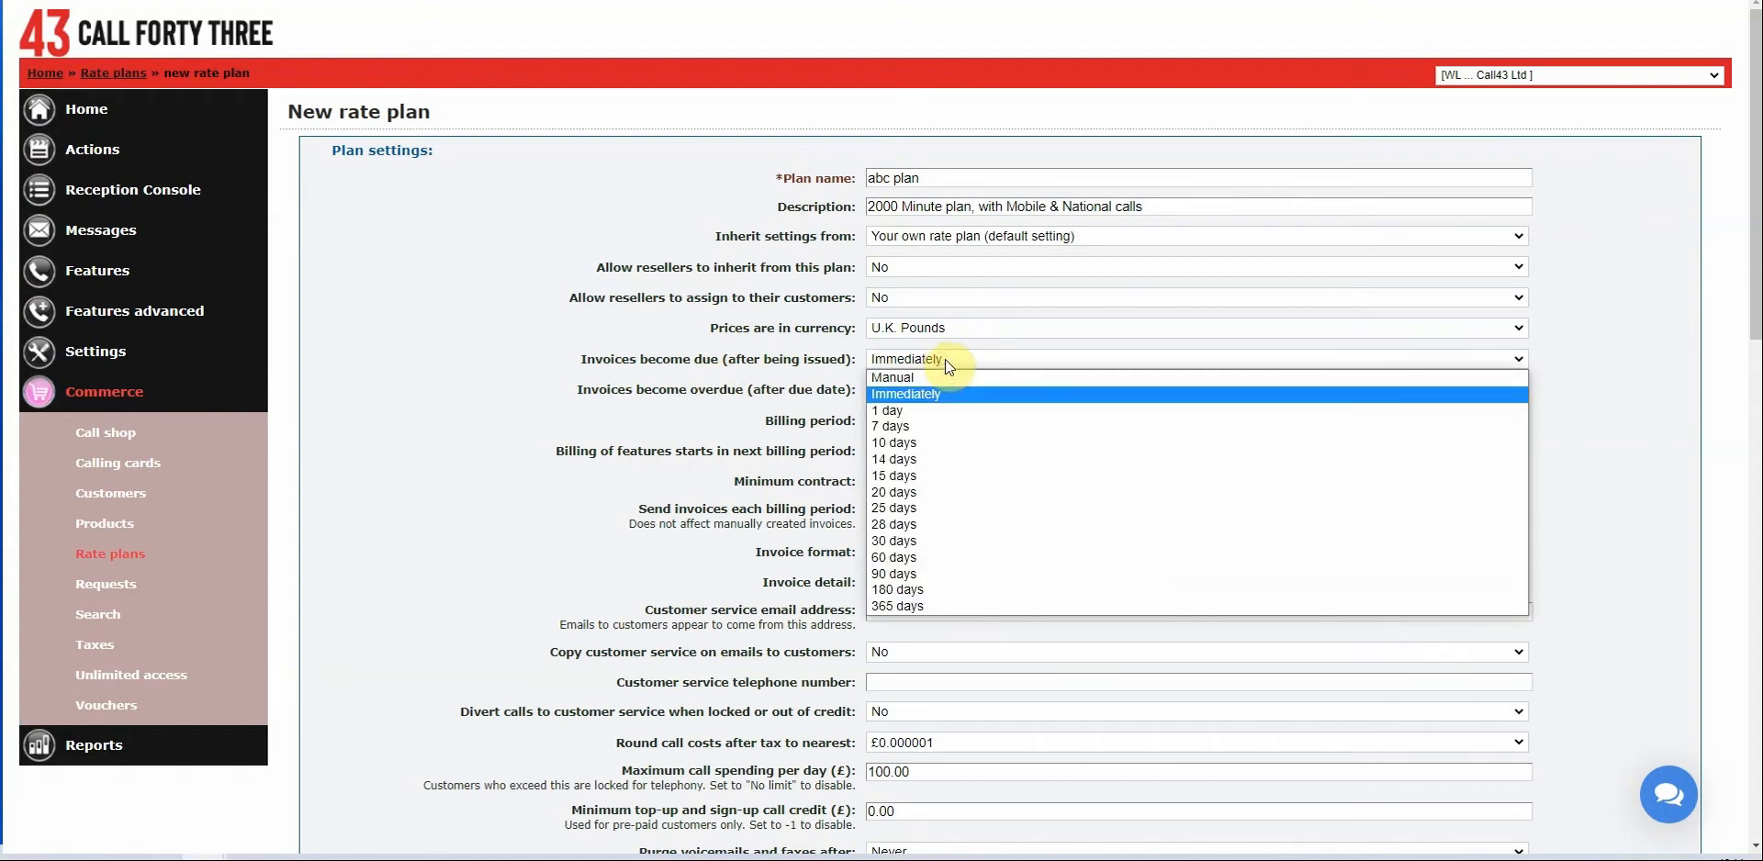
{"action": "left_click", "coordinate": [921, 466]}
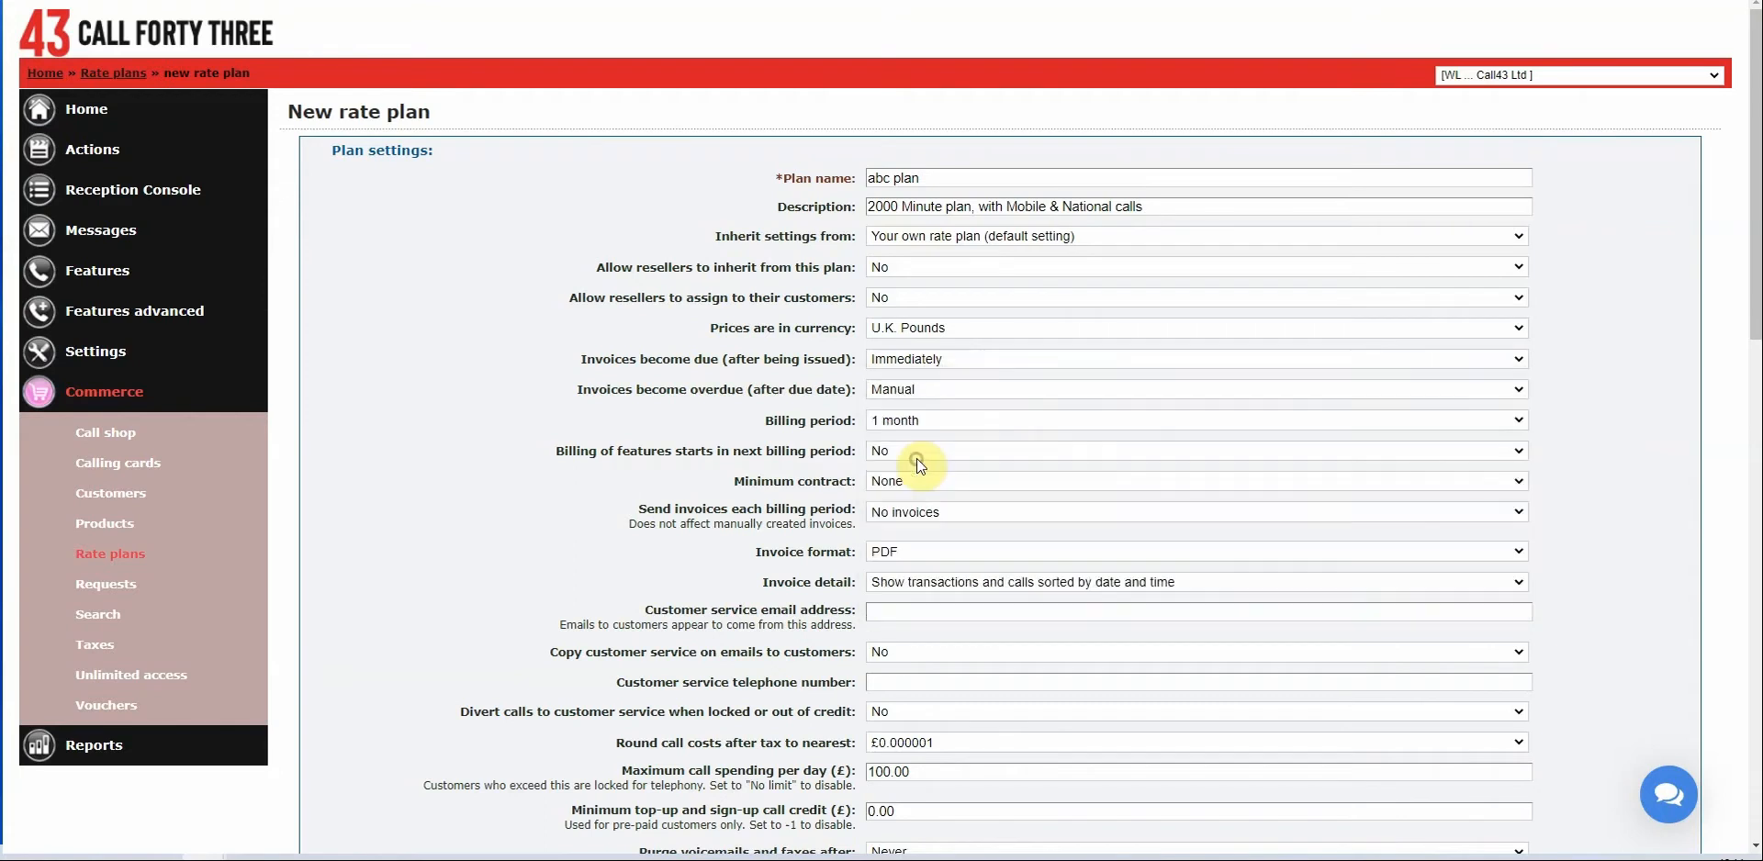
{"action": "left_click", "coordinate": [926, 394]}
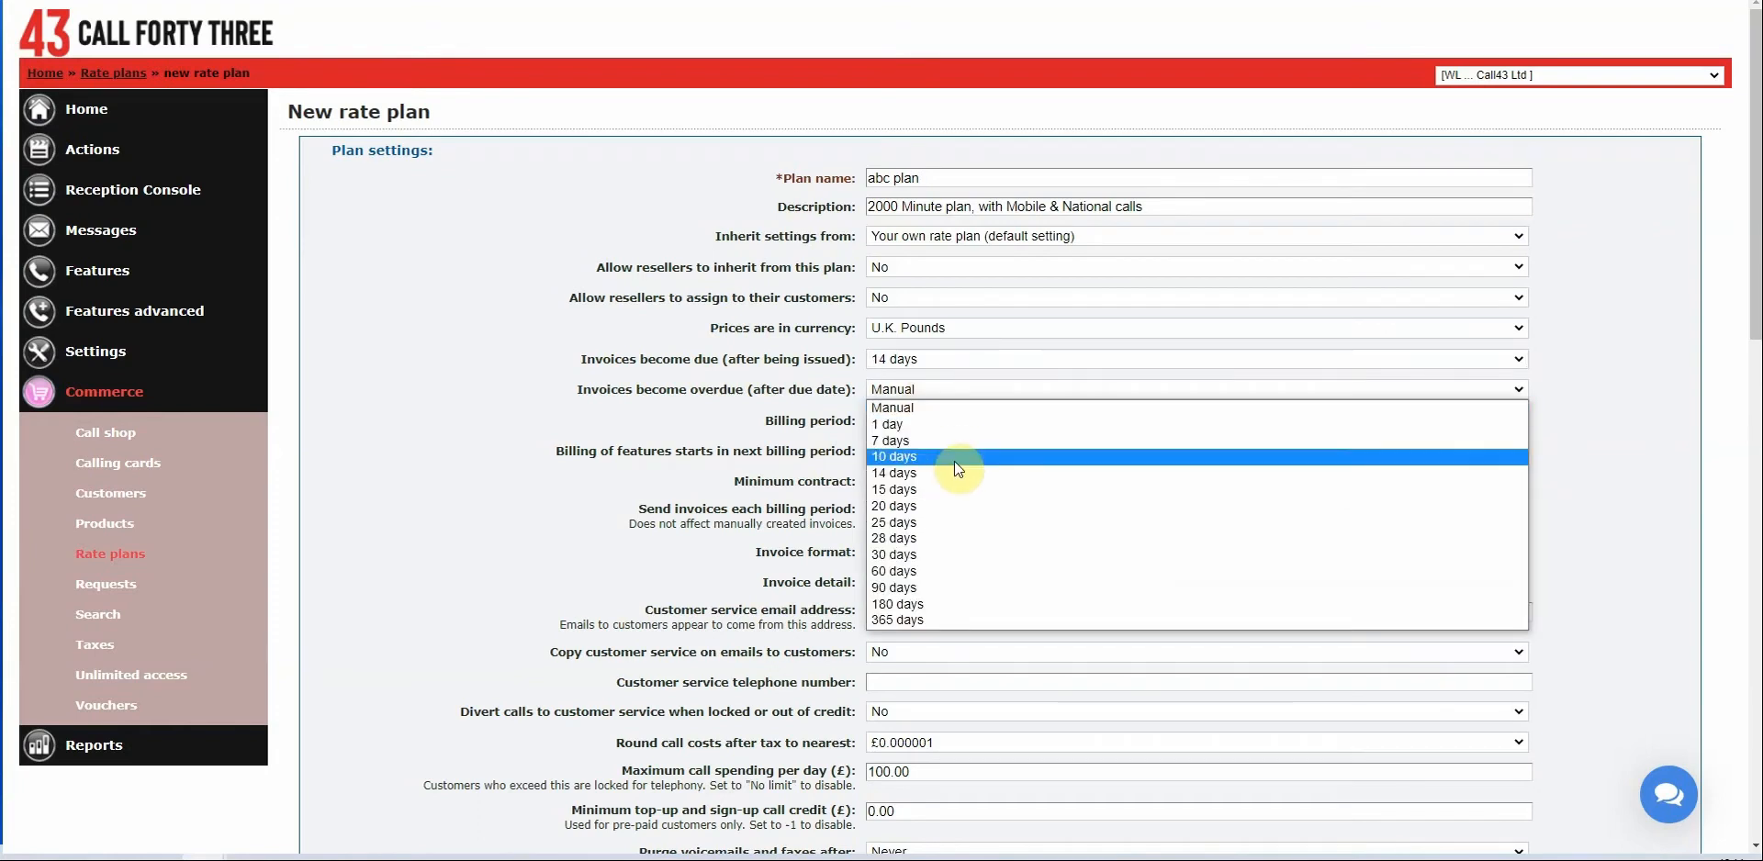
{"action": "left_click", "coordinate": [904, 559]}
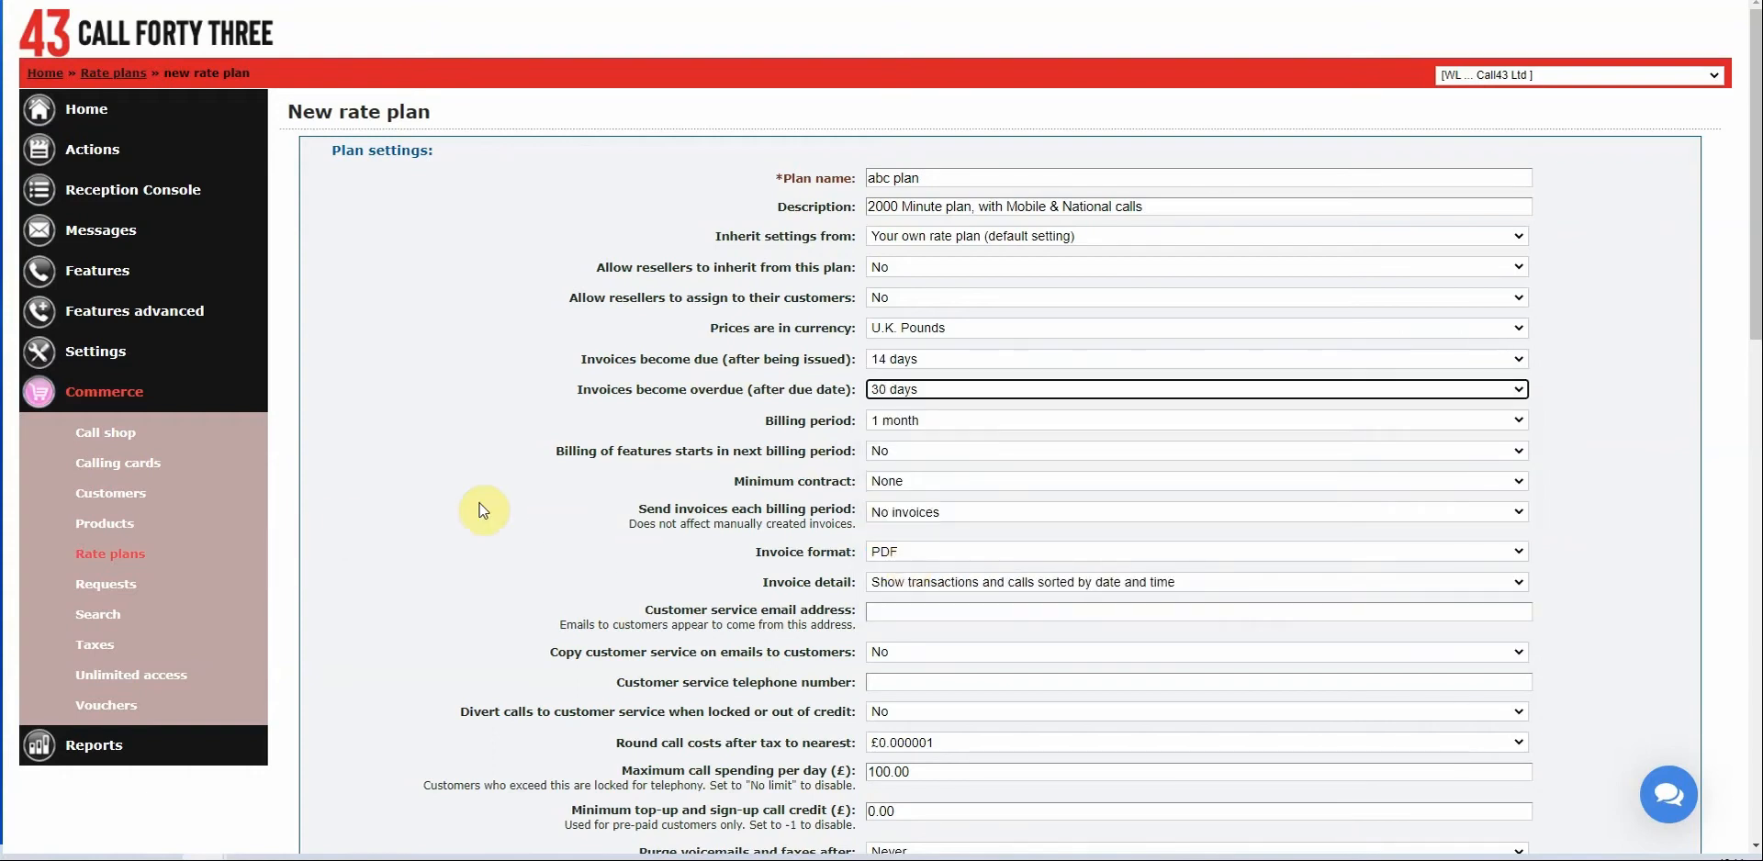
{"action": "left_click", "coordinate": [951, 428]}
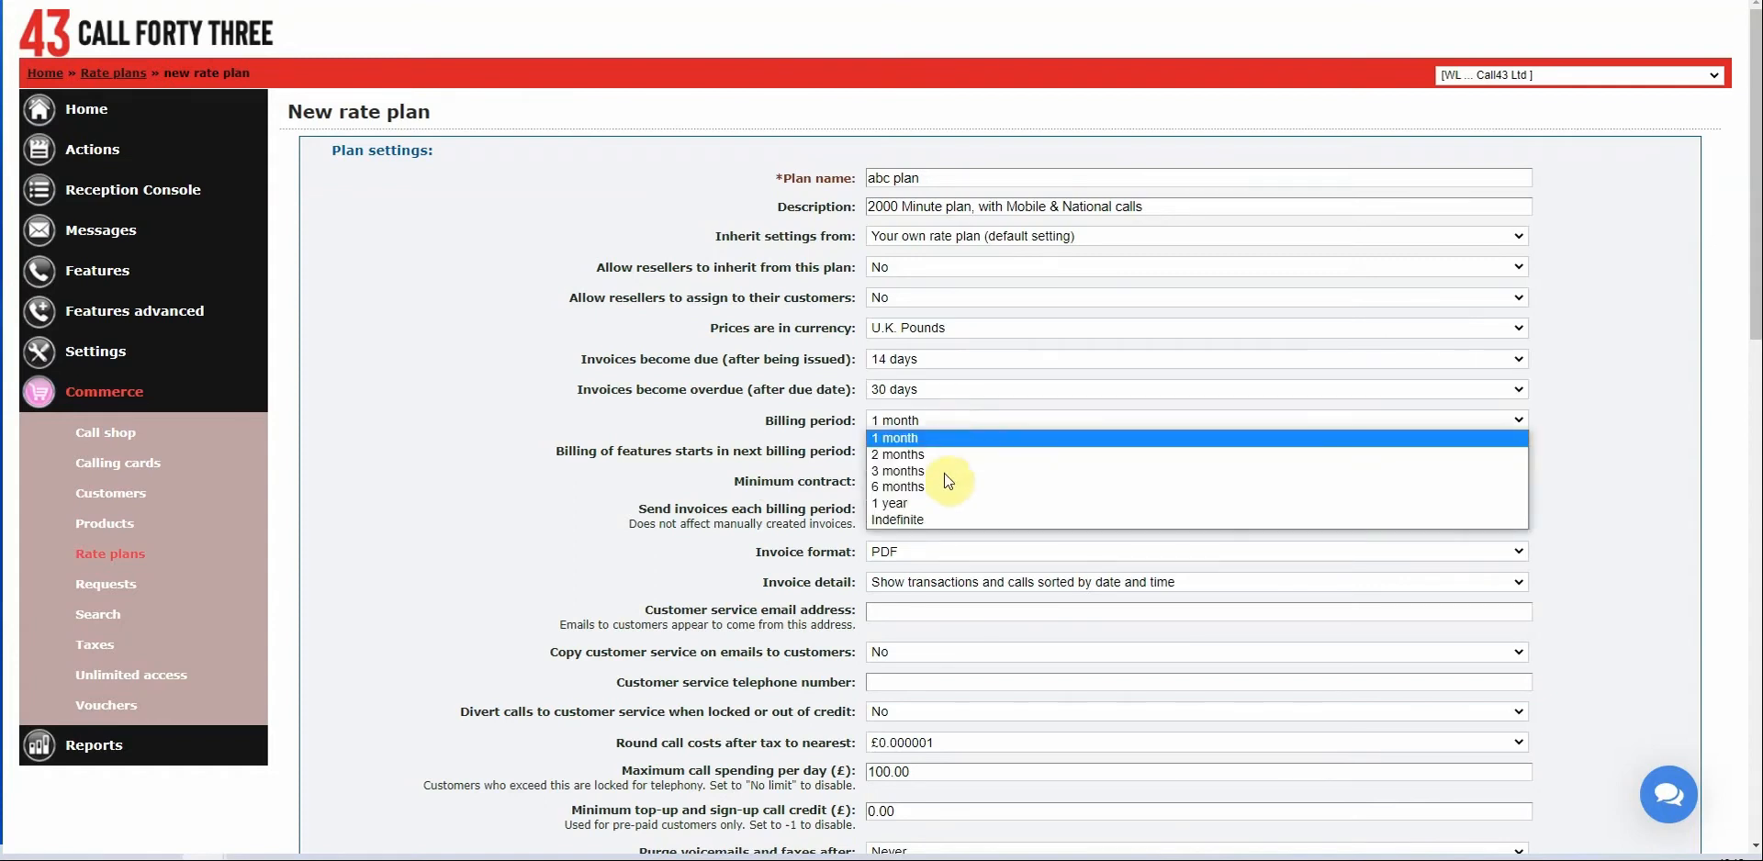
{"action": "left_click", "coordinate": [681, 413]}
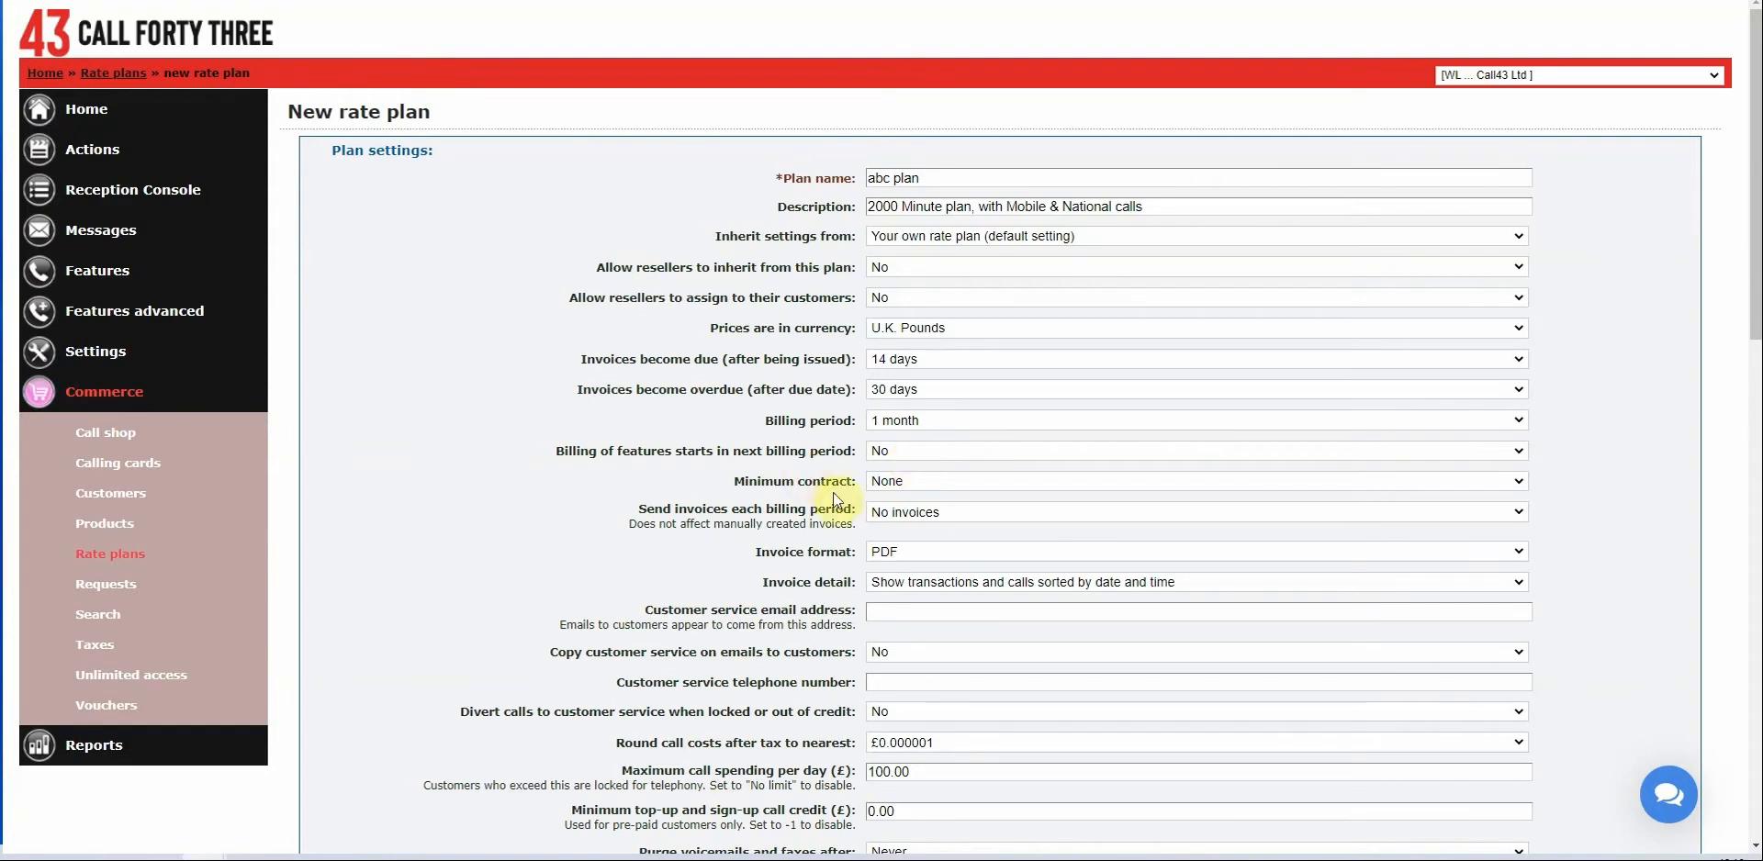
Keep feature billing at No and no minimum contract; queue invoices within the web interface.
{"action": "left_click", "coordinate": [946, 453]}
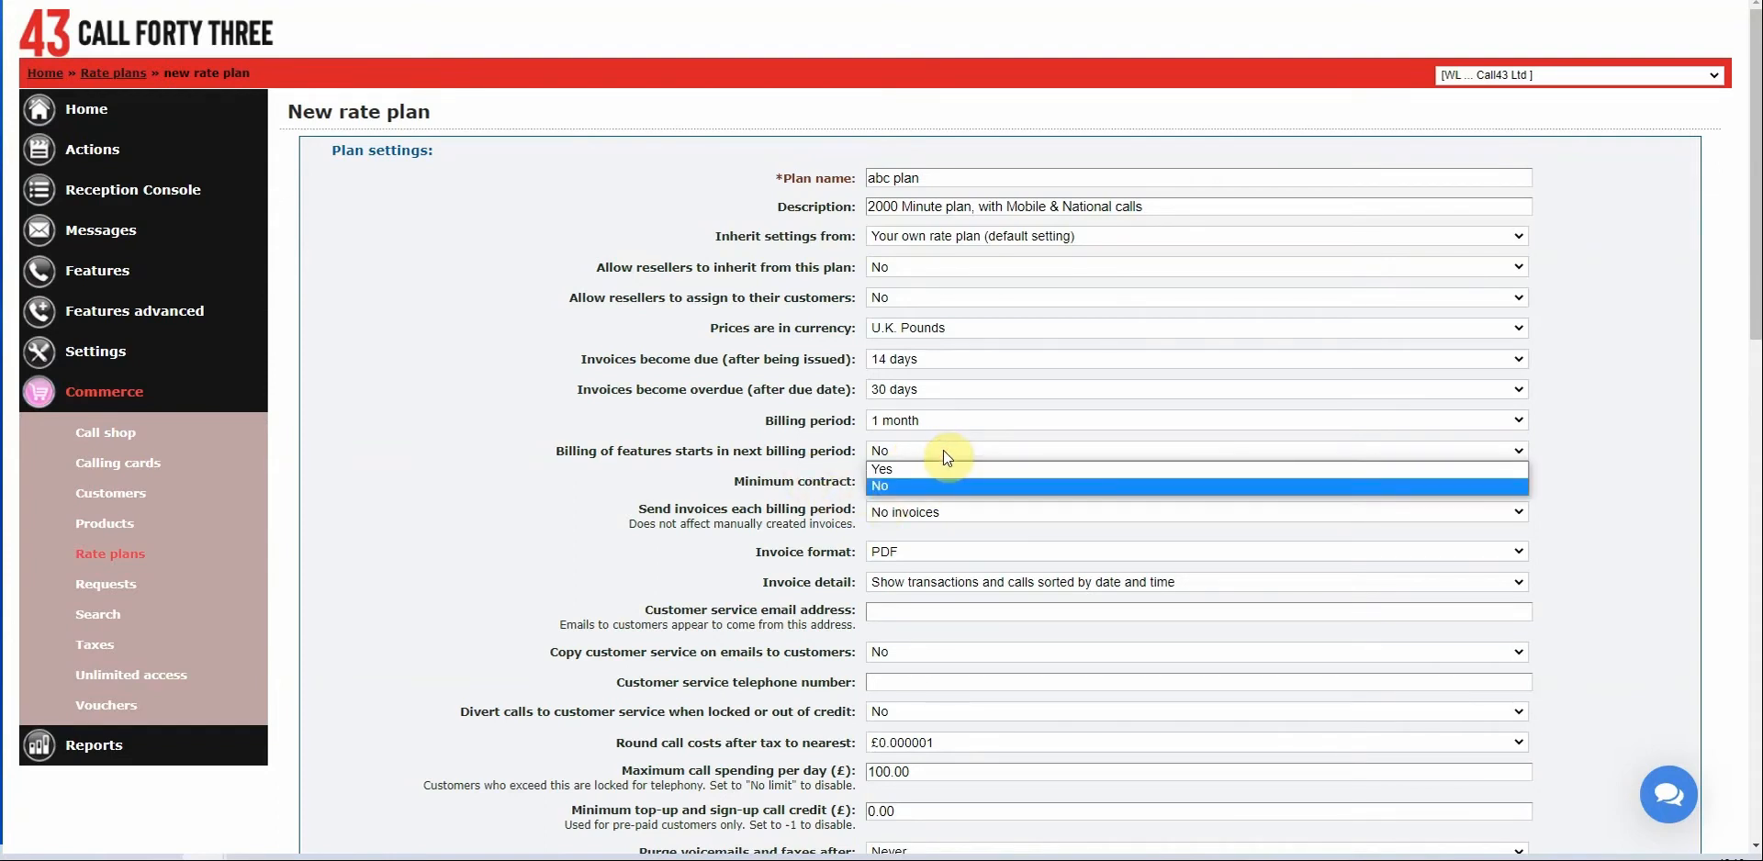
{"action": "left_click", "coordinate": [941, 451]}
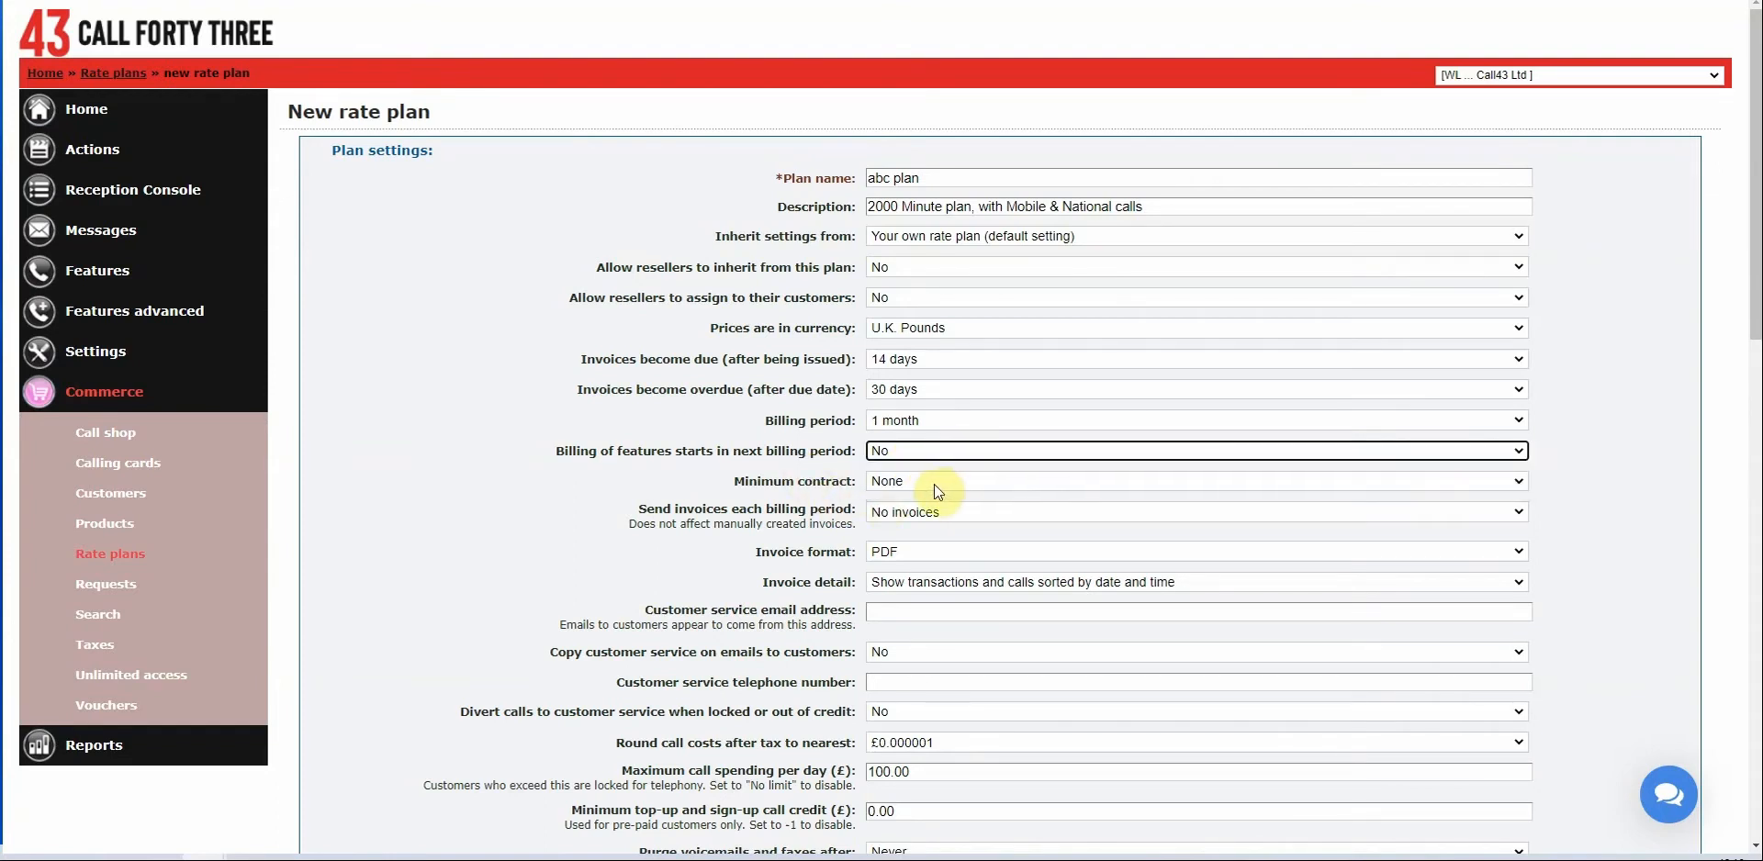
{"action": "left_click", "coordinate": [922, 479]}
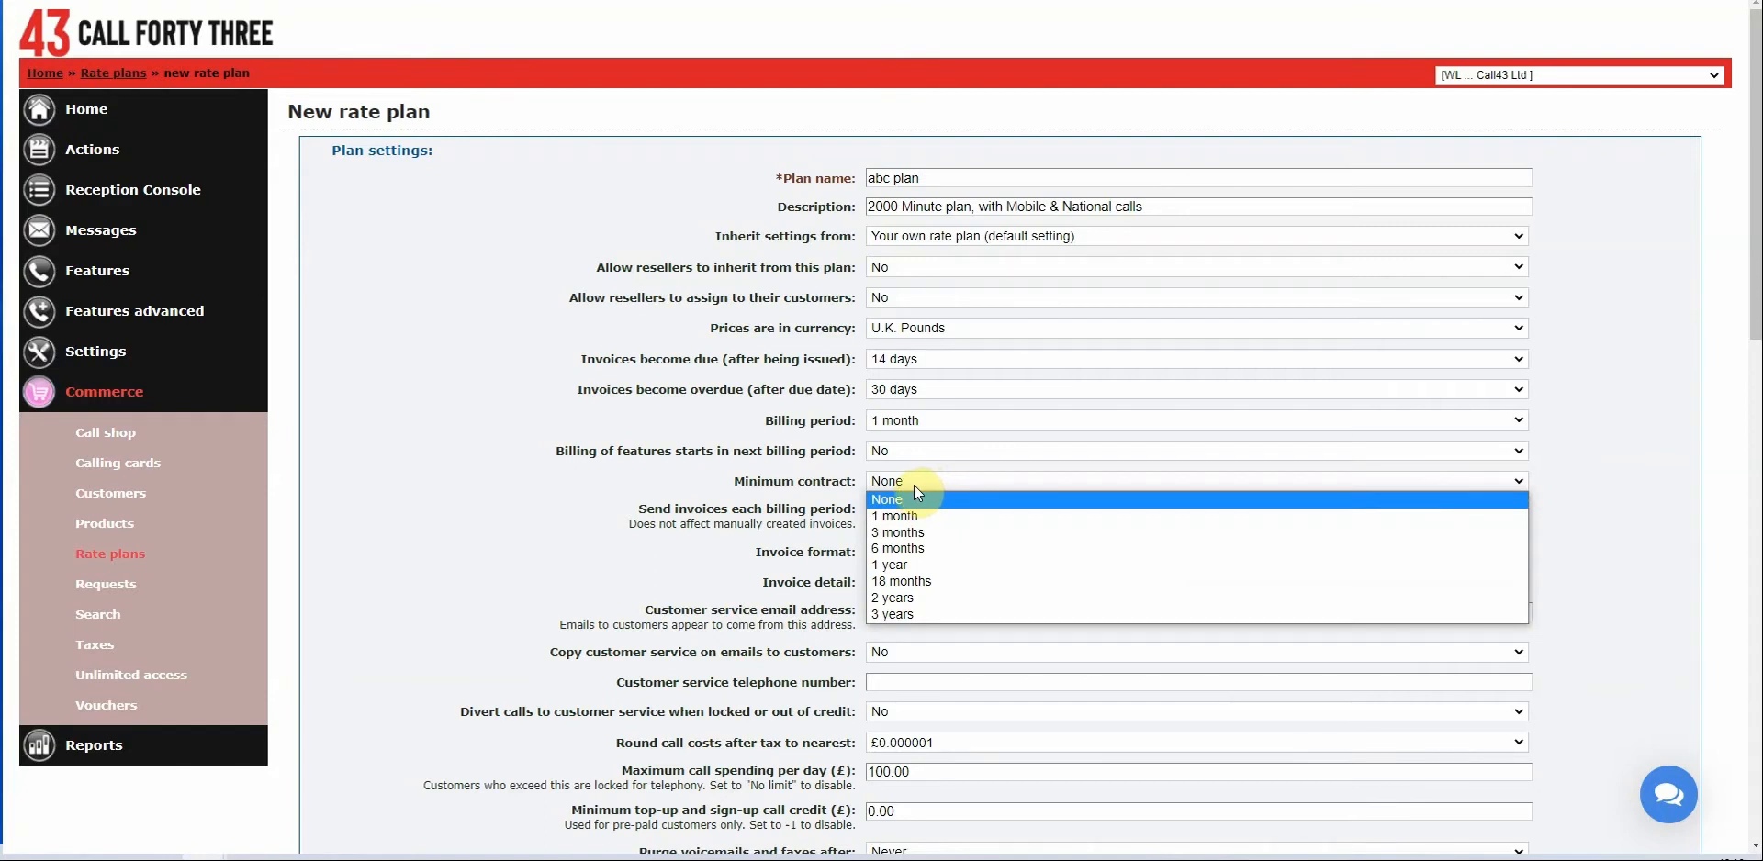
{"action": "left_click", "coordinate": [815, 475]}
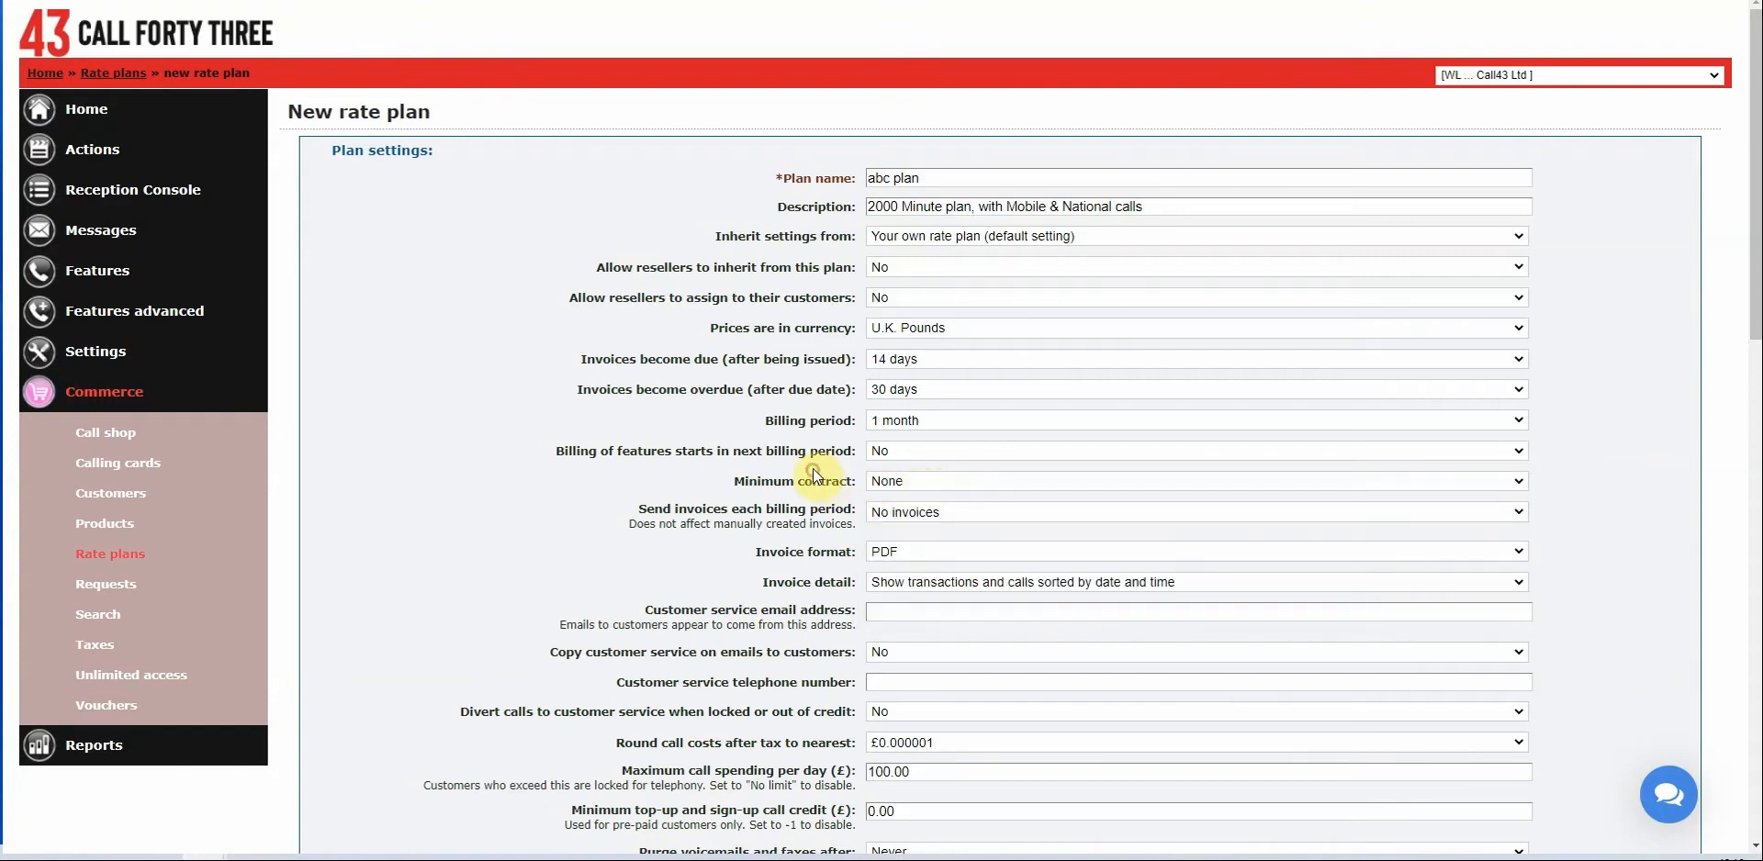
{"action": "left_click", "coordinate": [963, 514]}
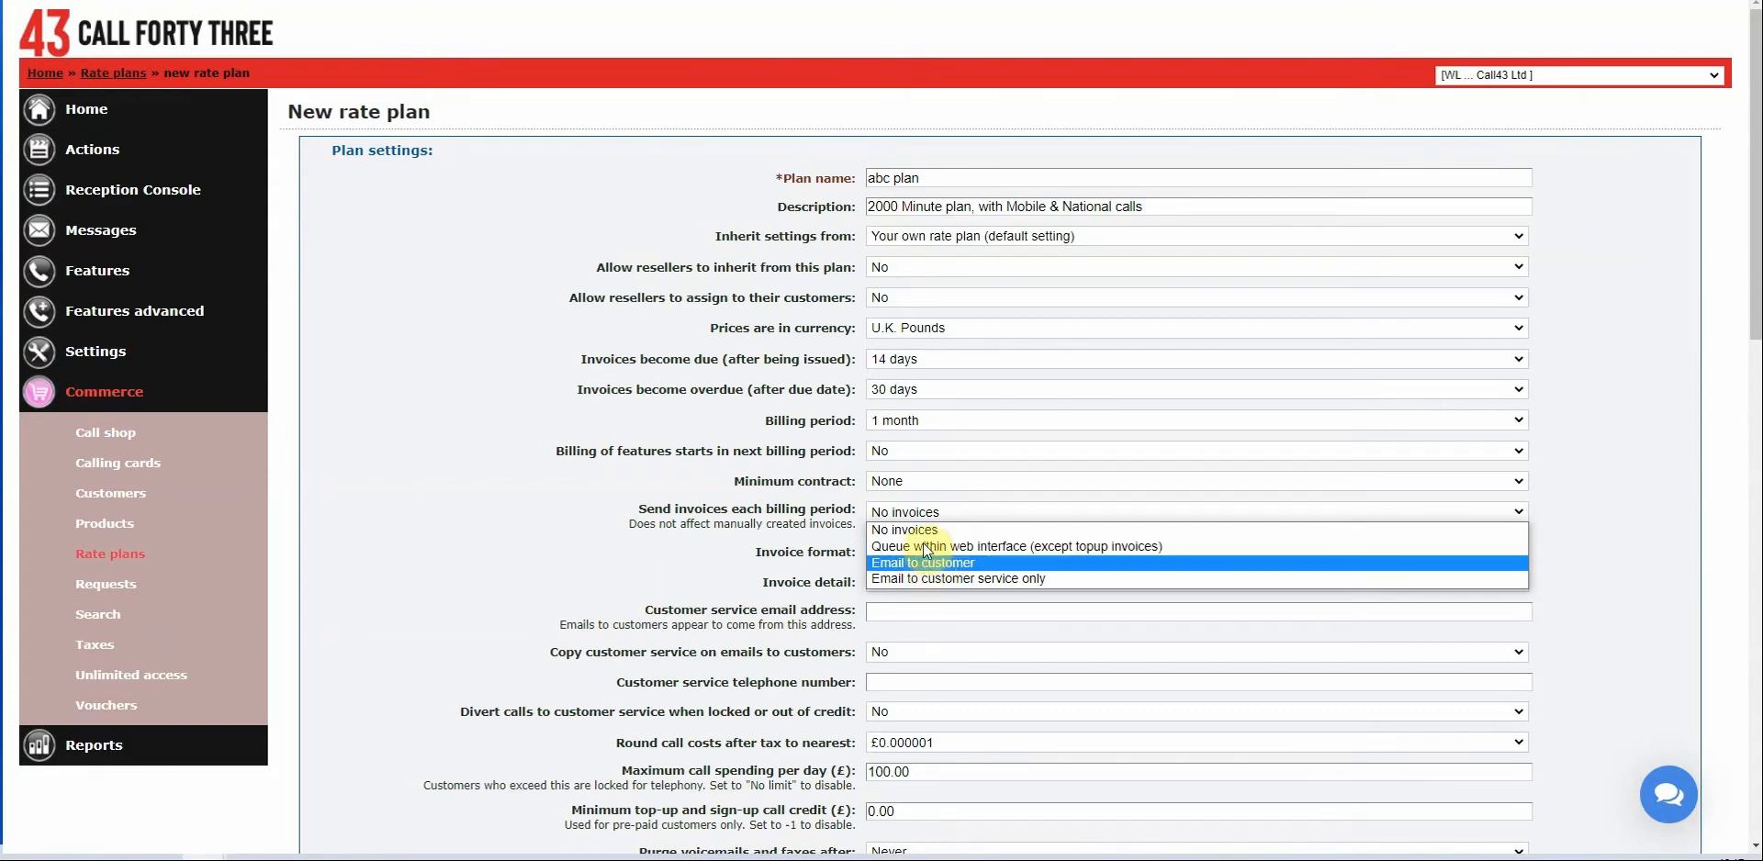
{"action": "left_click", "coordinate": [926, 547]}
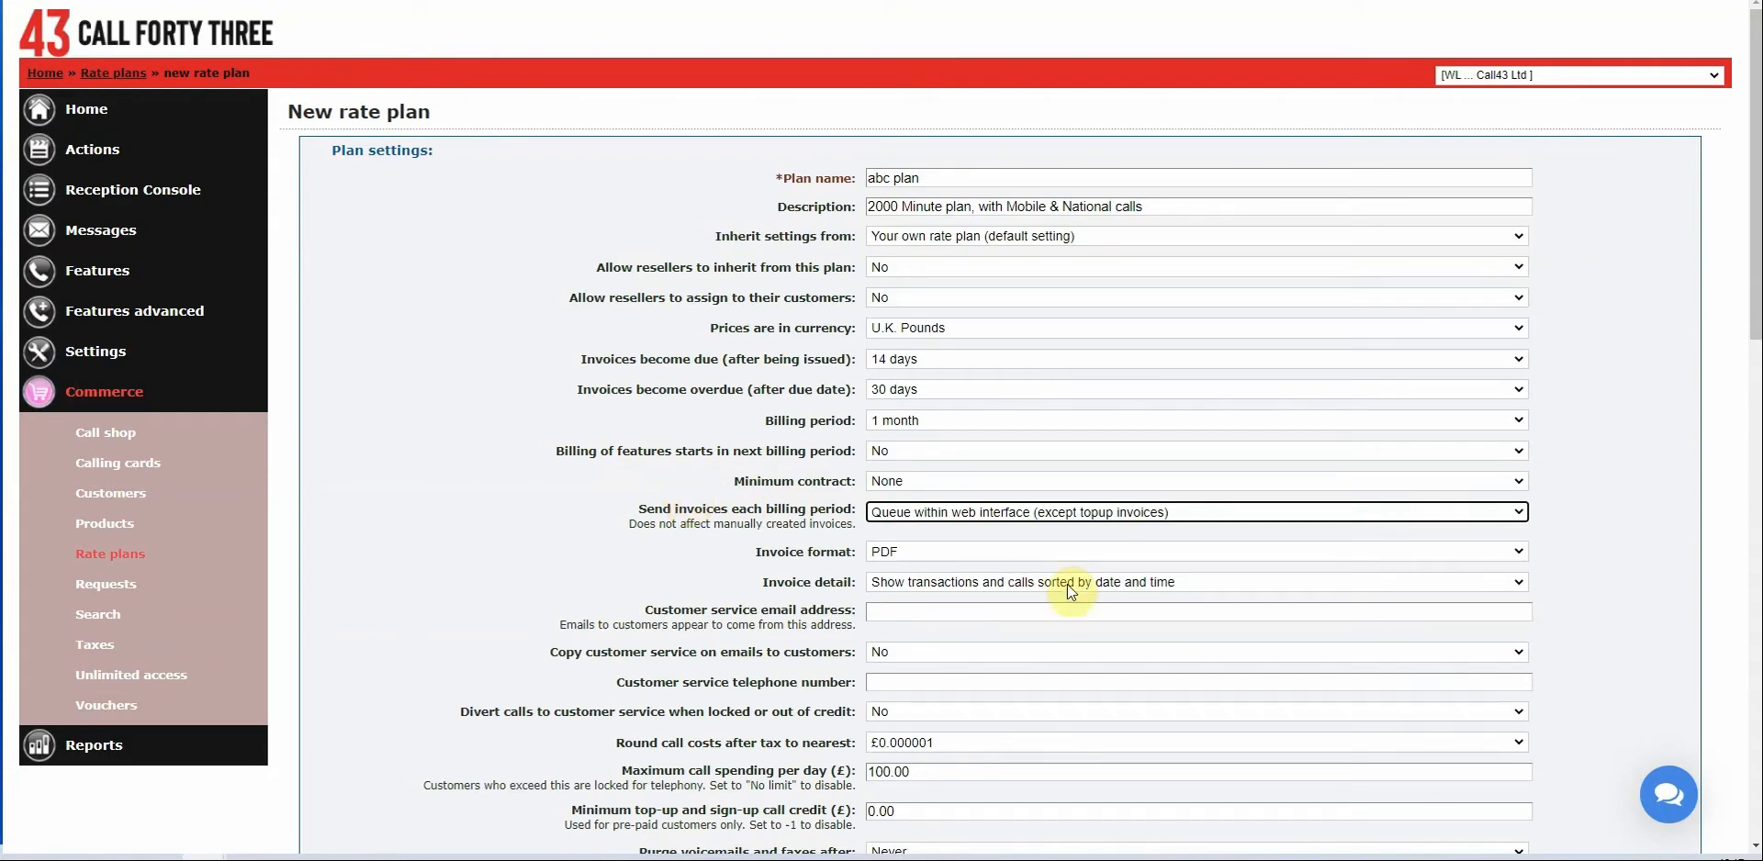
{"action": "left_click", "coordinate": [929, 553]}
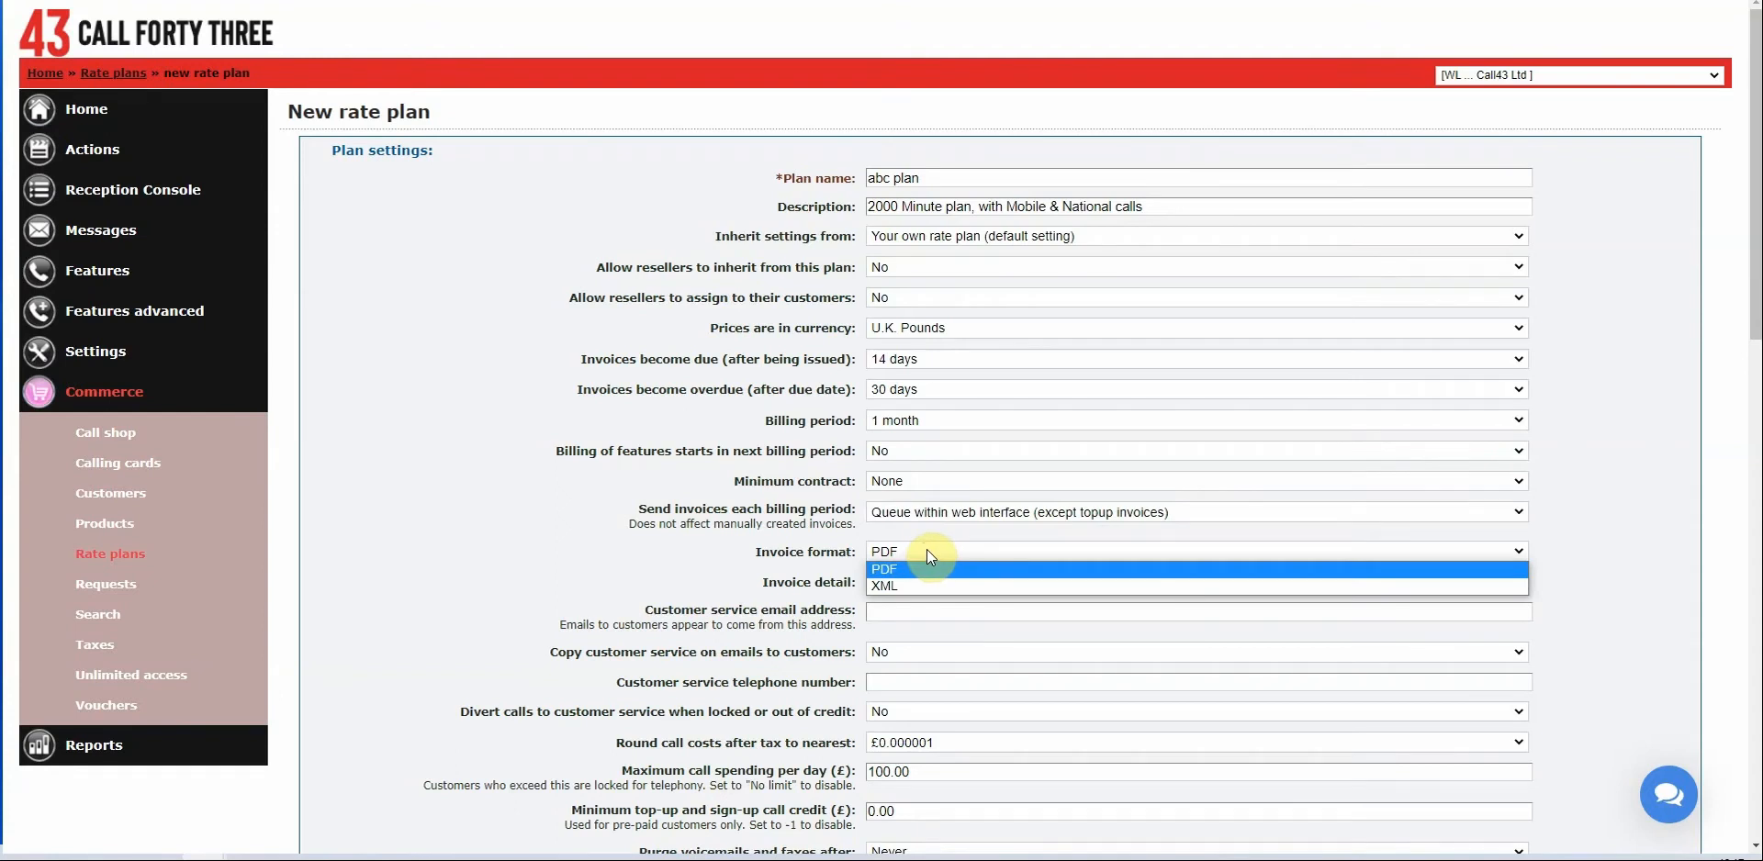
{"action": "left_click", "coordinate": [929, 552]}
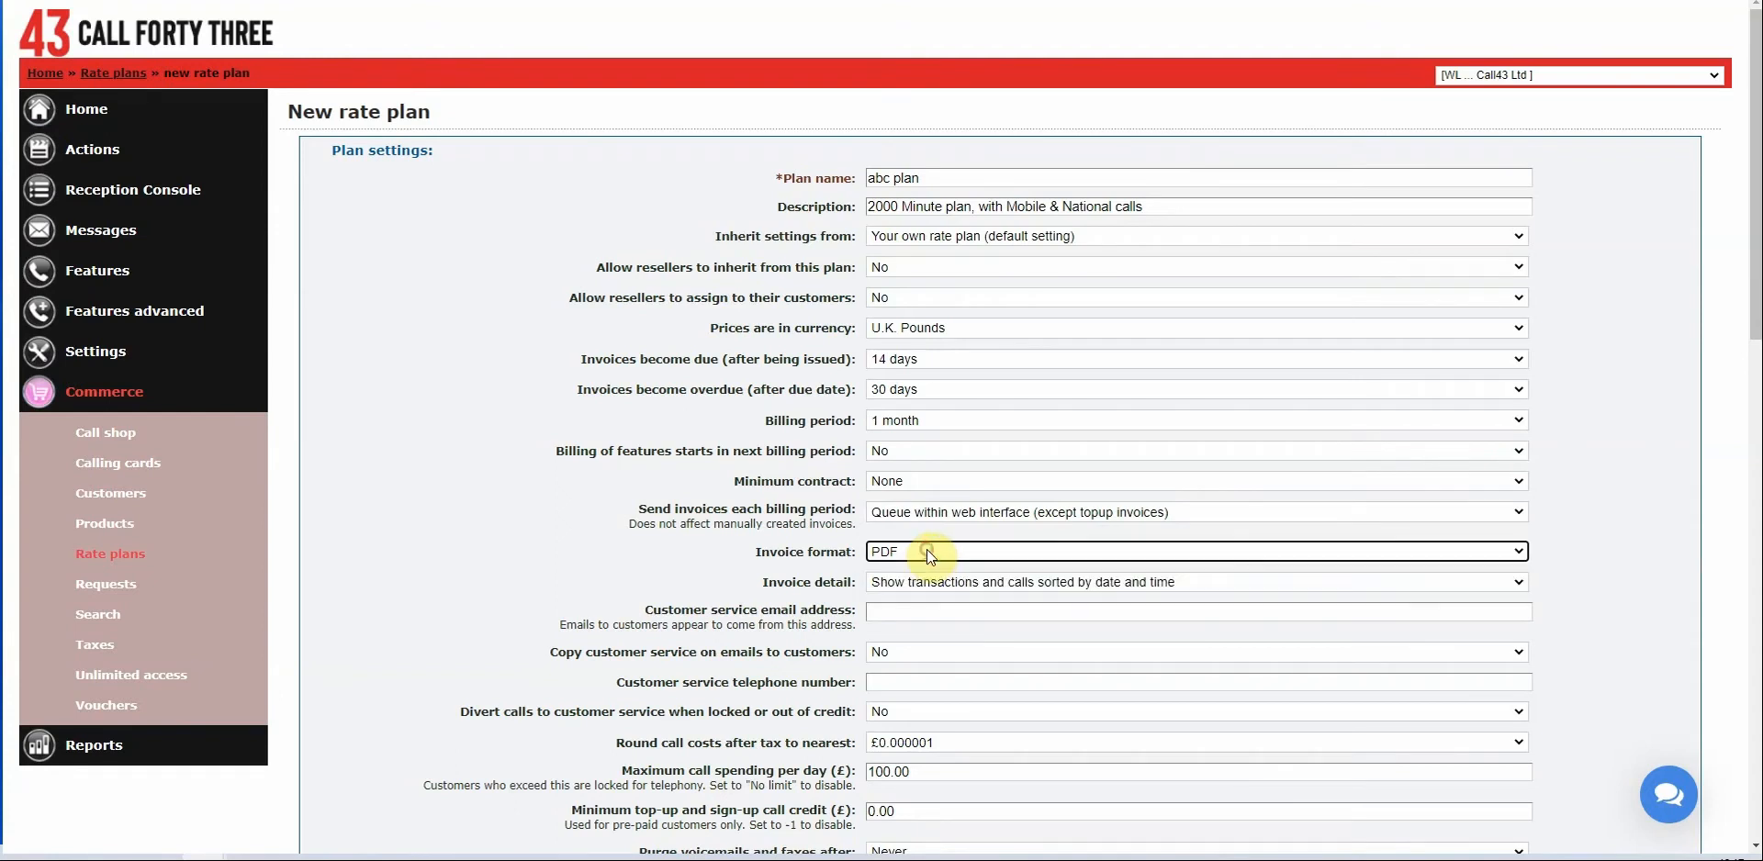
{"action": "left_click", "coordinate": [1075, 588]}
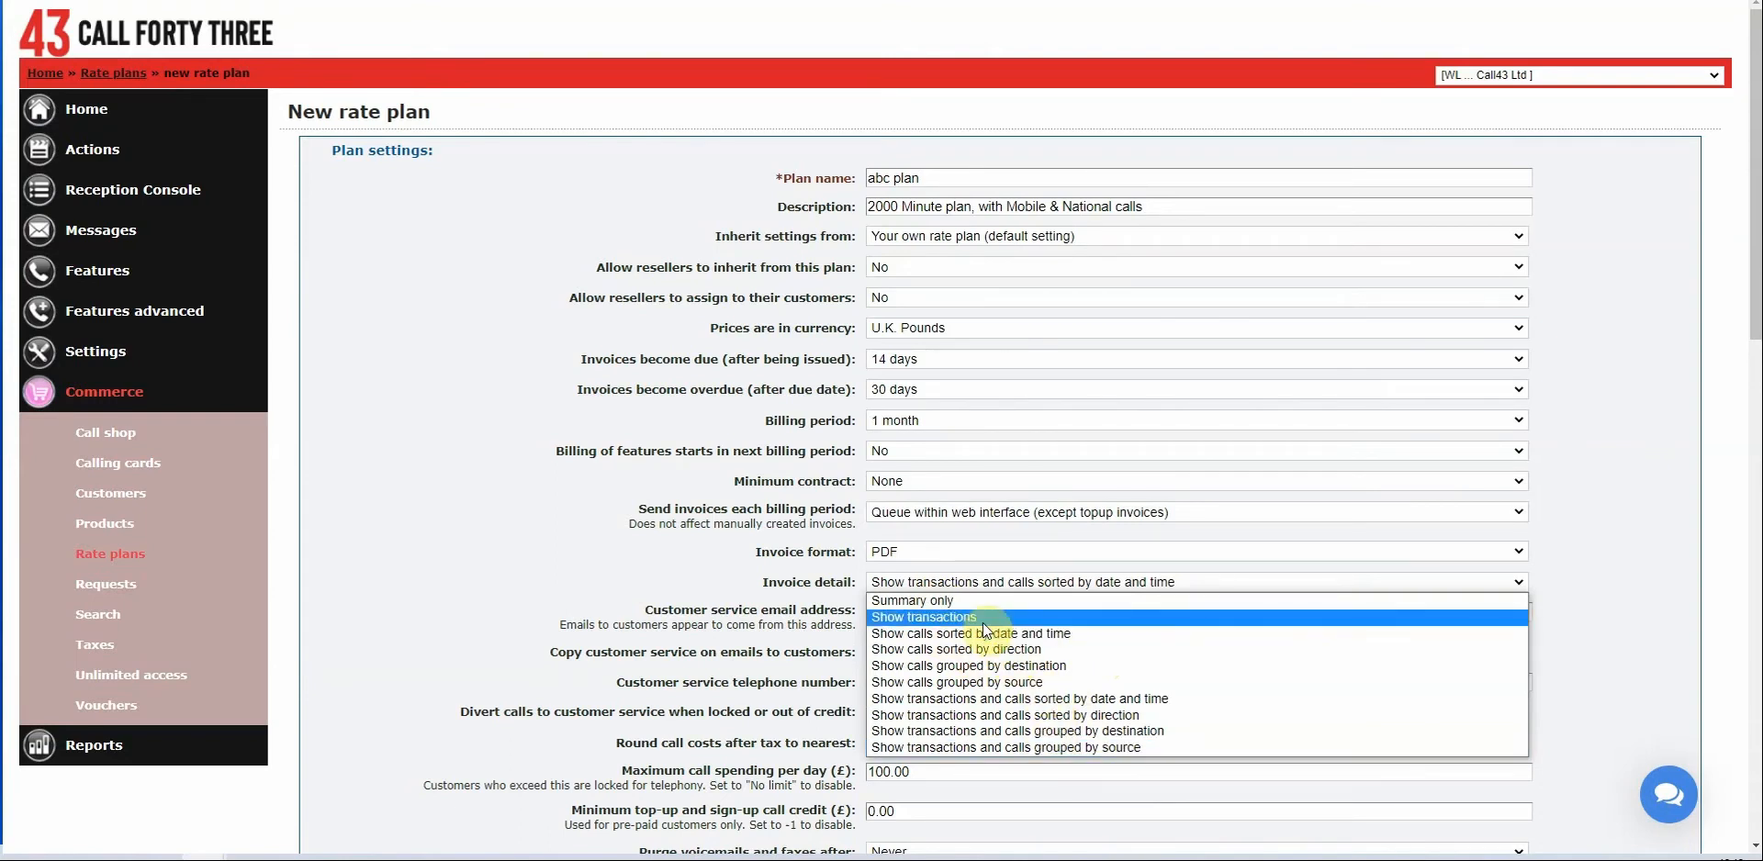
{"action": "left_click", "coordinate": [1010, 583]}
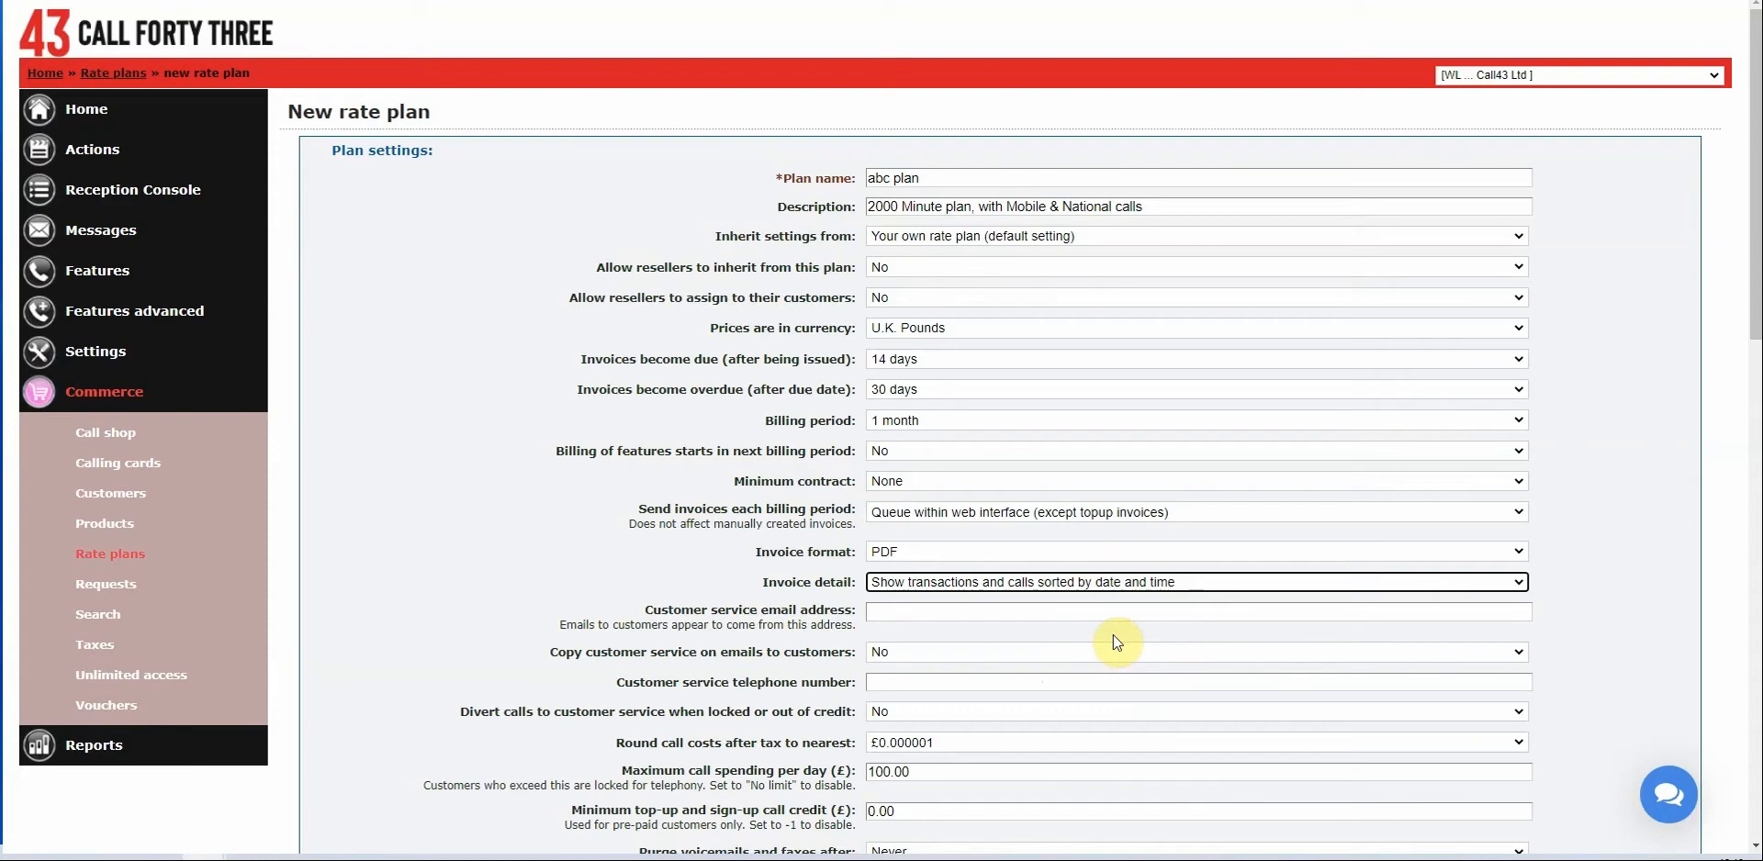
{"action": "left_click", "coordinate": [1071, 682]}
{"action": "scroll", "coordinate": [1010, 551], "scroll_direction": "down", "scroll_amount": 1}
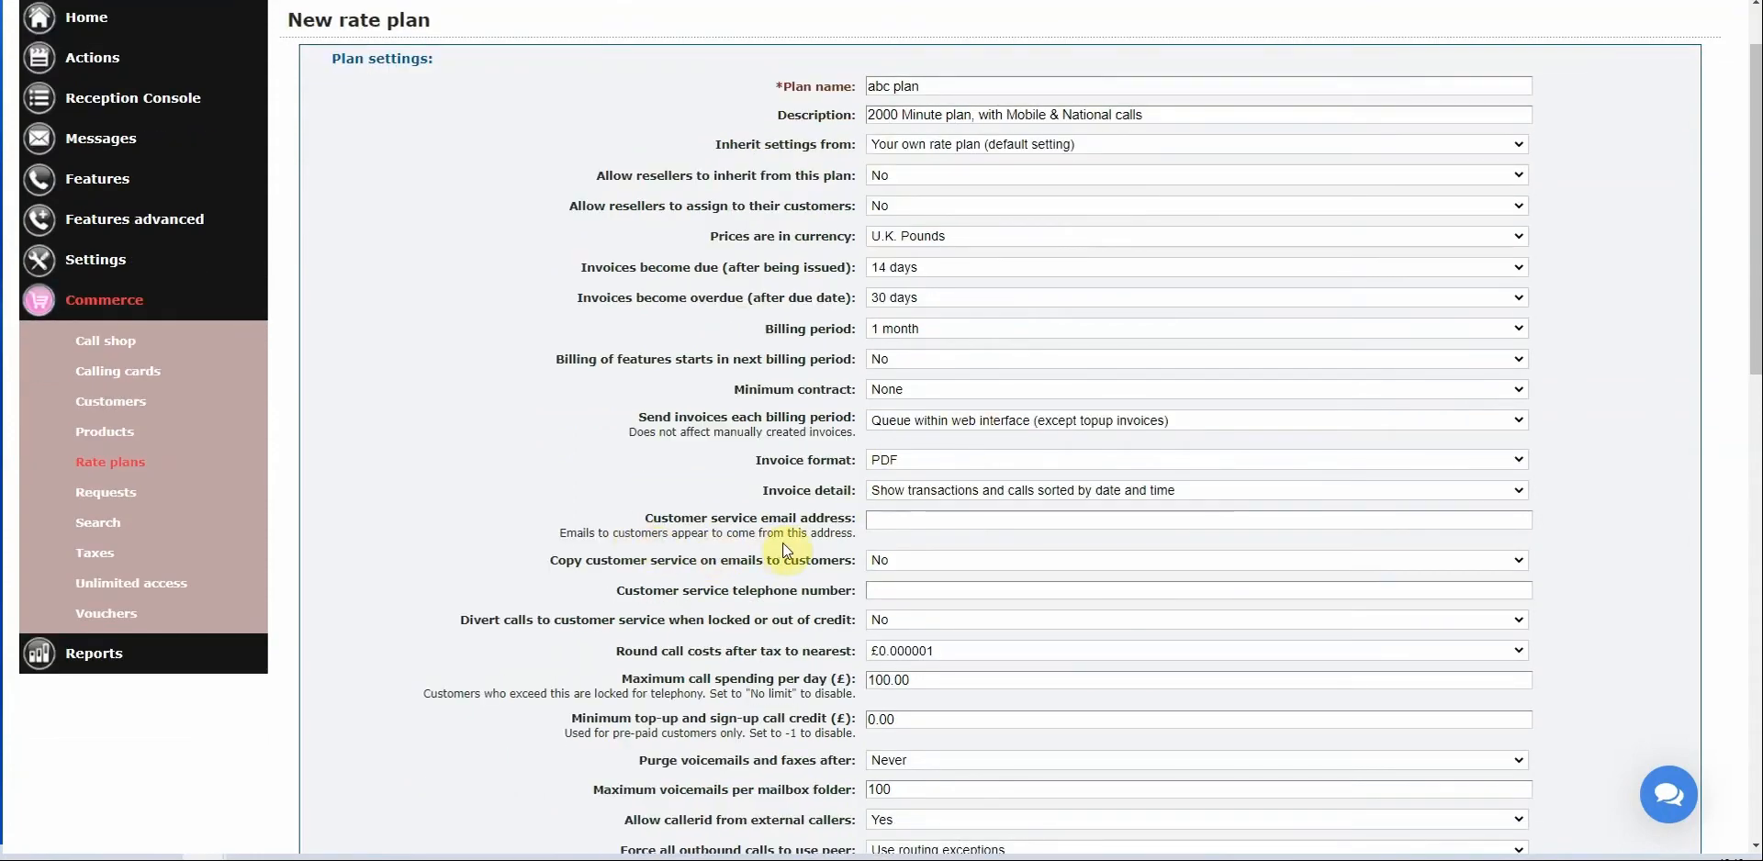
{"action": "left_click", "coordinate": [900, 524]}
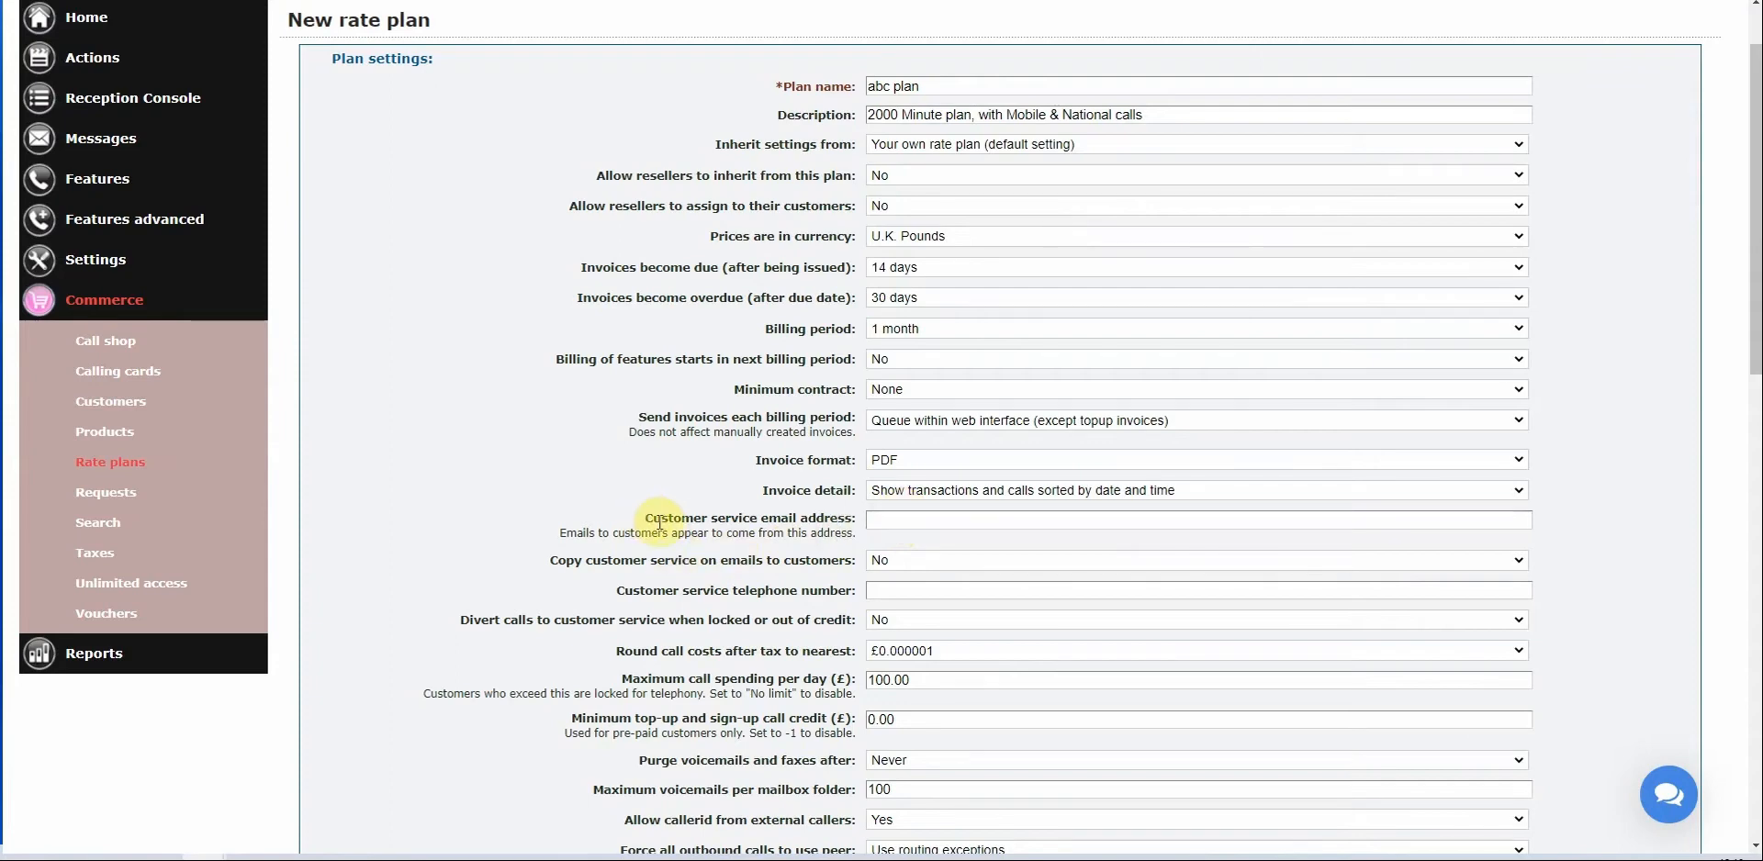
{"action": "scroll", "coordinate": [968, 520], "scroll_direction": "down", "scroll_amount": 2}
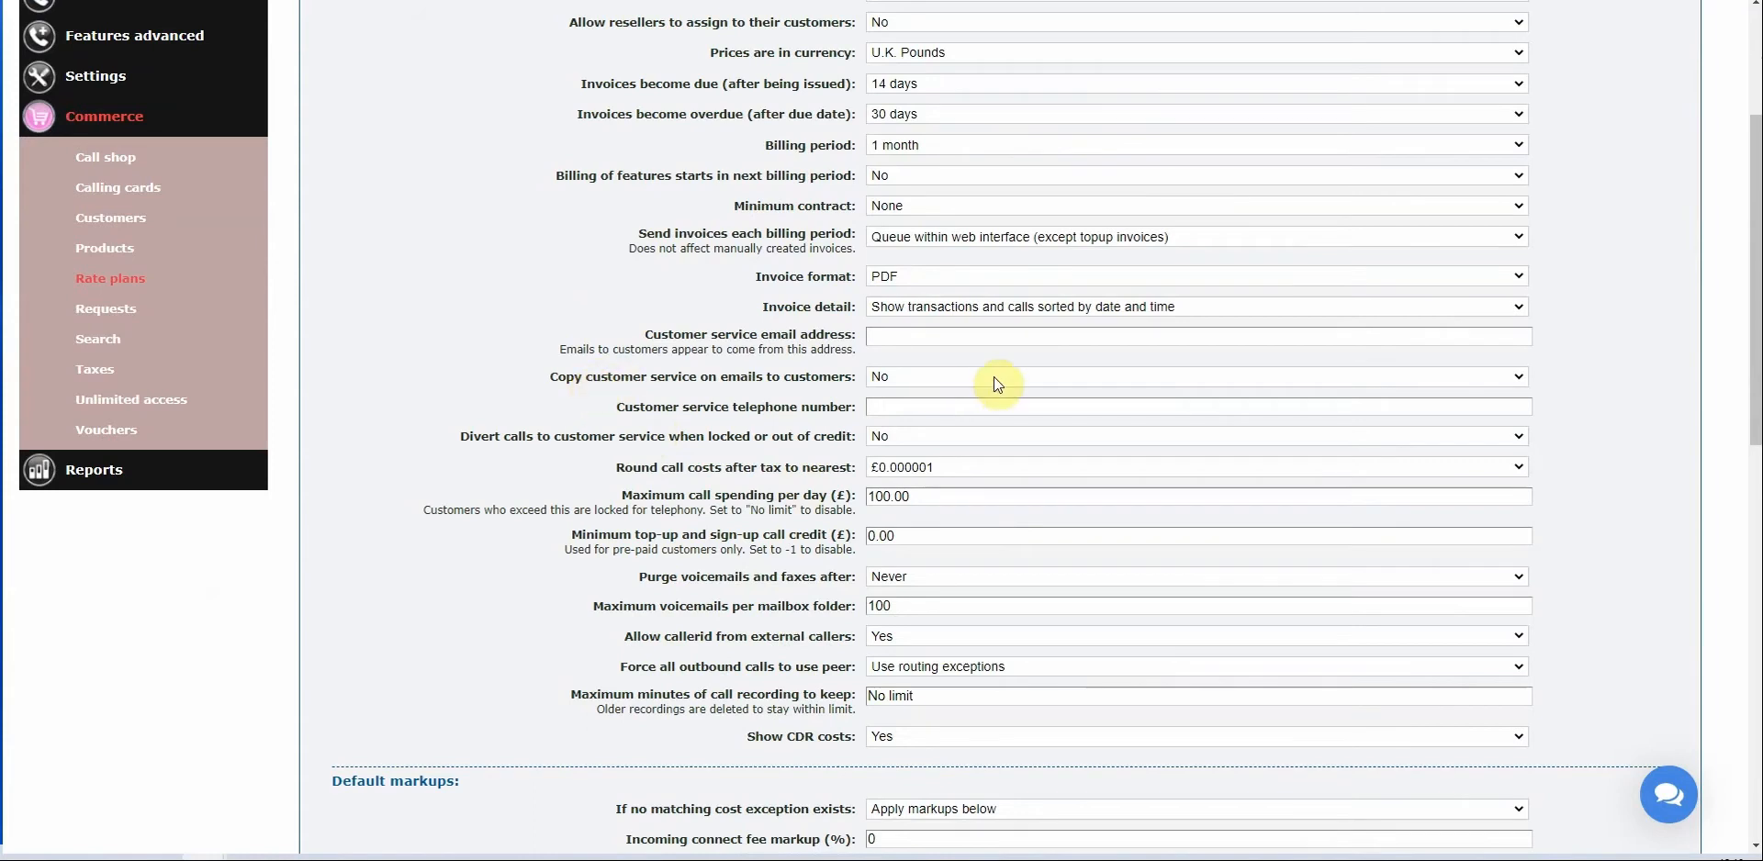
{"action": "left_click", "coordinate": [939, 383]}
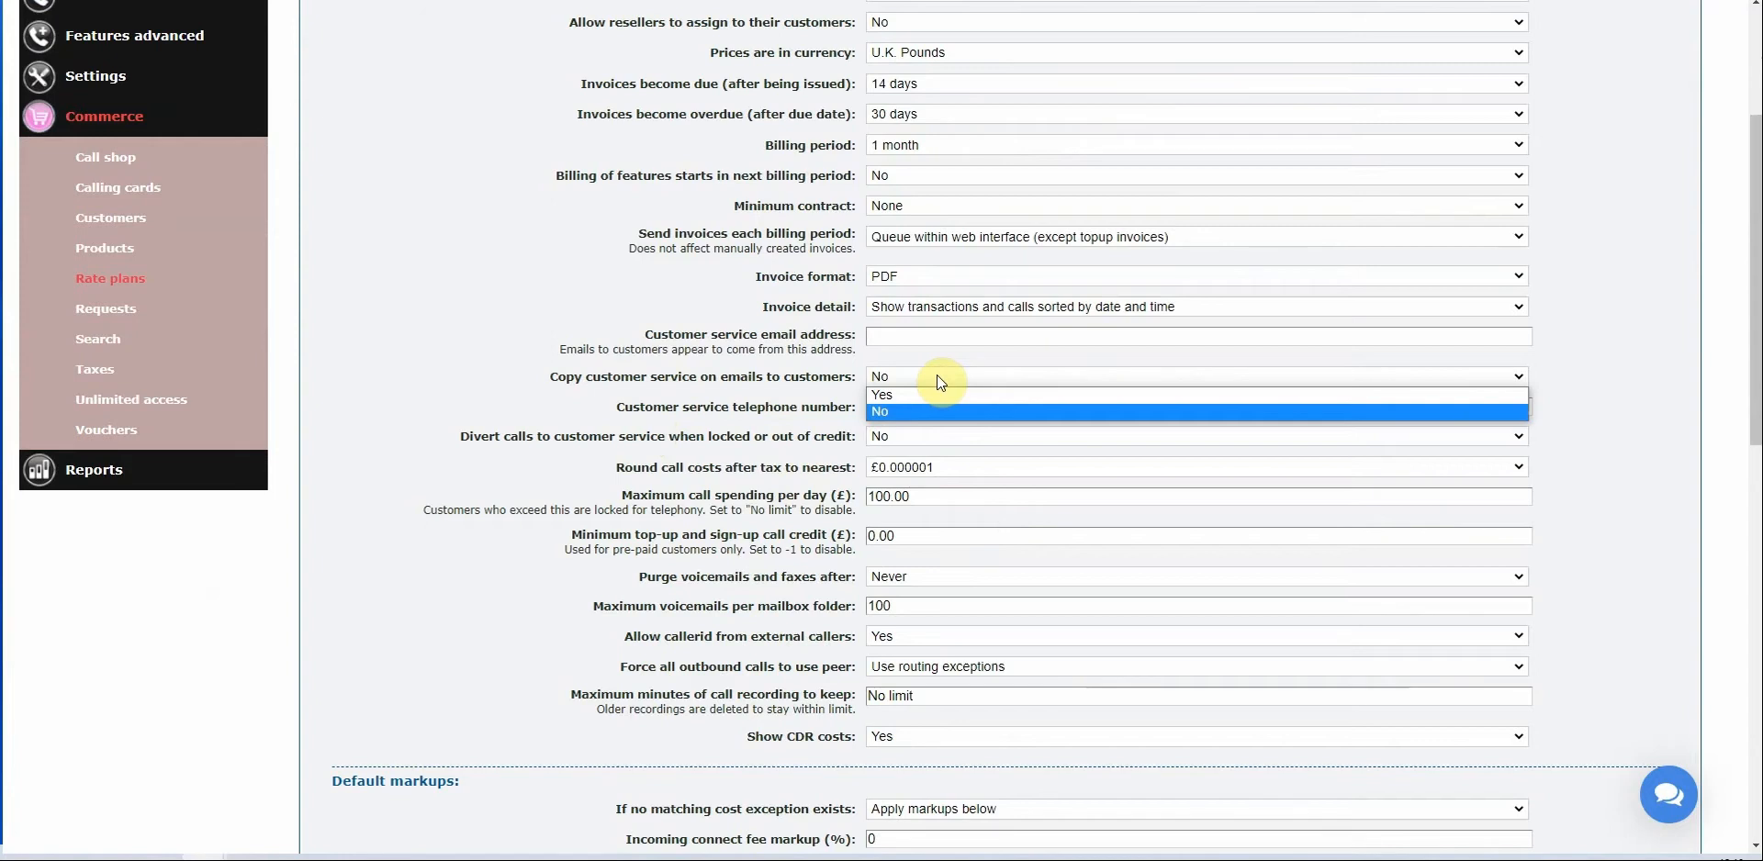
{"action": "left_click", "coordinate": [791, 324]}
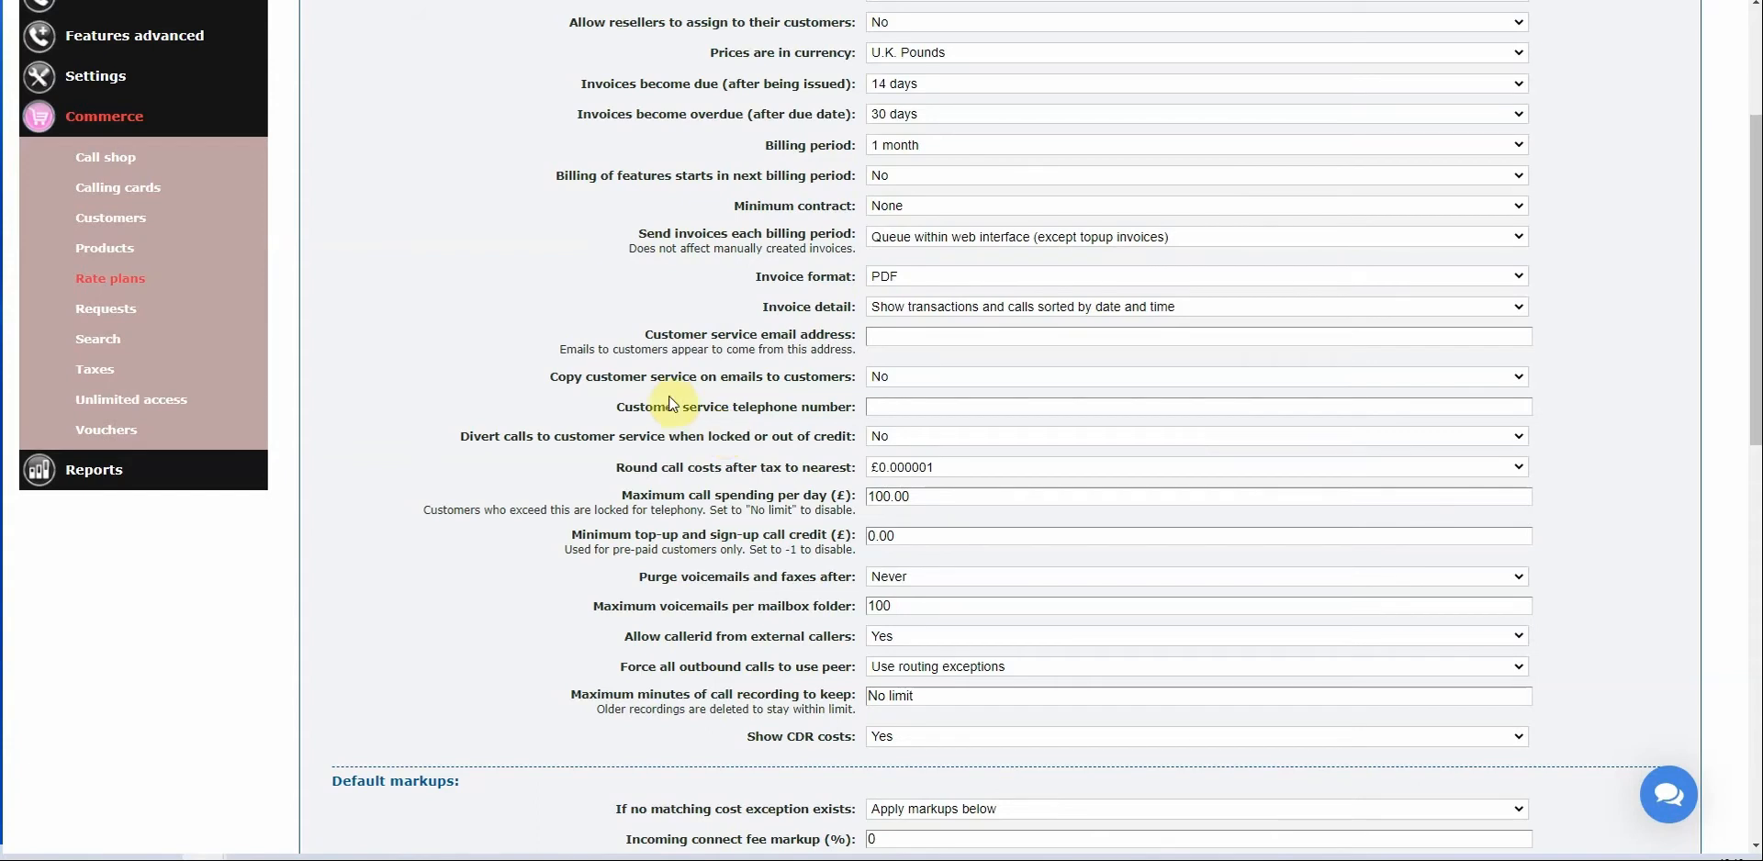
Fill in the customer service telephone number field.
{"action": "left_click", "coordinate": [934, 403]}
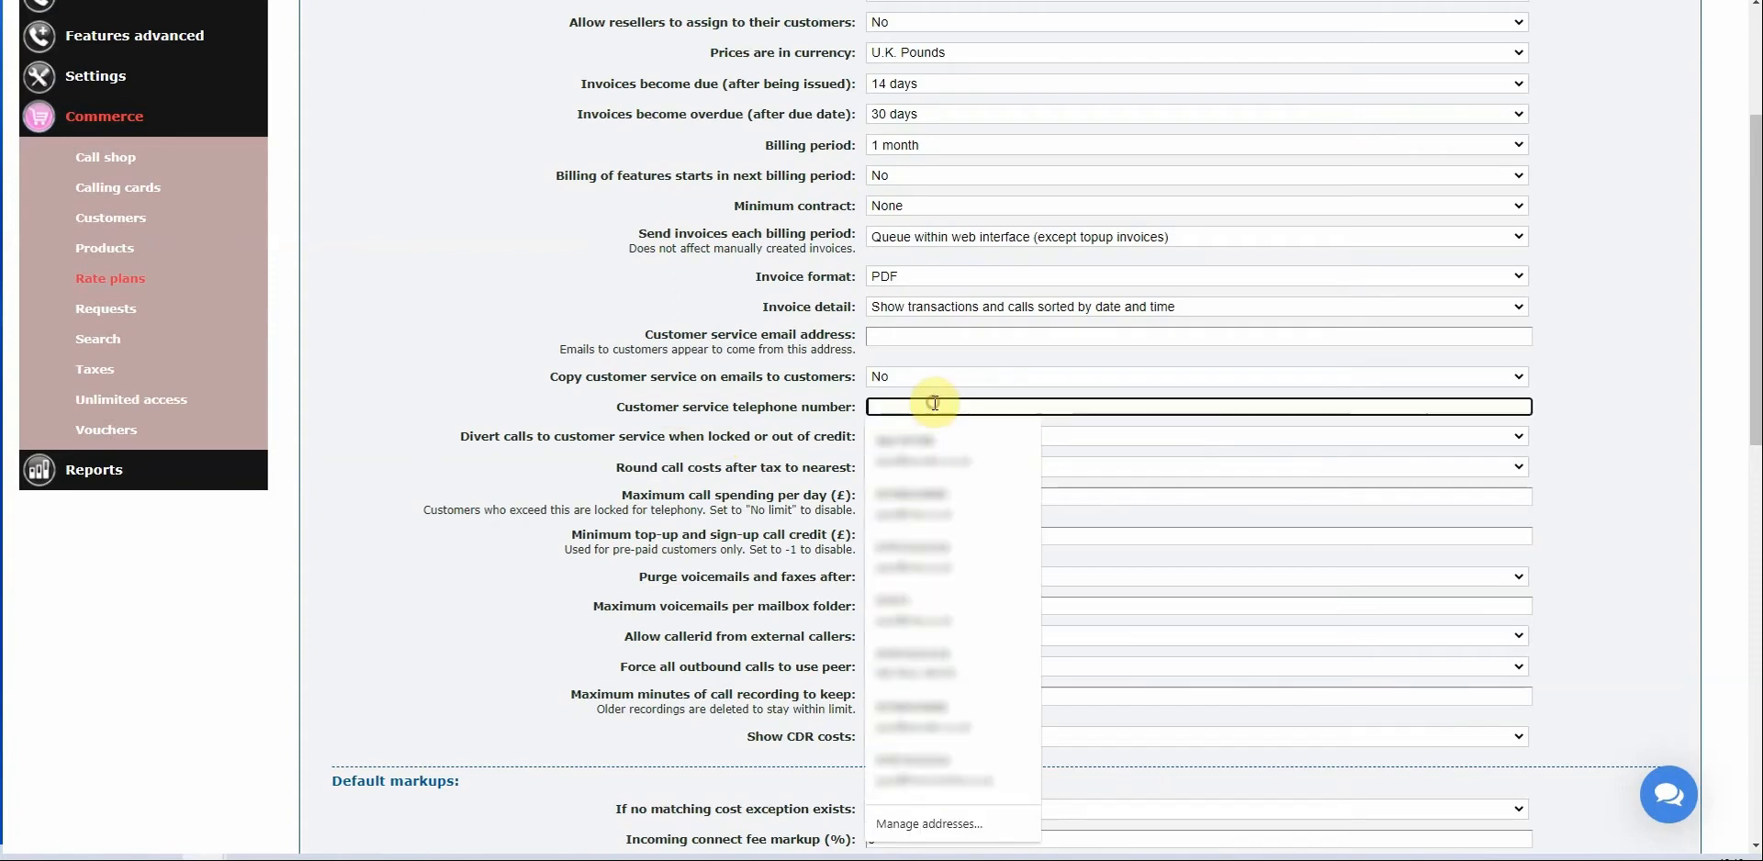
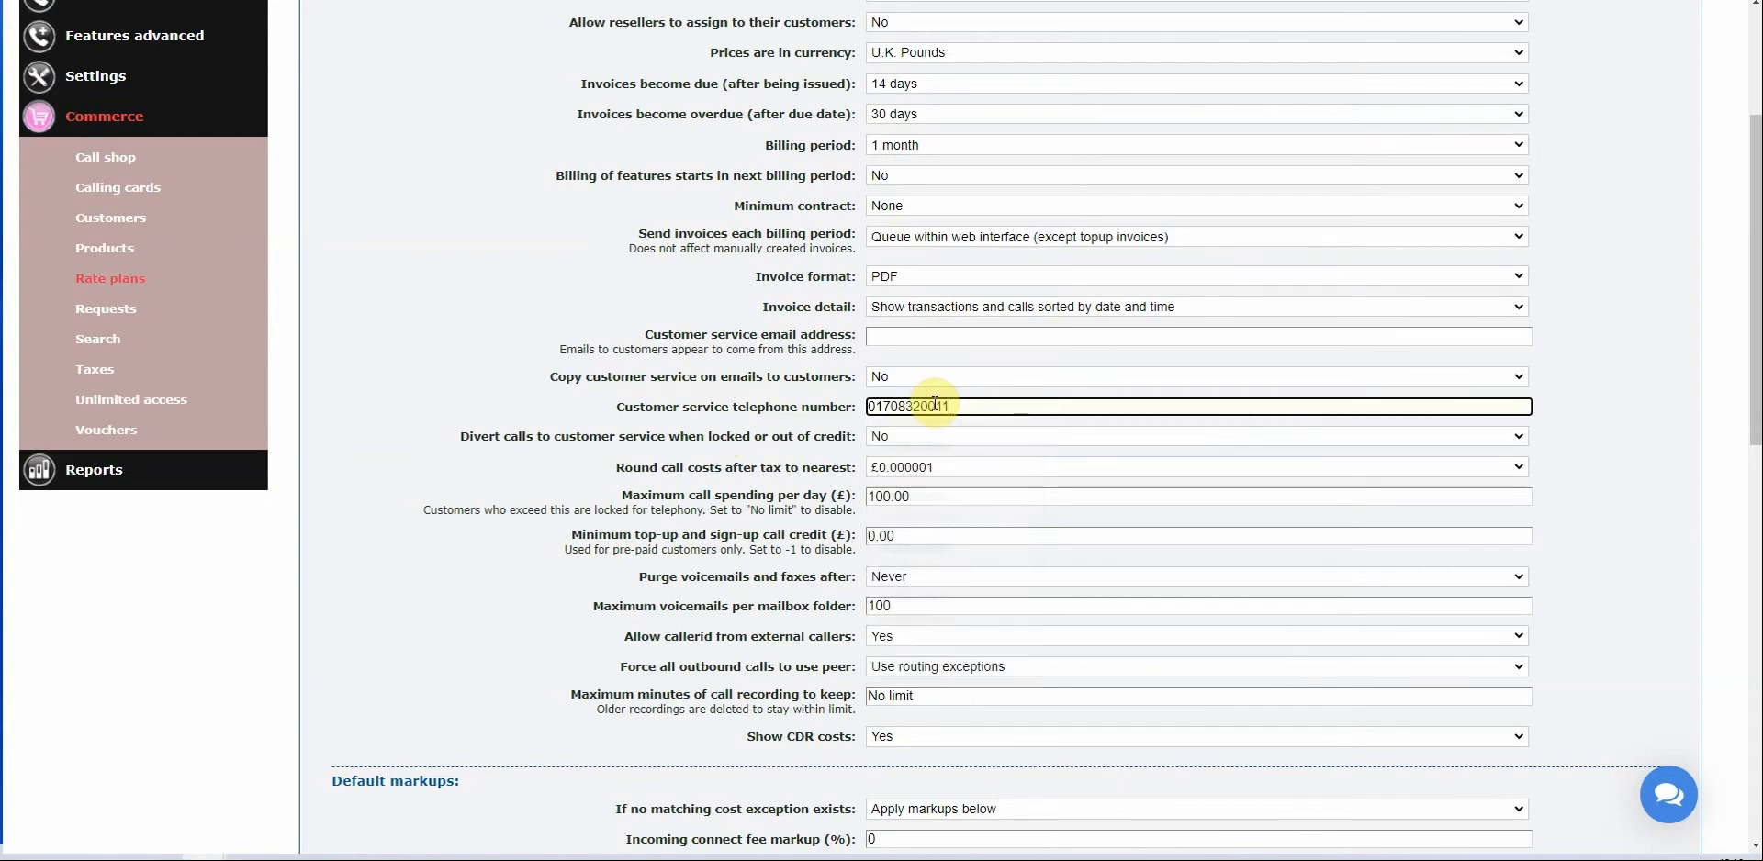
{"action": "left_click", "coordinate": [494, 217]}
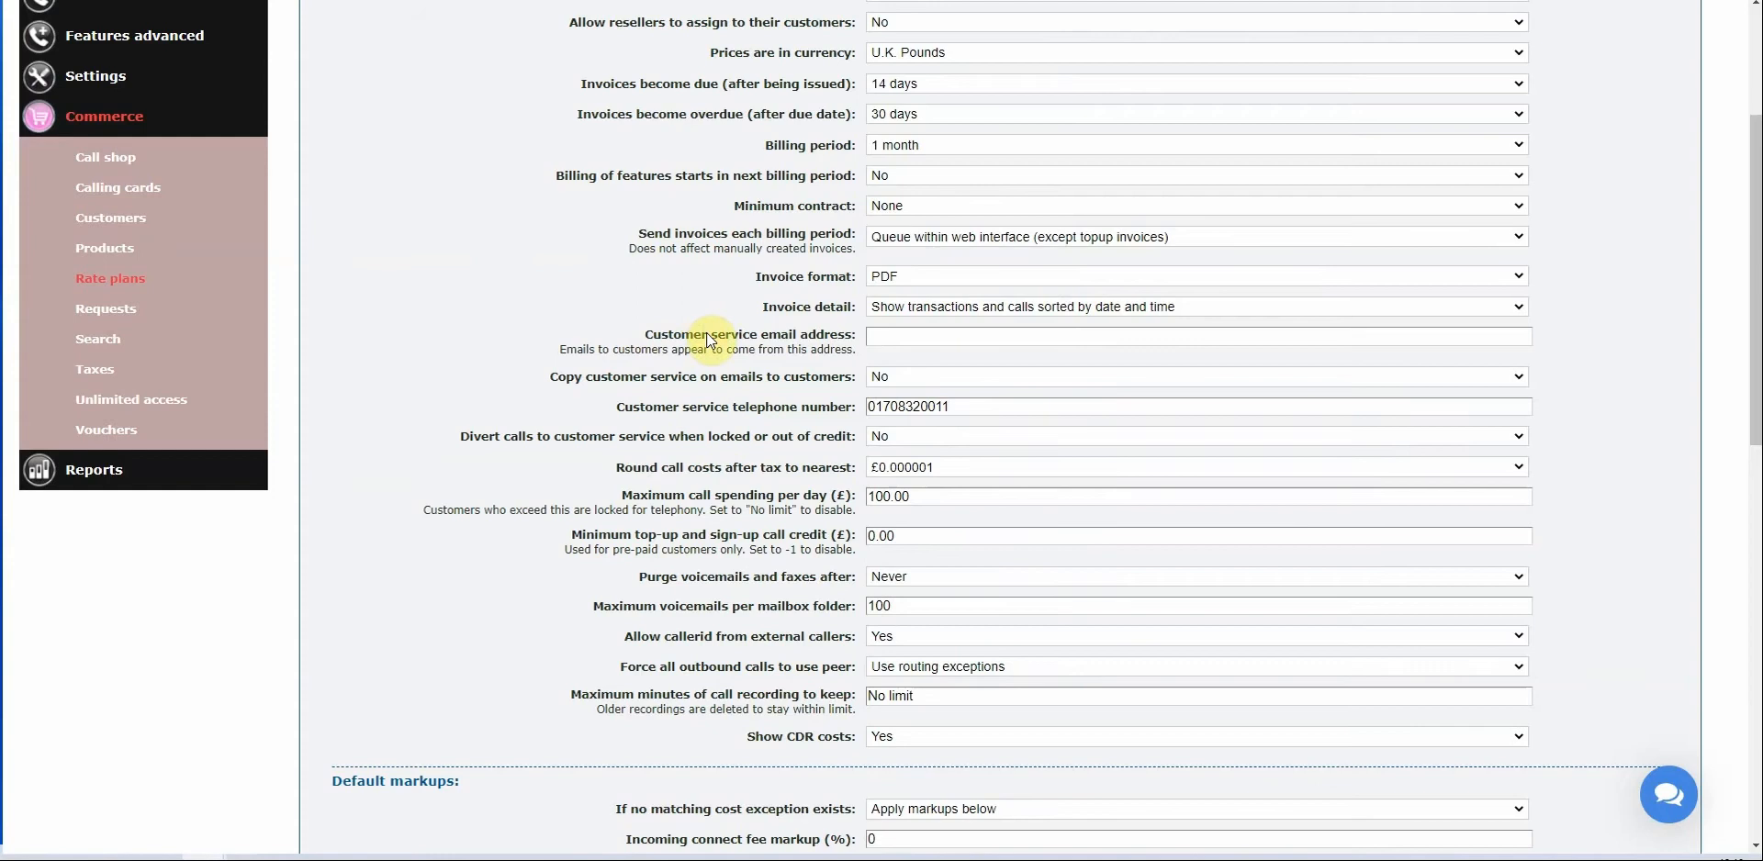
Set divert calls when locked or out of credit to Yes and round call costs to £0.01.
{"action": "left_click_drag", "start_coordinate": [465, 437], "coordinate": [861, 439]}
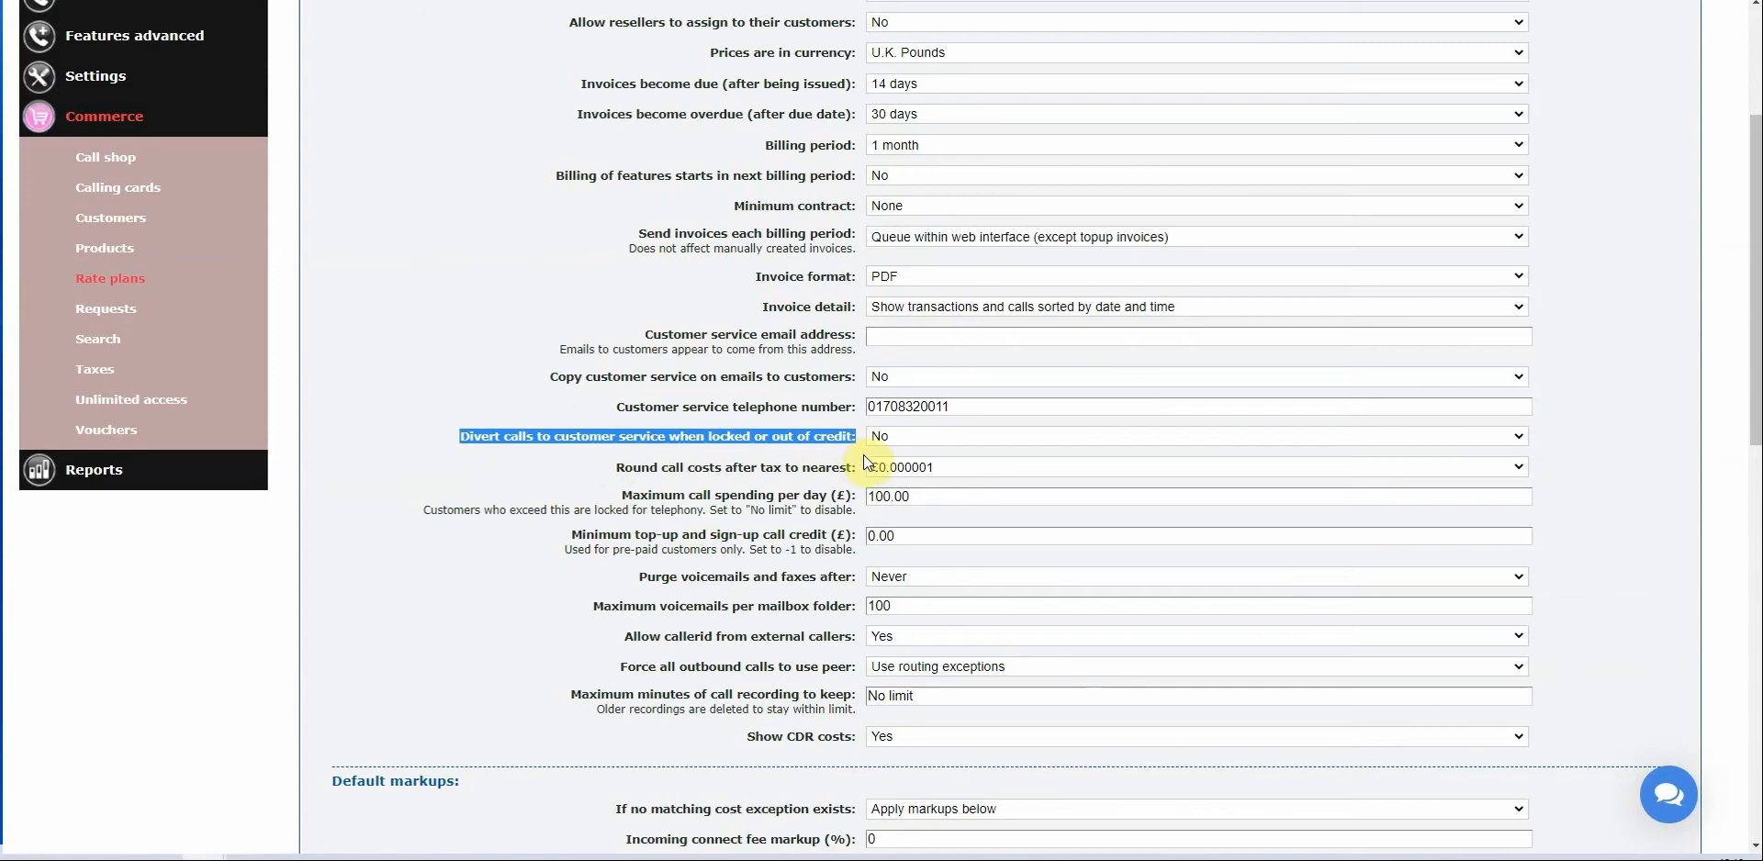
{"action": "left_click", "coordinate": [907, 435]}
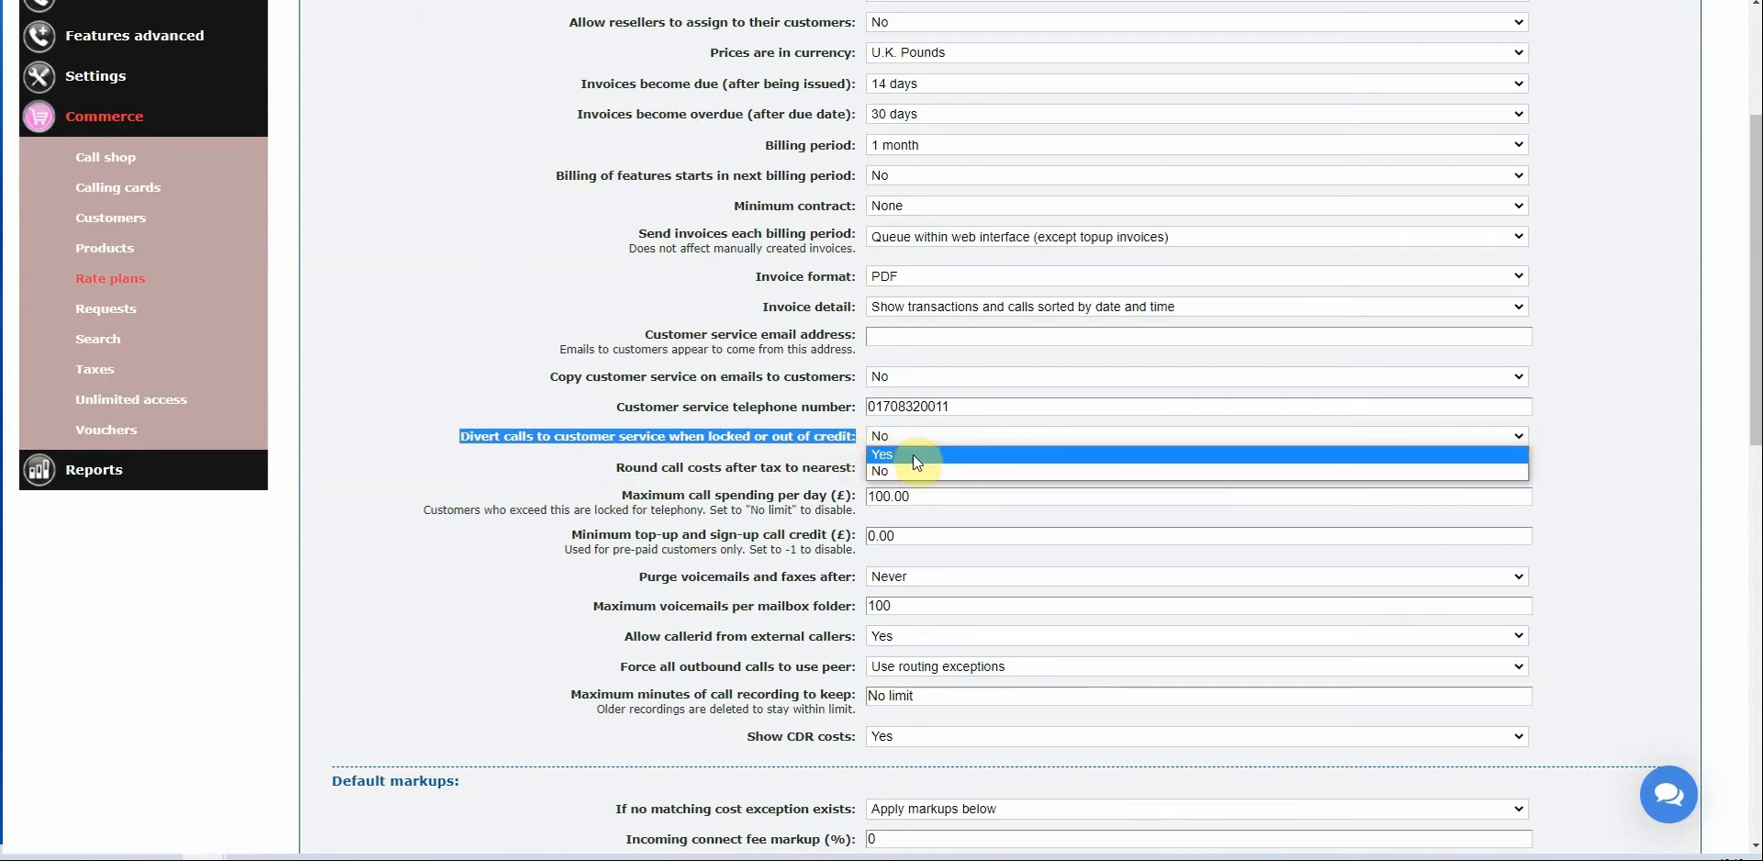
{"action": "left_click", "coordinate": [913, 457]}
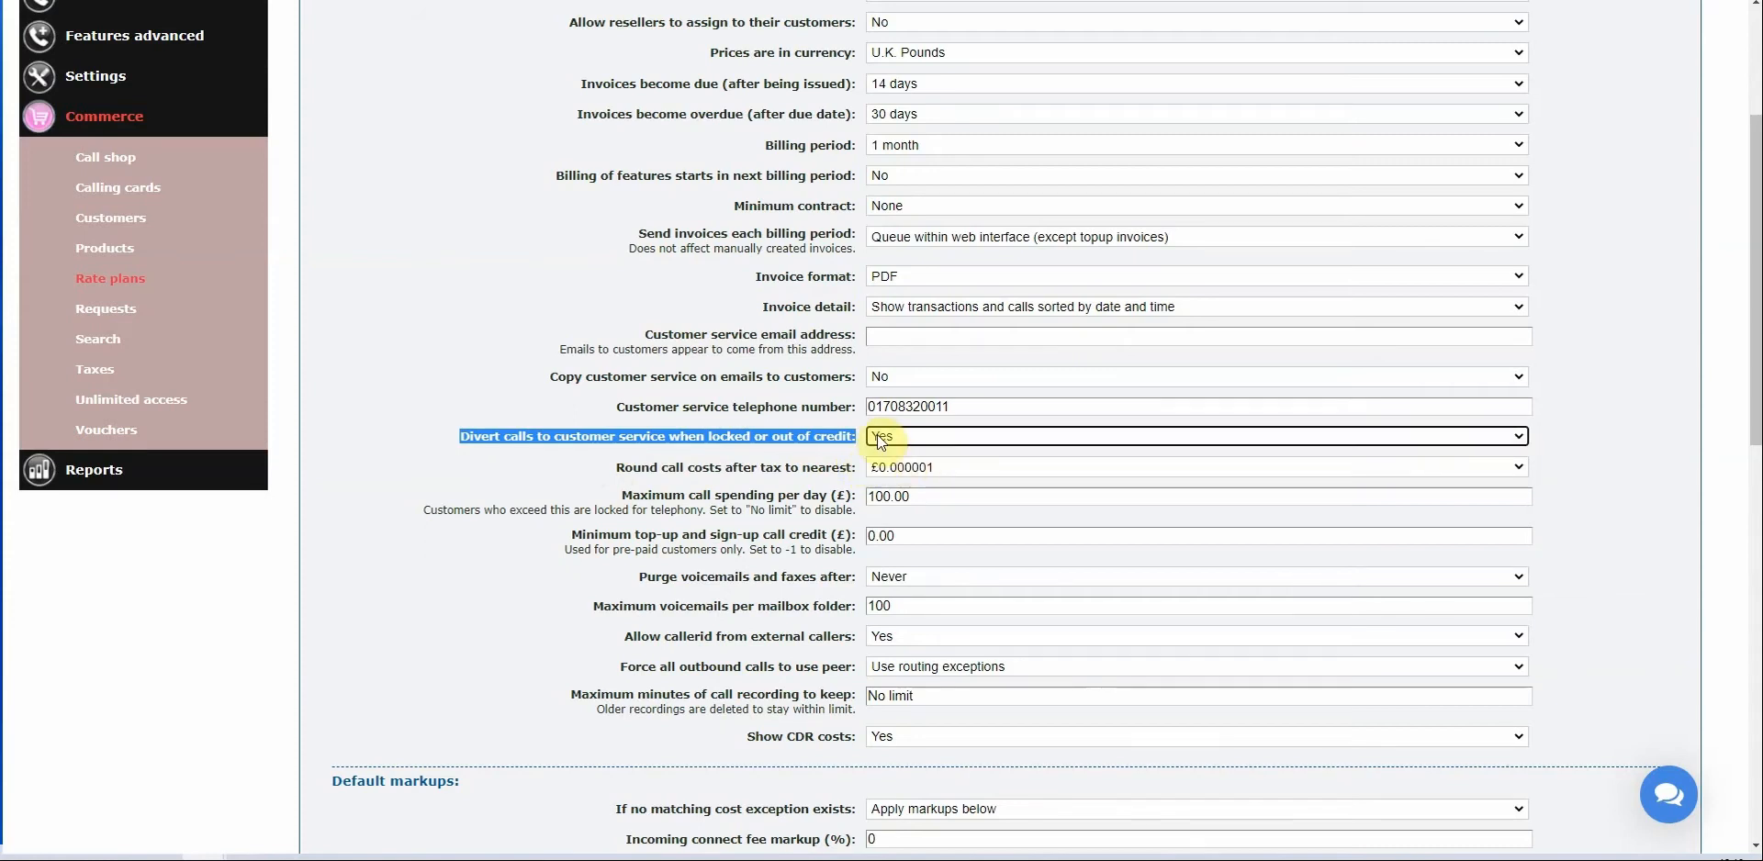
{"action": "left_click", "coordinate": [725, 507]}
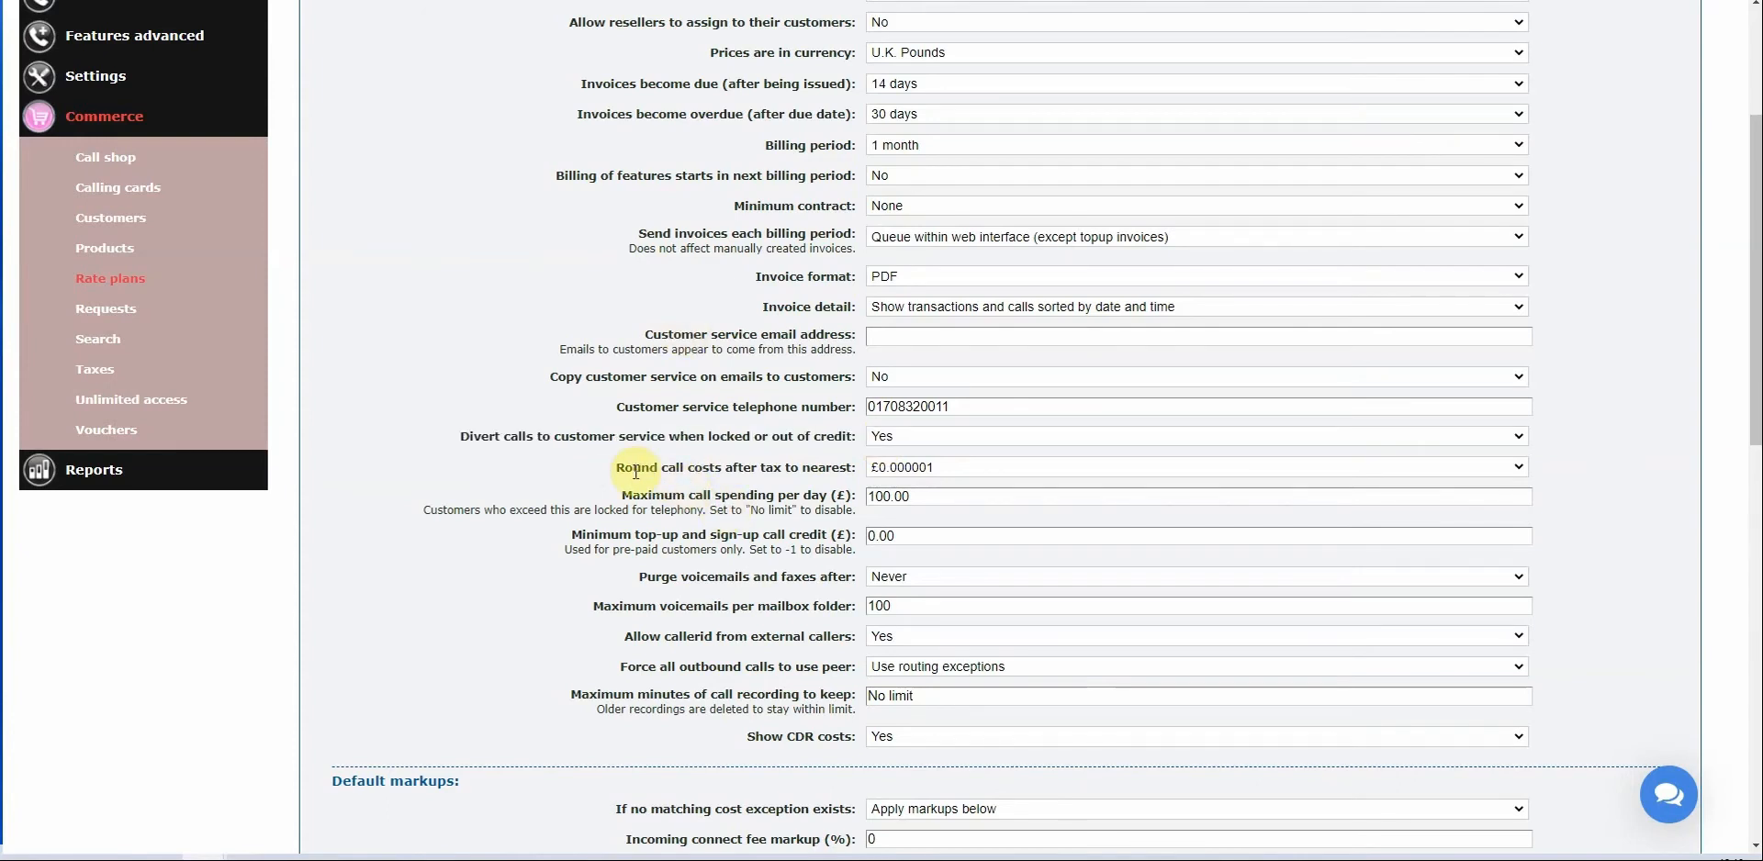
{"action": "left_click", "coordinate": [966, 473]}
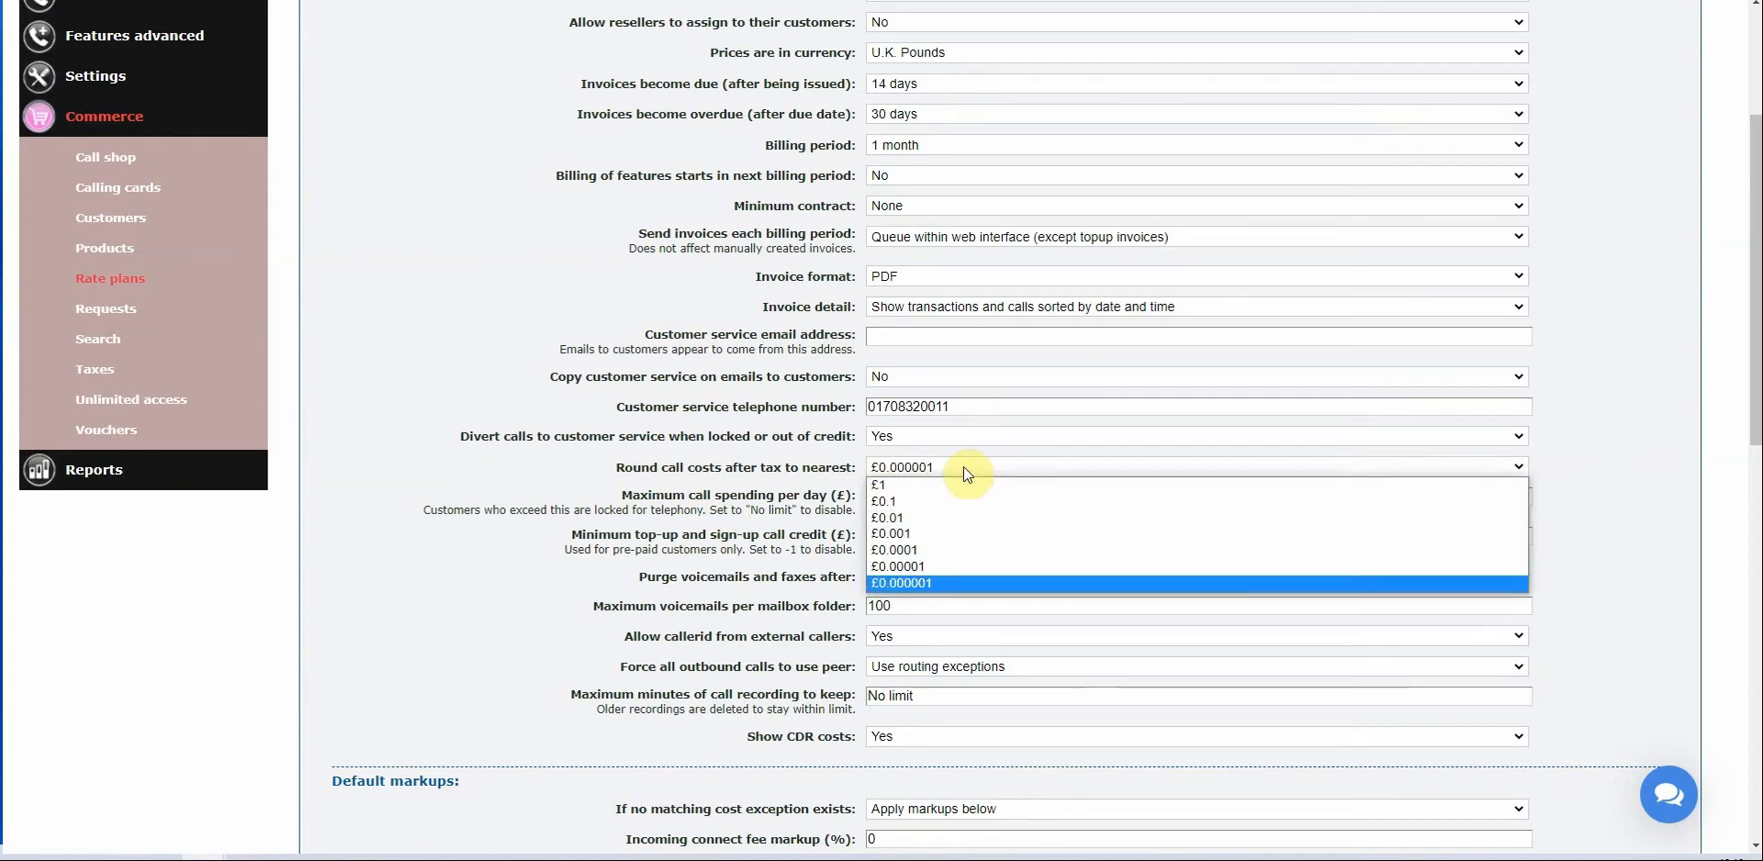
{"action": "left_click", "coordinate": [914, 518]}
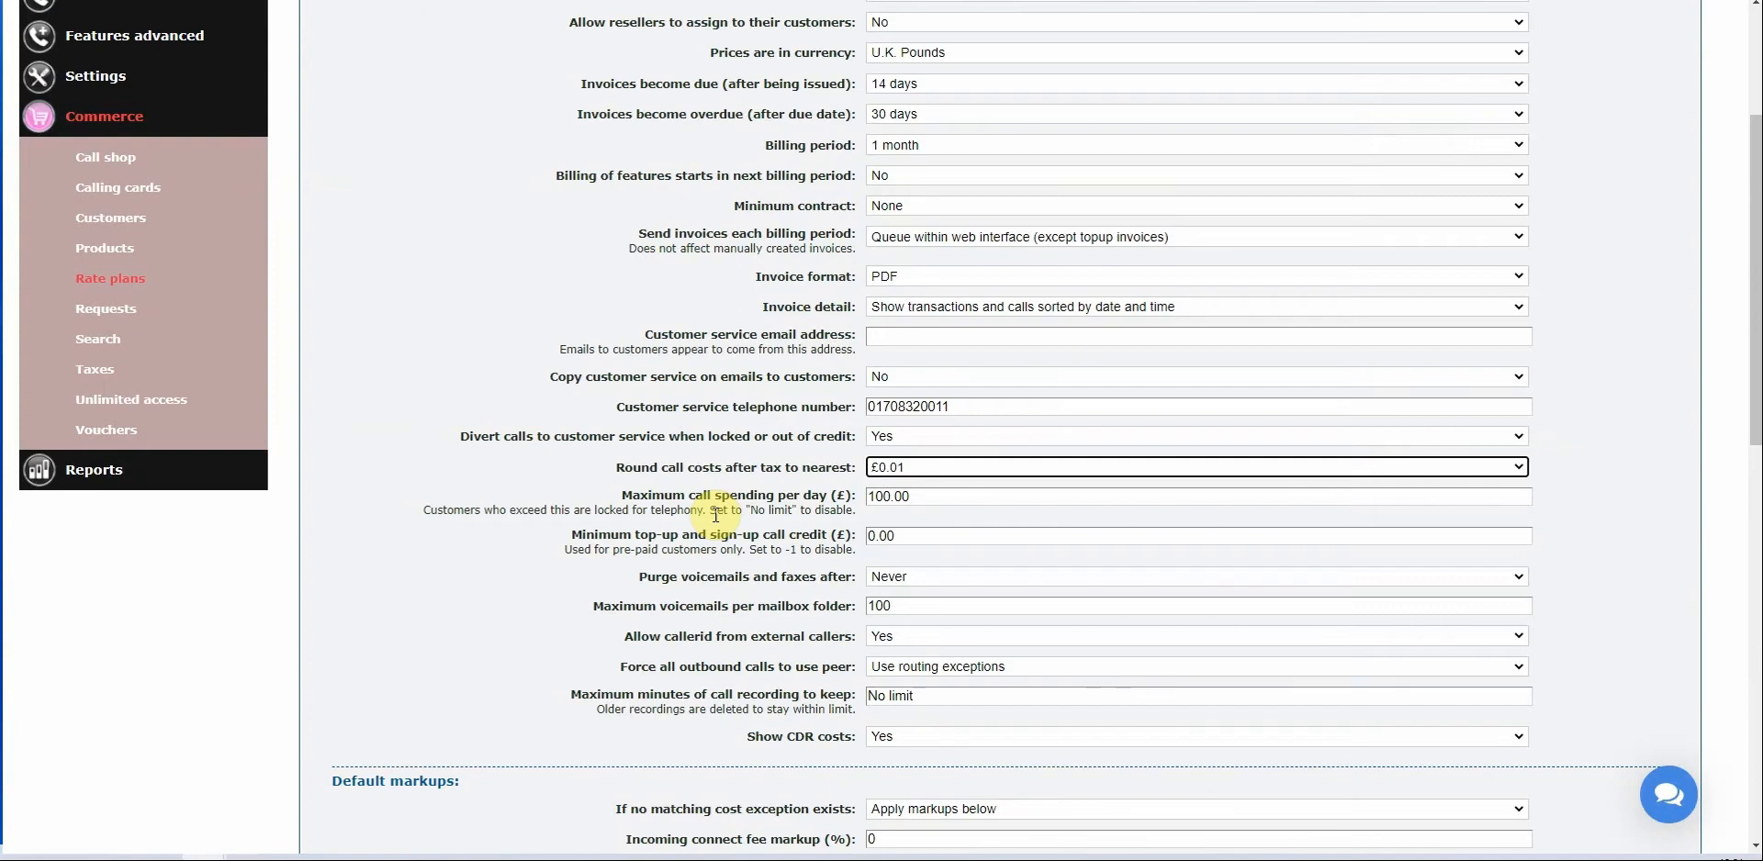
Set 'Purge voicemails and faxes after' to 1 year.
{"action": "scroll", "coordinate": [716, 515], "scroll_direction": "down", "scroll_amount": 2}
{"action": "left_click", "coordinate": [643, 393]}
{"action": "left_click_drag", "start_coordinate": [693, 387], "coordinate": [914, 393]}
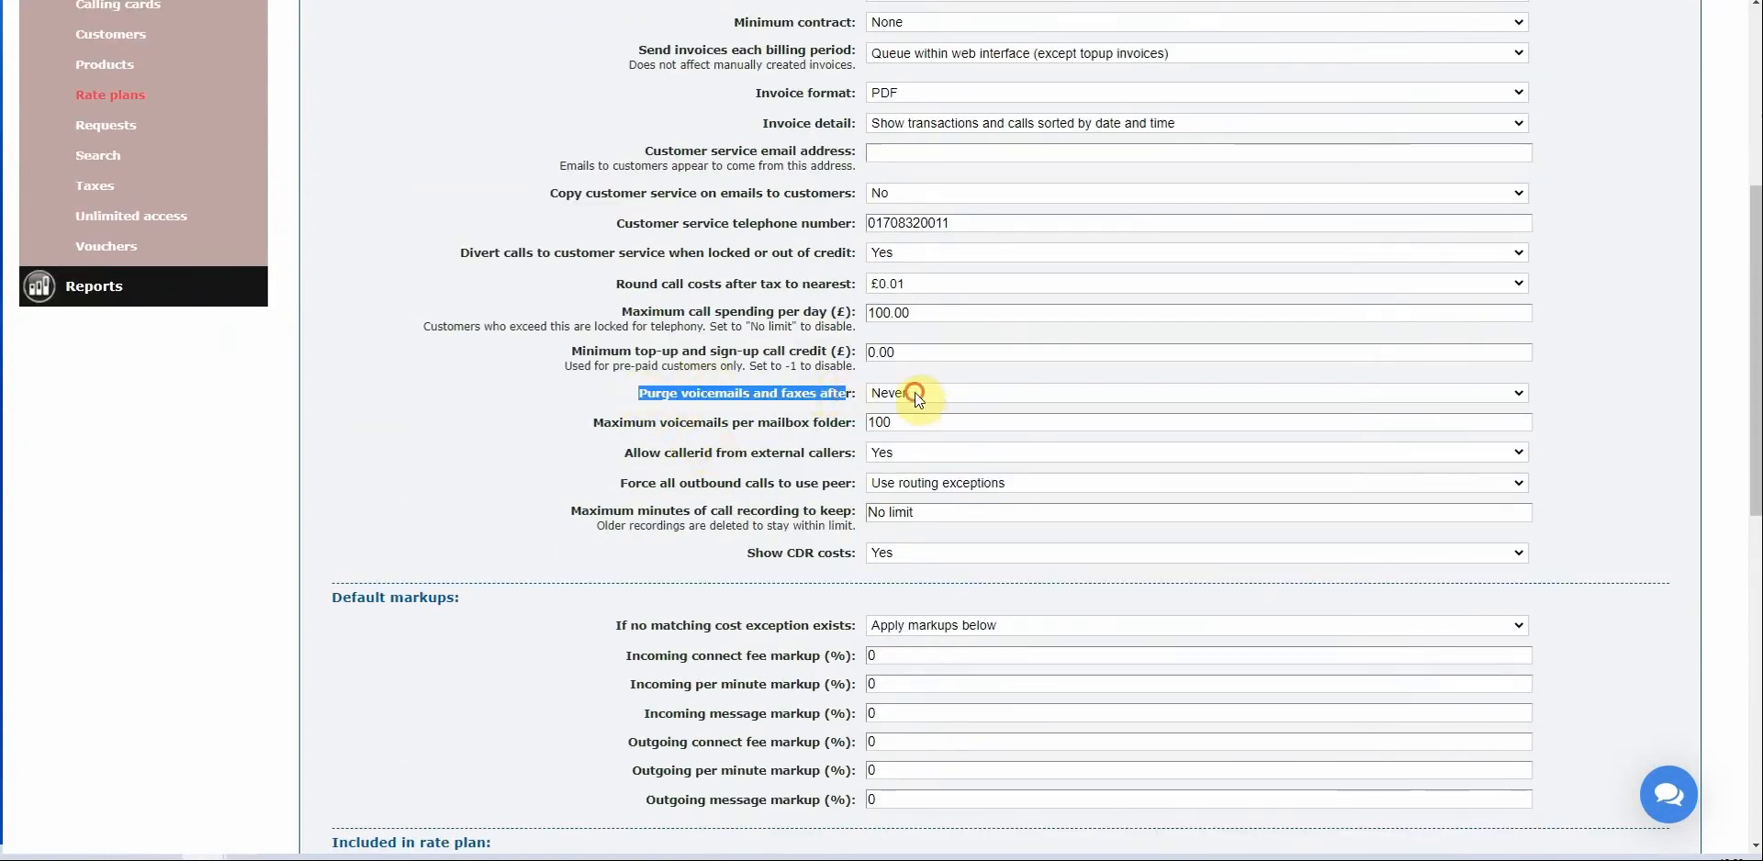
{"action": "left_click", "coordinate": [914, 393]}
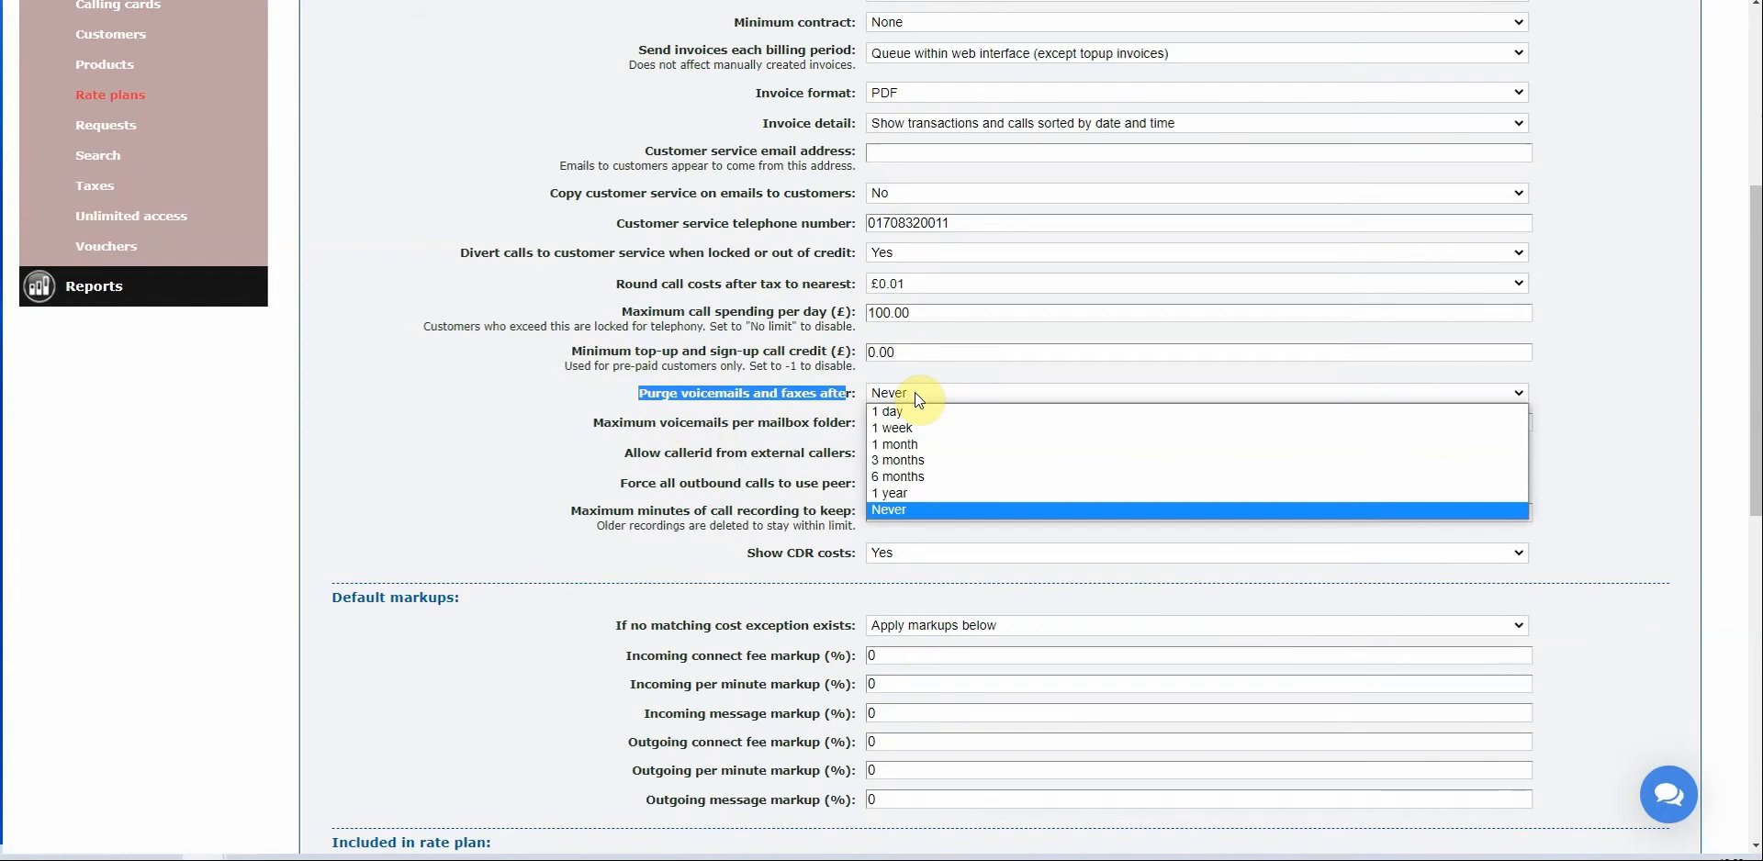
{"action": "left_click", "coordinate": [900, 494]}
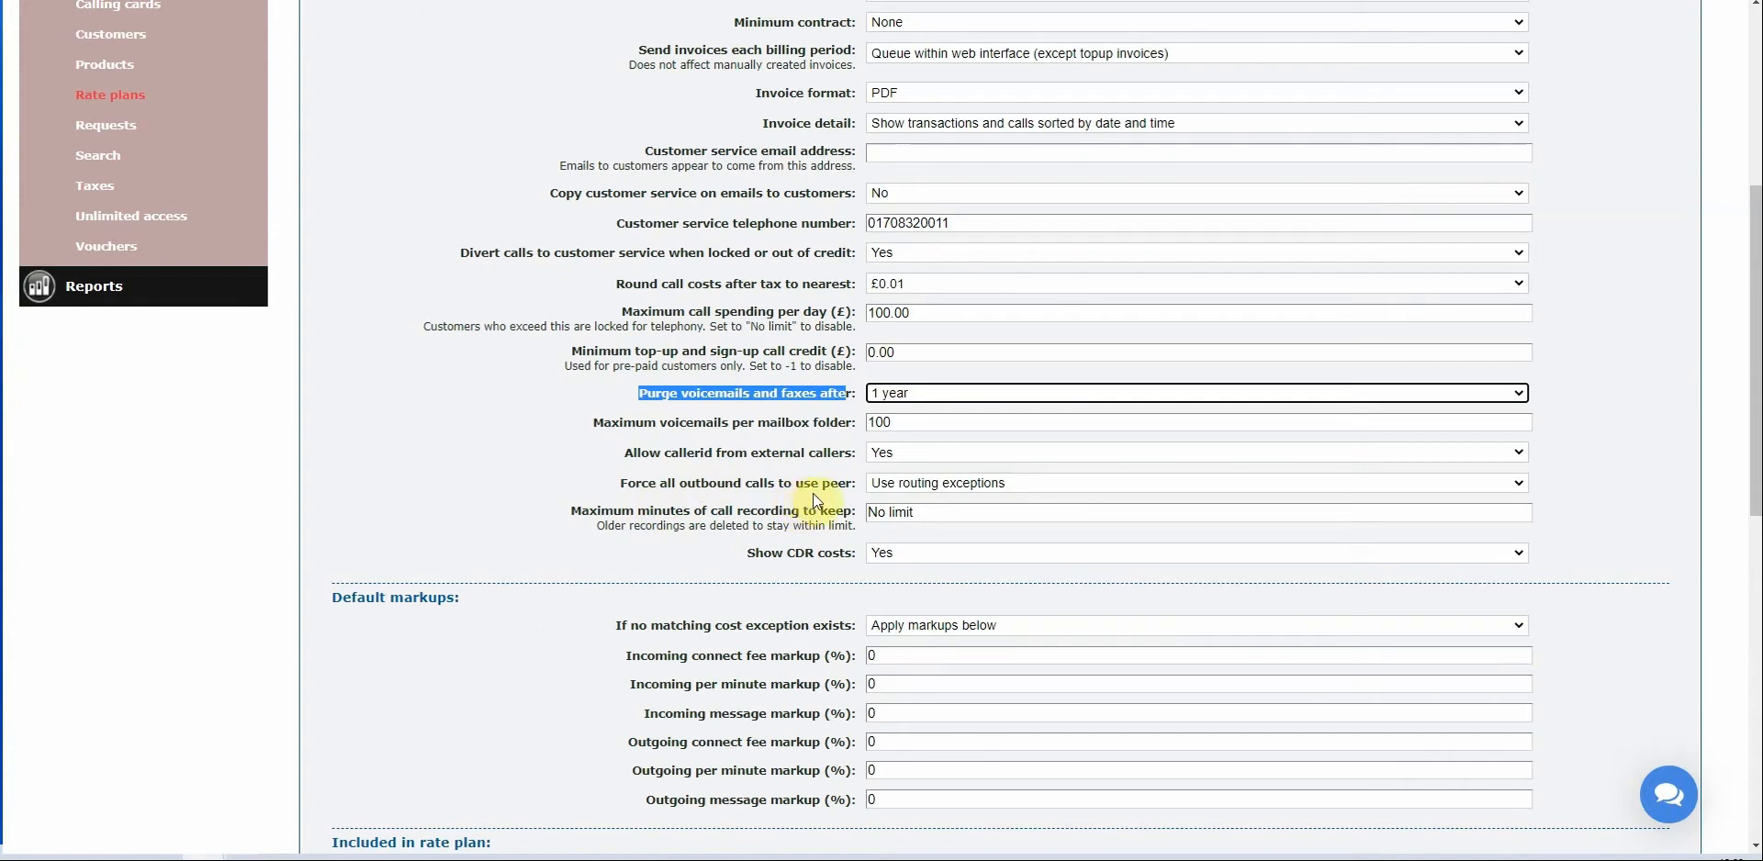
Review the outbound calls peer setting and leave the call recording limit at No limit.
{"action": "left_click", "coordinate": [1021, 483]}
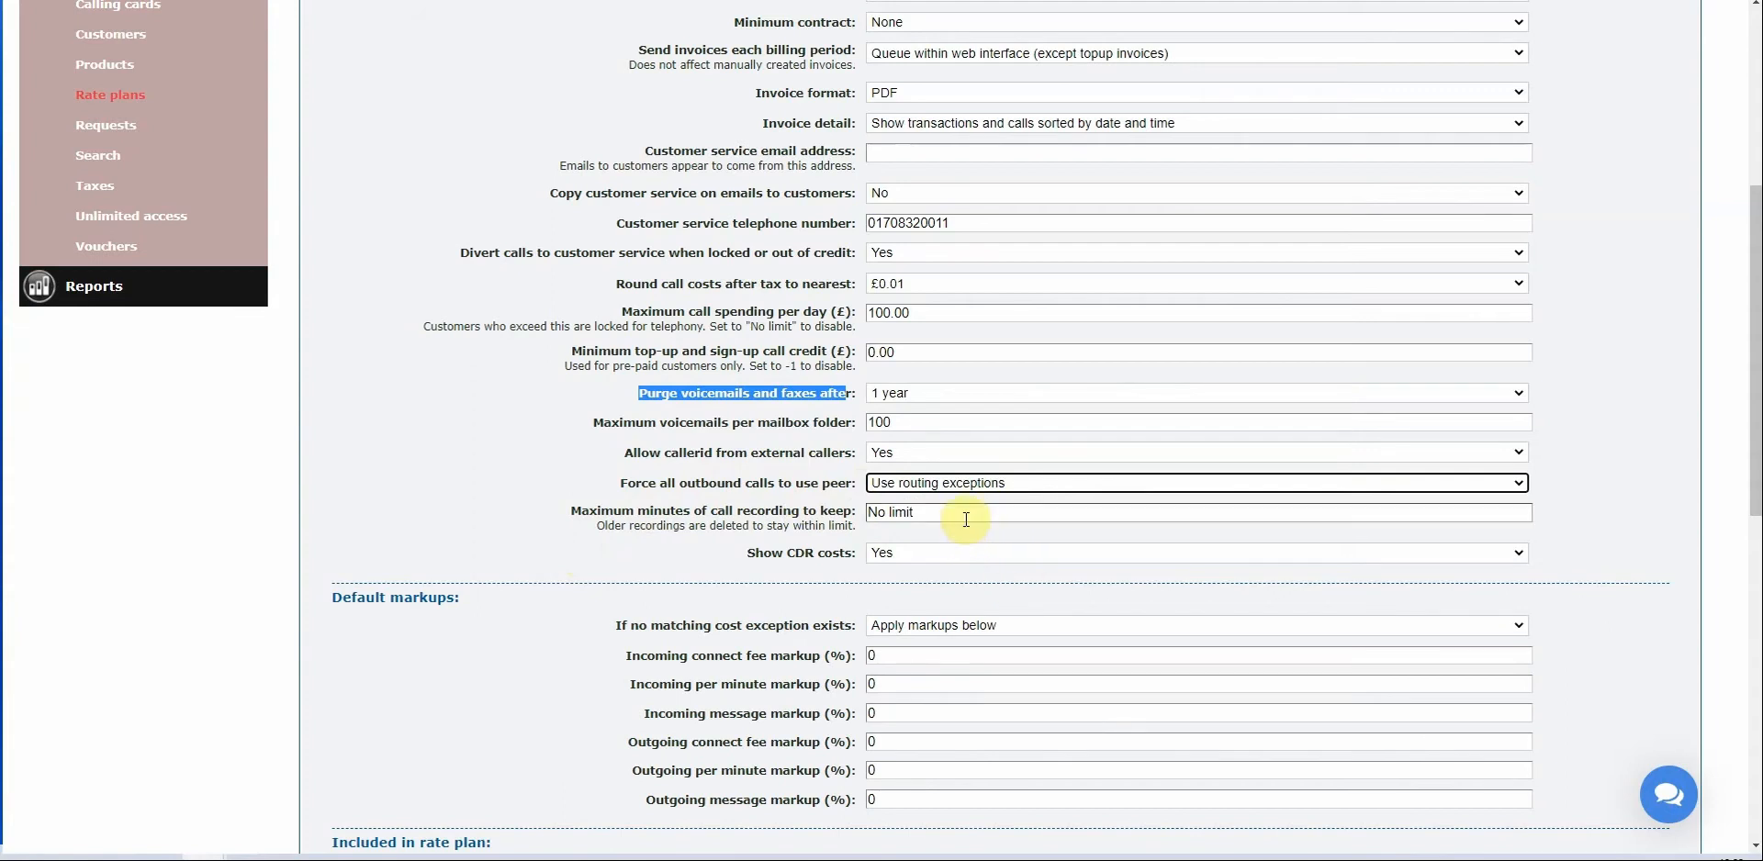
{"action": "left_click_drag", "start_coordinate": [1168, 512], "coordinate": [611, 490]}
{"action": "left_click", "coordinate": [610, 490]}
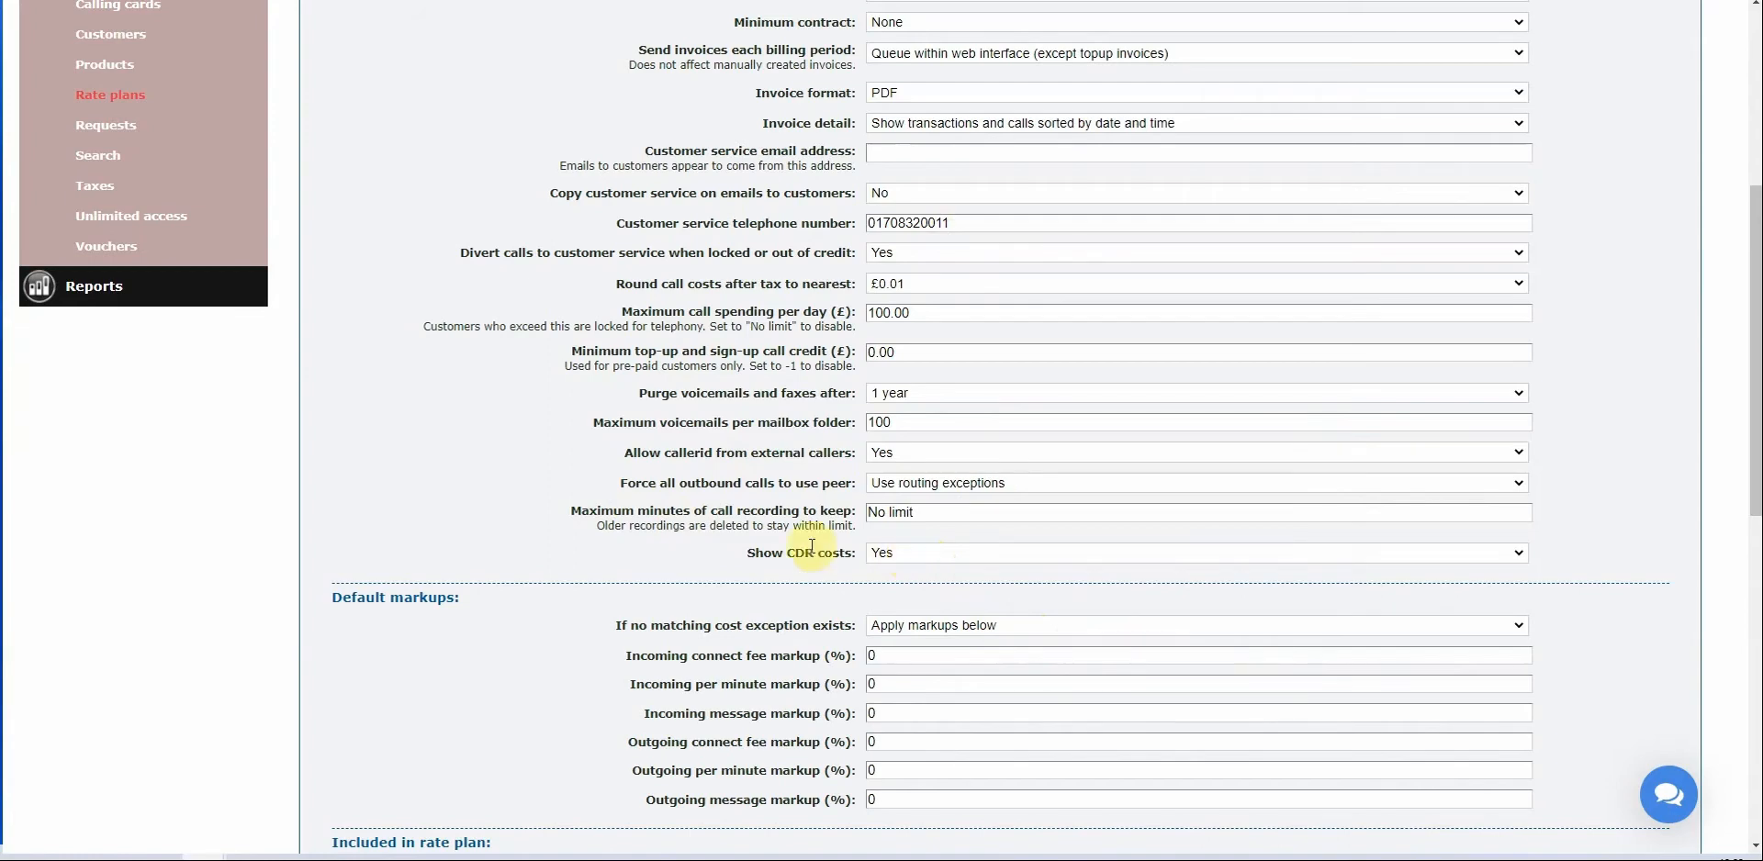
{"action": "scroll", "coordinate": [776, 480], "scroll_direction": "down", "scroll_amount": 2}
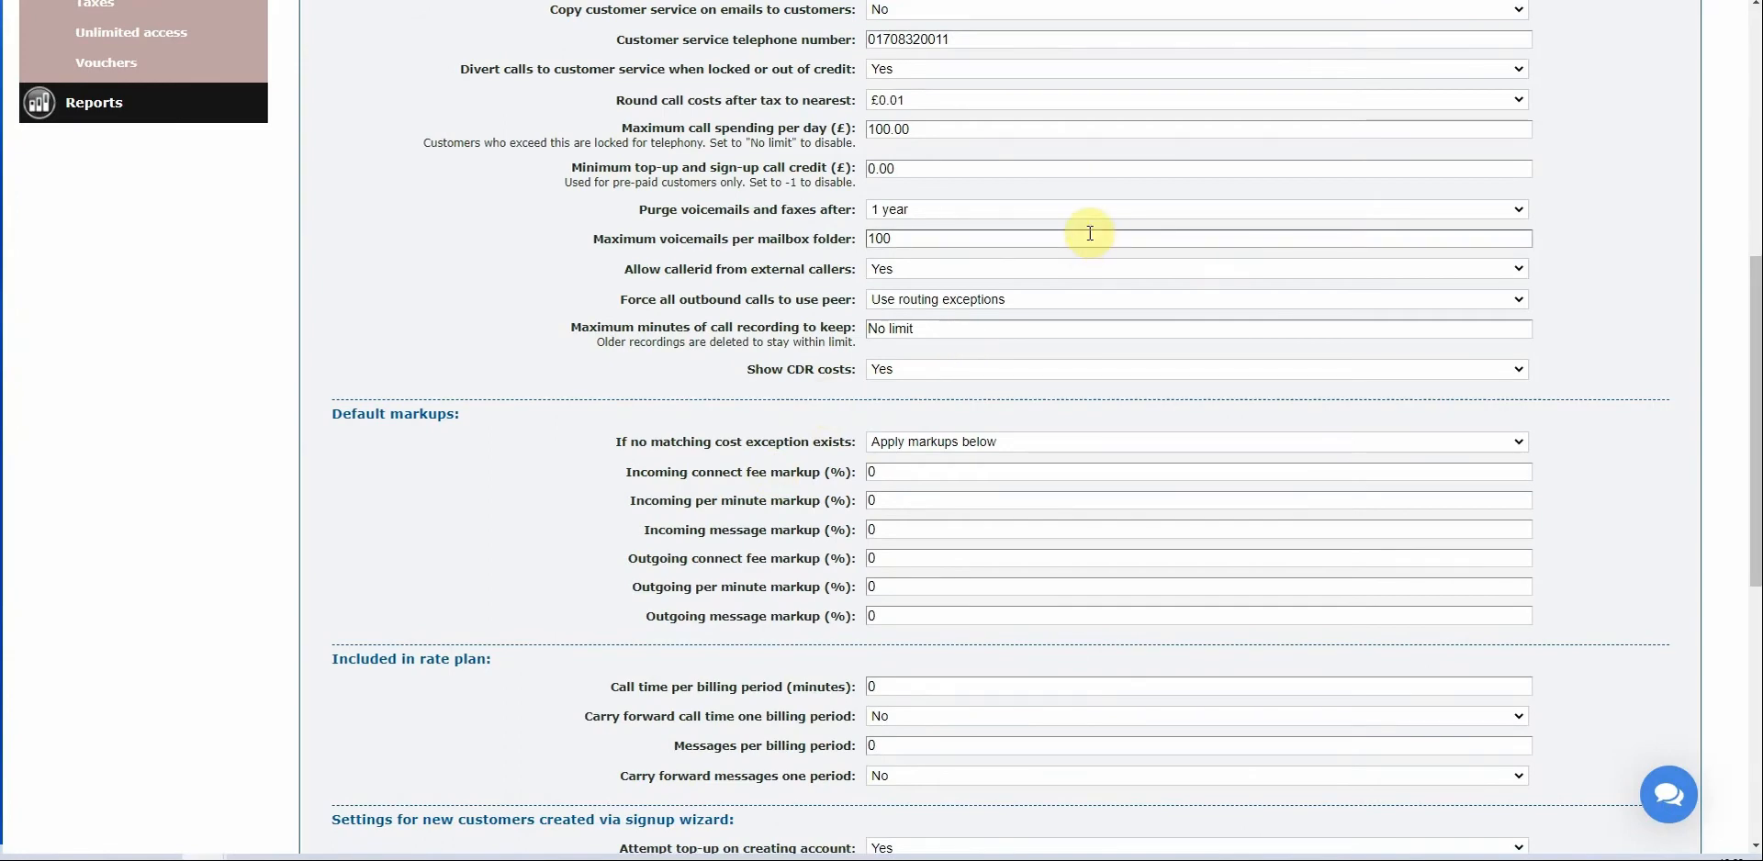
{"action": "scroll", "coordinate": [822, 320], "scroll_direction": "down", "scroll_amount": 2}
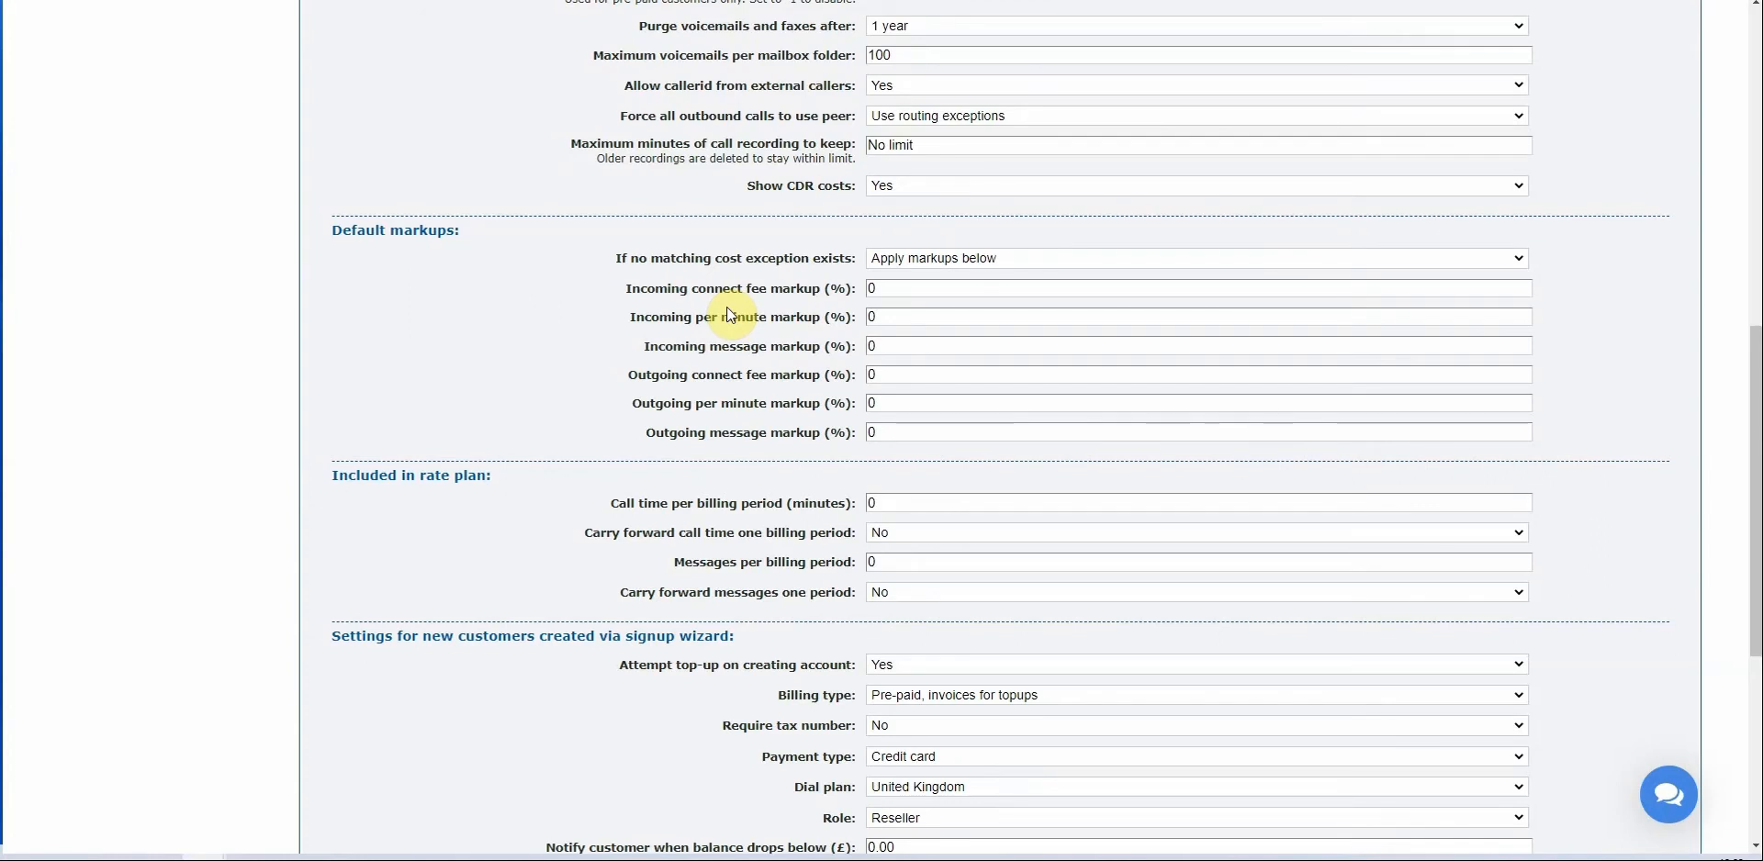
{"action": "left_click", "coordinate": [938, 288]}
{"action": "key", "text": "BackSpace"}
{"action": "type", "text": "25"}
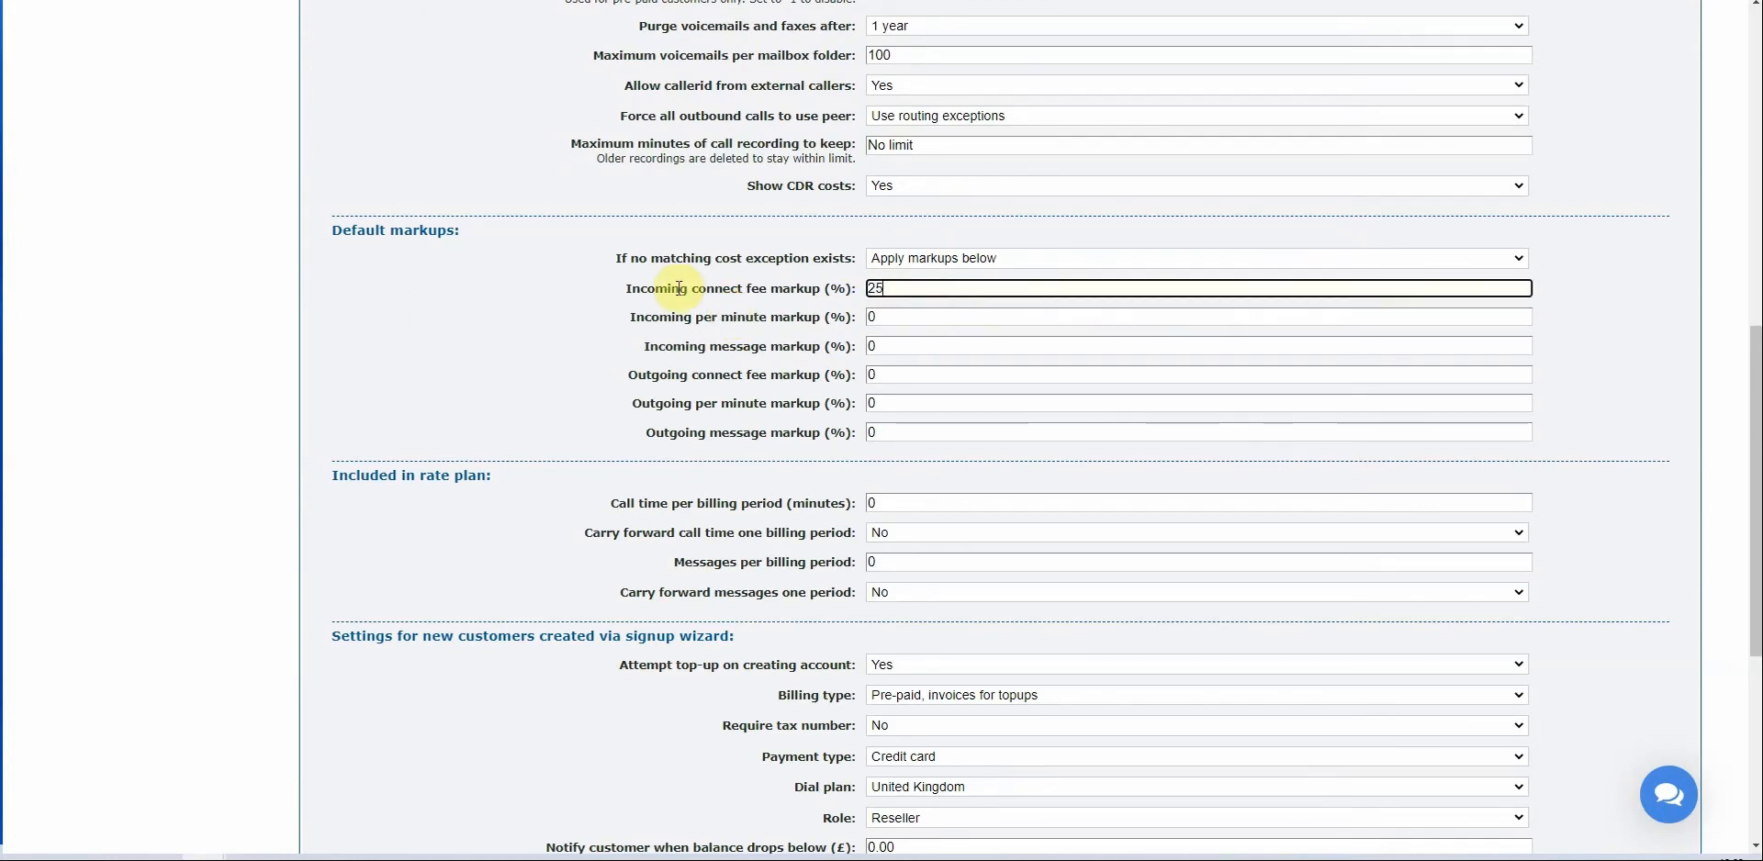
{"action": "key", "text": "Tab"}
{"action": "type", "text": "2"}
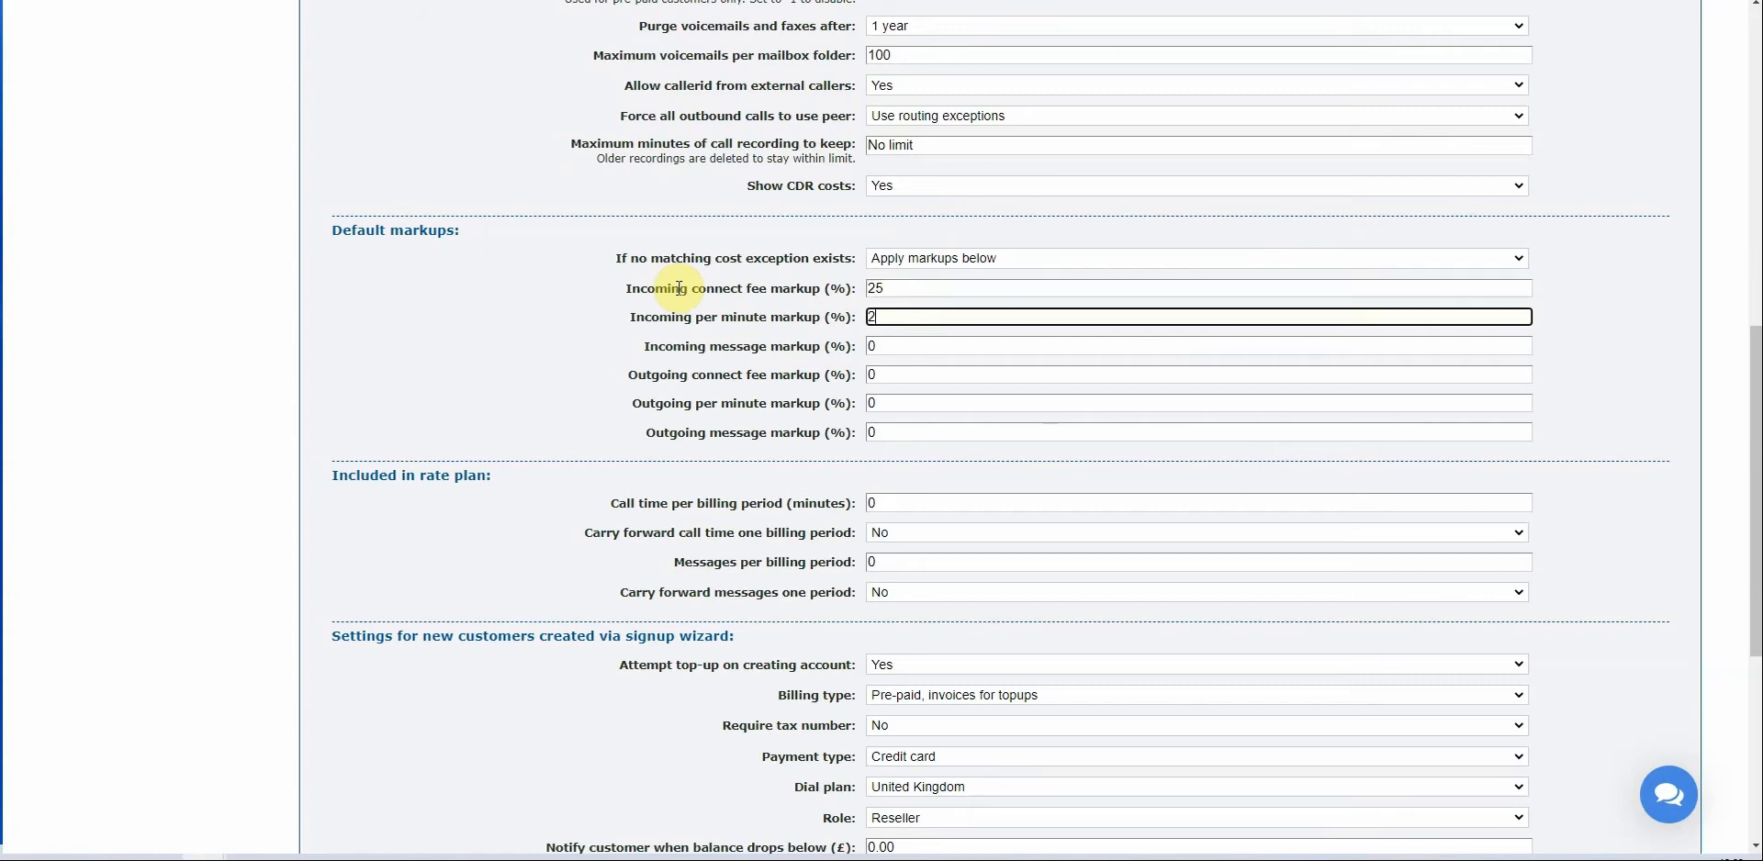
{"action": "type", "text": "5"}
{"action": "key", "text": "Tab"}
{"action": "type", "text": "25"}
{"action": "key", "text": "Tab"}
{"action": "type", "text": "25"}
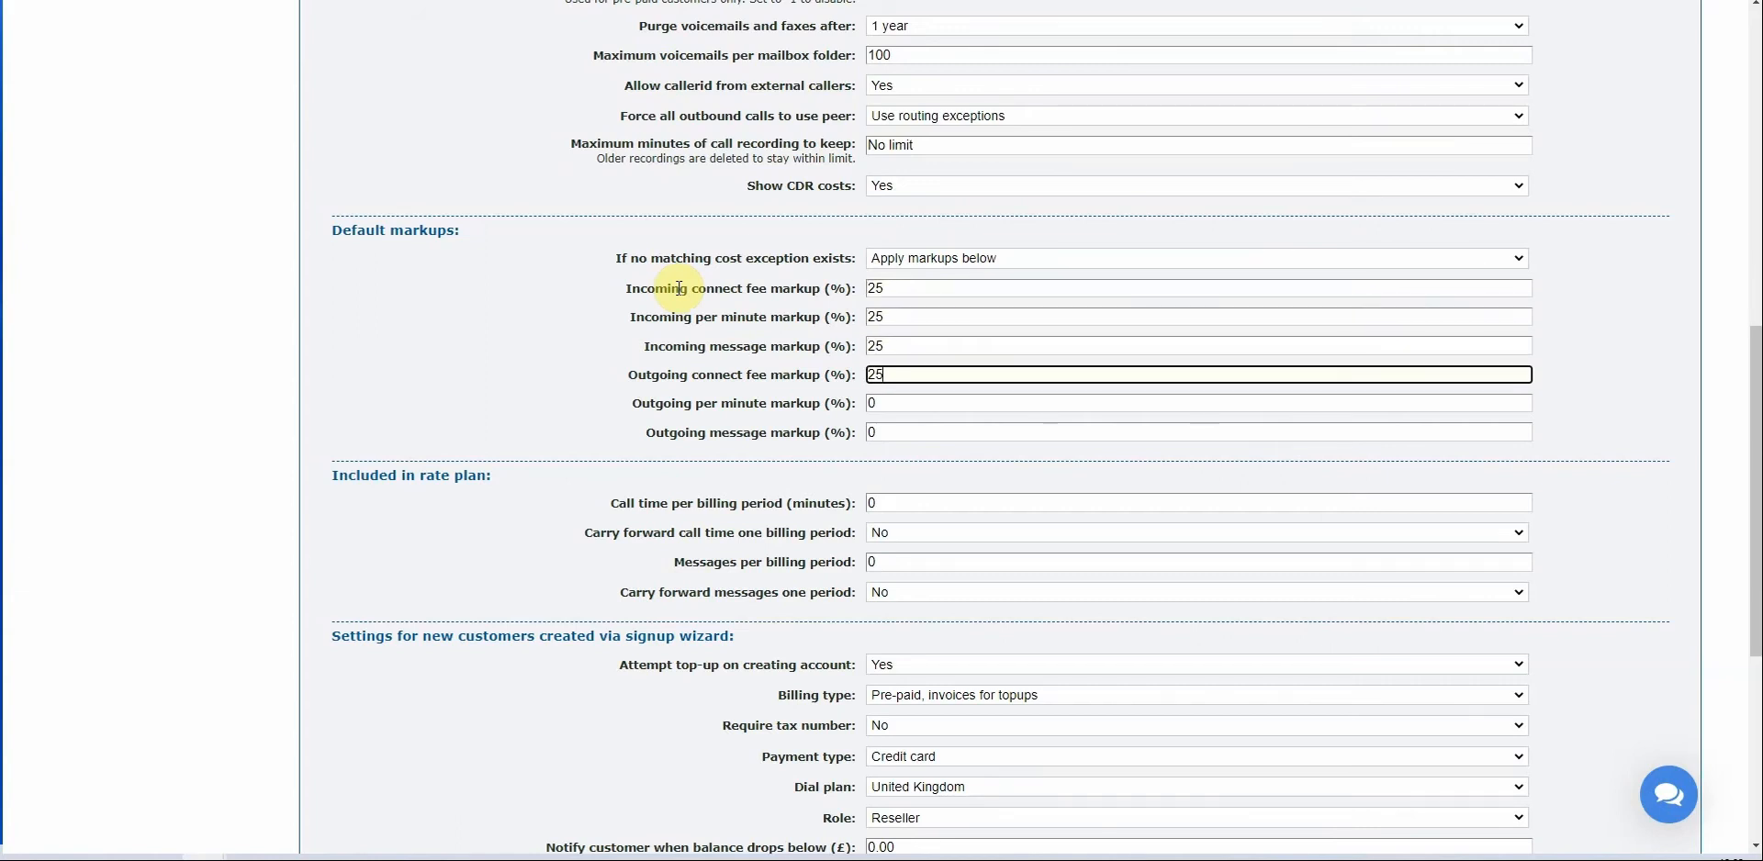
{"action": "key", "text": "Tab"}
{"action": "type", "text": "25"}
{"action": "key", "text": "Tab"}
{"action": "type", "text": "25"}
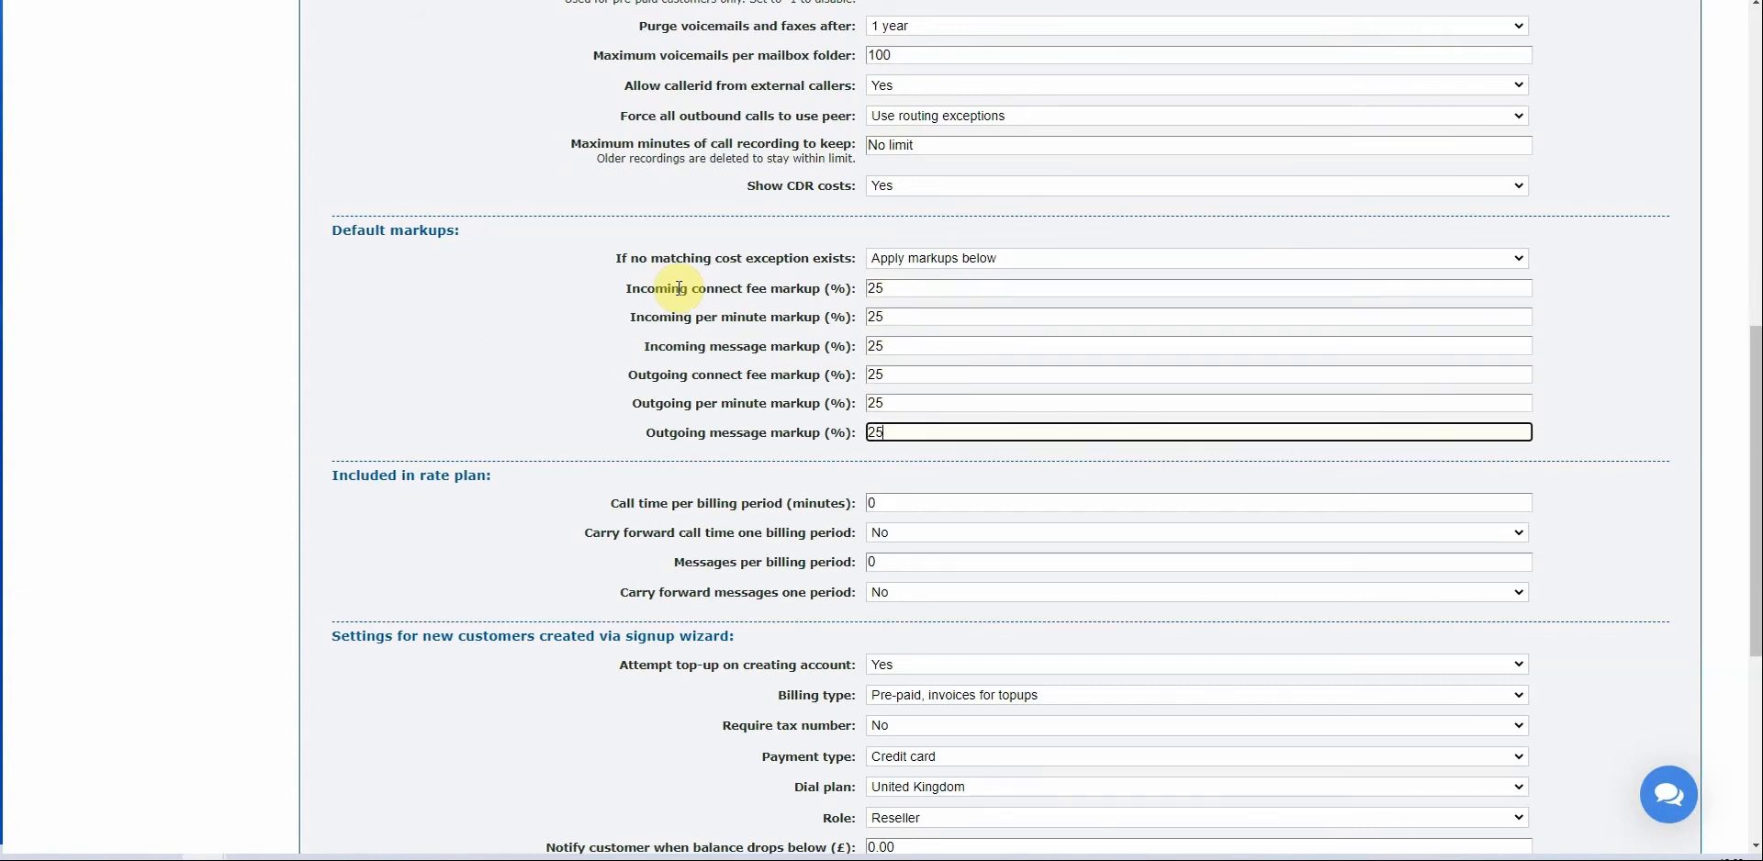
{"action": "left_click", "coordinate": [513, 409]}
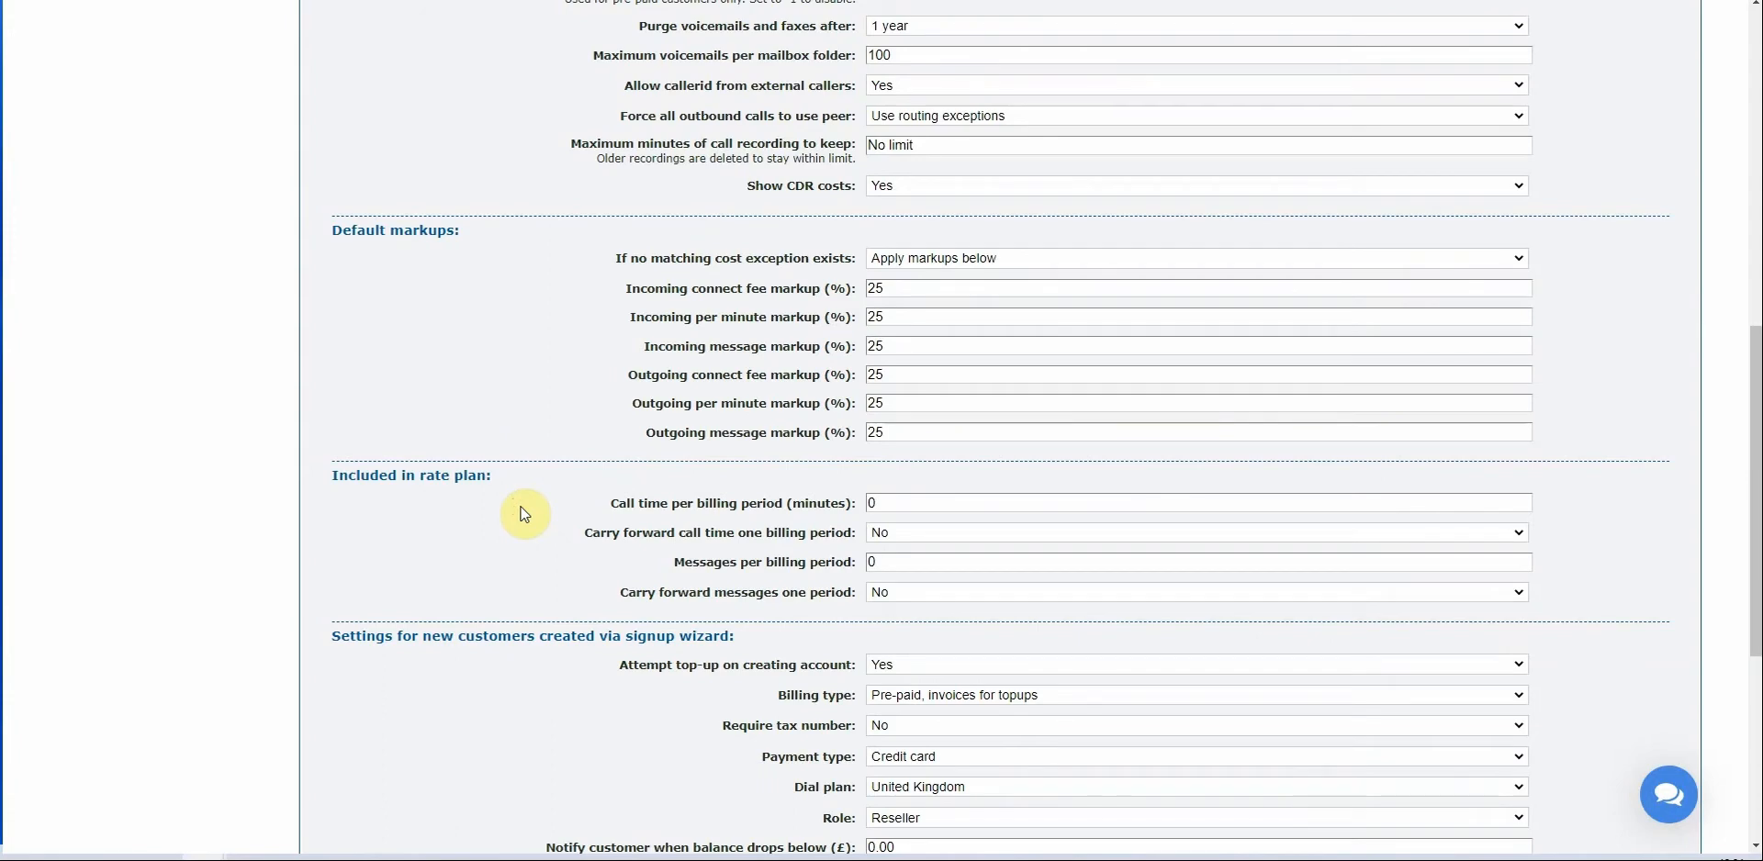
{"action": "scroll", "coordinate": [531, 515], "scroll_direction": "down", "scroll_amount": 1}
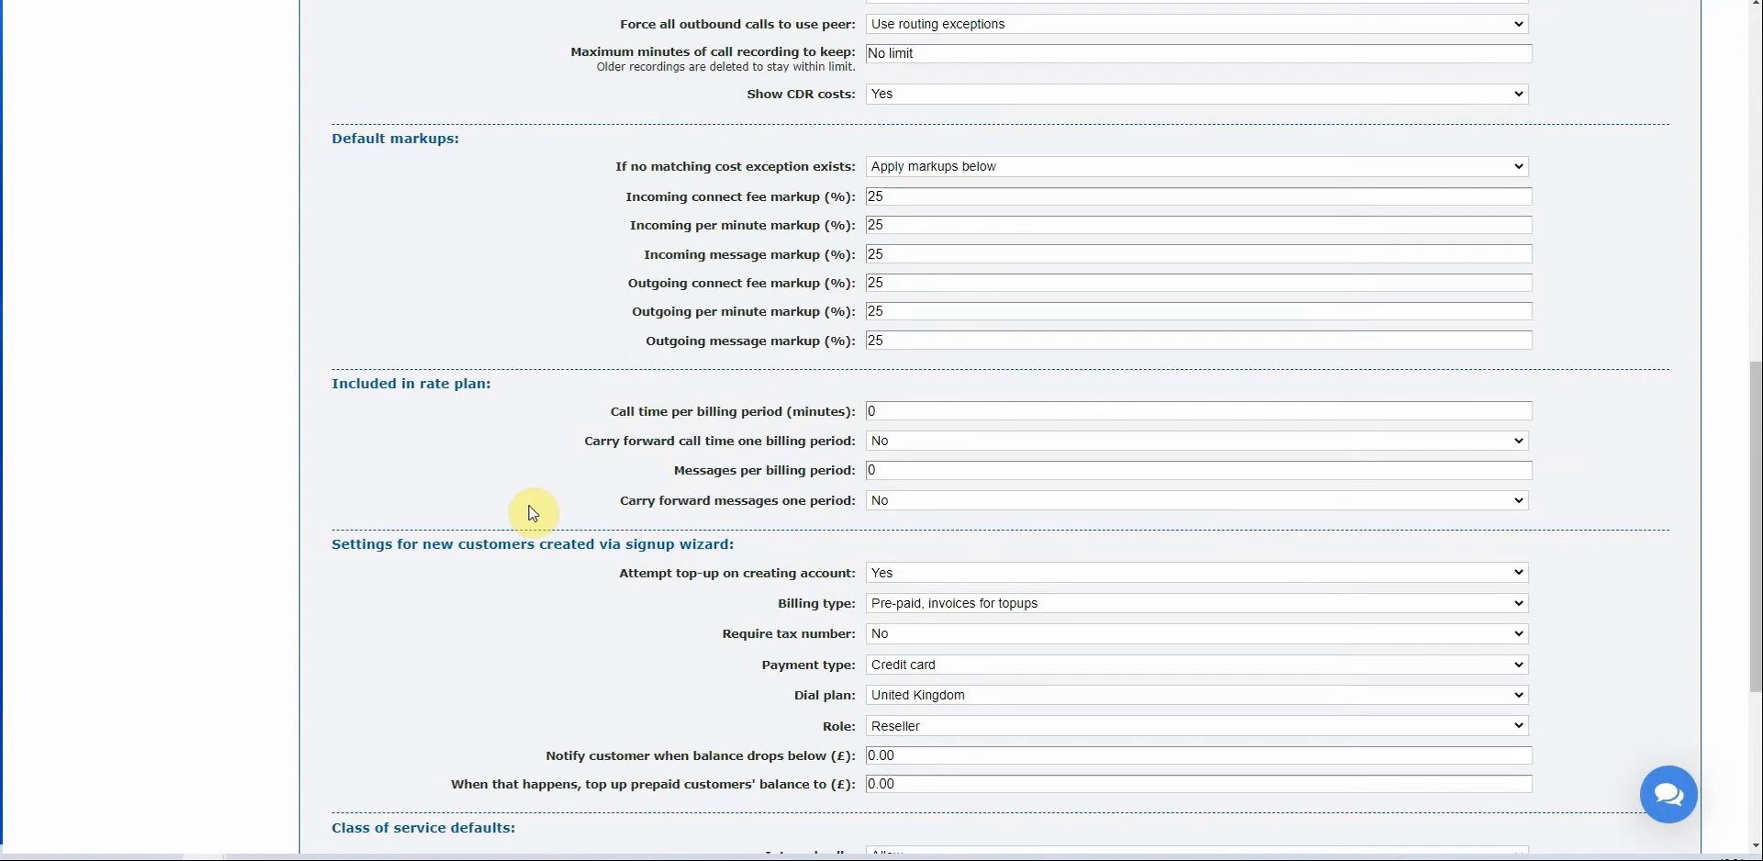
{"action": "scroll", "coordinate": [665, 548], "scroll_direction": "up", "scroll_amount": 6}
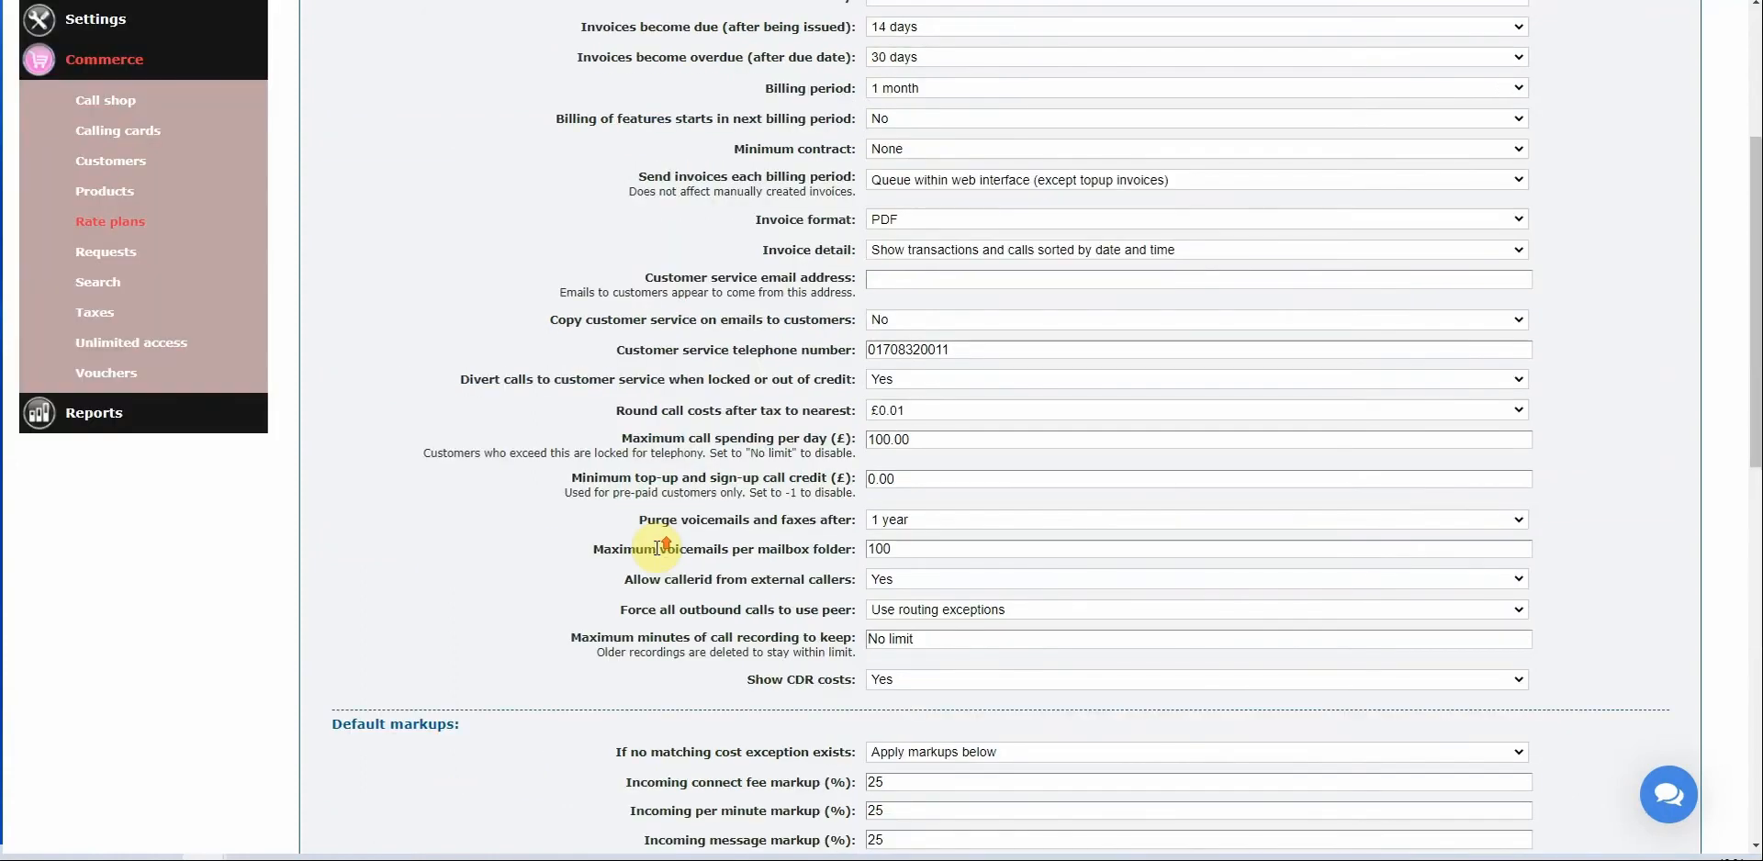
{"action": "scroll", "coordinate": [666, 548], "scroll_direction": "up", "scroll_amount": 4}
{"action": "left_click", "coordinate": [868, 207]}
{"action": "left_click_drag", "start_coordinate": [868, 208], "coordinate": [1182, 204]}
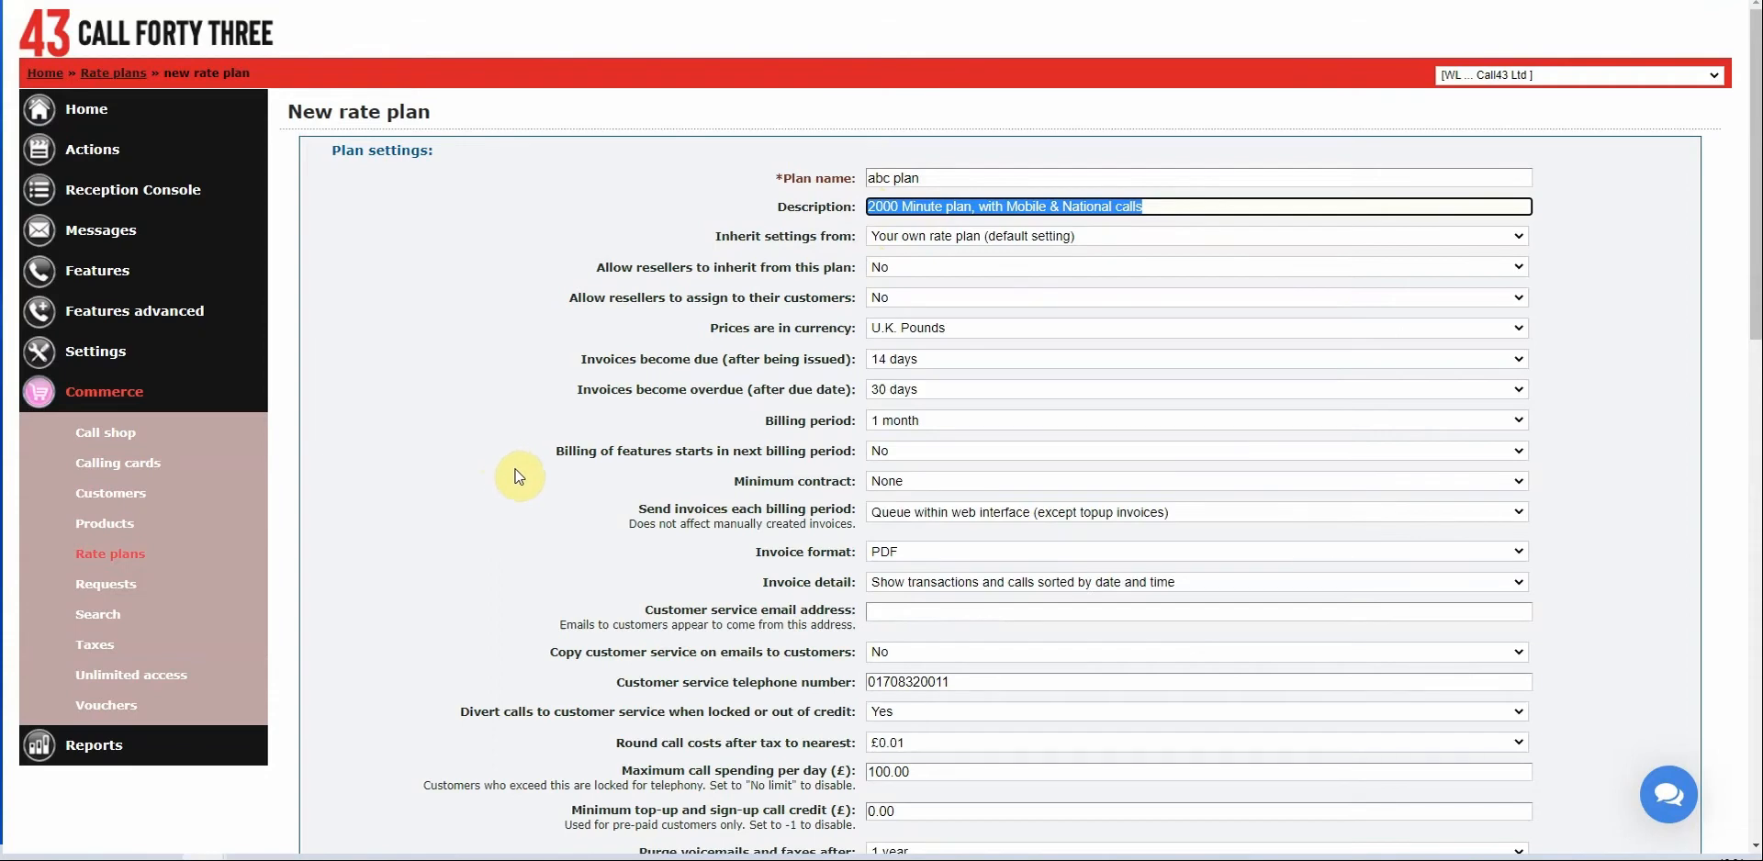
{"action": "scroll", "coordinate": [520, 476], "scroll_direction": "down", "scroll_amount": 4}
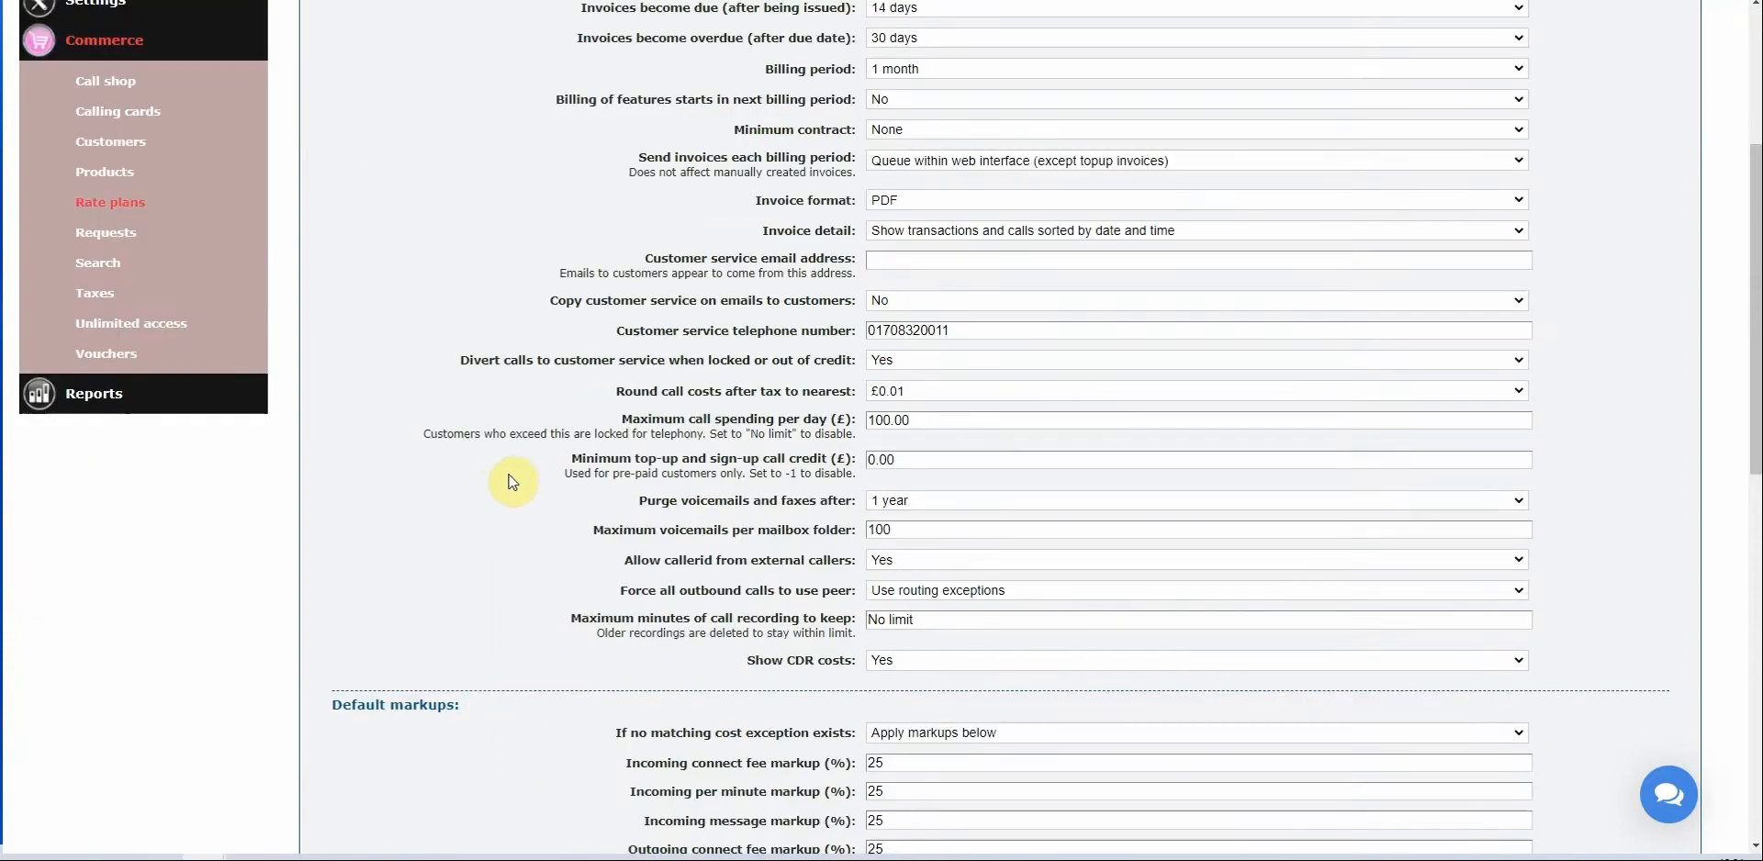
{"action": "scroll", "coordinate": [518, 479], "scroll_direction": "down", "scroll_amount": 8}
{"action": "scroll", "coordinate": [537, 476], "scroll_direction": "down", "scroll_amount": 3}
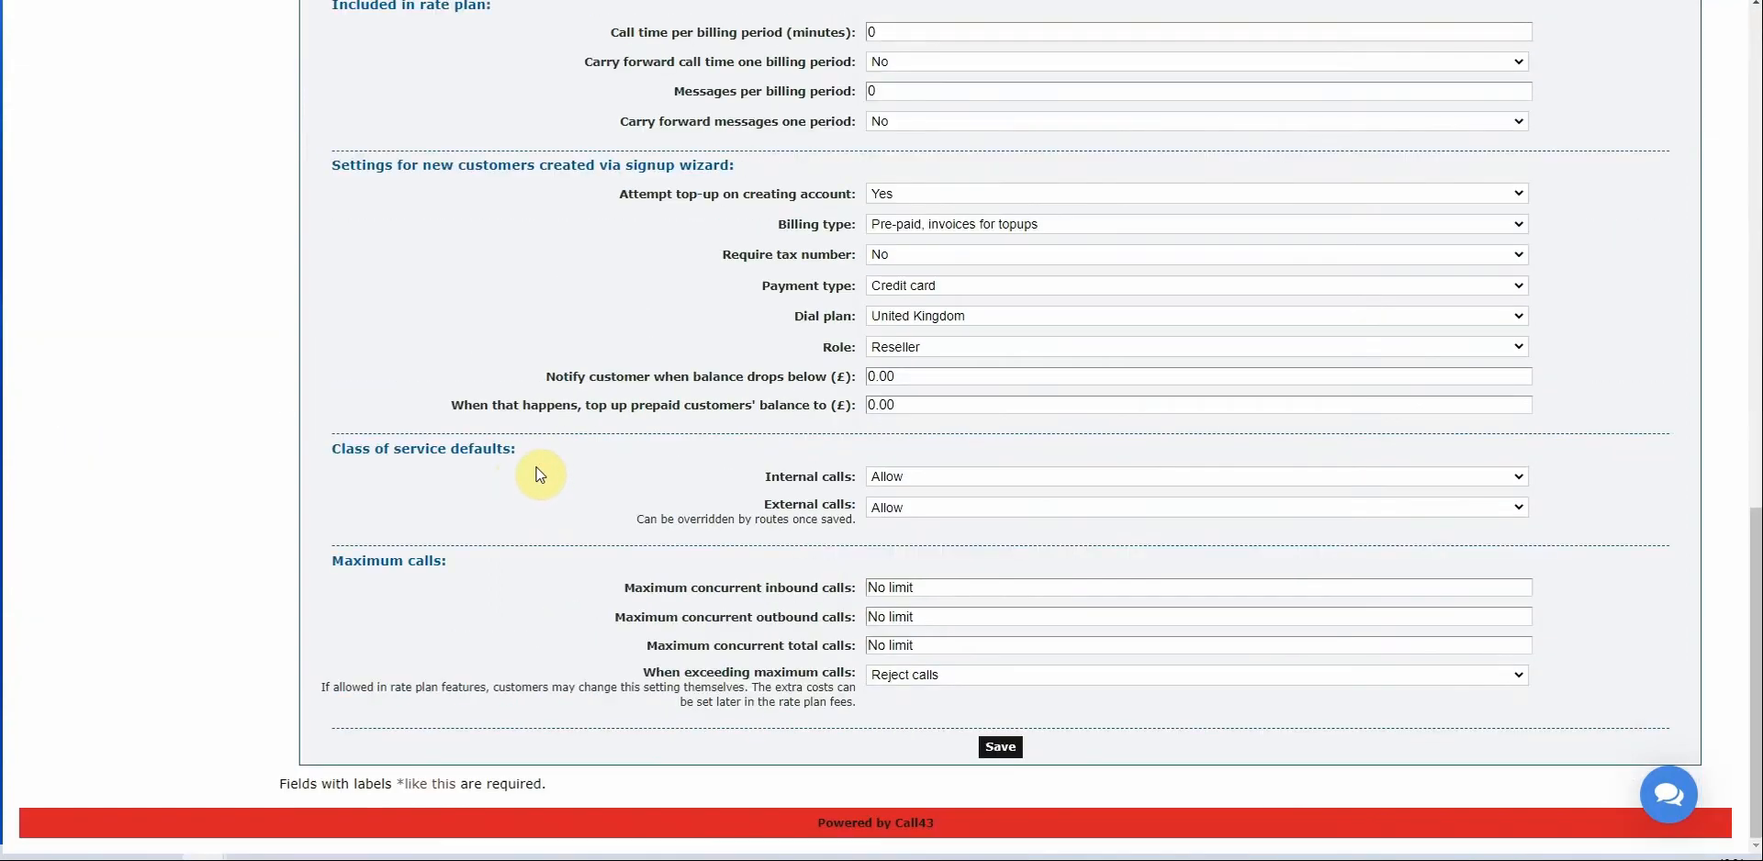
{"action": "scroll", "coordinate": [557, 417], "scroll_direction": "up", "scroll_amount": 2}
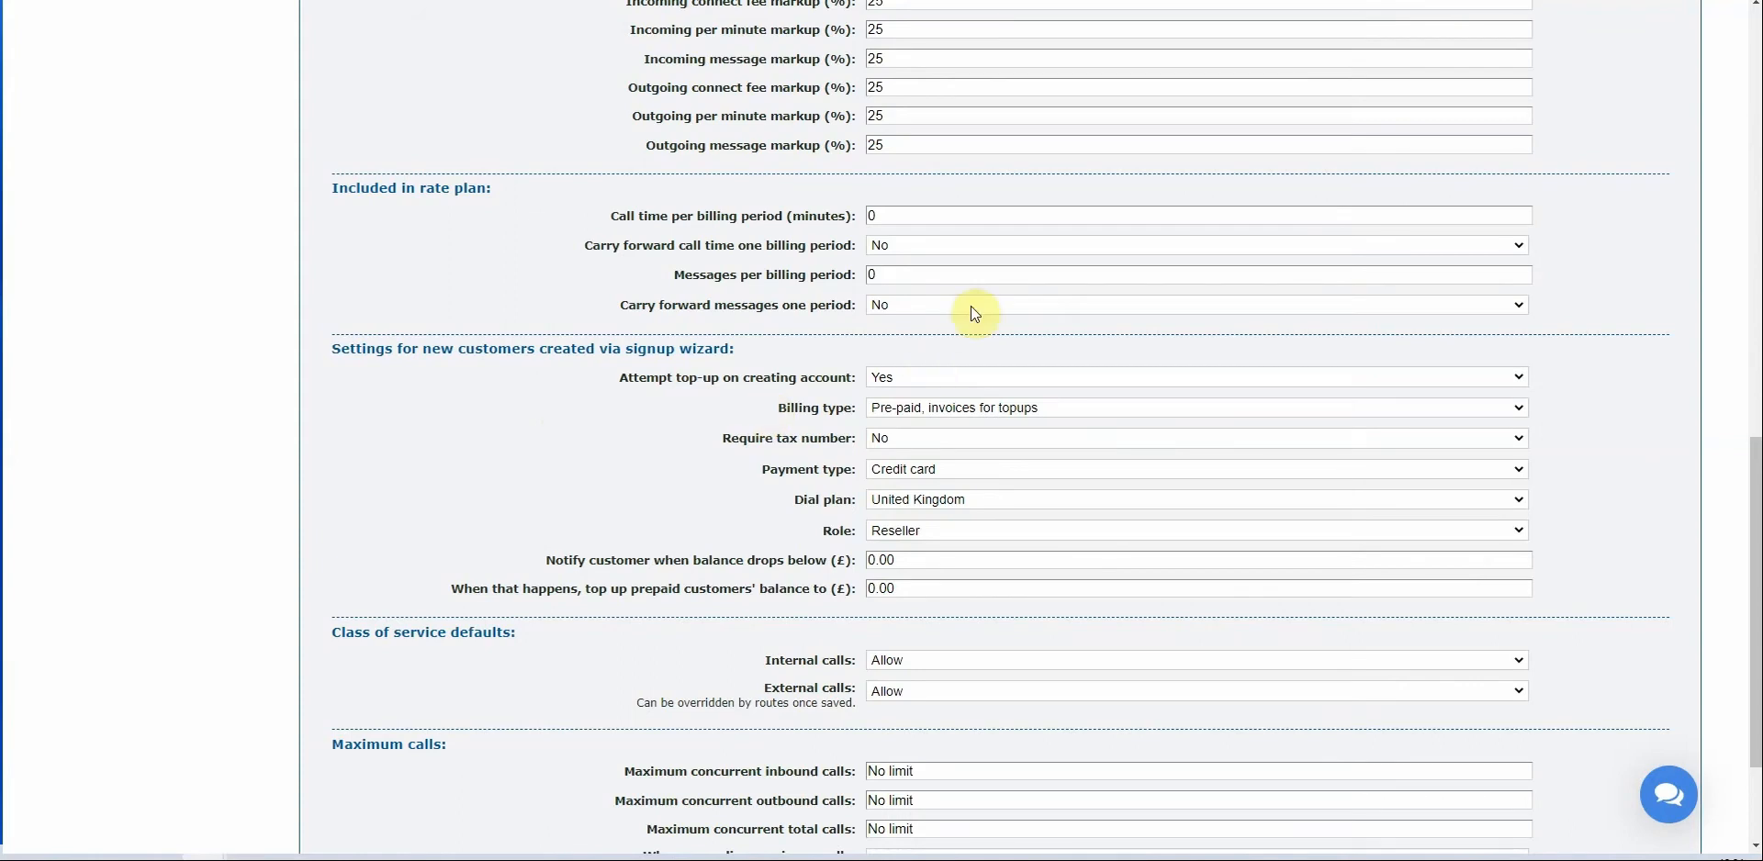
Set call time per billing period to 2000 minutes.
{"action": "double_click", "coordinate": [914, 228]}
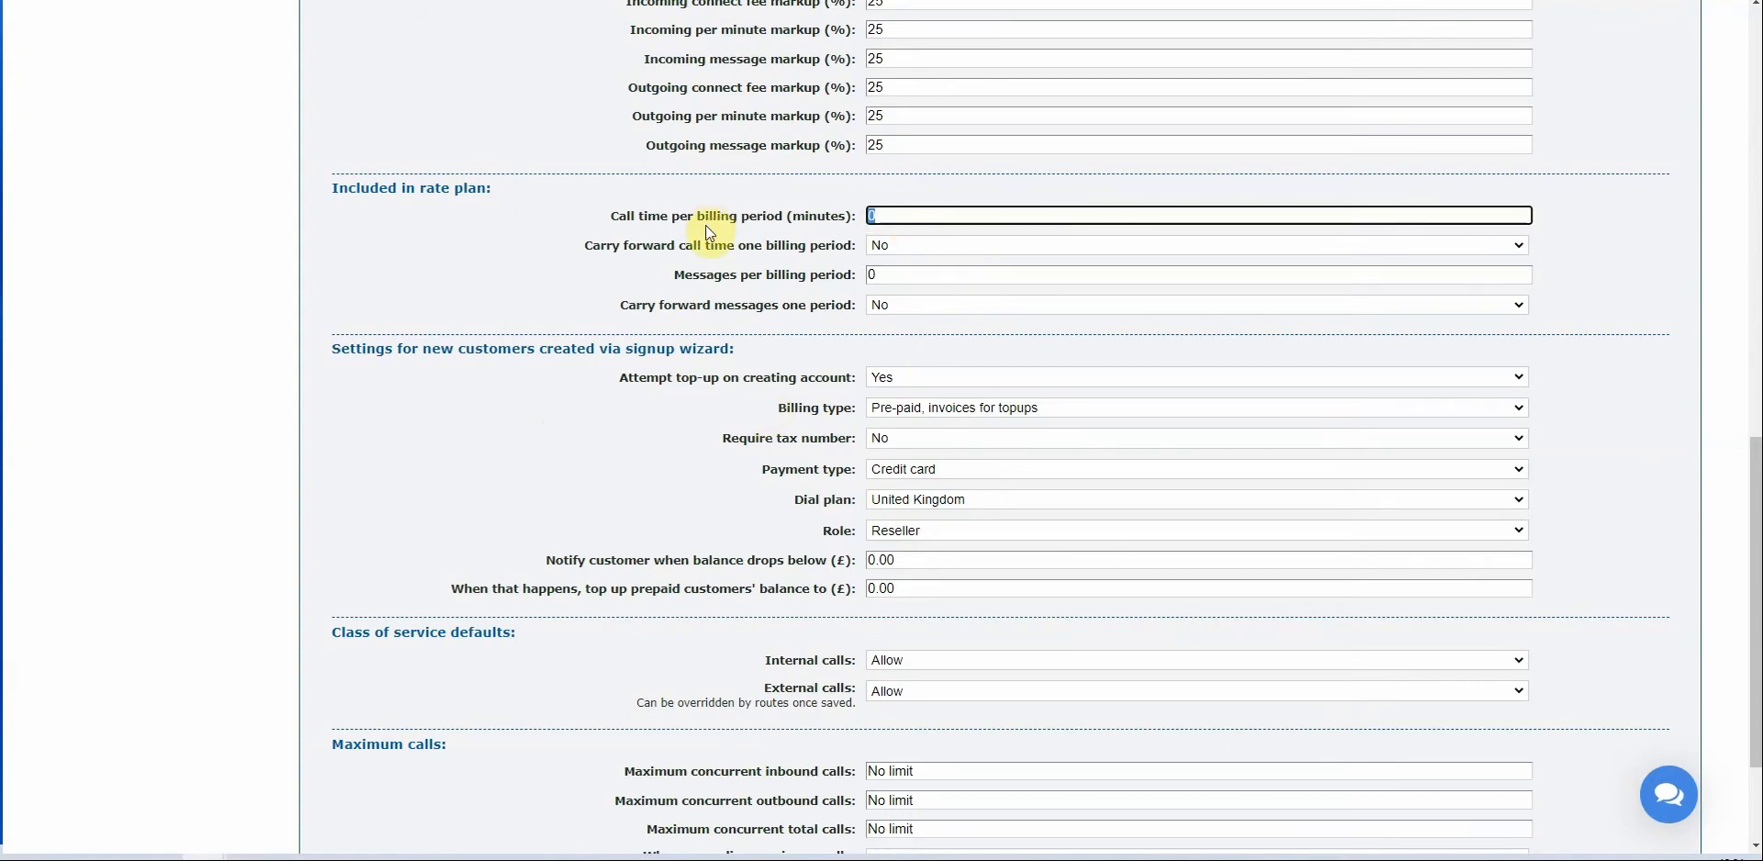
{"action": "type", "text": "2000"}
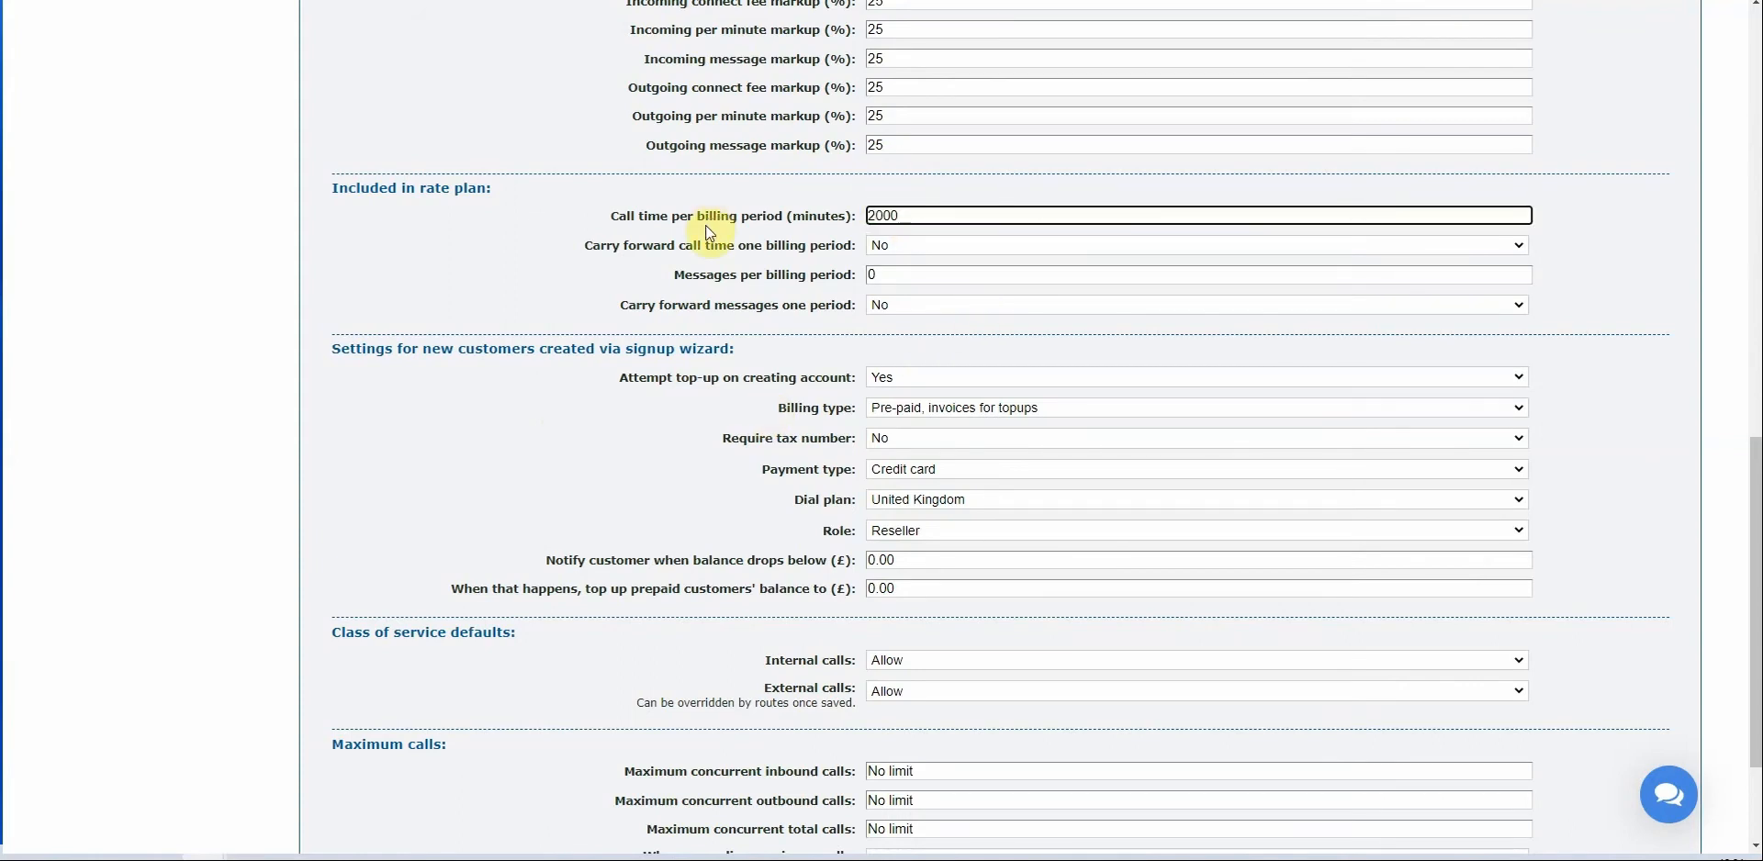
{"action": "left_click", "coordinate": [608, 211]}
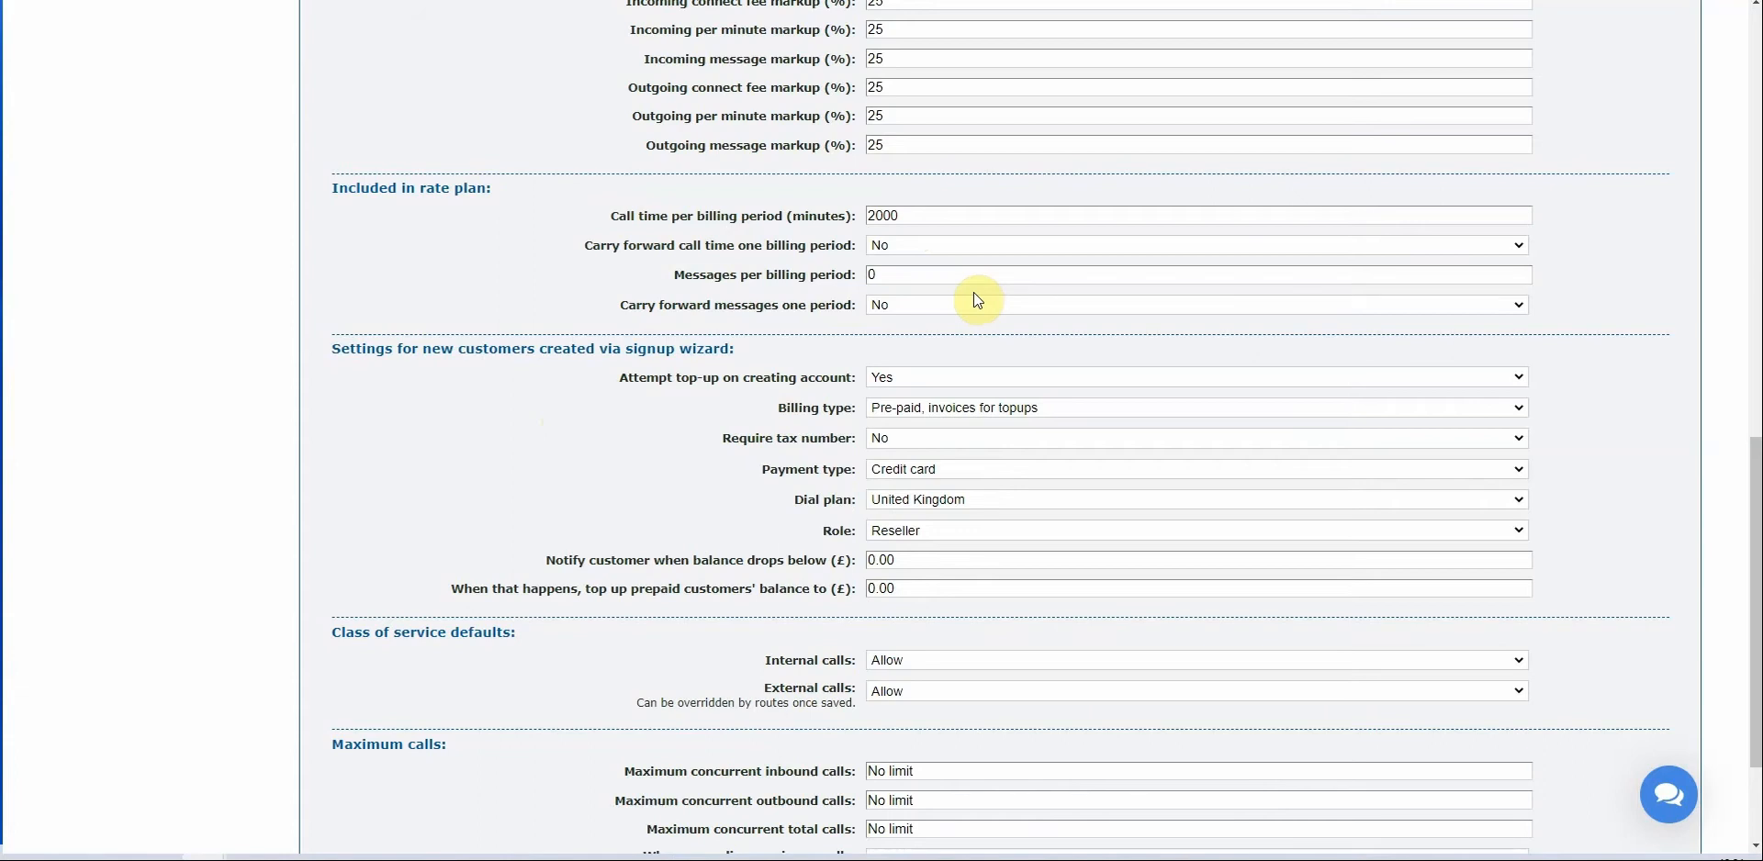
Leave messages per billing period at 0 and scroll down toward the Save button.
{"action": "left_click", "coordinate": [949, 274]}
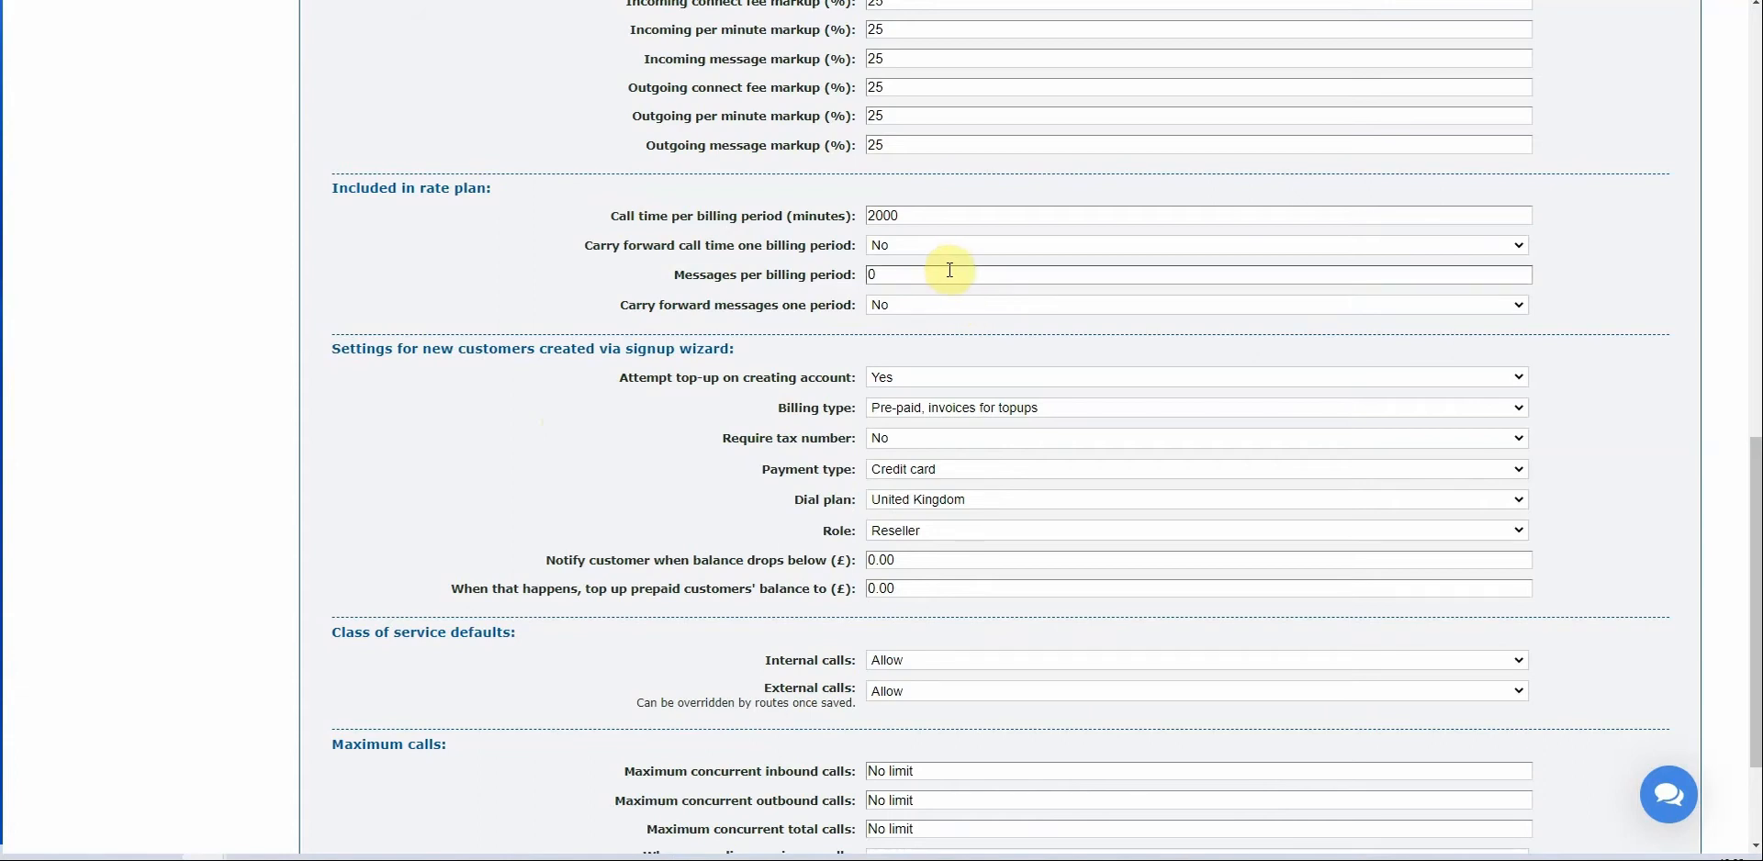
{"action": "left_click", "coordinate": [743, 240]}
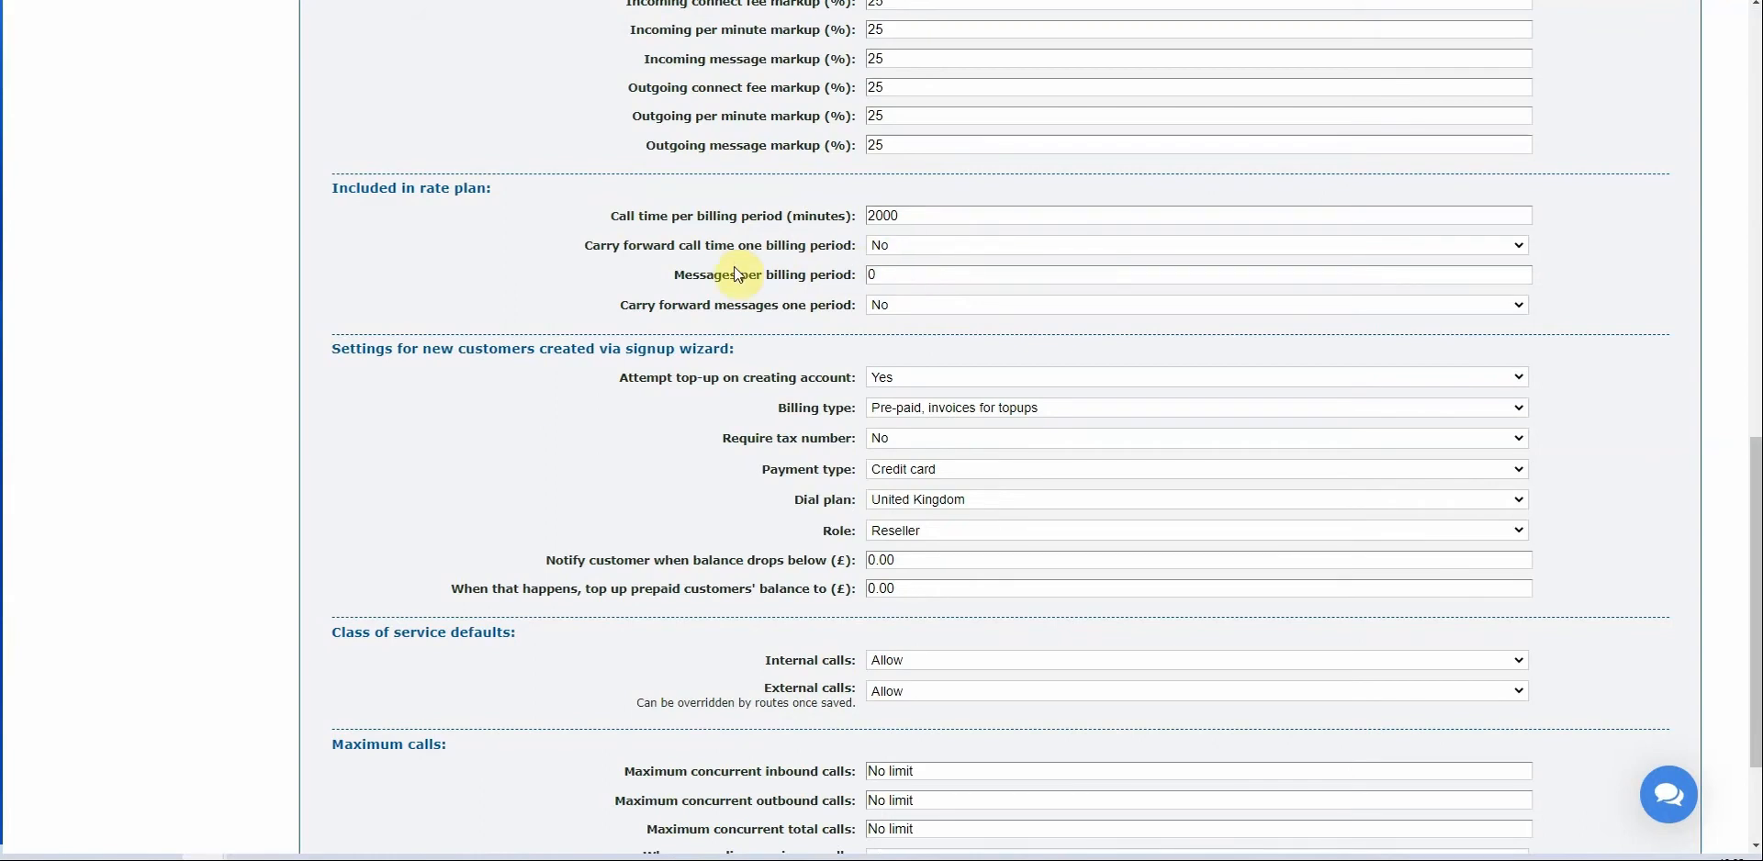
{"action": "left_click", "coordinate": [908, 272]}
{"action": "scroll", "coordinate": [537, 451], "scroll_direction": "down", "scroll_amount": 2}
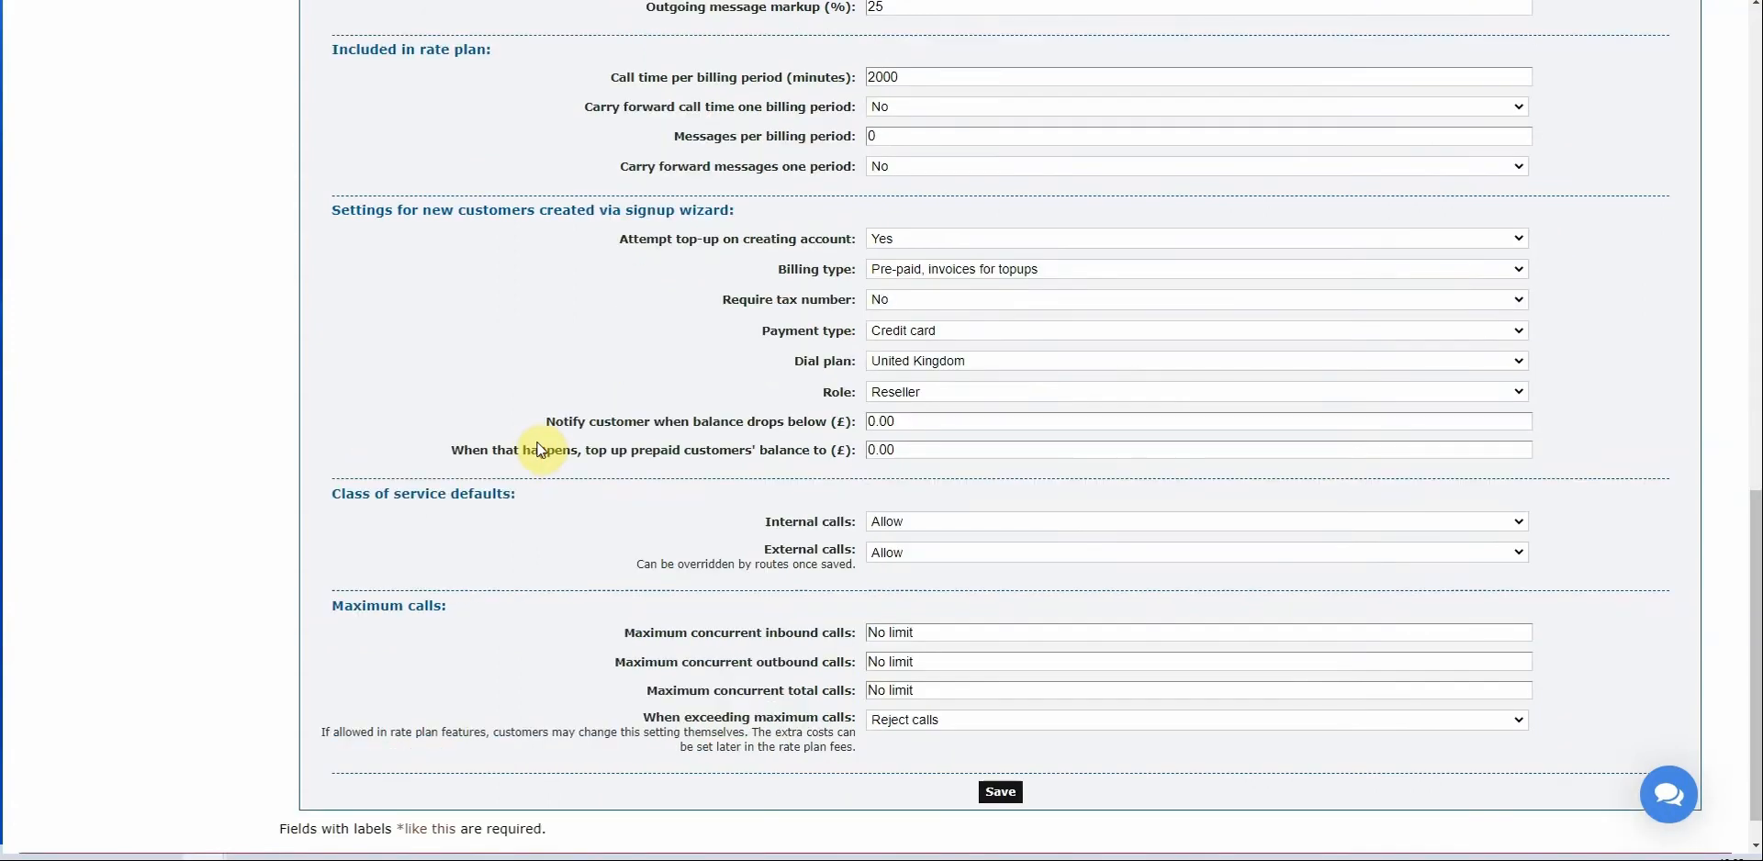
{"action": "scroll", "coordinate": [542, 449], "scroll_direction": "down", "scroll_amount": 1}
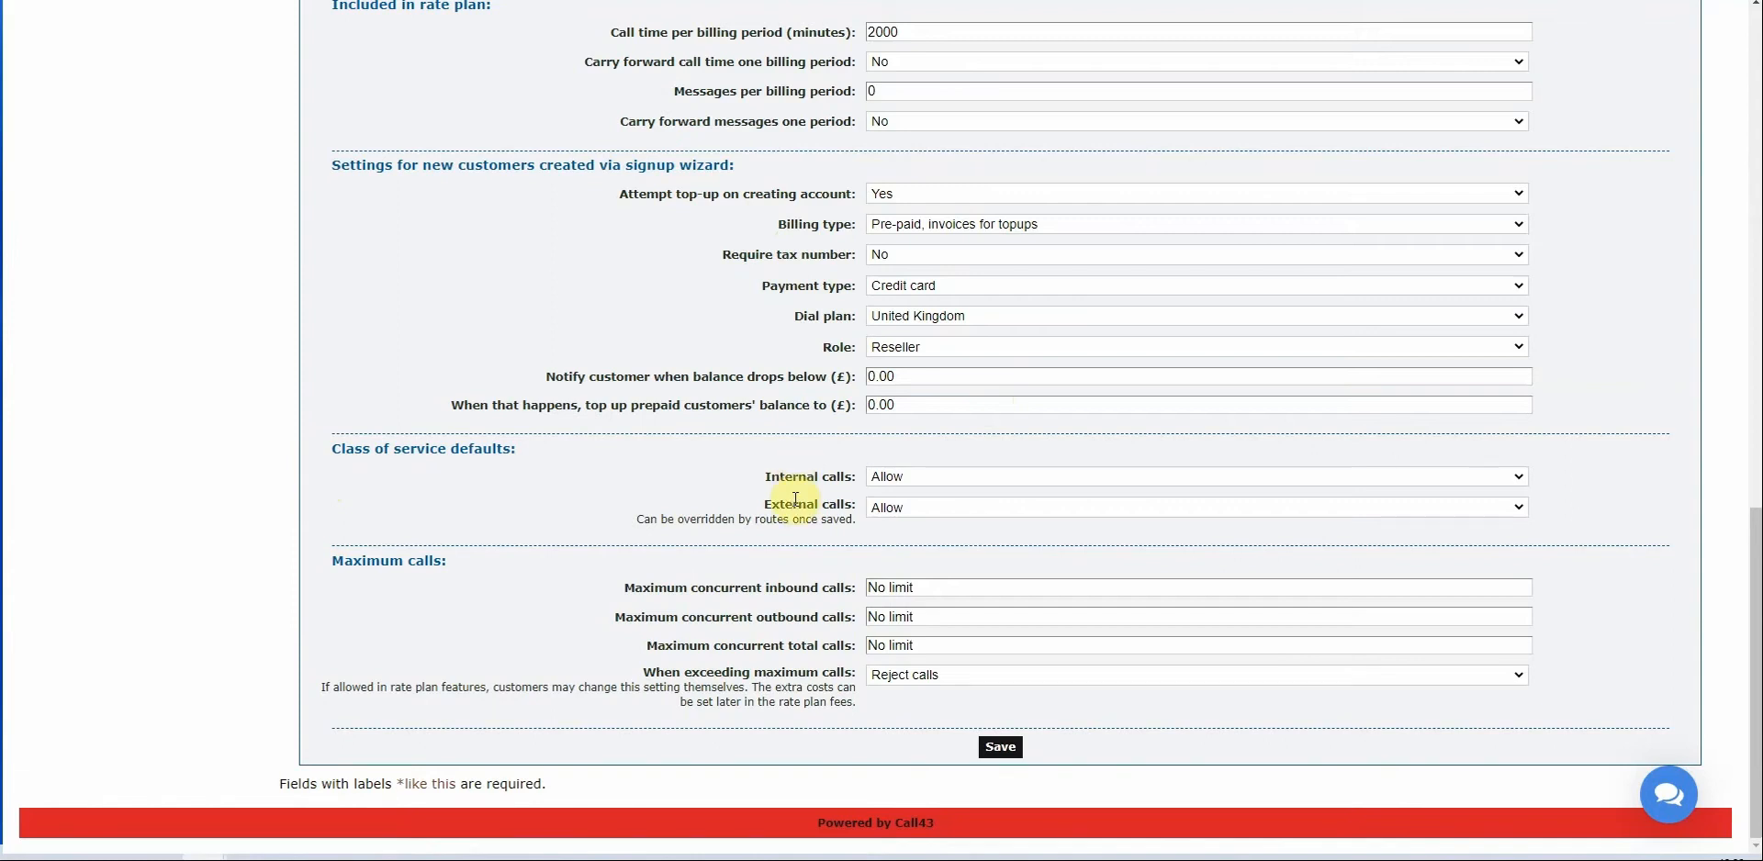
Keep both internal and external calls set to Allow.
{"action": "left_click", "coordinate": [895, 508]}
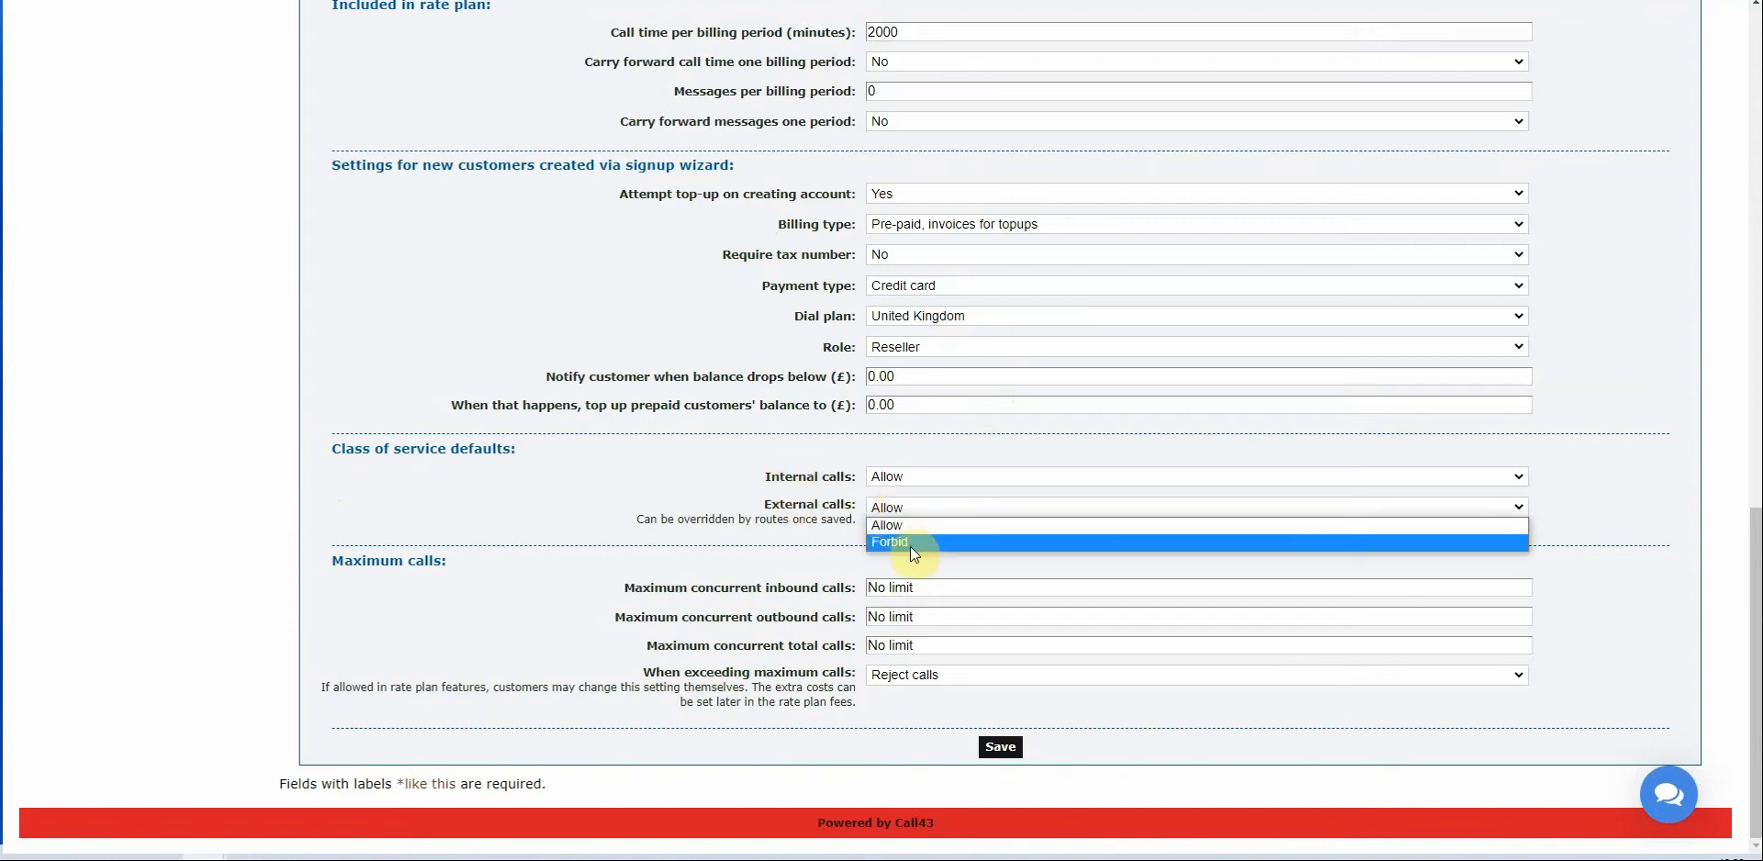
{"action": "left_click", "coordinate": [892, 479]}
{"action": "left_click", "coordinate": [892, 476]}
{"action": "left_click", "coordinate": [898, 497]}
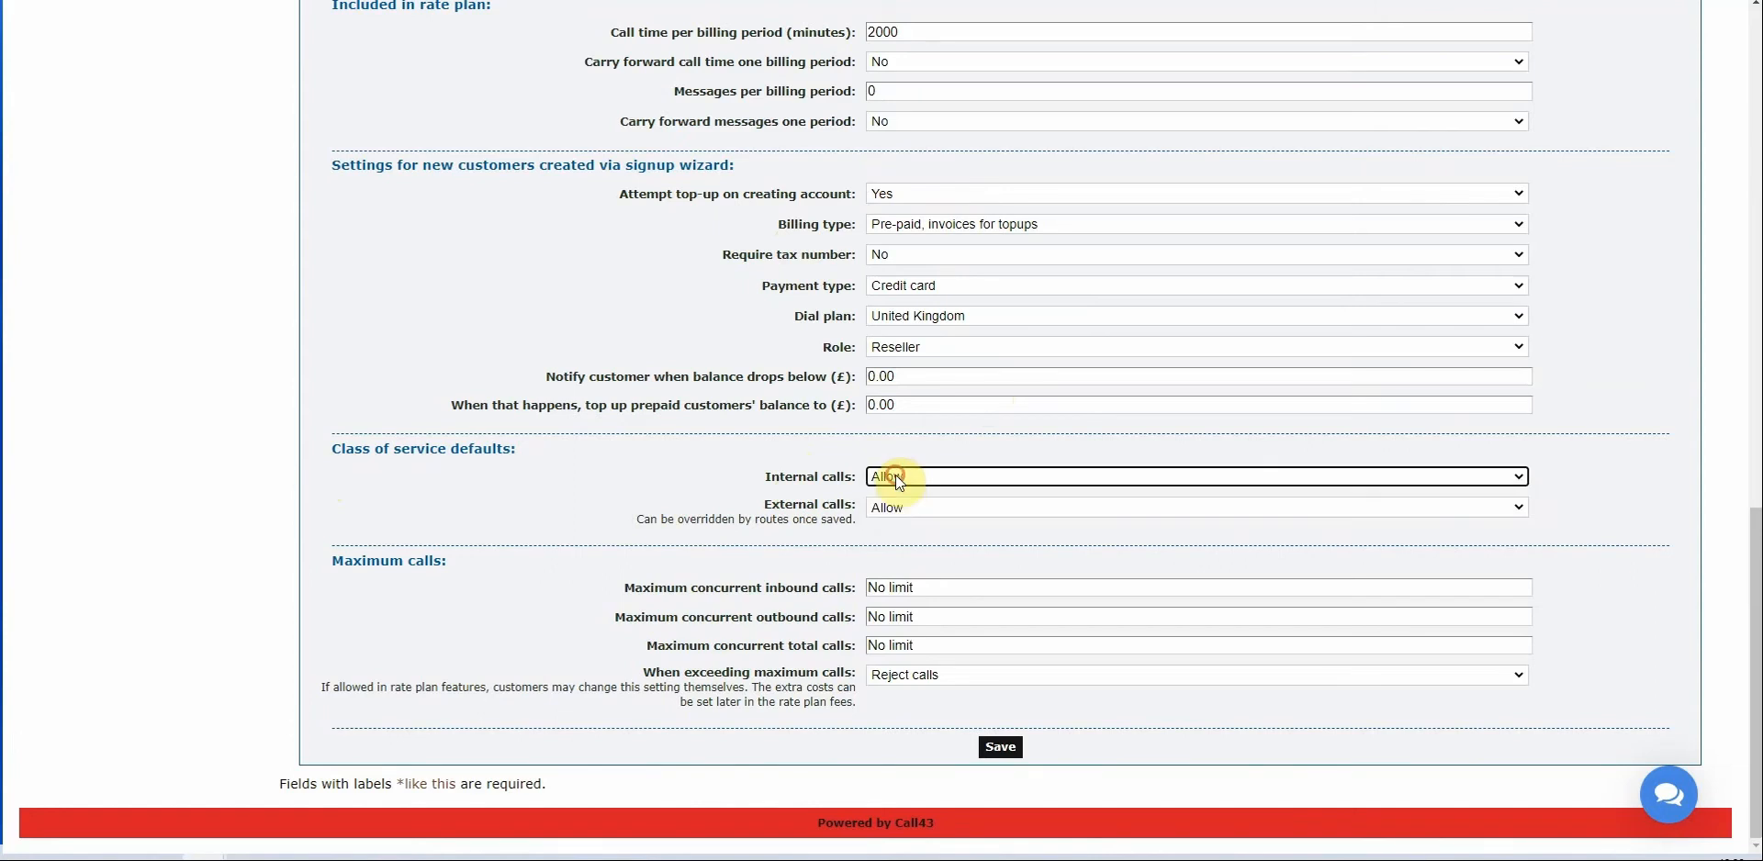
{"action": "left_click", "coordinate": [896, 476]}
{"action": "left_click", "coordinate": [896, 510]}
{"action": "left_click", "coordinate": [908, 475]}
{"action": "left_click", "coordinate": [896, 494]}
{"action": "left_click", "coordinate": [533, 470]}
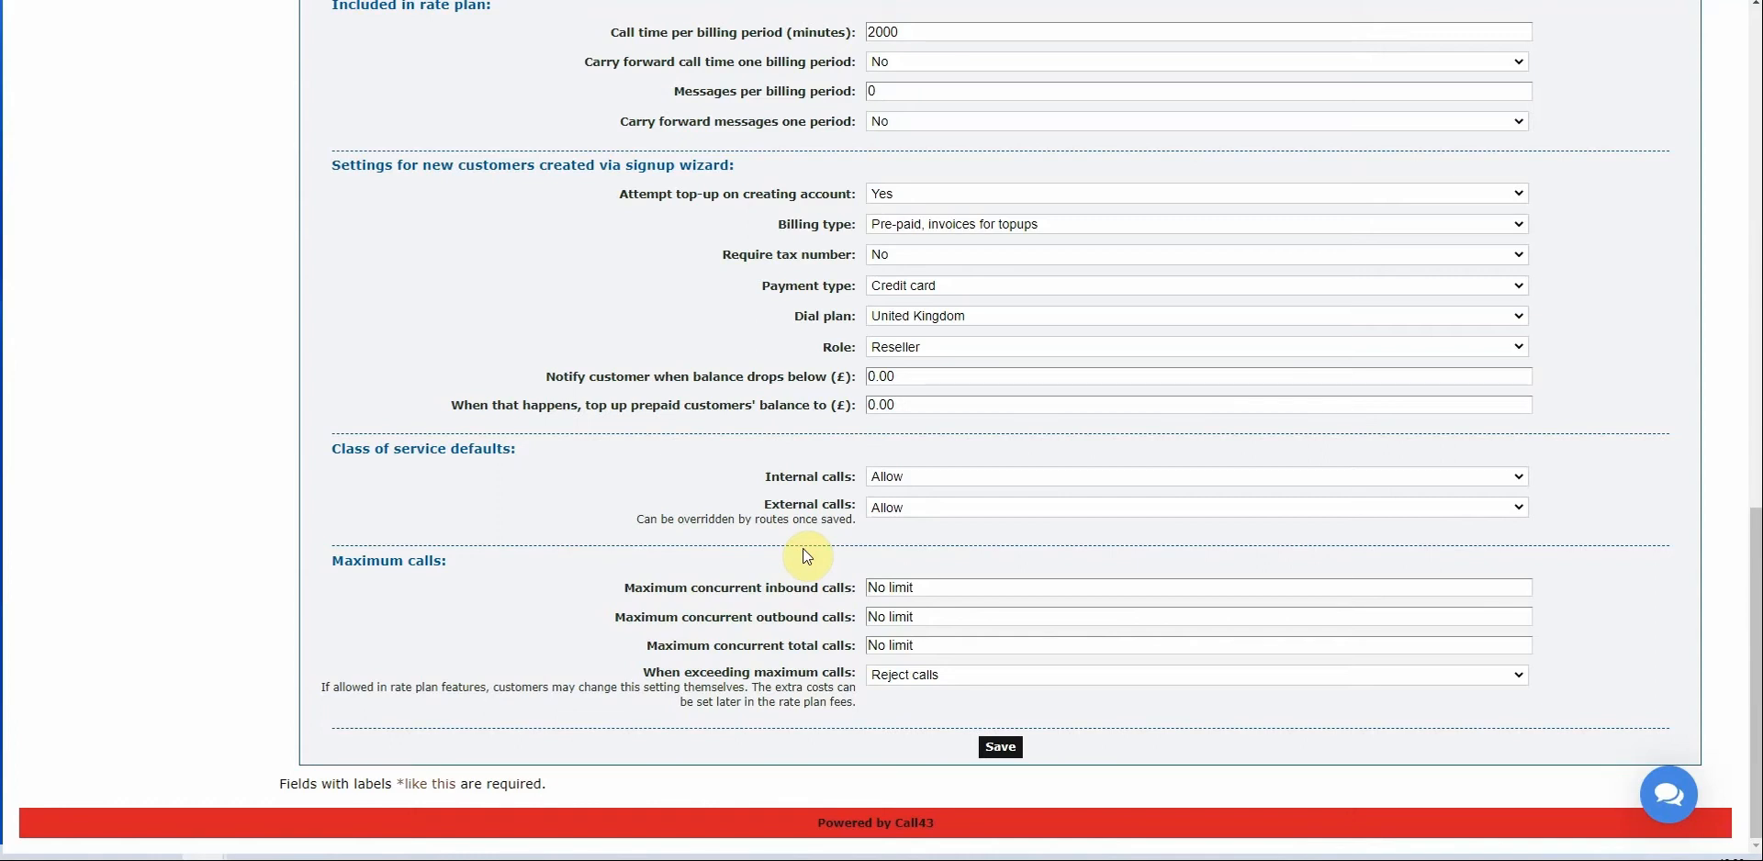
Replace No limit with 6 for maximum concurrent total calls.
{"action": "left_click_drag", "start_coordinate": [962, 646], "coordinate": [758, 658]}
{"action": "type", "text": "6"}
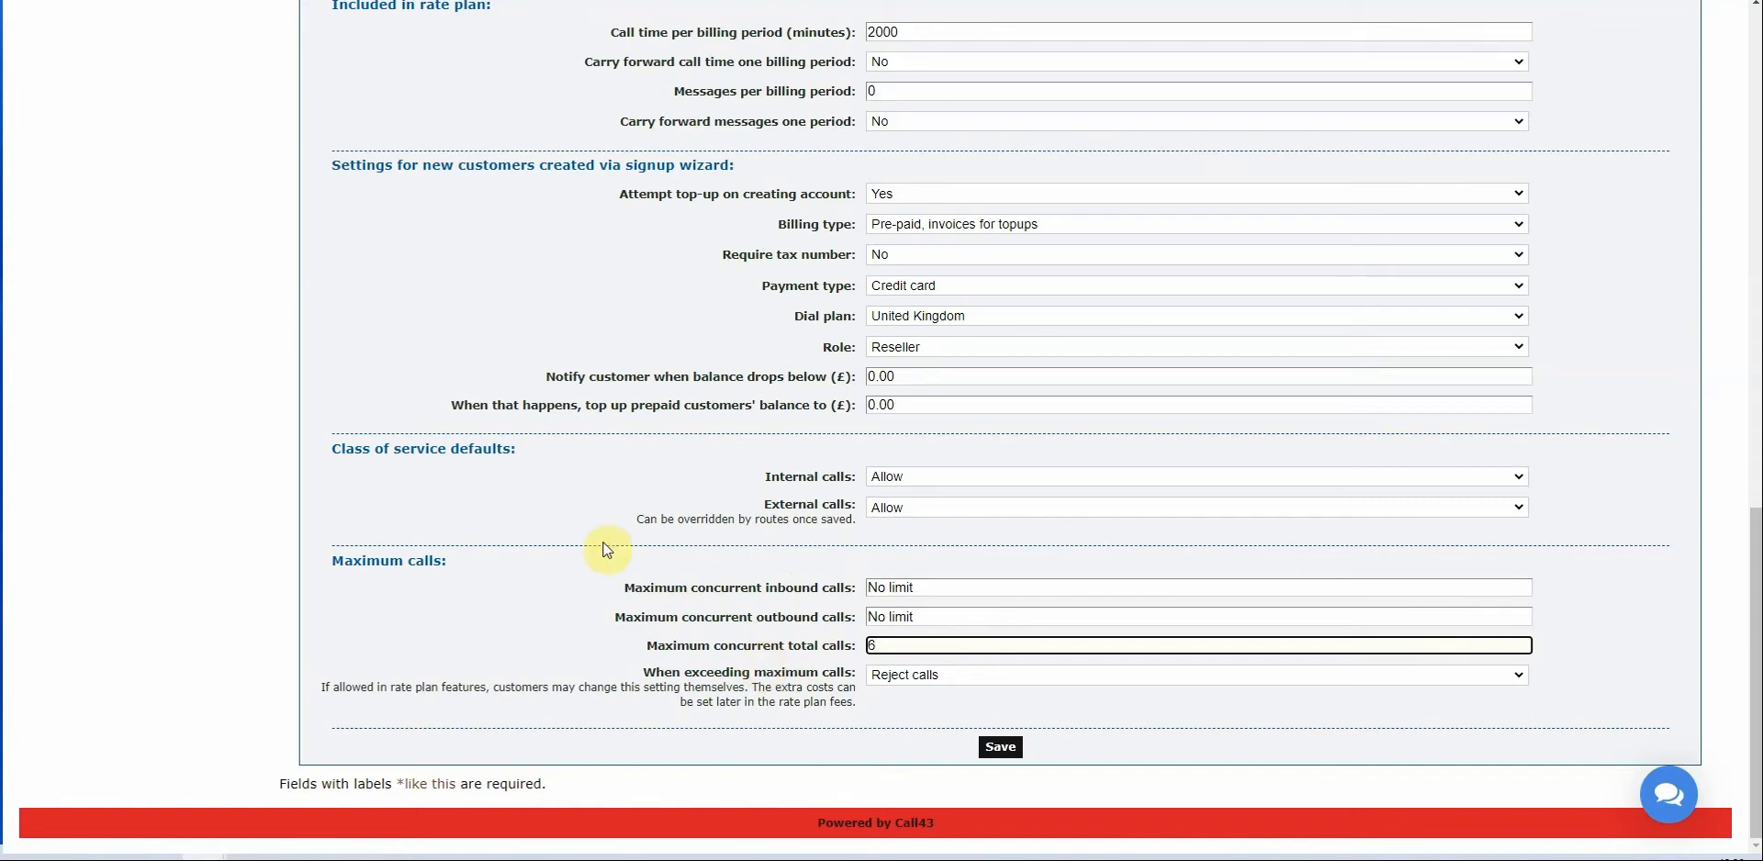
{"action": "left_click", "coordinate": [748, 537]}
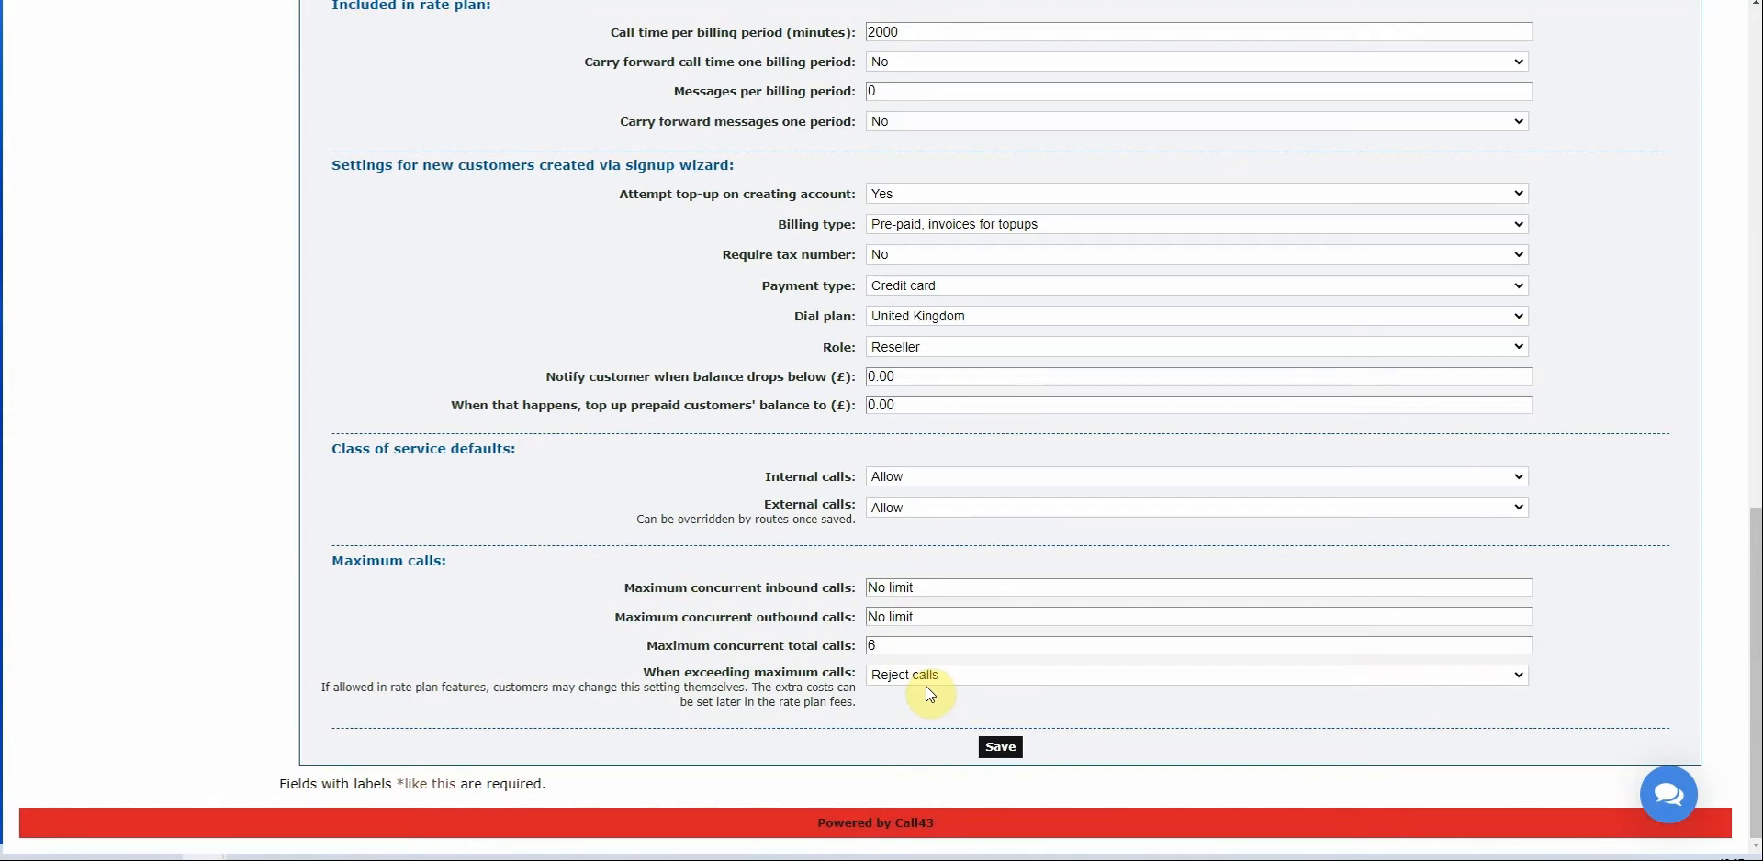
Change maximum concurrent total calls from 6 to 10 and inbound calls from No limit to 7.
{"action": "left_click", "coordinate": [919, 648]}
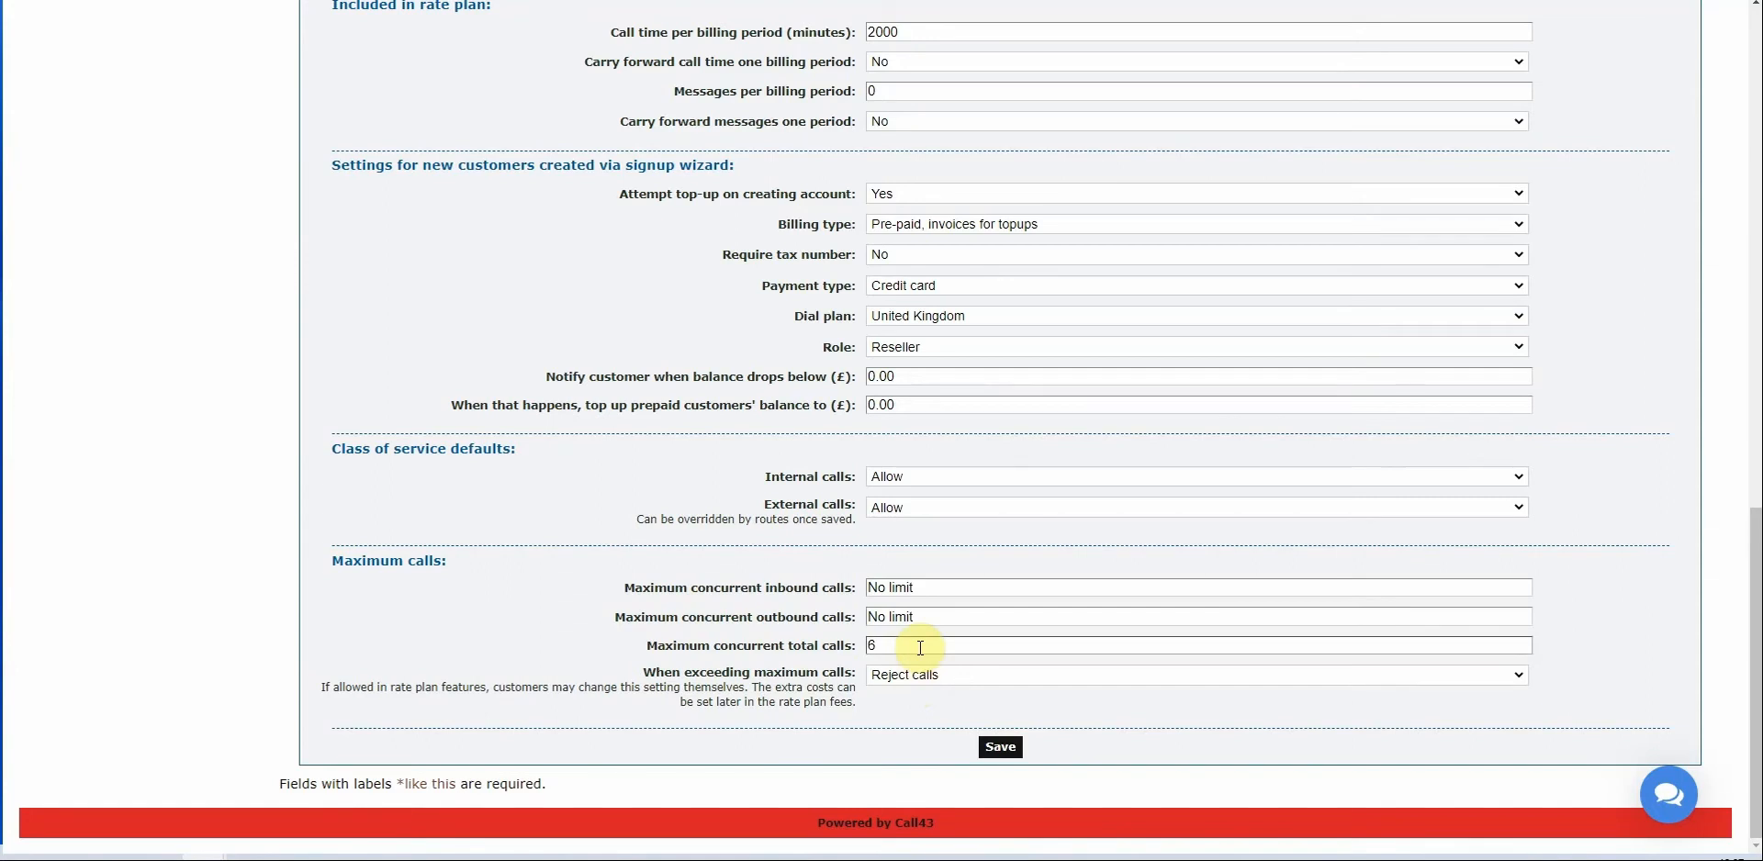
{"action": "left_click_drag", "start_coordinate": [919, 647], "coordinate": [723, 619]}
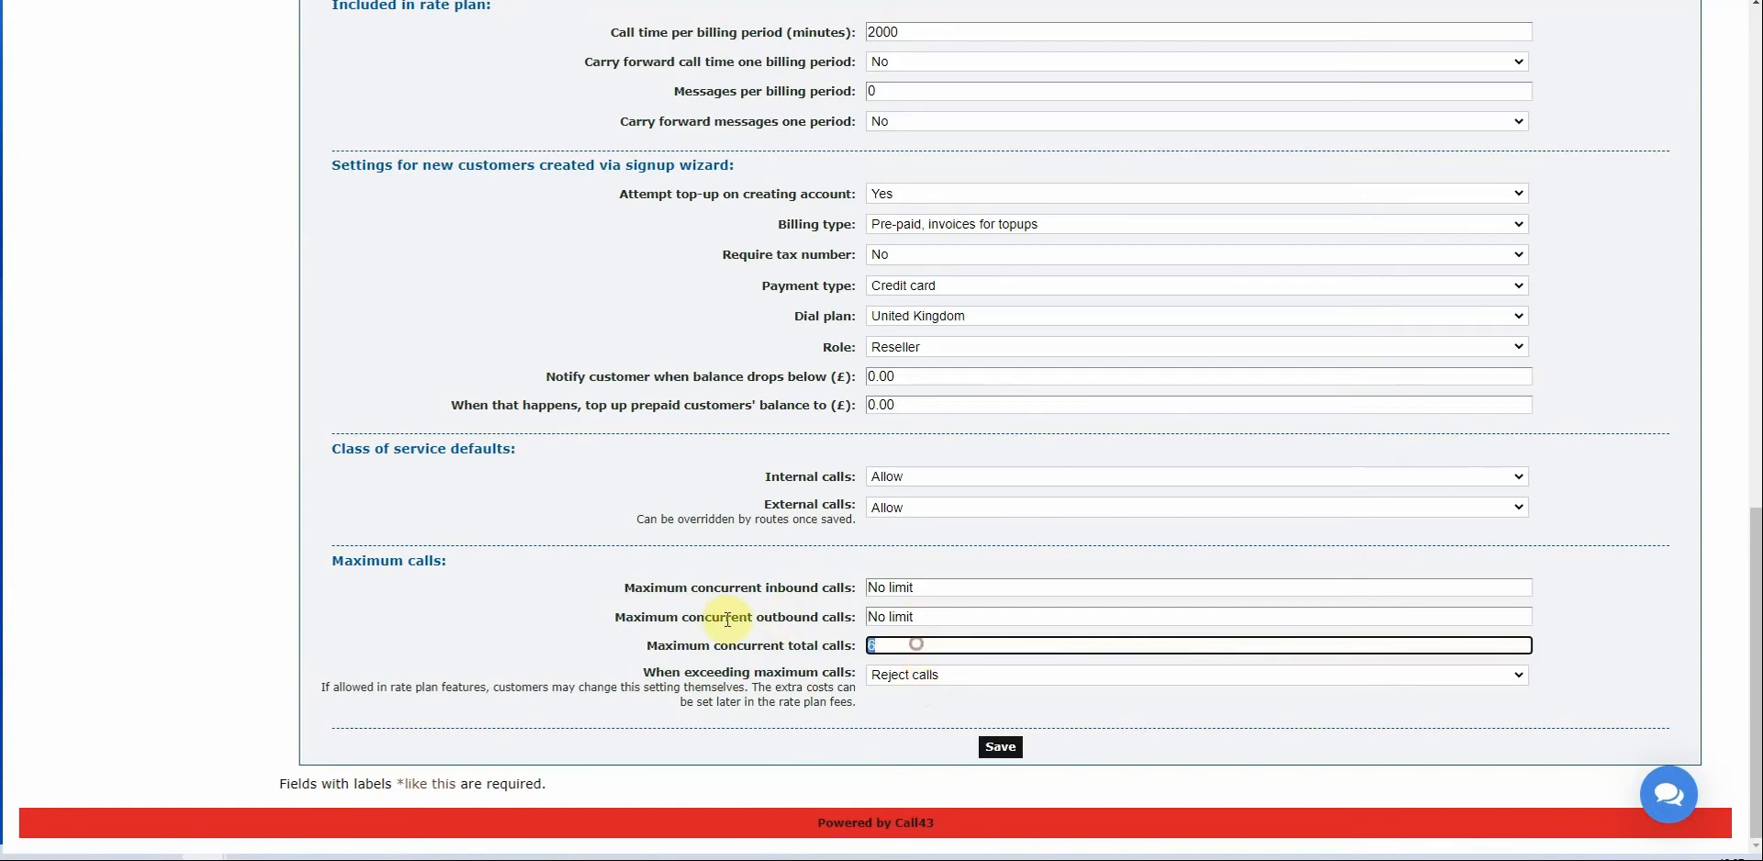
{"action": "type", "text": "10"}
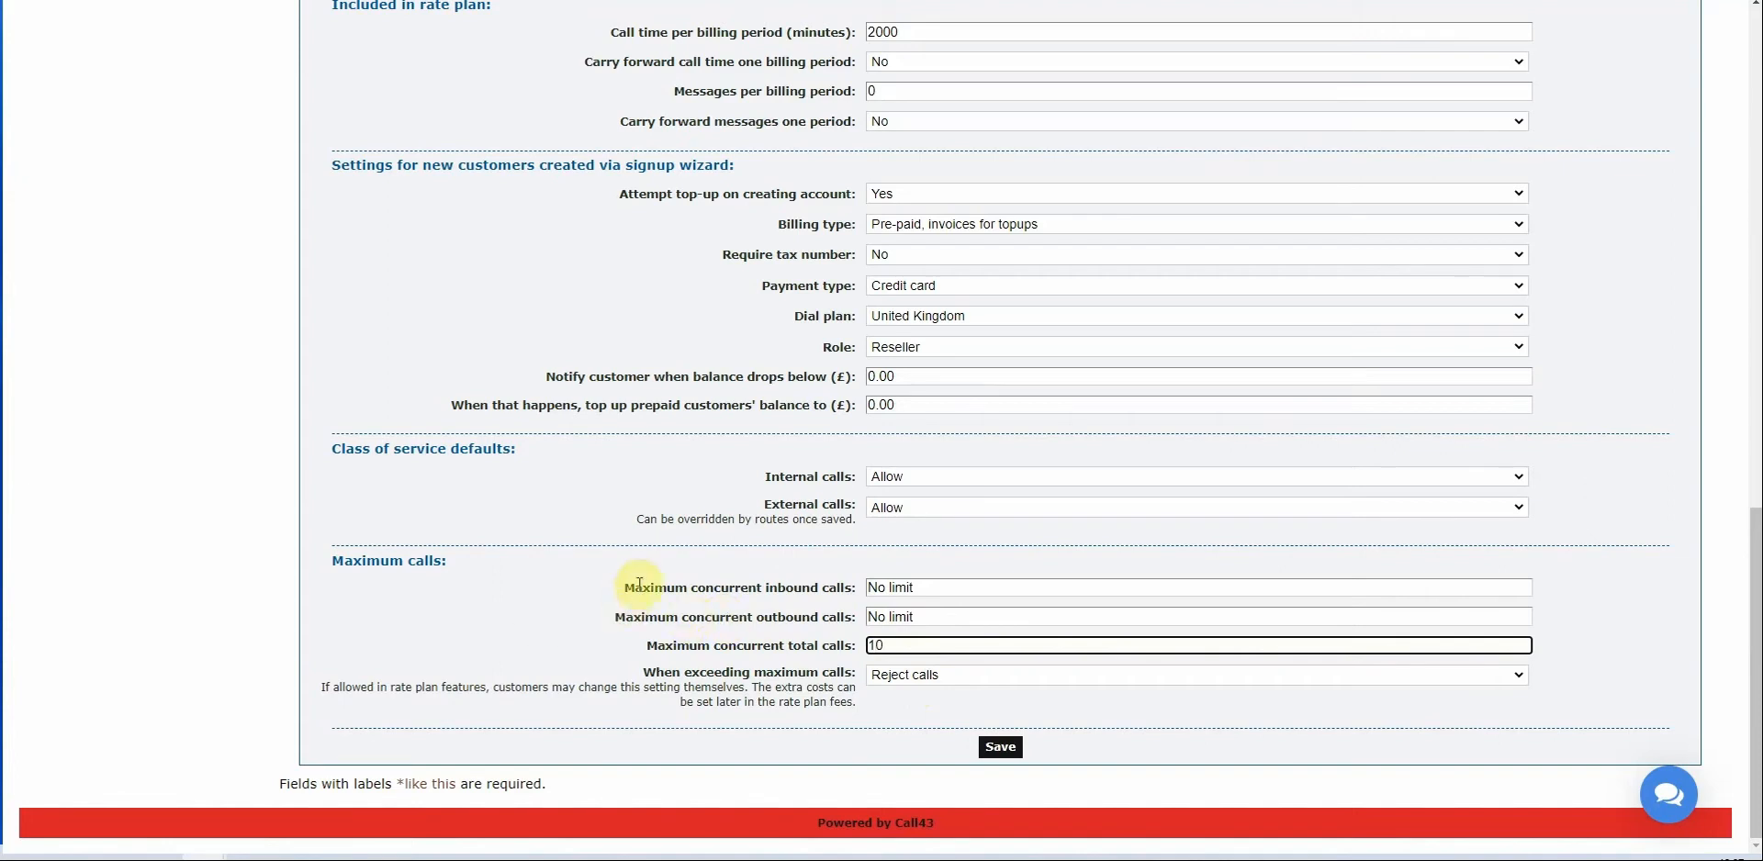
{"action": "left_click", "coordinate": [956, 589]}
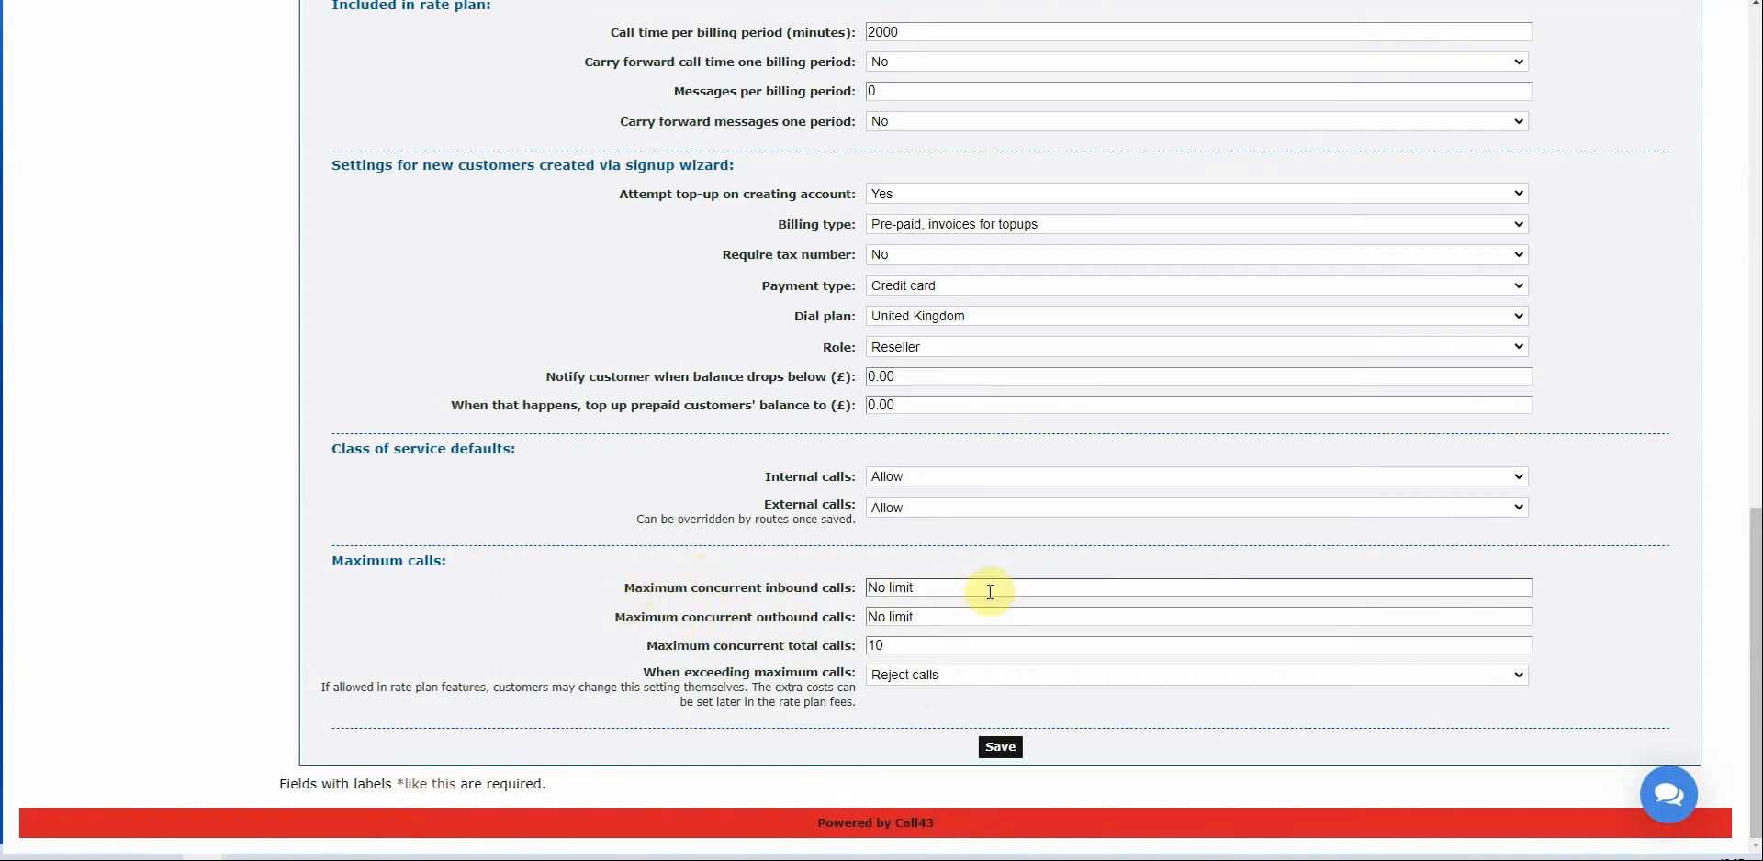
{"action": "left_click_drag", "start_coordinate": [964, 589], "coordinate": [725, 591]}
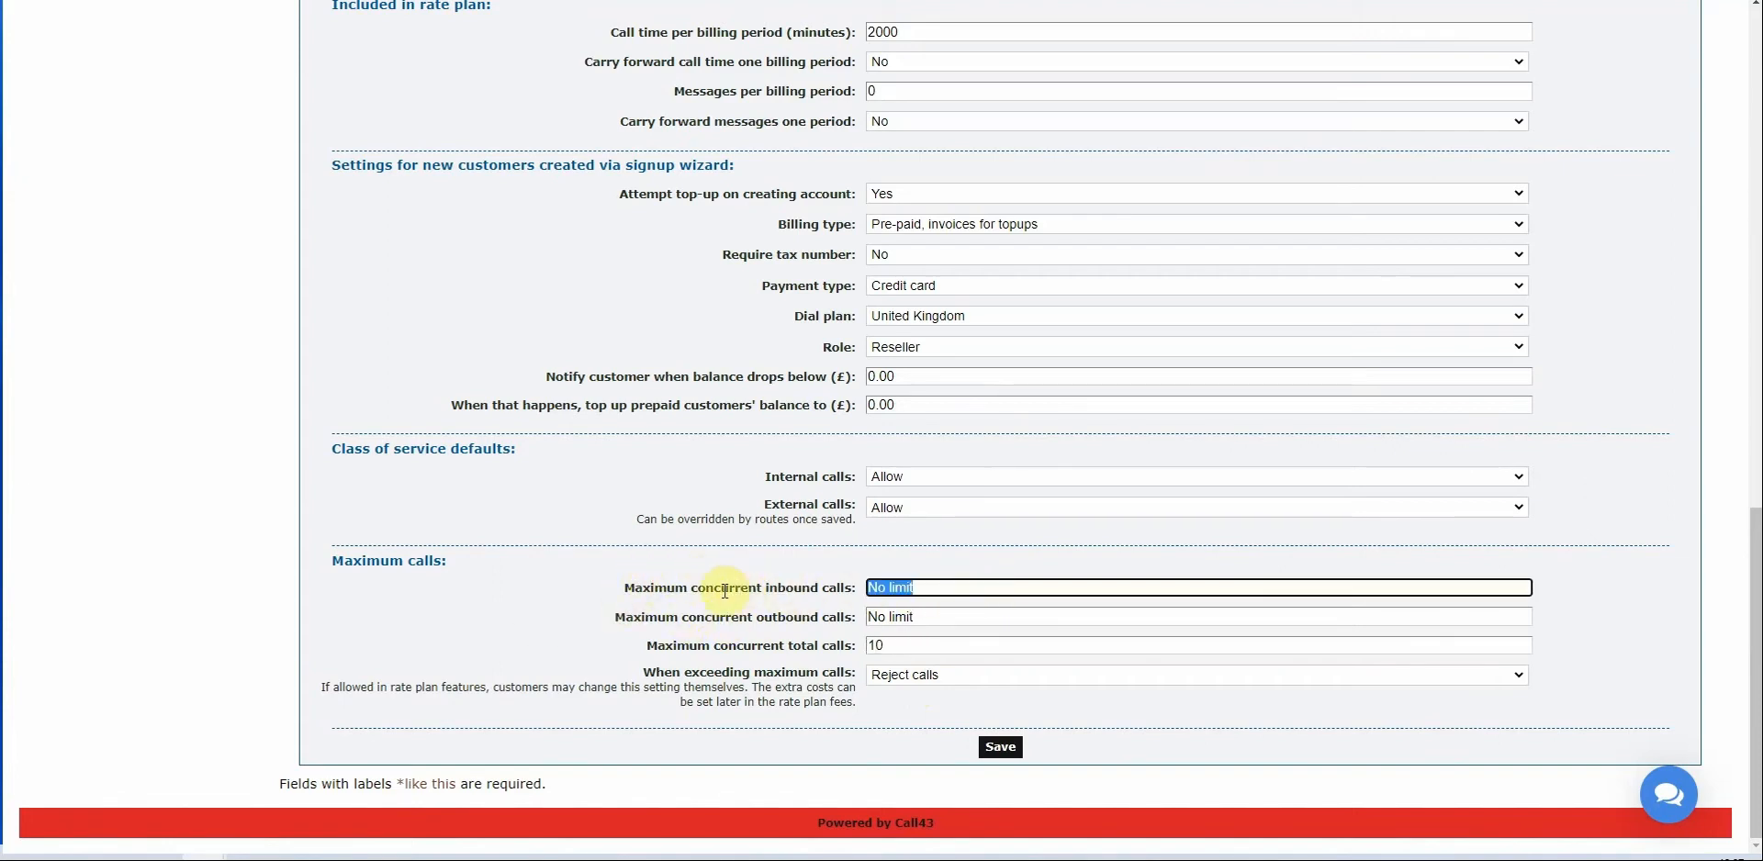
{"action": "key", "text": "BackSpace"}
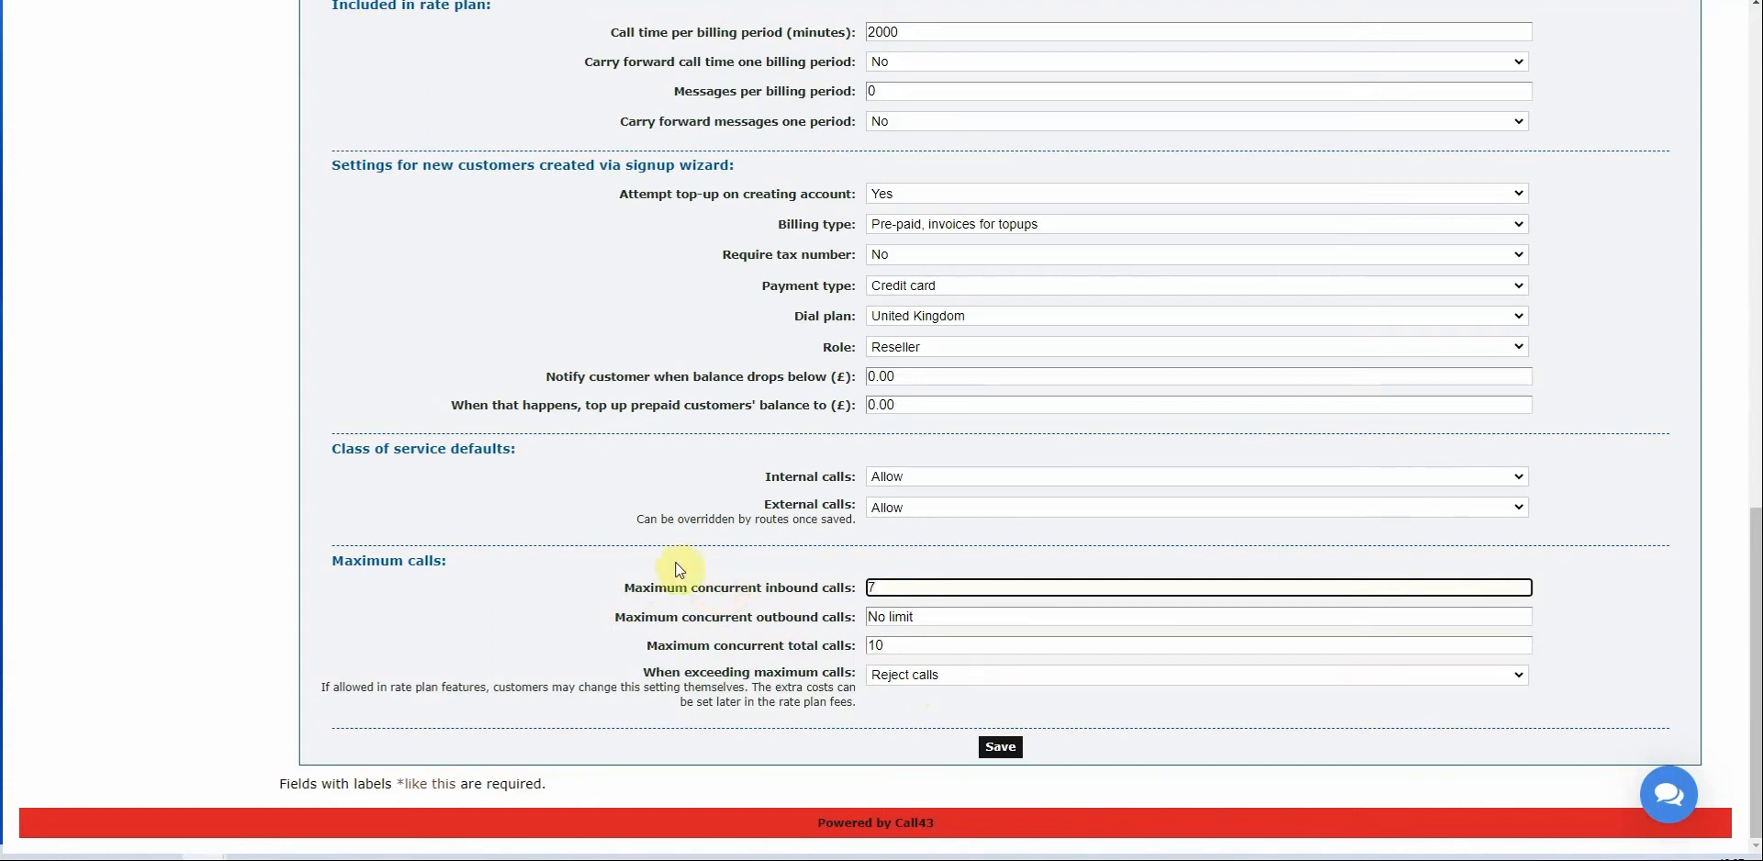
{"action": "type", "text": "7"}
{"action": "left_click", "coordinate": [865, 624]}
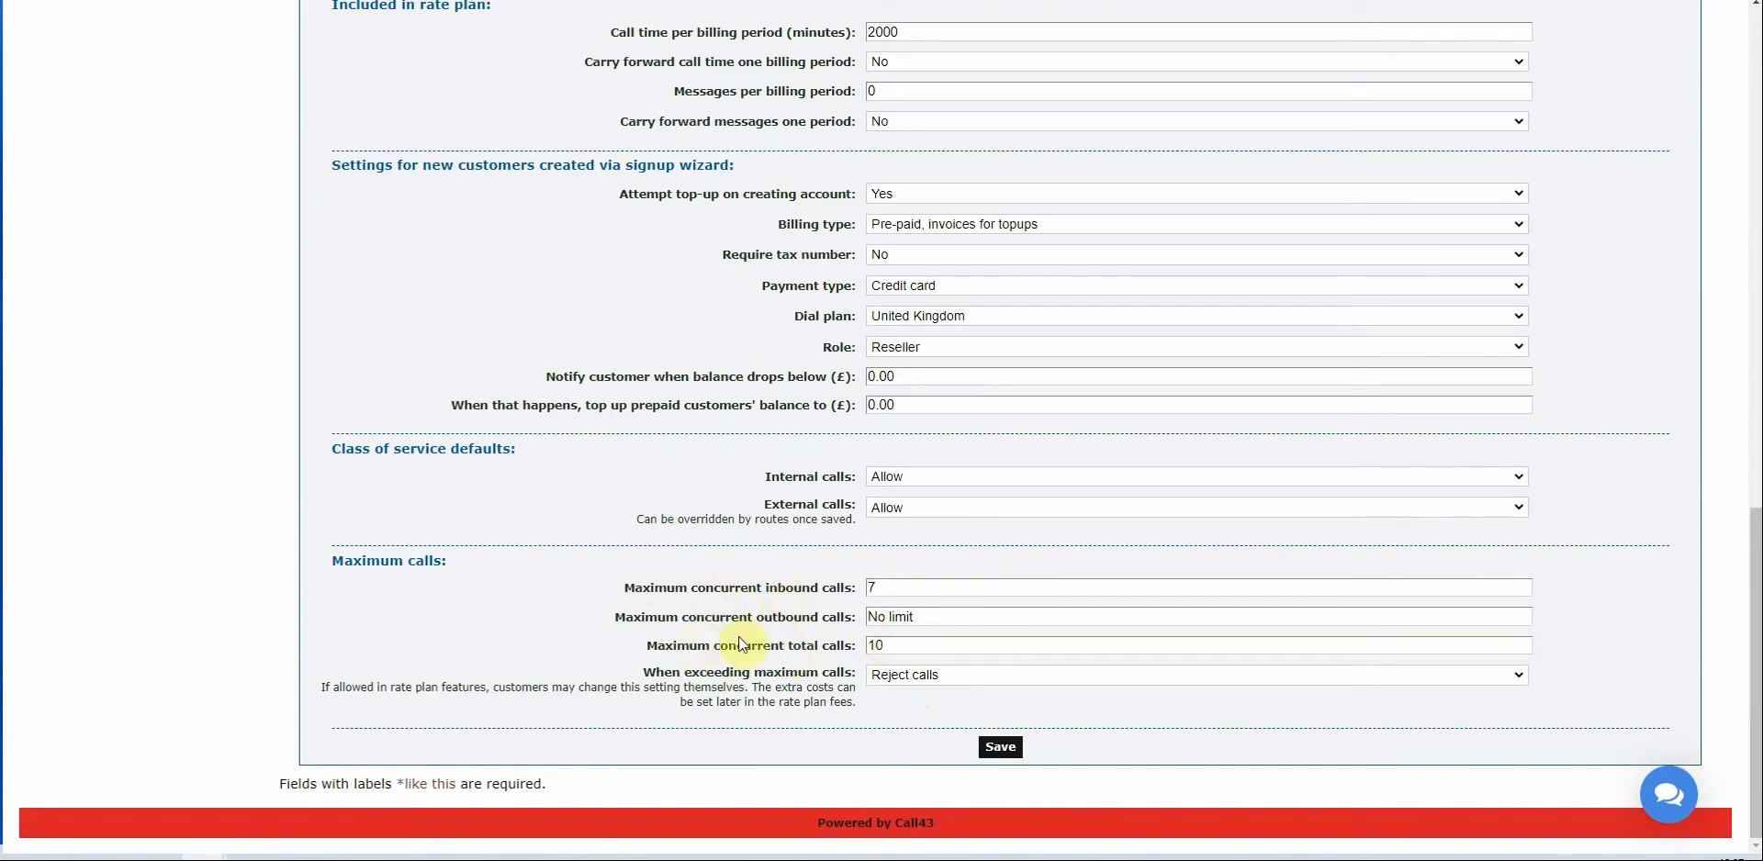
{"action": "left_click_drag", "start_coordinate": [701, 626], "coordinate": [868, 629]}
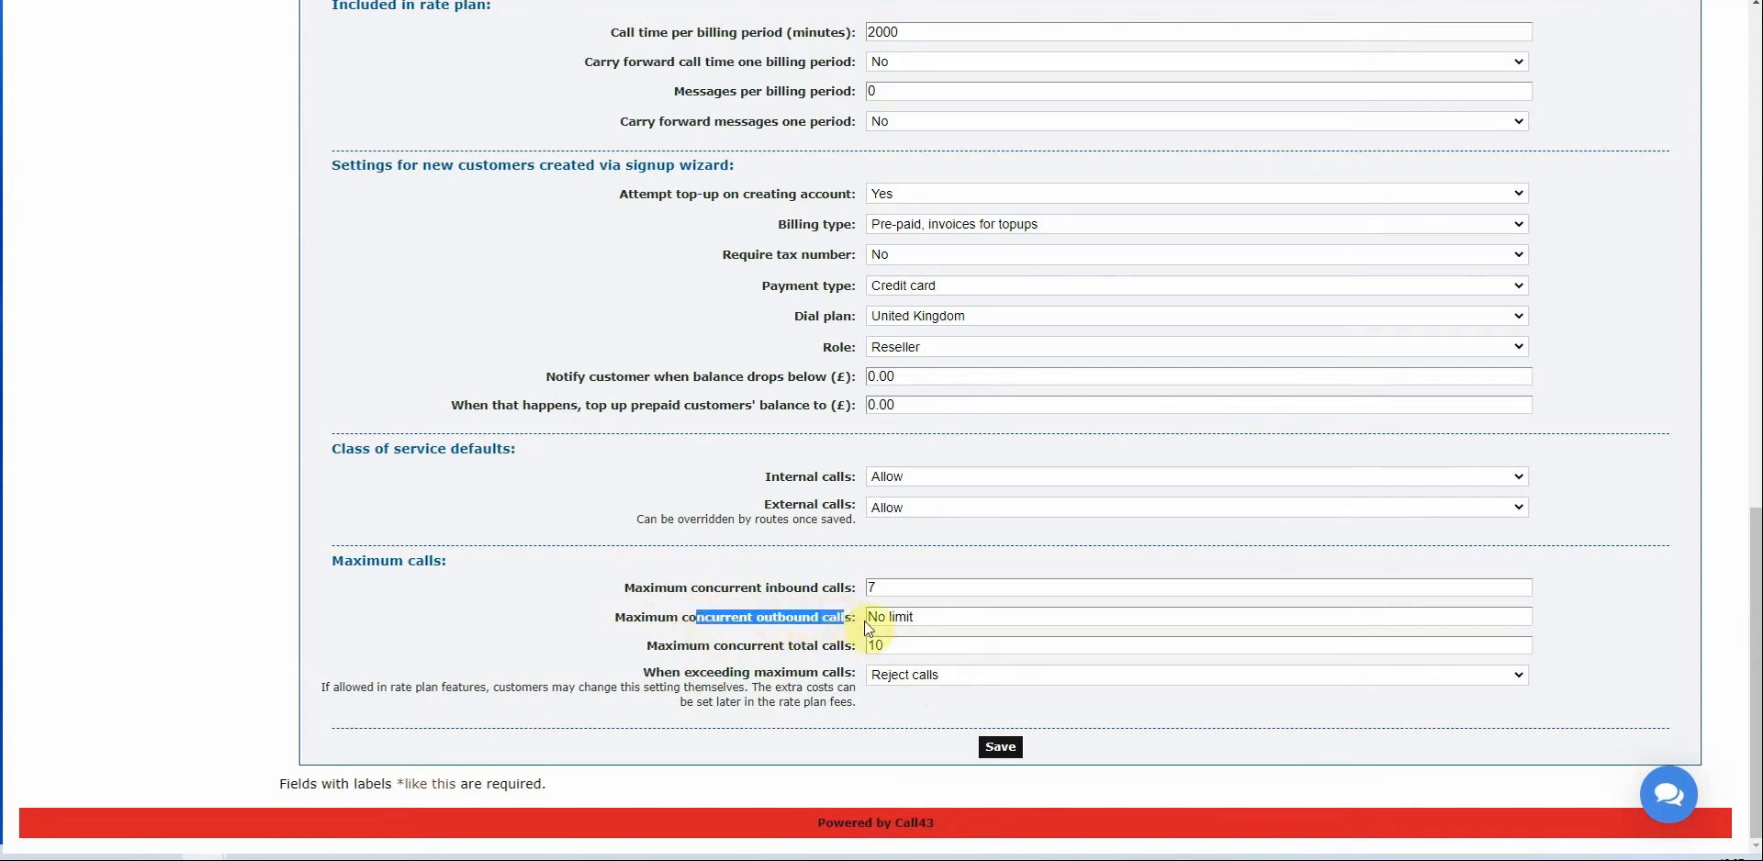
{"action": "left_click", "coordinate": [631, 648]}
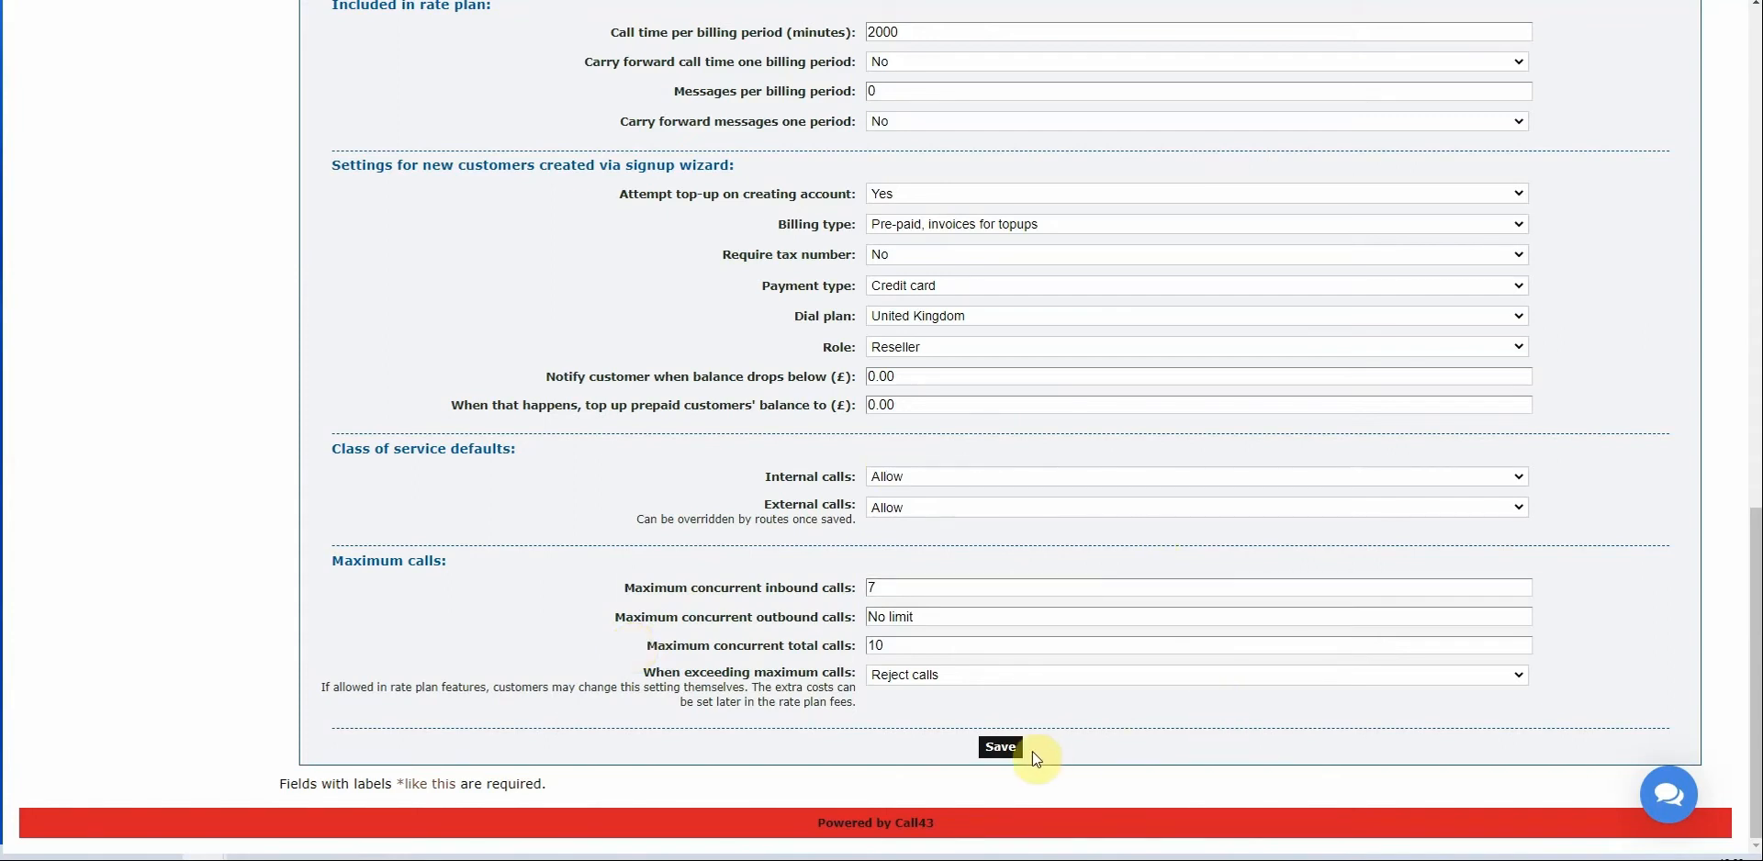
Save the abc plan and return to the Rate plans list, where it appears beside Master Plan.
{"action": "left_click", "coordinate": [1004, 748]}
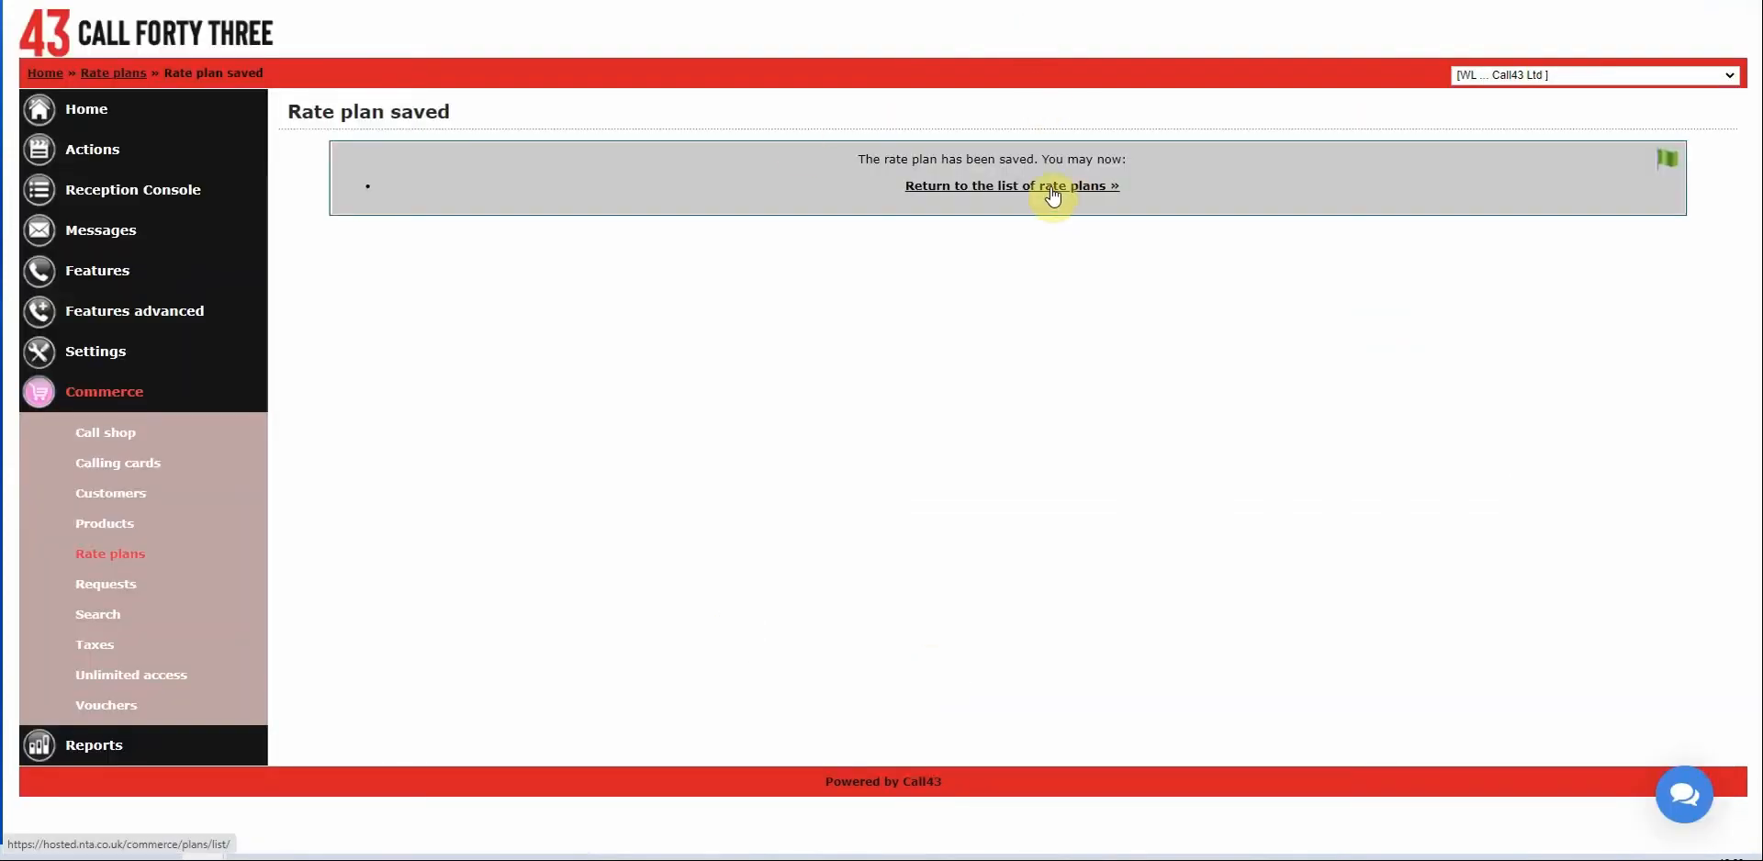
{"action": "left_click", "coordinate": [1052, 189]}
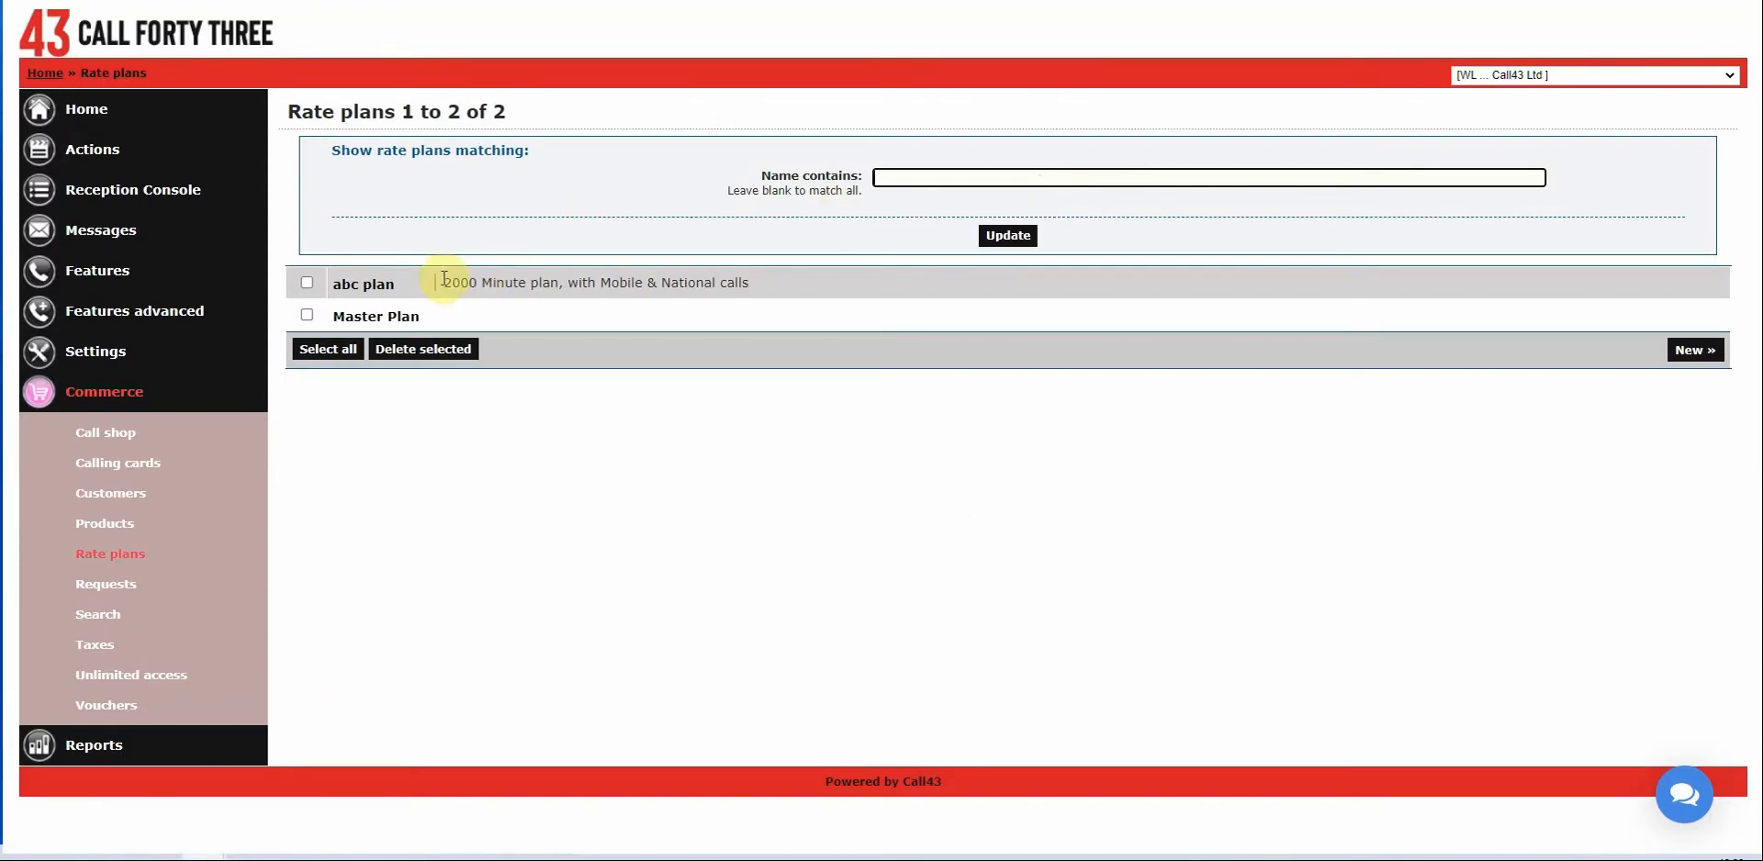
Open the abc plan and go to its Charges page, which lists no charges yet.
{"action": "left_click", "coordinate": [378, 286]}
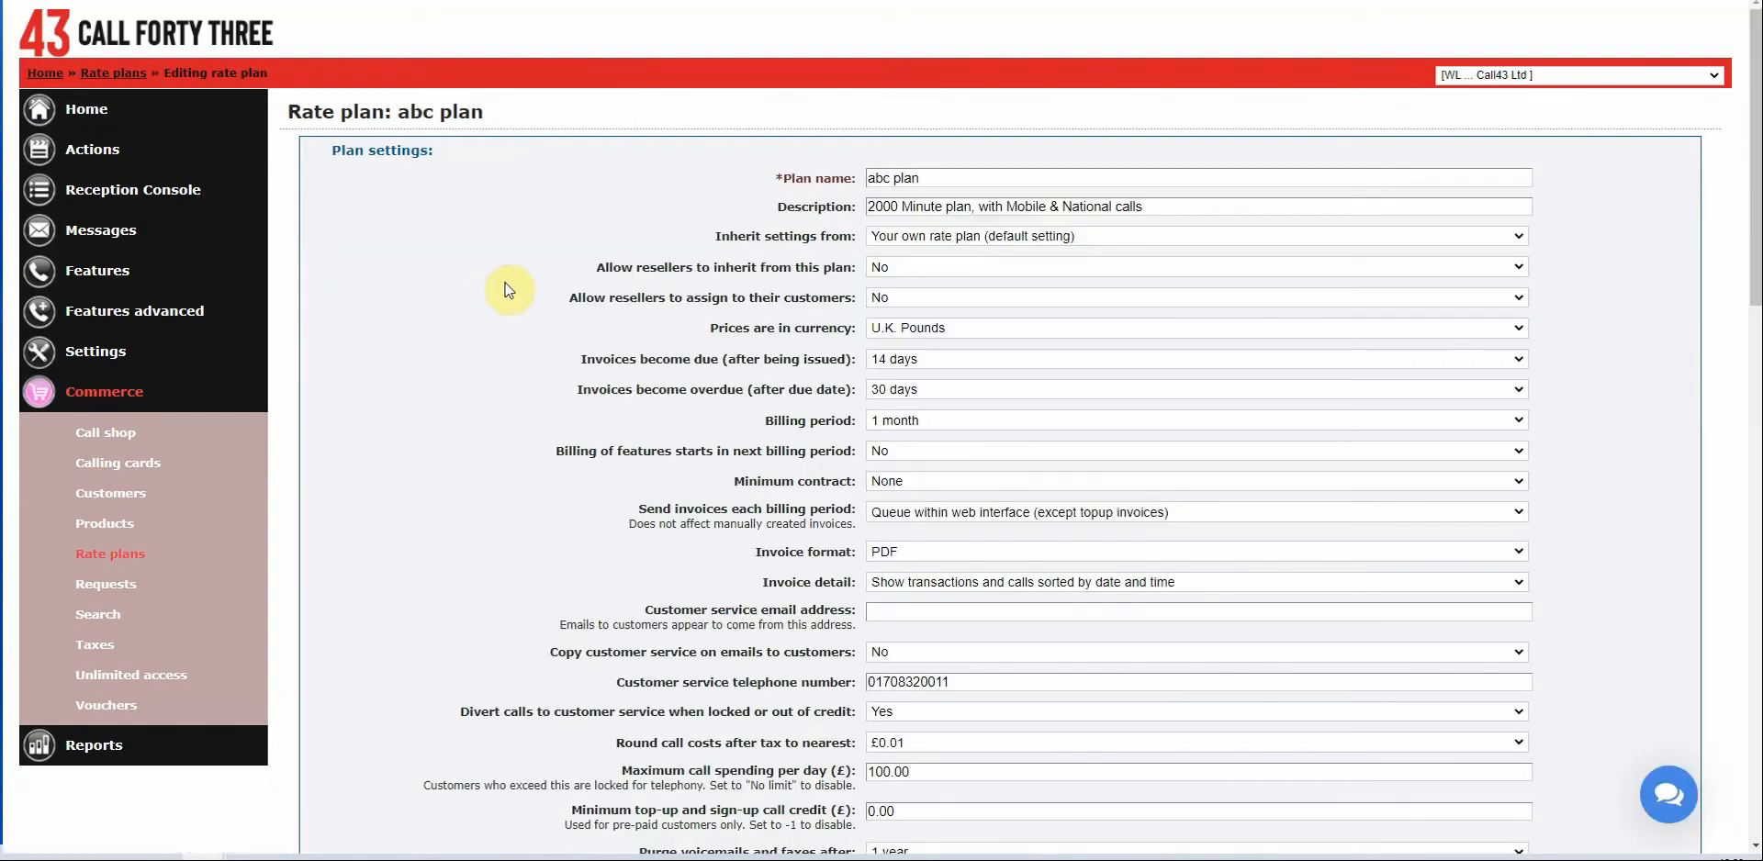
{"action": "scroll", "coordinate": [680, 236], "scroll_direction": "down", "scroll_amount": 8}
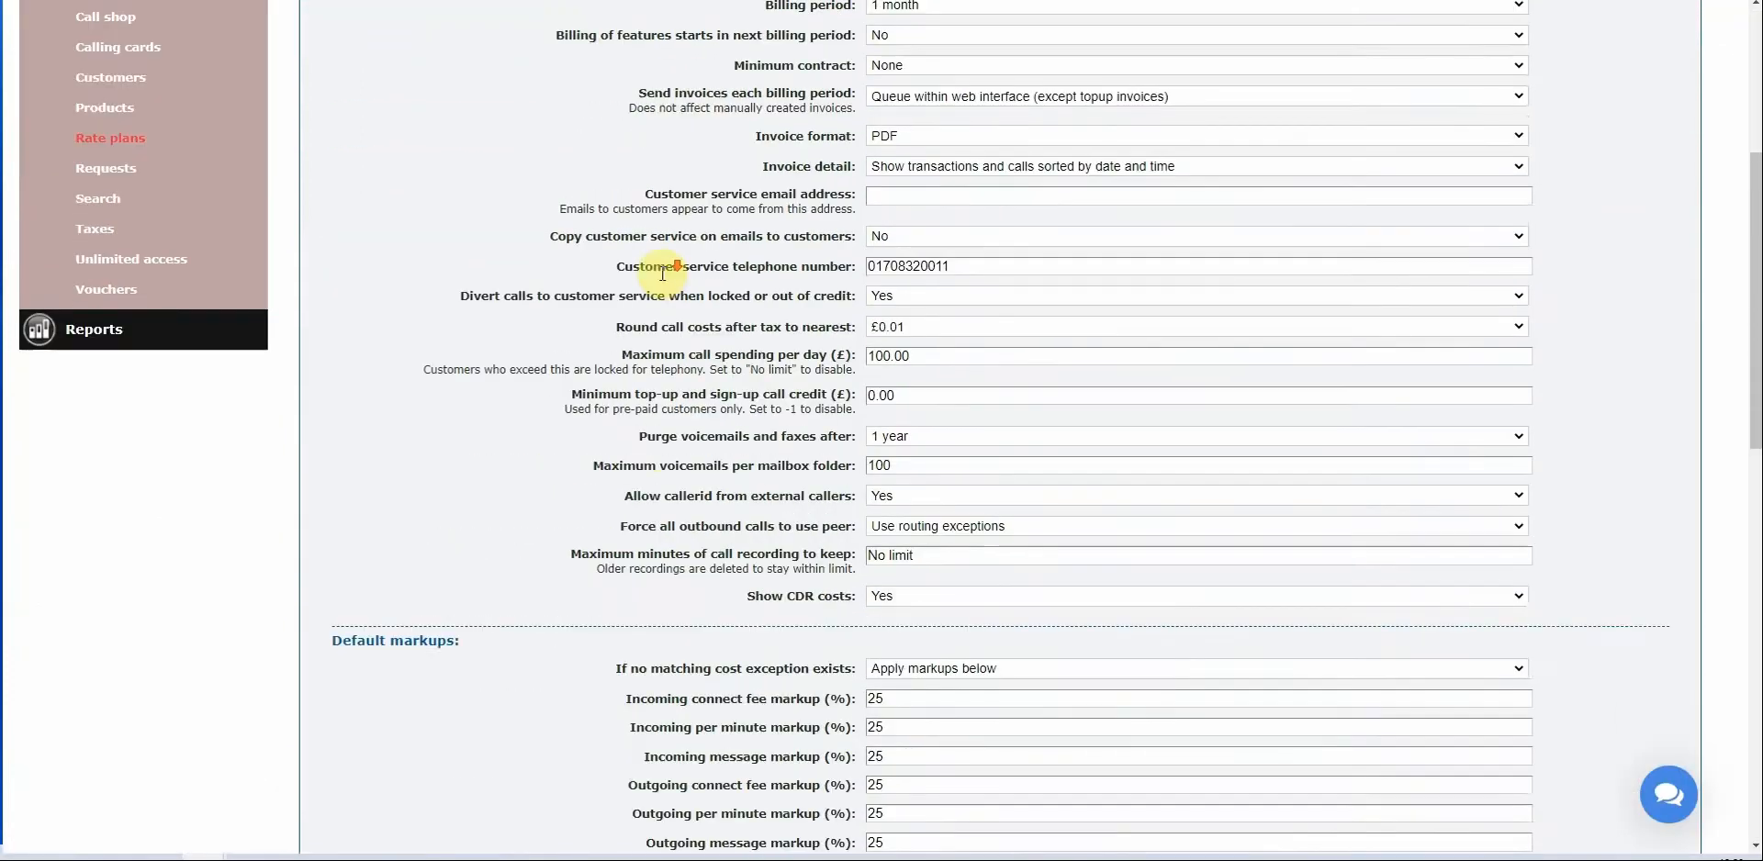
{"action": "scroll", "coordinate": [629, 292], "scroll_direction": "down", "scroll_amount": 9}
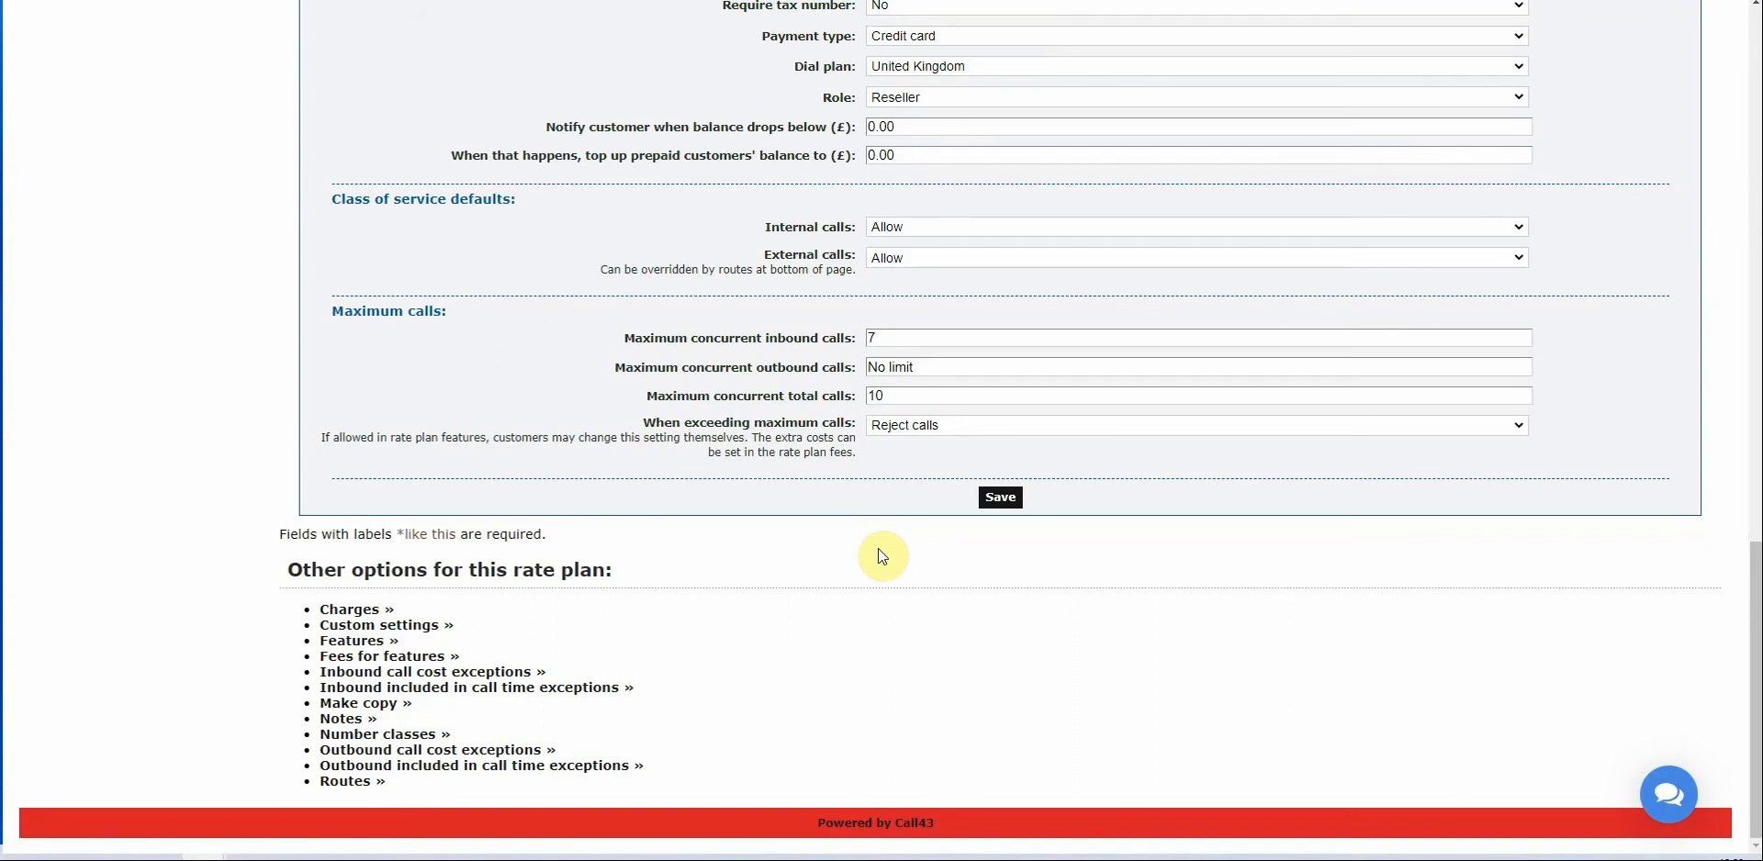
{"action": "left_click", "coordinate": [339, 615]}
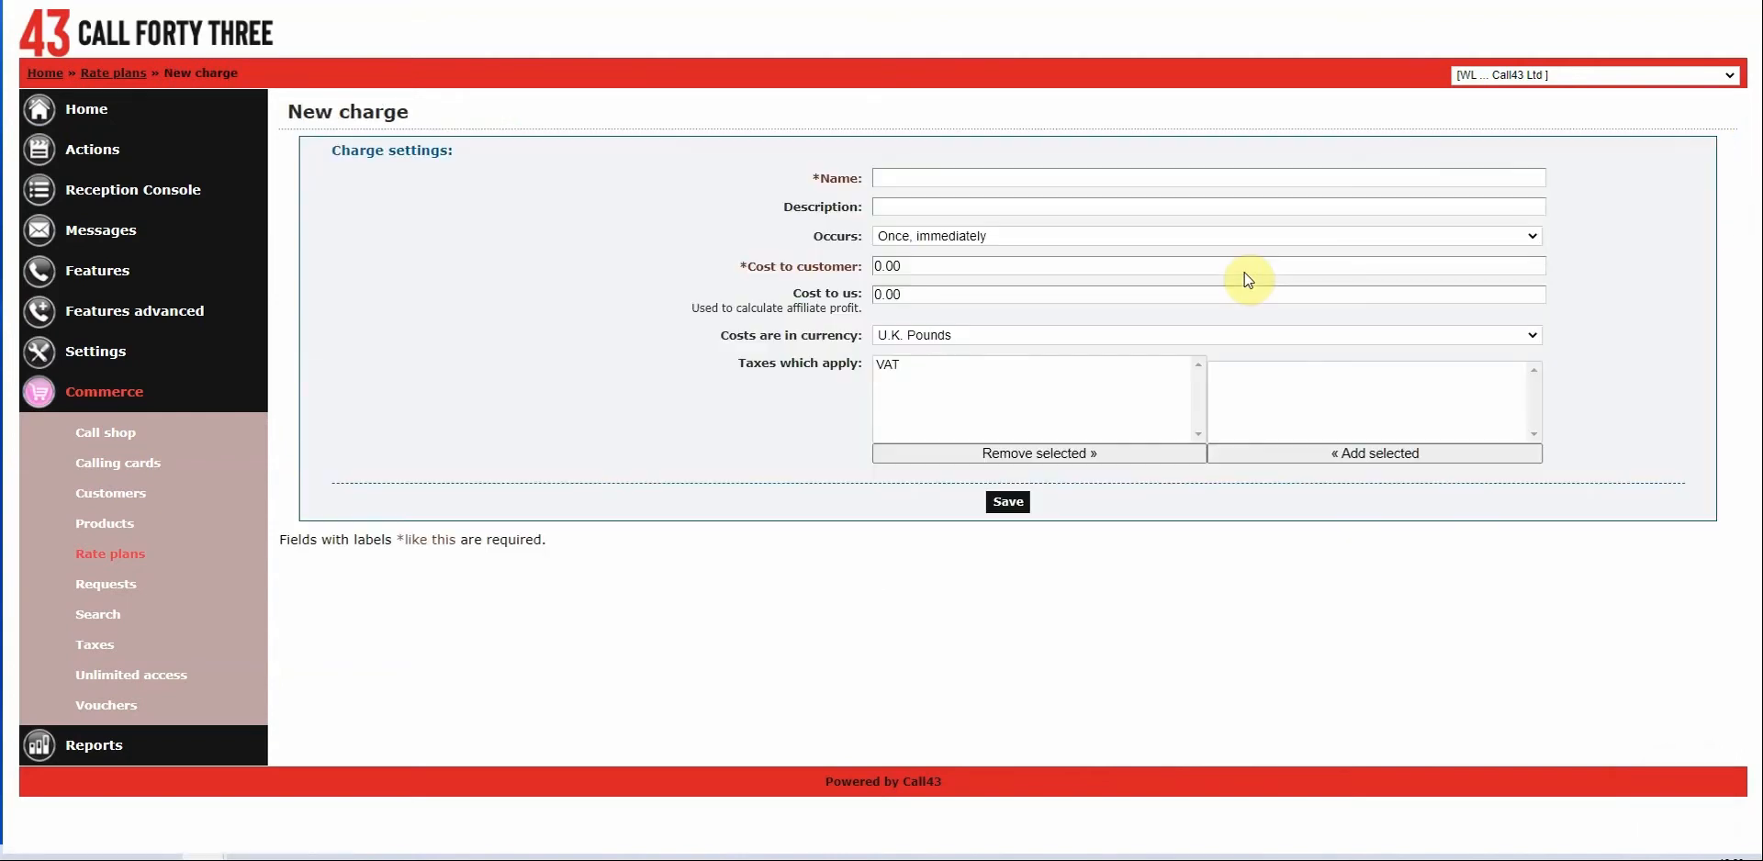
Name the new charge 'Monthly Maintenance' and open the Occurs dropdown.
{"action": "left_click", "coordinate": [942, 178]}
{"action": "type", "text": "Mai"}
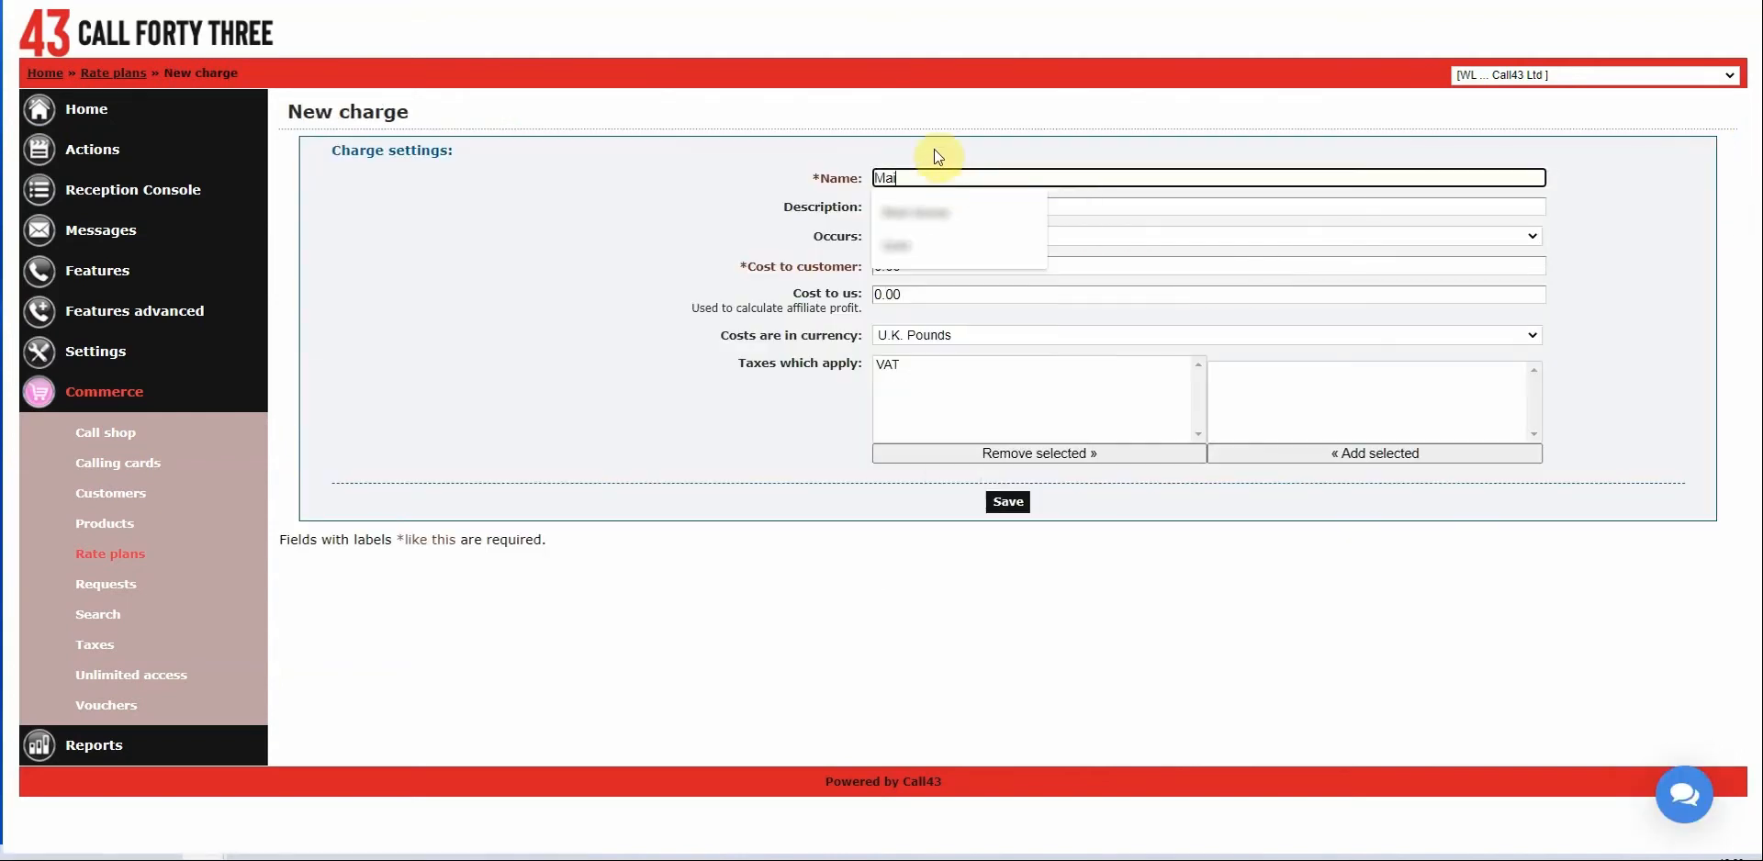
{"action": "type", "text": "ntenance"}
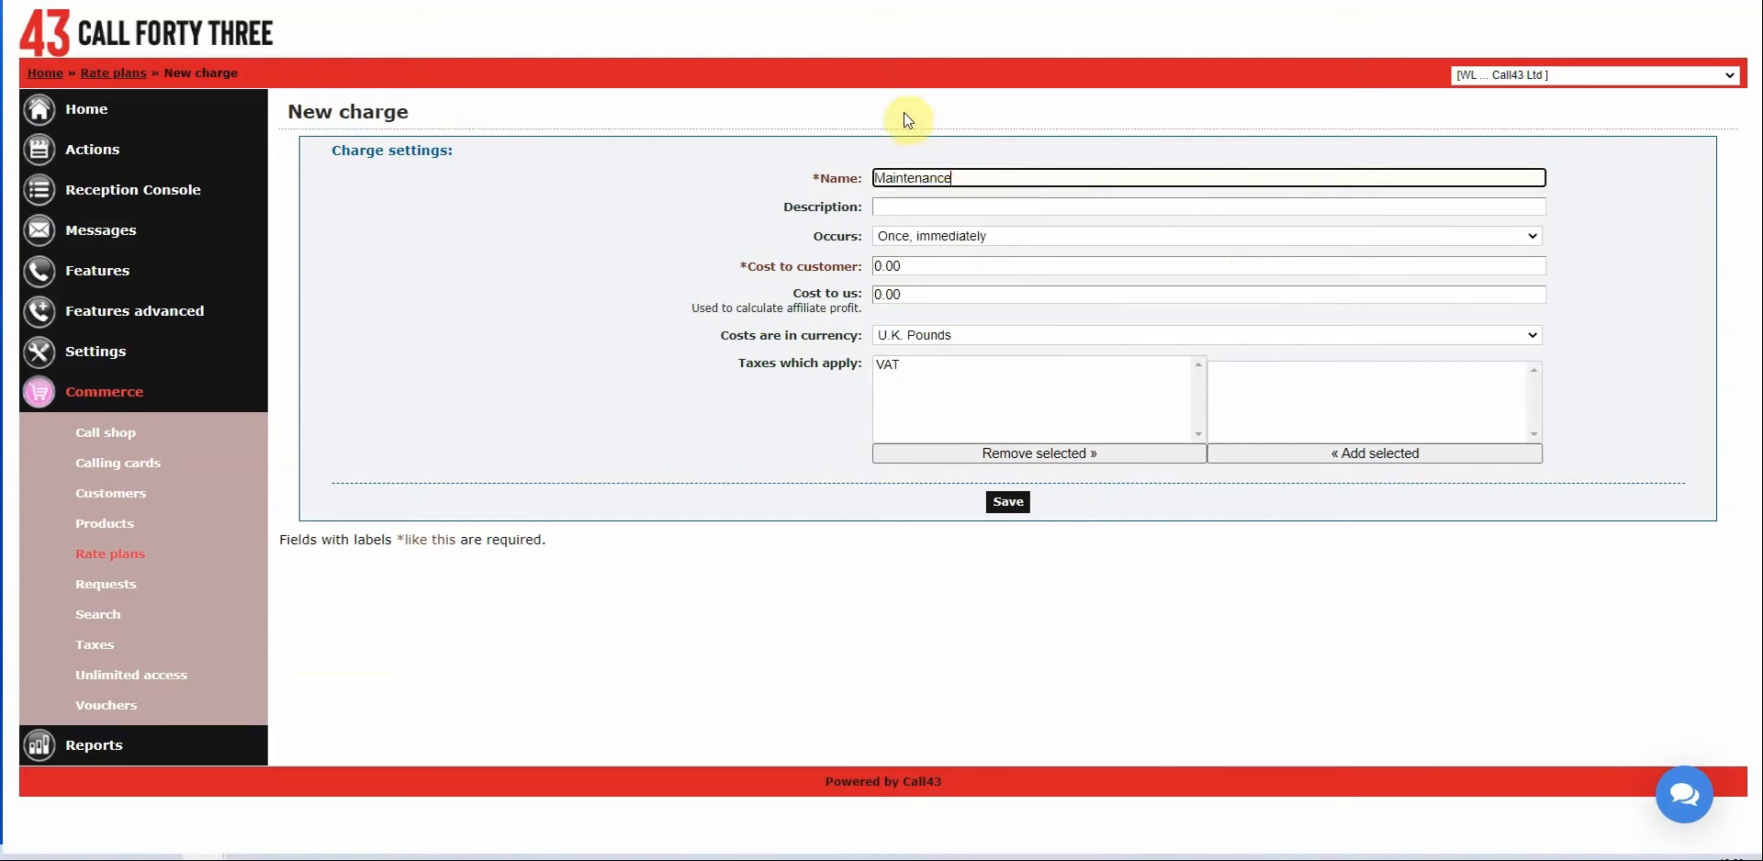
{"action": "left_click", "coordinate": [693, 179]}
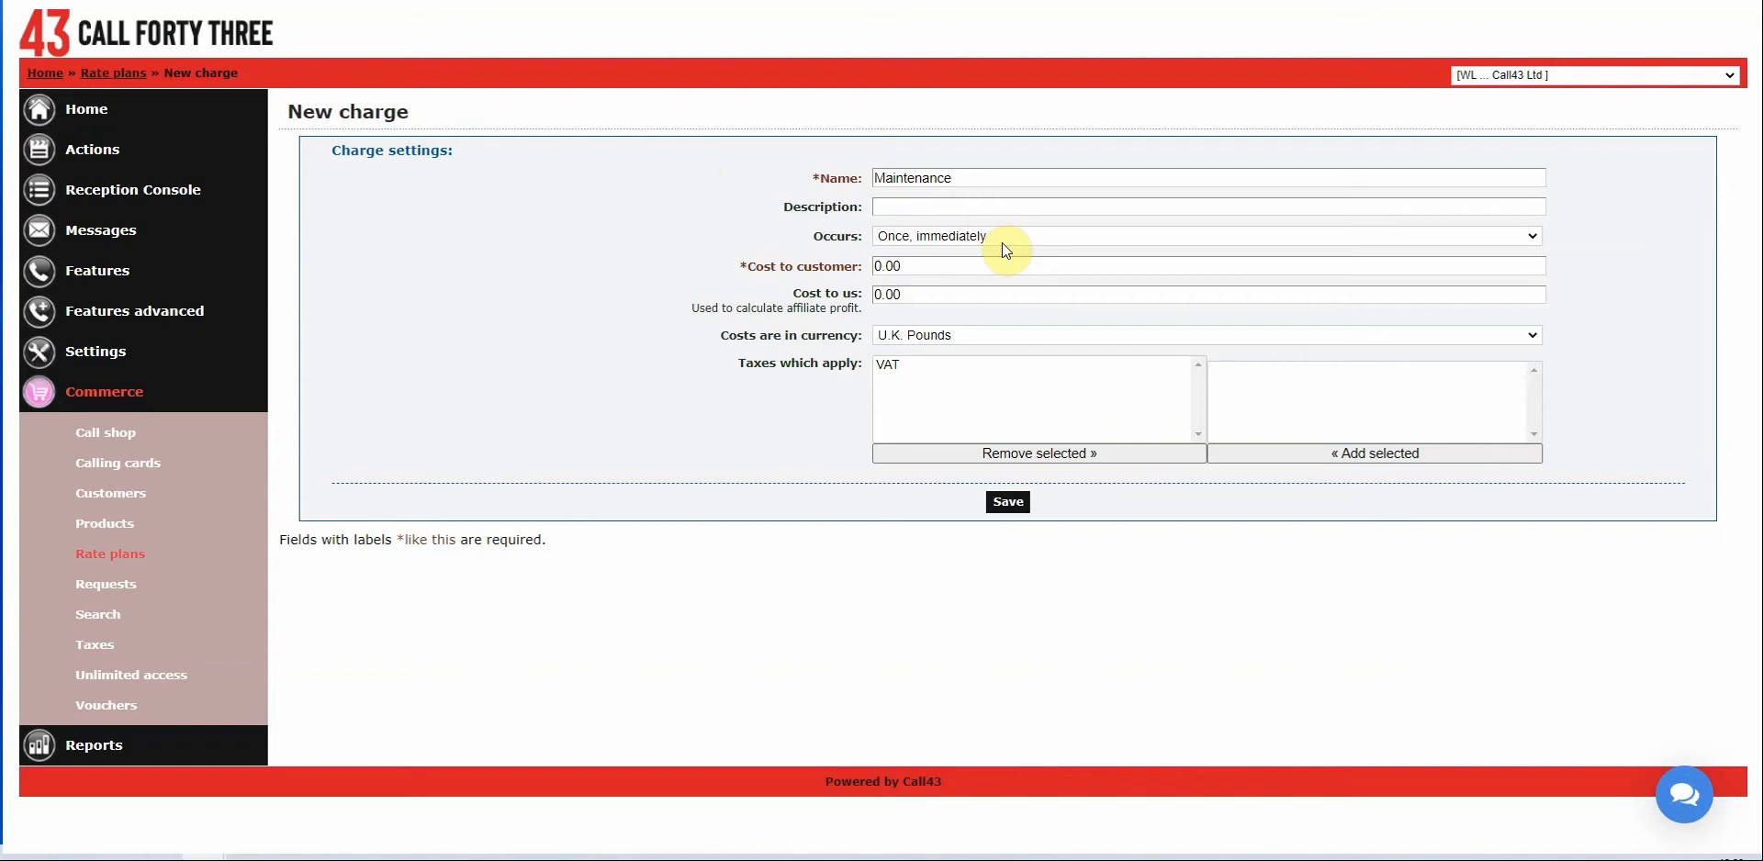
{"action": "left_click", "coordinate": [874, 176]}
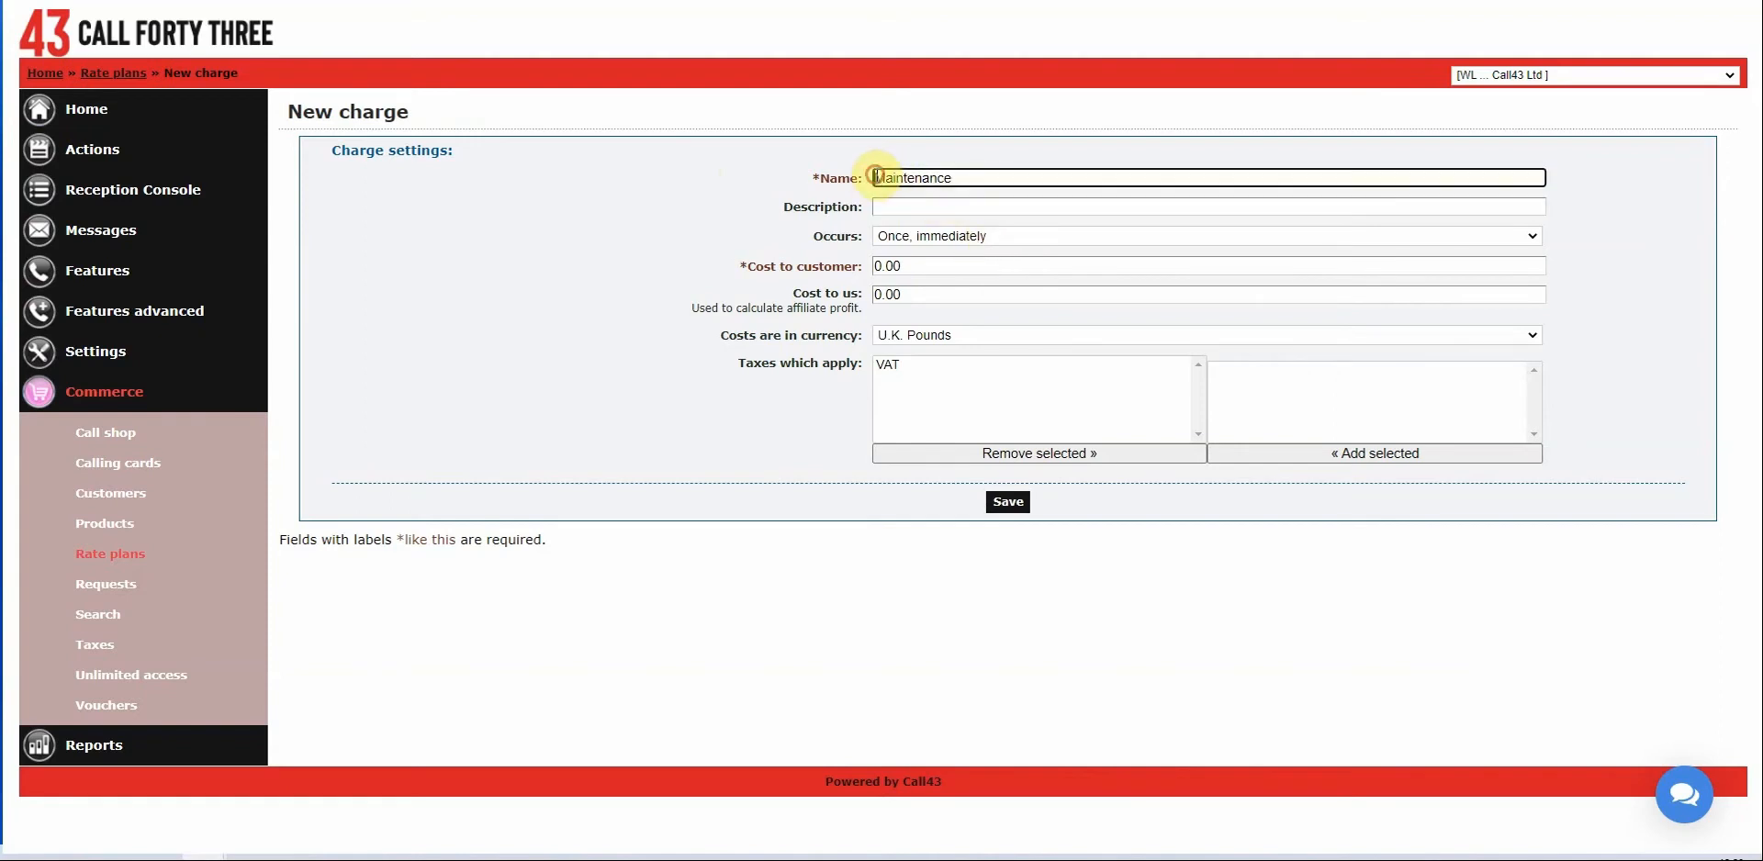
{"action": "type", "text": "MOnthly"}
{"action": "key", "text": "Left"}
{"action": "key", "text": "Left"}
{"action": "key", "text": "Left"}
{"action": "key", "text": "Left"}
{"action": "key", "text": "Left"}
{"action": "key", "text": "Left"}
{"action": "key", "text": "BackSpace"}
{"action": "type", "text": "o"}
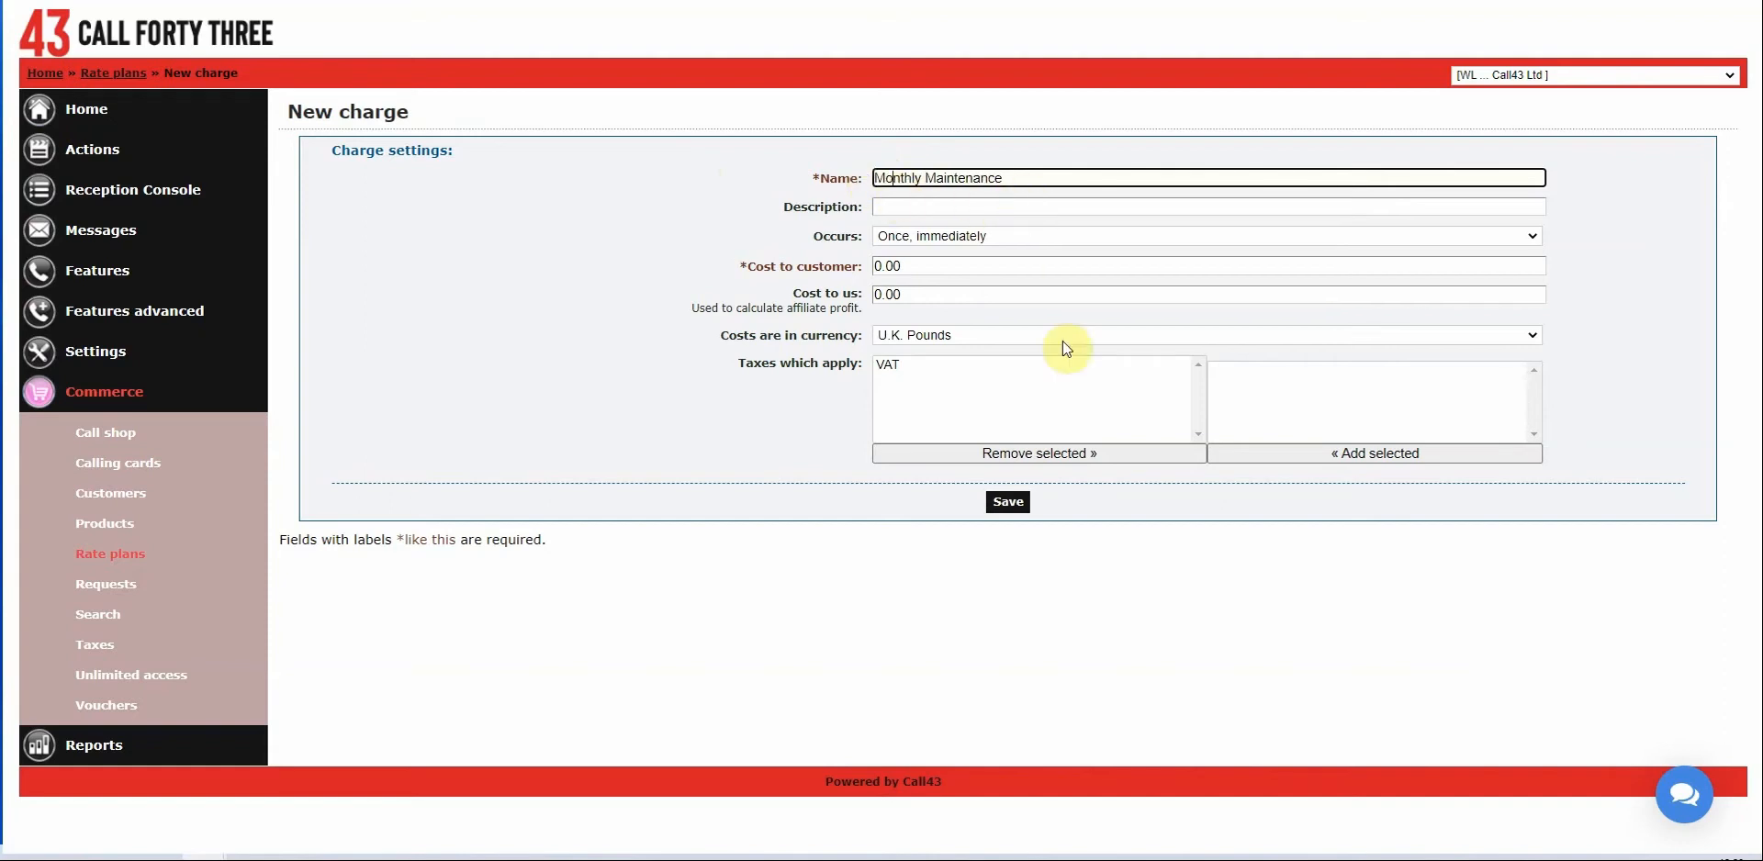
{"action": "left_click", "coordinate": [971, 238]}
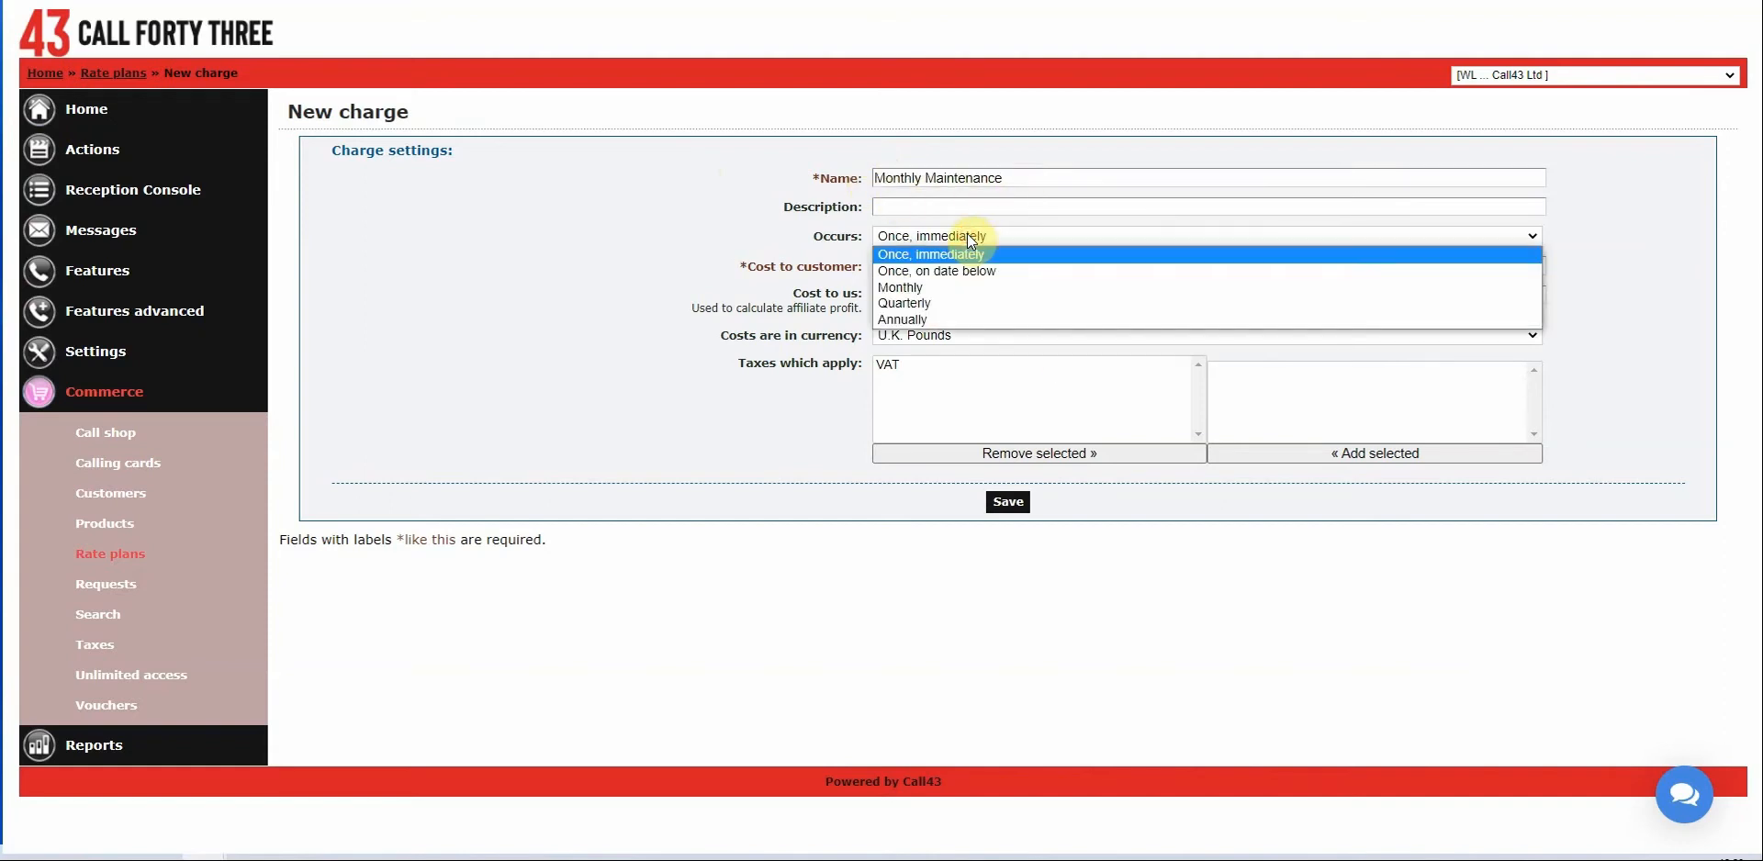
Make the charge occur Monthly, end in 2099, and take a pro-rata payment now (Yes).
{"action": "left_click", "coordinate": [922, 289]}
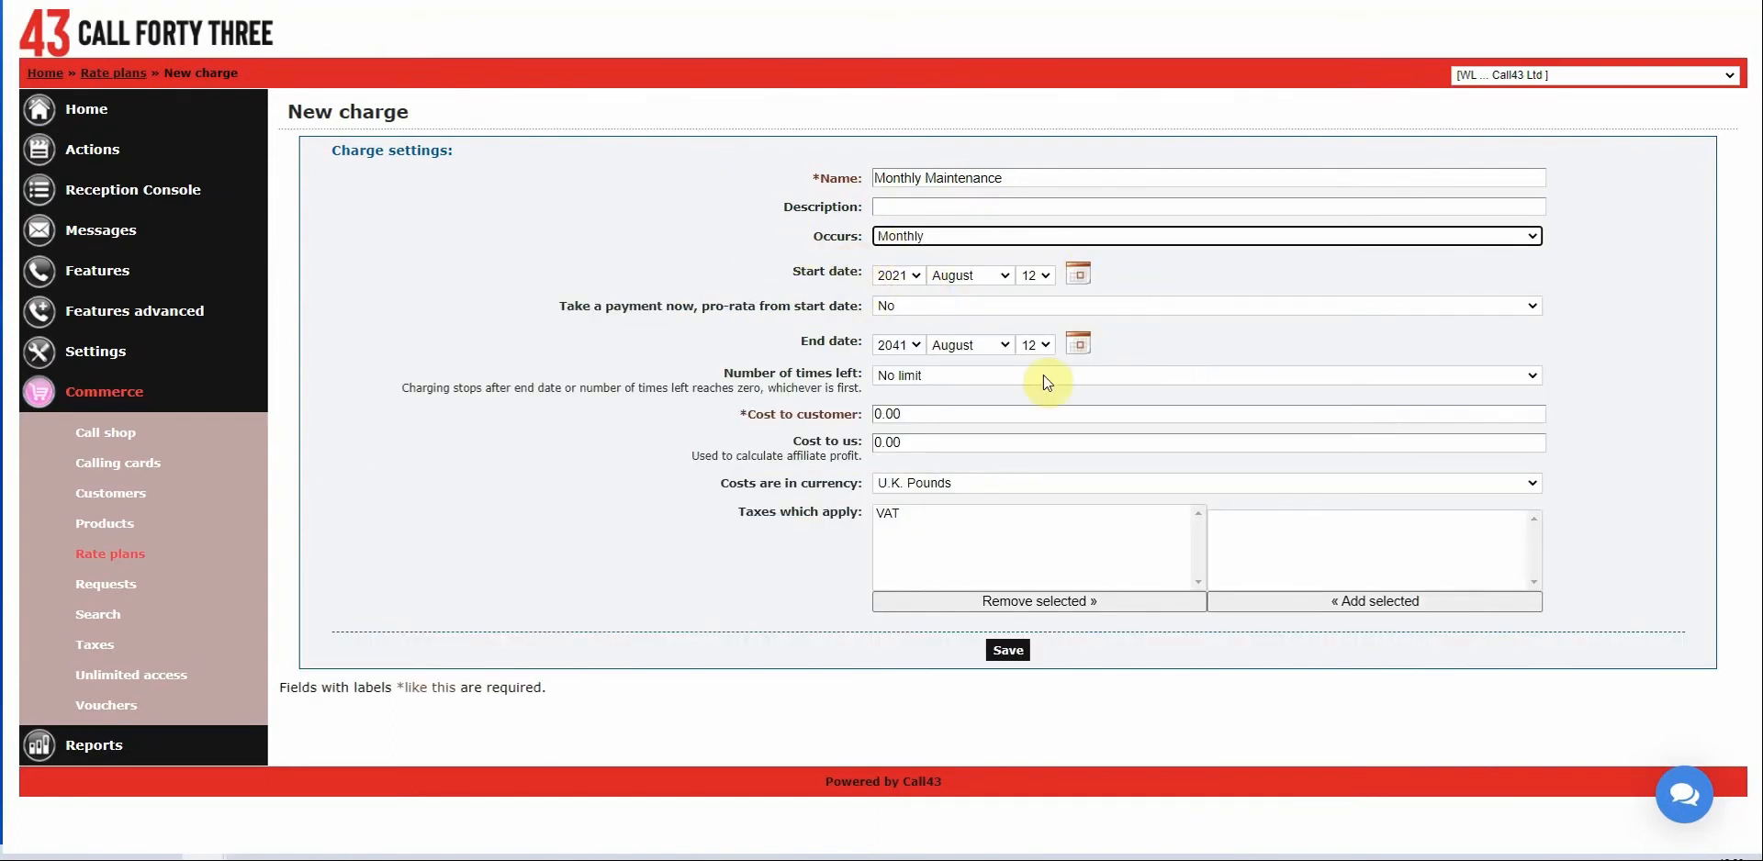
{"action": "left_click", "coordinate": [915, 345]}
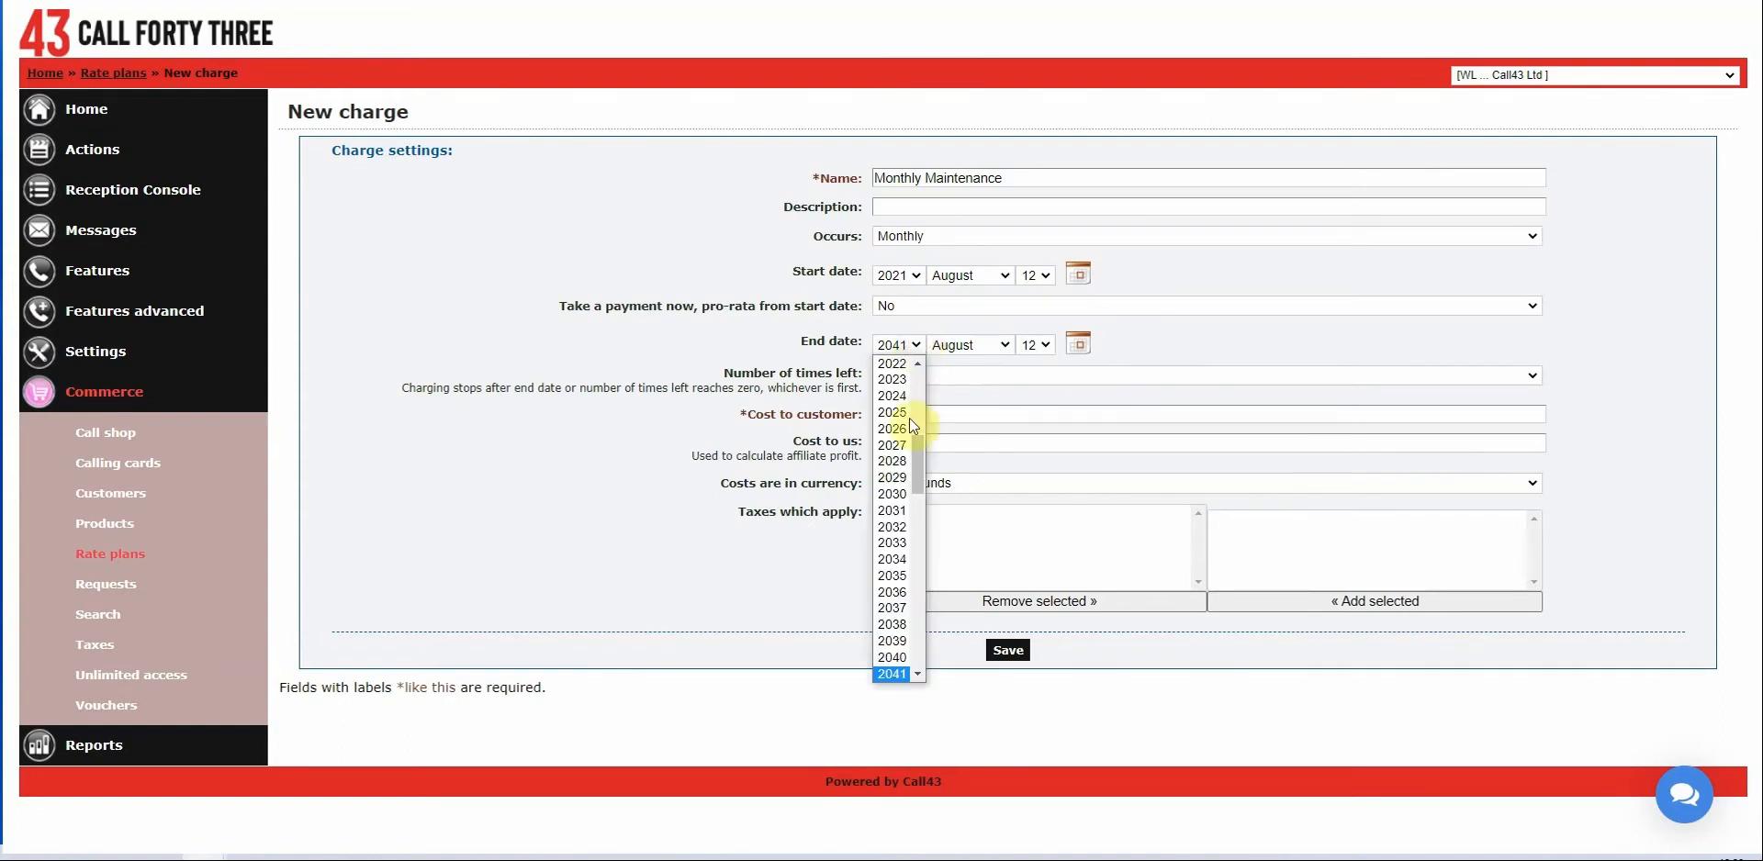
{"action": "left_click_drag", "start_coordinate": [918, 475], "coordinate": [921, 682]}
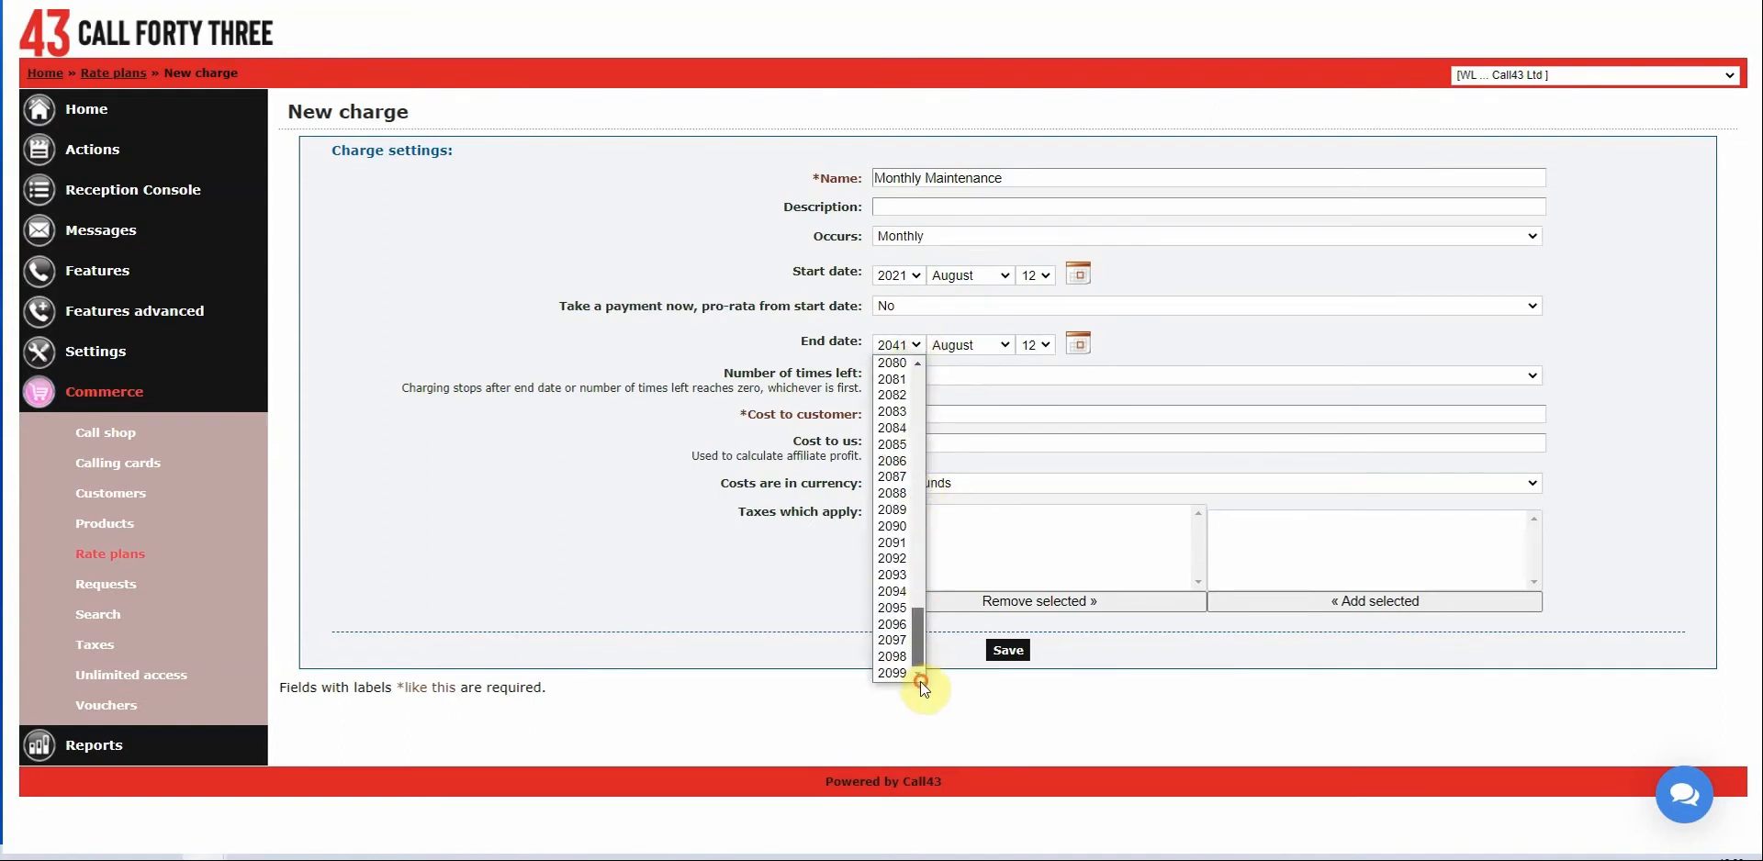
{"action": "left_click", "coordinate": [897, 673]}
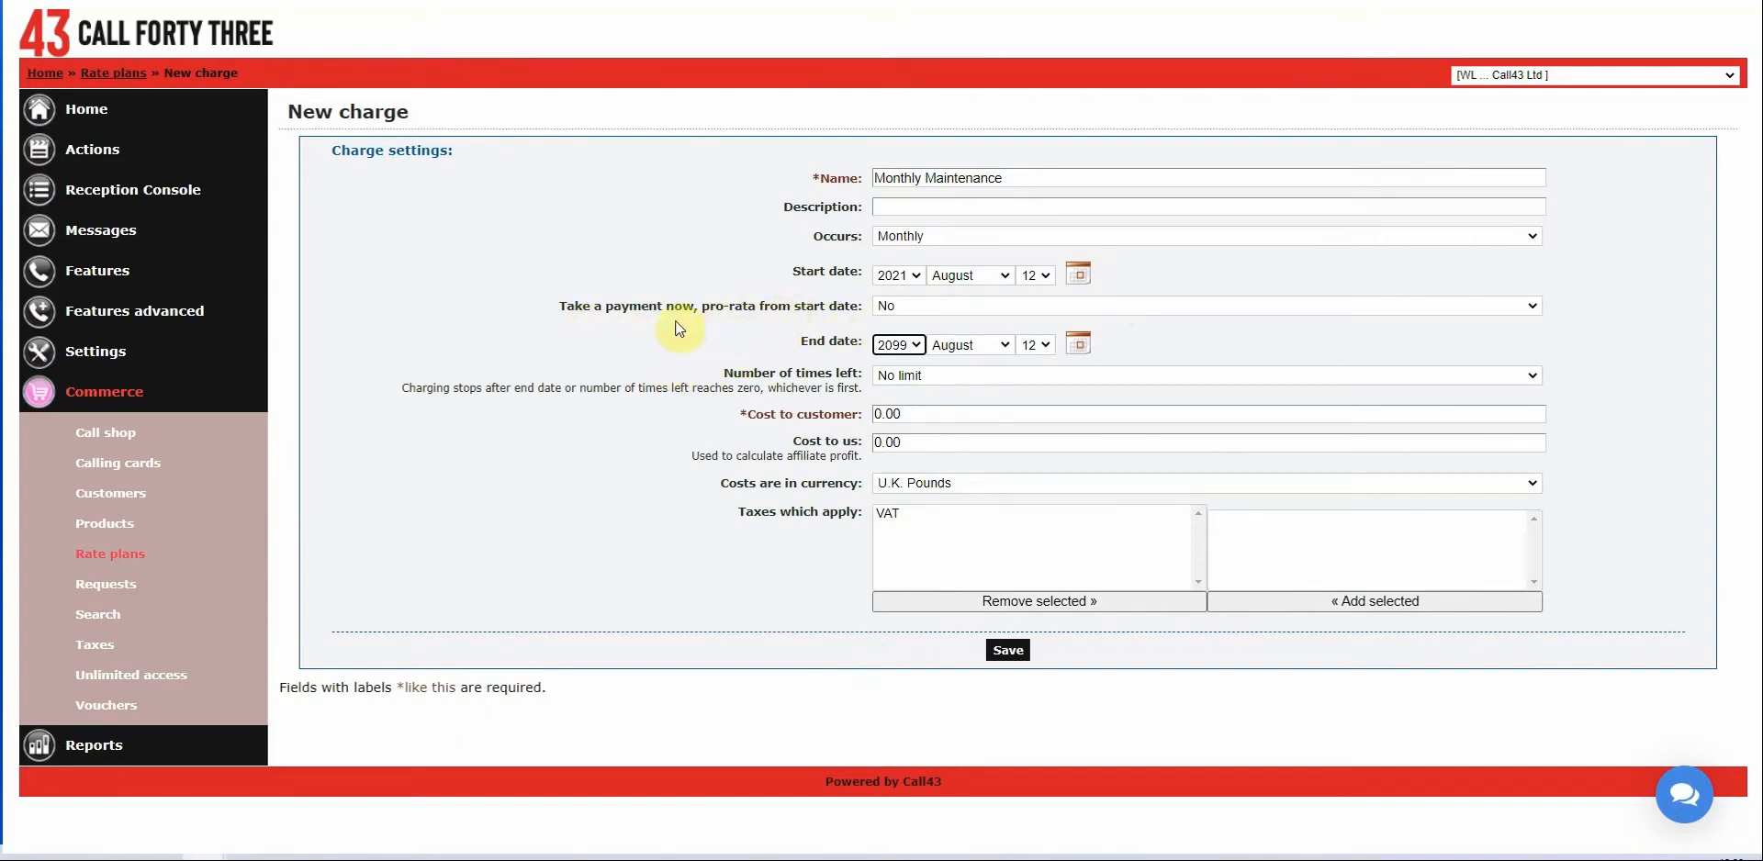
{"action": "left_click_drag", "start_coordinate": [561, 315], "coordinate": [865, 310]}
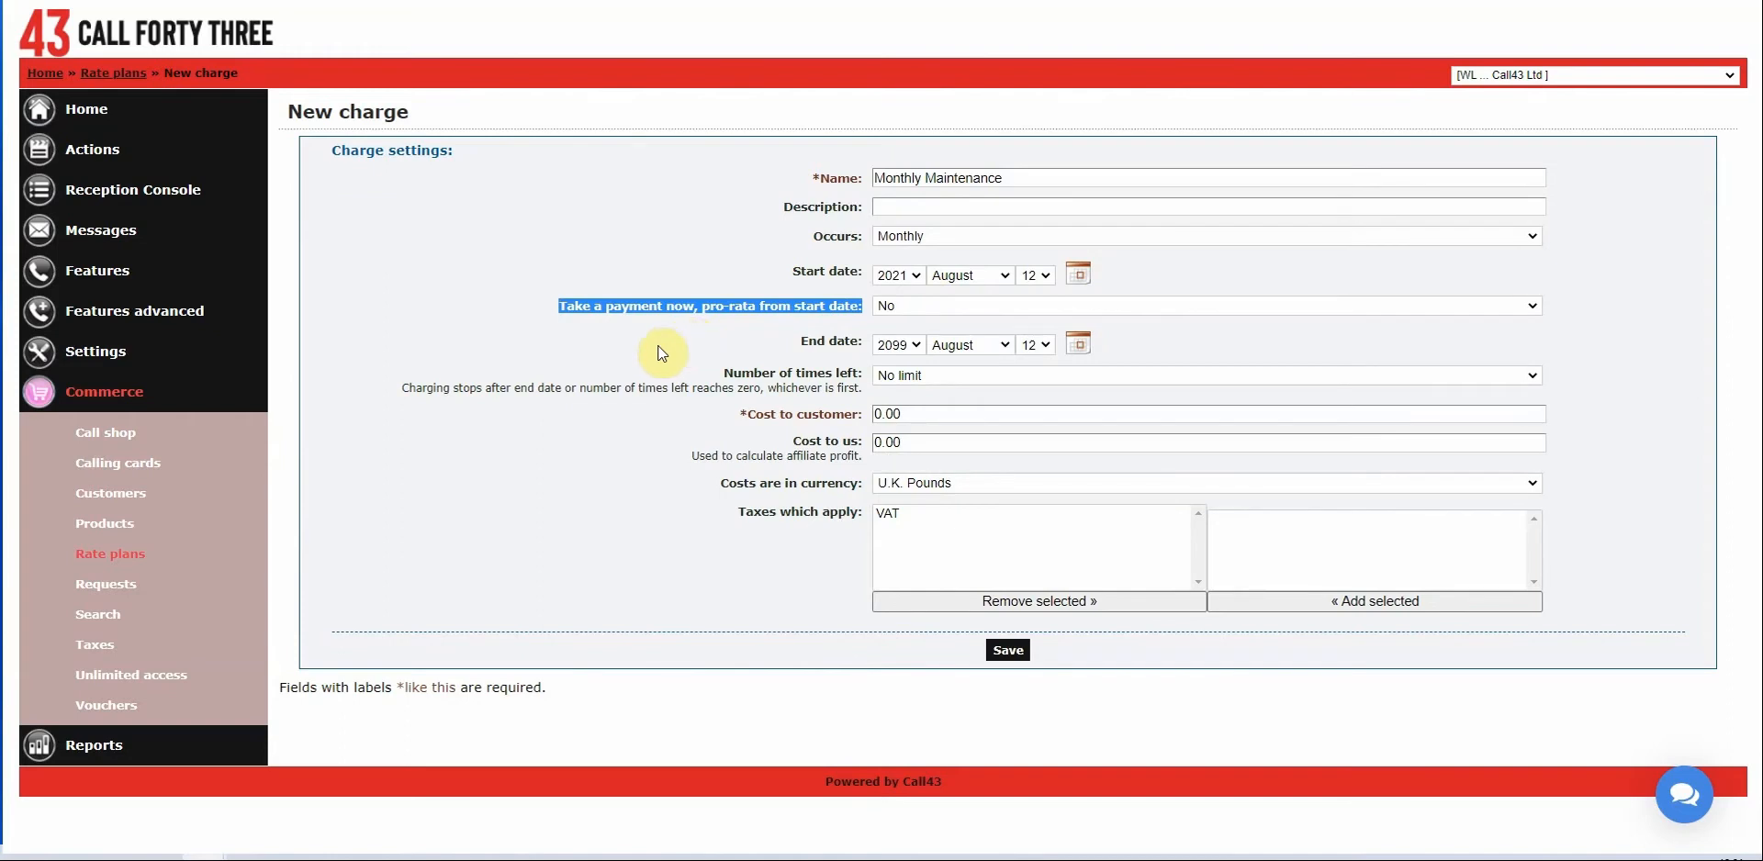
{"action": "left_click", "coordinate": [924, 305]}
{"action": "left_click", "coordinate": [923, 321]}
{"action": "left_click", "coordinate": [780, 344]}
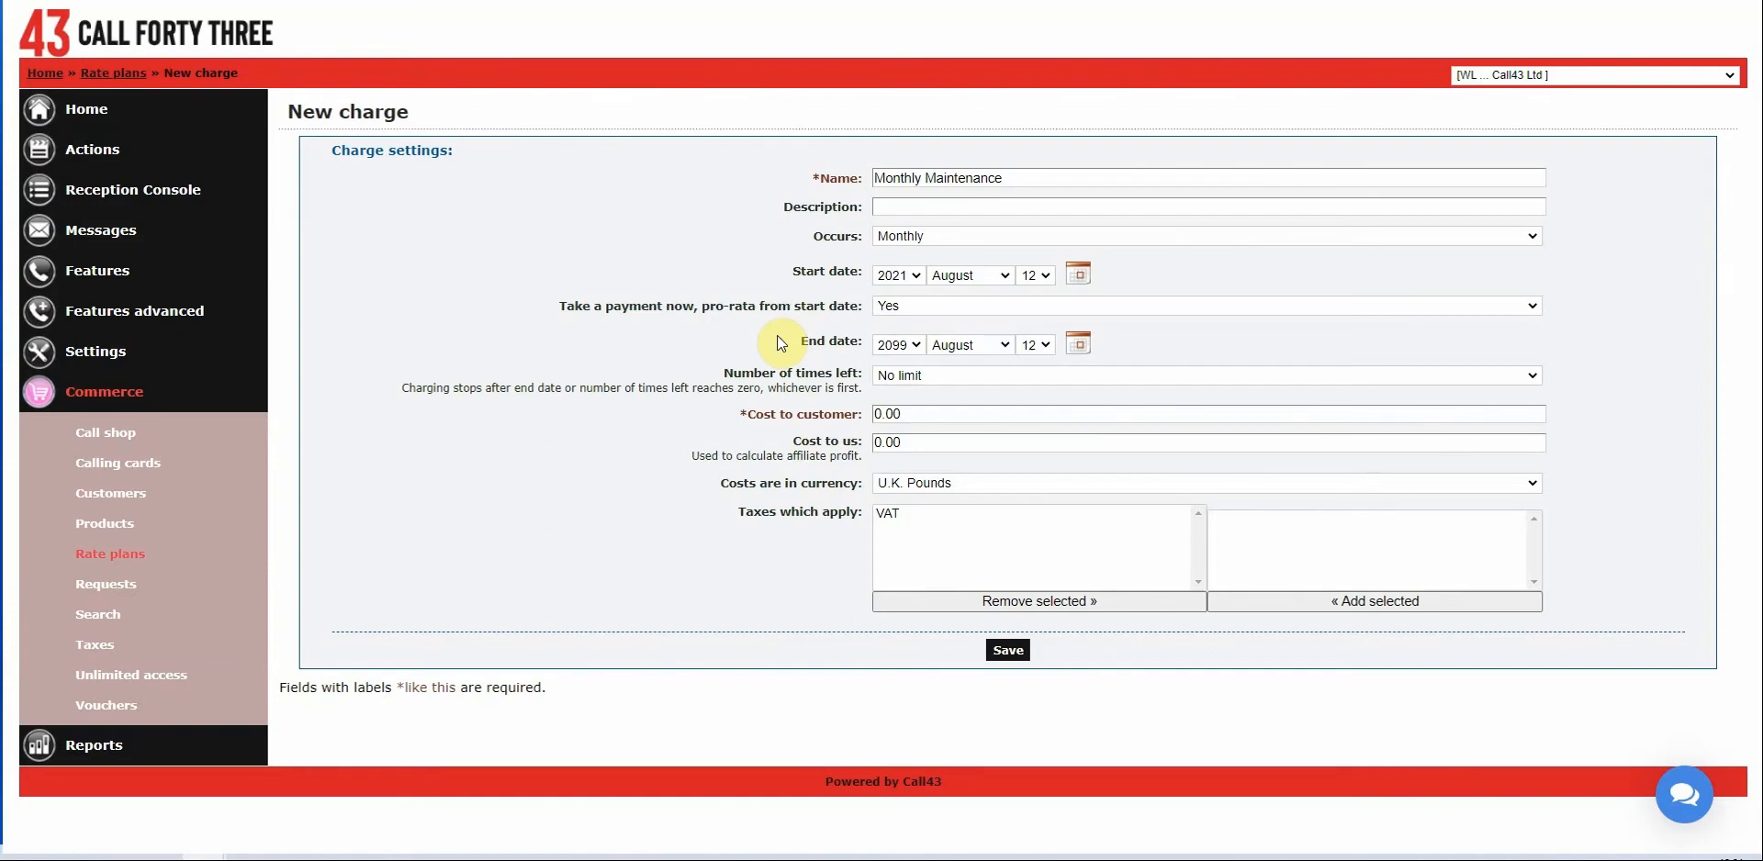
Enter 38.50 as cost to customer and 28.50 as cost to us, then save the charge.
{"action": "left_click", "coordinate": [935, 419]}
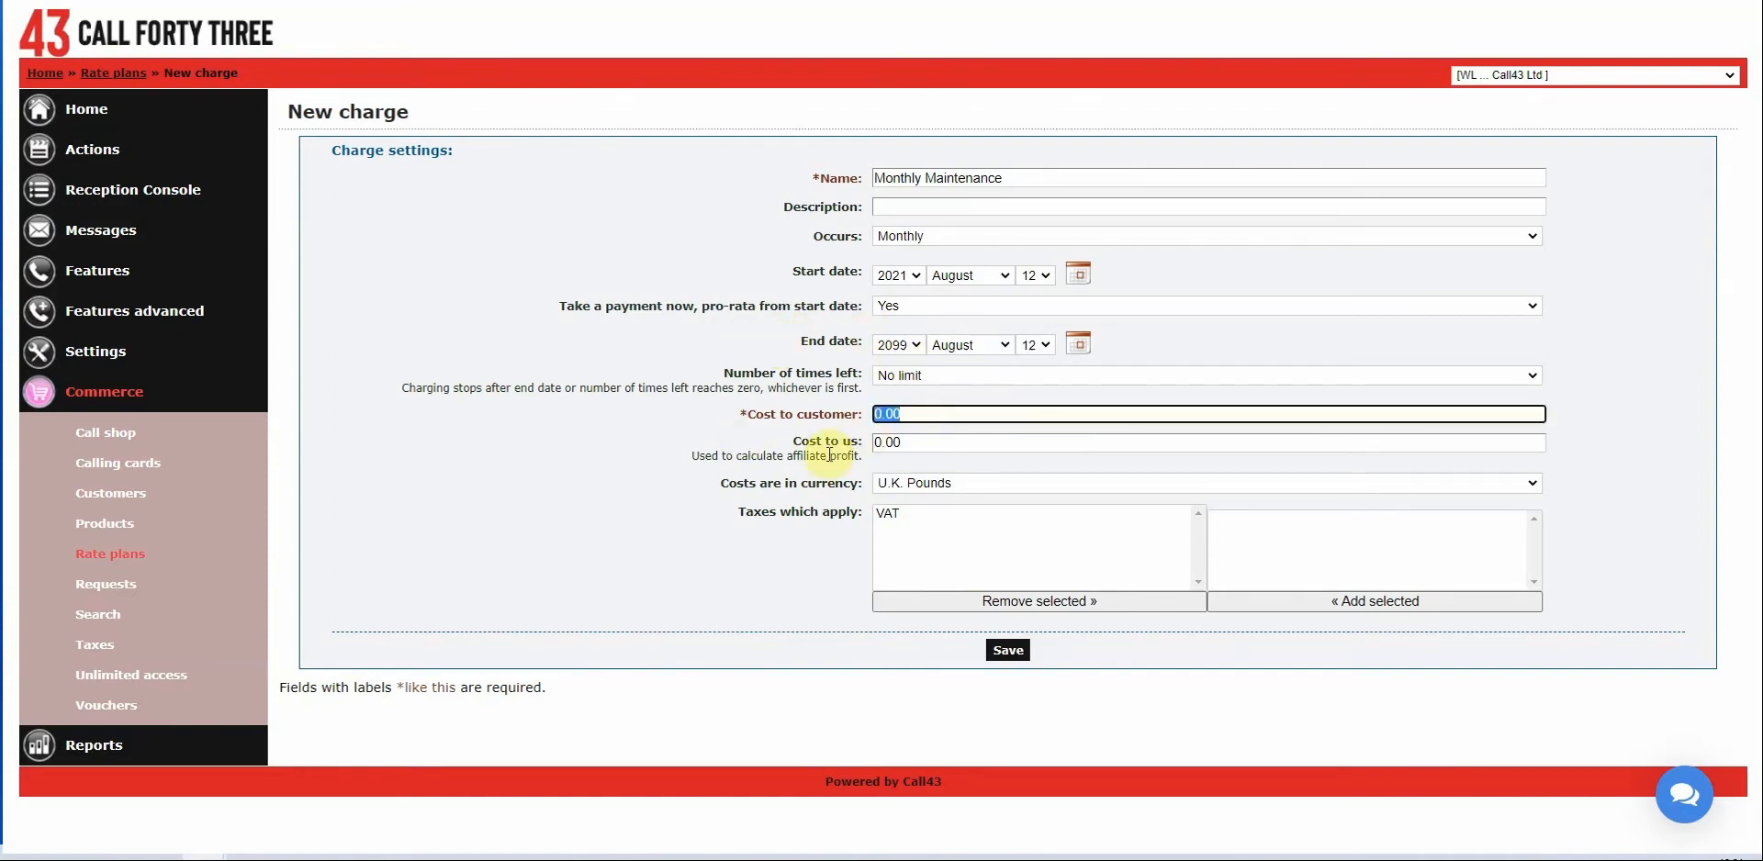
{"action": "type", "text": "38.50"}
{"action": "key", "text": "Tab"}
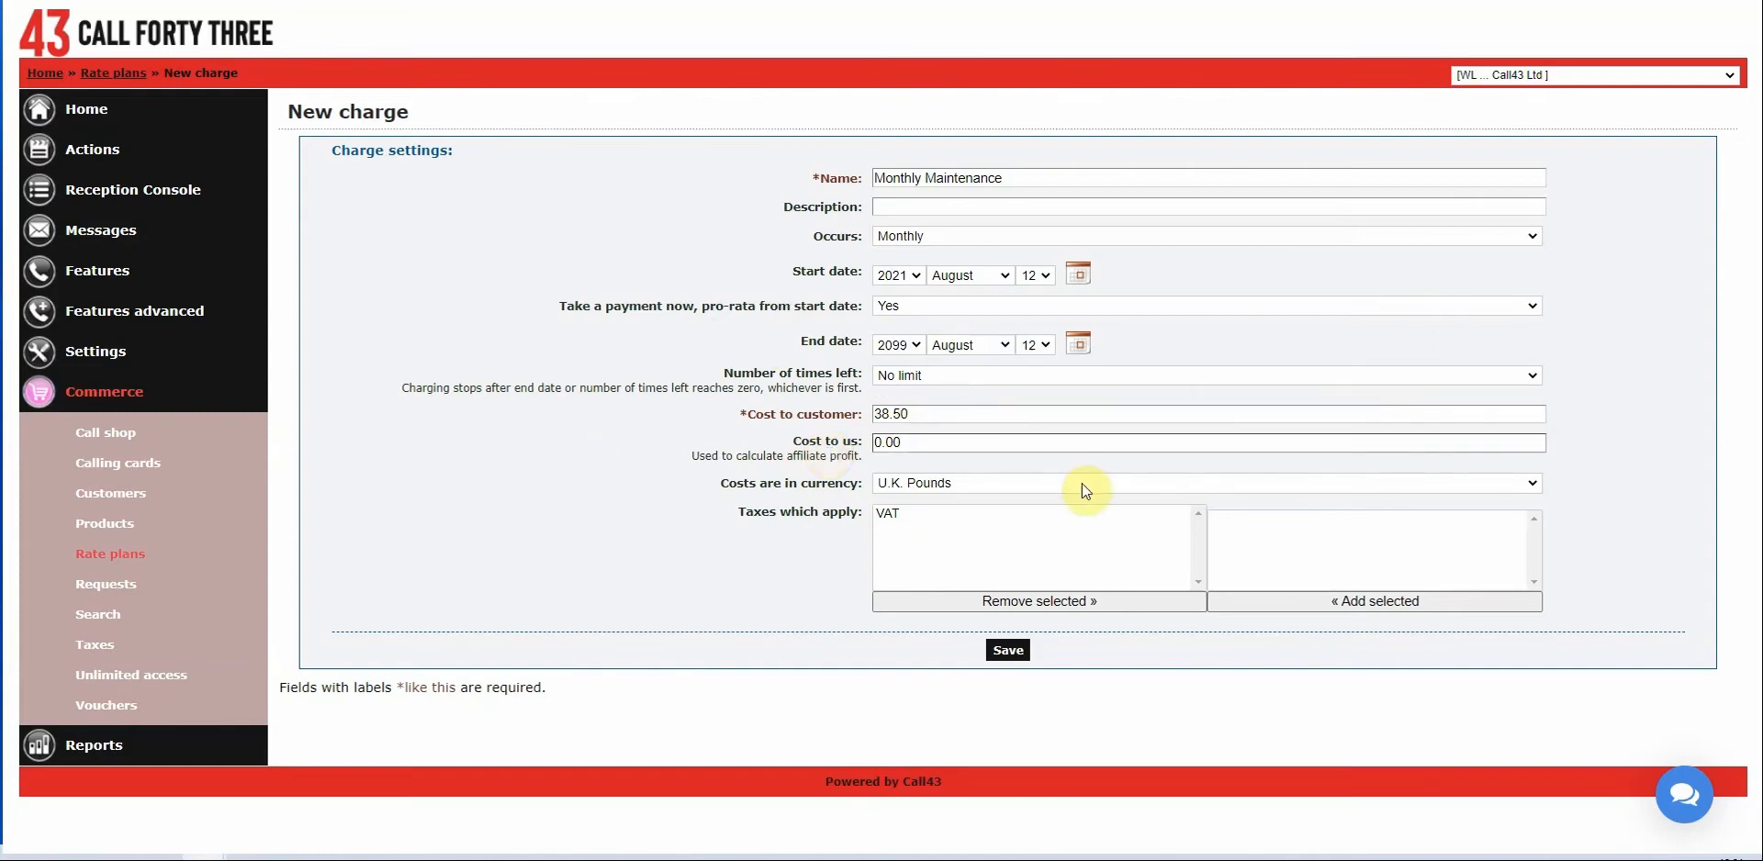
{"action": "left_click", "coordinate": [935, 442]}
{"action": "left_click_drag", "start_coordinate": [934, 442], "coordinate": [853, 440]}
{"action": "type", "text": "28.50"}
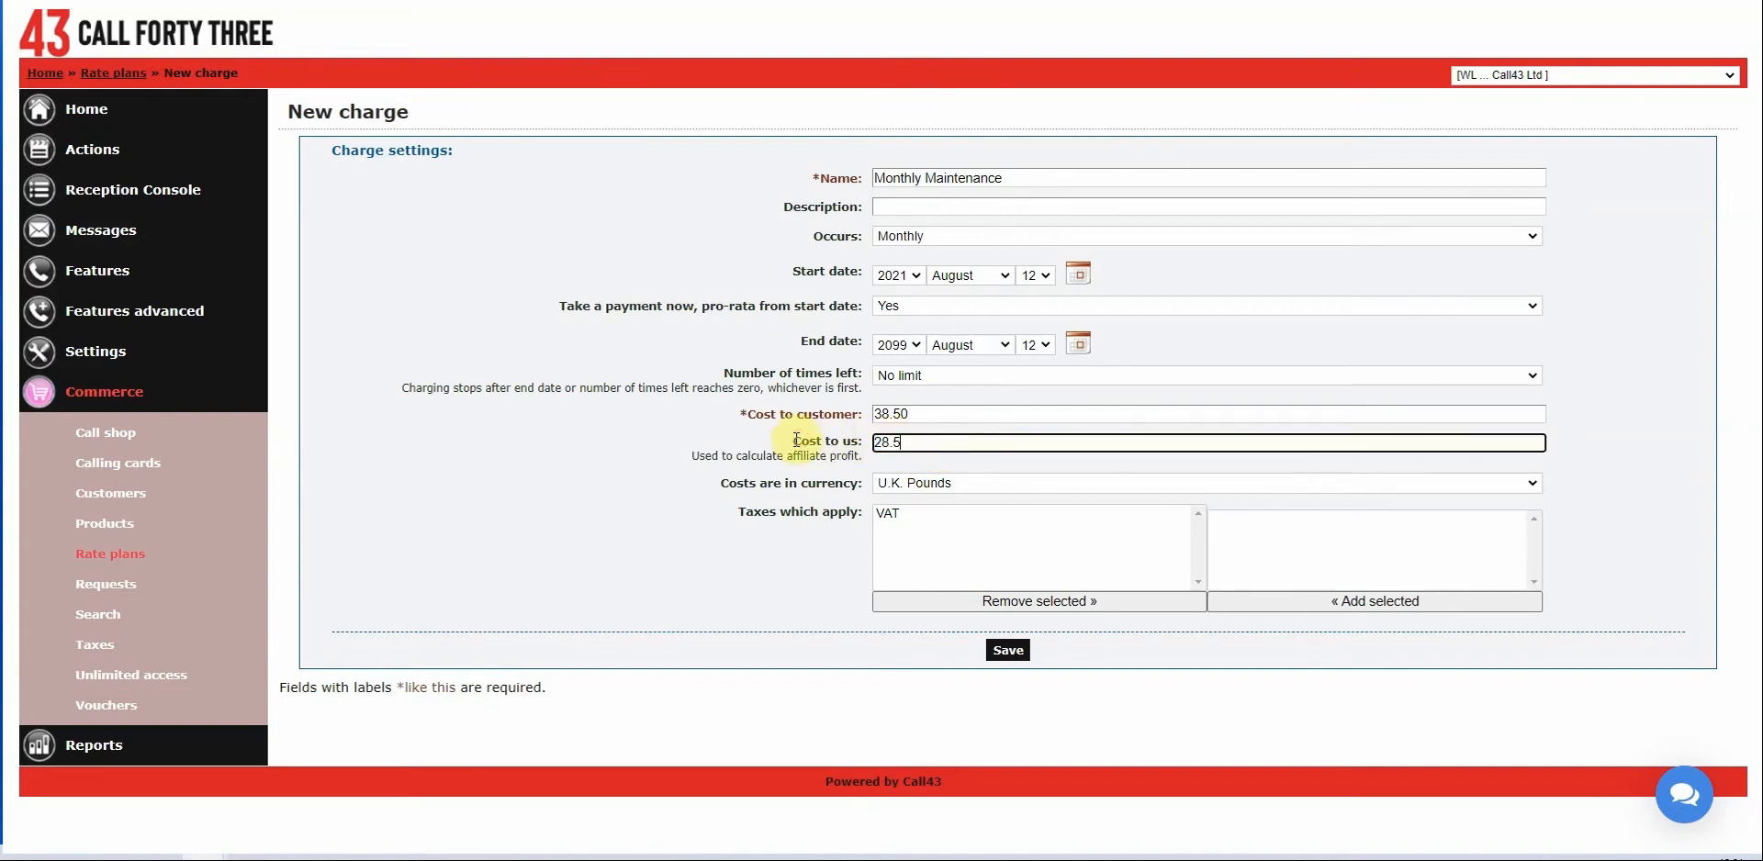
{"action": "left_click", "coordinate": [771, 429]}
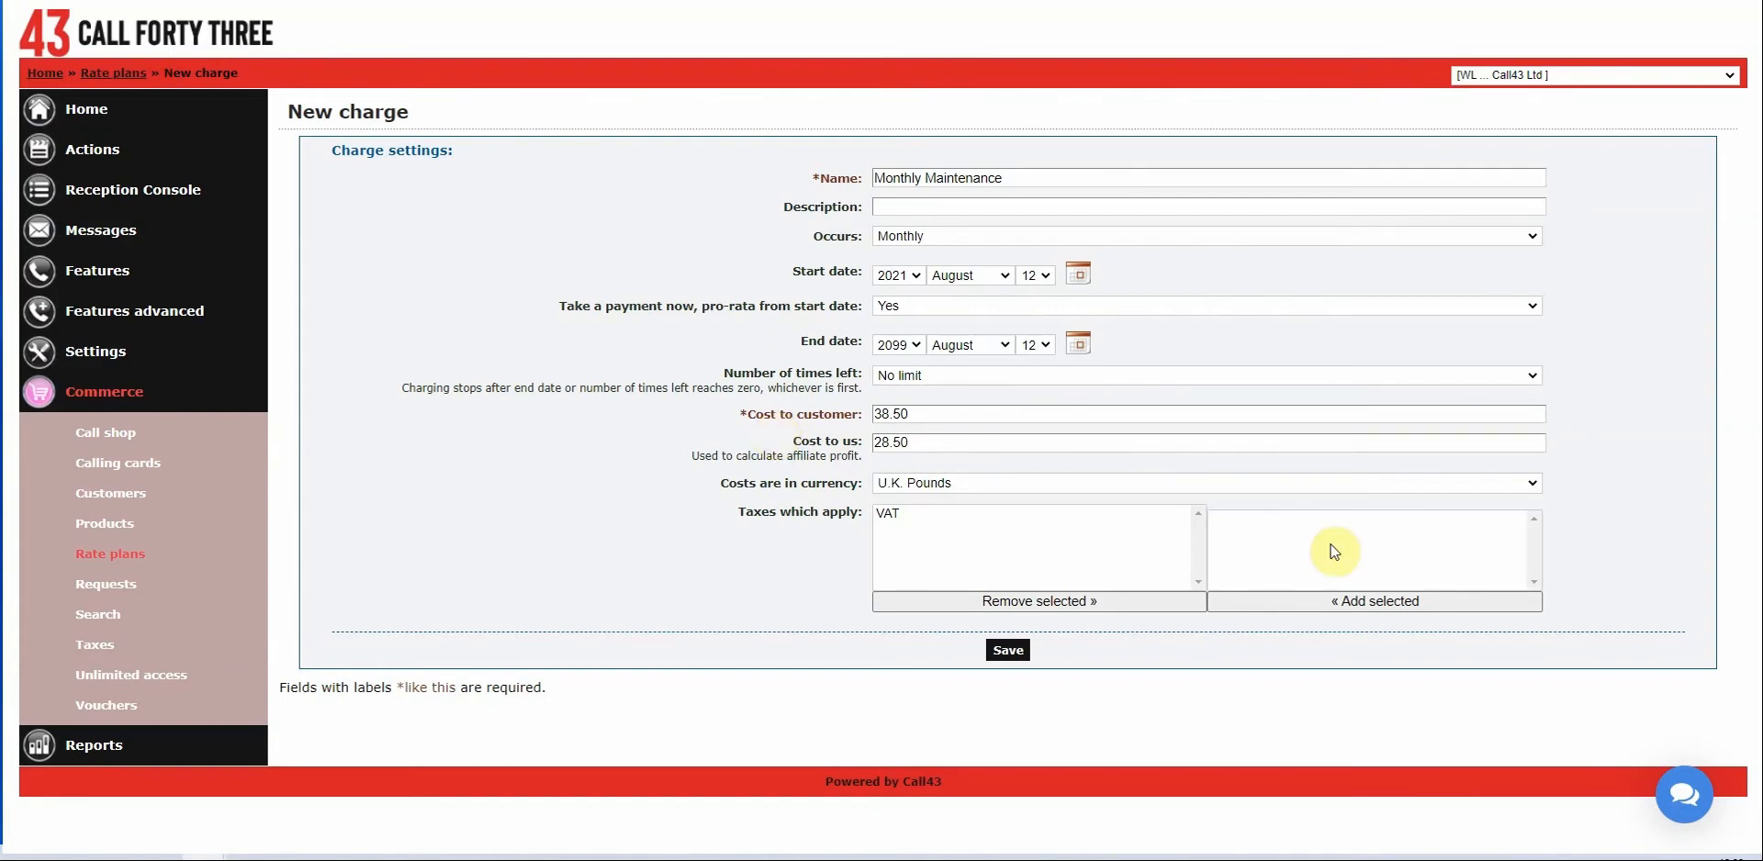
{"action": "left_click", "coordinate": [1010, 652]}
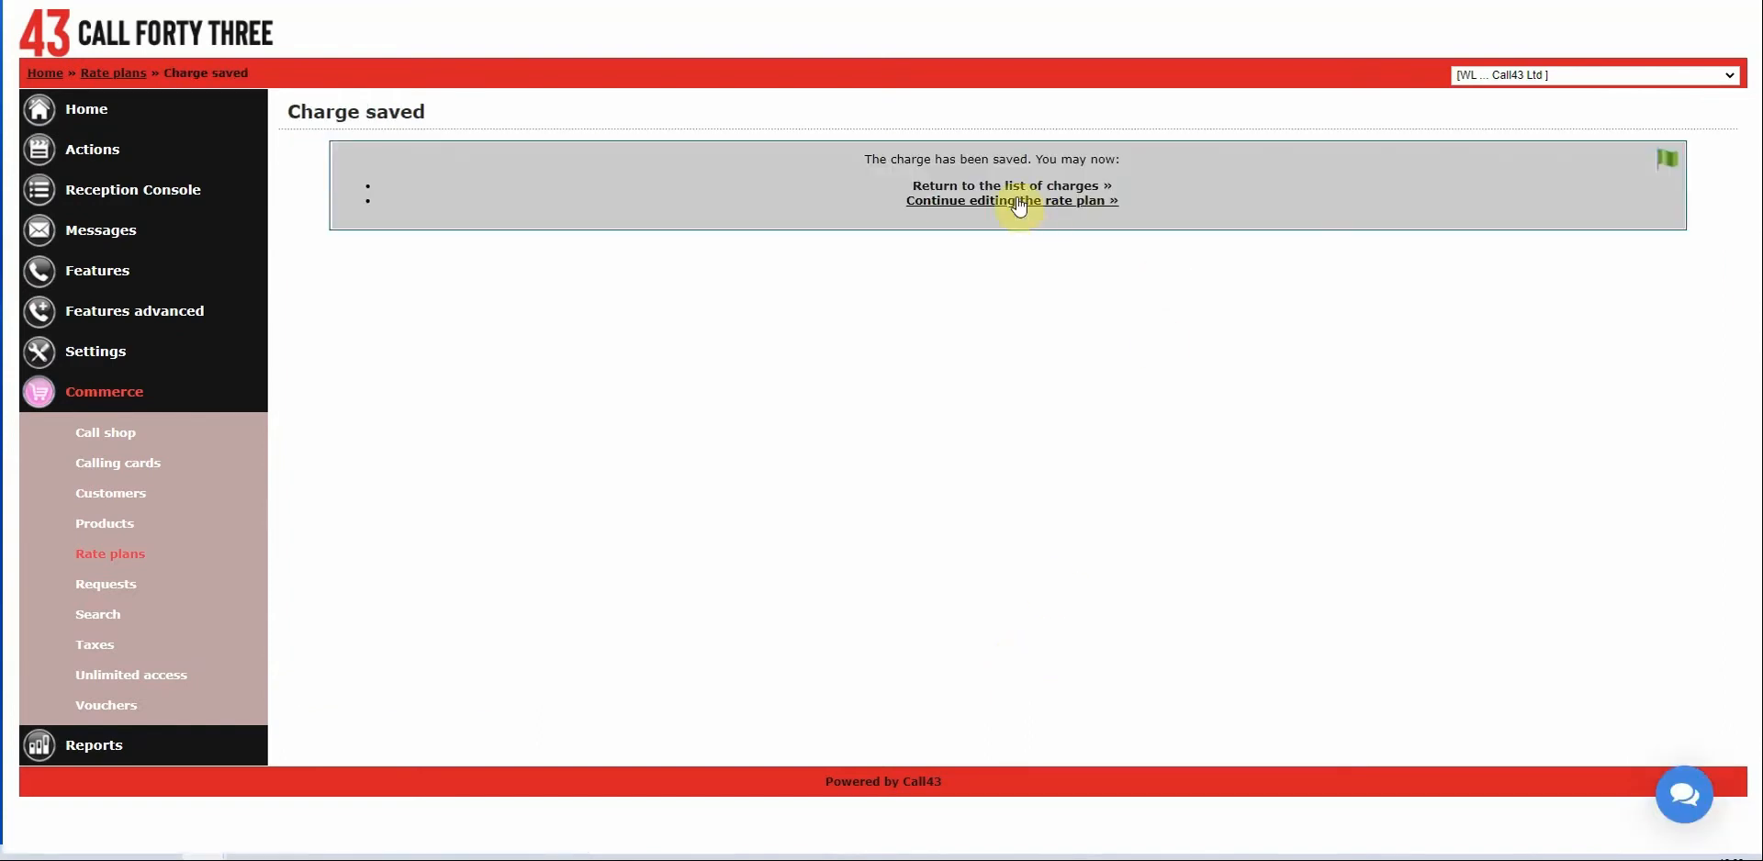
{"action": "left_click", "coordinate": [1003, 185]}
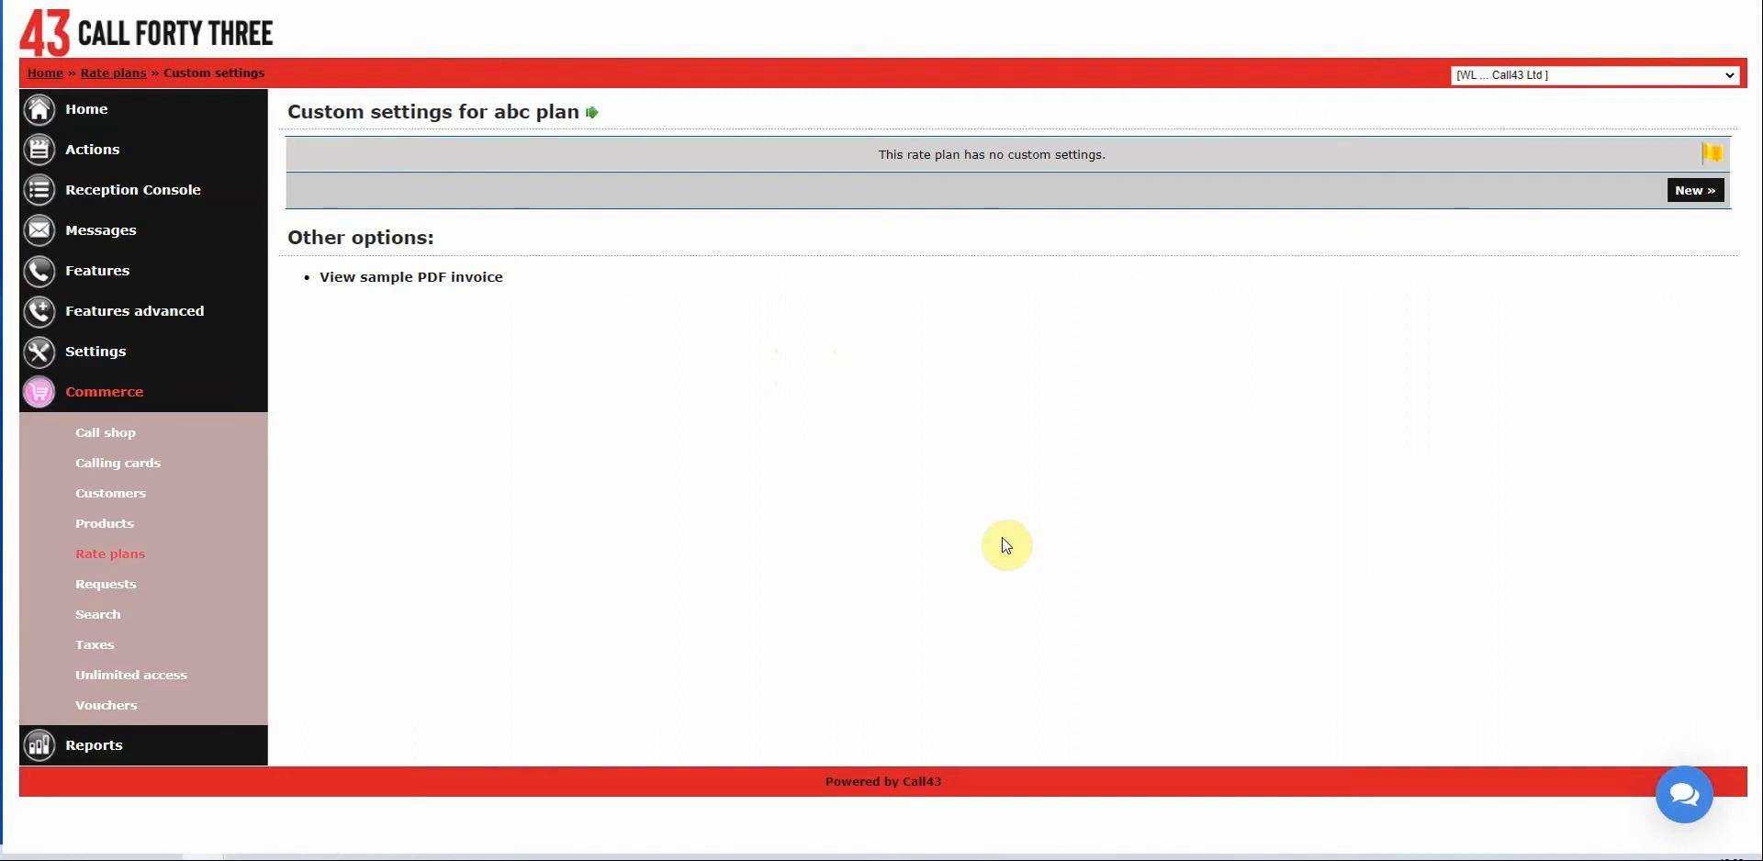
Start a New custom setting from the abc plan's Custom settings page.
{"action": "left_click", "coordinate": [1679, 202]}
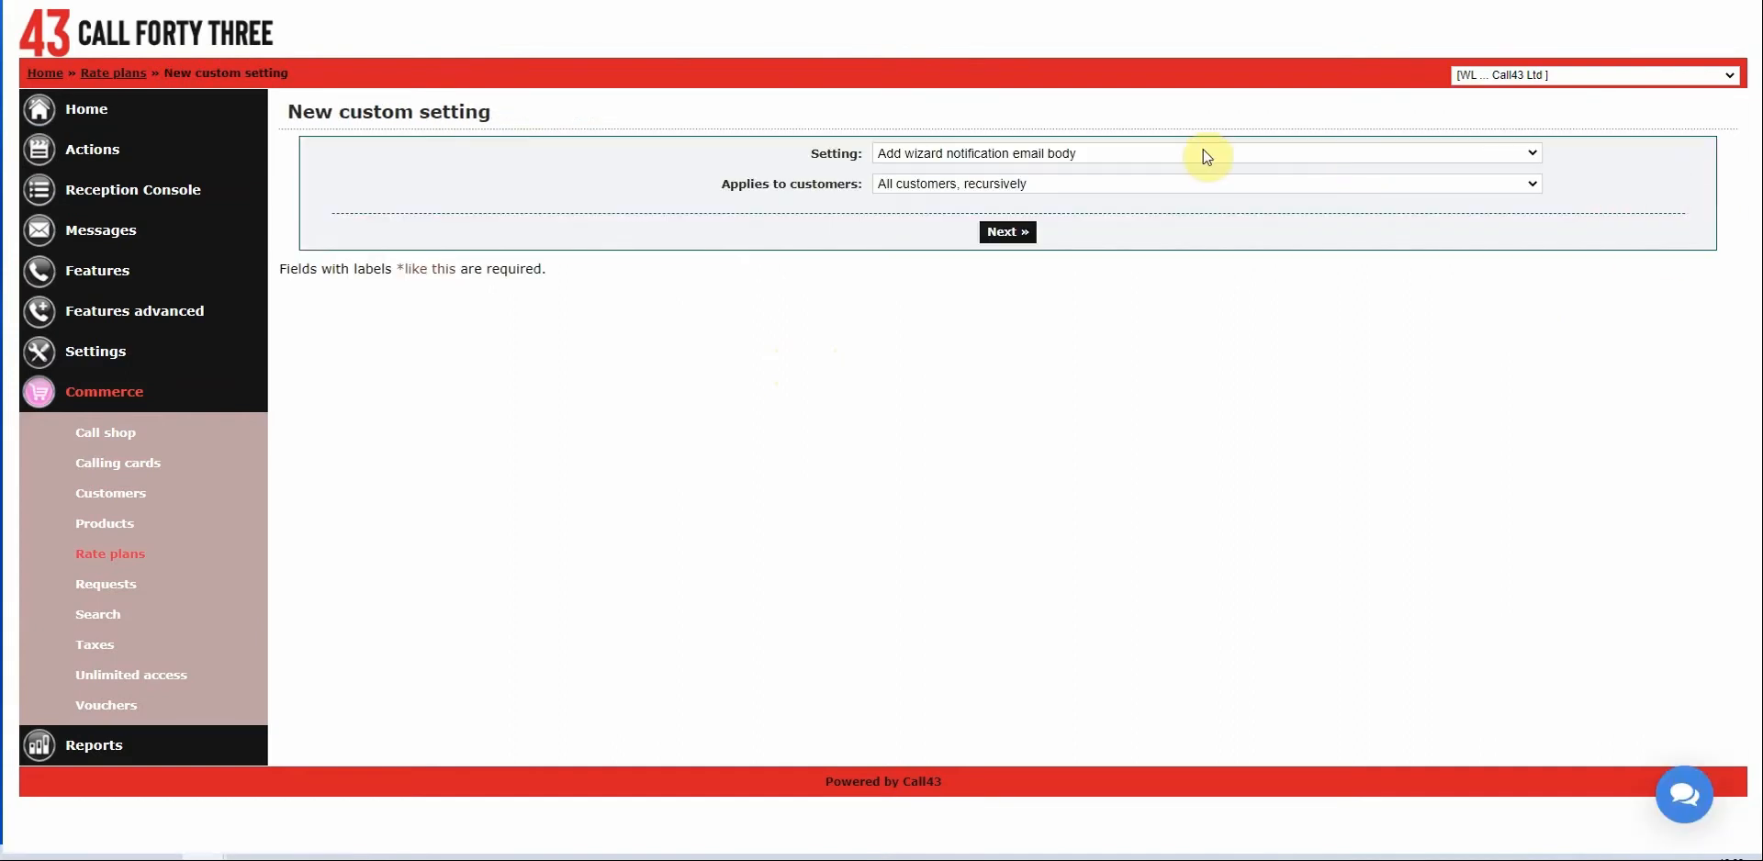
Choose Alert email body as the setting, applying to All customers, recursively.
{"action": "left_click", "coordinate": [1046, 154]}
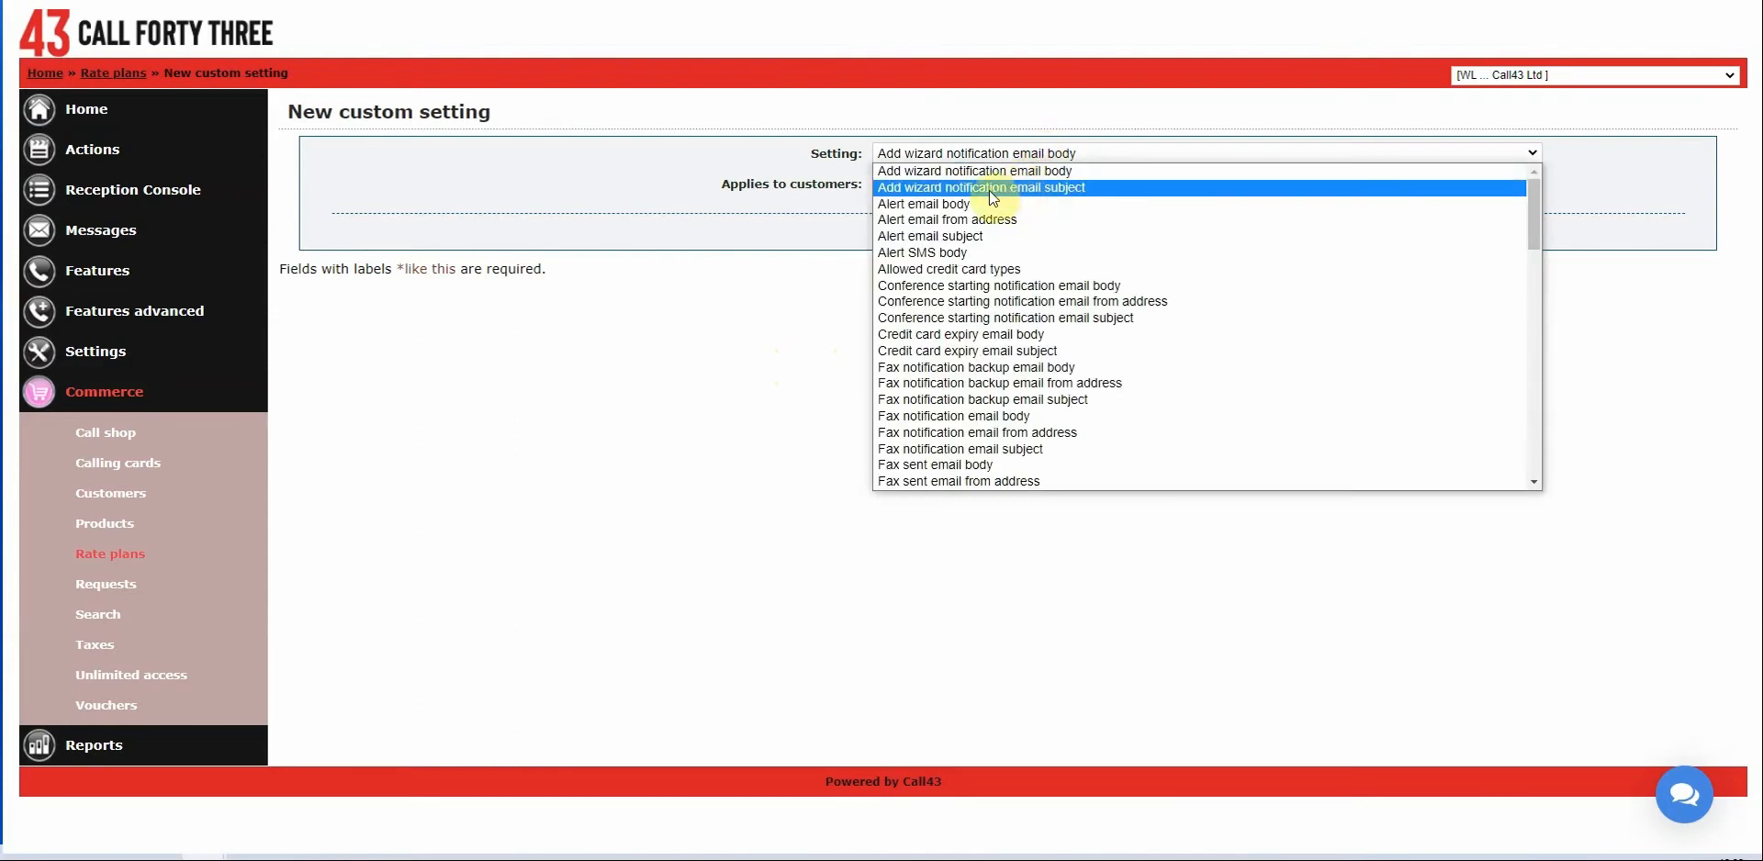
{"action": "left_click", "coordinate": [936, 204]}
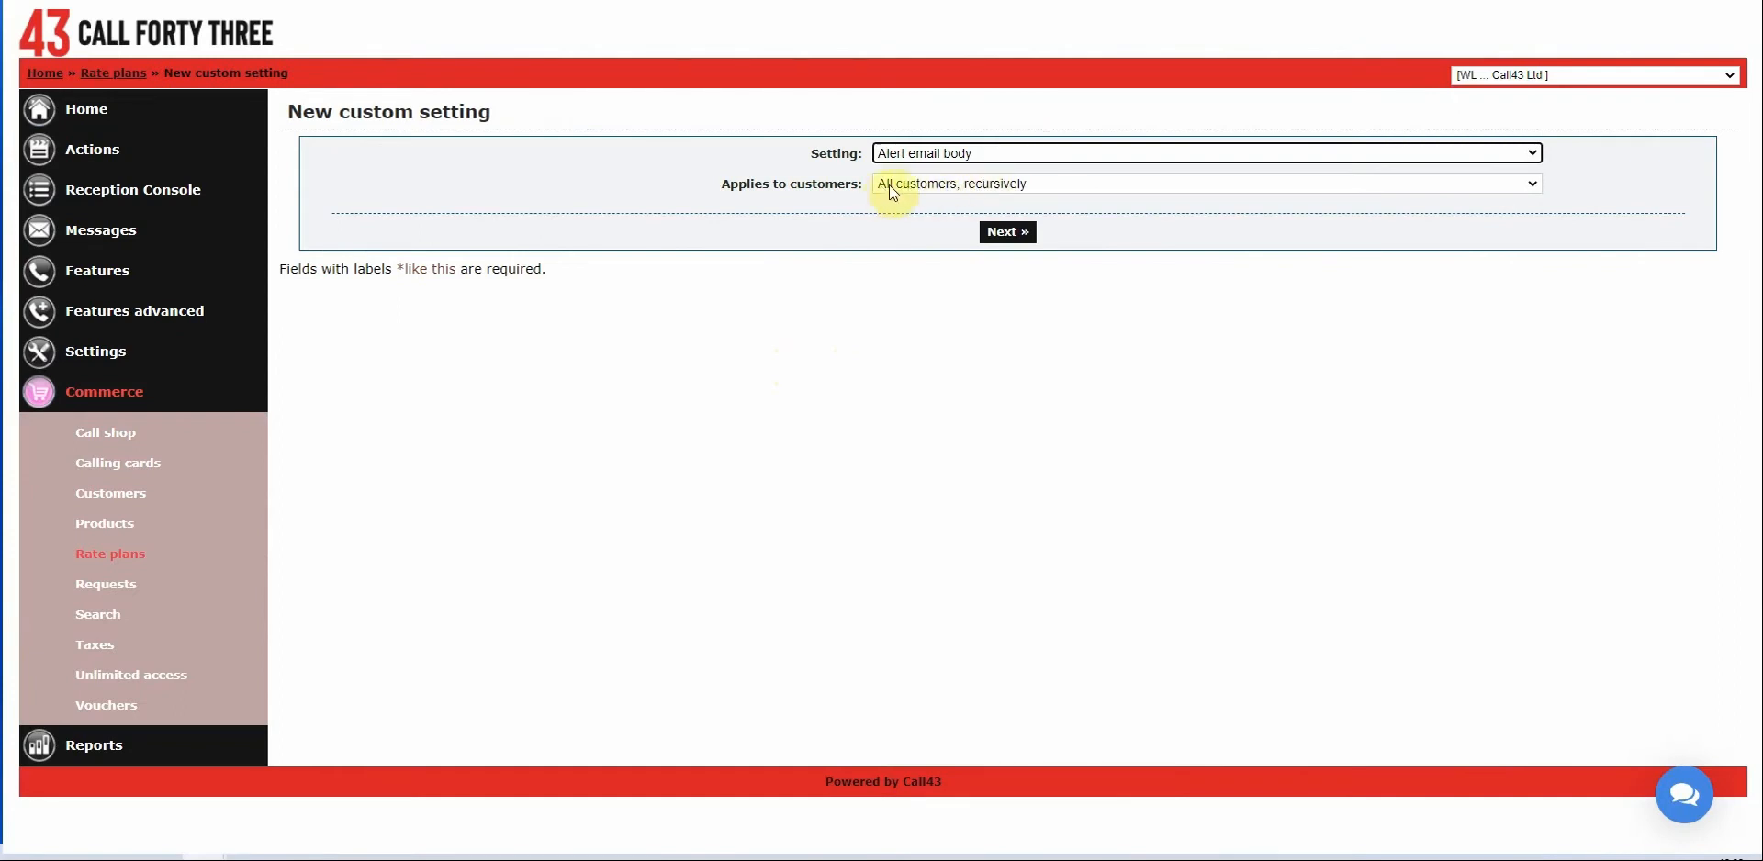
{"action": "left_click", "coordinate": [959, 185]}
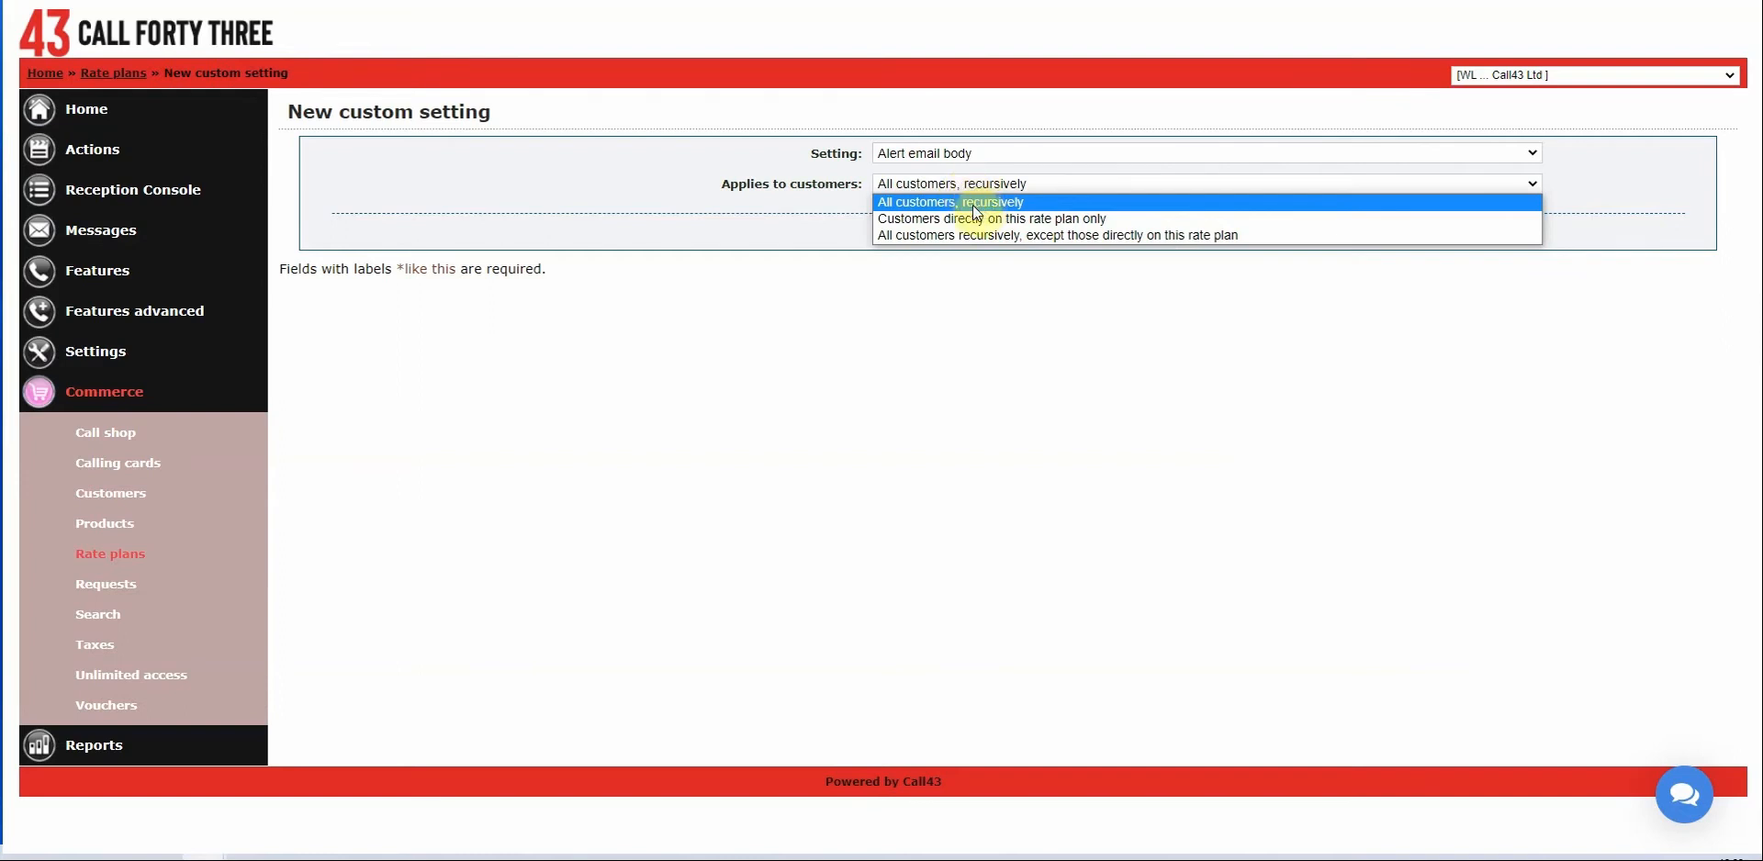
{"action": "left_click", "coordinate": [971, 204]}
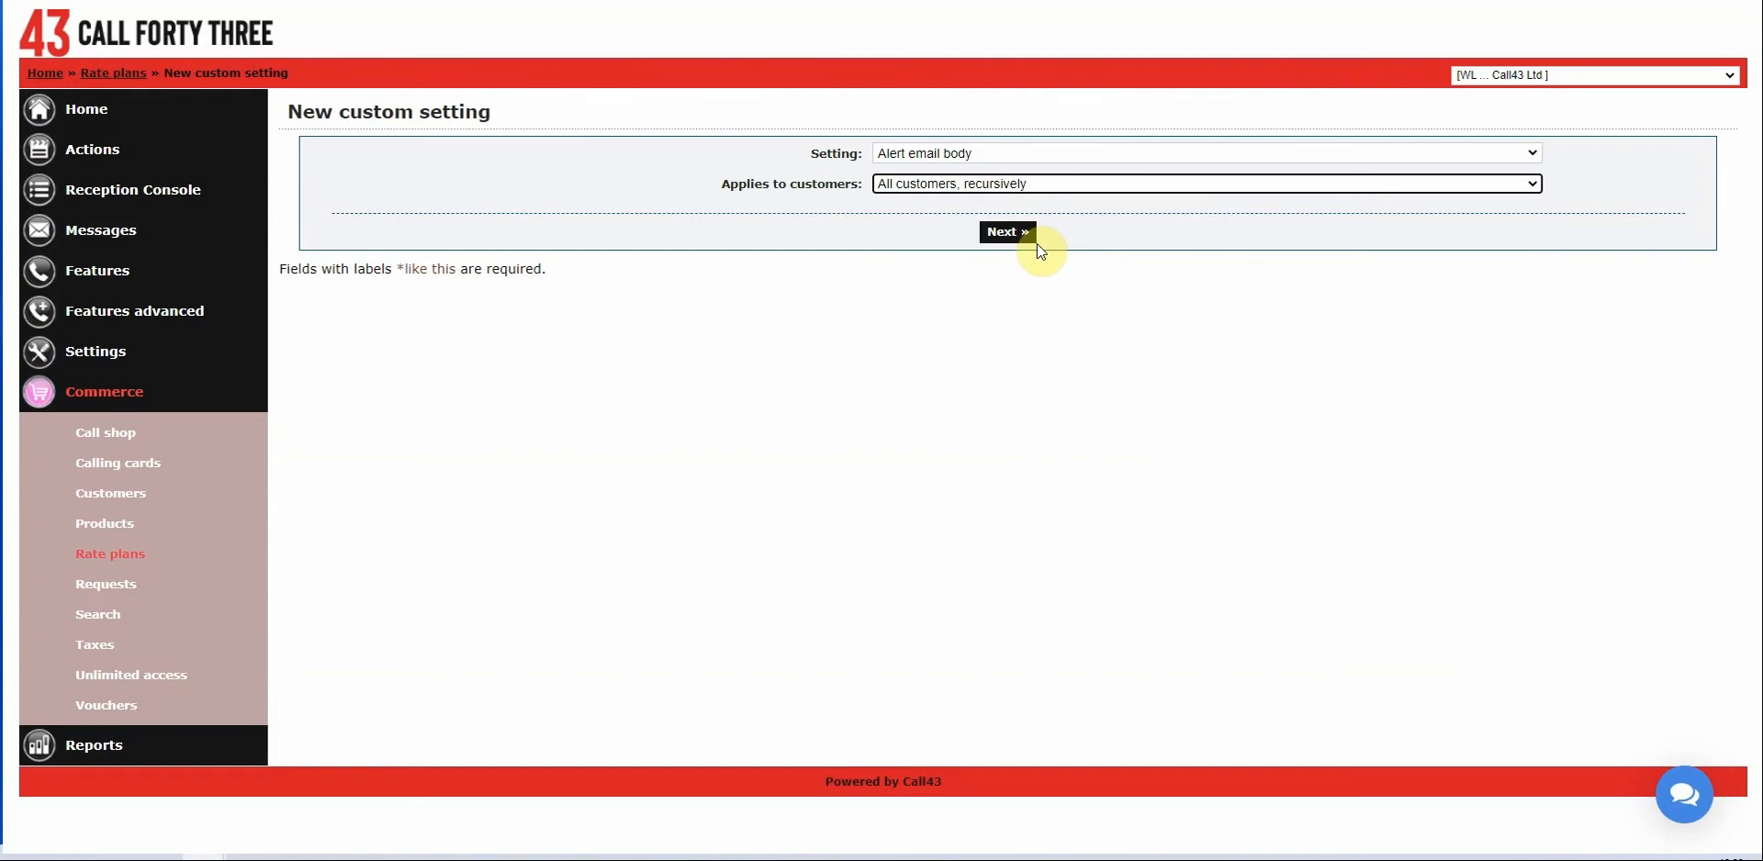
Continue to the Alert email body template text, review it, and save the setting.
{"action": "left_click", "coordinate": [1009, 241]}
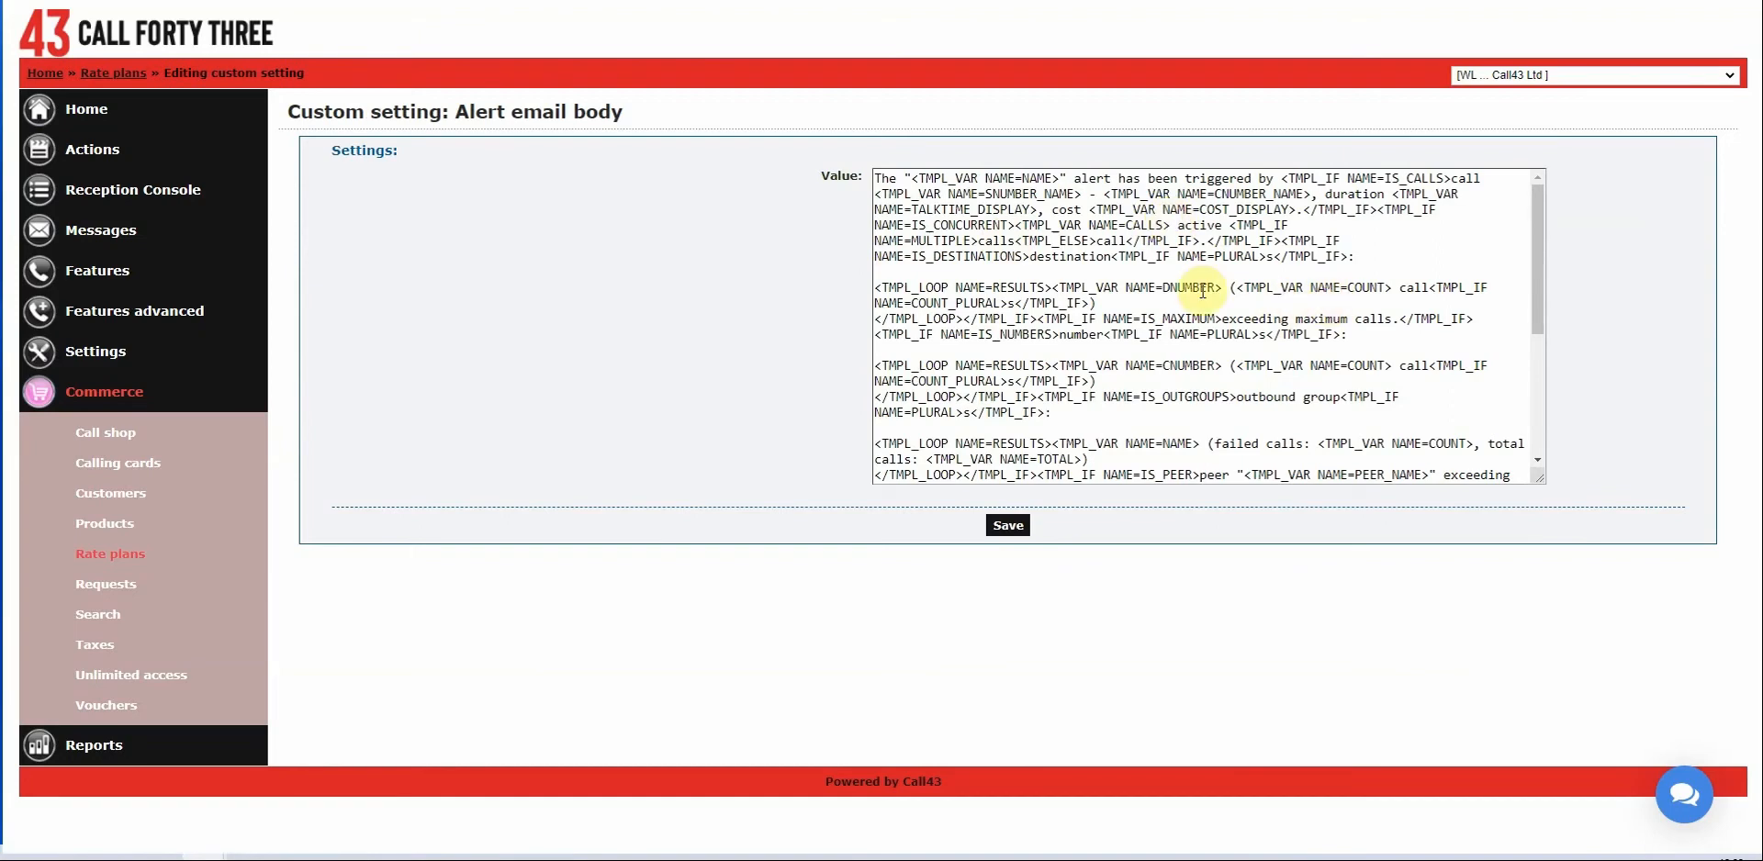
{"action": "scroll", "coordinate": [1165, 280], "scroll_direction": "down", "scroll_amount": 4}
{"action": "scroll", "coordinate": [1158, 280], "scroll_direction": "down", "scroll_amount": 2}
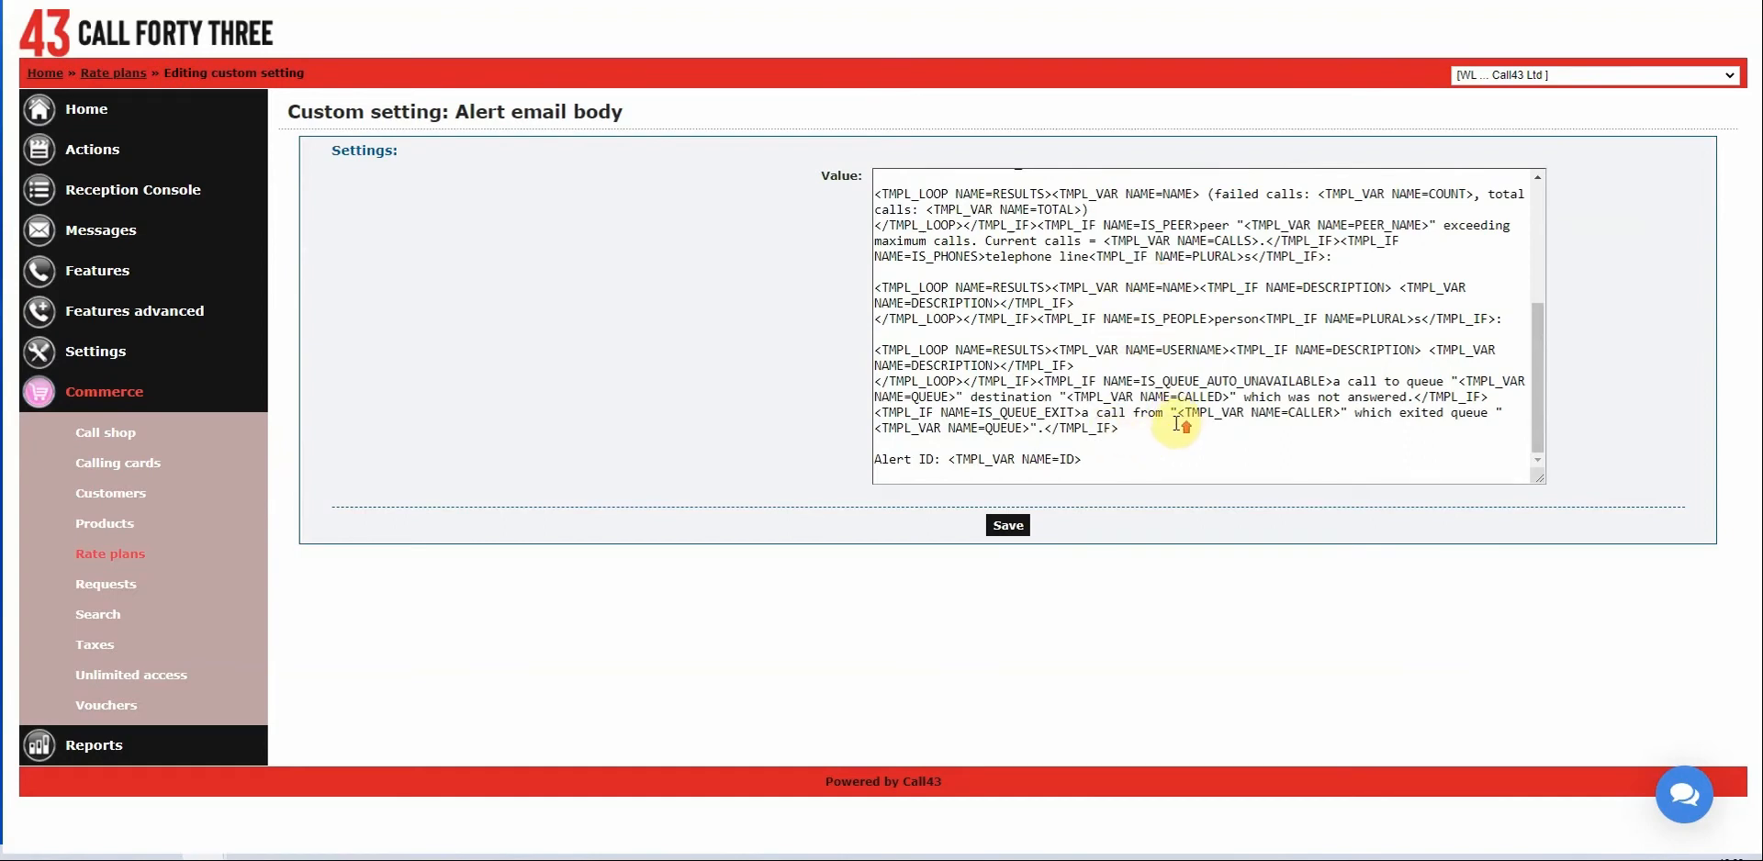
{"action": "scroll", "coordinate": [1184, 418], "scroll_direction": "up", "scroll_amount": 2}
{"action": "scroll", "coordinate": [1159, 418], "scroll_direction": "up", "scroll_amount": 1}
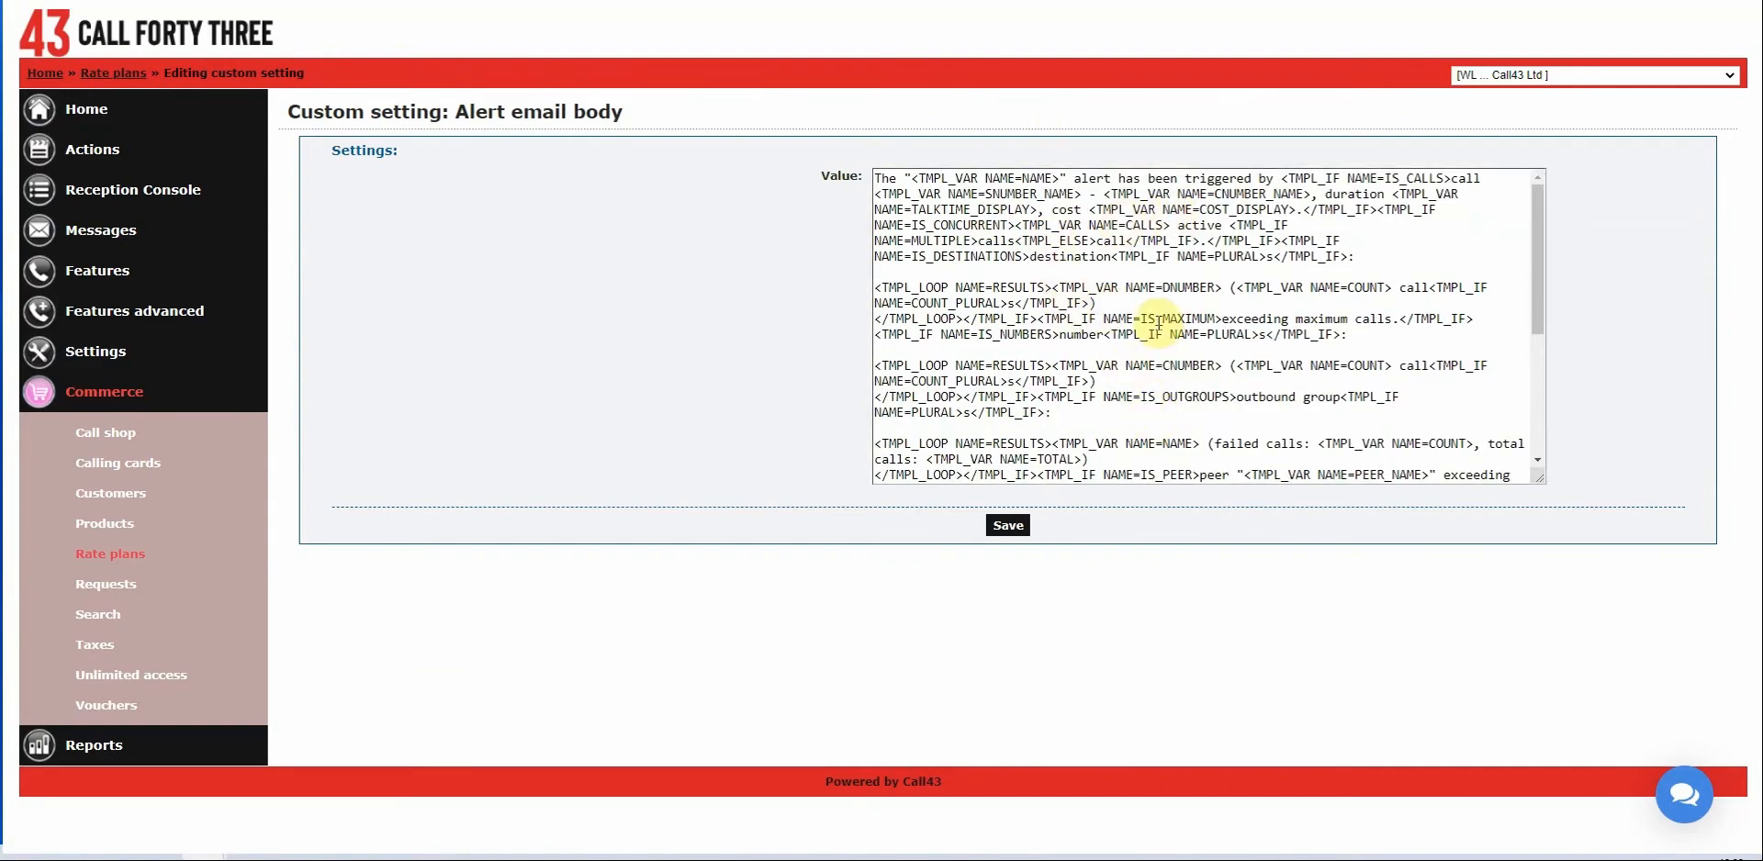
{"action": "left_click", "coordinate": [1007, 527]}
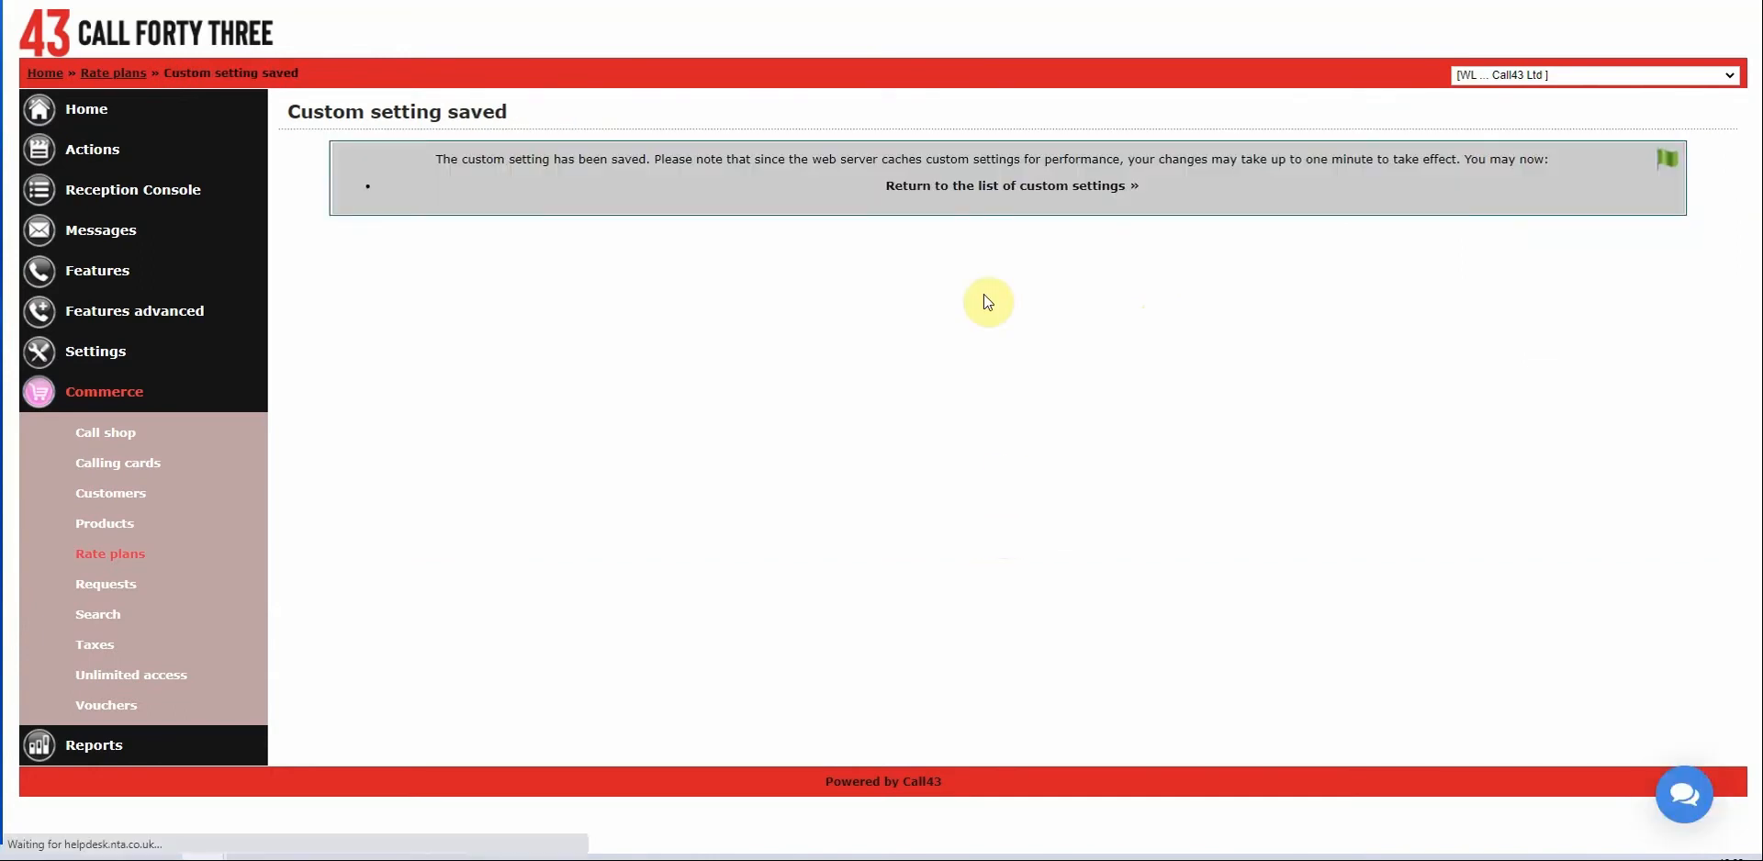
Go back to the custom settings list showing Alert email body and begin another new setting.
{"action": "left_click", "coordinate": [975, 188]}
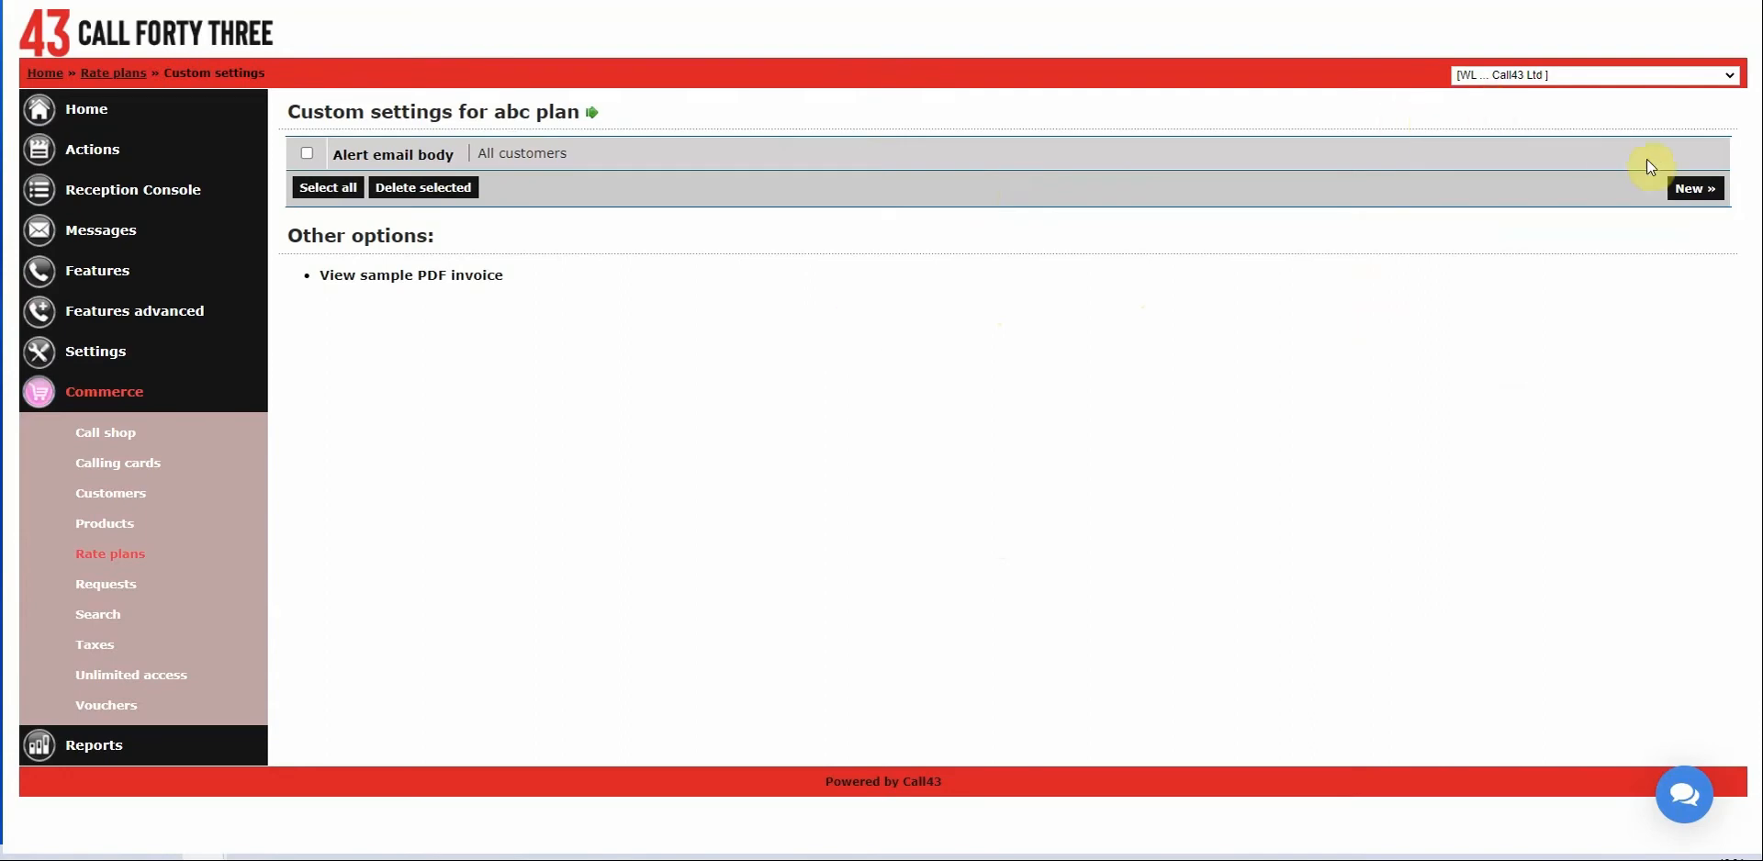
{"action": "left_click", "coordinate": [1695, 188]}
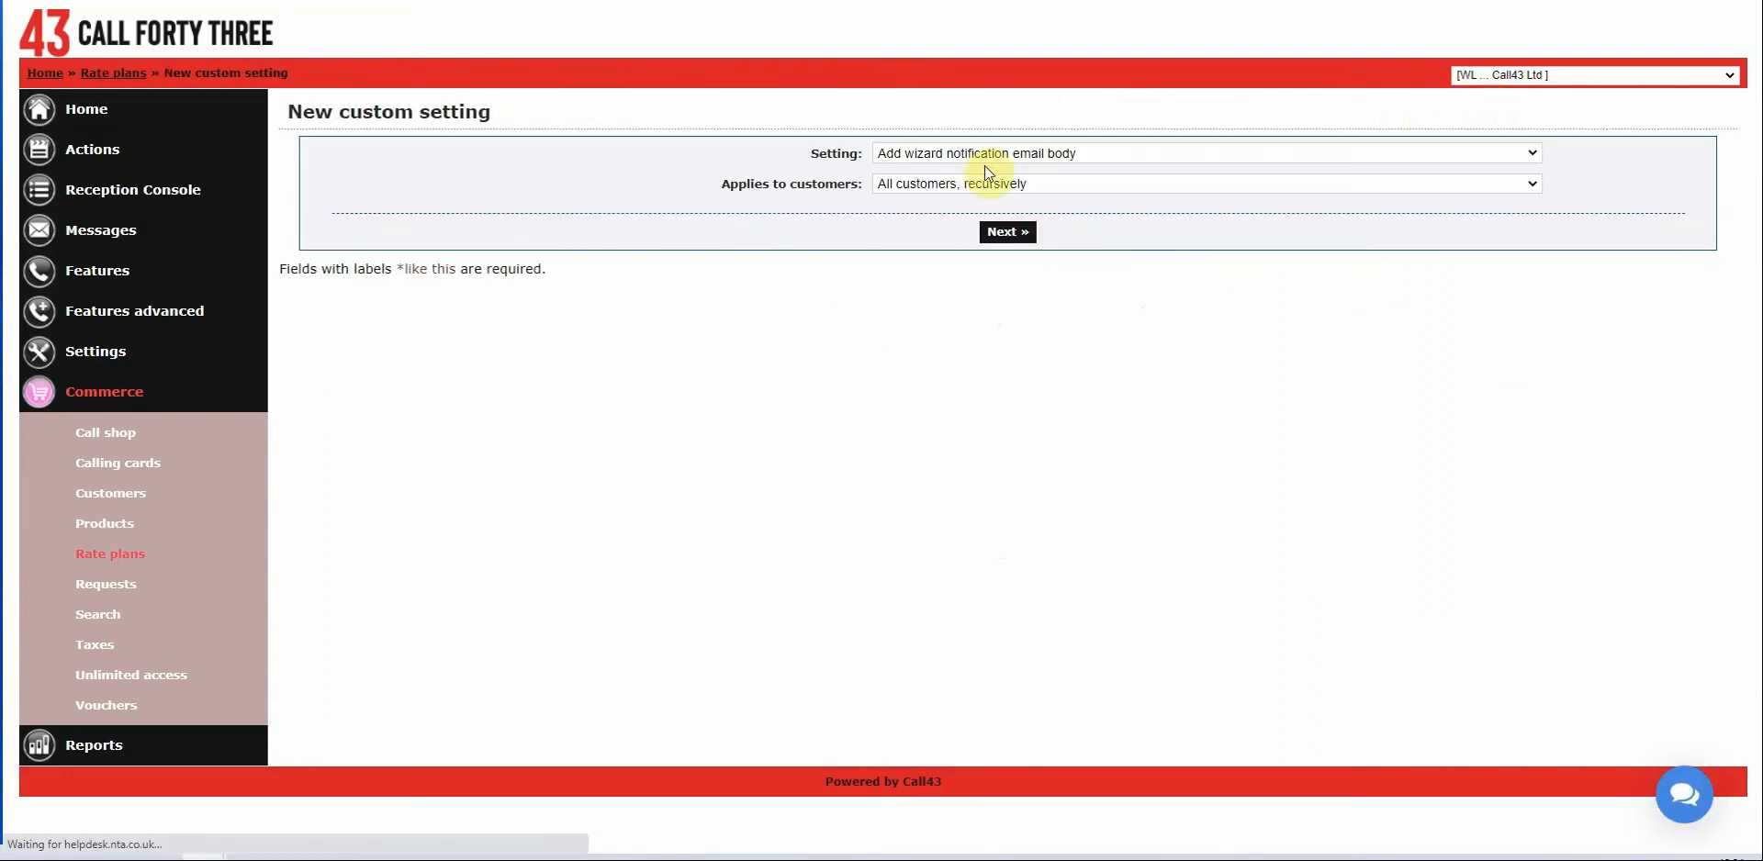
Browse the custom setting types, then close the Setting list without choosing one.
{"action": "left_click", "coordinate": [995, 153]}
{"action": "scroll", "coordinate": [1019, 289], "scroll_direction": "down", "scroll_amount": 10}
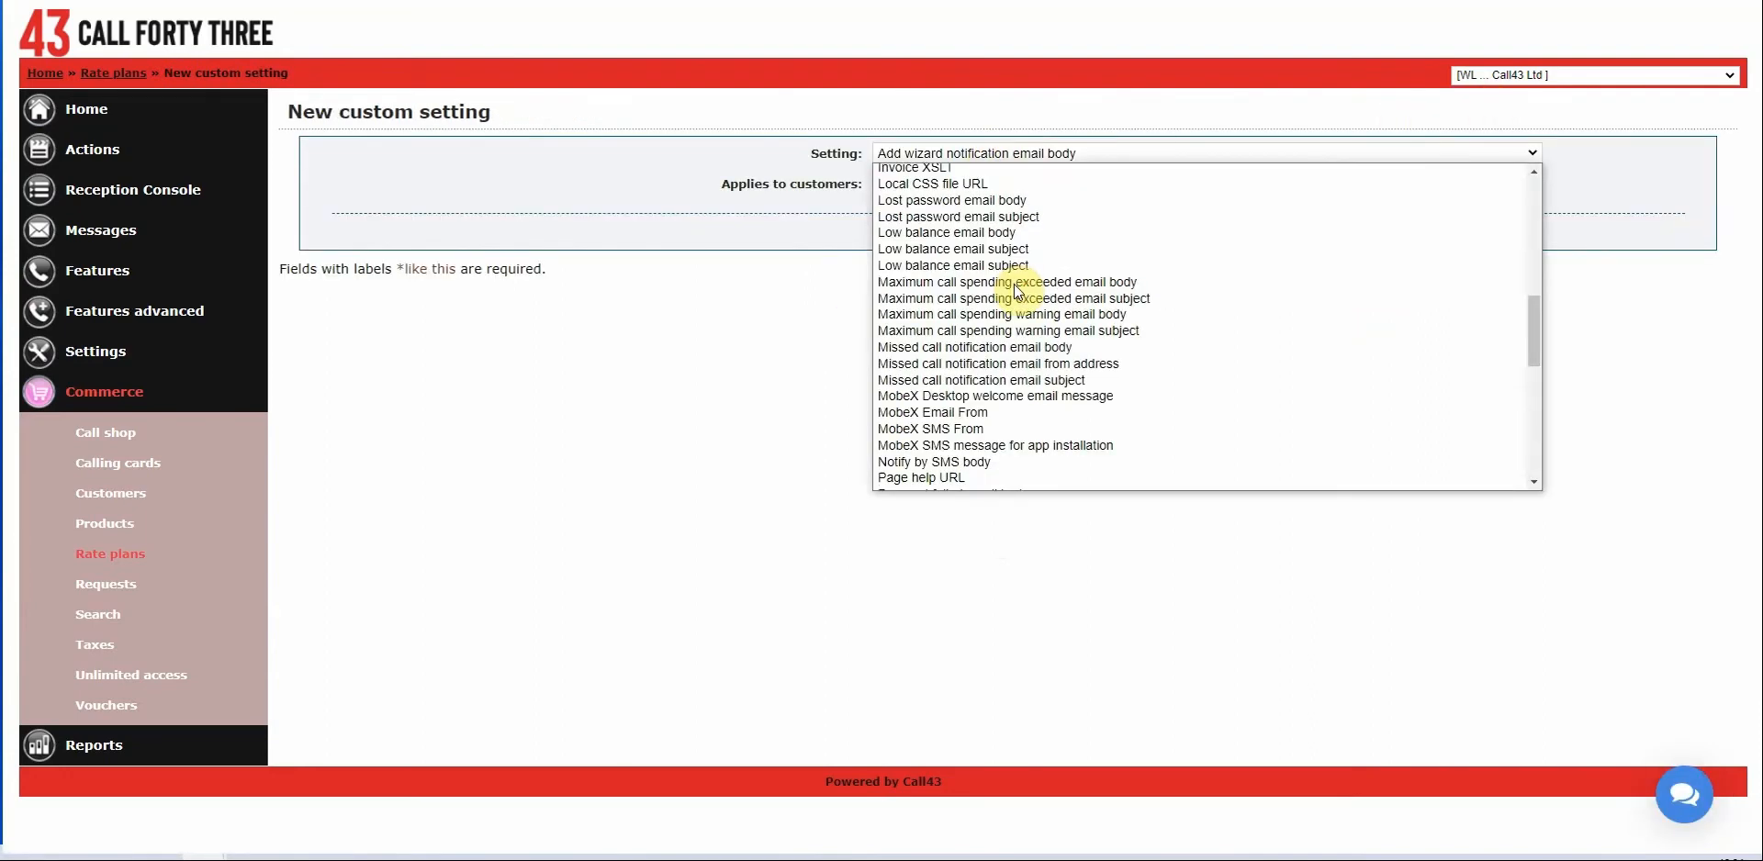
{"action": "scroll", "coordinate": [1028, 321], "scroll_direction": "down", "scroll_amount": 10}
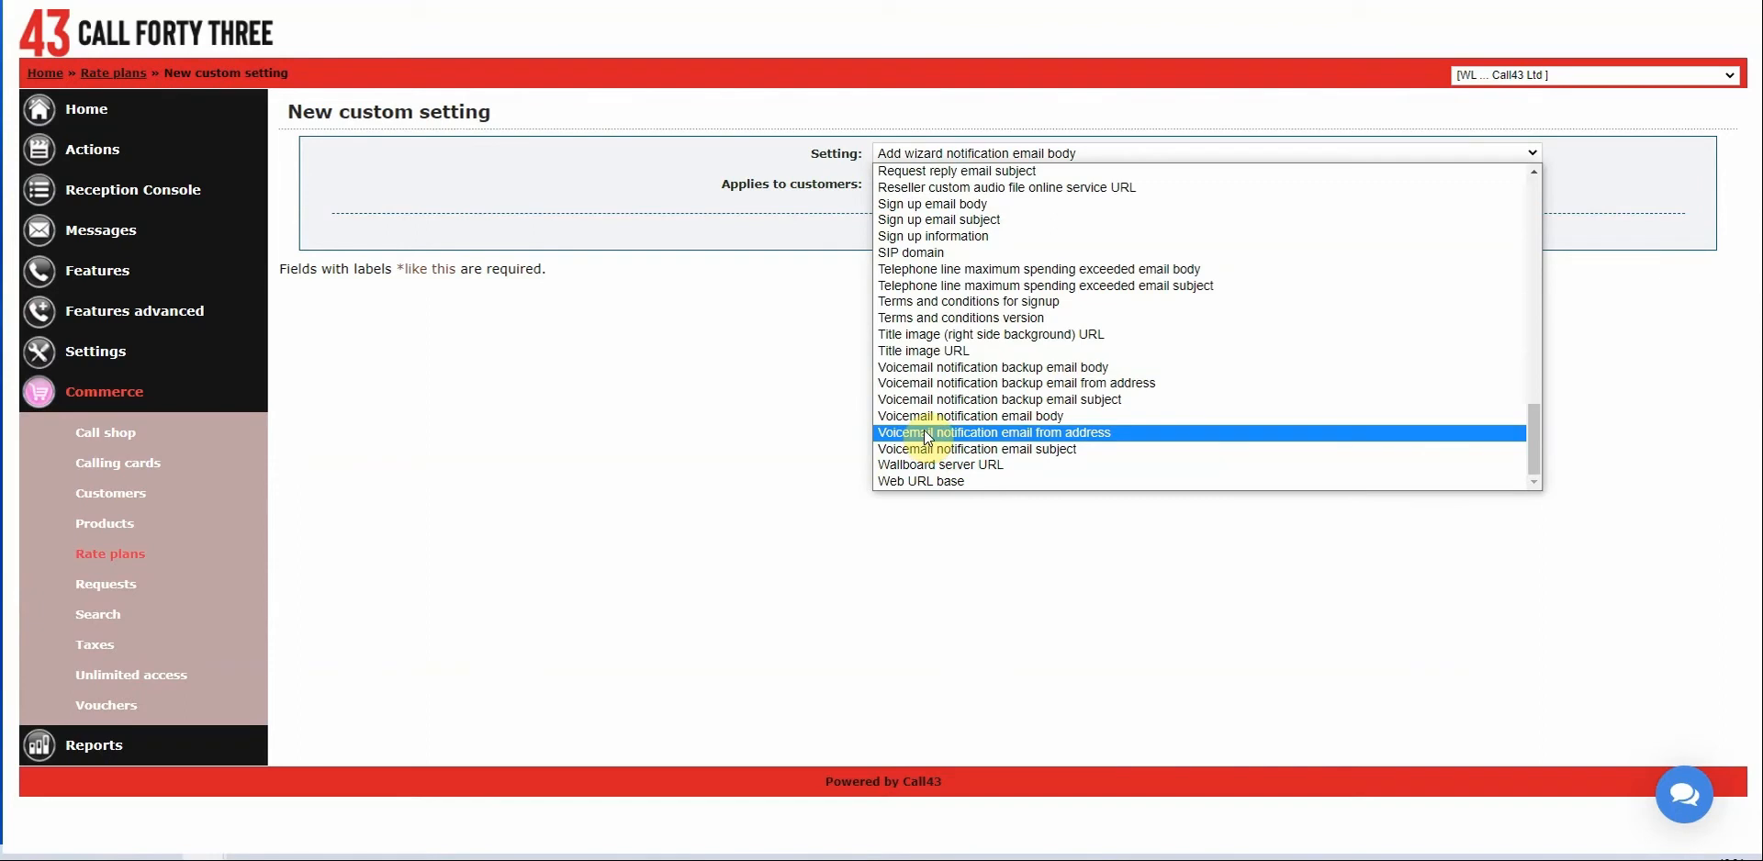
{"action": "scroll", "coordinate": [898, 414], "scroll_direction": "up", "scroll_amount": 4}
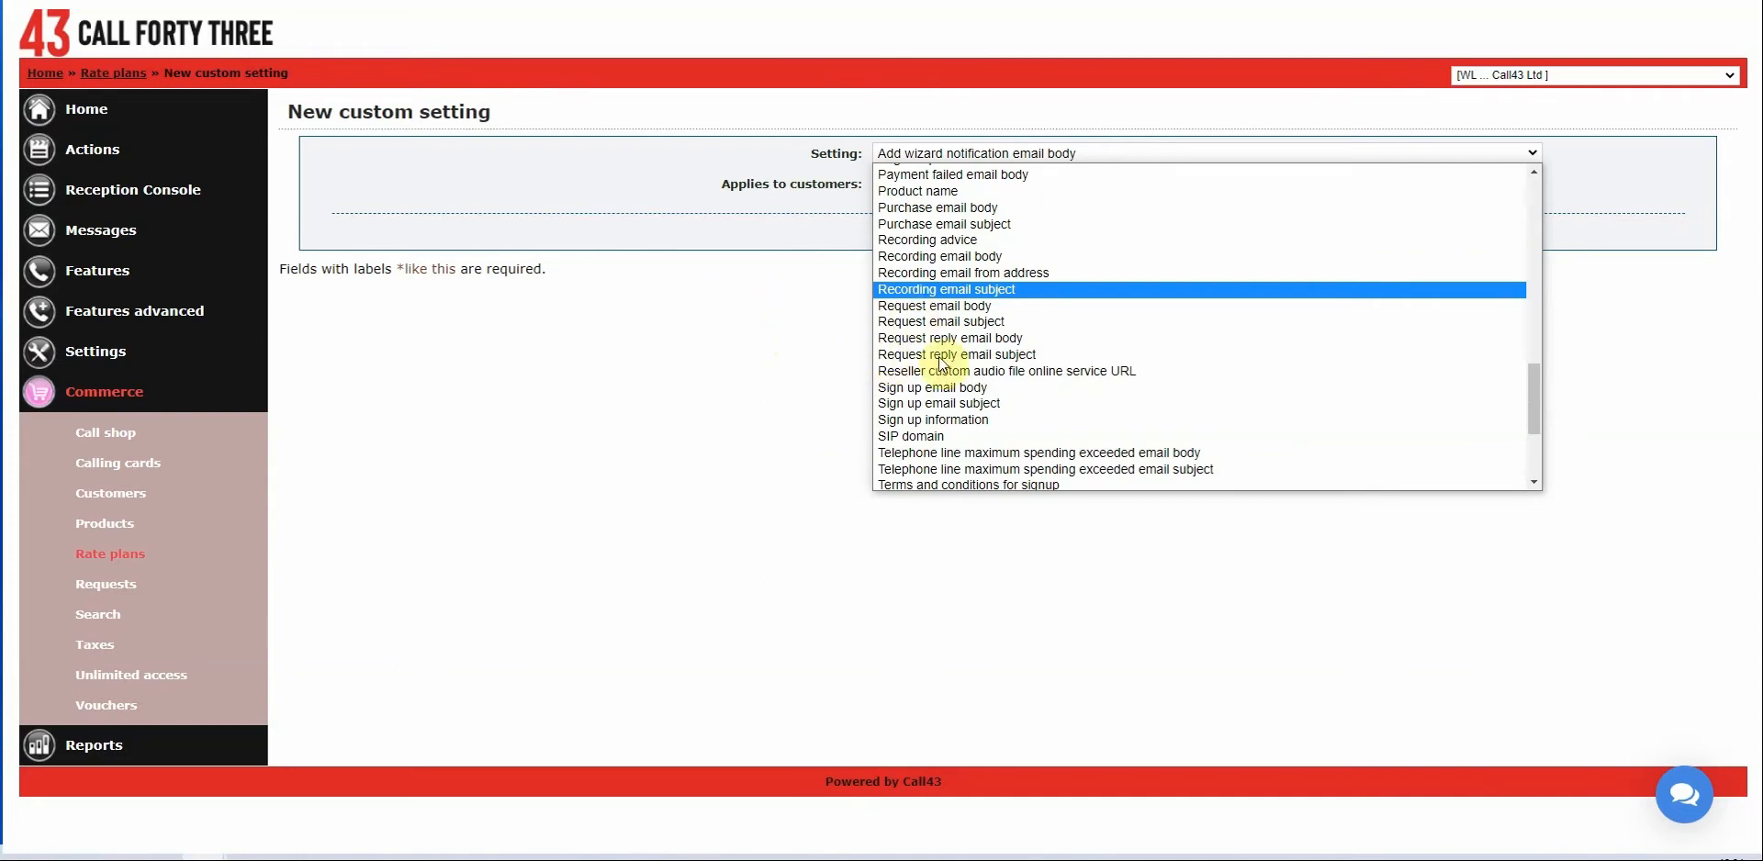
{"action": "scroll", "coordinate": [987, 429], "scroll_direction": "down", "scroll_amount": 4}
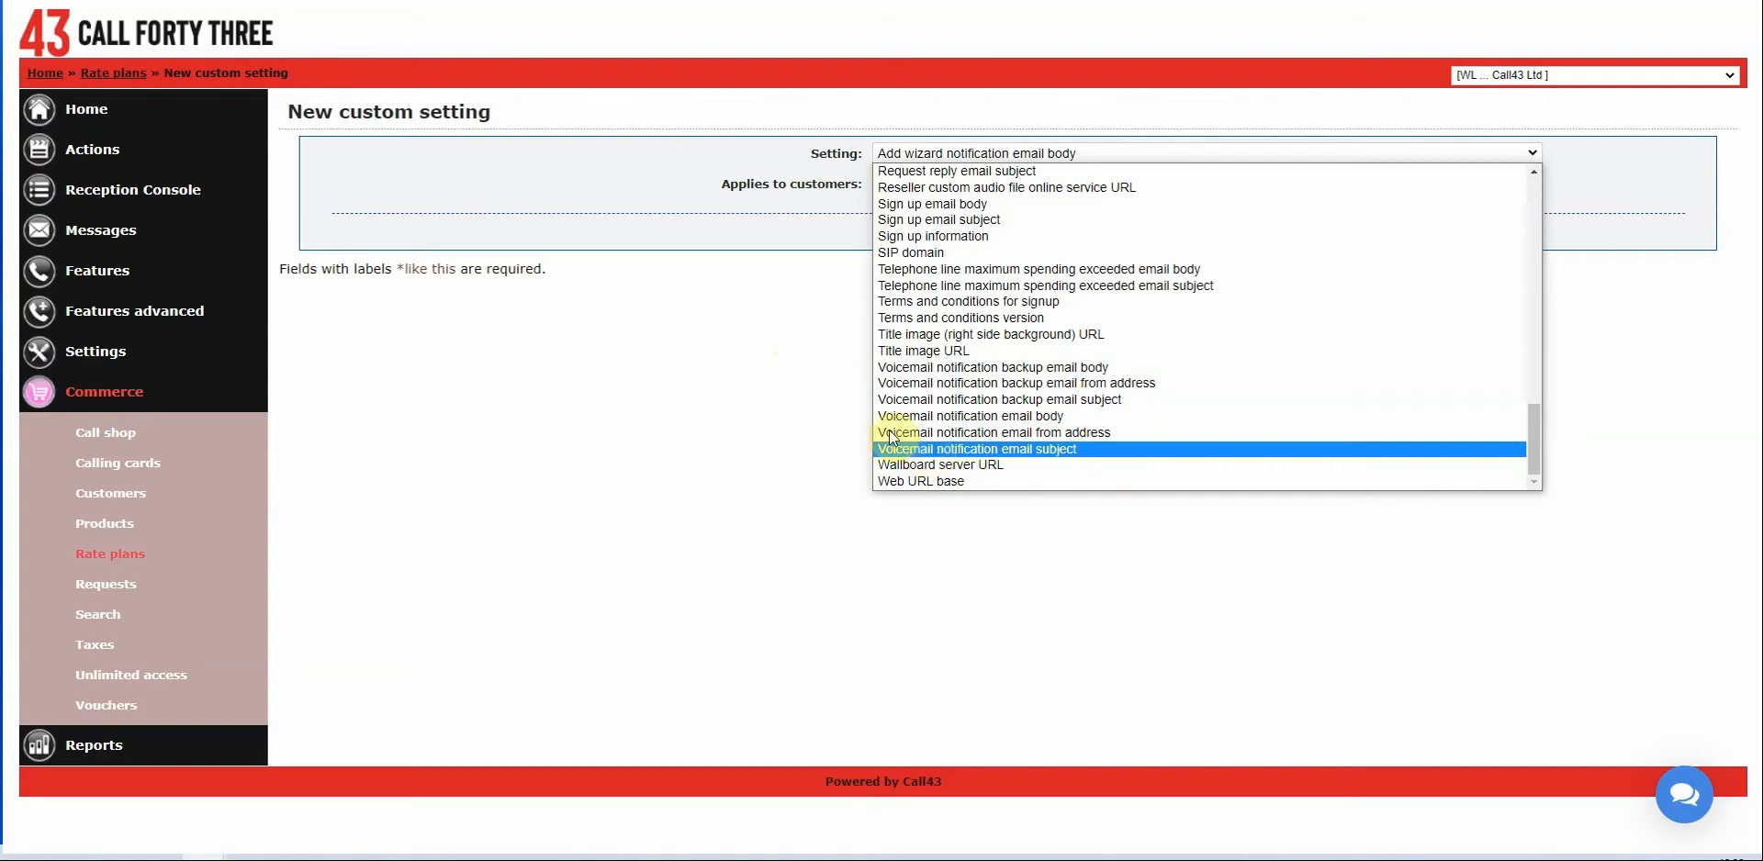
{"action": "left_click", "coordinate": [827, 389]}
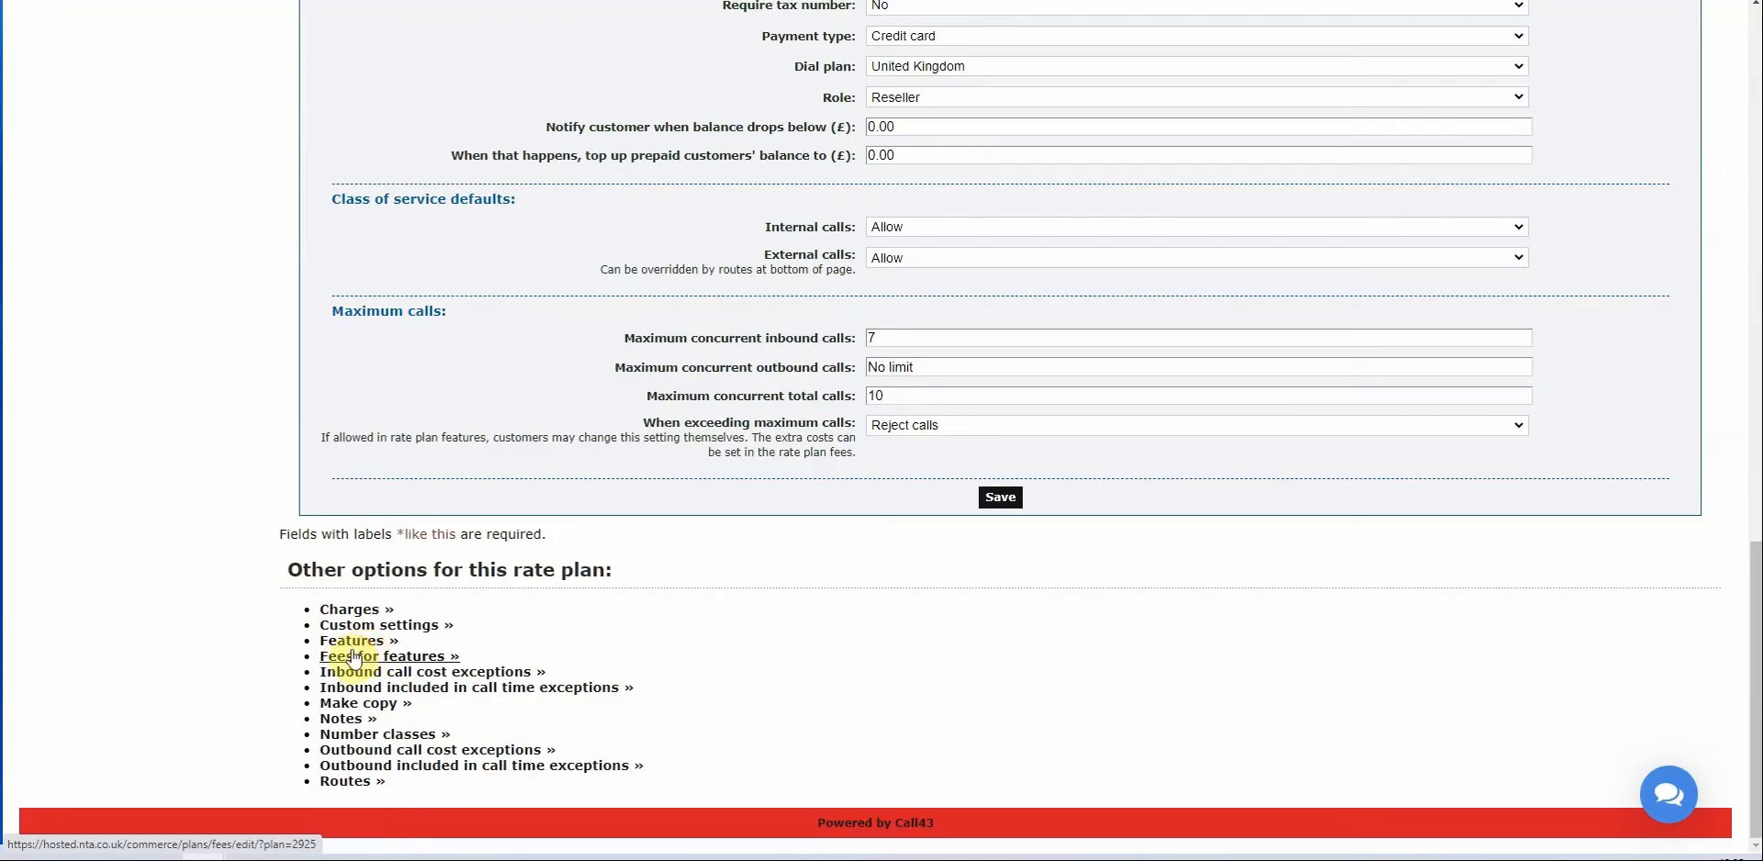
Open abc plan's Features permissions, review the list and highlight 'Create hunt groups'.
{"action": "left_click", "coordinate": [354, 656]}
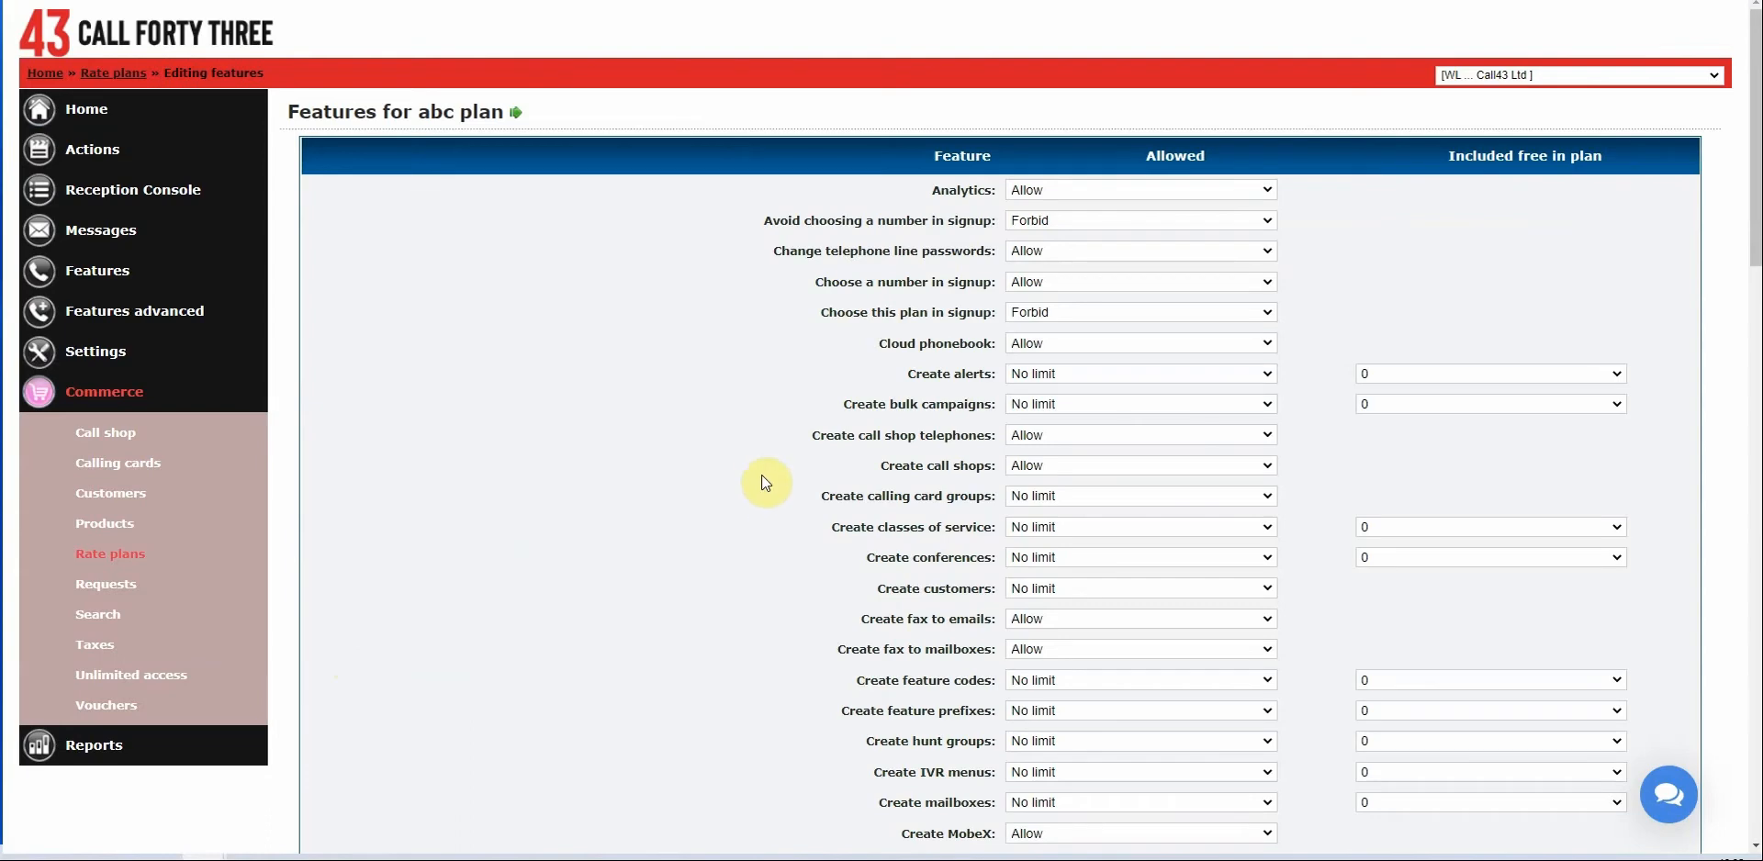
{"action": "scroll", "coordinate": [761, 475], "scroll_direction": "down", "scroll_amount": 3}
{"action": "scroll", "coordinate": [759, 479], "scroll_direction": "down", "scroll_amount": 5}
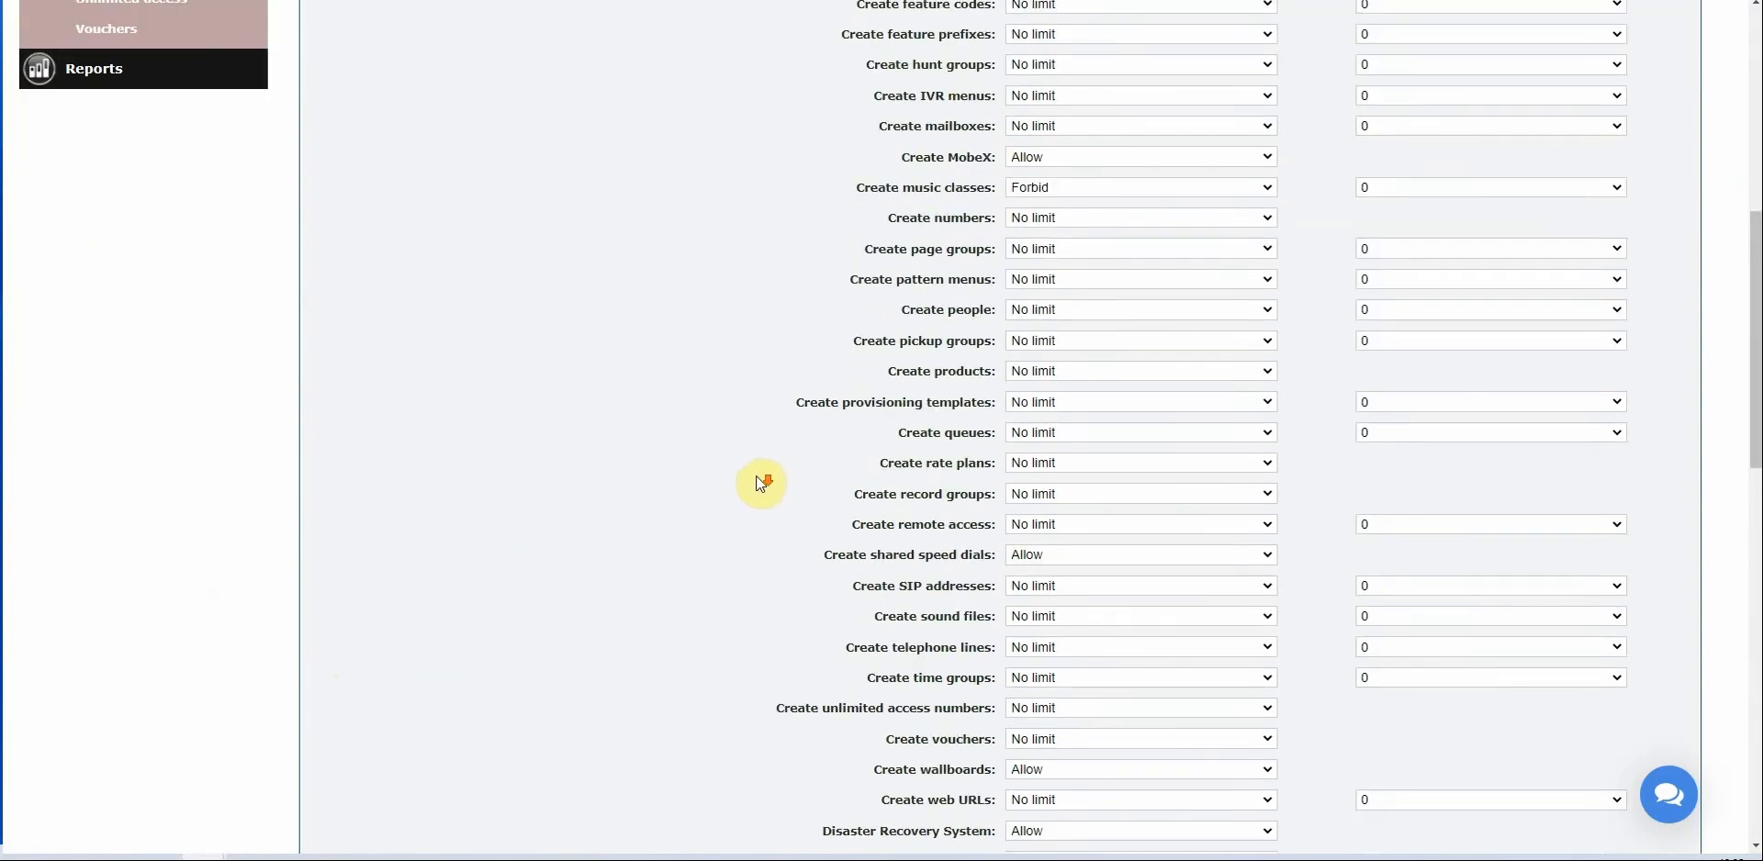
{"action": "scroll", "coordinate": [760, 479], "scroll_direction": "down", "scroll_amount": 5}
{"action": "scroll", "coordinate": [761, 484], "scroll_direction": "down", "scroll_amount": 8}
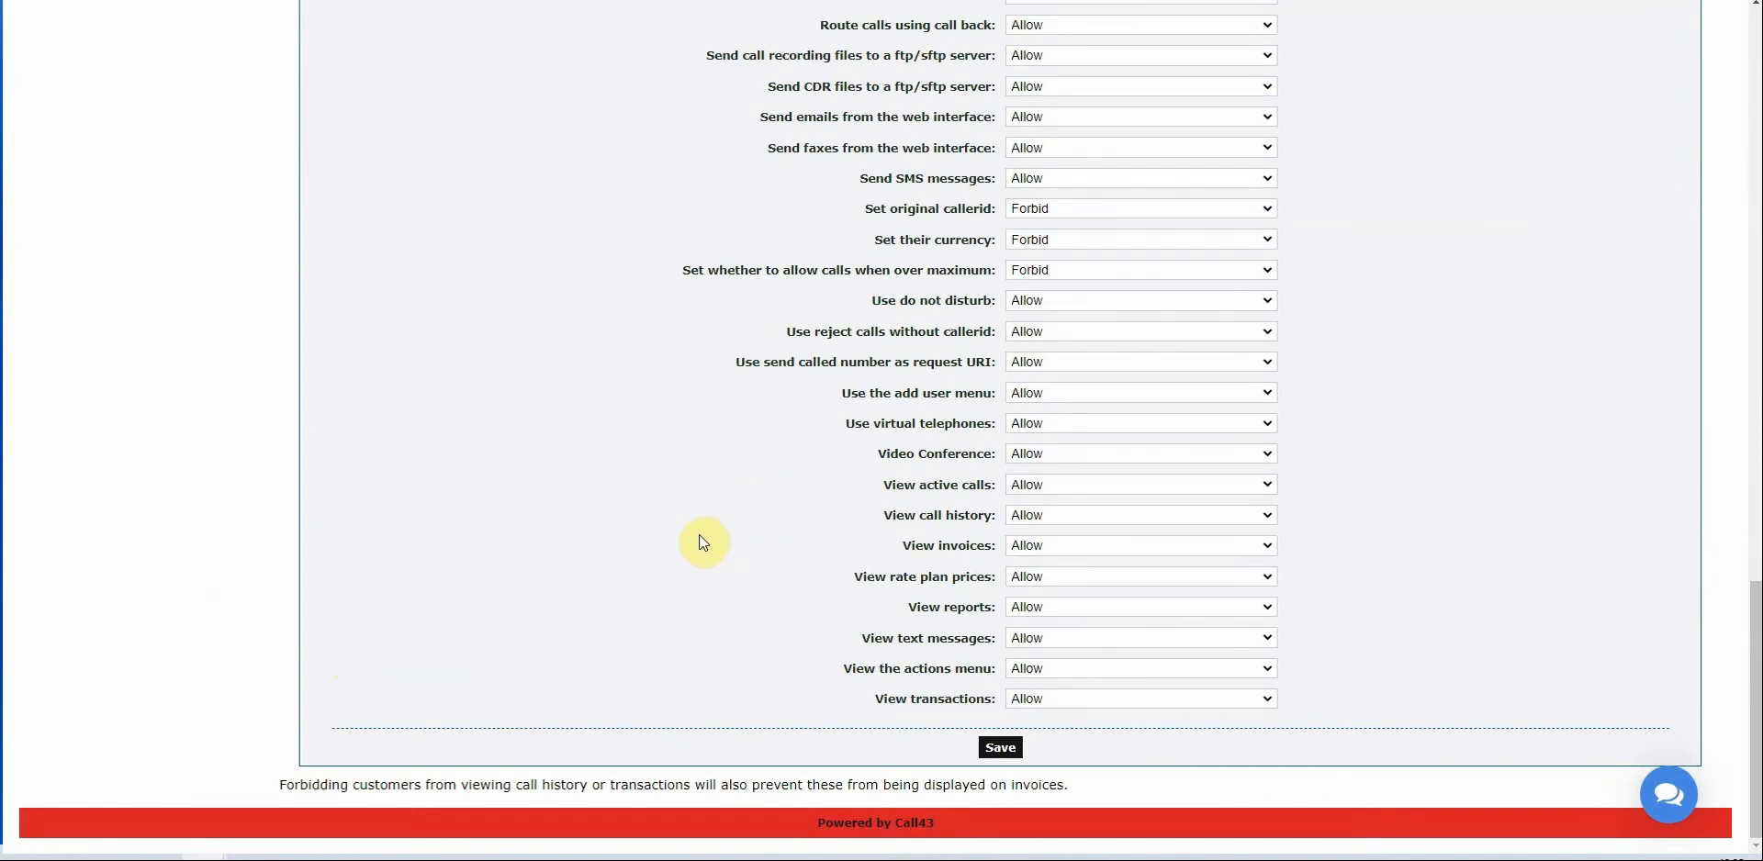
{"action": "scroll", "coordinate": [644, 549], "scroll_direction": "up", "scroll_amount": 2}
{"action": "scroll", "coordinate": [644, 549], "scroll_direction": "up", "scroll_amount": 1}
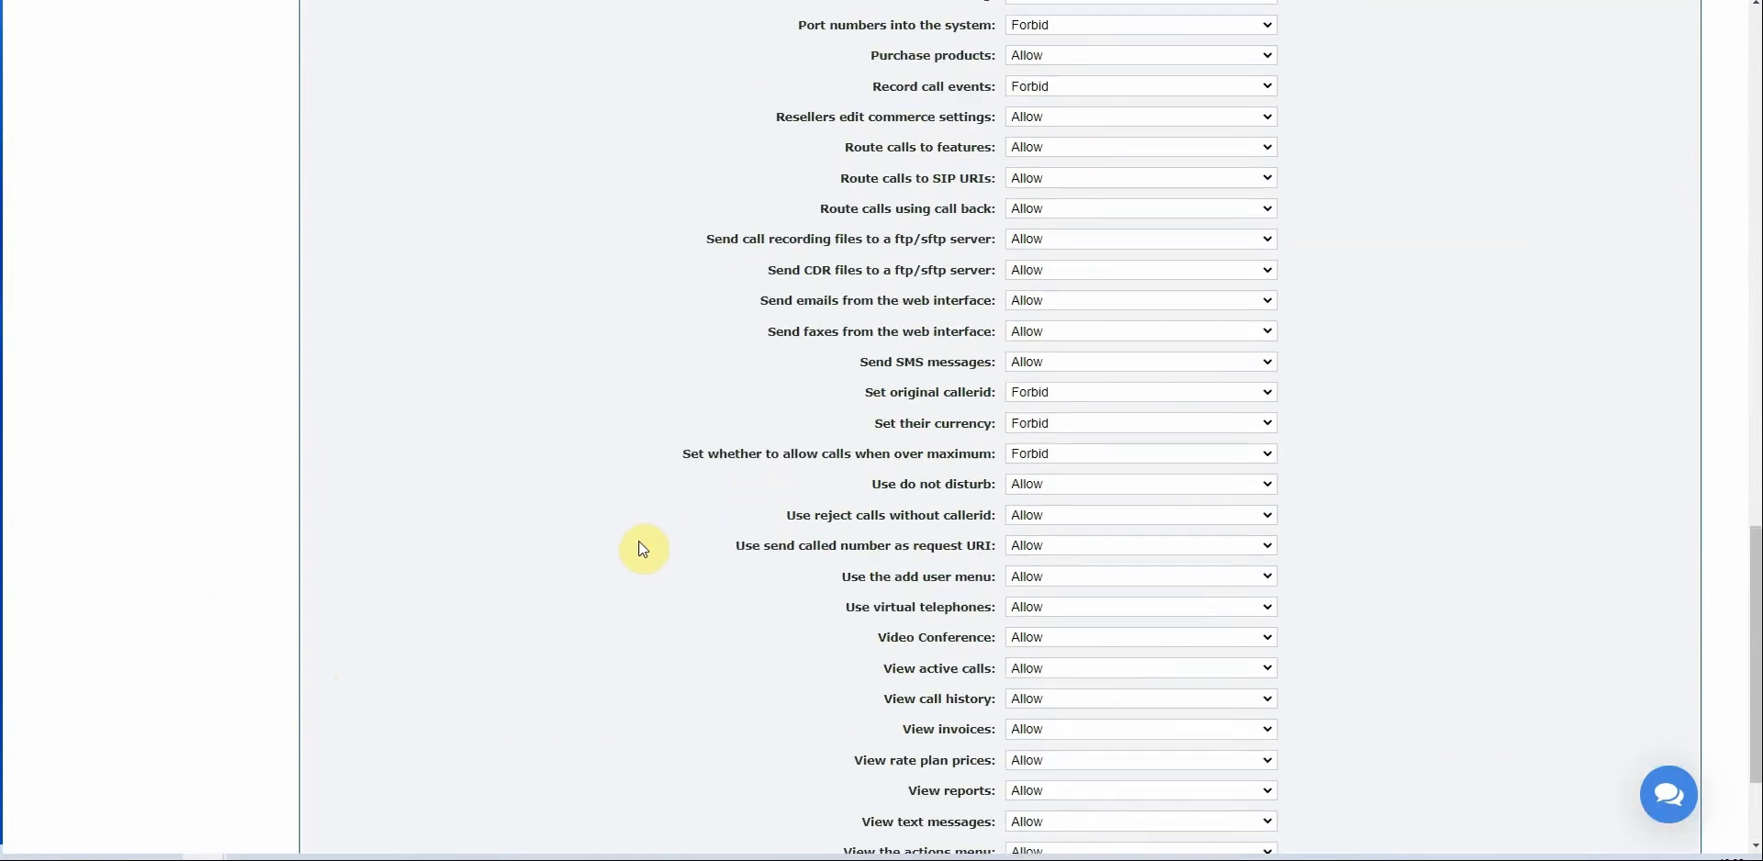
{"action": "scroll", "coordinate": [1325, 632], "scroll_direction": "down", "scroll_amount": 2}
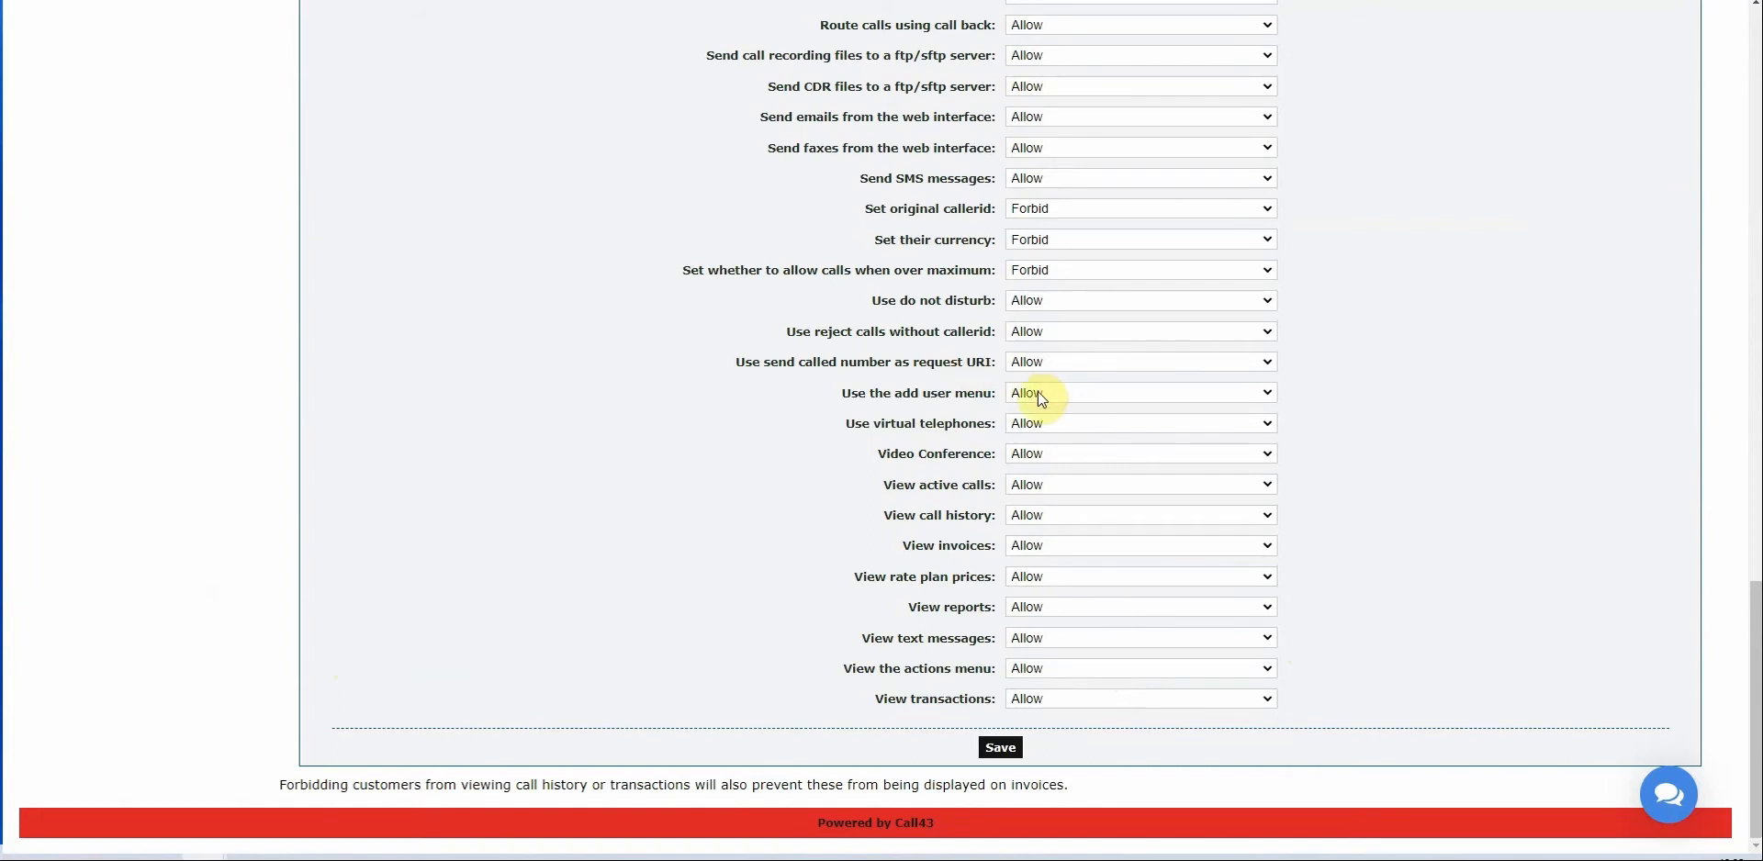
{"action": "scroll", "coordinate": [980, 364], "scroll_direction": "up", "scroll_amount": 1}
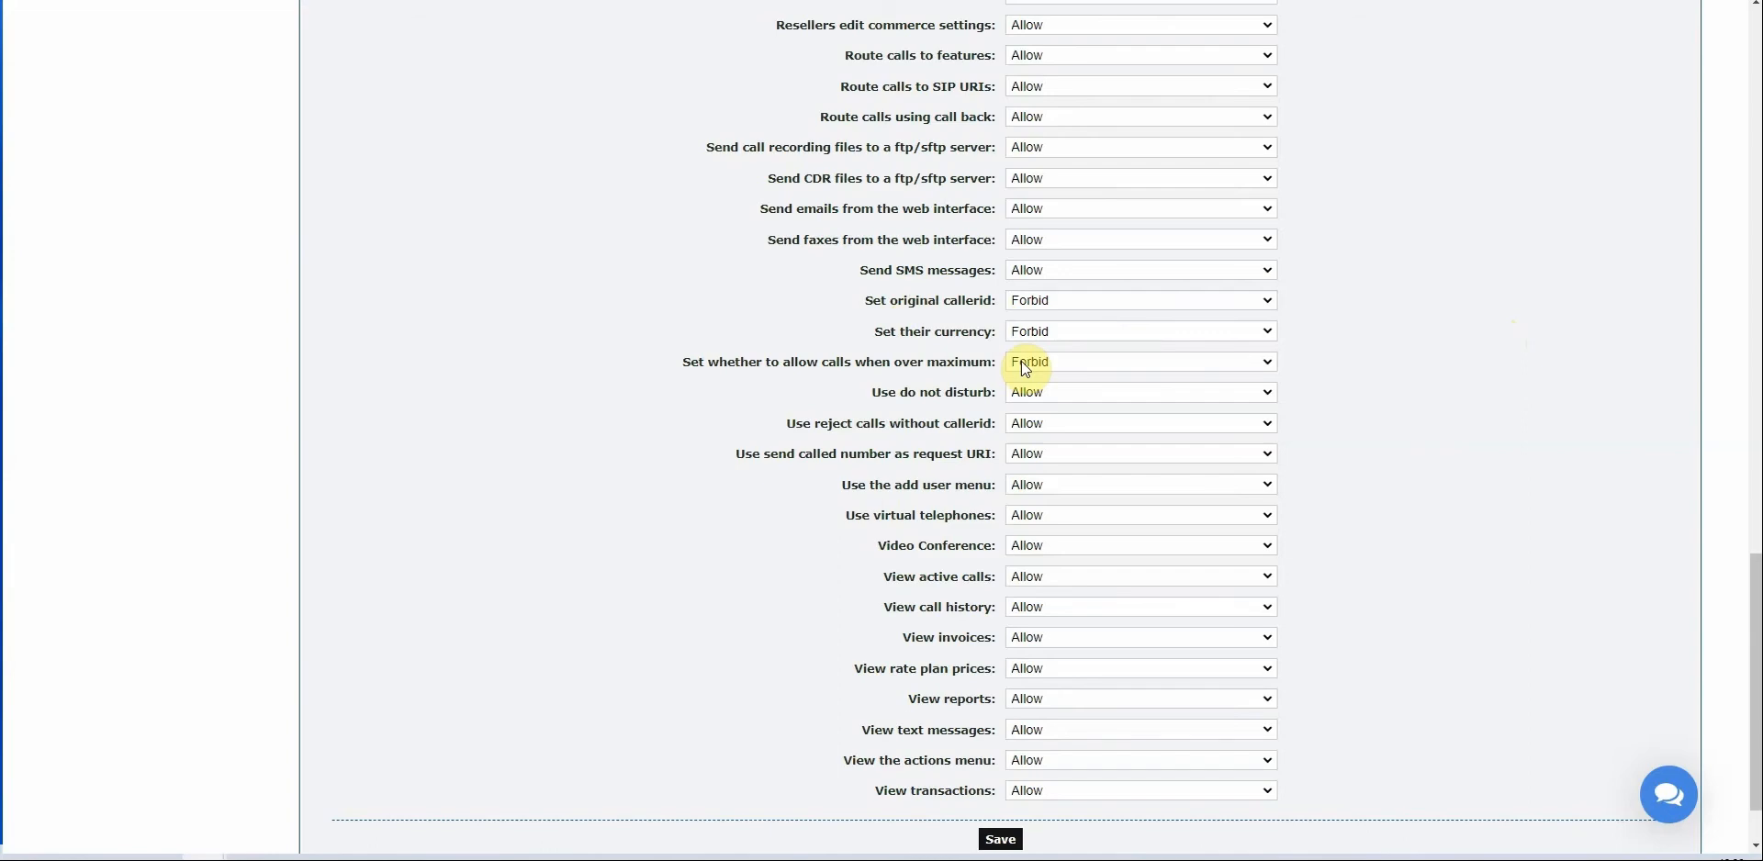
{"action": "scroll", "coordinate": [868, 356], "scroll_direction": "up", "scroll_amount": 20}
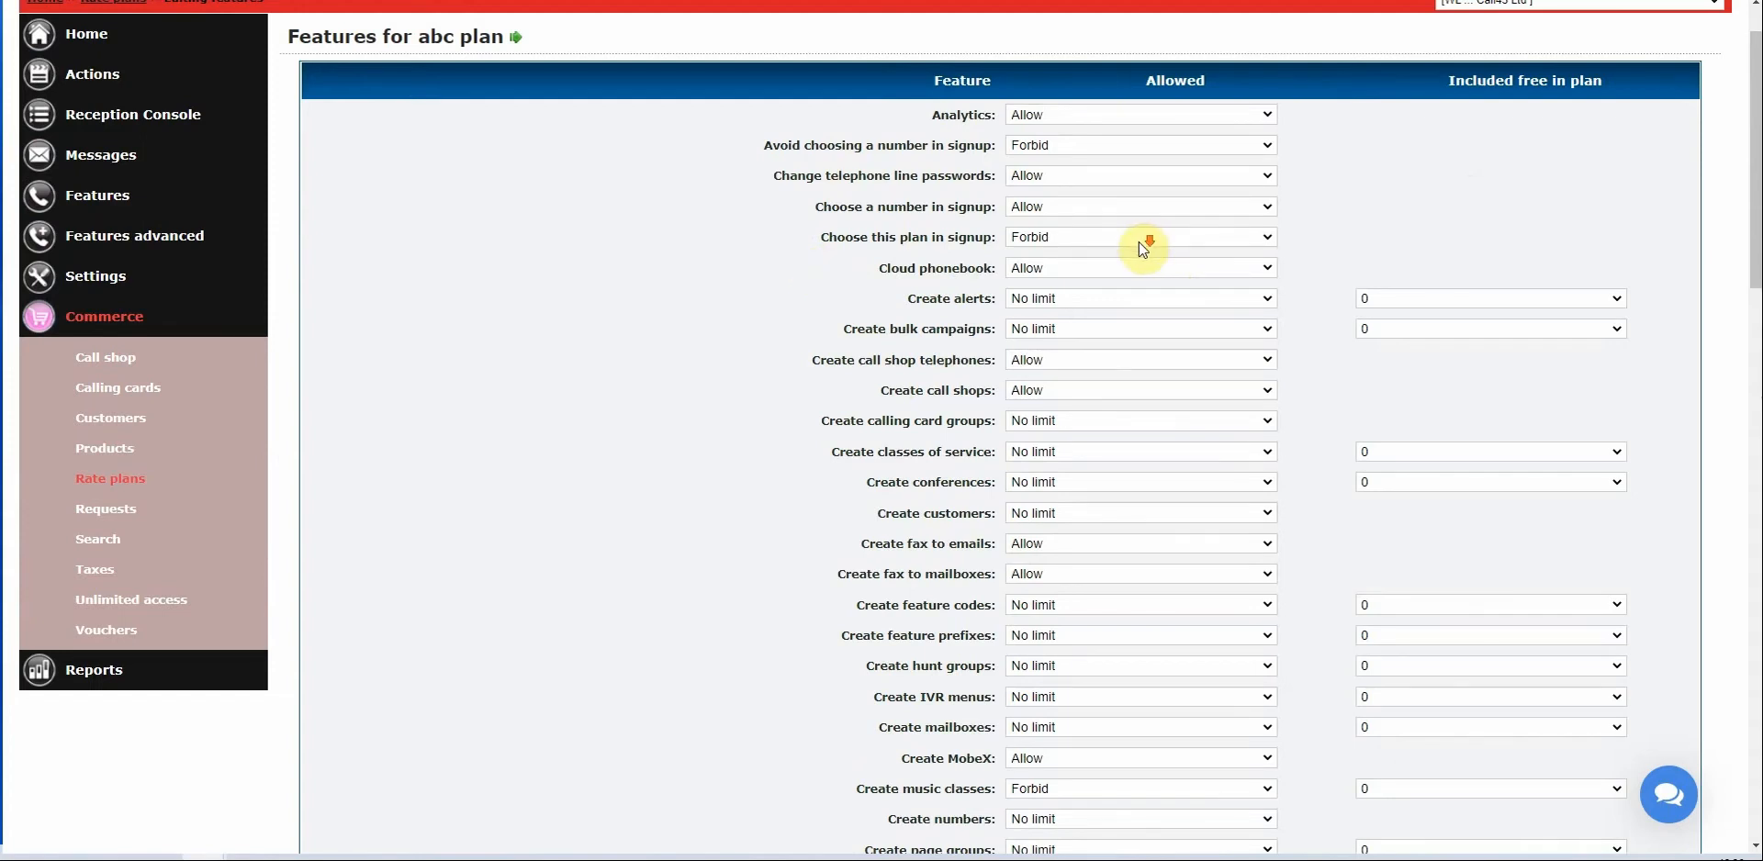
{"action": "scroll", "coordinate": [1139, 241], "scroll_direction": "down", "scroll_amount": 1}
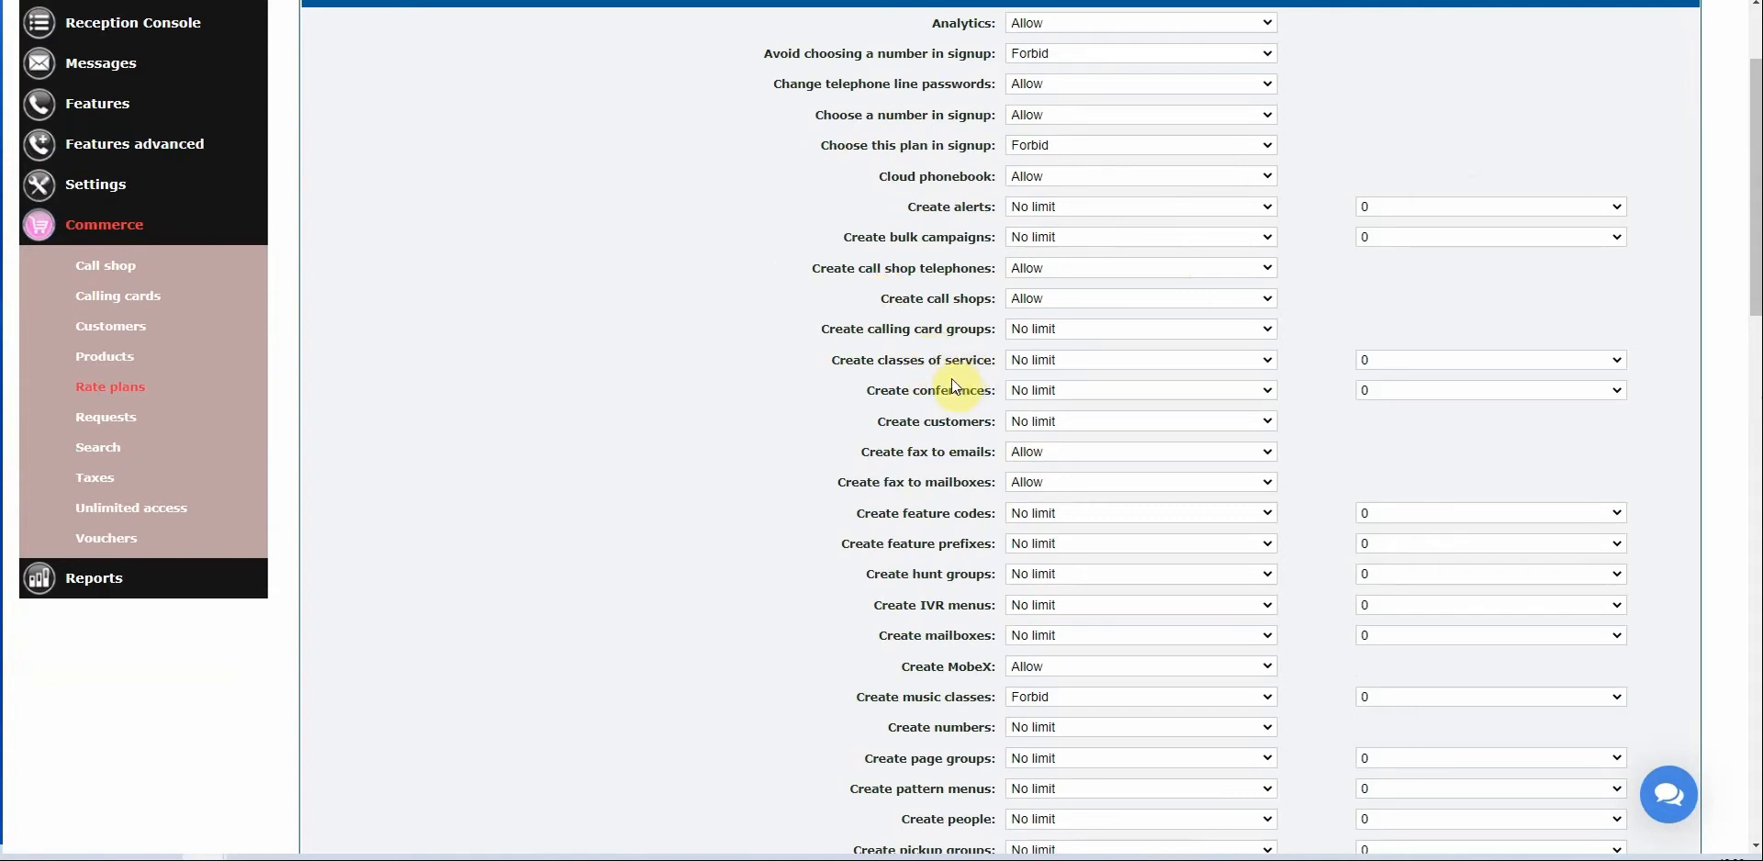
{"action": "scroll", "coordinate": [951, 378], "scroll_direction": "down", "scroll_amount": 2}
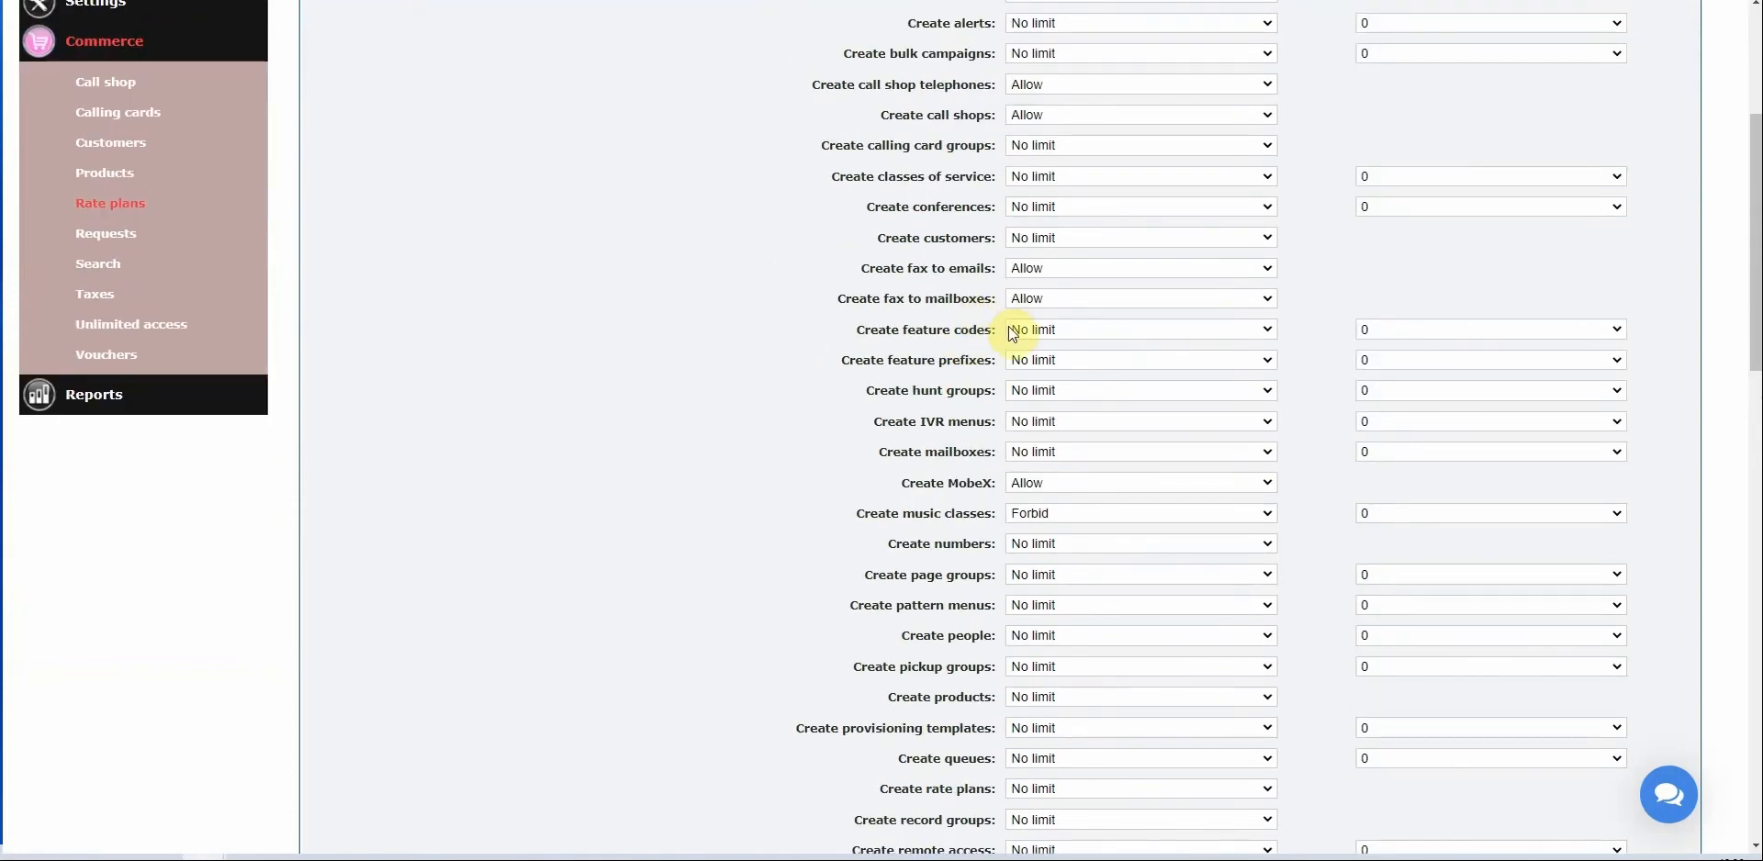
{"action": "left_click_drag", "start_coordinate": [863, 395], "coordinate": [997, 392]}
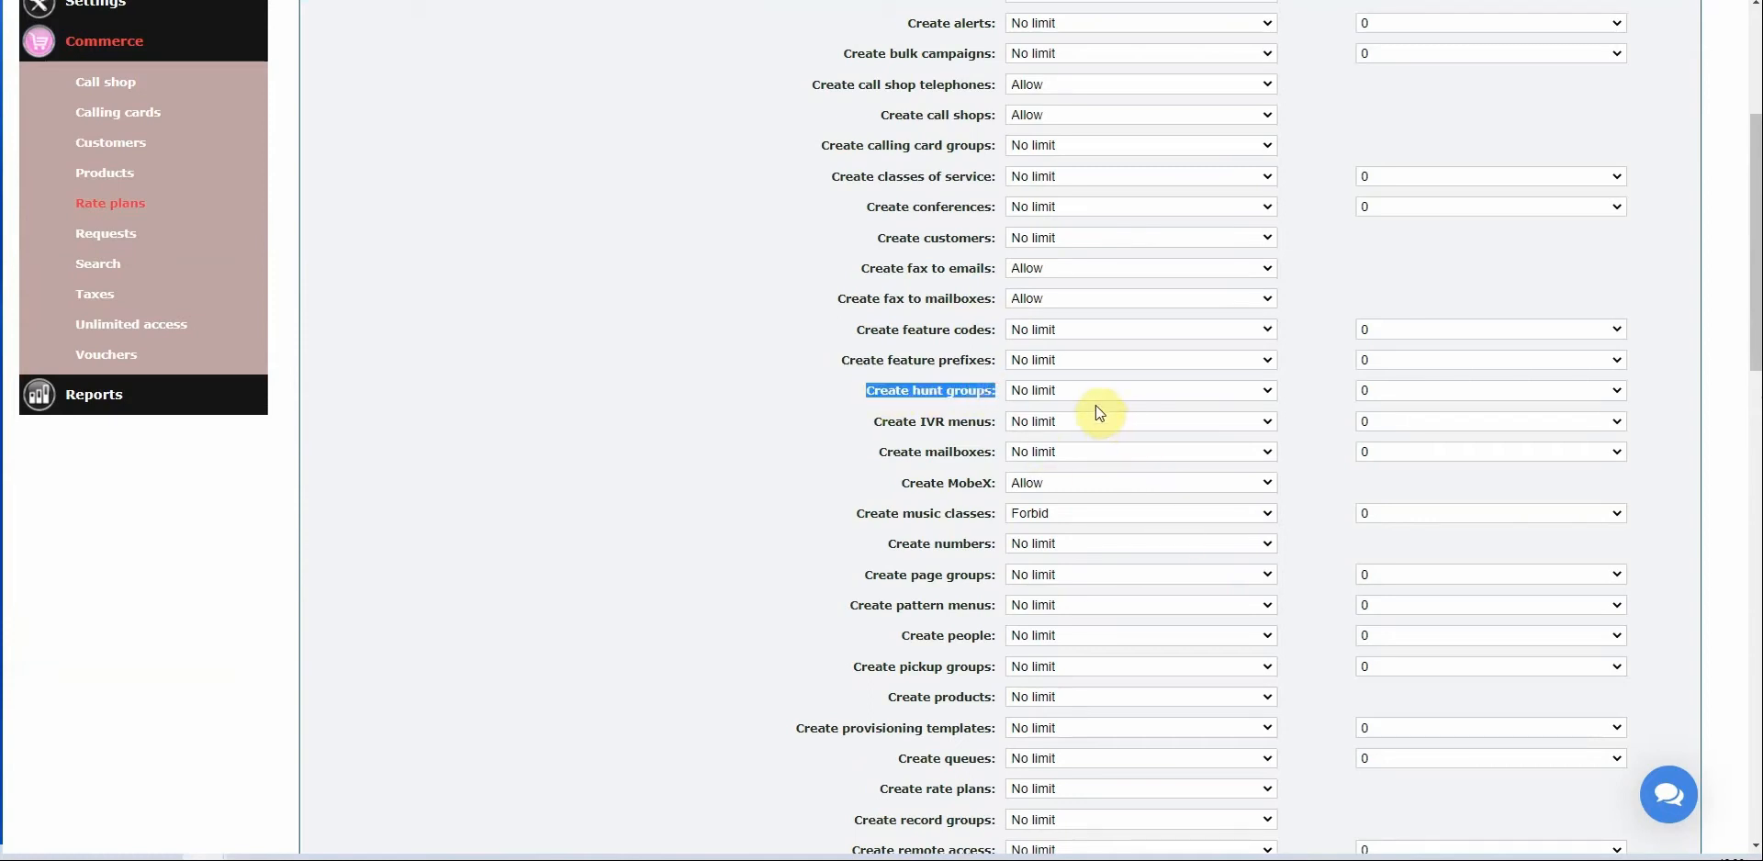
Keep 'Create hunt groups' Allowed at No limit.
{"action": "left_click", "coordinate": [1069, 395]}
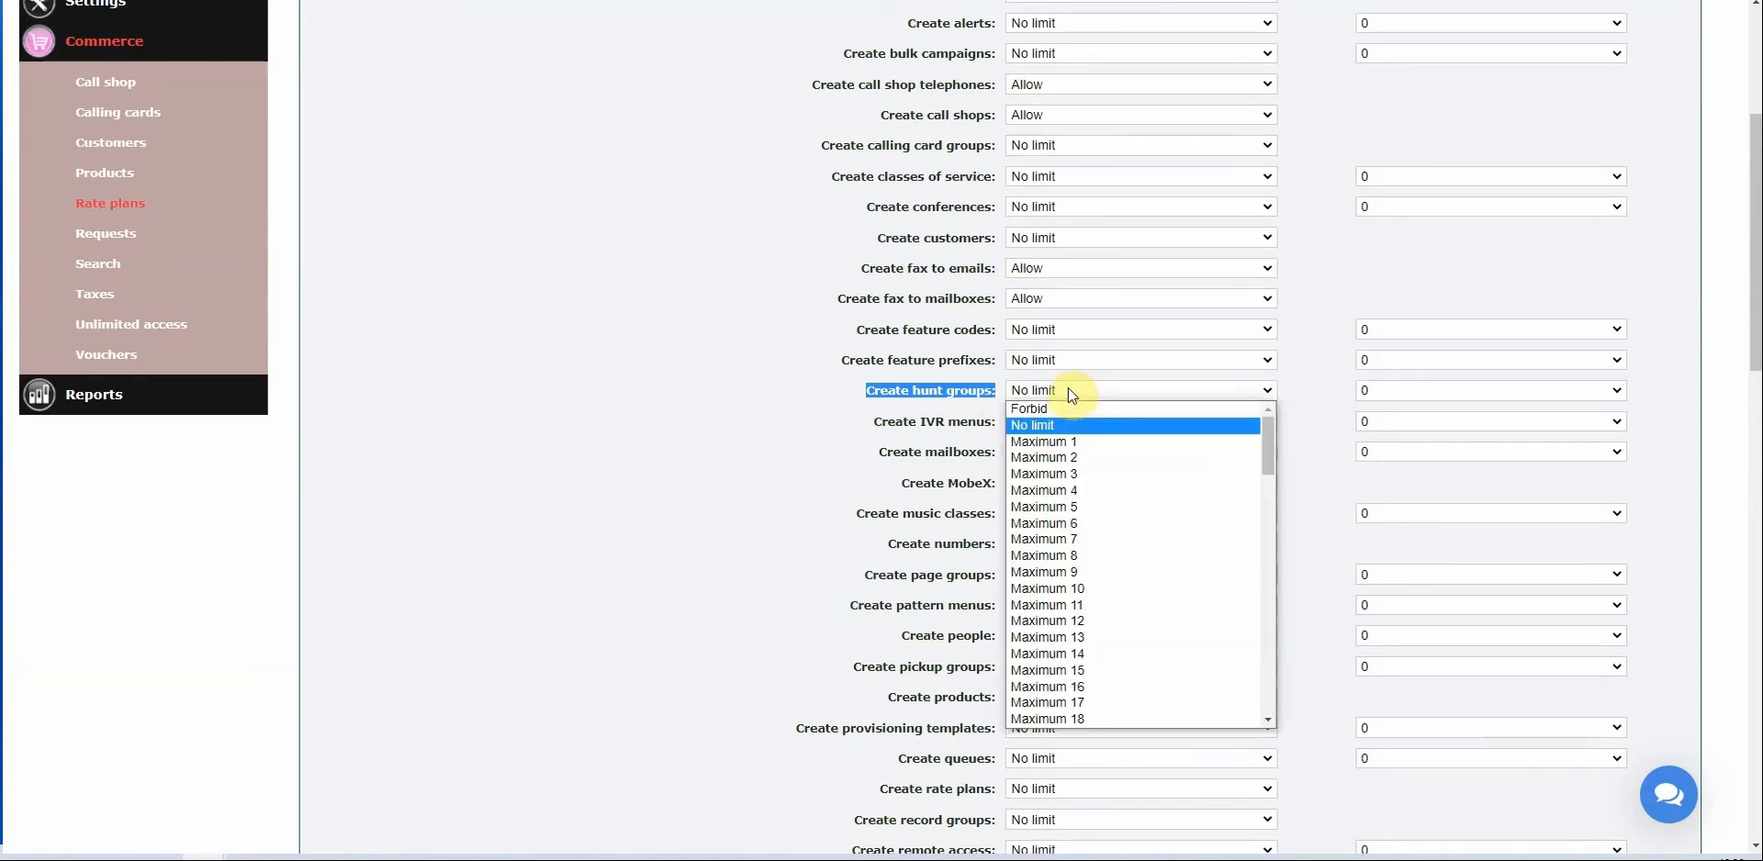
{"action": "key", "text": "Escape"}
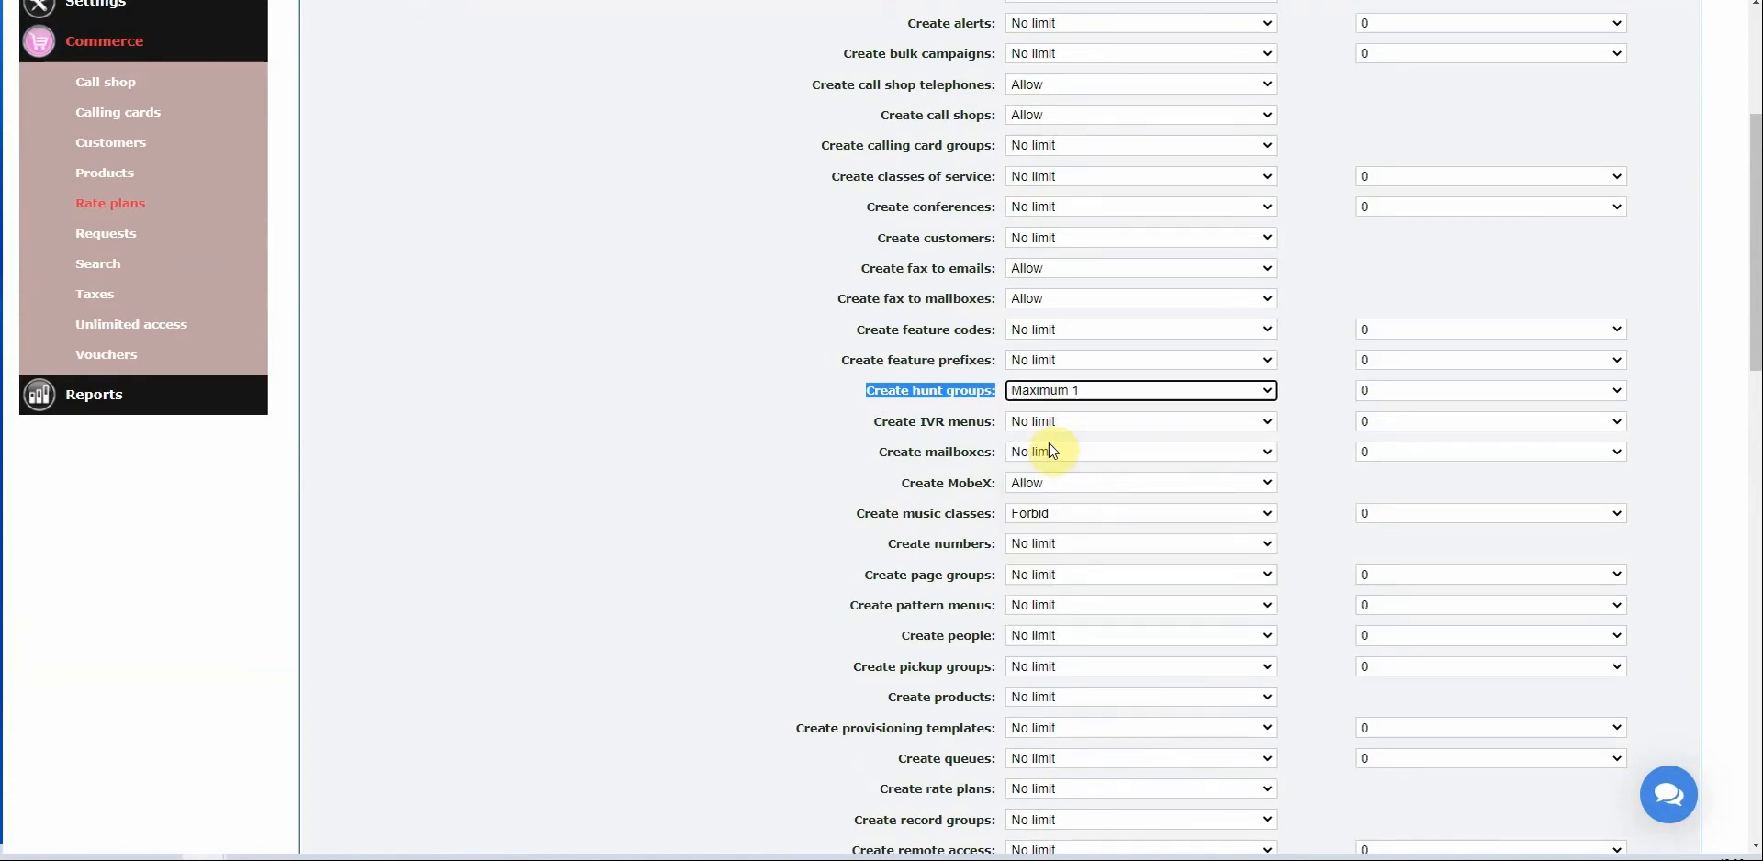
{"action": "left_click", "coordinate": [1107, 391]}
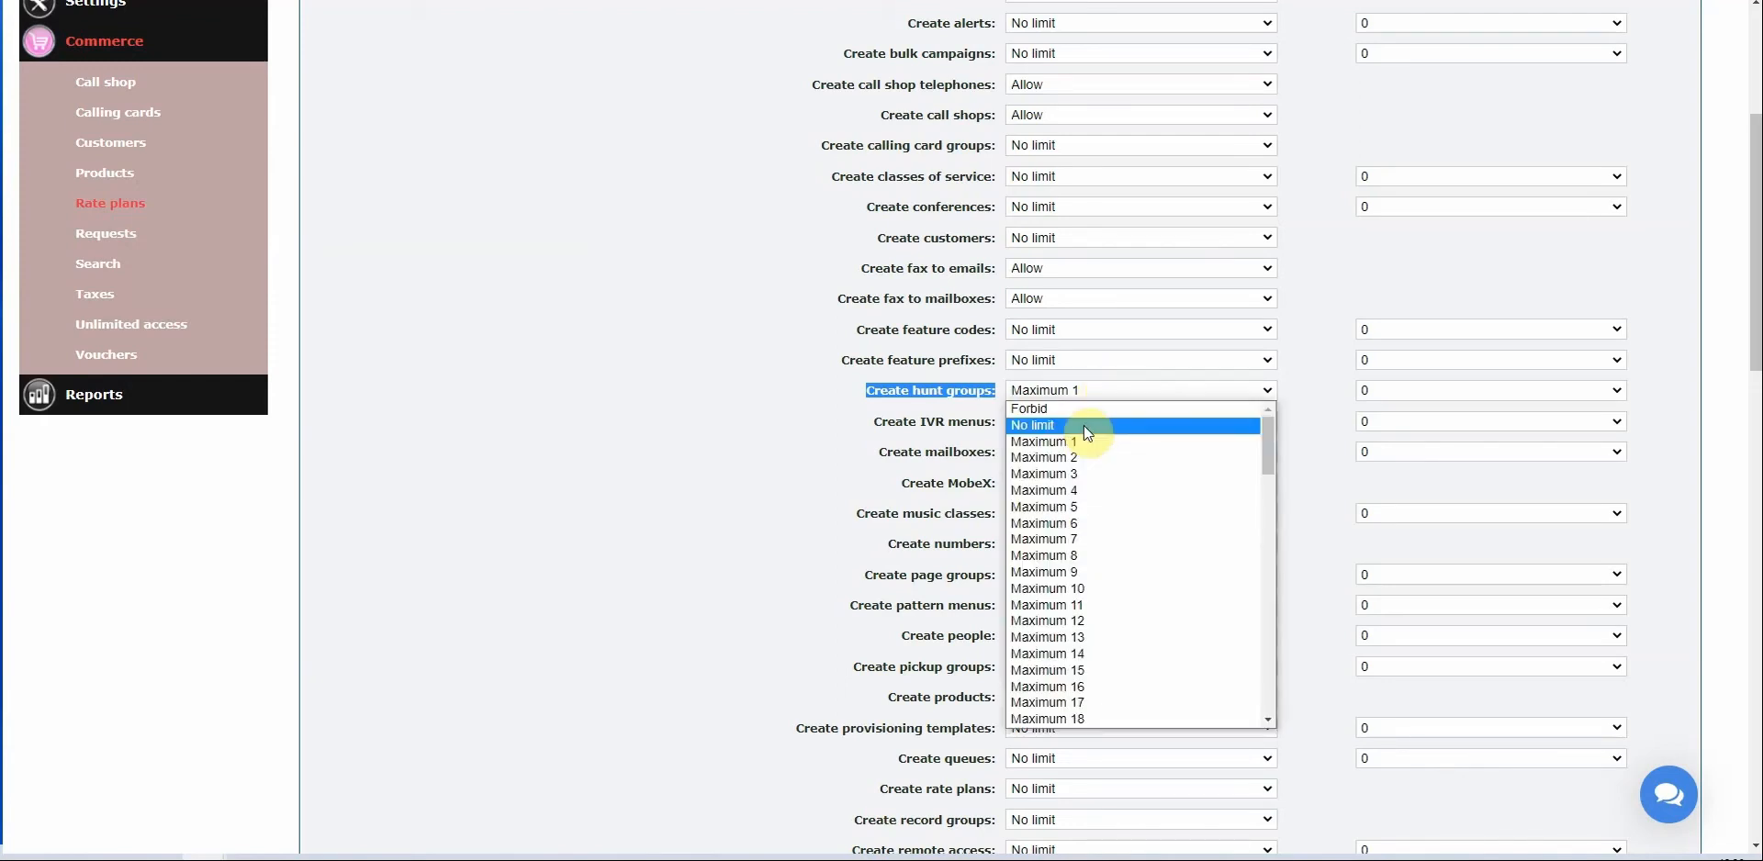
{"action": "left_click", "coordinate": [1017, 426]}
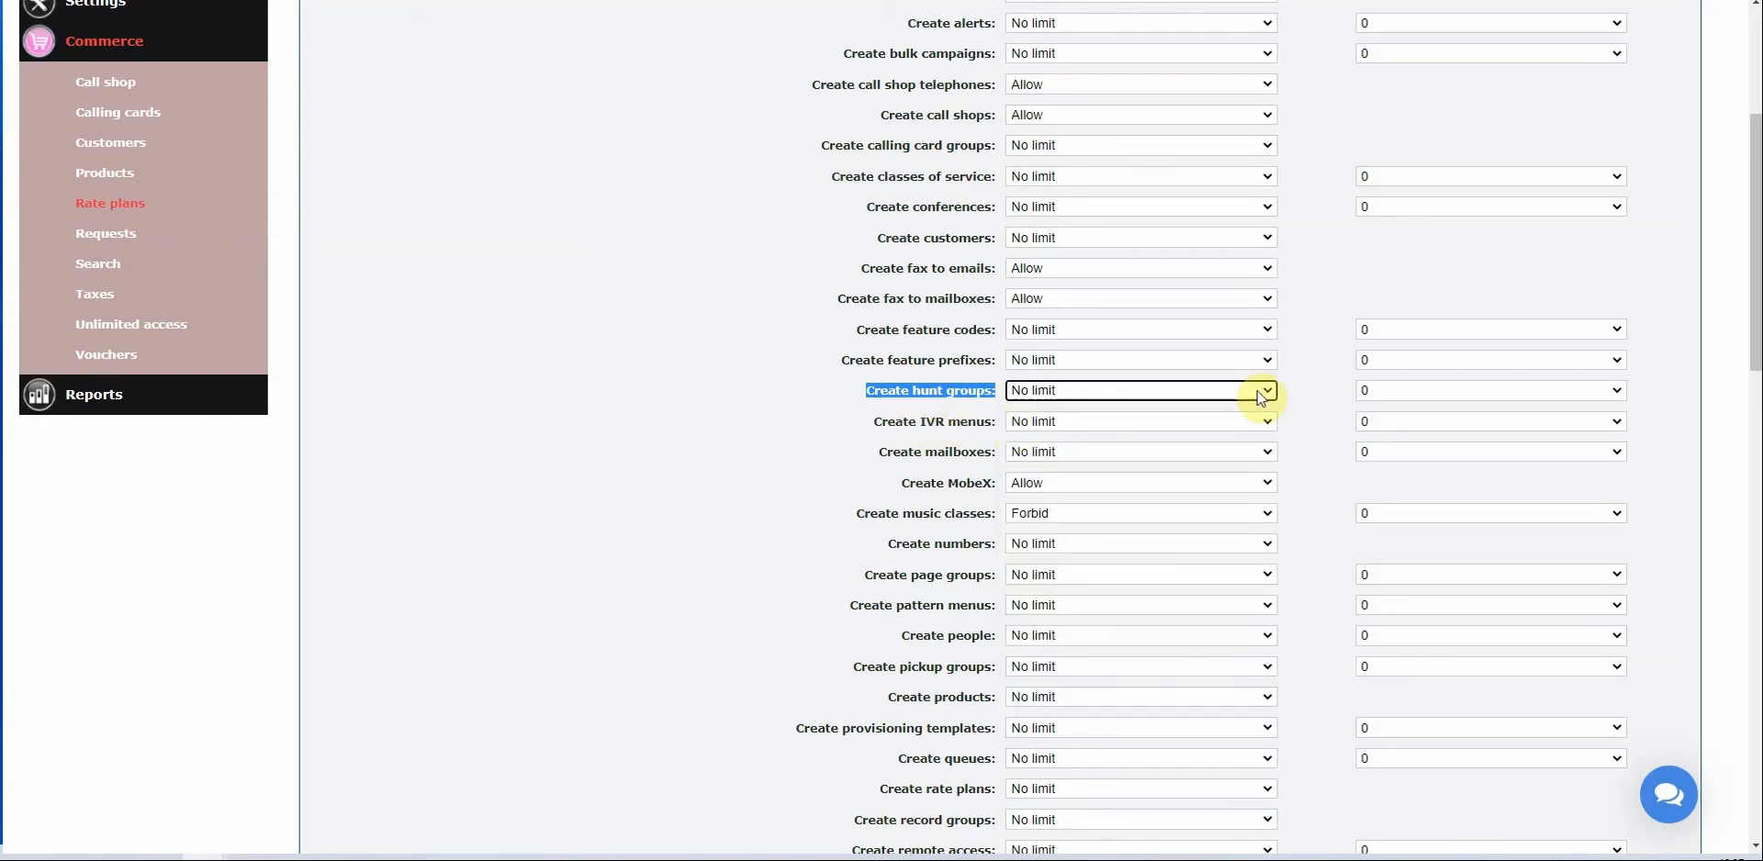
Set hunt groups 'Included free in plan' to 1.
{"action": "scroll", "coordinate": [1302, 388], "scroll_direction": "up", "scroll_amount": 4}
{"action": "scroll", "coordinate": [1369, 252], "scroll_direction": "up", "scroll_amount": 1}
{"action": "left_click_drag", "start_coordinate": [1446, 153], "coordinate": [1589, 153]}
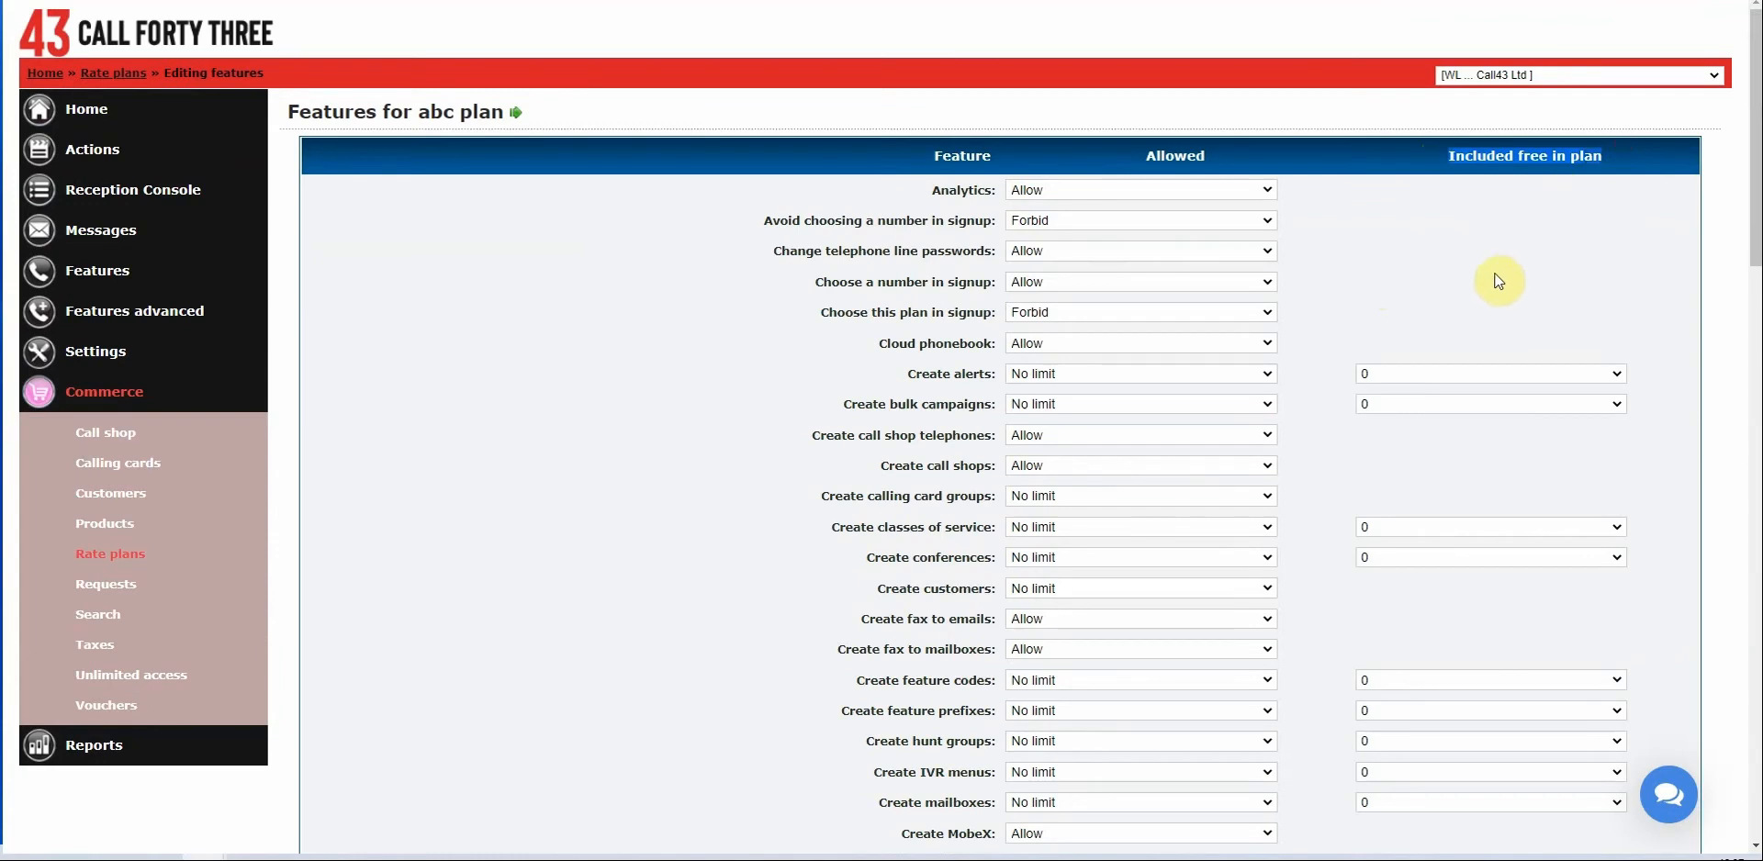
{"action": "scroll", "coordinate": [1396, 312], "scroll_direction": "down", "scroll_amount": 6}
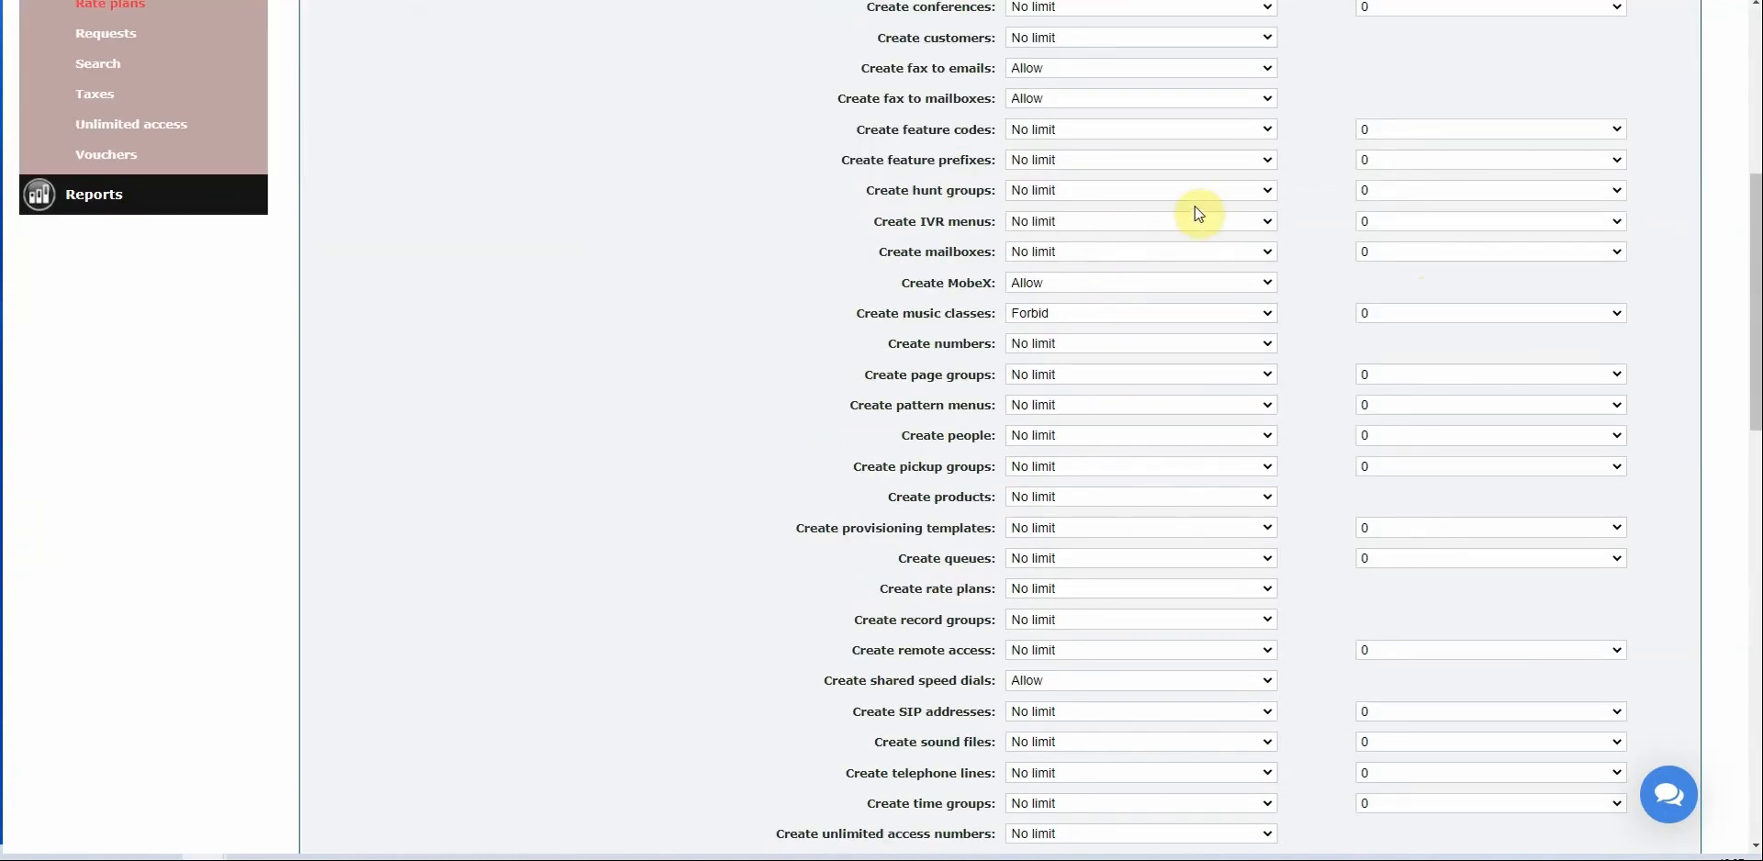
{"action": "left_click", "coordinate": [1406, 192]}
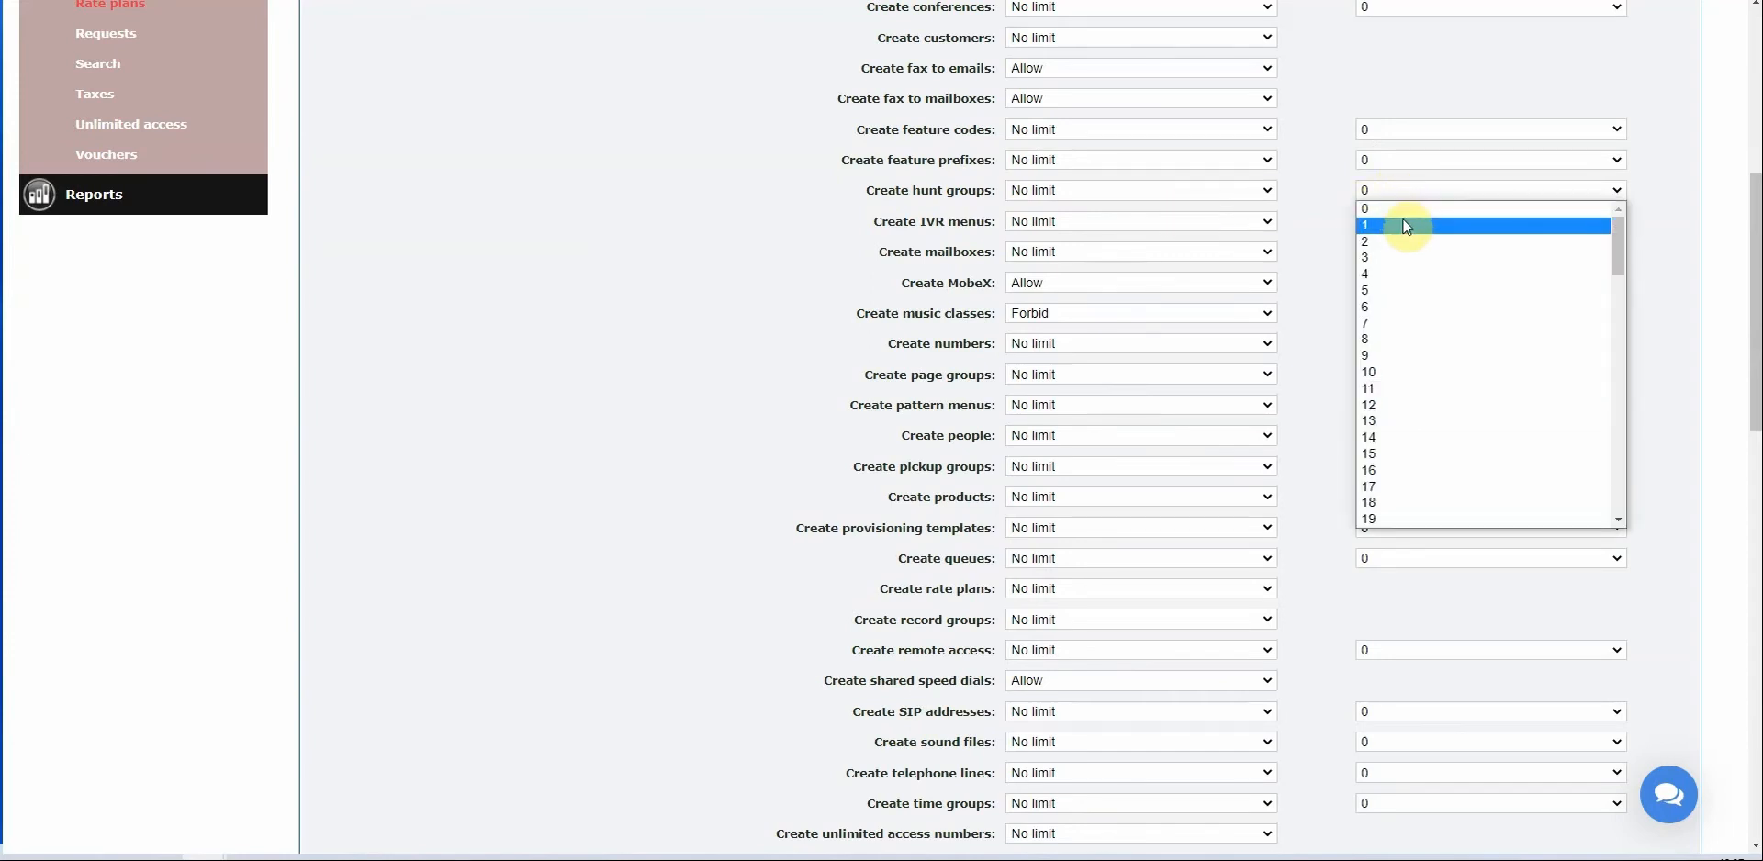
{"action": "left_click", "coordinate": [1403, 227]}
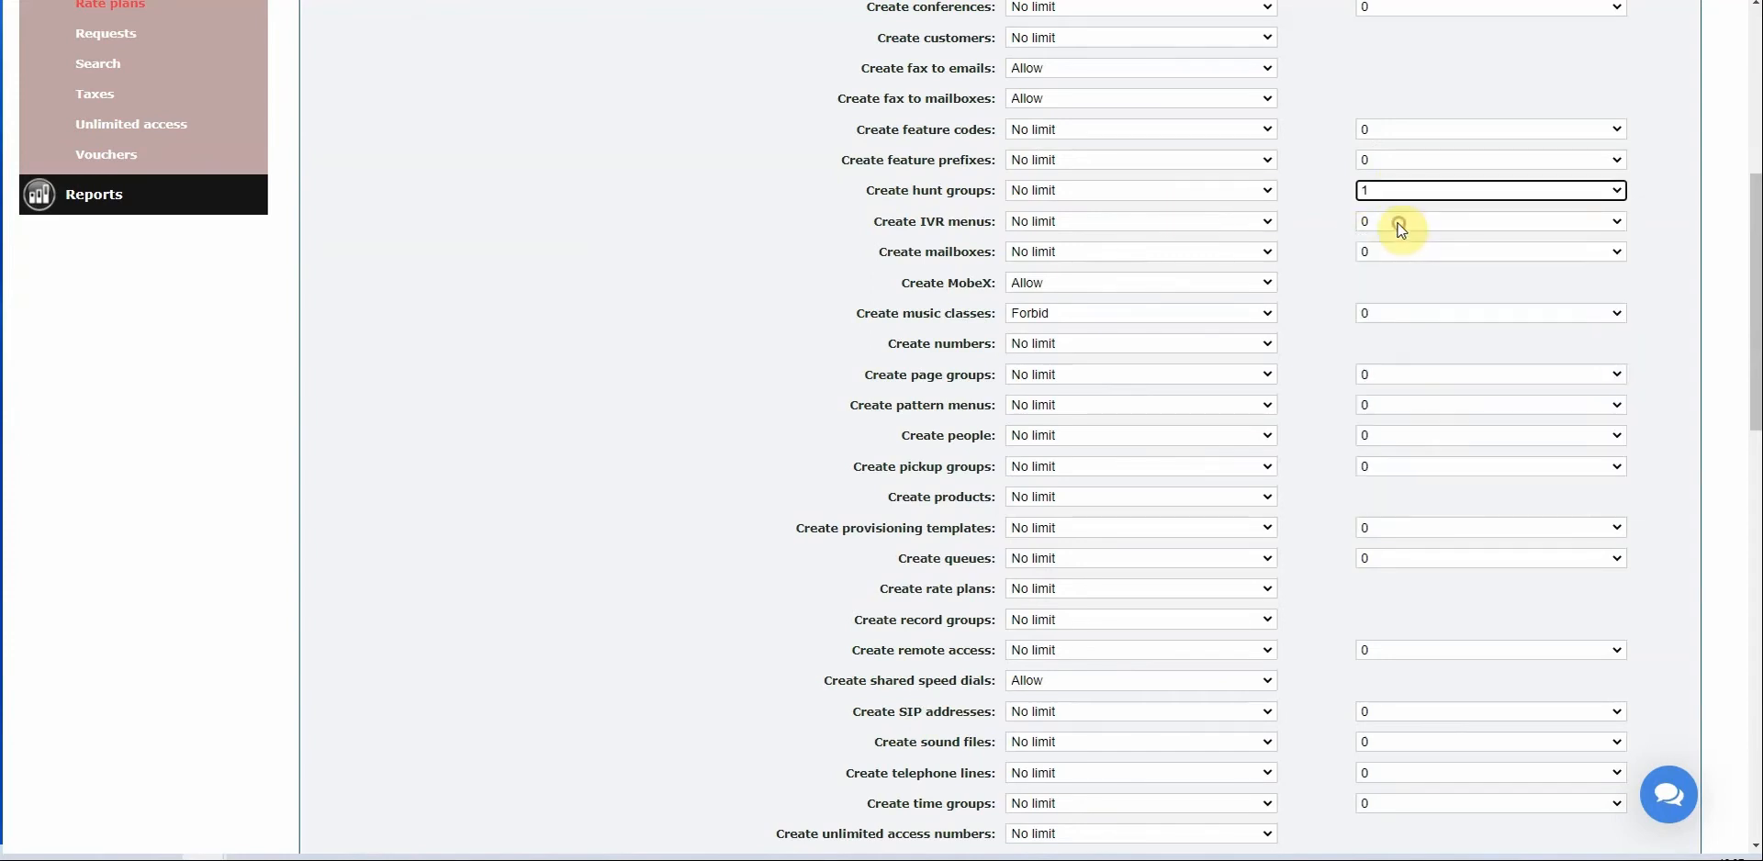
Save abc plan's feature permissions.
{"action": "scroll", "coordinate": [1303, 185], "scroll_direction": "down", "scroll_amount": 3}
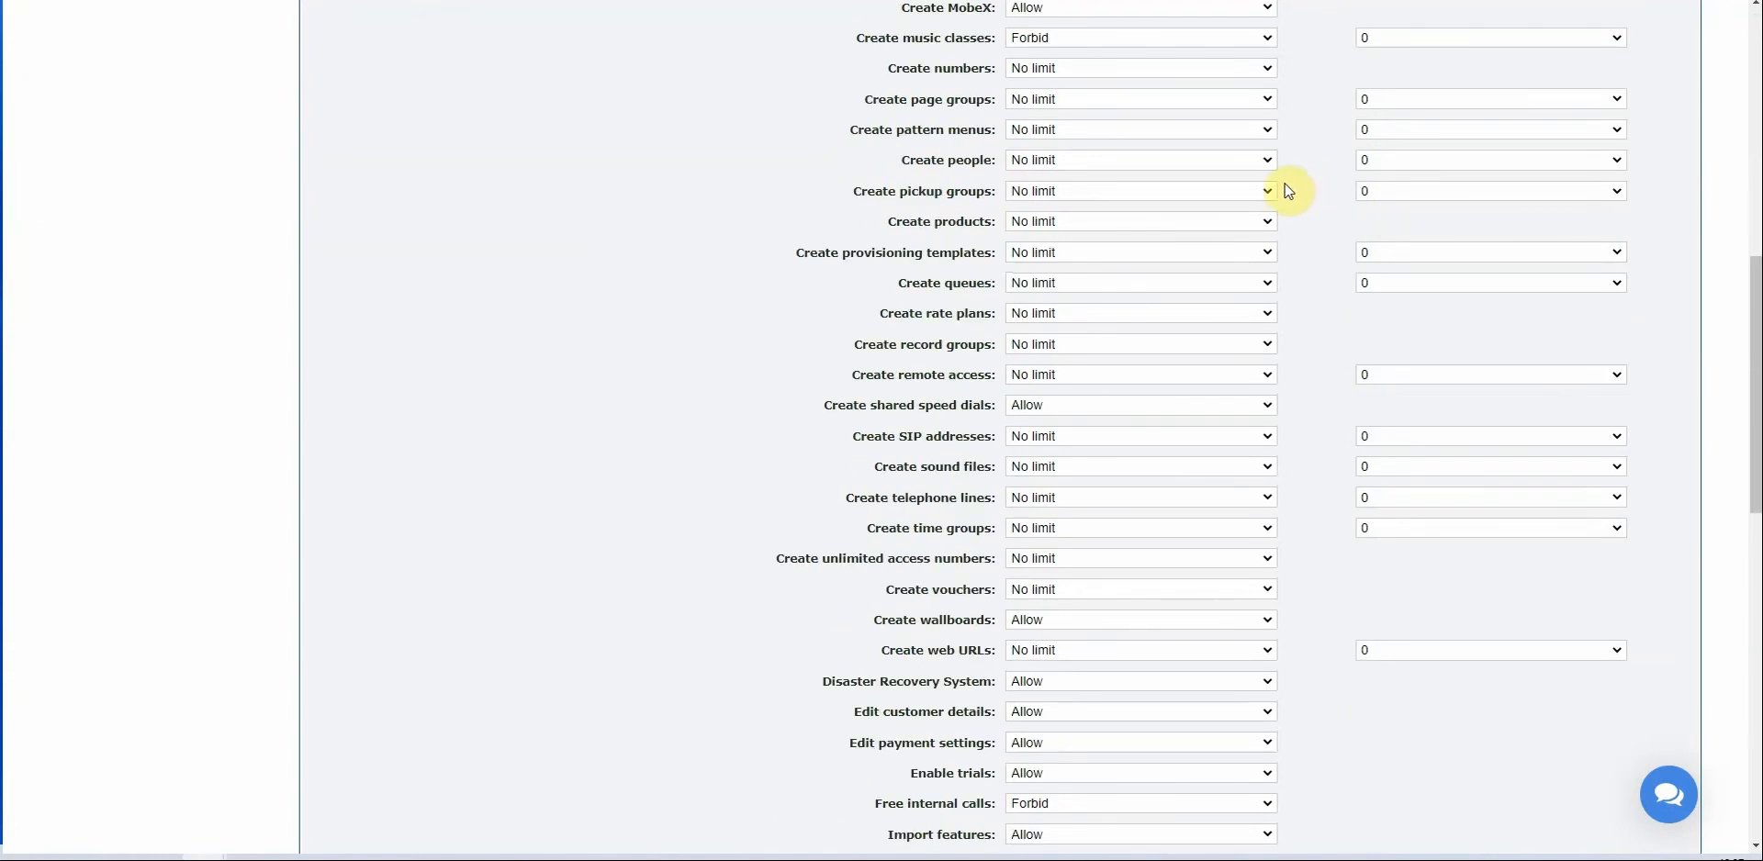
{"action": "scroll", "coordinate": [1283, 191], "scroll_direction": "up", "scroll_amount": 3}
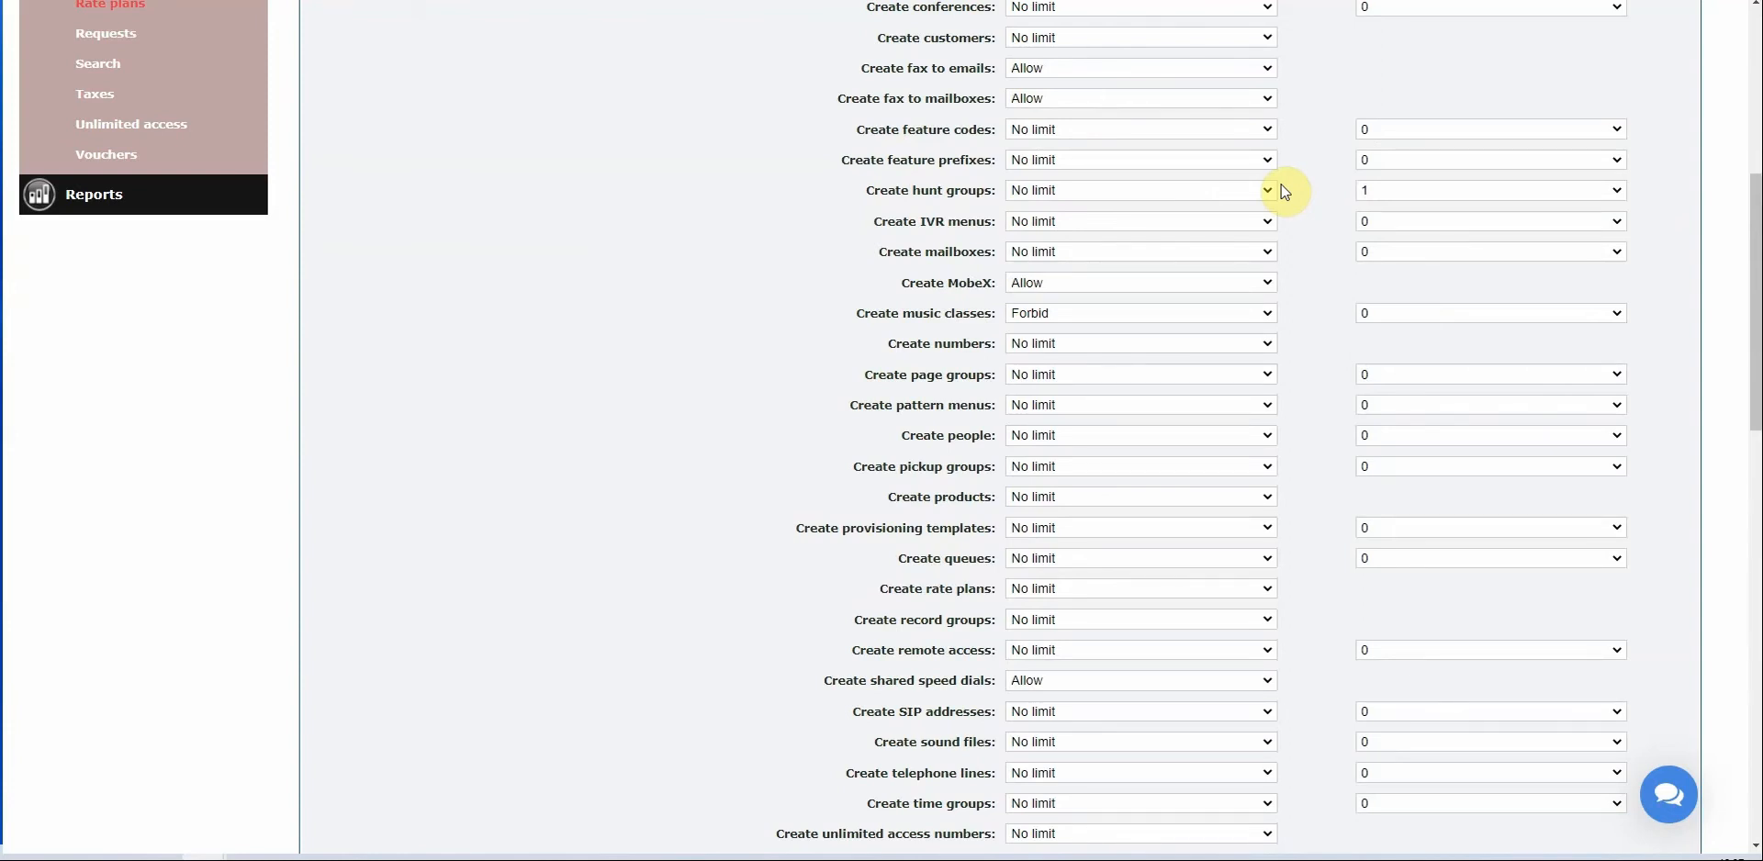
{"action": "scroll", "coordinate": [1102, 267], "scroll_direction": "down", "scroll_amount": 2}
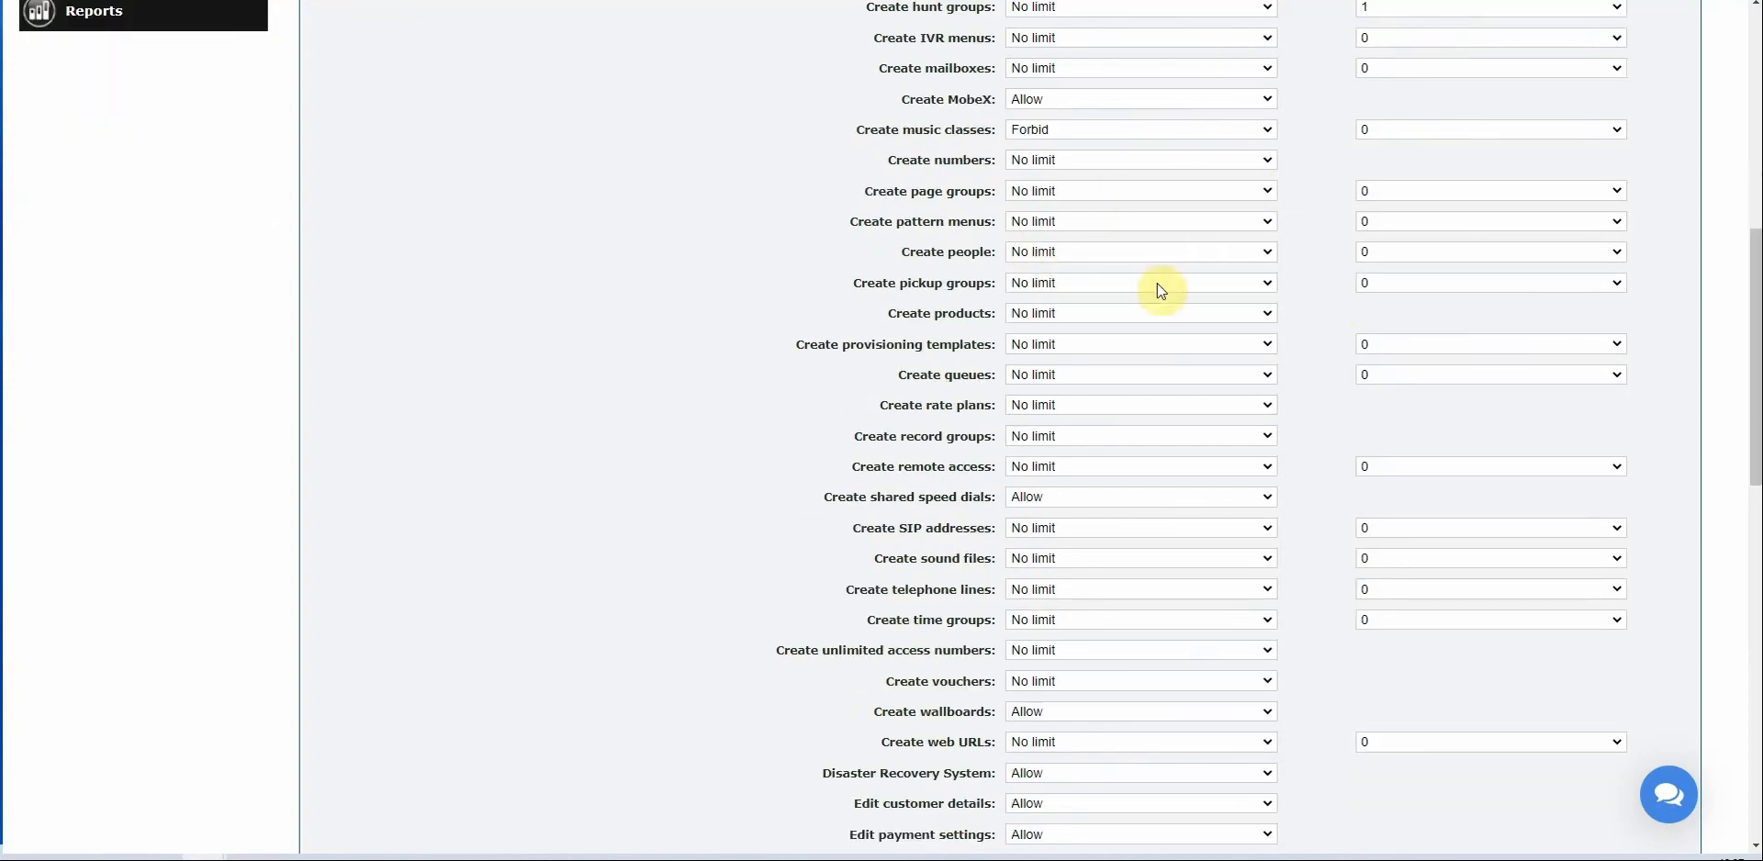
{"action": "scroll", "coordinate": [1469, 358], "scroll_direction": "down", "scroll_amount": 7}
{"action": "scroll", "coordinate": [1454, 376], "scroll_direction": "down", "scroll_amount": 5}
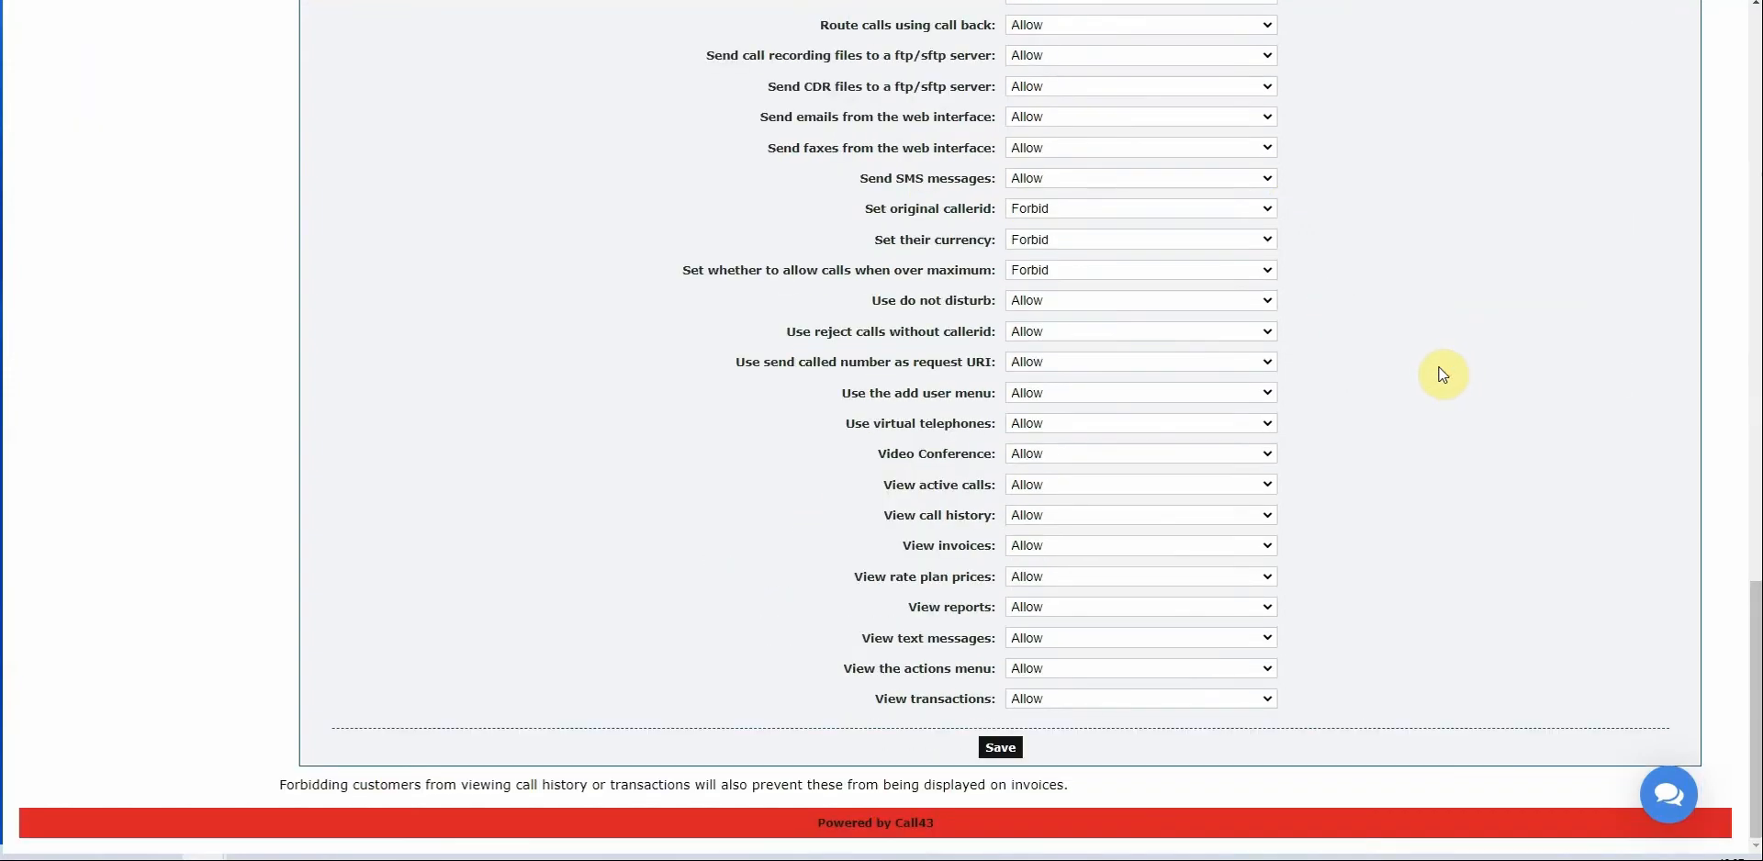
{"action": "left_click", "coordinate": [1002, 747]}
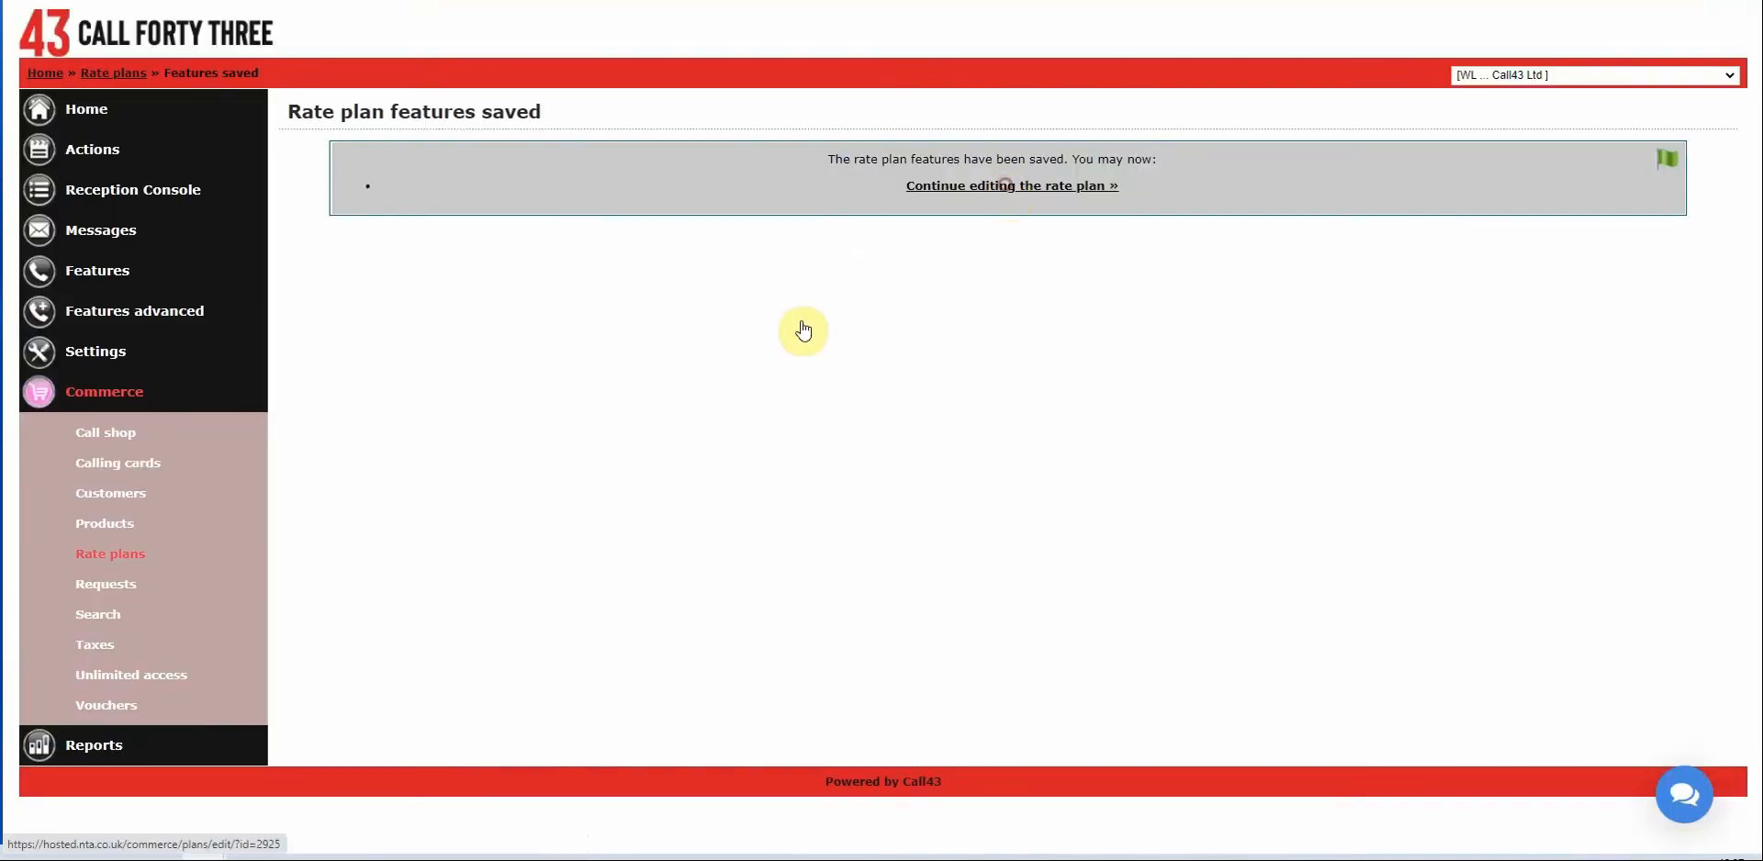
Open 'Fees for features' under abc plan's other options.
{"action": "scroll", "coordinate": [229, 366], "scroll_direction": "down", "scroll_amount": 15}
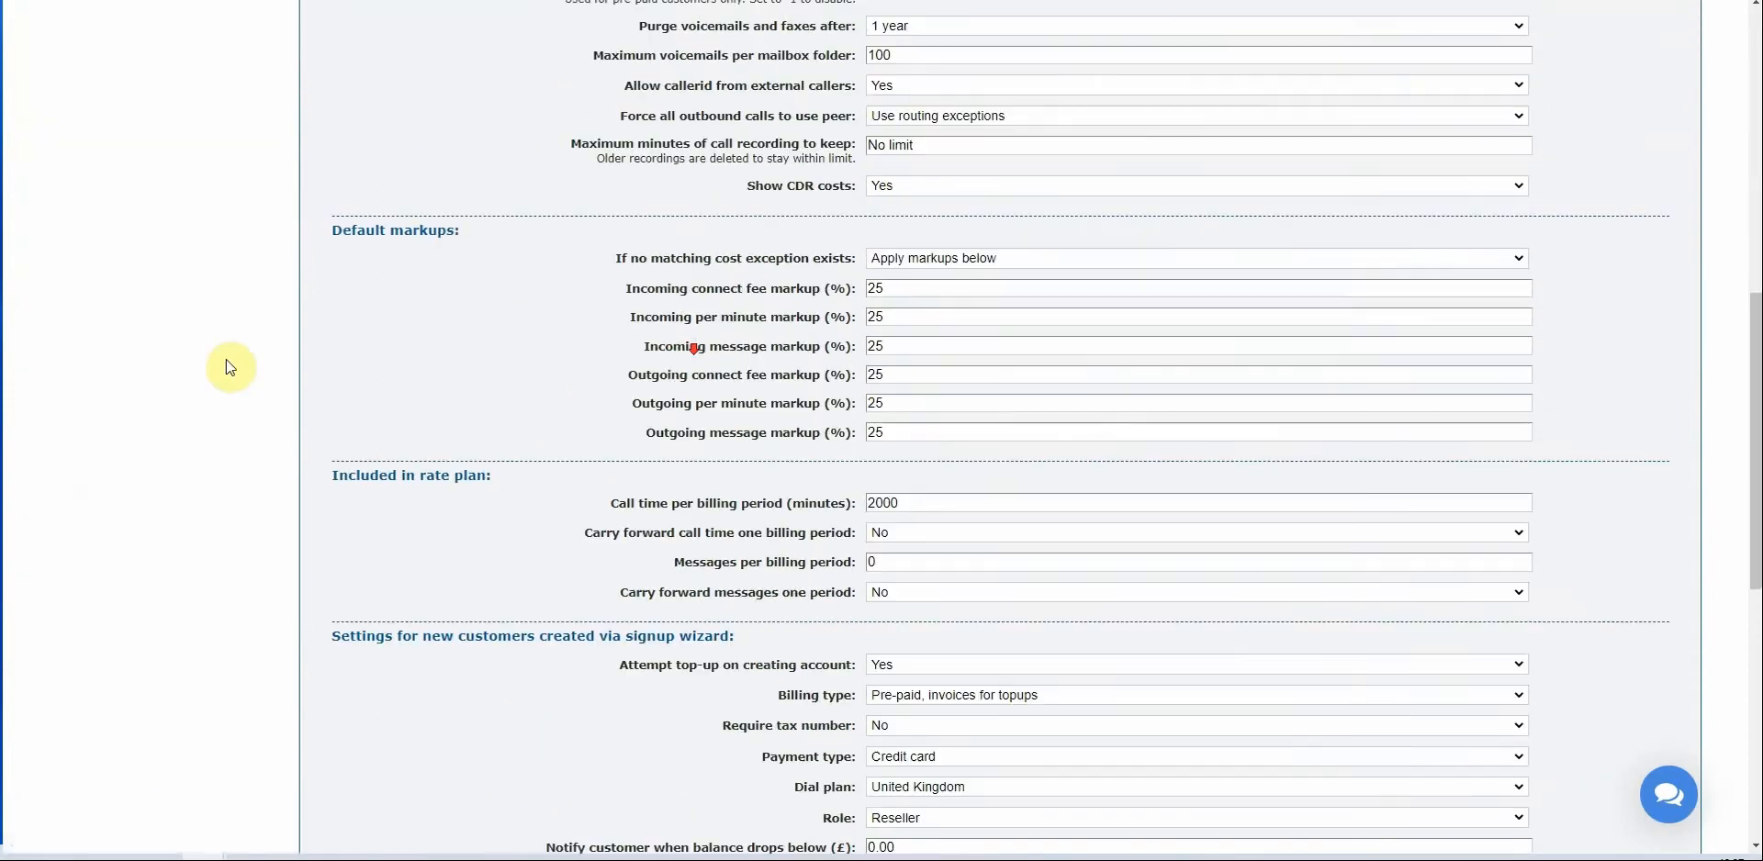
{"action": "scroll", "coordinate": [513, 402], "scroll_direction": "down", "scroll_amount": 8}
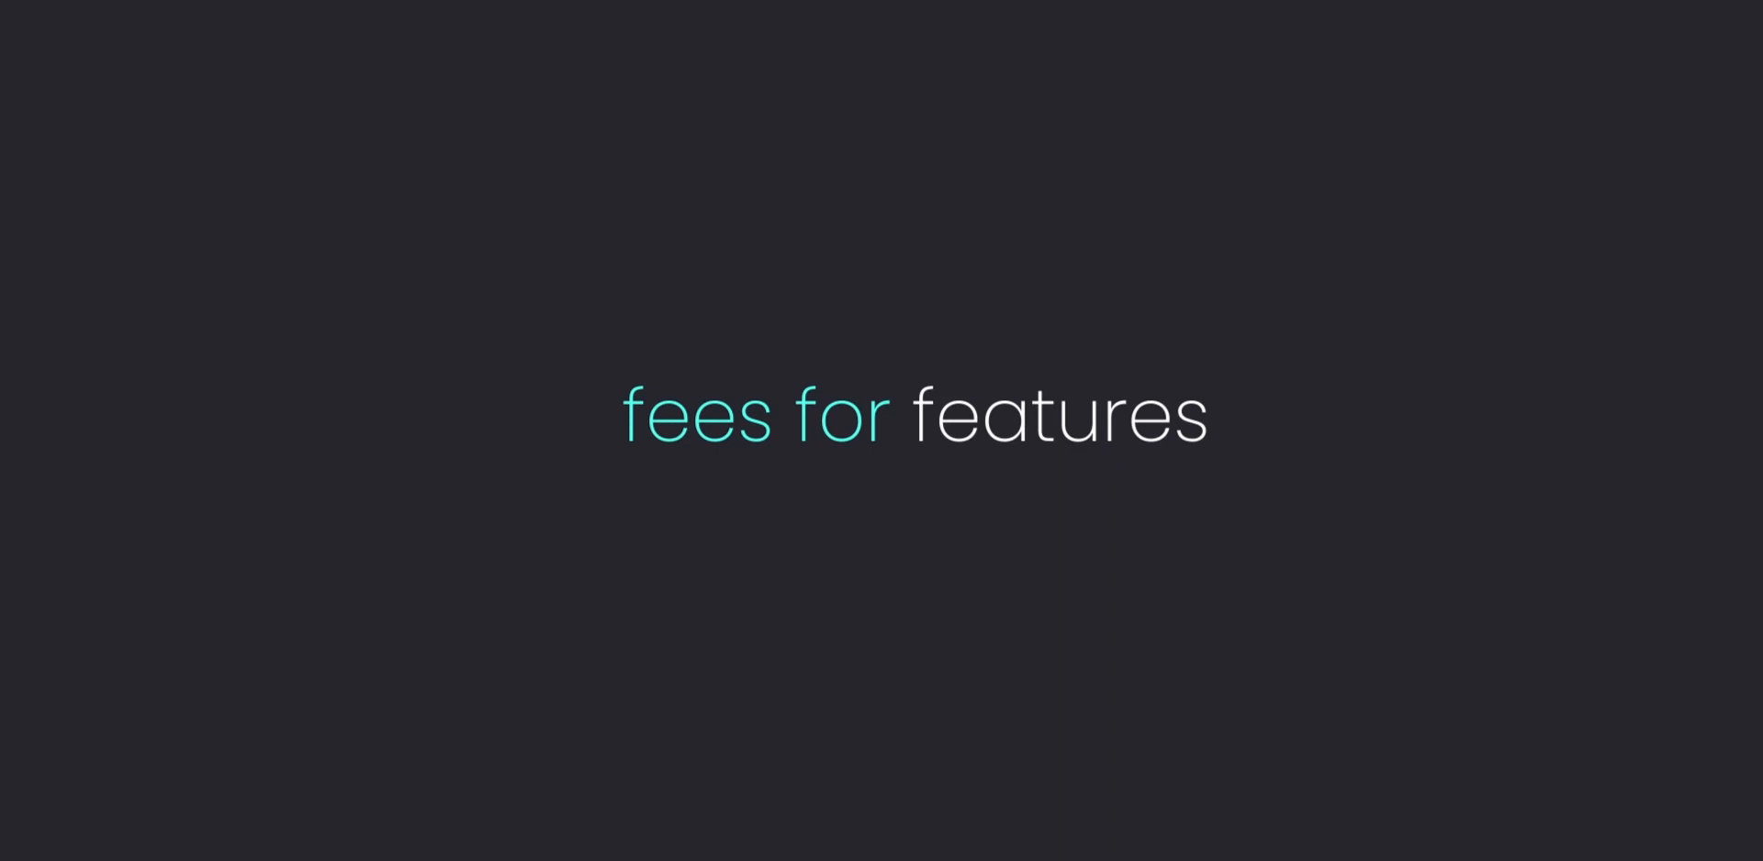
{"action": "left_click", "coordinate": [382, 663]}
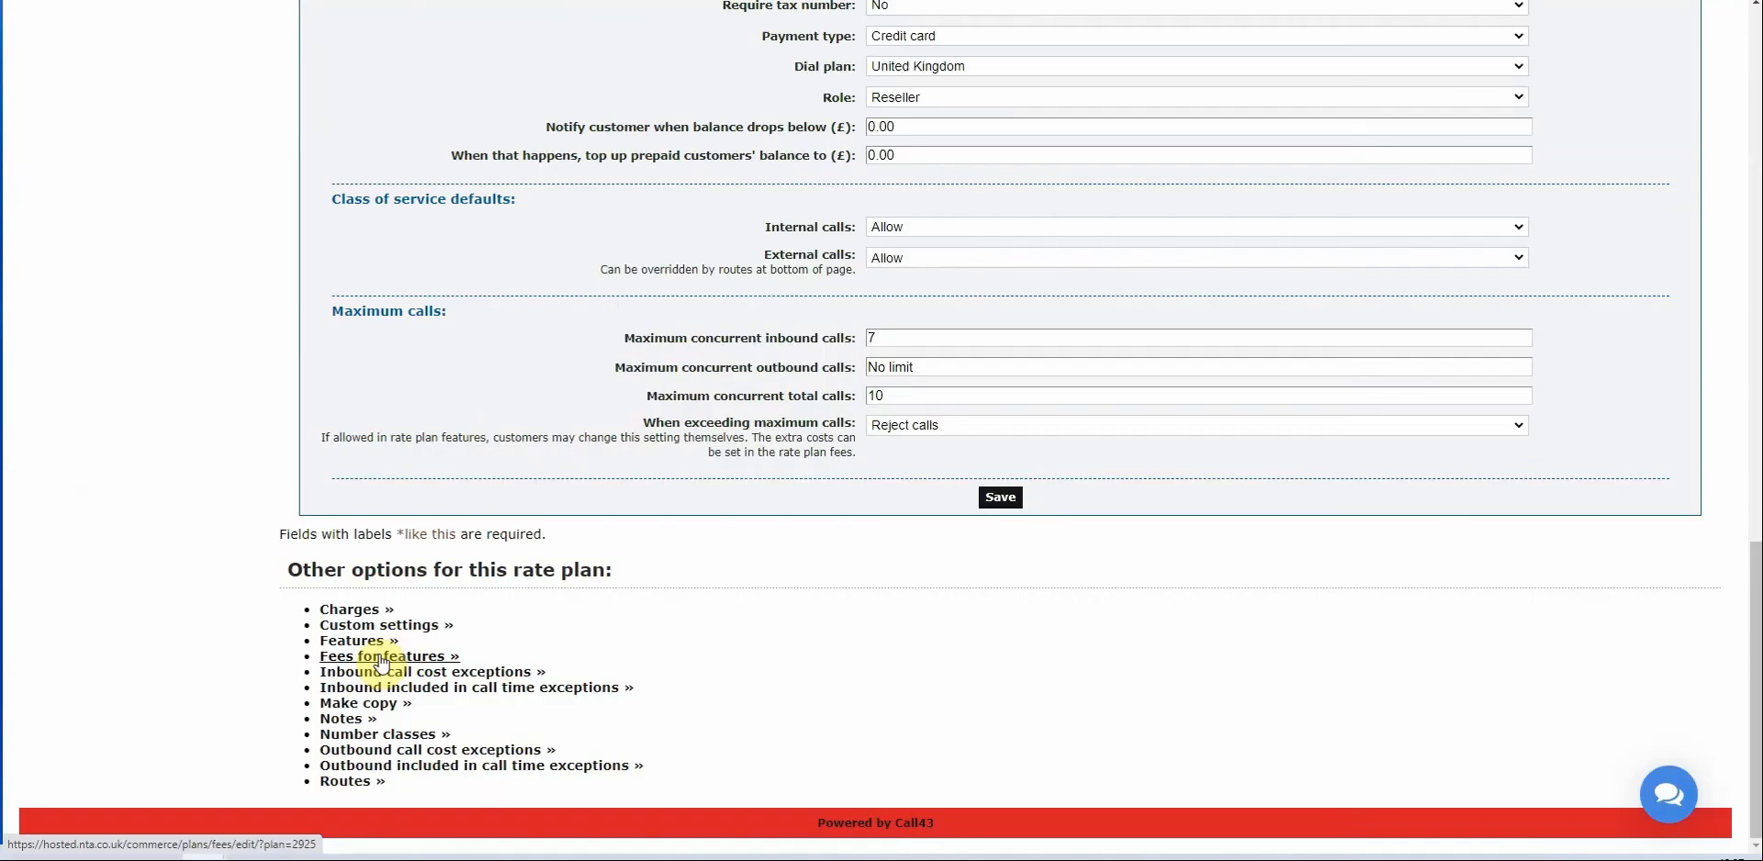
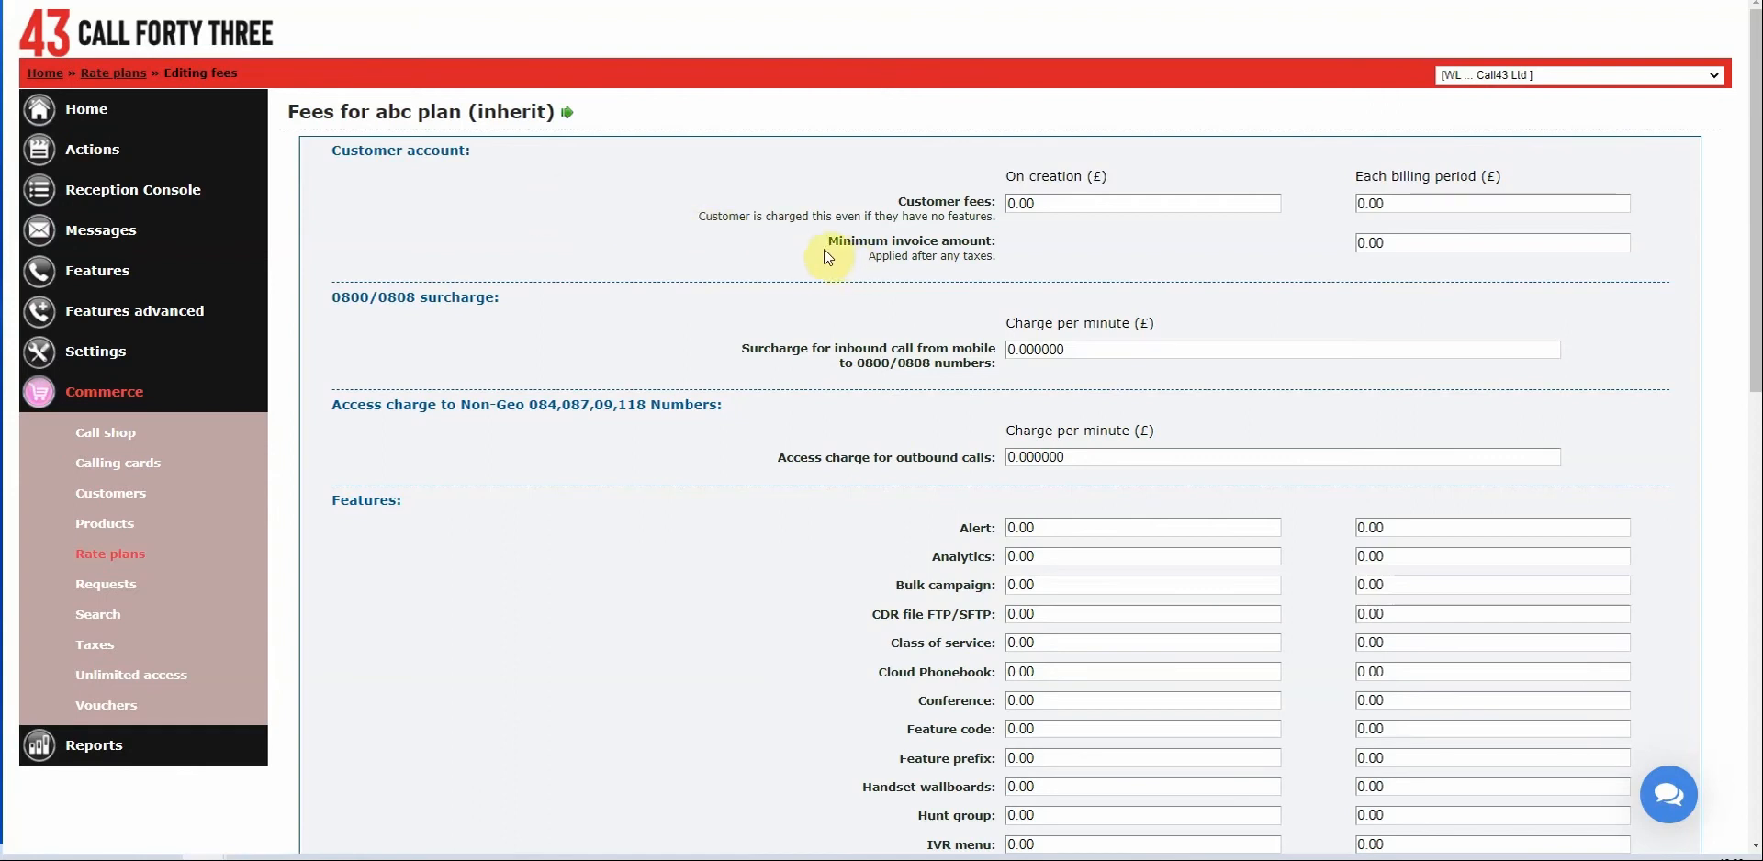
Set abc plan's minimum invoice amount per billing period to 75.00.
{"action": "left_click_drag", "start_coordinate": [819, 250], "coordinate": [1004, 262]}
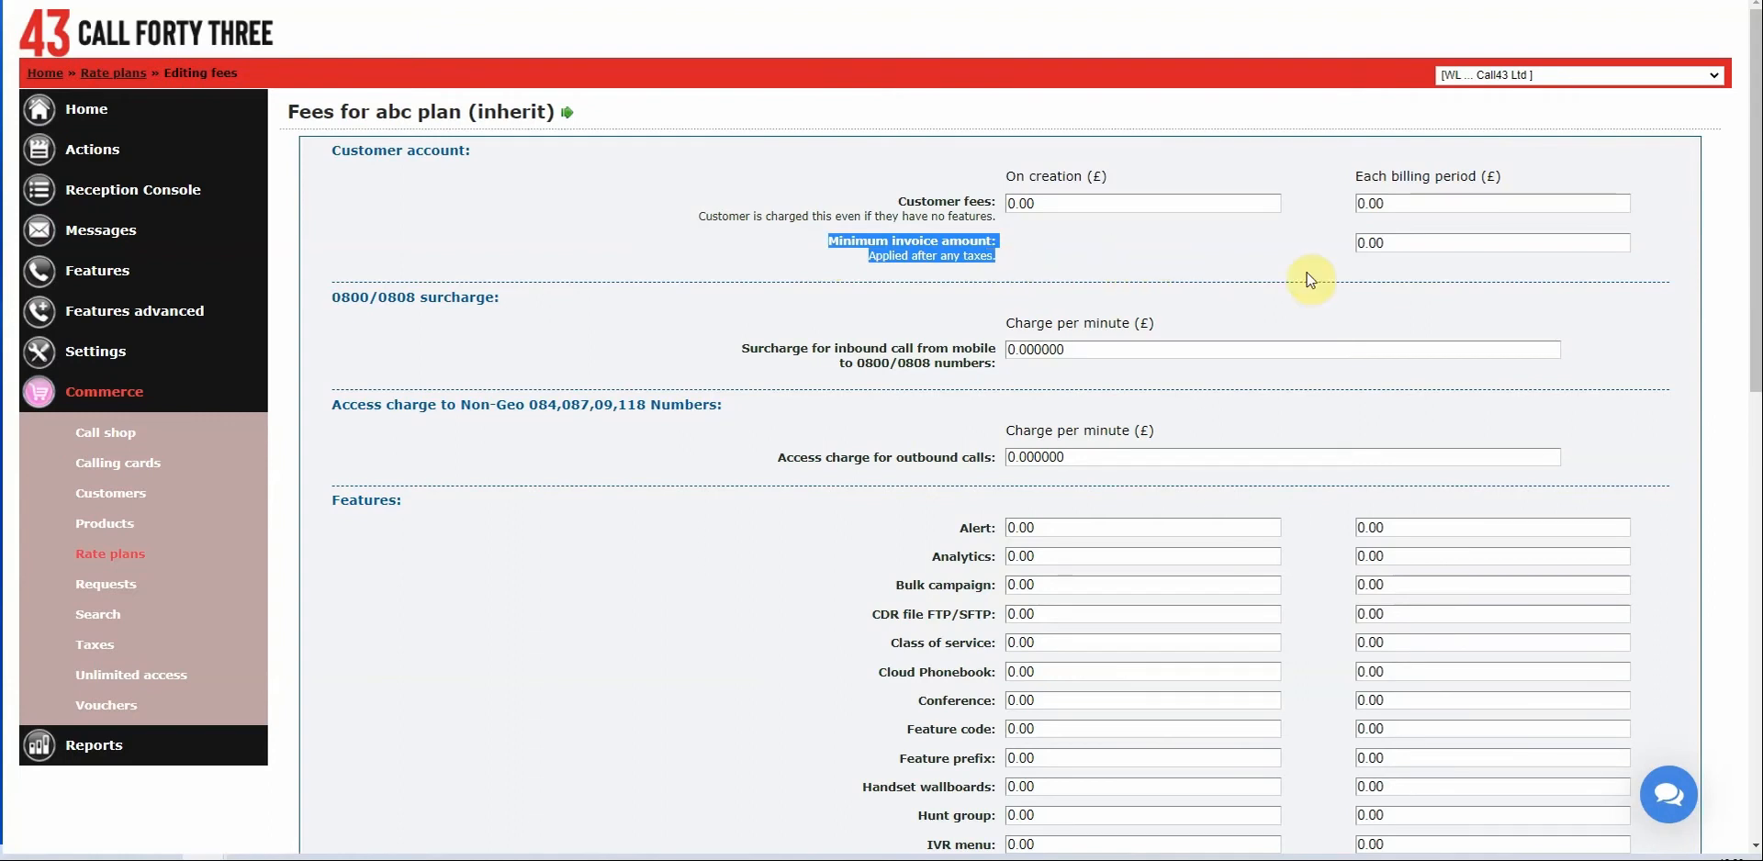
{"action": "left_click", "coordinate": [1418, 243]}
{"action": "type", "text": "7"}
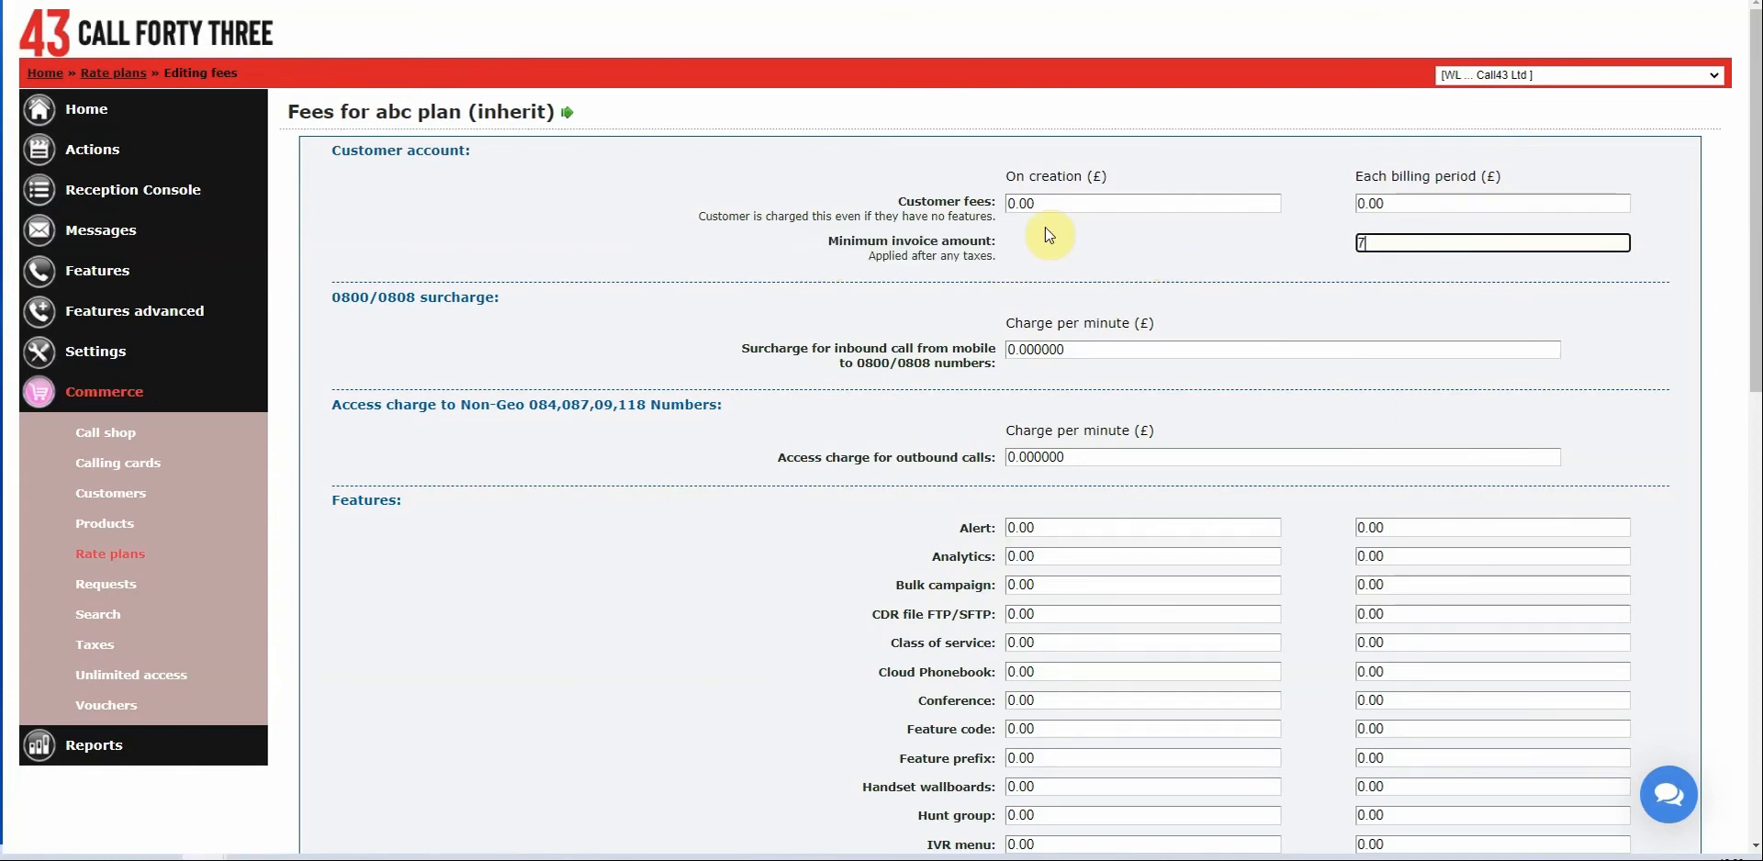
{"action": "type", "text": "5.00"}
{"action": "left_click", "coordinate": [804, 310]}
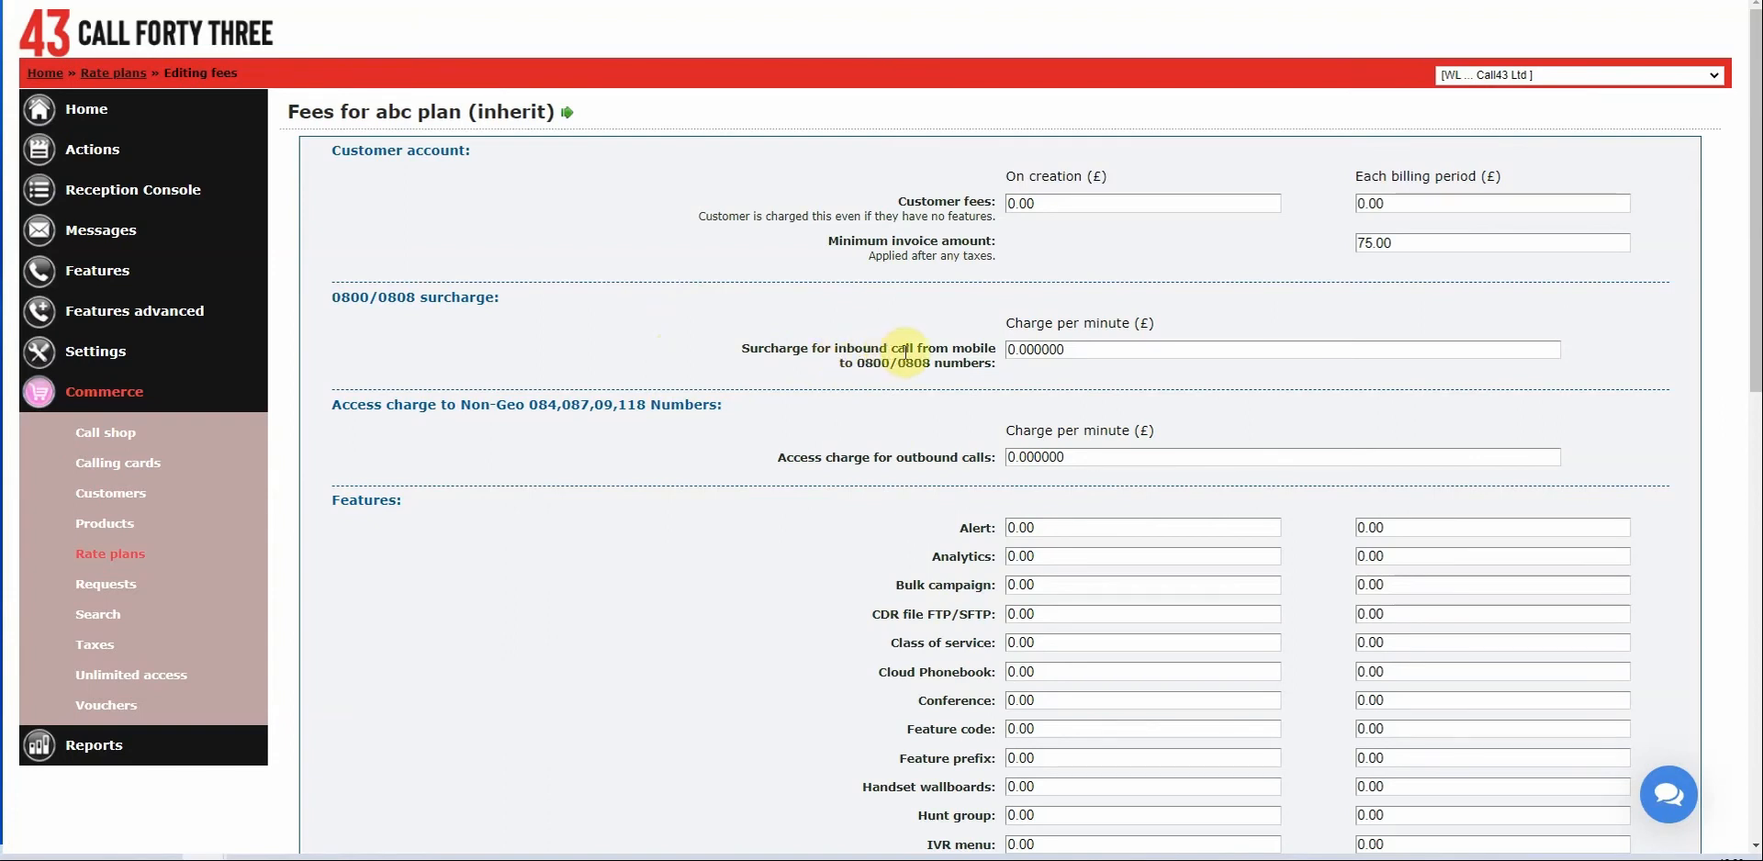
Set the mobile-to-0800/0808 surcharge to 0.05.
{"action": "left_click", "coordinate": [1035, 349]}
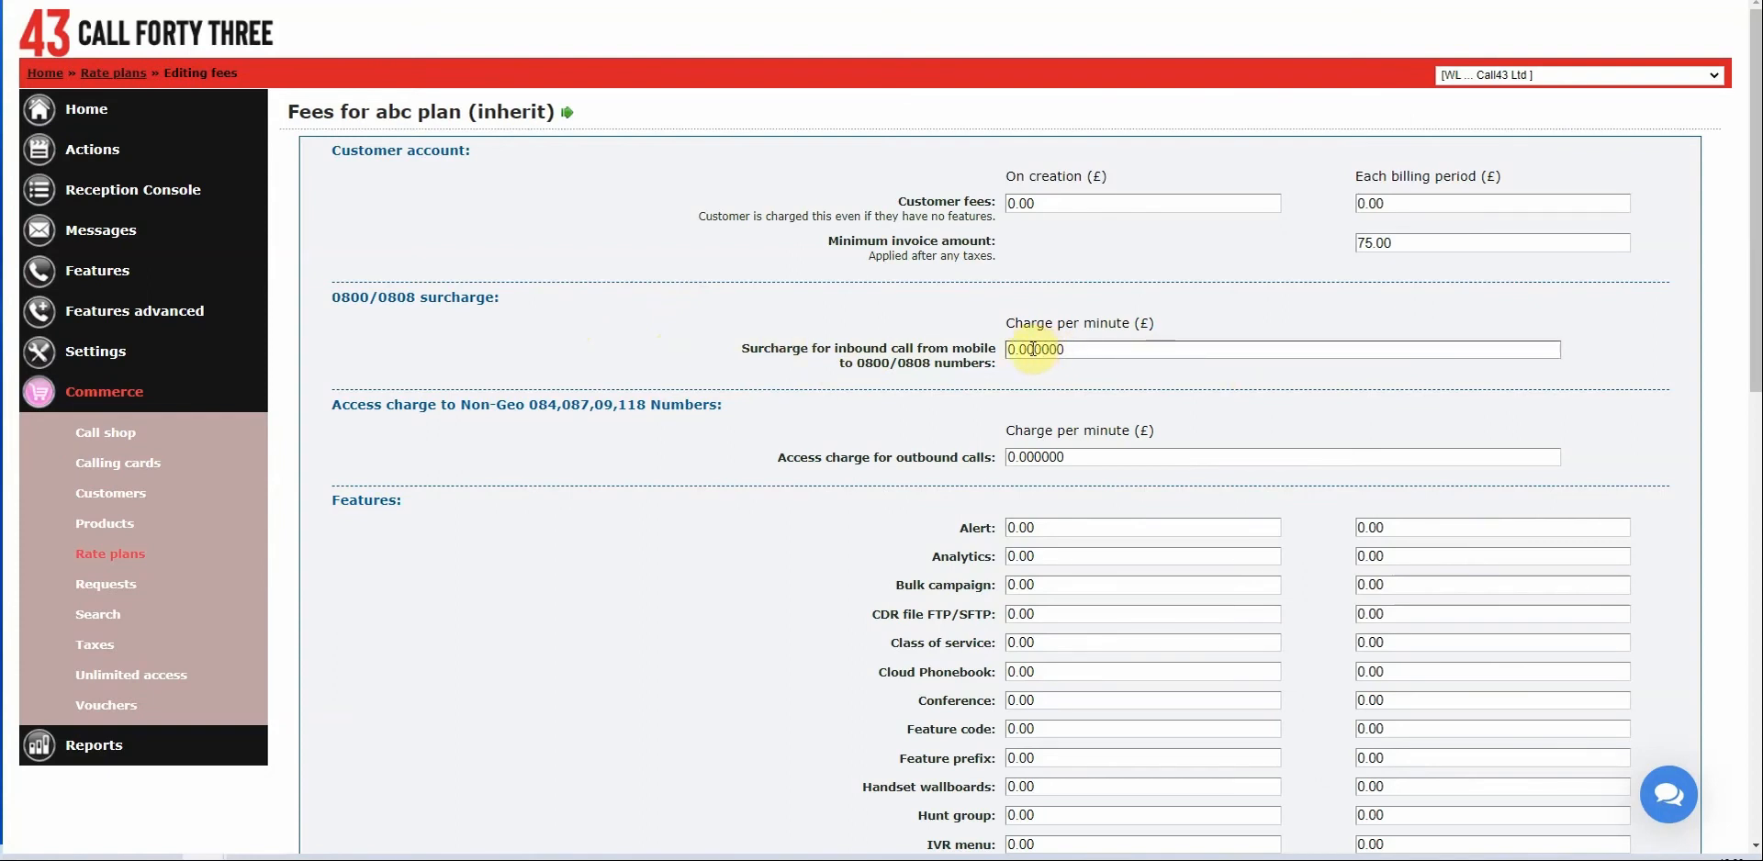
{"action": "left_click", "coordinate": [1374, 354], "text": "shift"}
{"action": "type", "text": "3"}
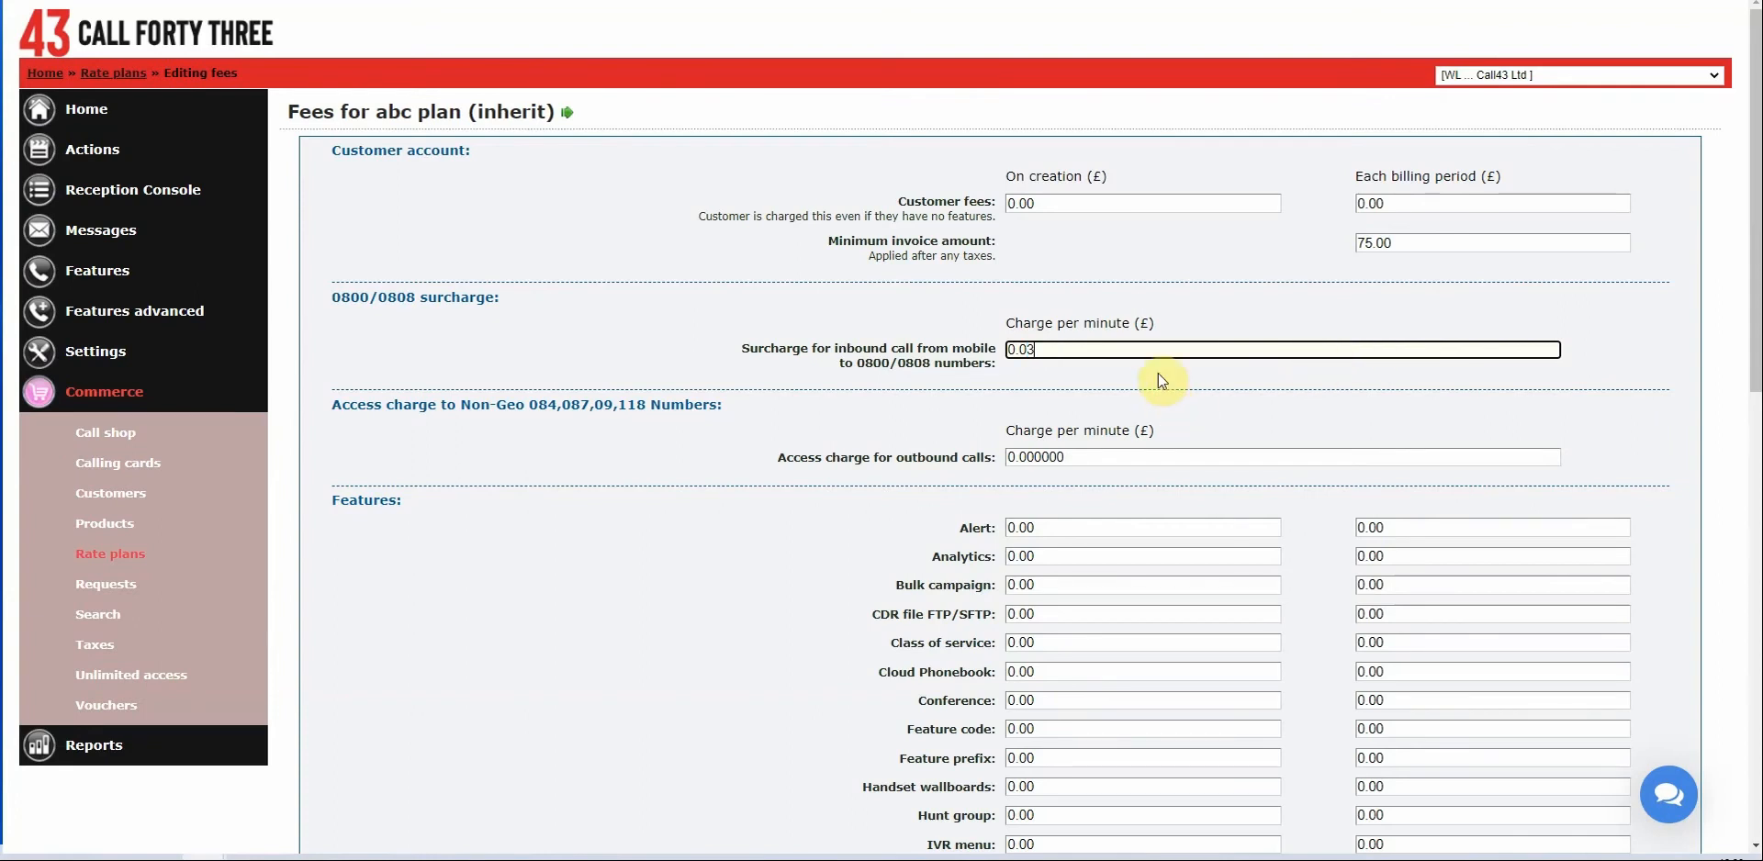
{"action": "key", "text": "BackSpace"}
{"action": "type", "text": "5"}
{"action": "left_click", "coordinate": [748, 317]}
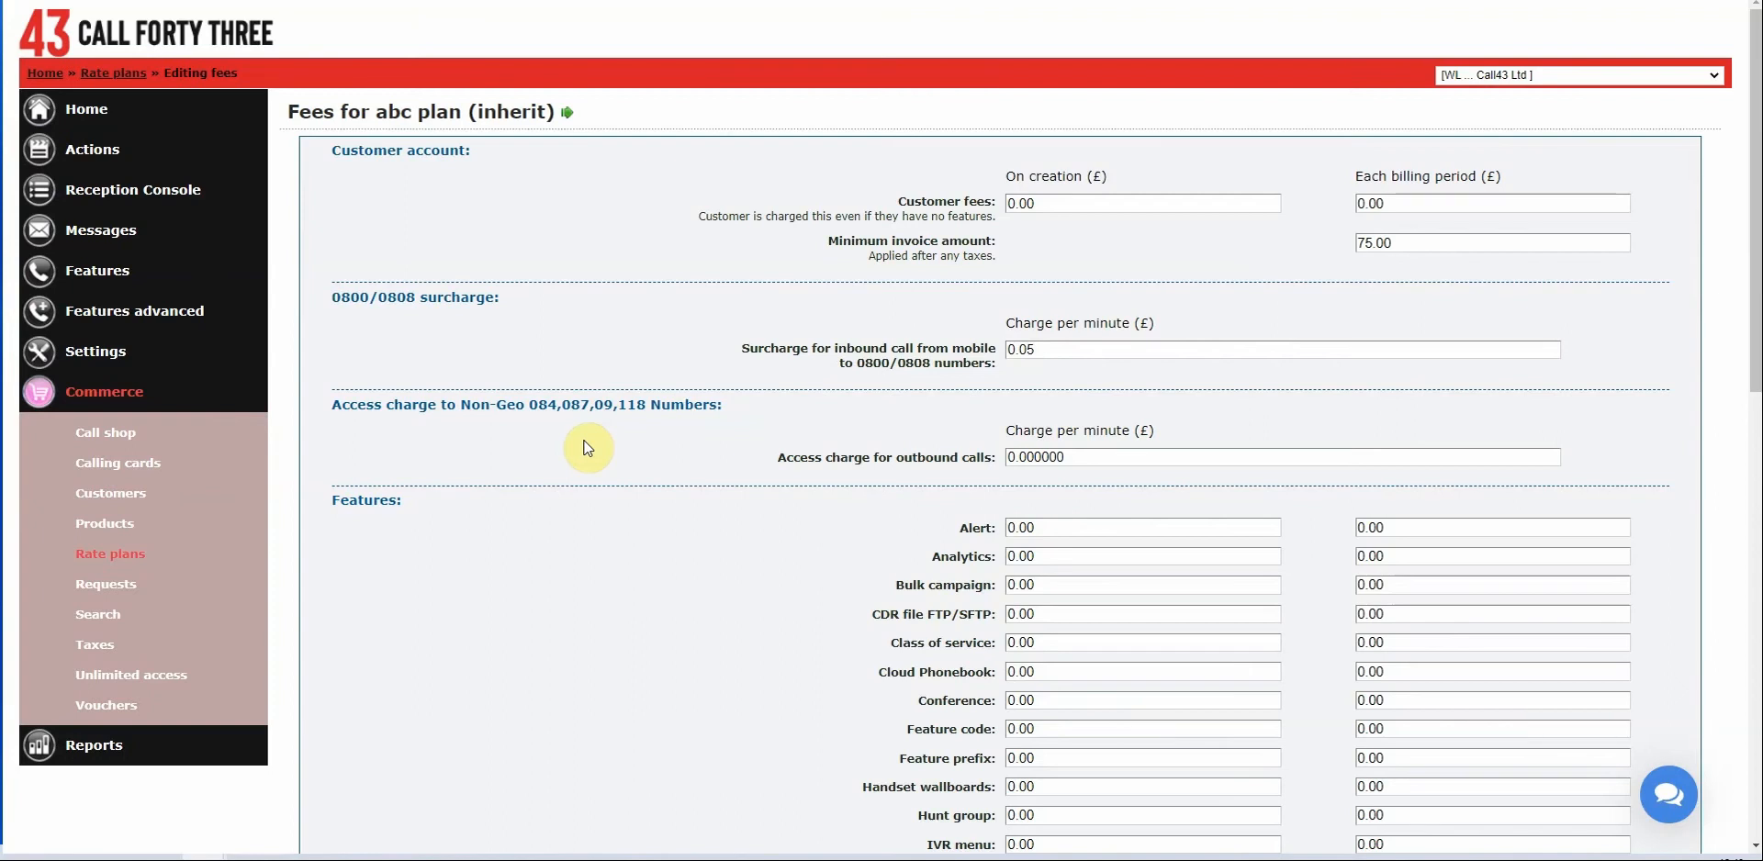
Set the non-geo outbound access charge to 0.02 per minute.
{"action": "left_click", "coordinate": [1113, 459]}
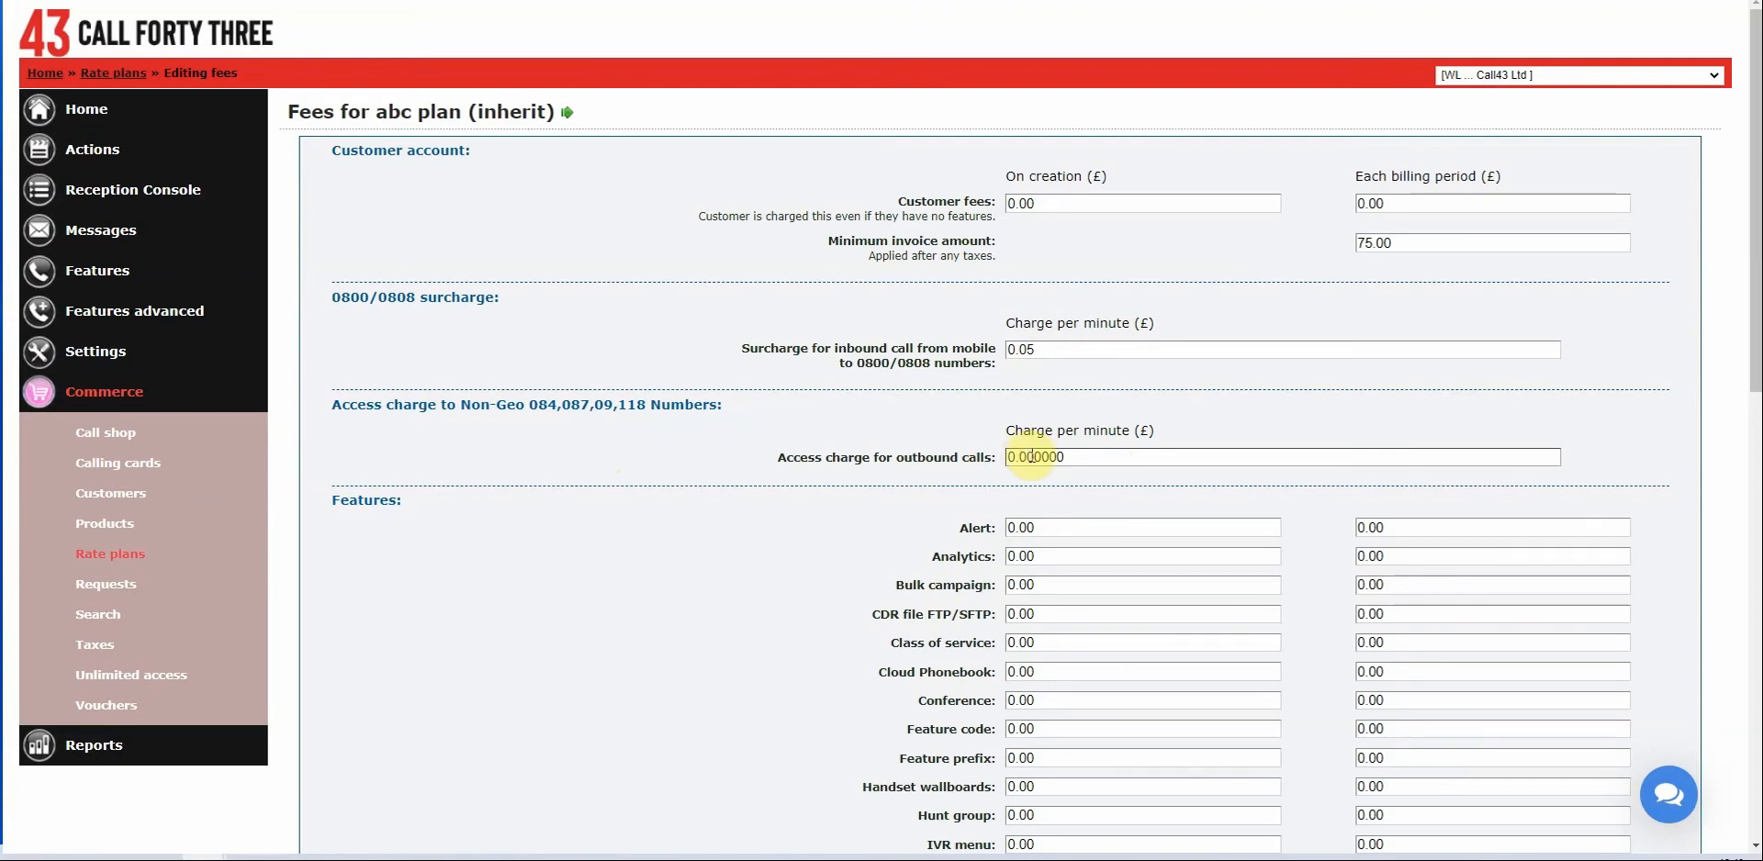
{"action": "left_click_drag", "start_coordinate": [1031, 456], "coordinate": [1164, 442]}
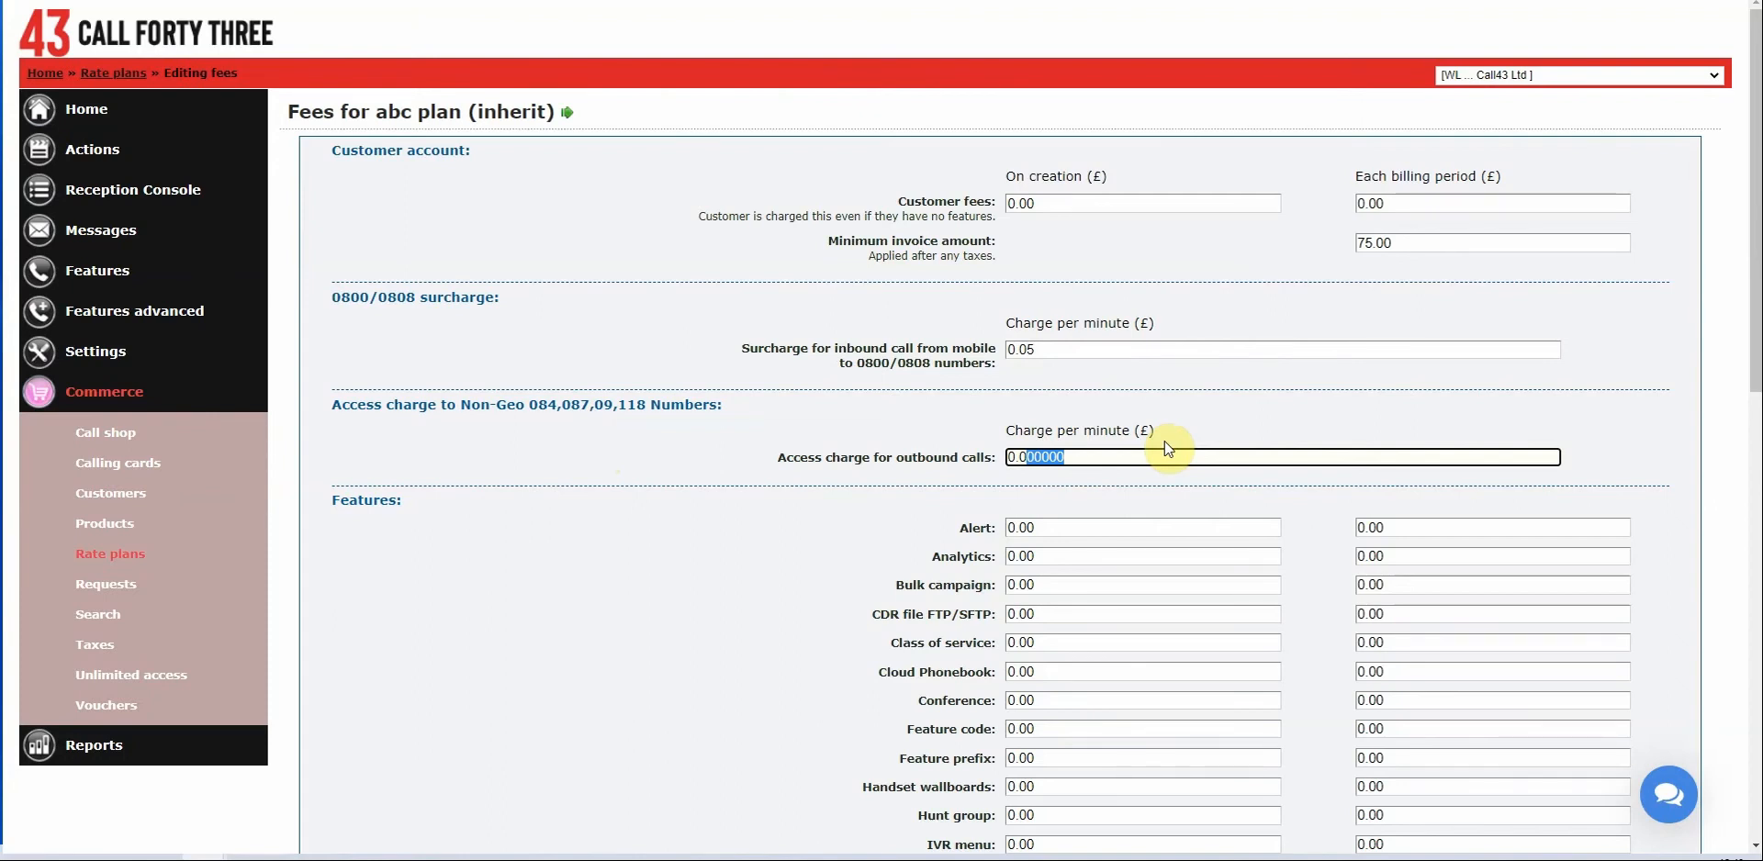
{"action": "type", "text": "2"}
{"action": "left_click", "coordinate": [829, 472]}
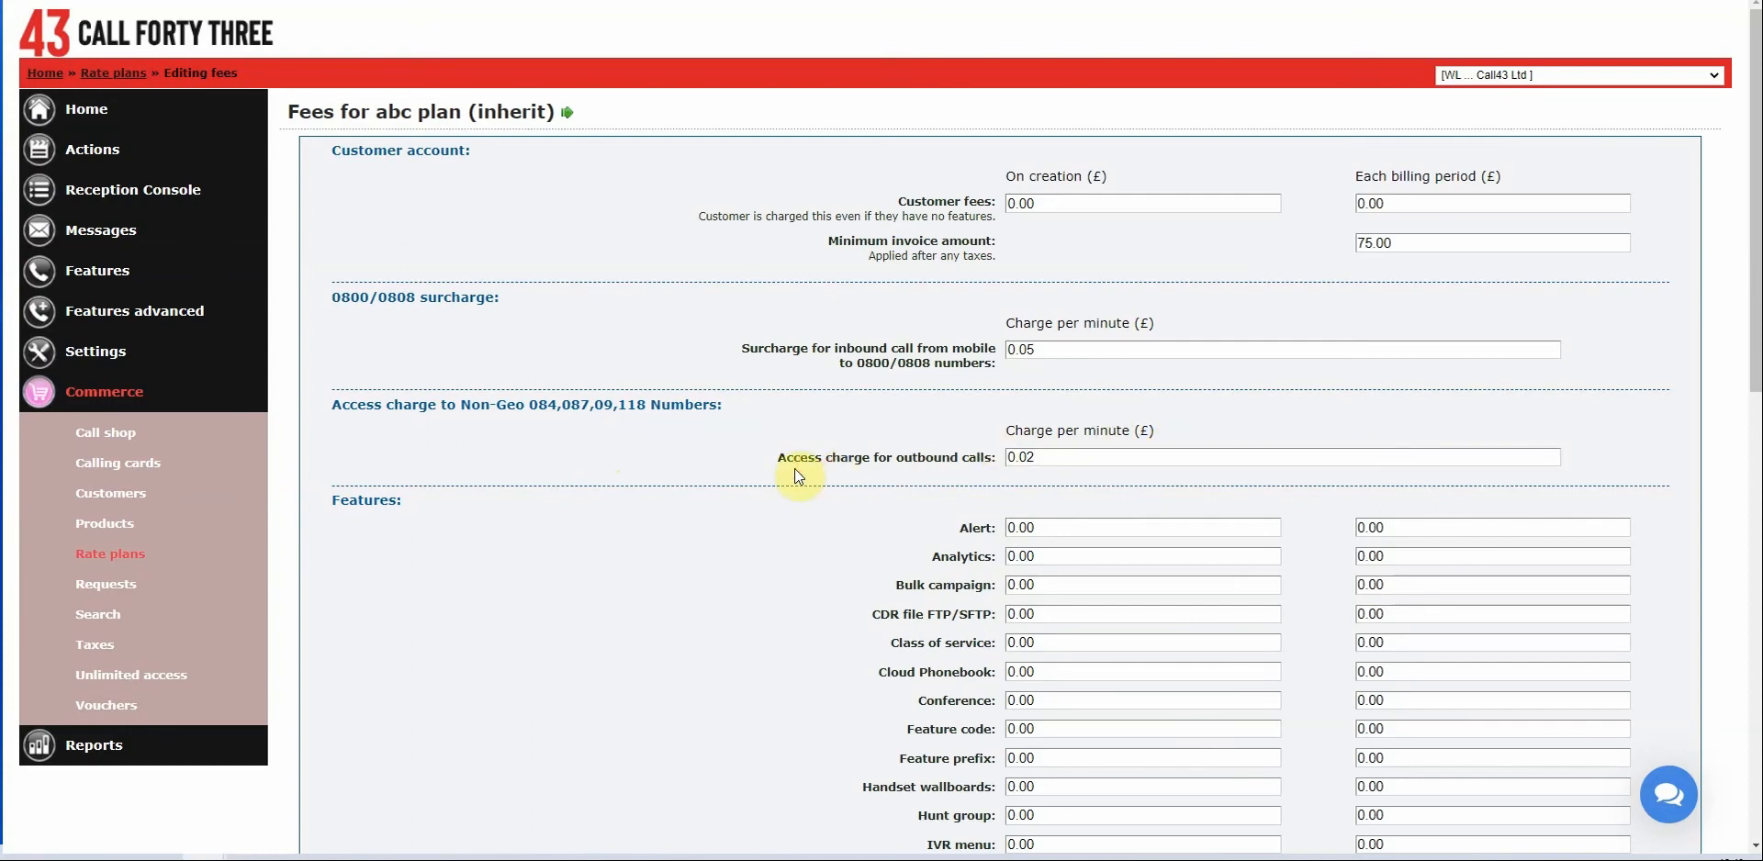
Scroll to the Features section and review the Analytics creation and per-period fees.
{"action": "scroll", "coordinate": [1047, 444], "scroll_direction": "down", "scroll_amount": 3}
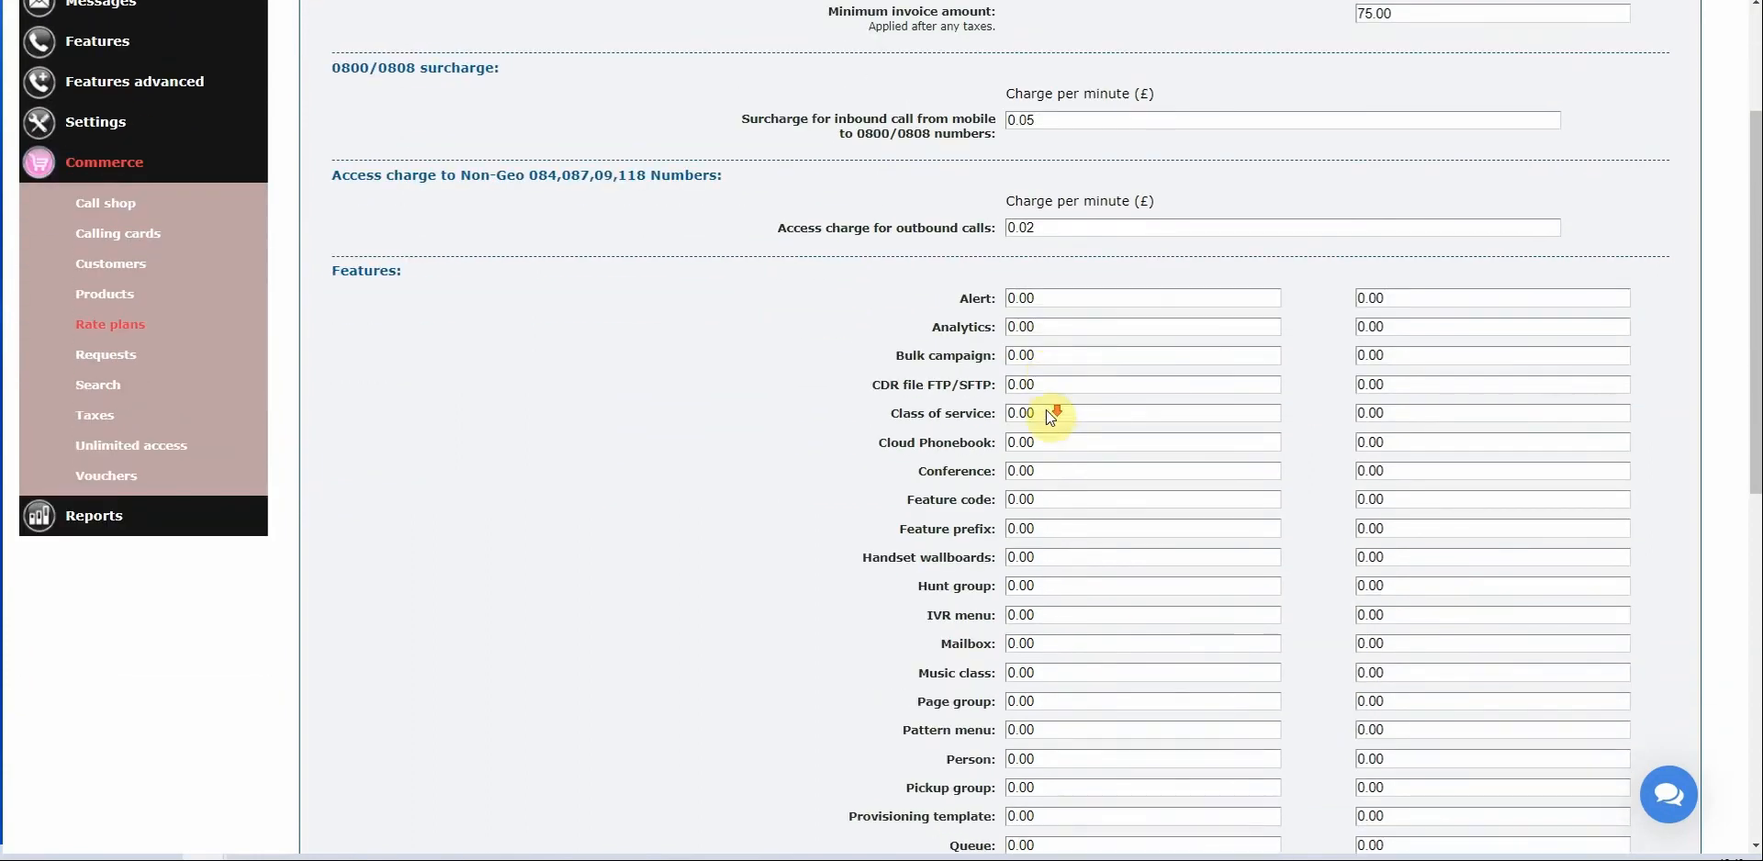
{"action": "scroll", "coordinate": [1051, 418], "scroll_direction": "down", "scroll_amount": 3}
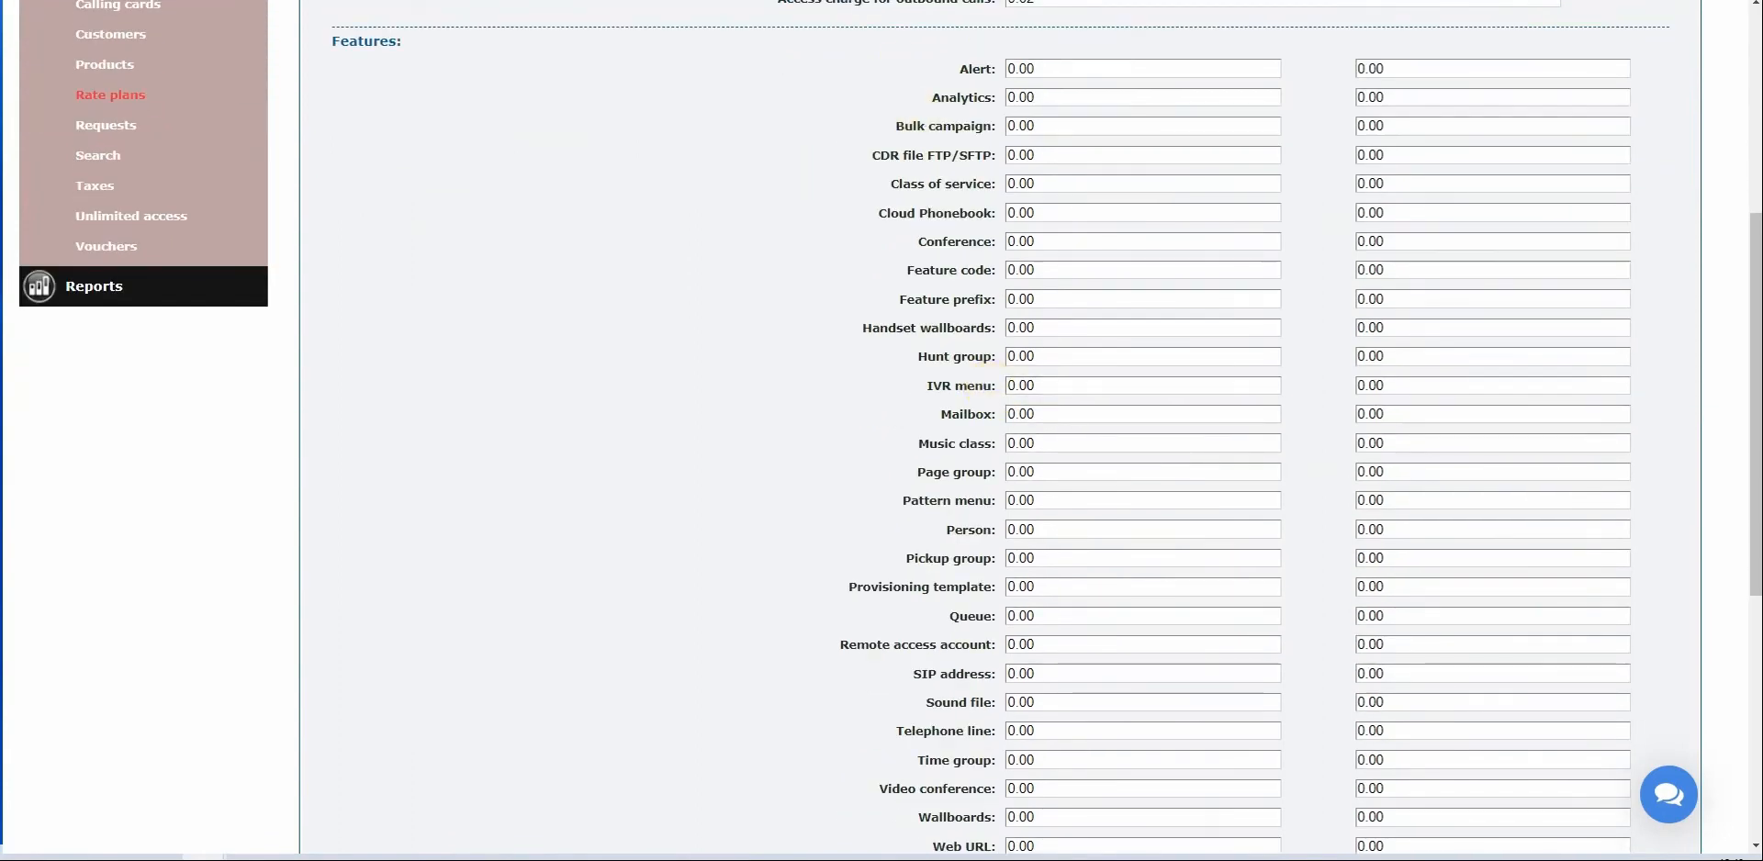
{"action": "scroll", "coordinate": [1184, 554], "scroll_direction": "up", "scroll_amount": 6}
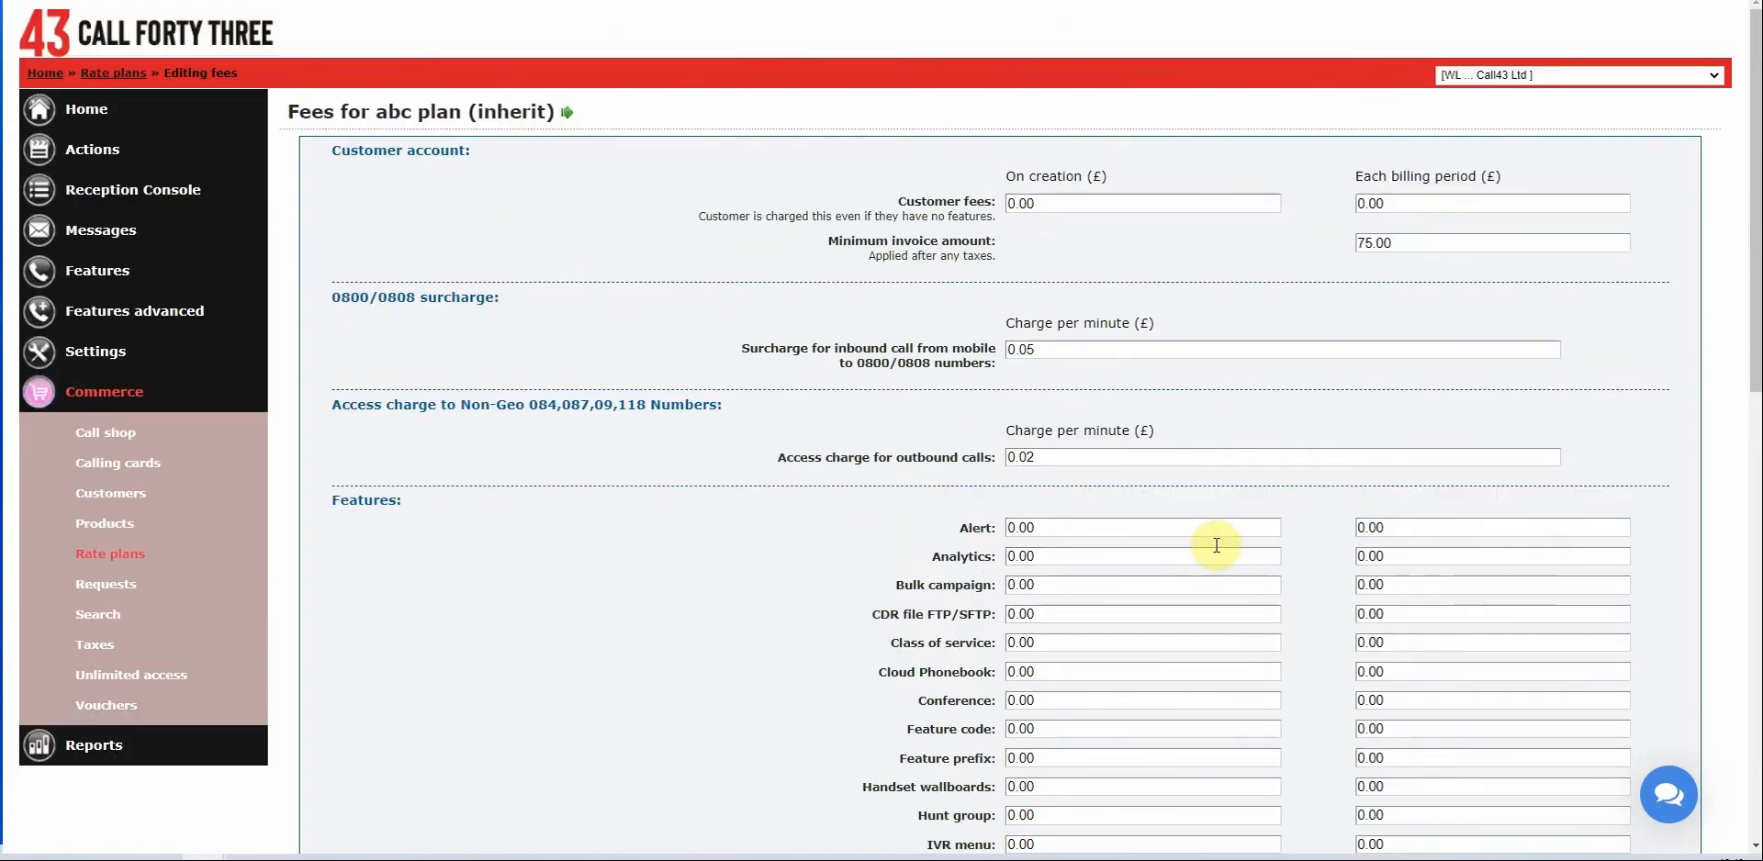
{"action": "scroll", "coordinate": [1147, 592], "scroll_direction": "down", "scroll_amount": 1}
{"action": "scroll", "coordinate": [1041, 508], "scroll_direction": "down", "scroll_amount": 1}
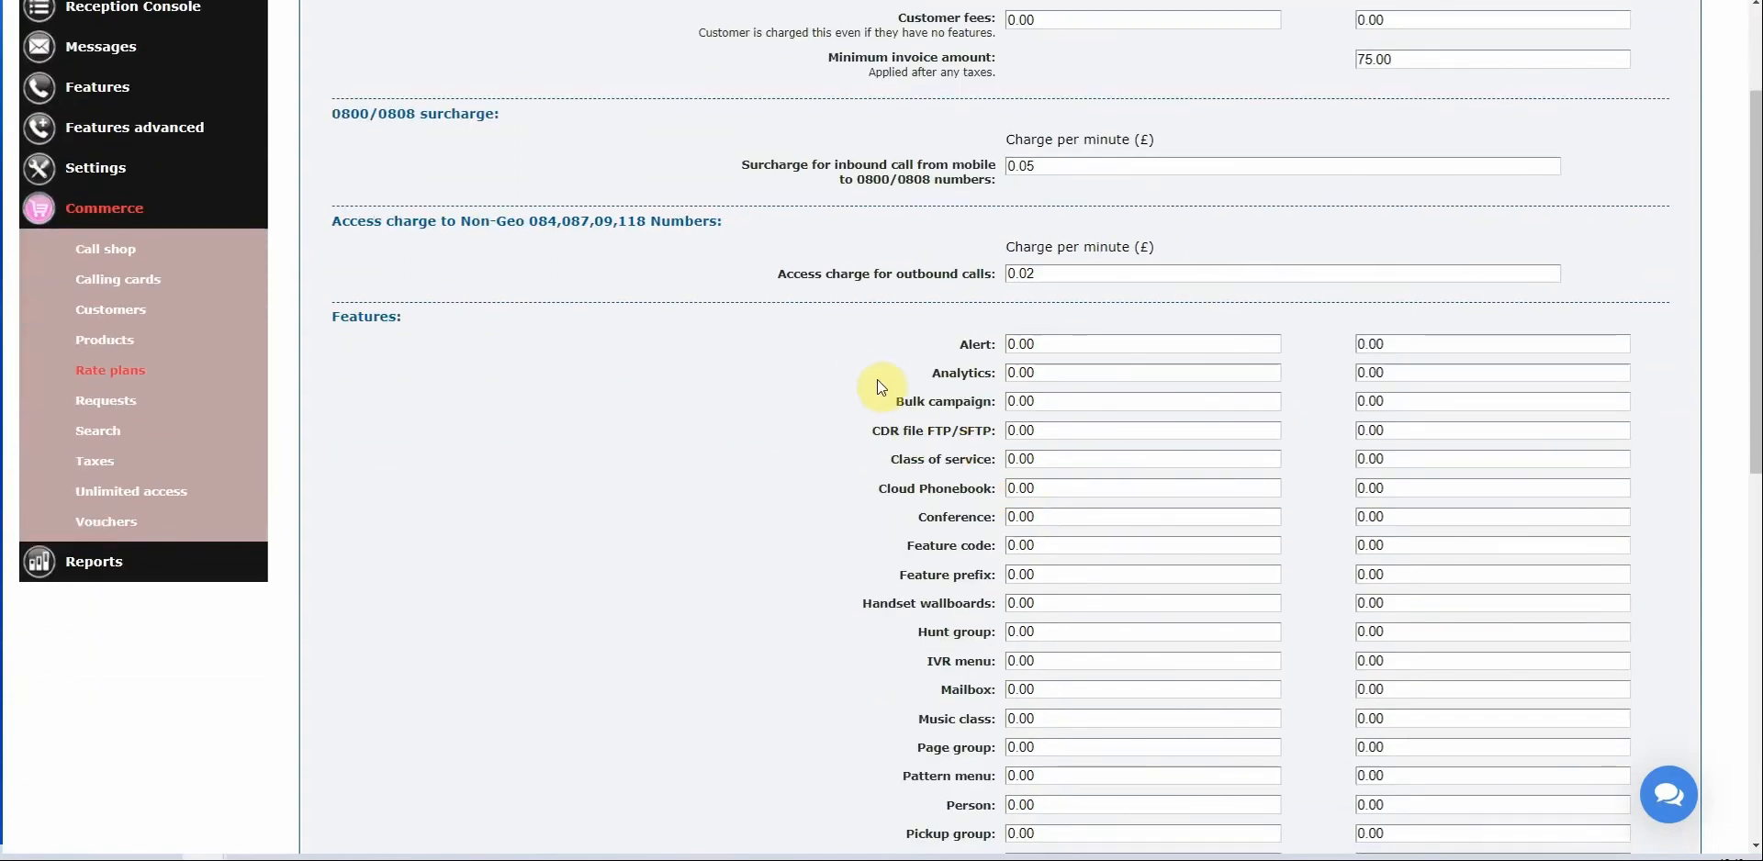
{"action": "mouse_move", "coordinate": [888, 378]}
{"action": "left_mouse_down"}
{"action": "mouse_move", "coordinate": [1026, 374]}
{"action": "mouse_move", "coordinate": [889, 394]}
{"action": "left_mouse_up"}
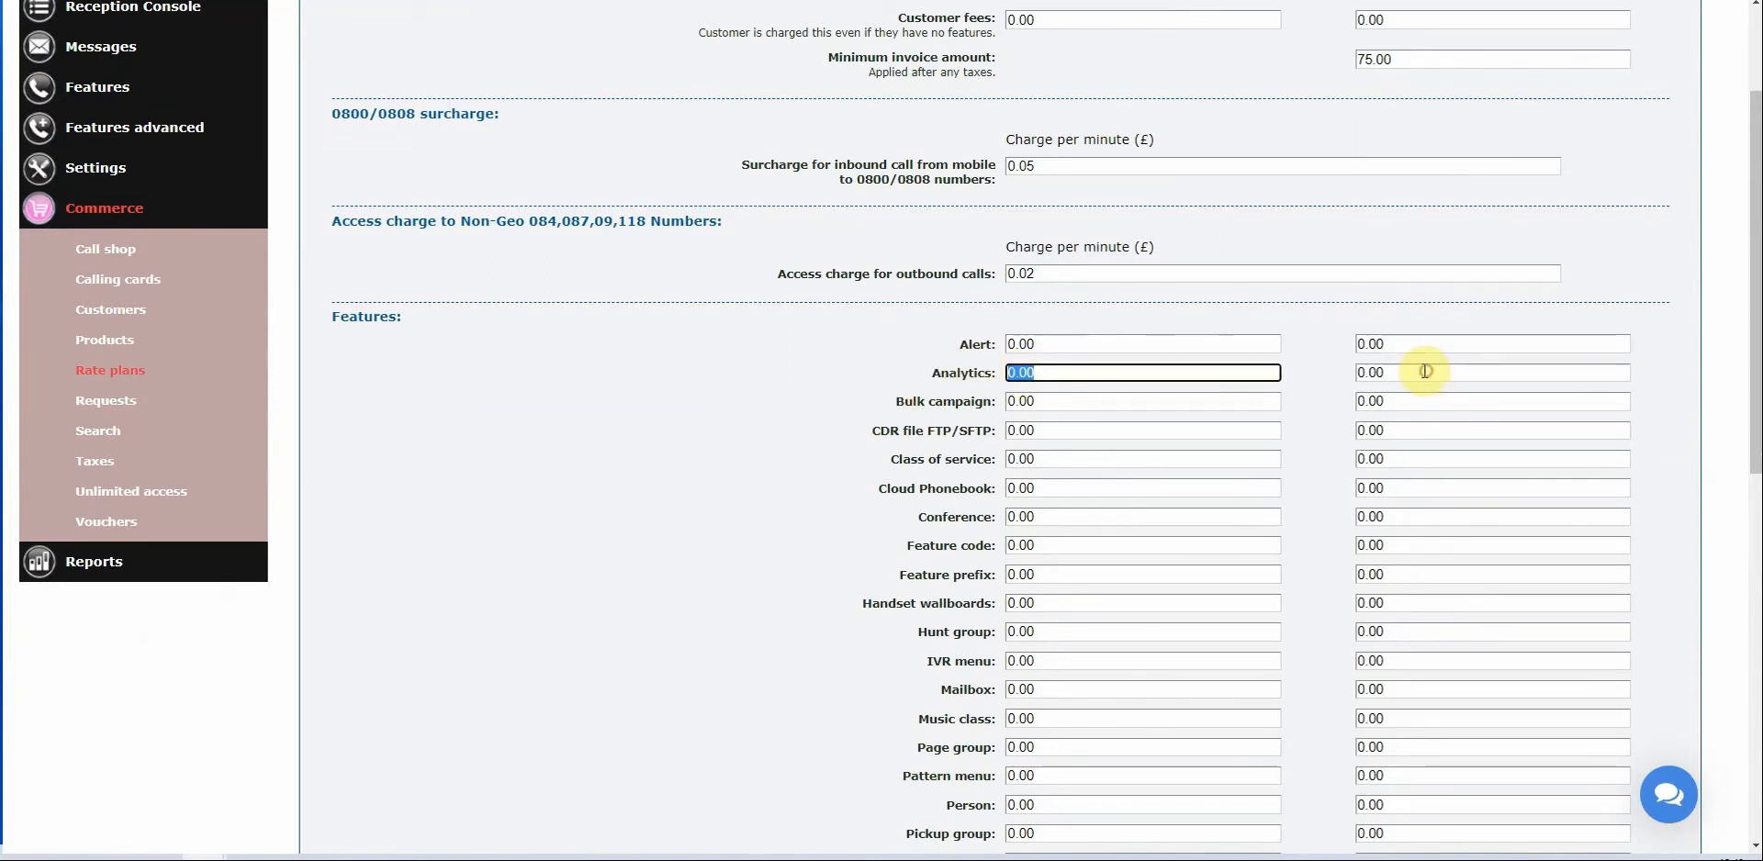
{"action": "left_click_drag", "start_coordinate": [1418, 372], "coordinate": [1215, 361]}
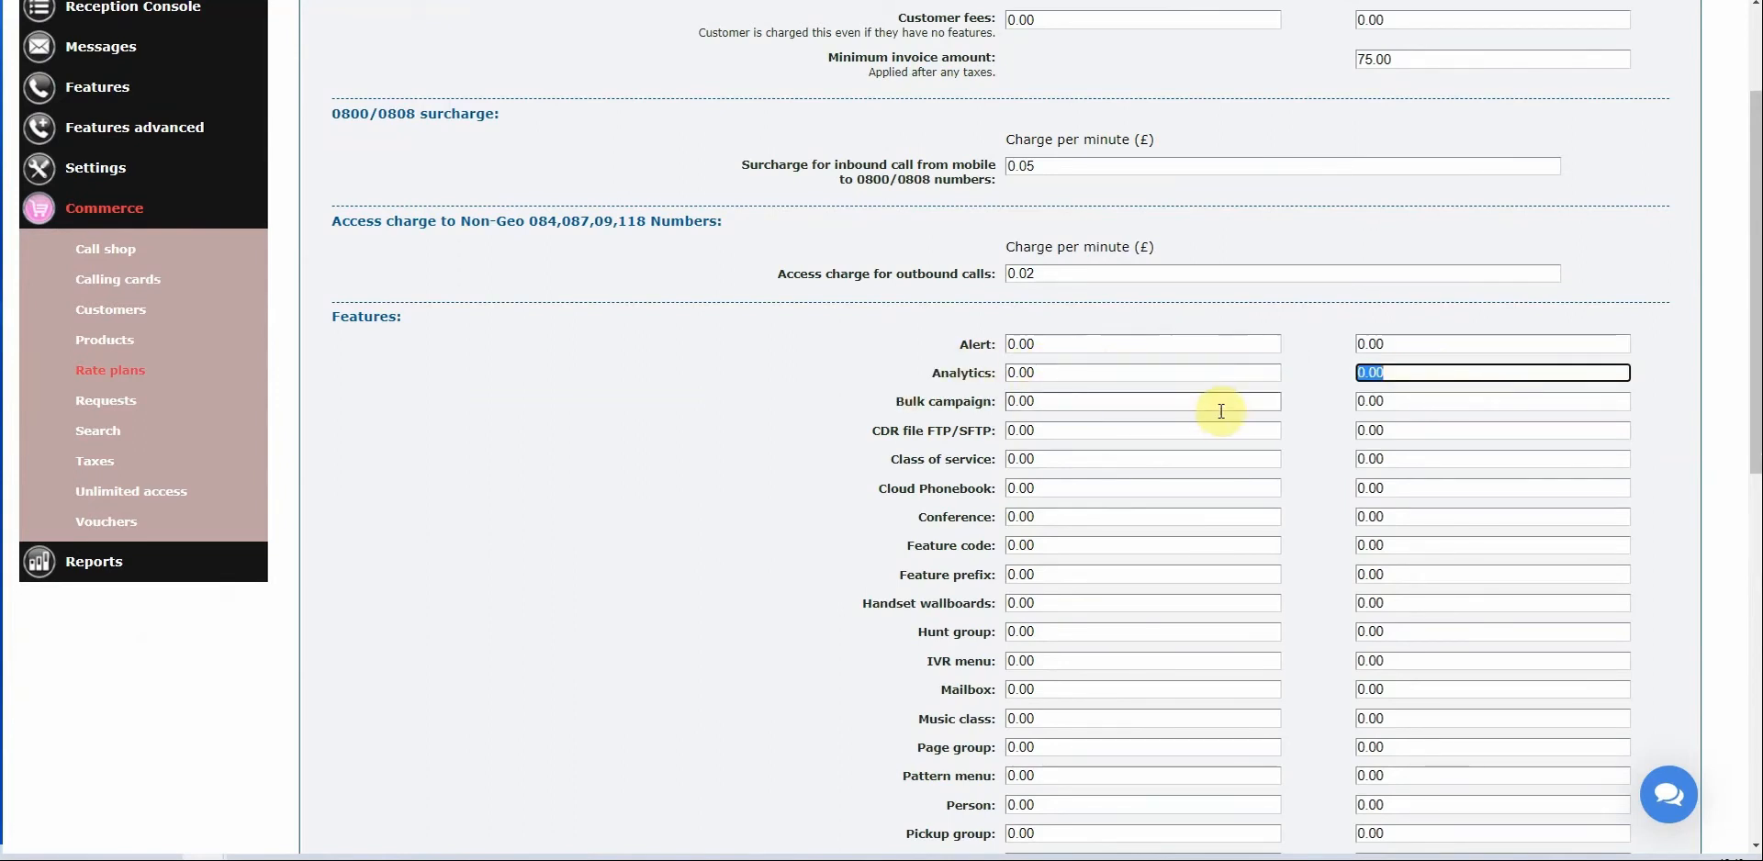
{"action": "scroll", "coordinate": [980, 465], "scroll_direction": "down", "scroll_amount": 6}
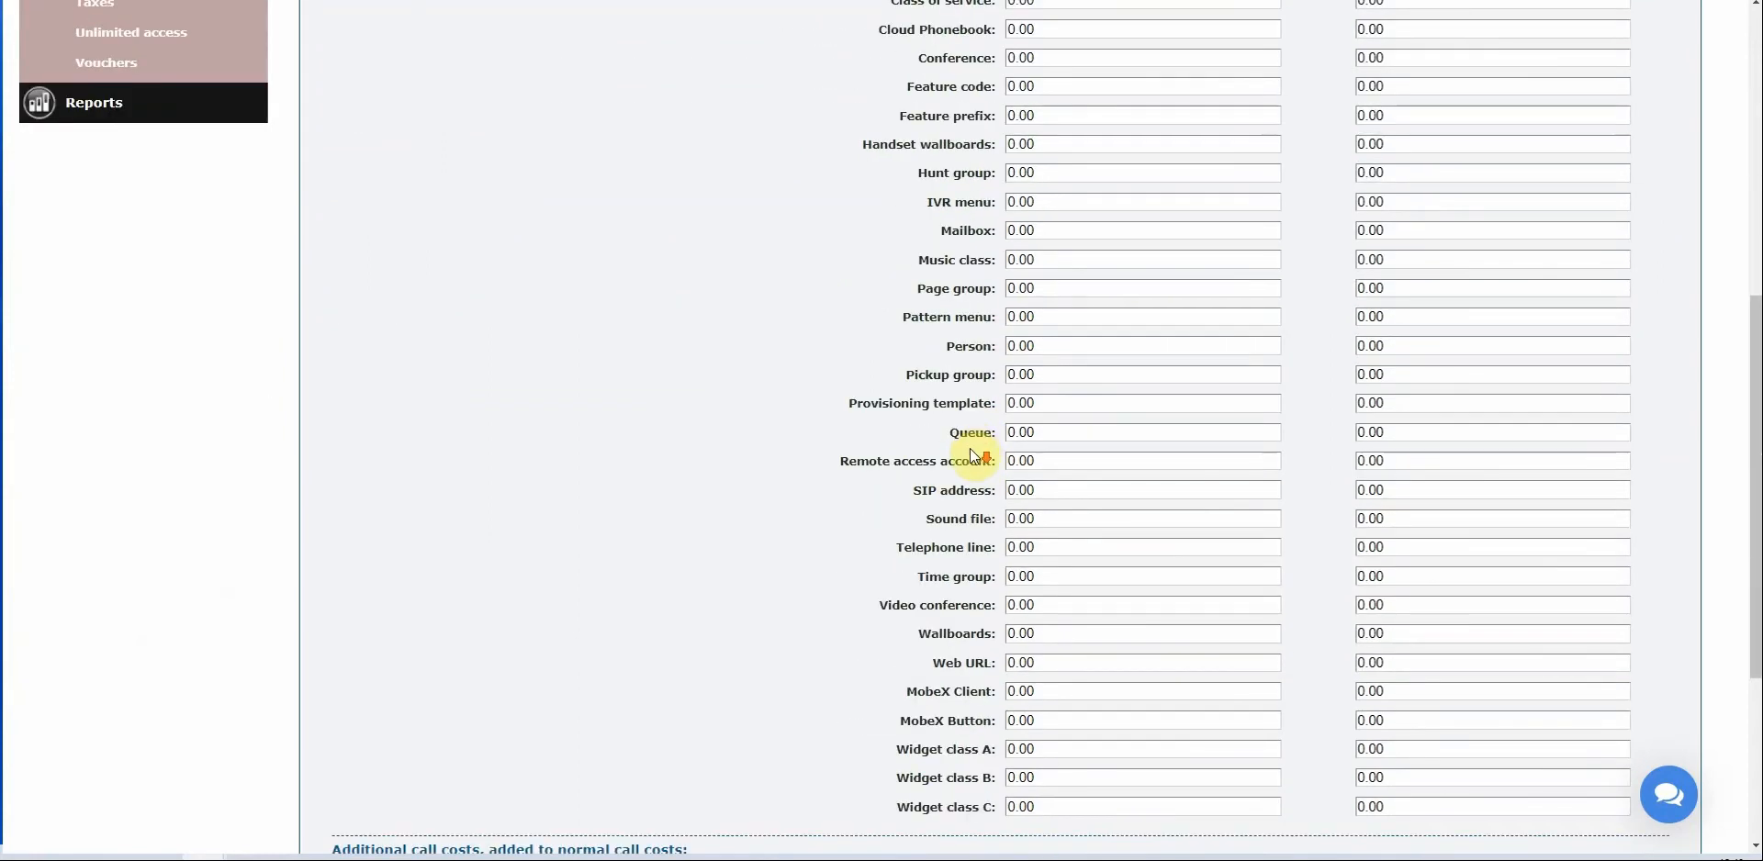
{"action": "scroll", "coordinate": [1004, 465], "scroll_direction": "up", "scroll_amount": 4}
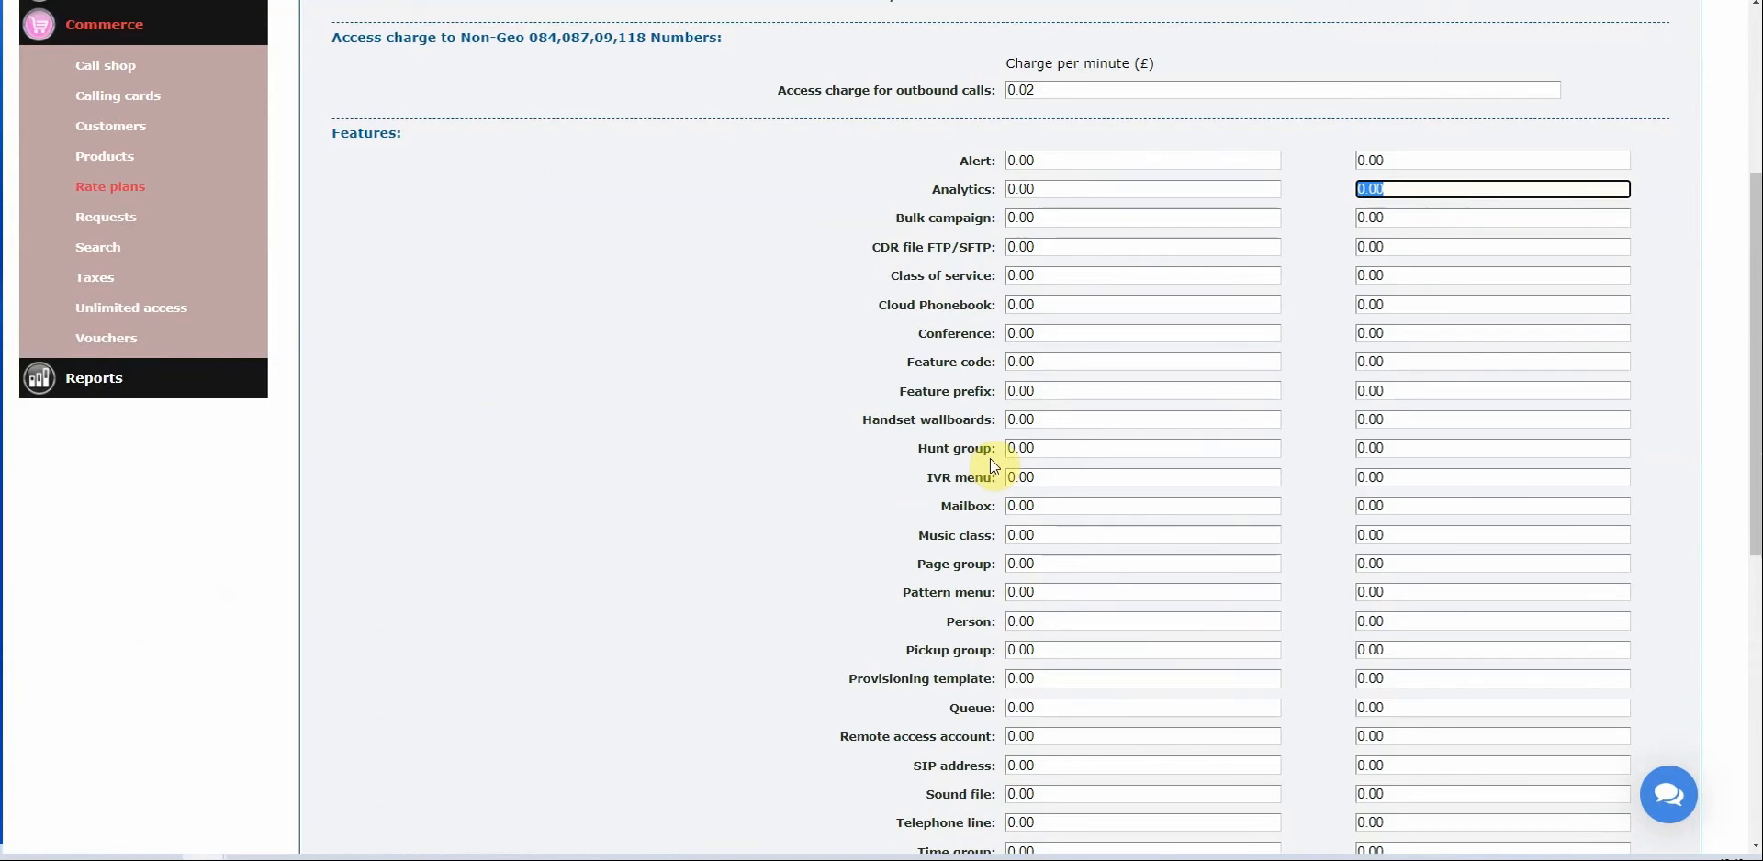
Give Hunt group a 10.00 creation fee and 2.50 per billing period.
{"action": "left_click", "coordinate": [1058, 445]}
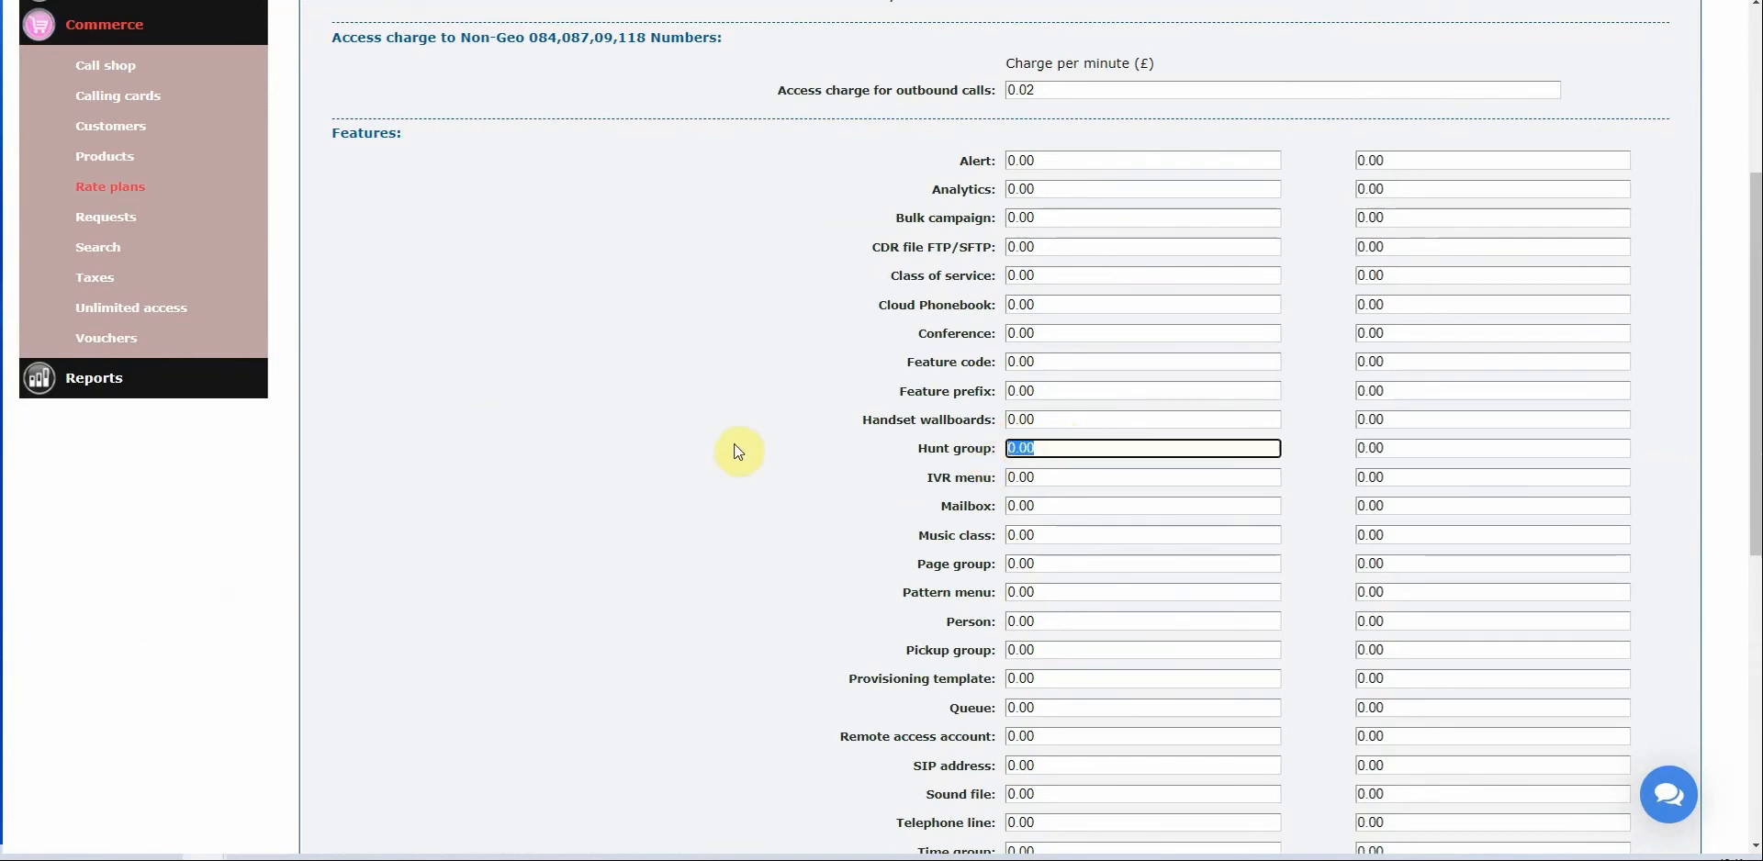
{"action": "type", "text": "100"}
{"action": "key", "text": "BackSpace"}
{"action": "type", "text": ".00"}
{"action": "left_click", "coordinate": [1410, 448]}
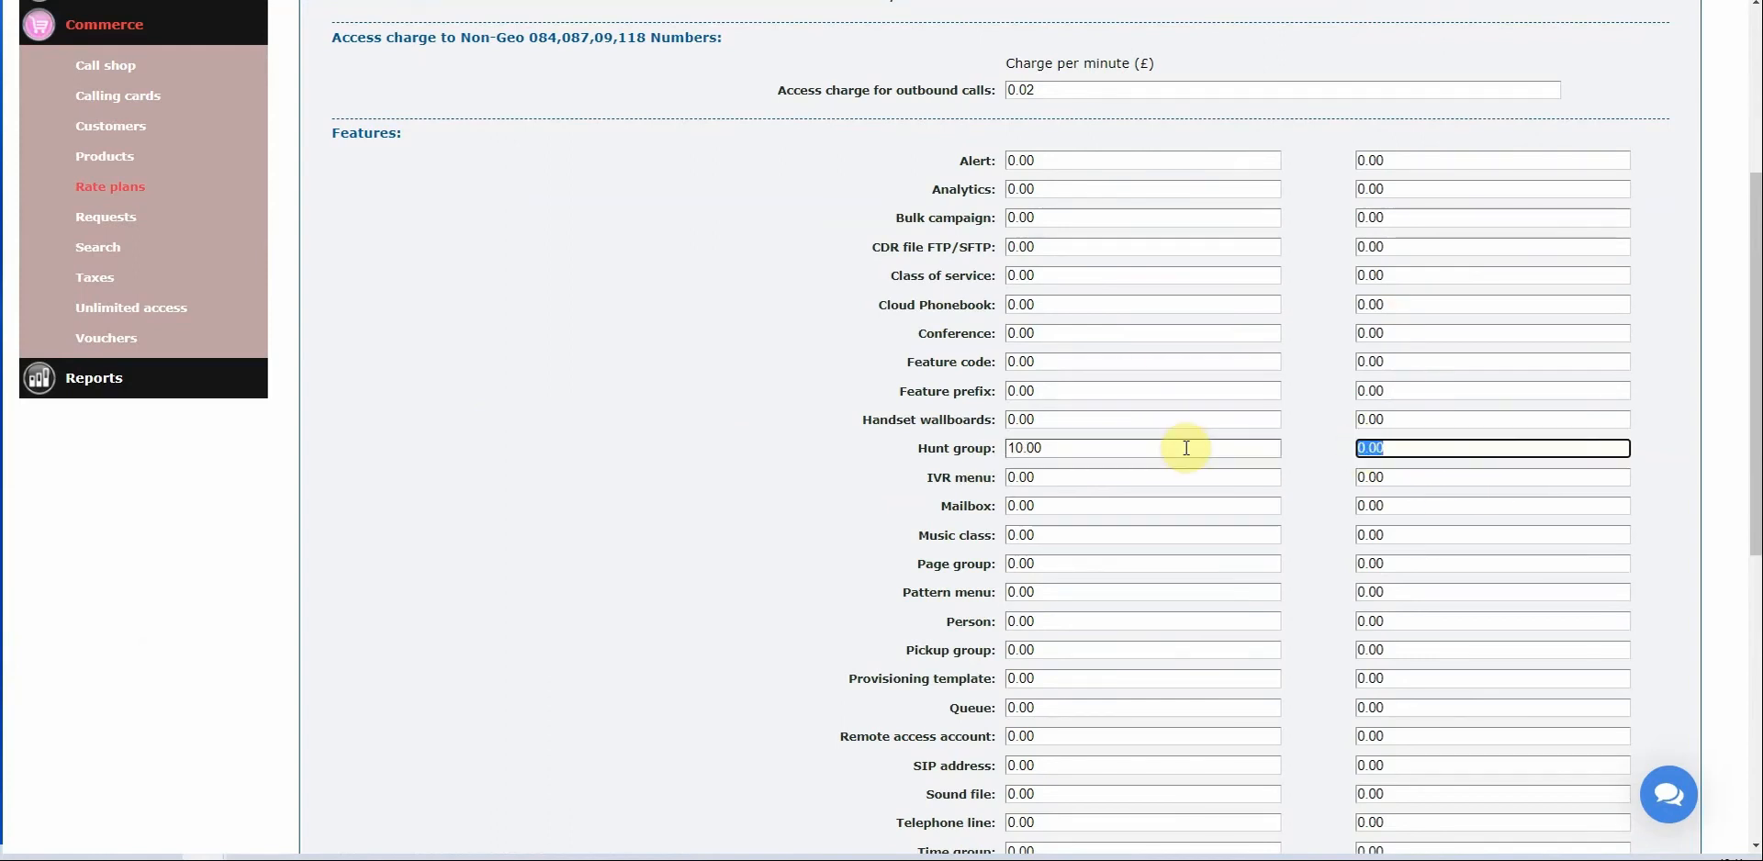
{"action": "type", "text": "2.5"}
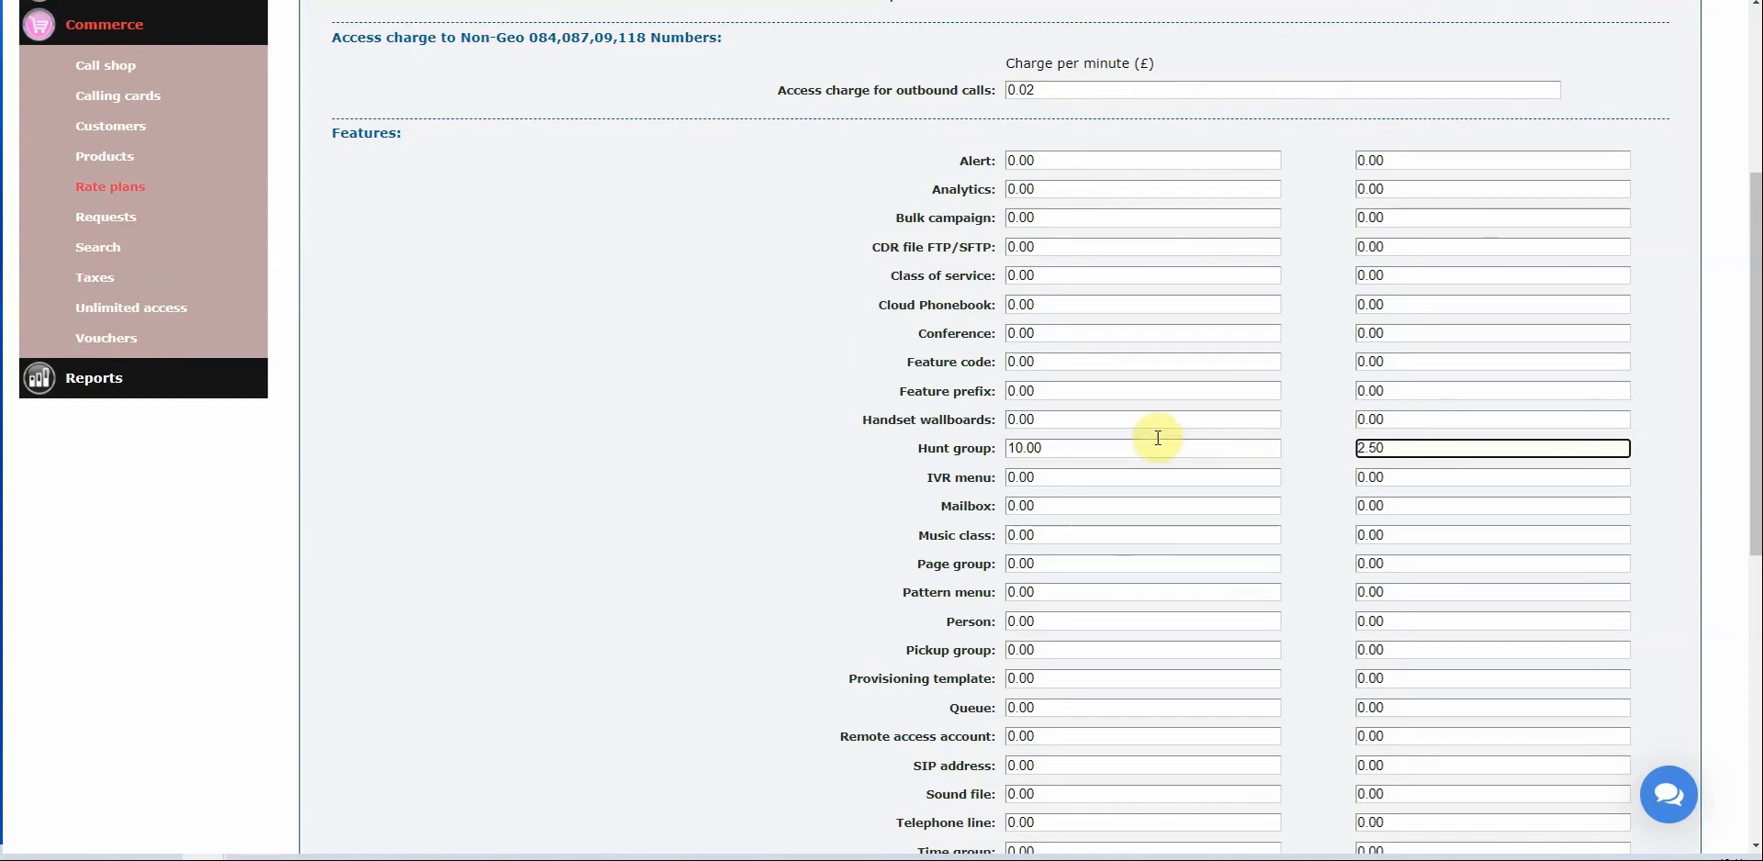
{"action": "left_click", "coordinate": [1019, 477]}
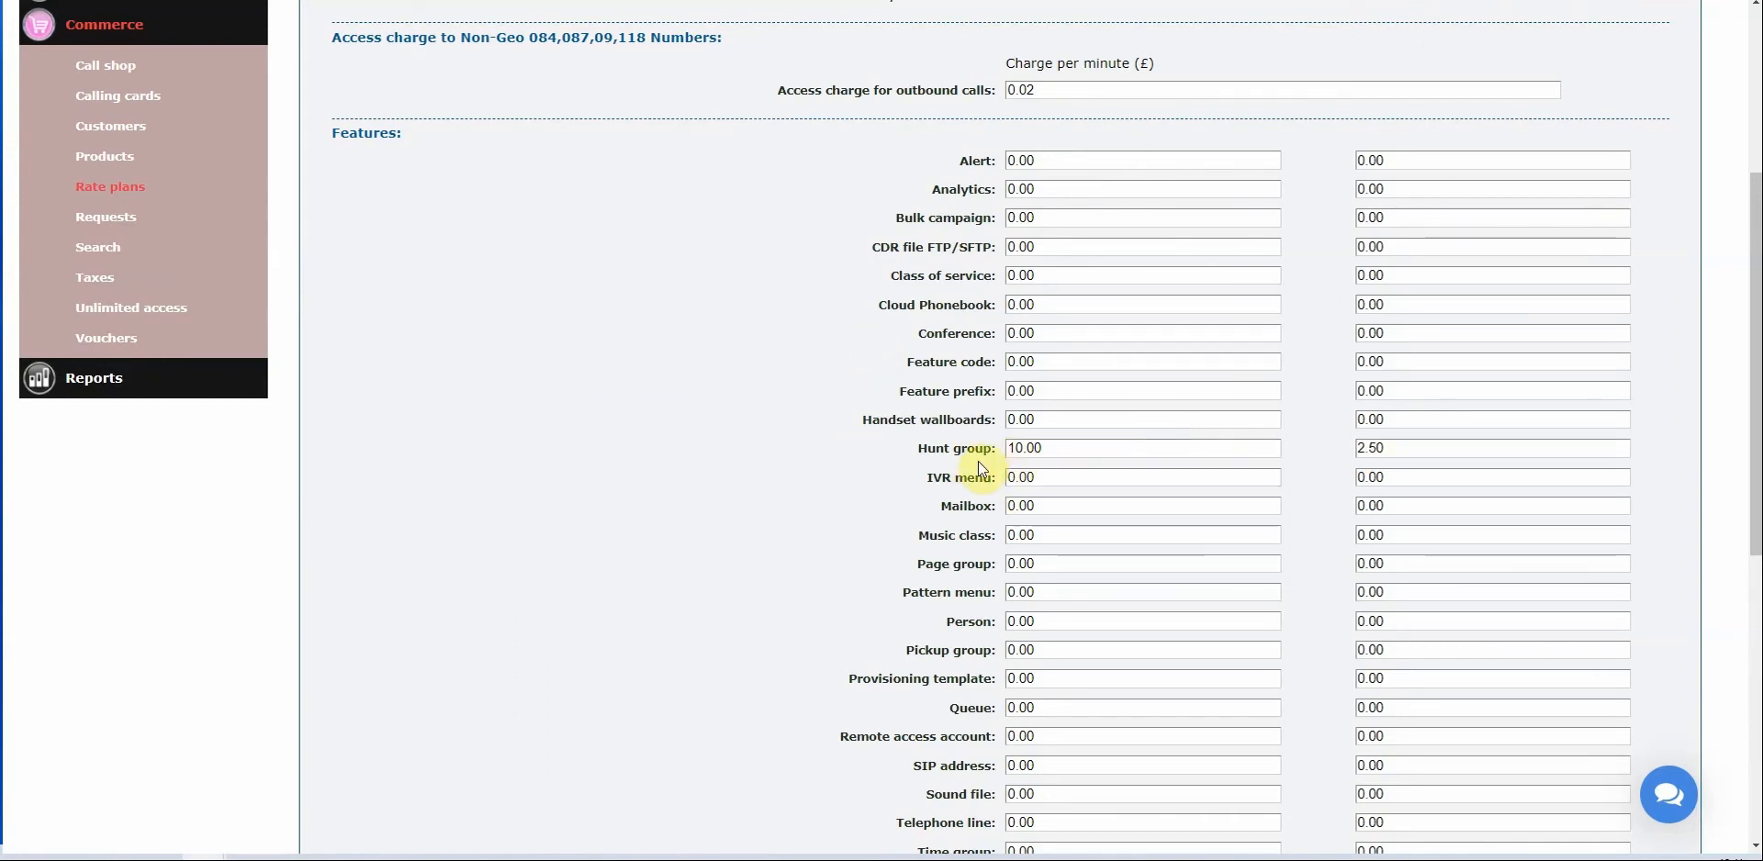
{"action": "left_click_drag", "start_coordinate": [1066, 448], "coordinate": [850, 444]}
{"action": "left_click_drag", "start_coordinate": [1428, 450], "coordinate": [906, 477]}
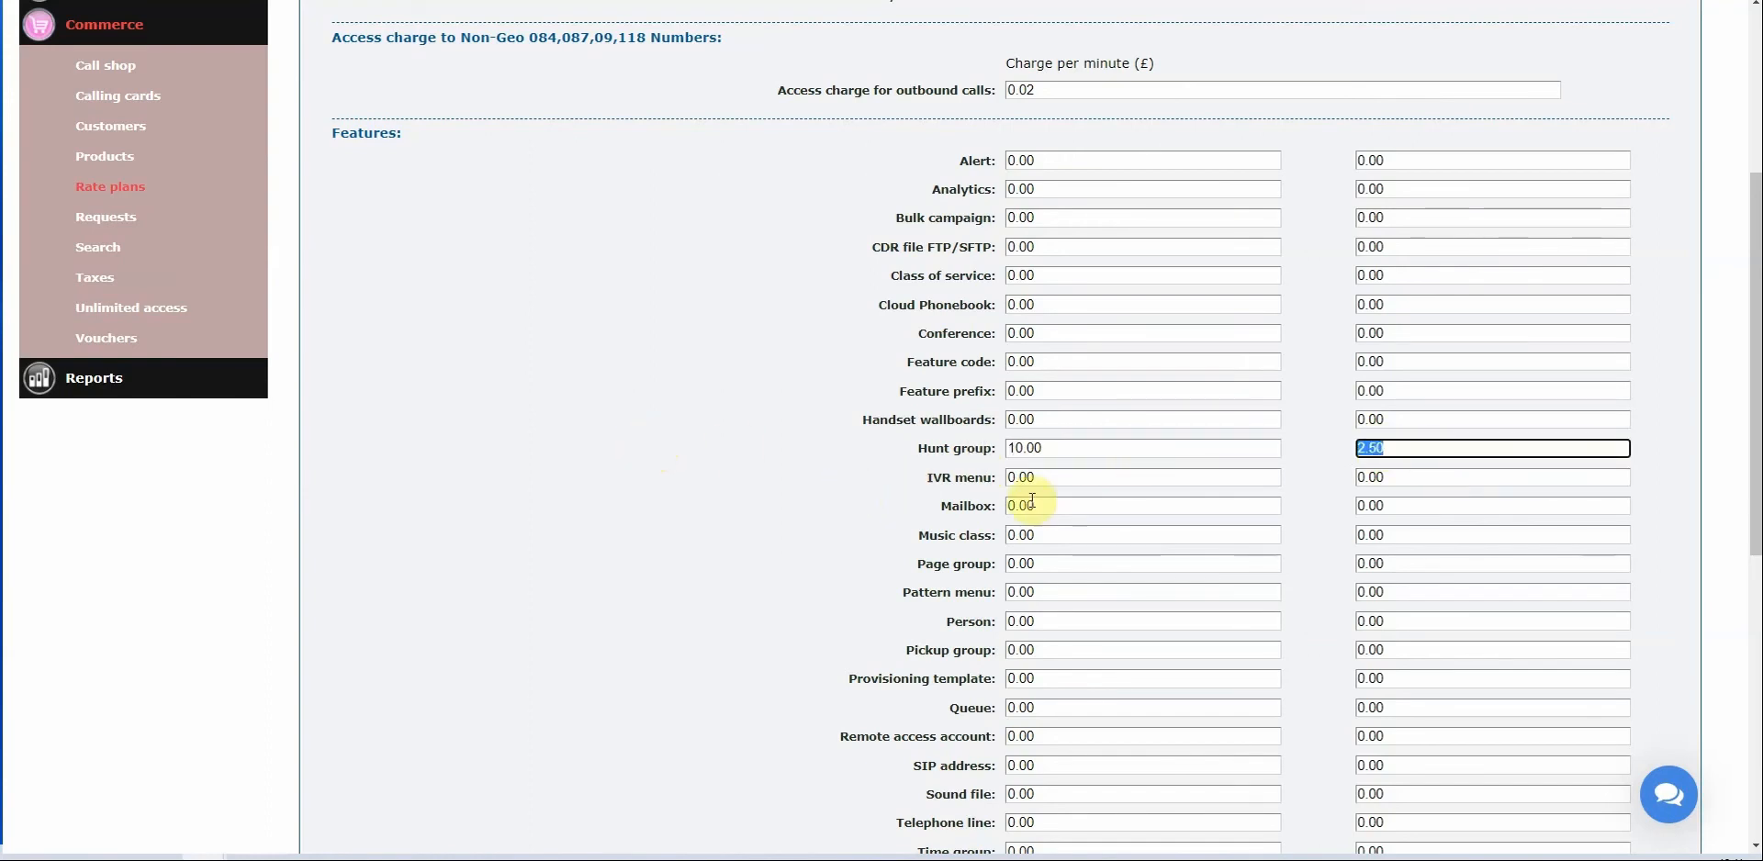
{"action": "scroll", "coordinate": [1032, 500], "scroll_direction": "down", "scroll_amount": 1}
{"action": "left_click", "coordinate": [727, 442]}
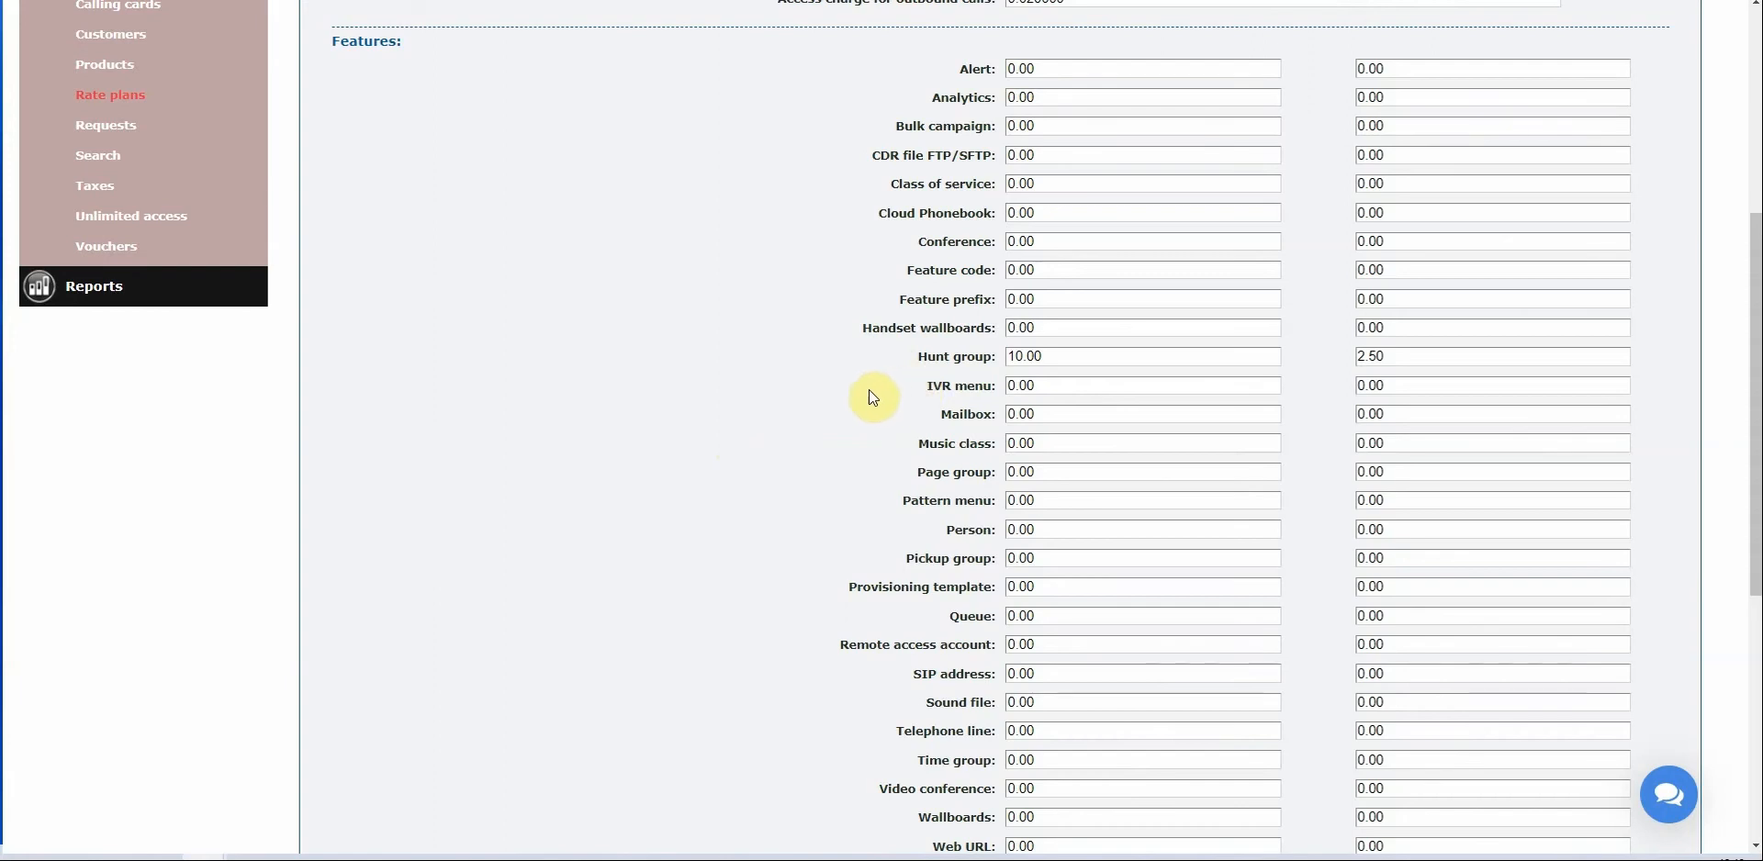
Review the remaining features such as Handset wallboards and scroll to the page bottom.
{"action": "left_click", "coordinate": [1054, 97]}
{"action": "left_click", "coordinate": [881, 323]}
{"action": "left_click_drag", "start_coordinate": [932, 323], "coordinate": [1009, 291]}
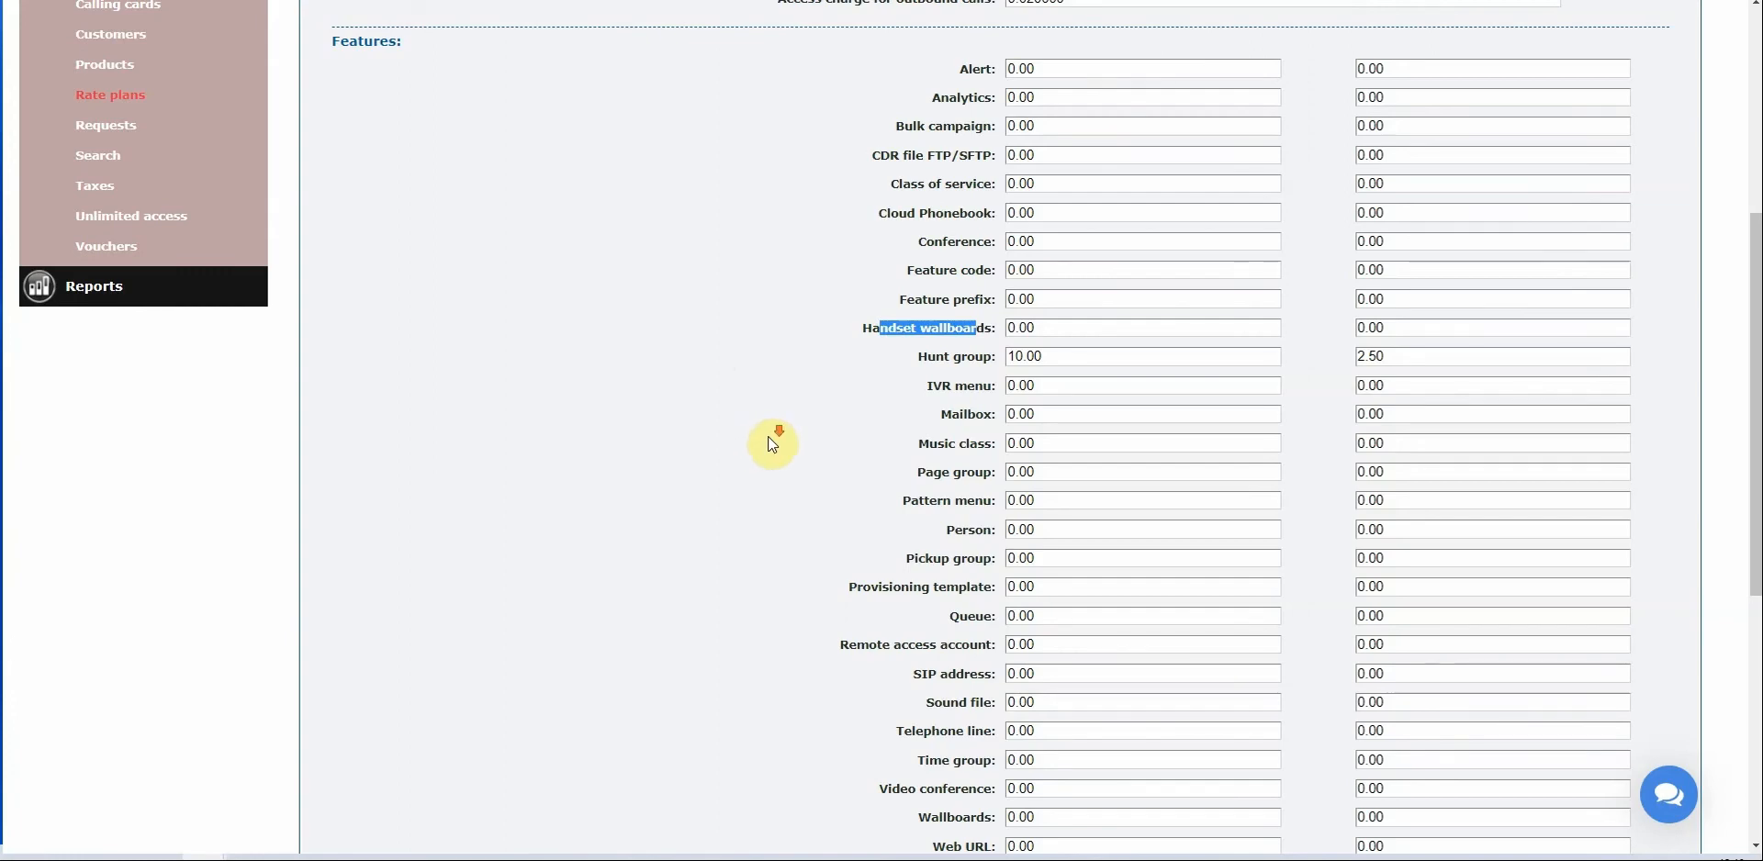
{"action": "scroll", "coordinate": [772, 446], "scroll_direction": "down", "scroll_amount": 2}
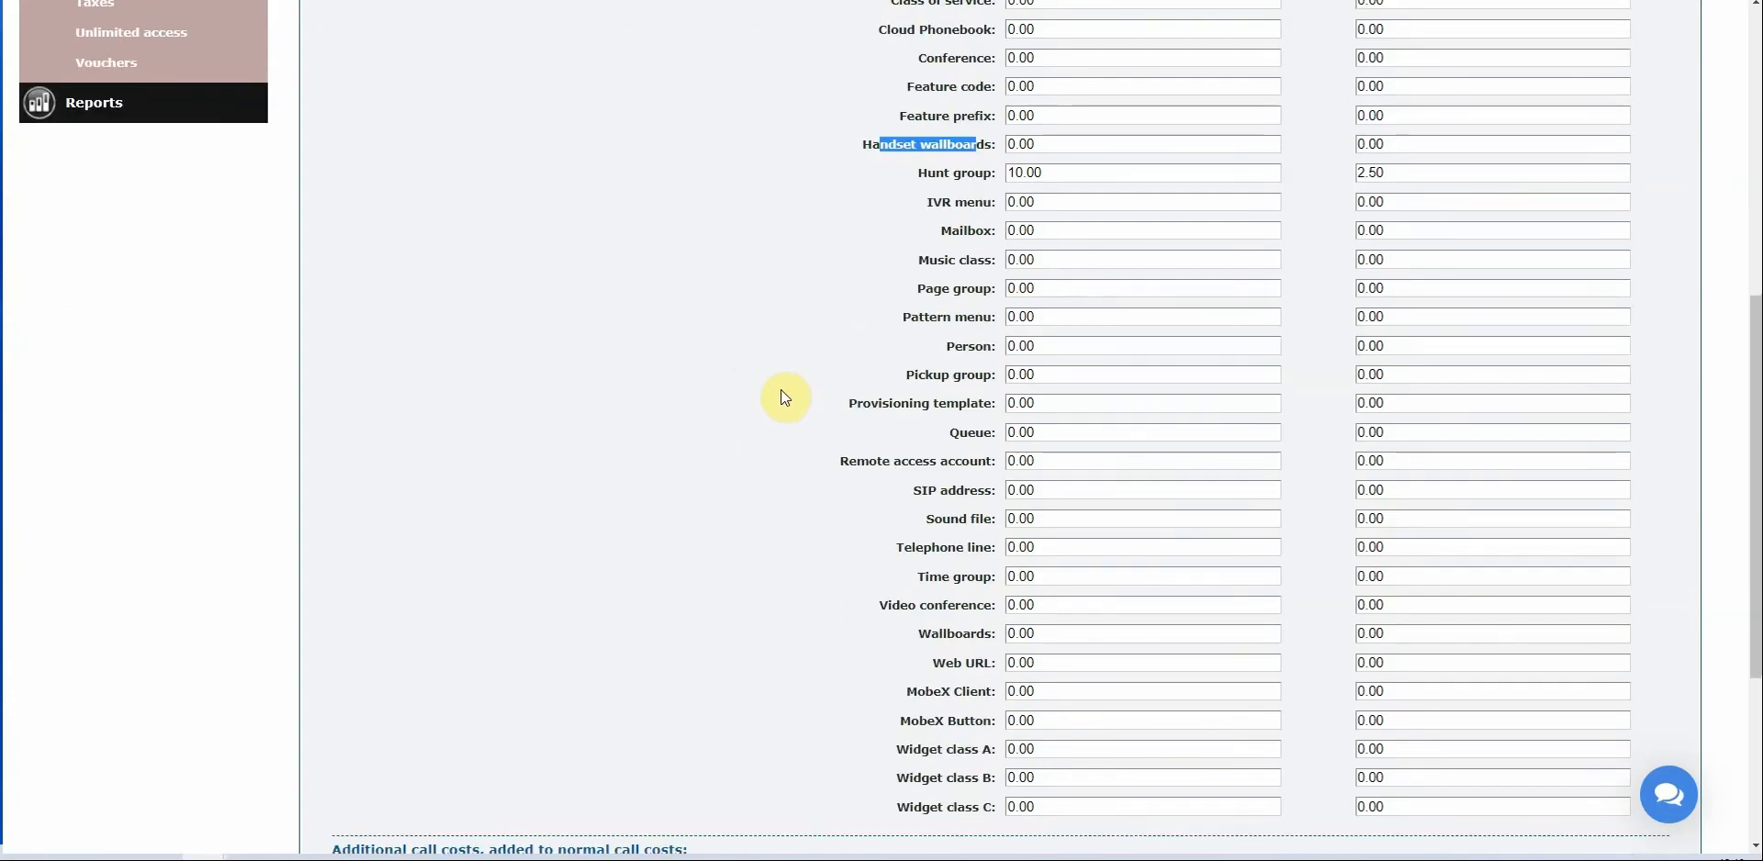
{"action": "scroll", "coordinate": [784, 396], "scroll_direction": "down", "scroll_amount": 4}
{"action": "scroll", "coordinate": [785, 388], "scroll_direction": "down", "scroll_amount": 1}
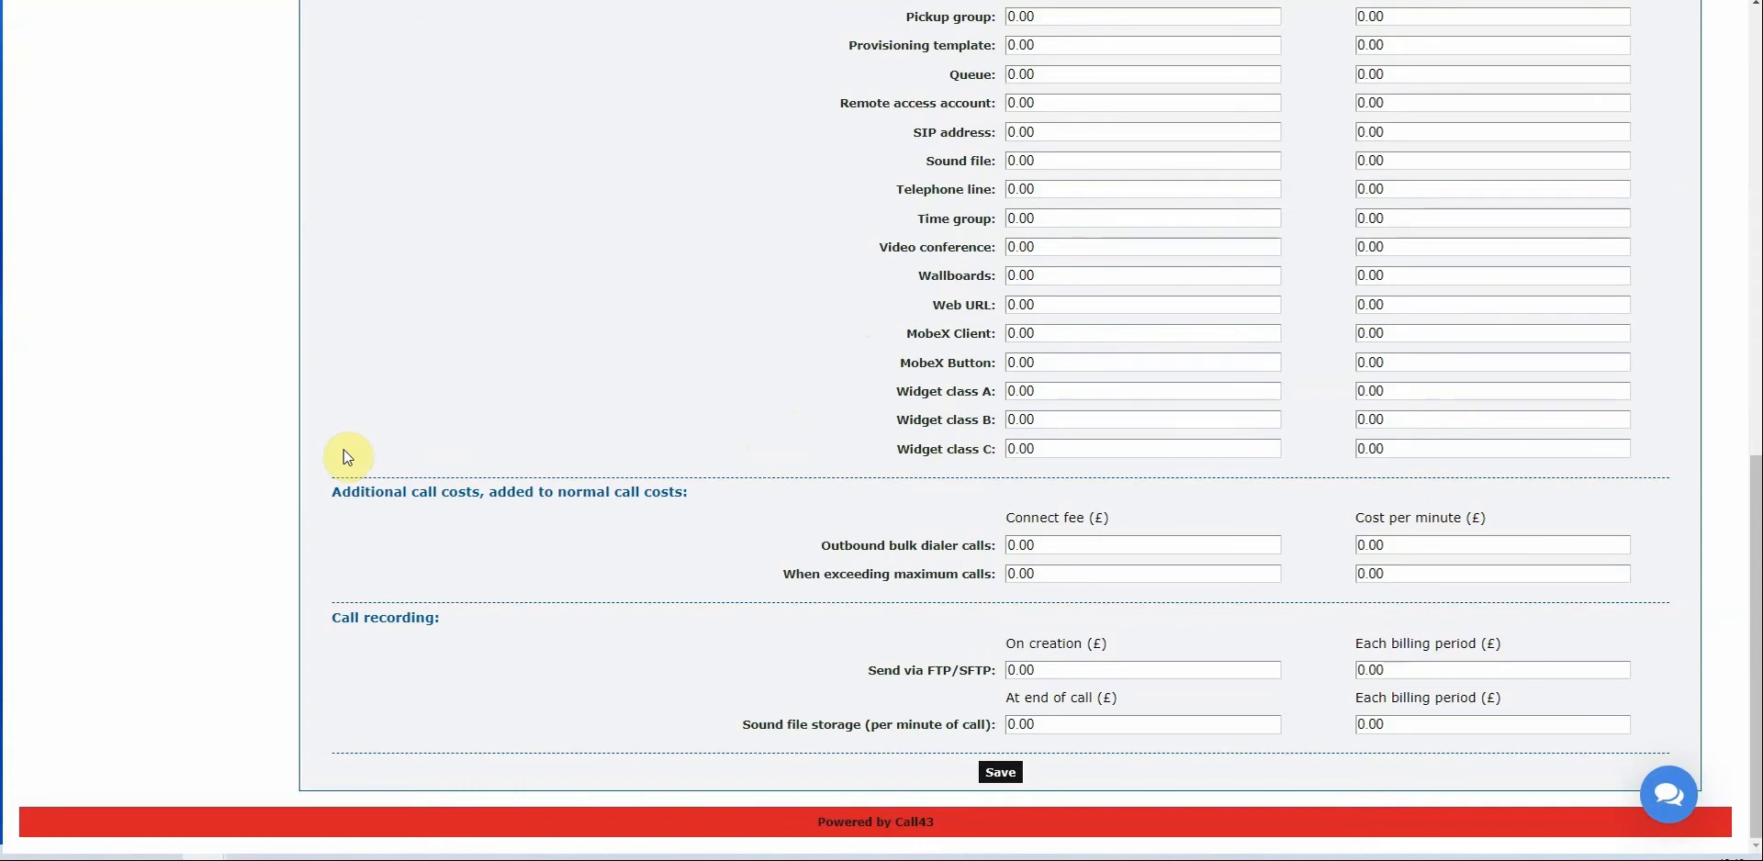
Charge sound file storage 0.01 at end of call and 0.005 per billing period, then save.
{"action": "left_click_drag", "start_coordinate": [355, 493], "coordinate": [624, 543]}
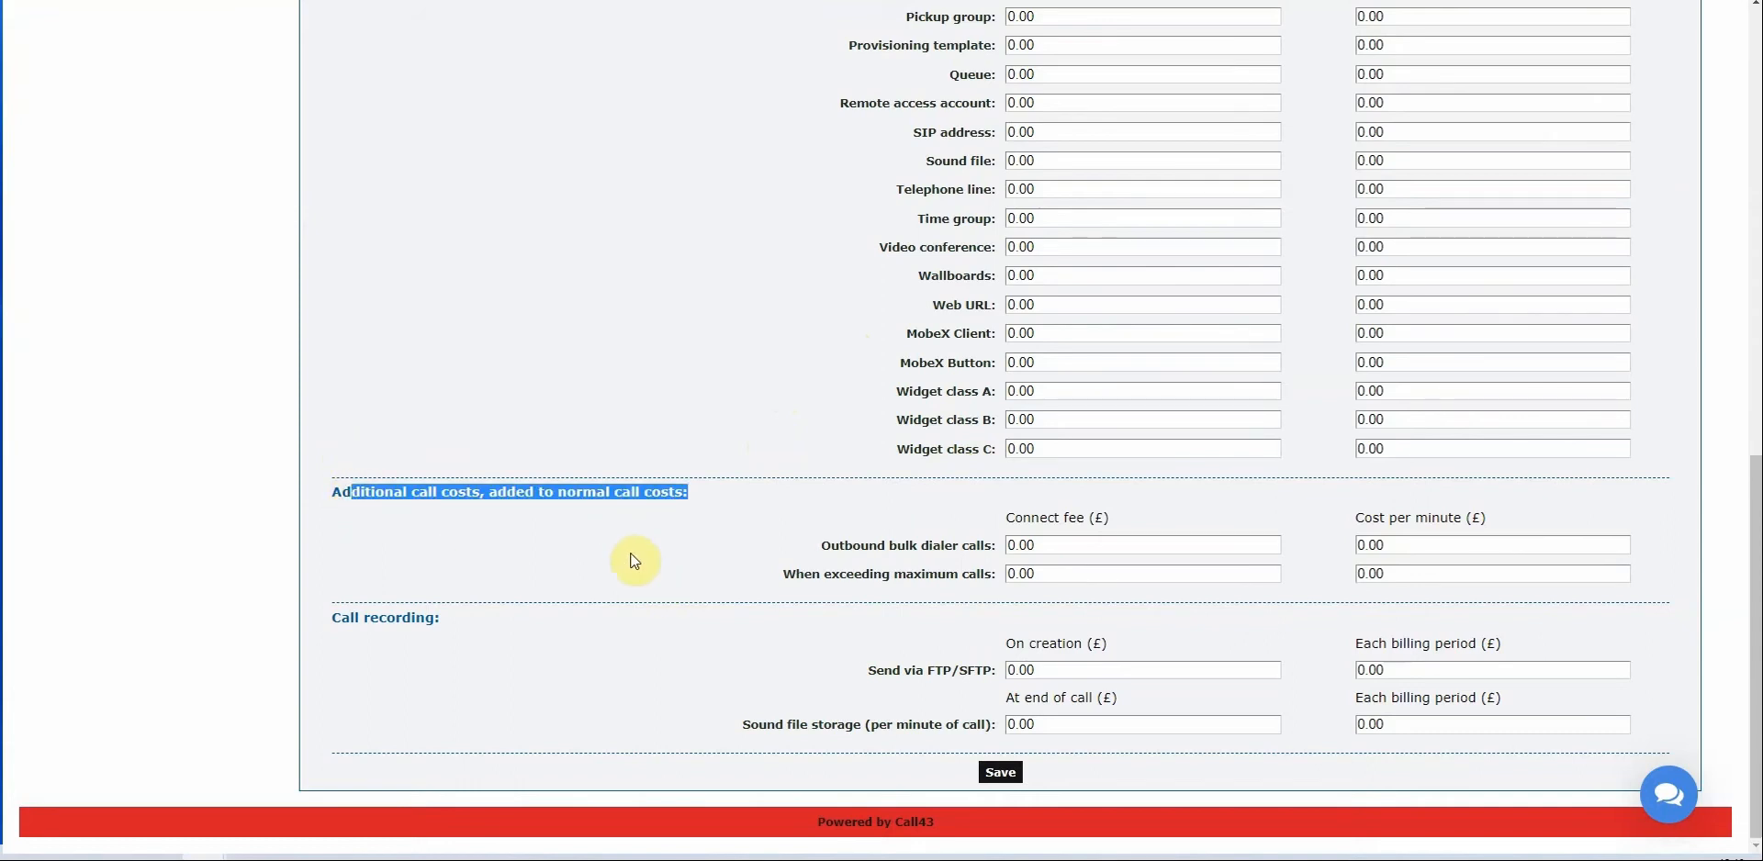
{"action": "left_click", "coordinate": [637, 559]}
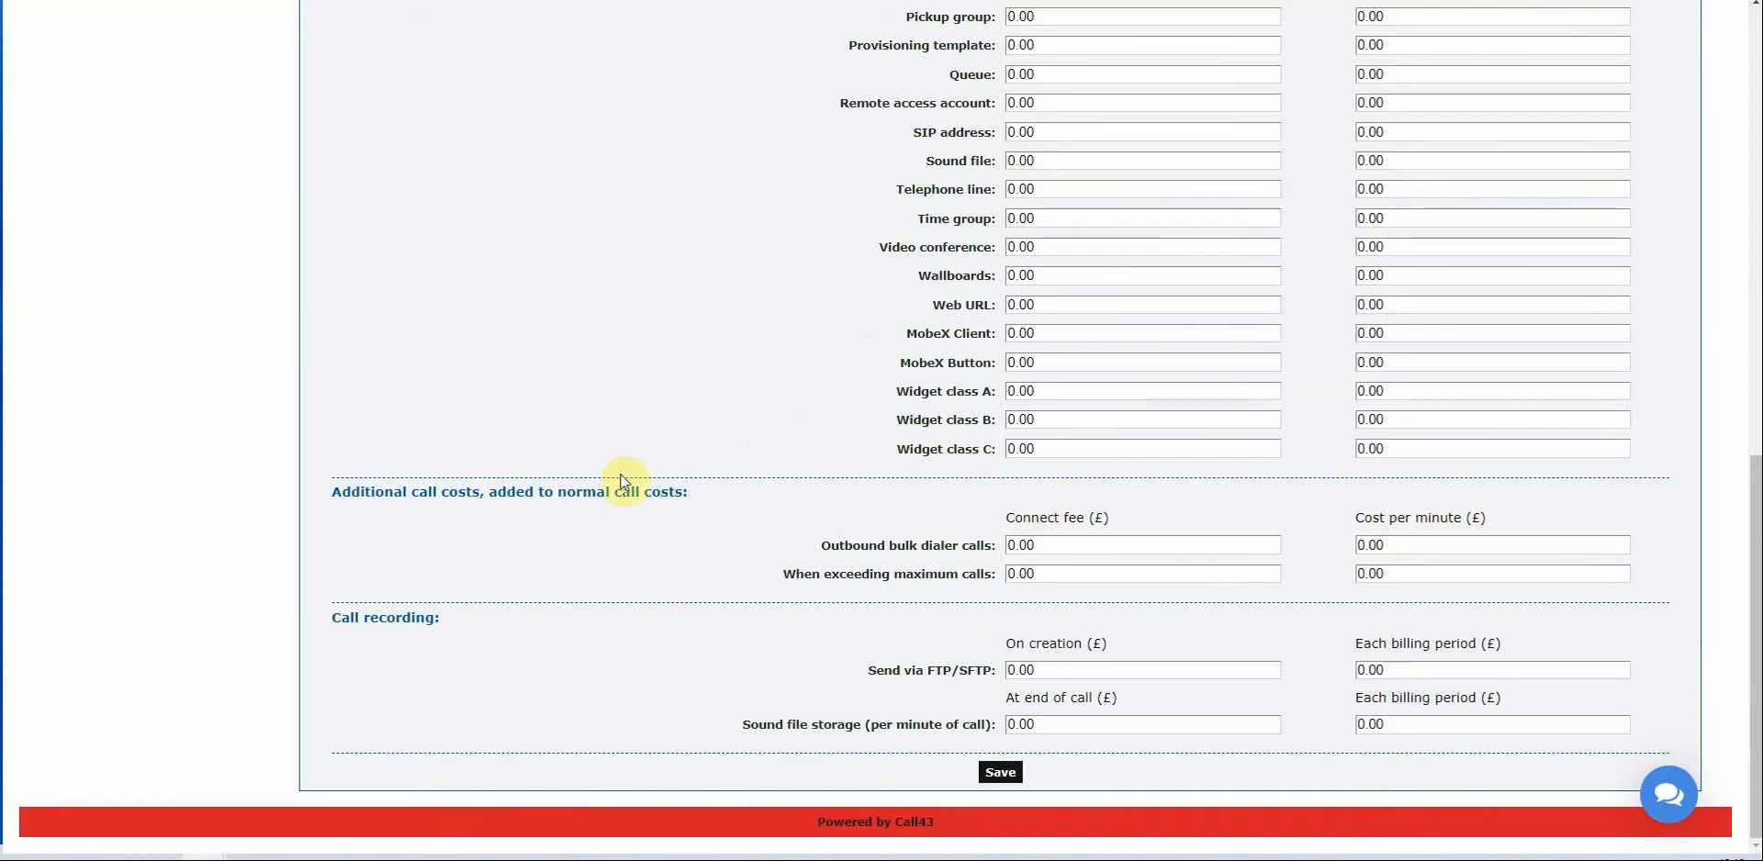
{"action": "left_click_drag", "start_coordinate": [468, 618], "coordinate": [331, 617]}
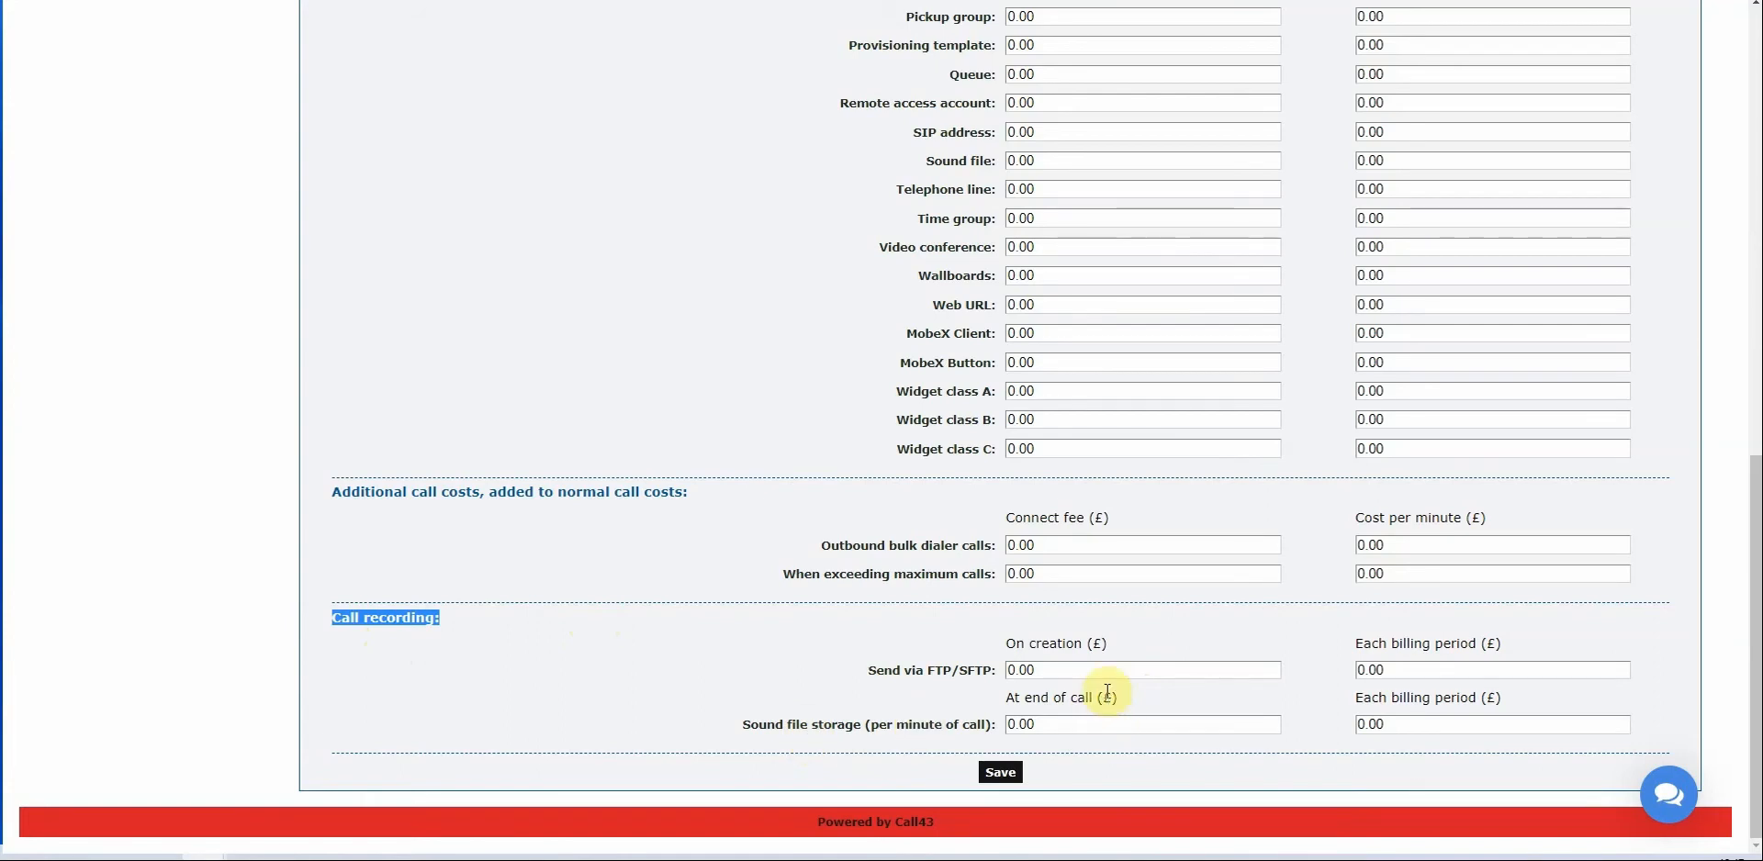
{"action": "left_click", "coordinate": [1071, 725]}
{"action": "type", "text": "4"}
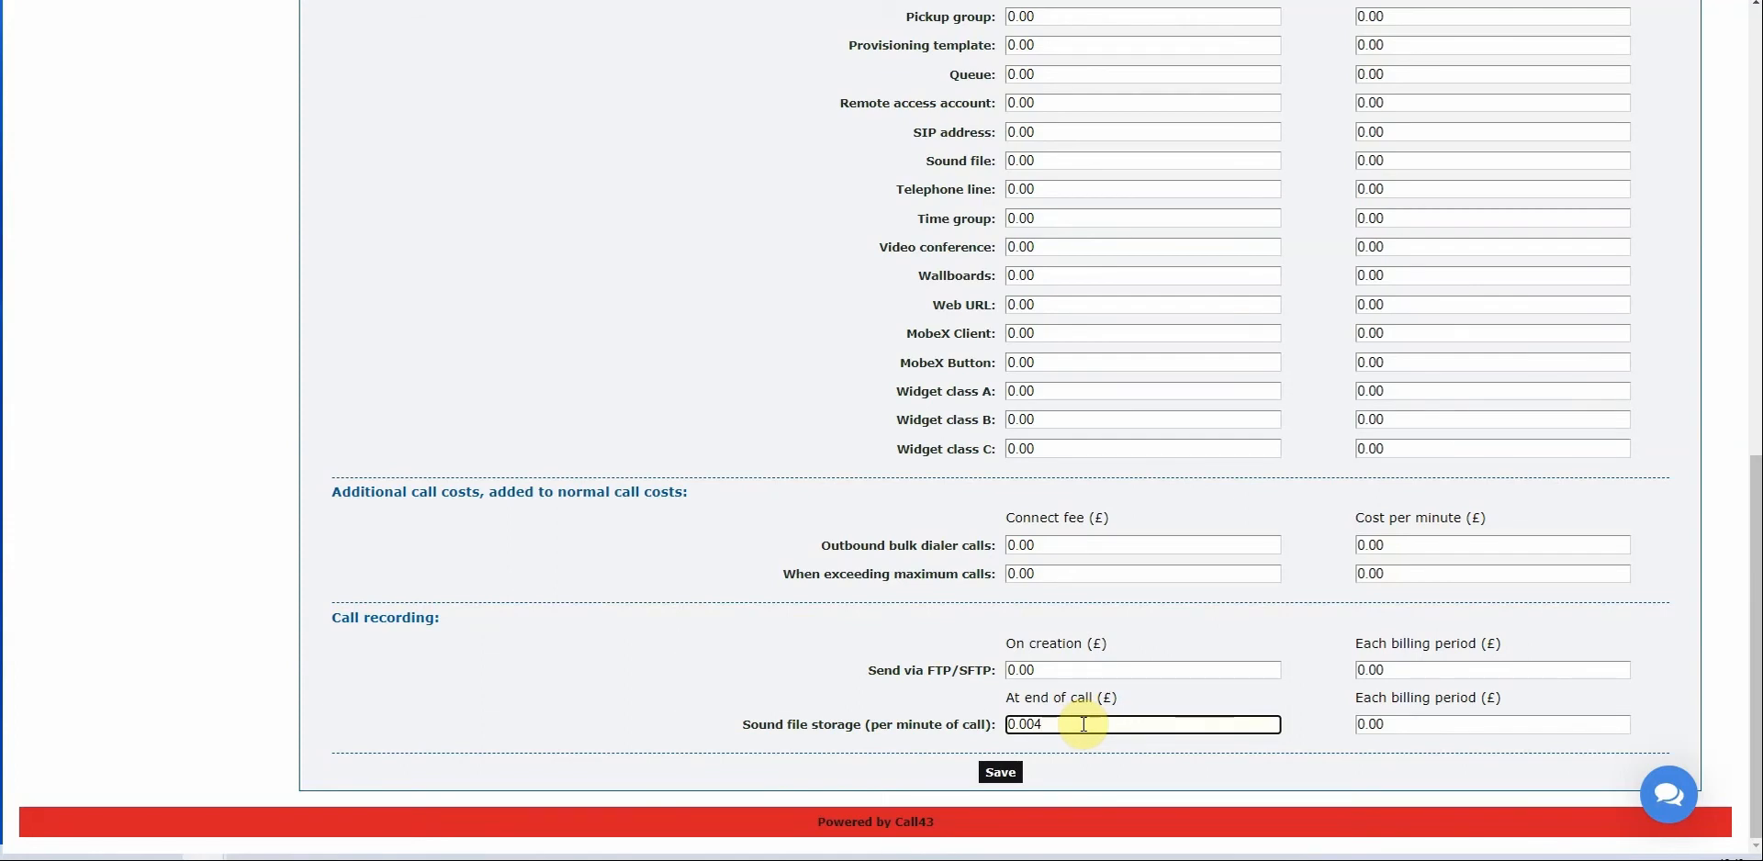
{"action": "key", "text": "BackSpace"}
{"action": "left_click", "coordinate": [1435, 727]}
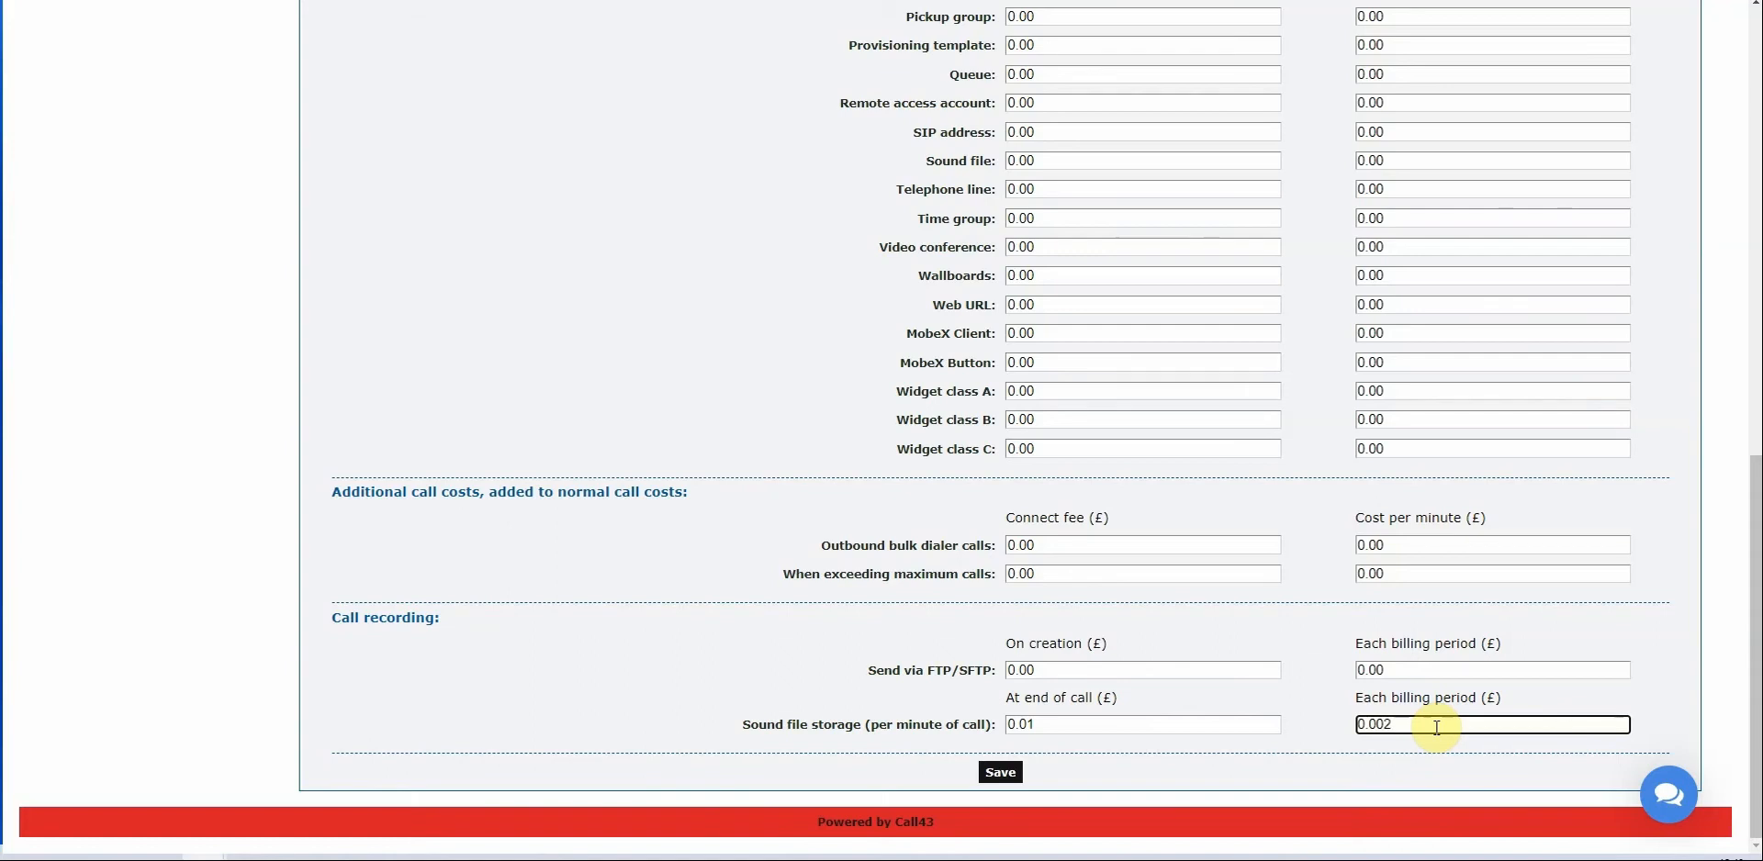
{"action": "key", "text": "BackSpace"}
{"action": "type", "text": "05"}
{"action": "type", "text": "2"}
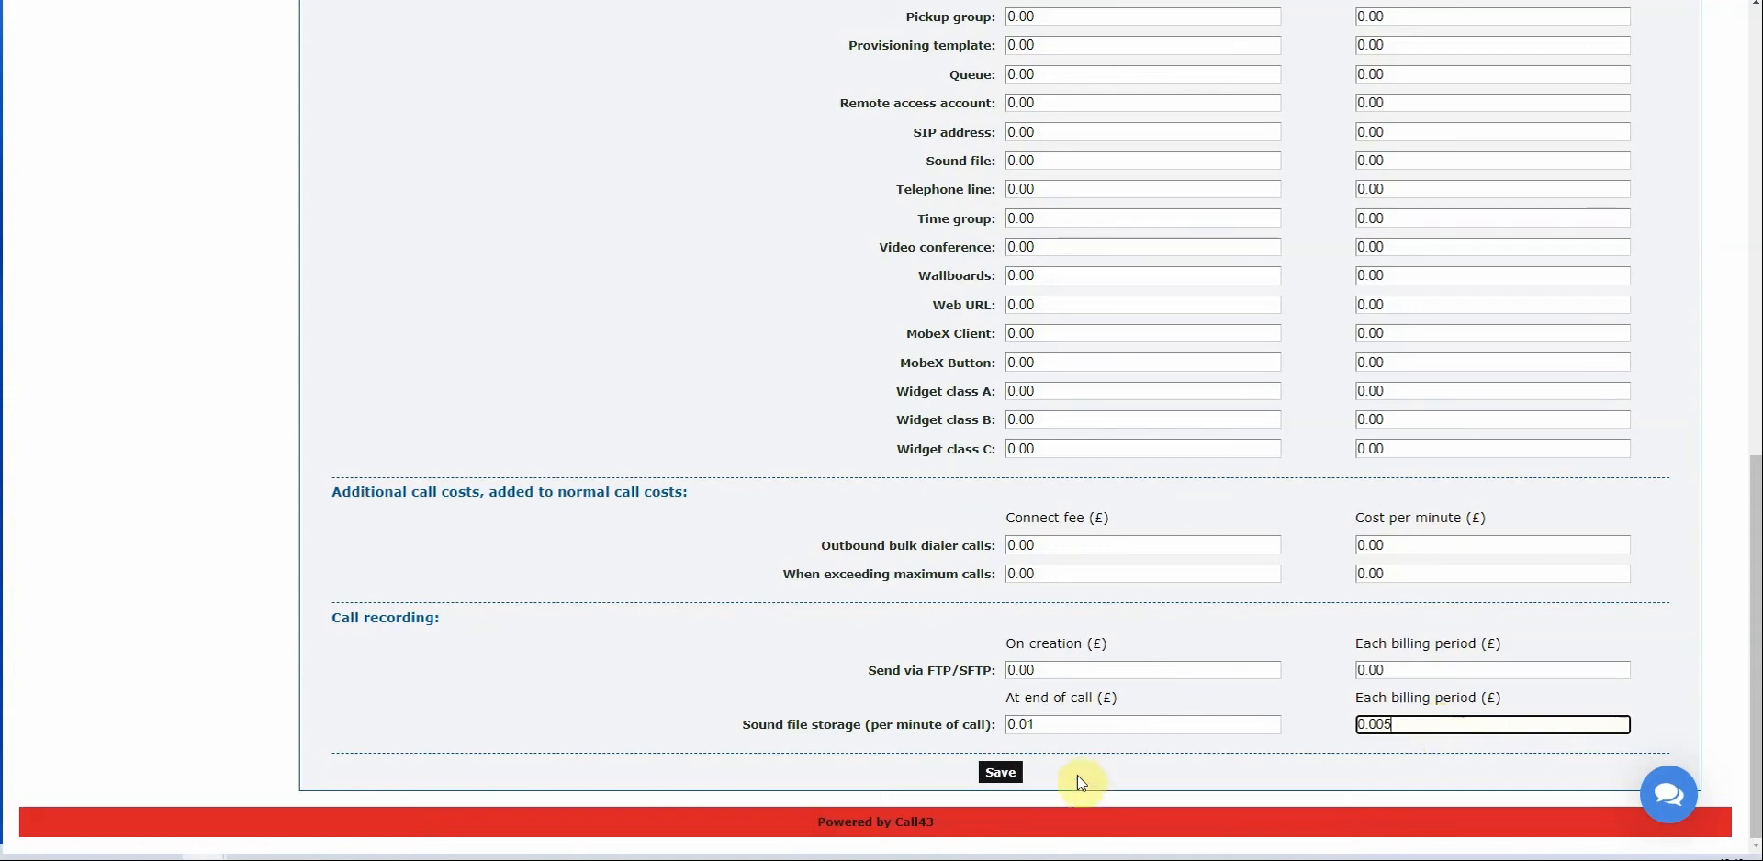
{"action": "left_click", "coordinate": [1002, 773]}
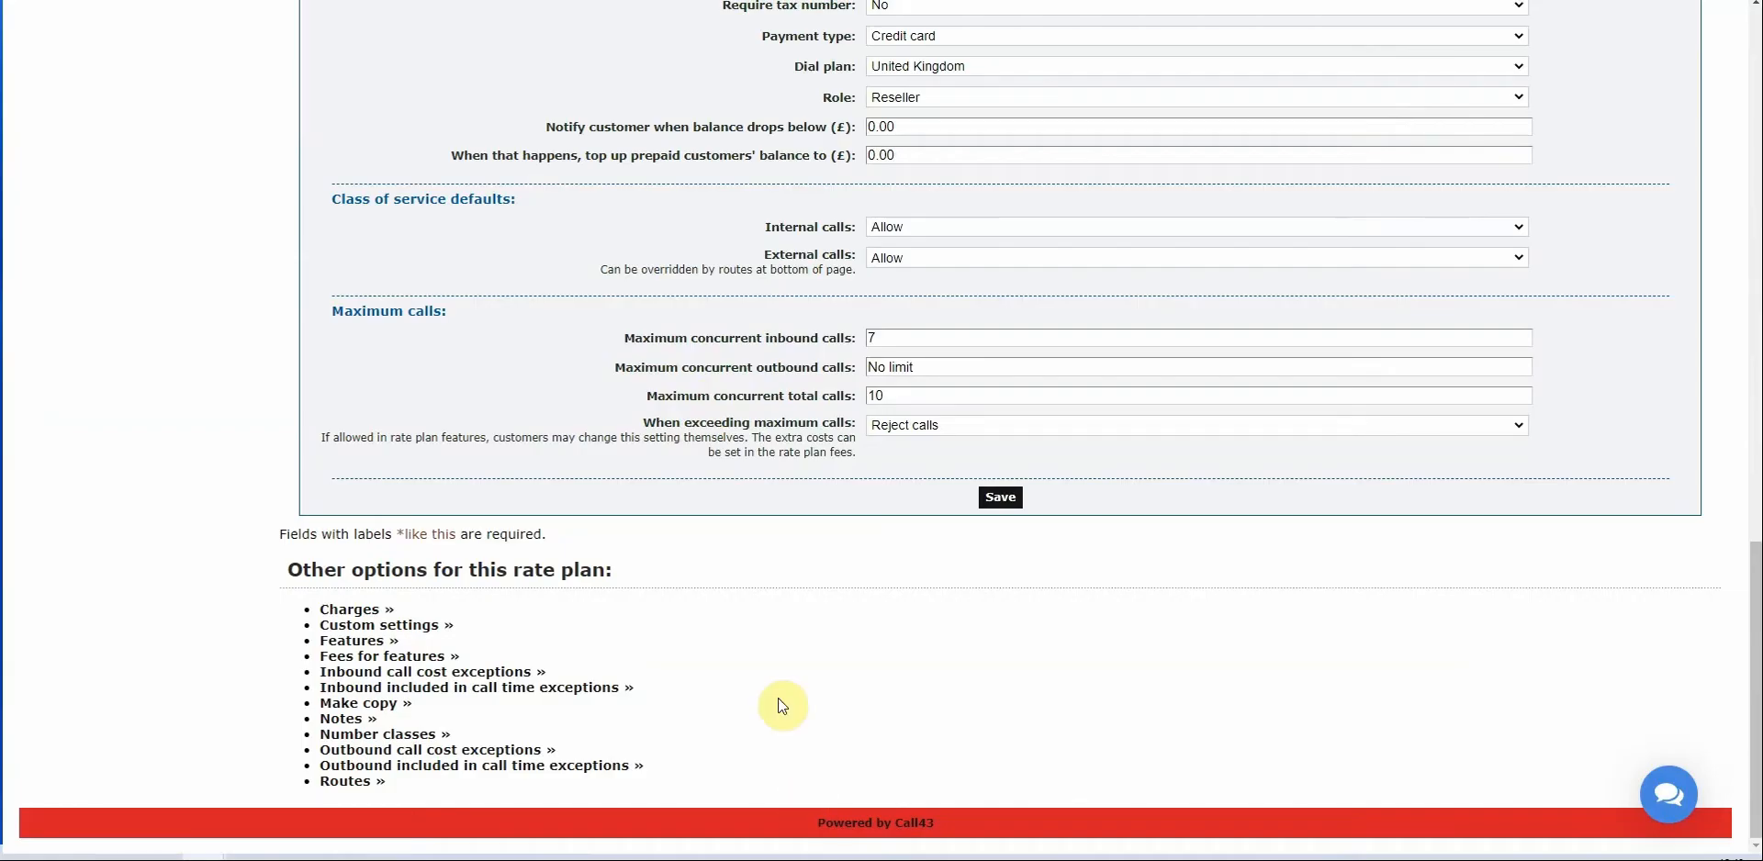
Open abc plan's inbound call cost exceptions, which currently list none.
{"action": "left_click", "coordinate": [431, 689]}
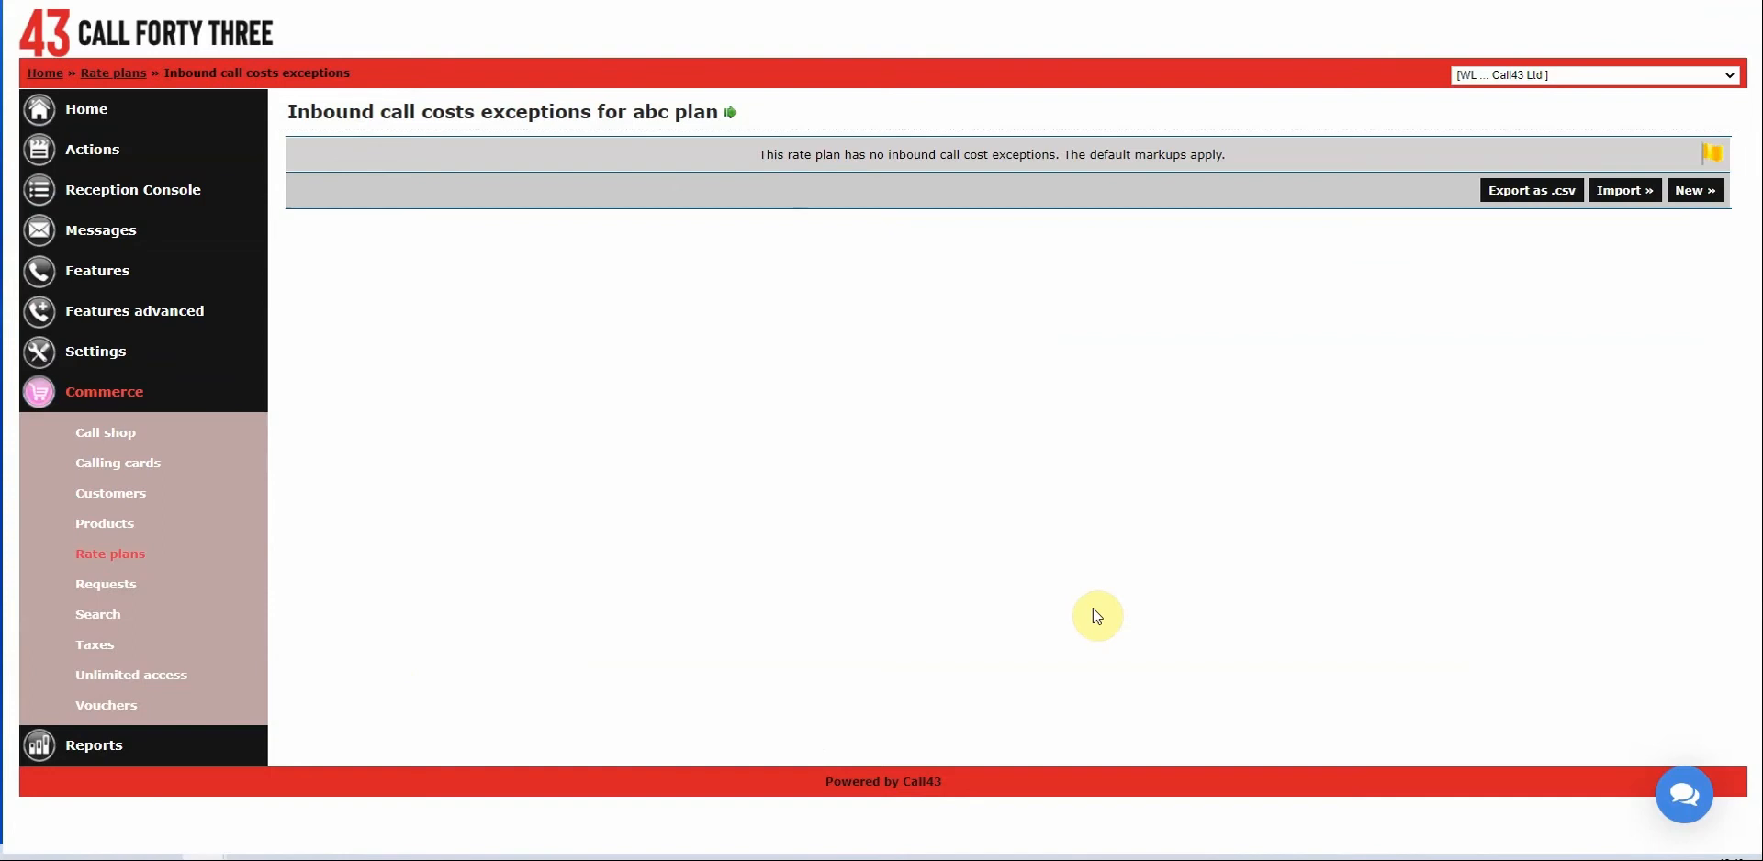
Start a new inbound exception for the 0800 170 0xxx Freephone group.
{"action": "left_click", "coordinate": [1696, 191]}
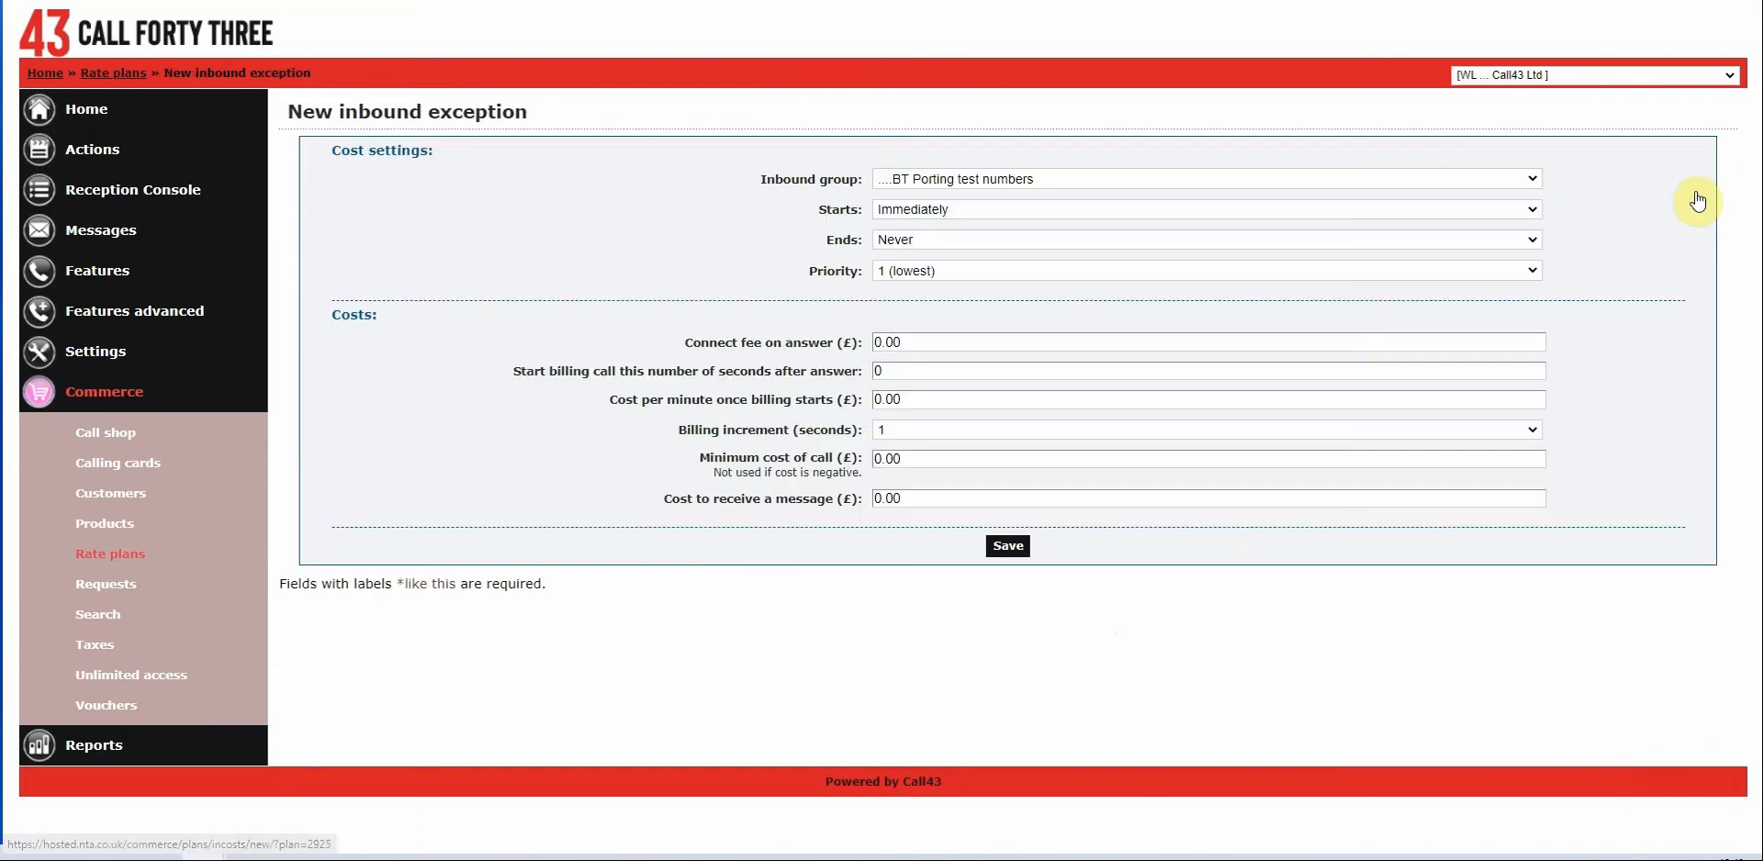
{"action": "left_click", "coordinate": [1023, 183]}
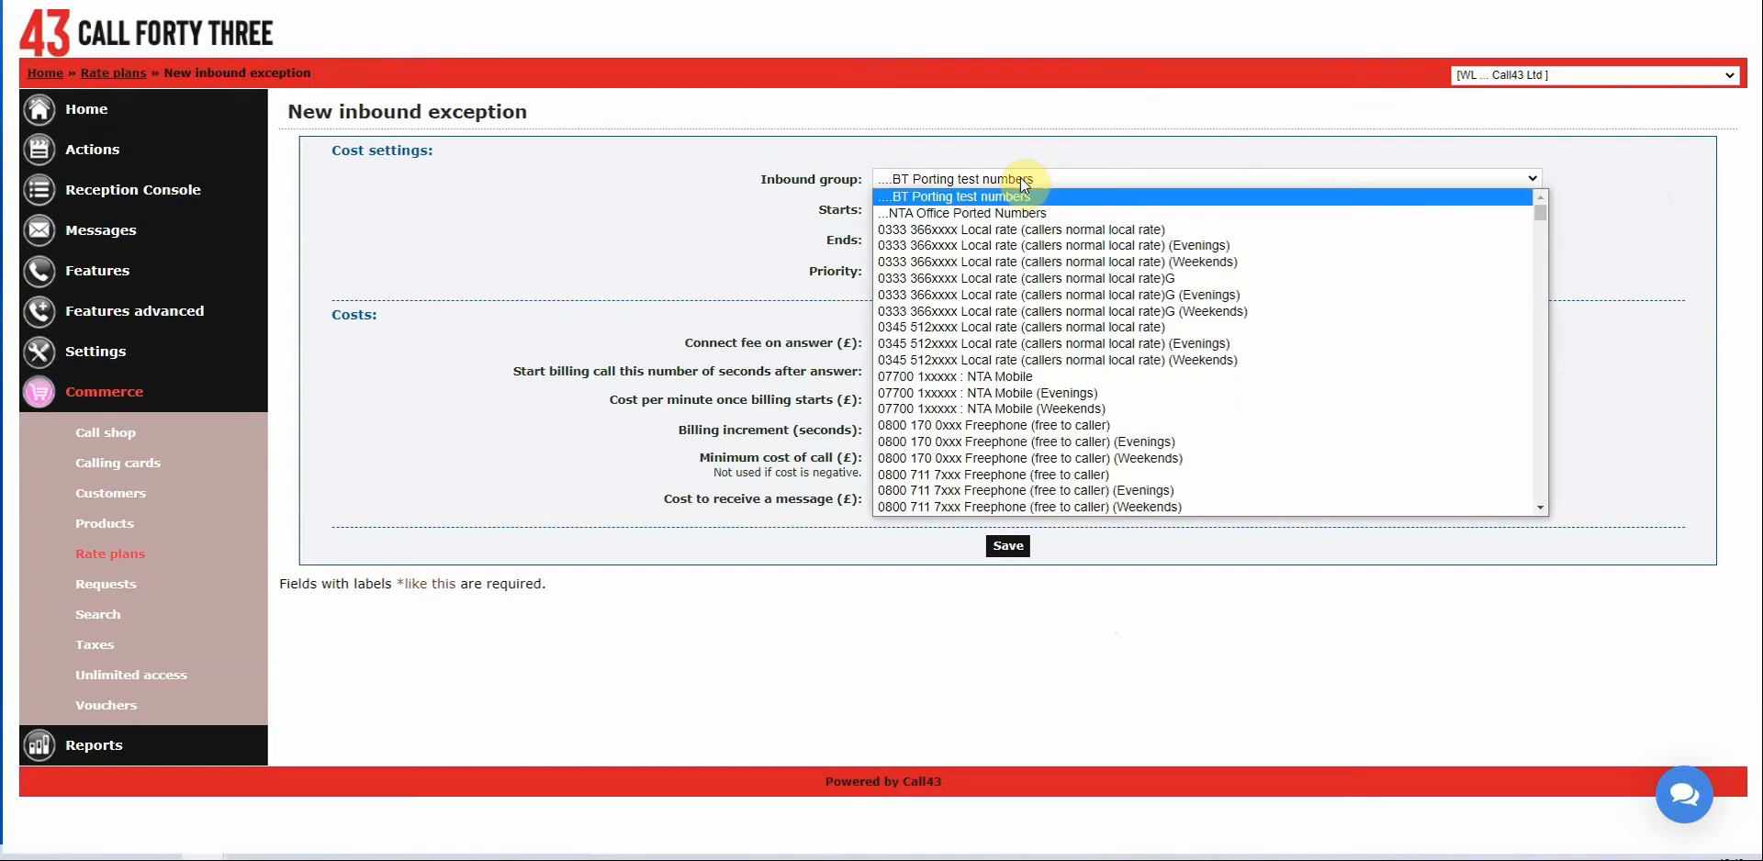
{"action": "left_click", "coordinate": [1021, 178]}
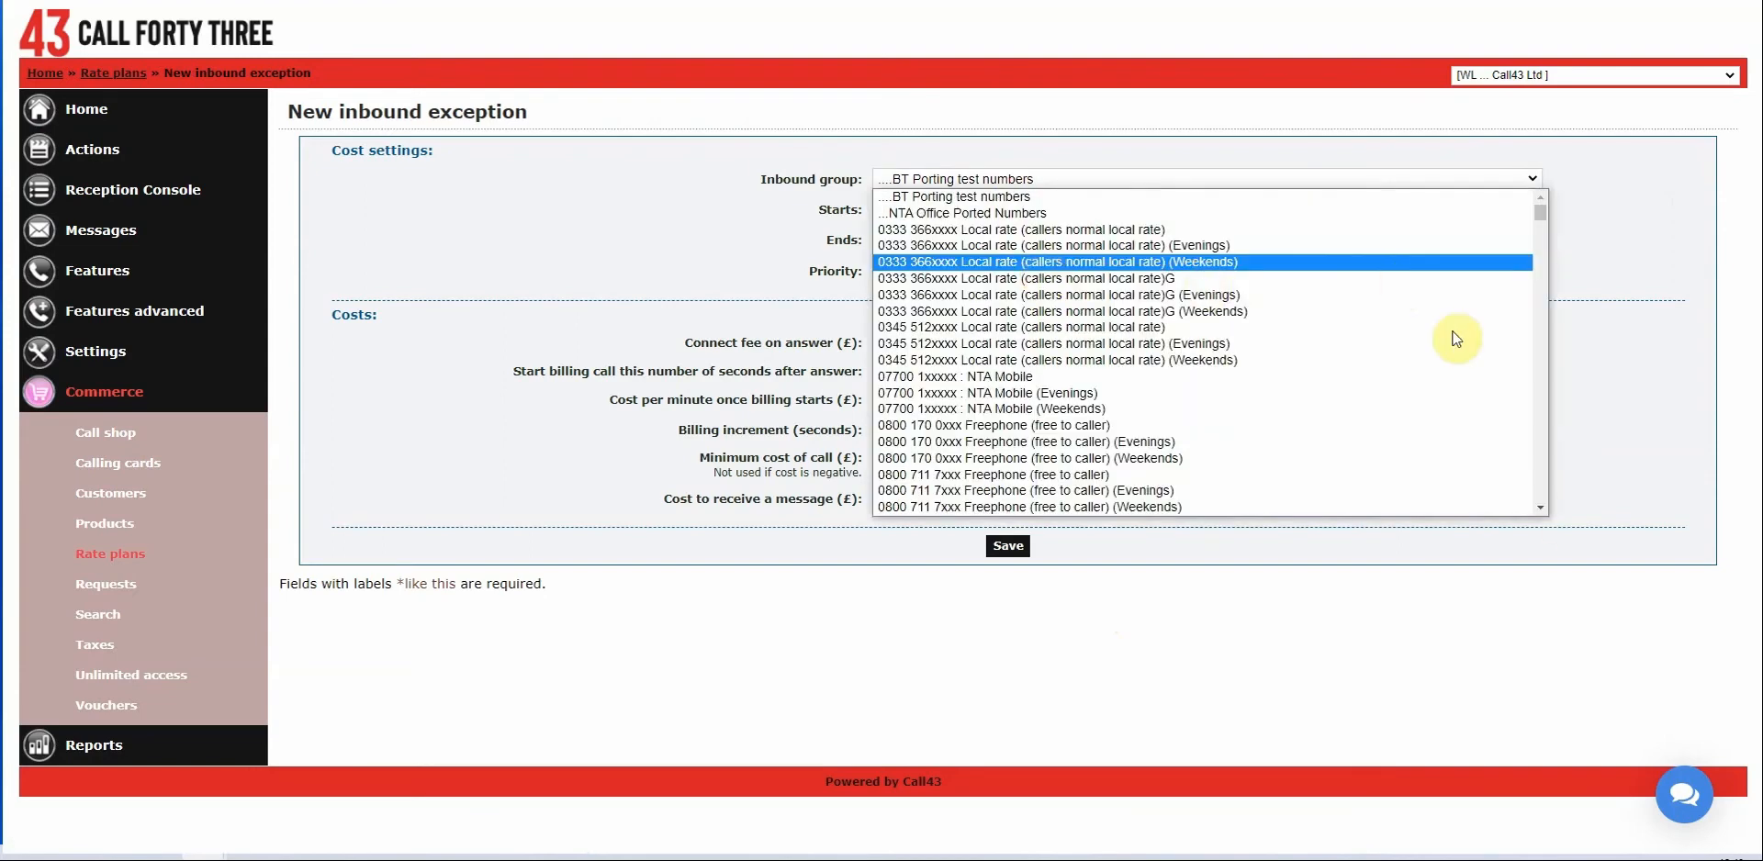
{"action": "left_click", "coordinate": [1546, 508]}
{"action": "left_click", "coordinate": [1546, 507]}
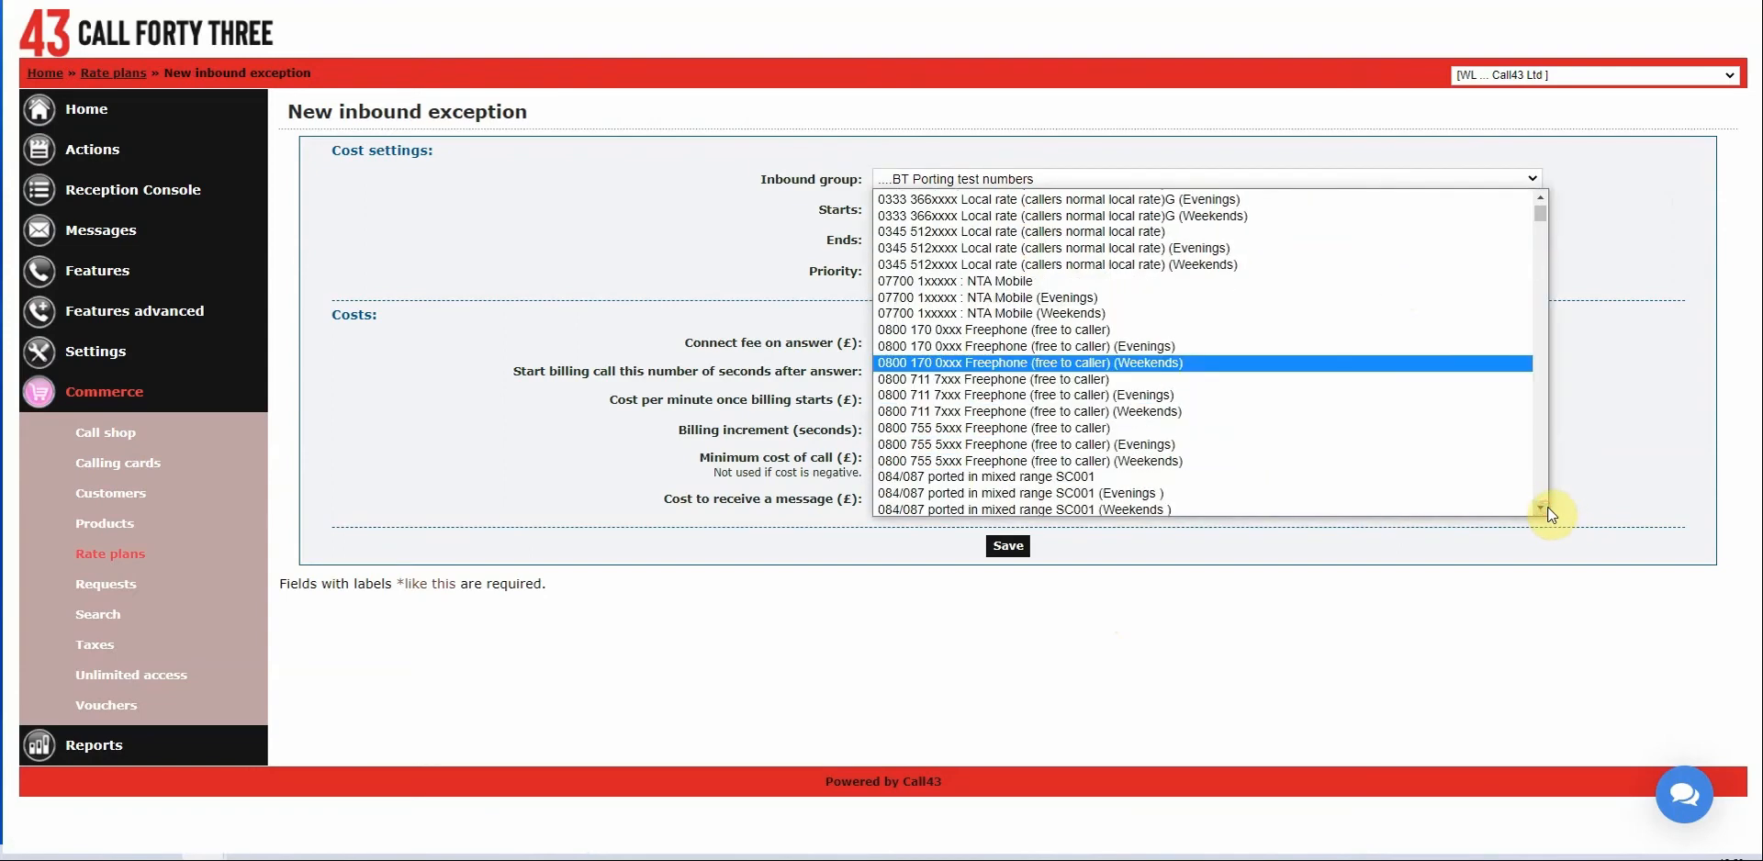
{"action": "left_click", "coordinate": [1546, 507]}
{"action": "scroll", "coordinate": [1220, 464], "scroll_direction": "down", "scroll_amount": 1}
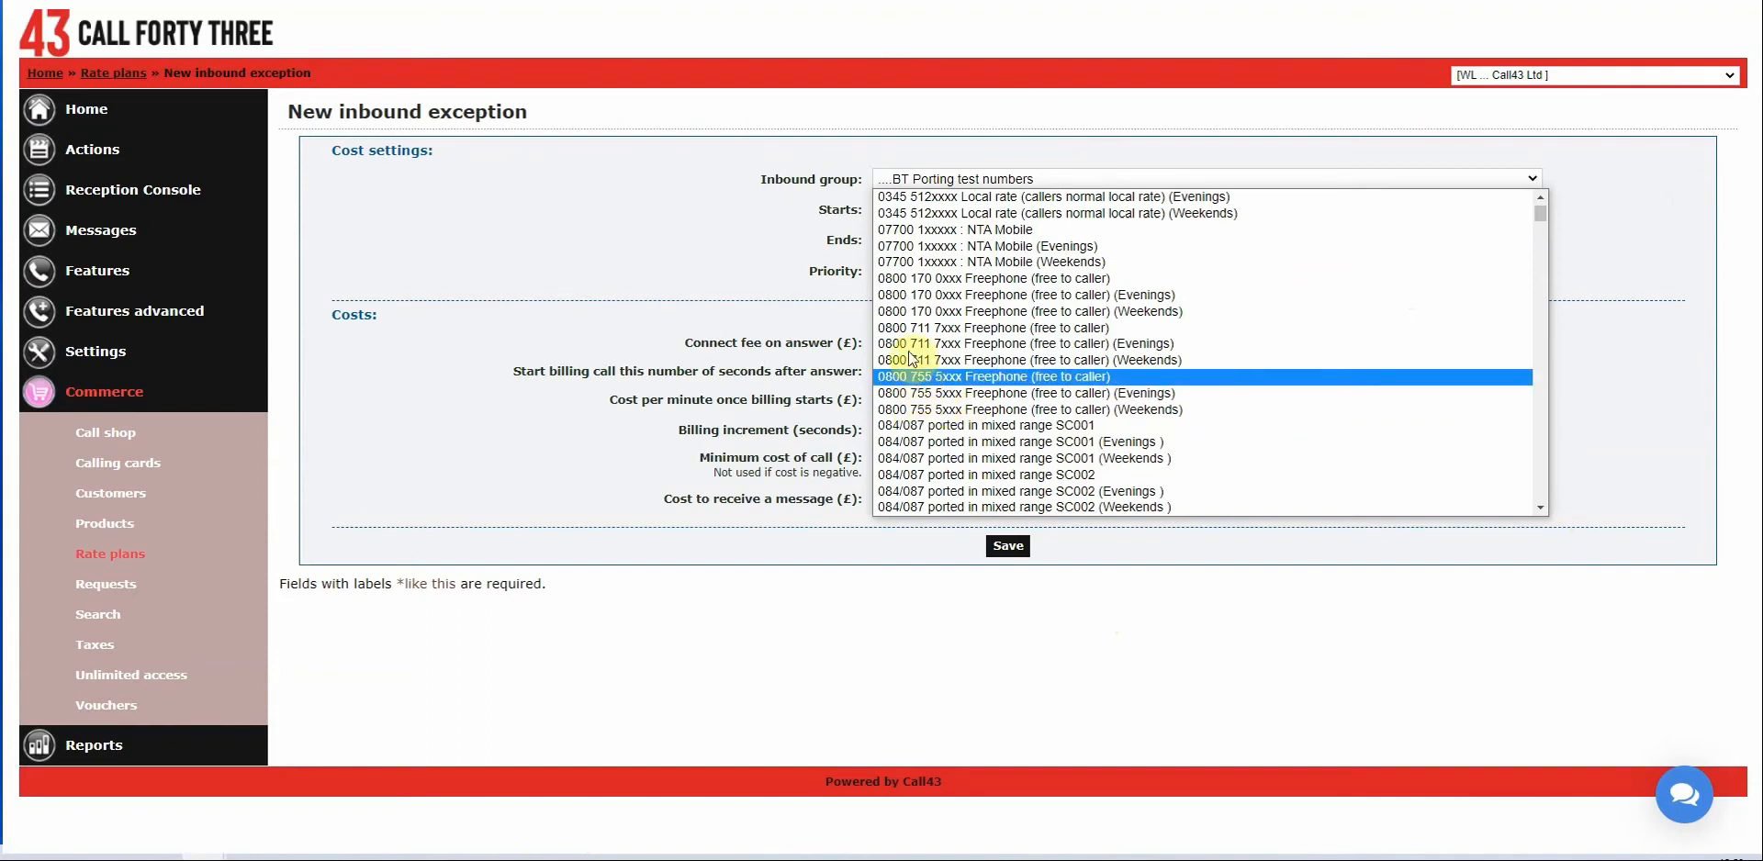
{"action": "left_click", "coordinate": [909, 280]}
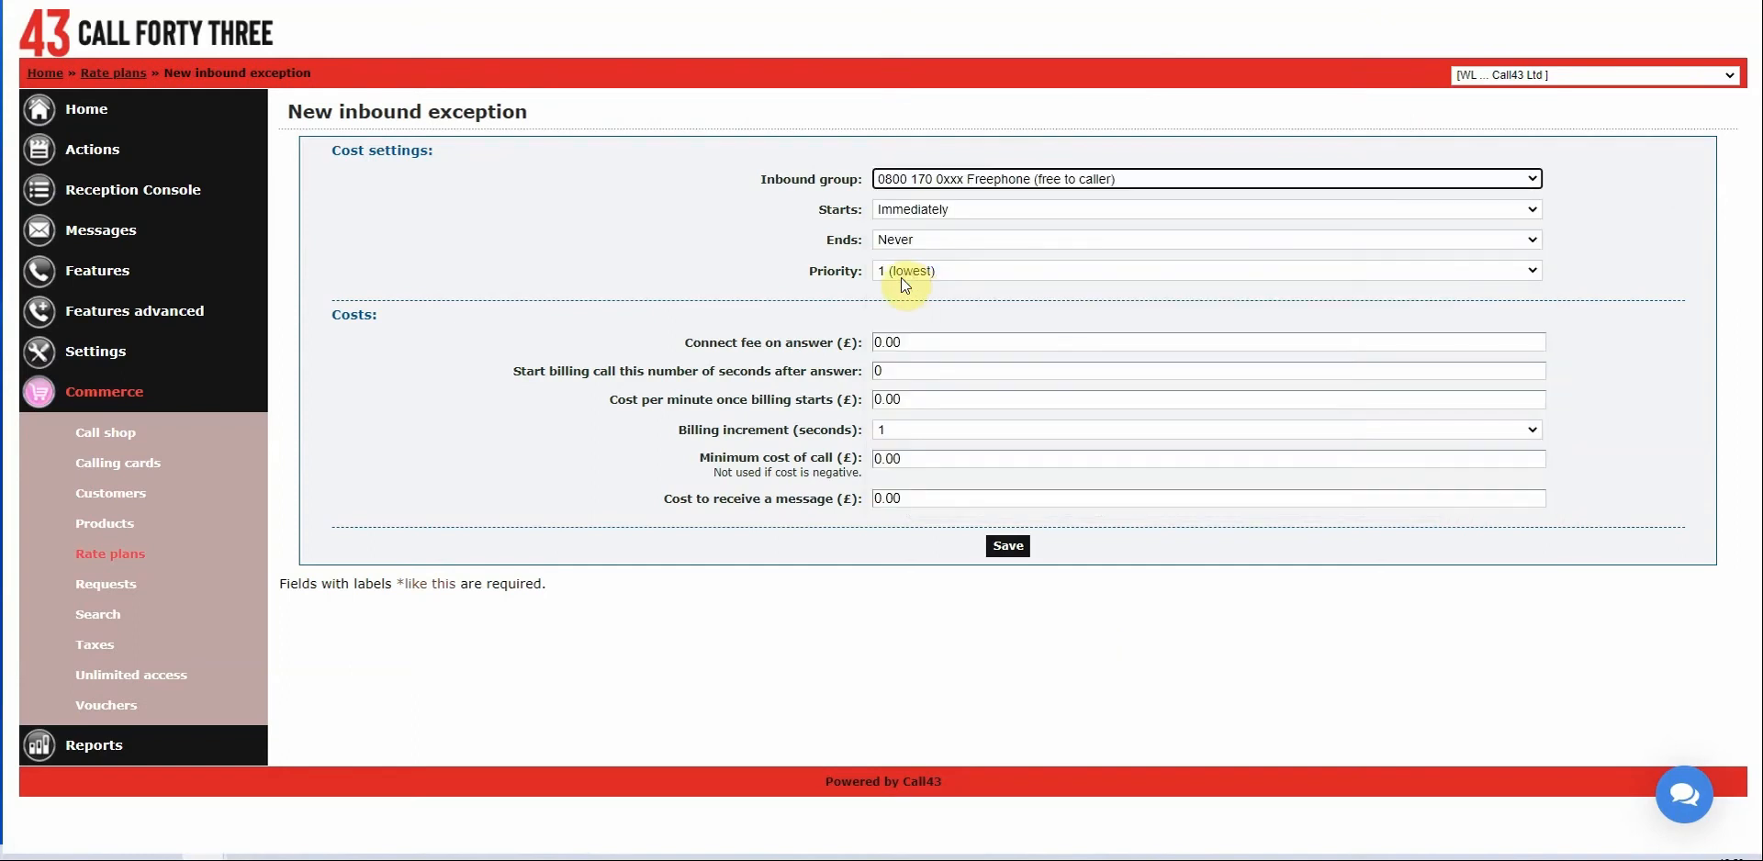
Keep the exception starting immediately and begin editing the connect fee.
{"action": "key", "text": "Tab"}
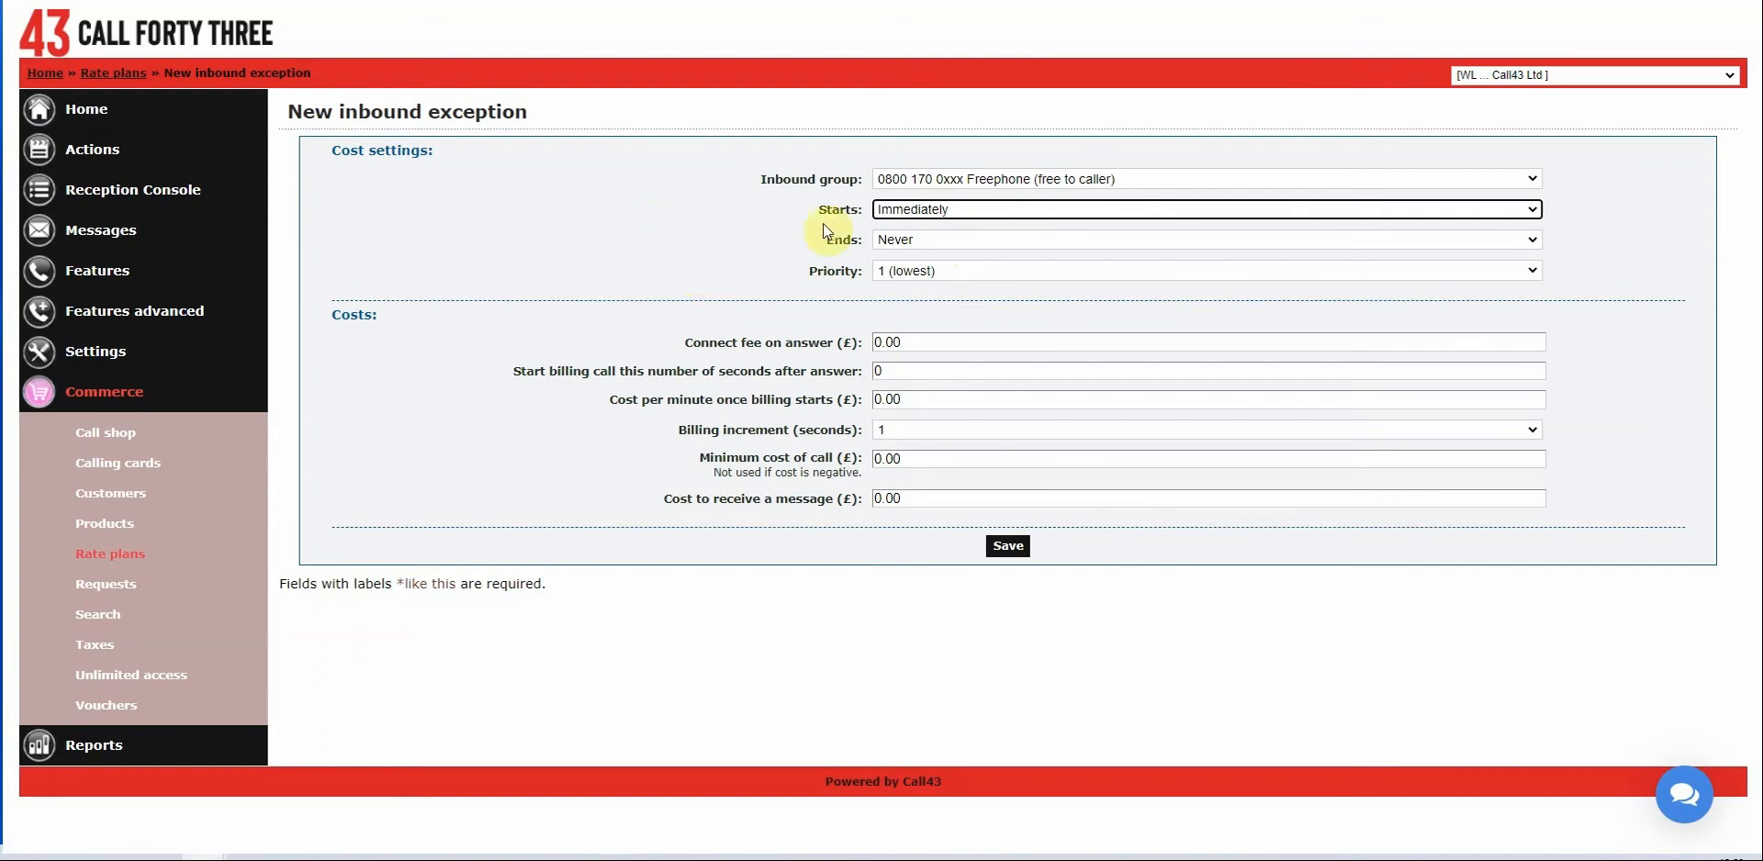
{"action": "left_click", "coordinate": [959, 207]}
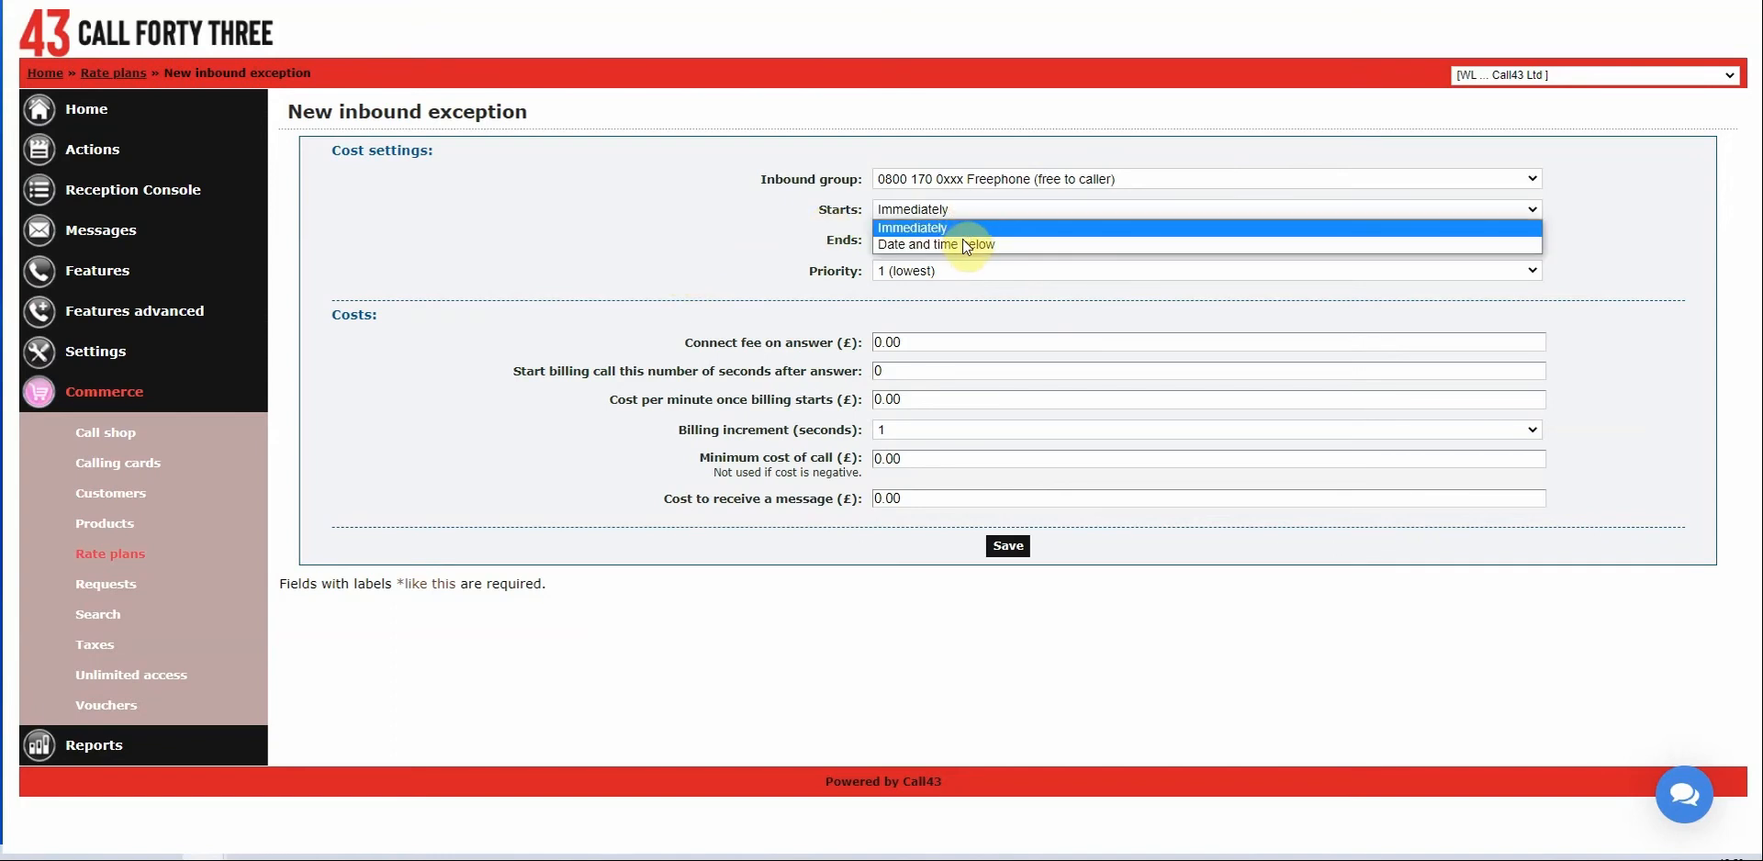
{"action": "left_click", "coordinate": [962, 238]}
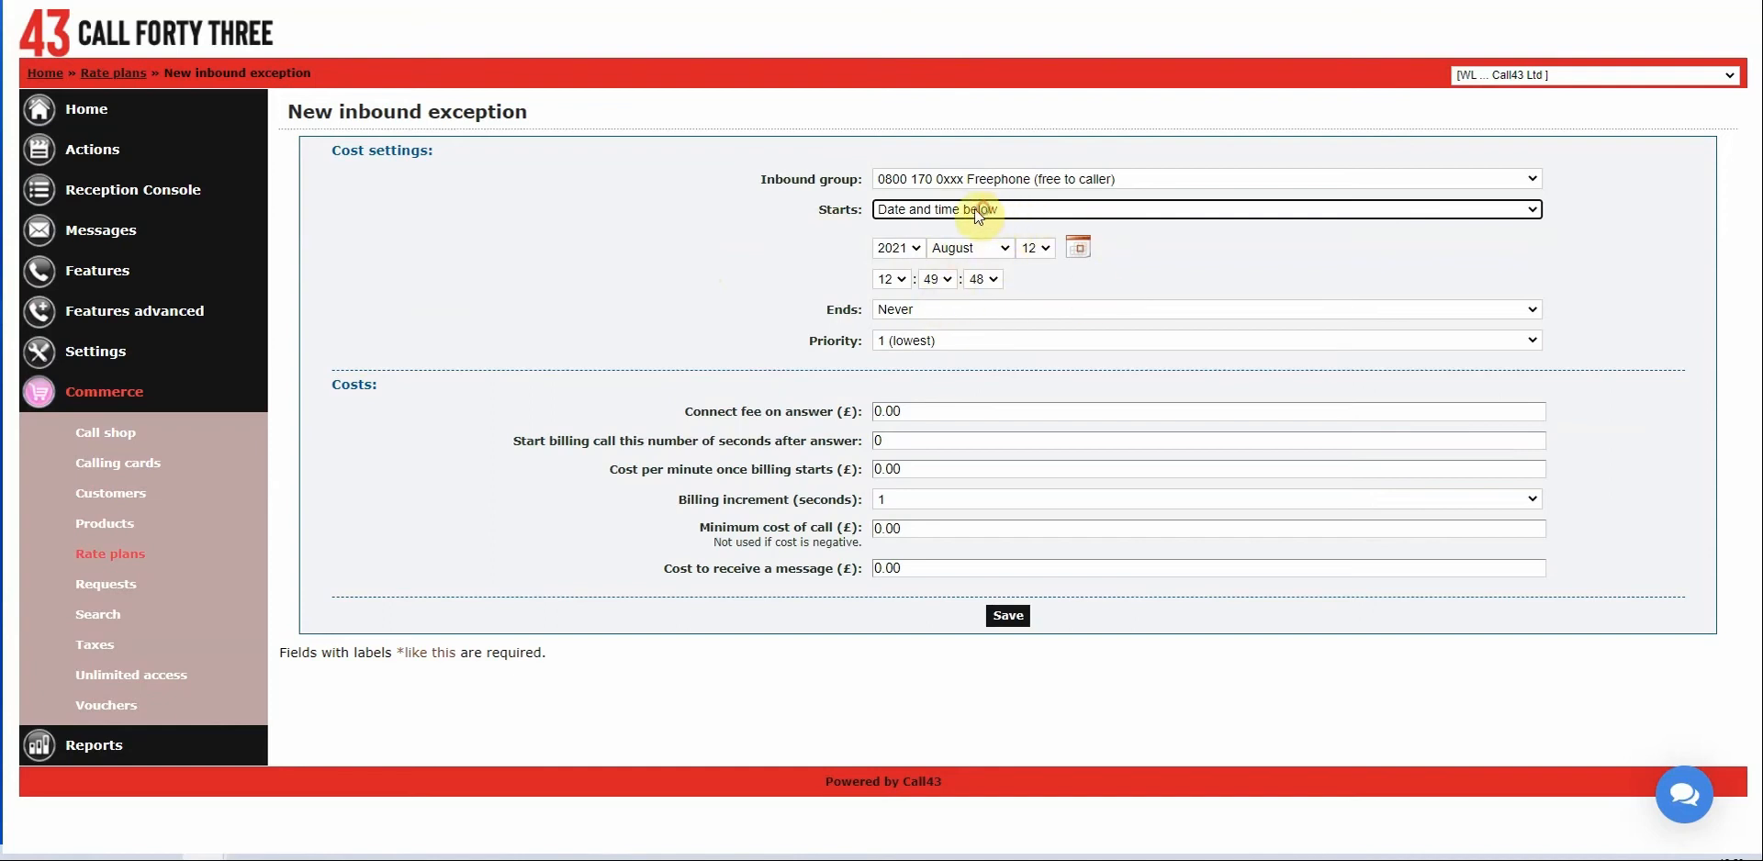
{"action": "left_click", "coordinate": [975, 210]}
{"action": "left_click", "coordinate": [950, 223]}
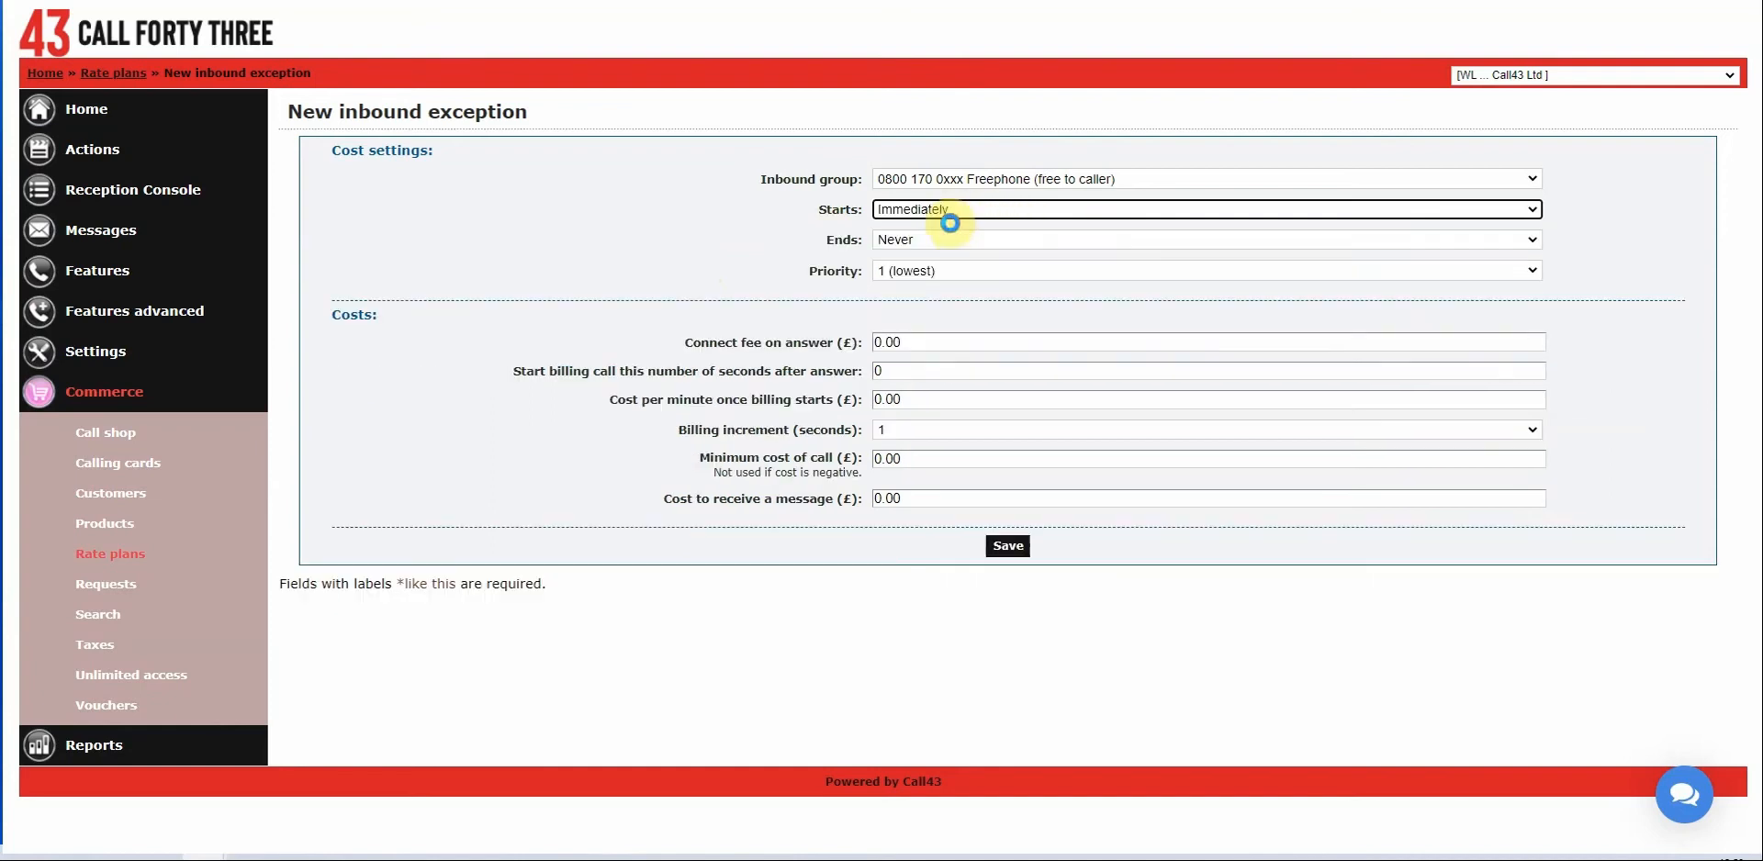
{"action": "left_click", "coordinate": [955, 339]}
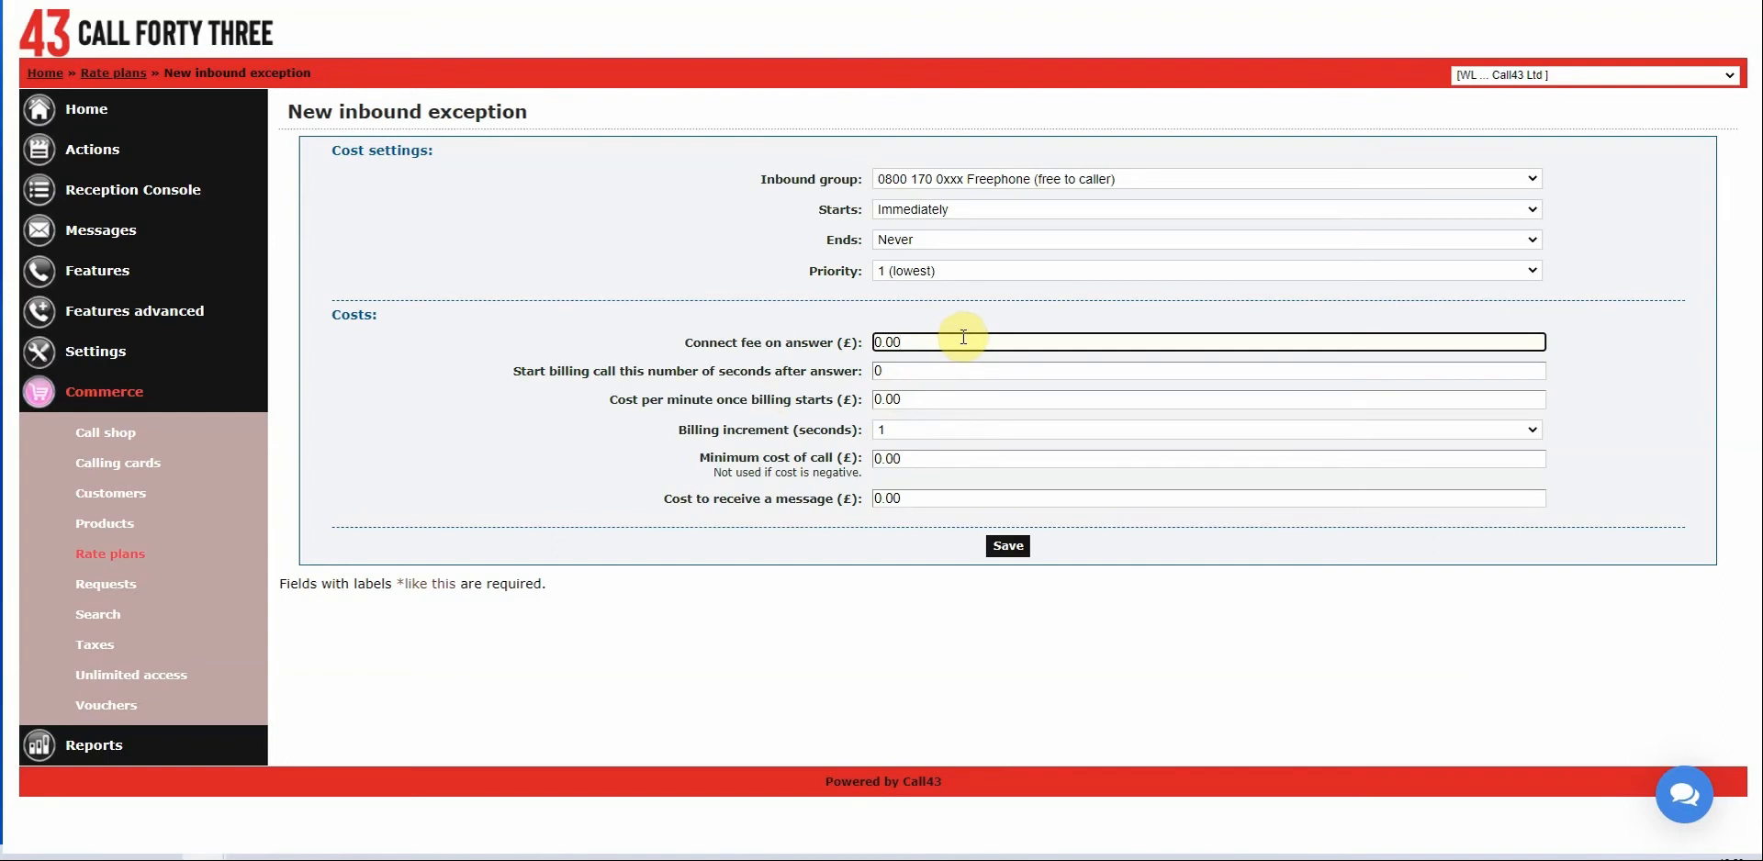
{"action": "key", "text": "BackSpace"}
Try a 0.10 connect fee and a 180-second delay before billing starts.
{"action": "type", "text": "1"}
{"action": "left_click", "coordinate": [725, 291]}
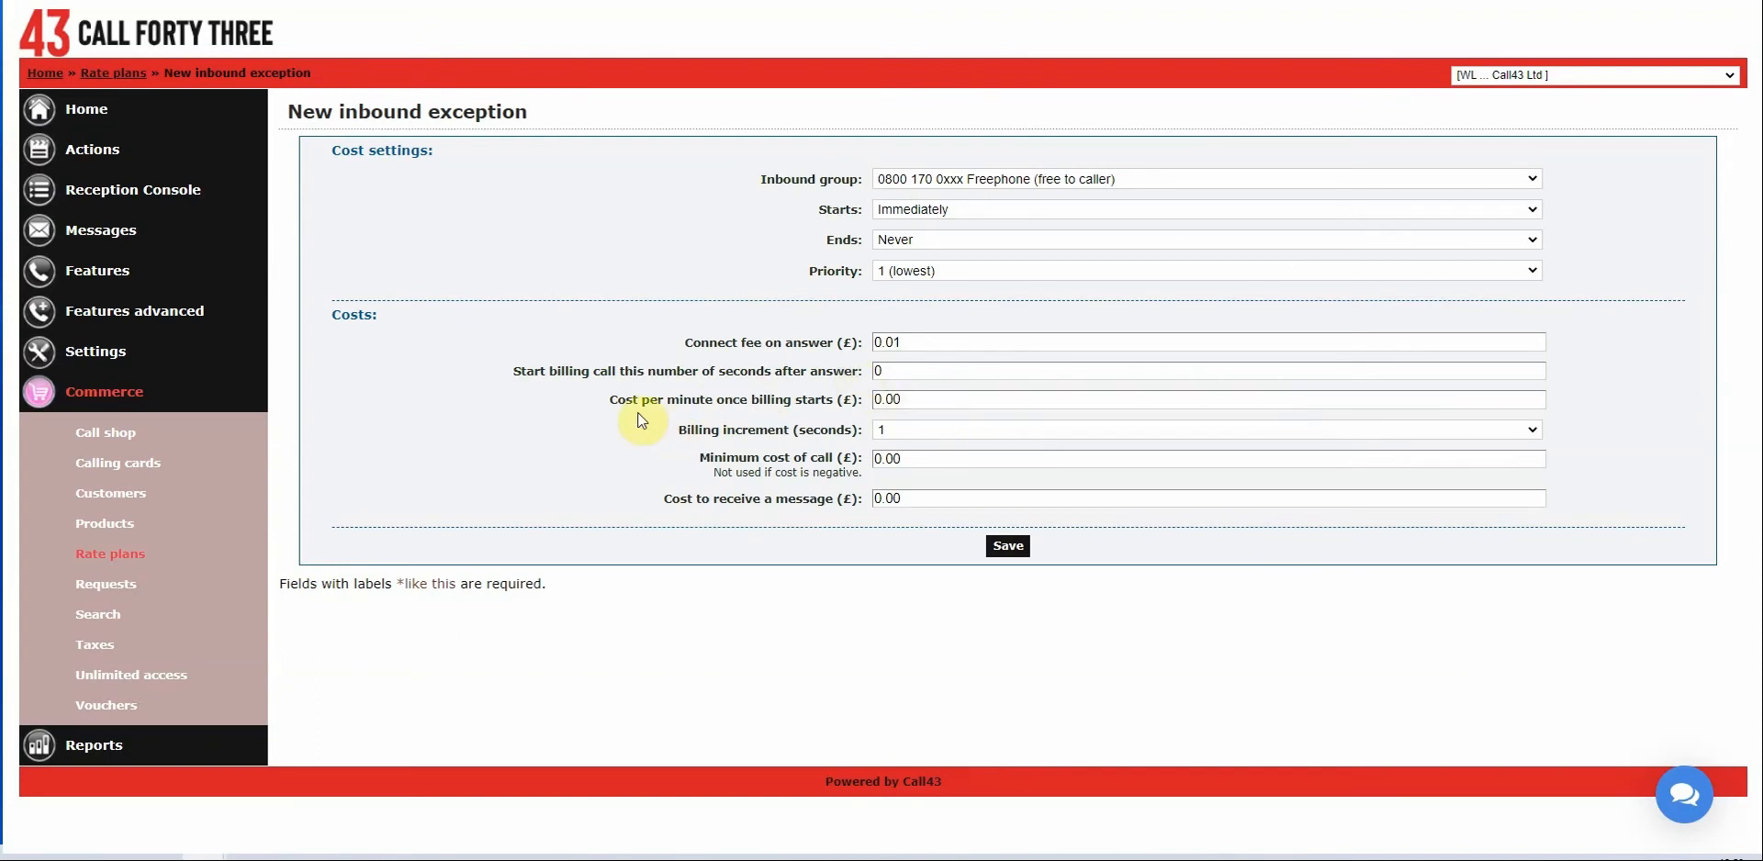
{"action": "left_click", "coordinate": [901, 375]}
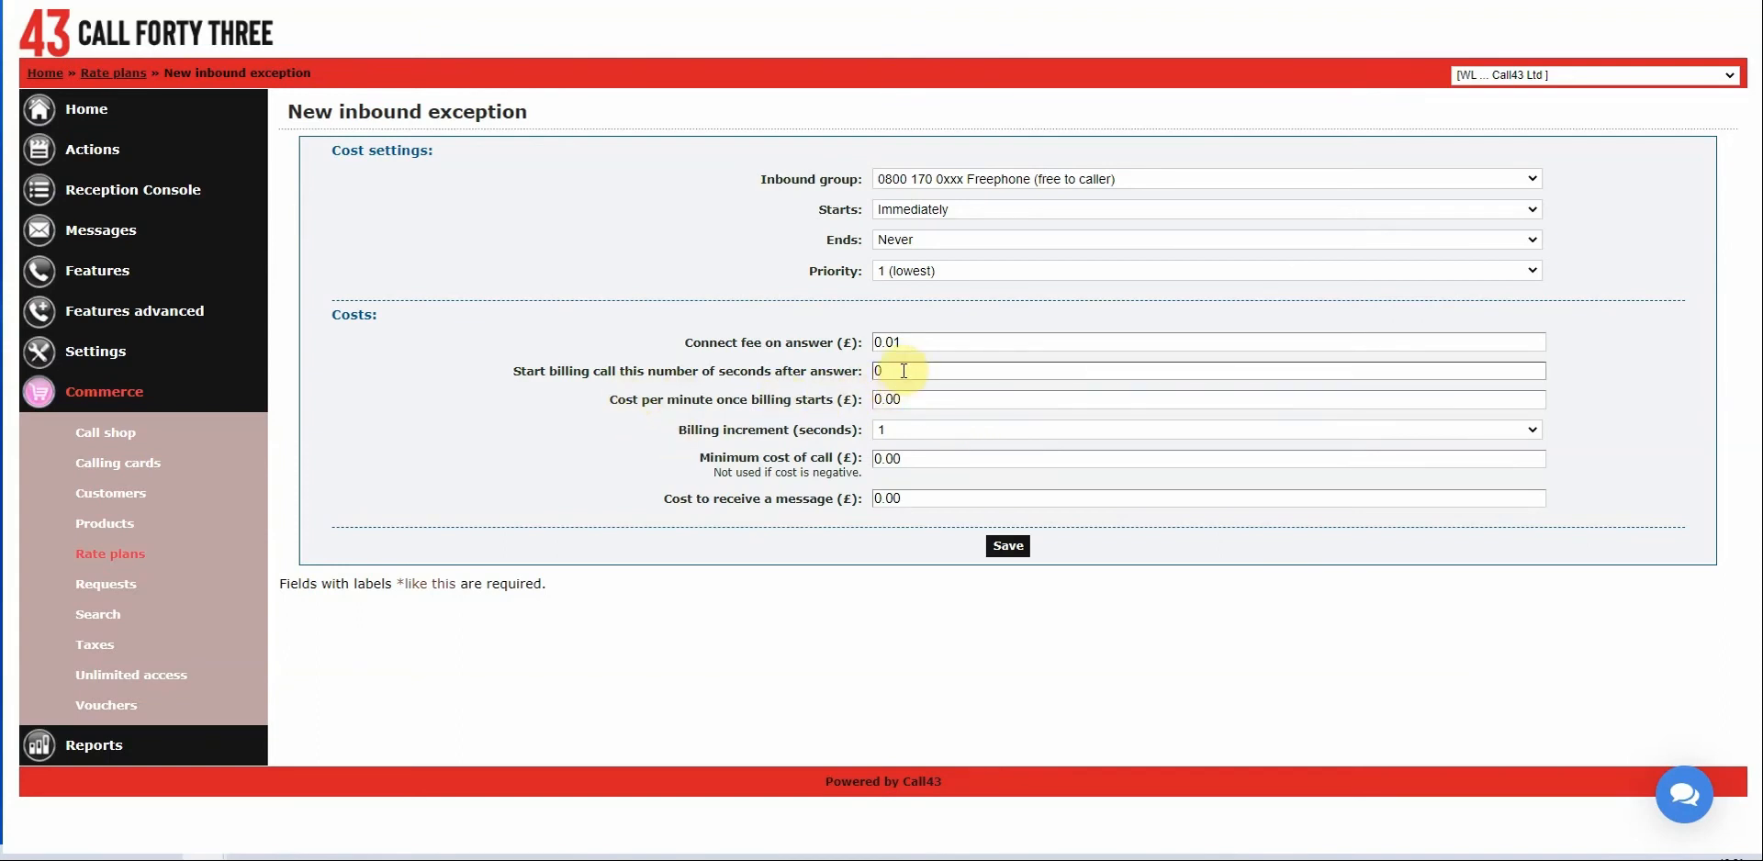
{"action": "left_click", "coordinate": [919, 343]}
{"action": "key", "text": "BackSpace"}
{"action": "type", "text": "10"}
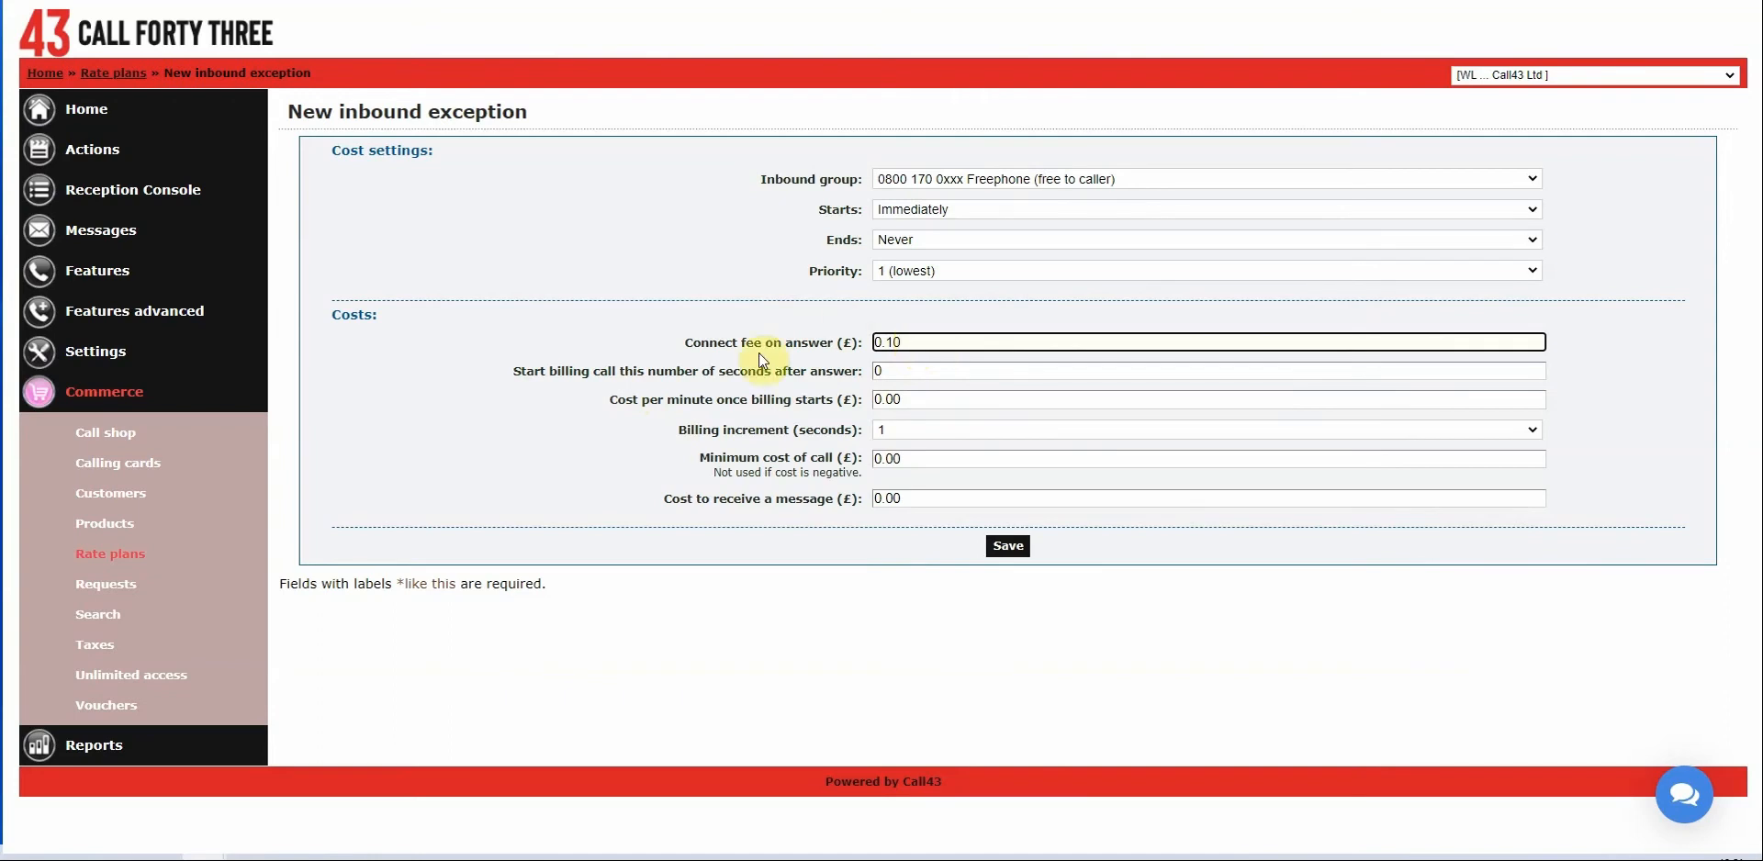
{"action": "left_click", "coordinate": [914, 371]}
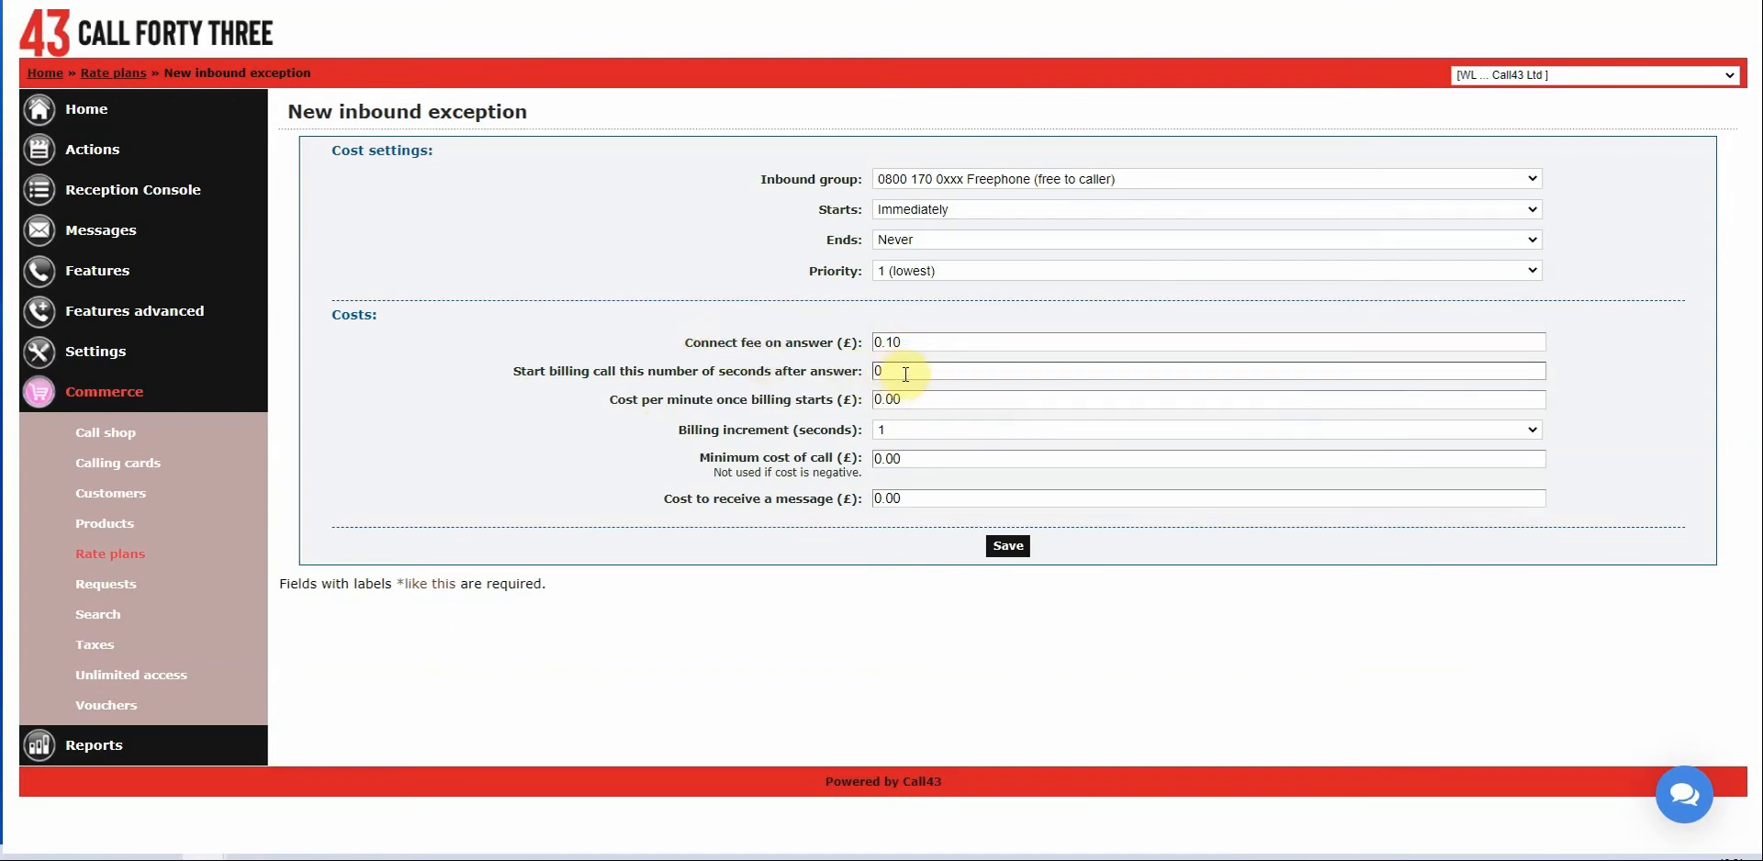
{"action": "double_click", "coordinate": [906, 373]}
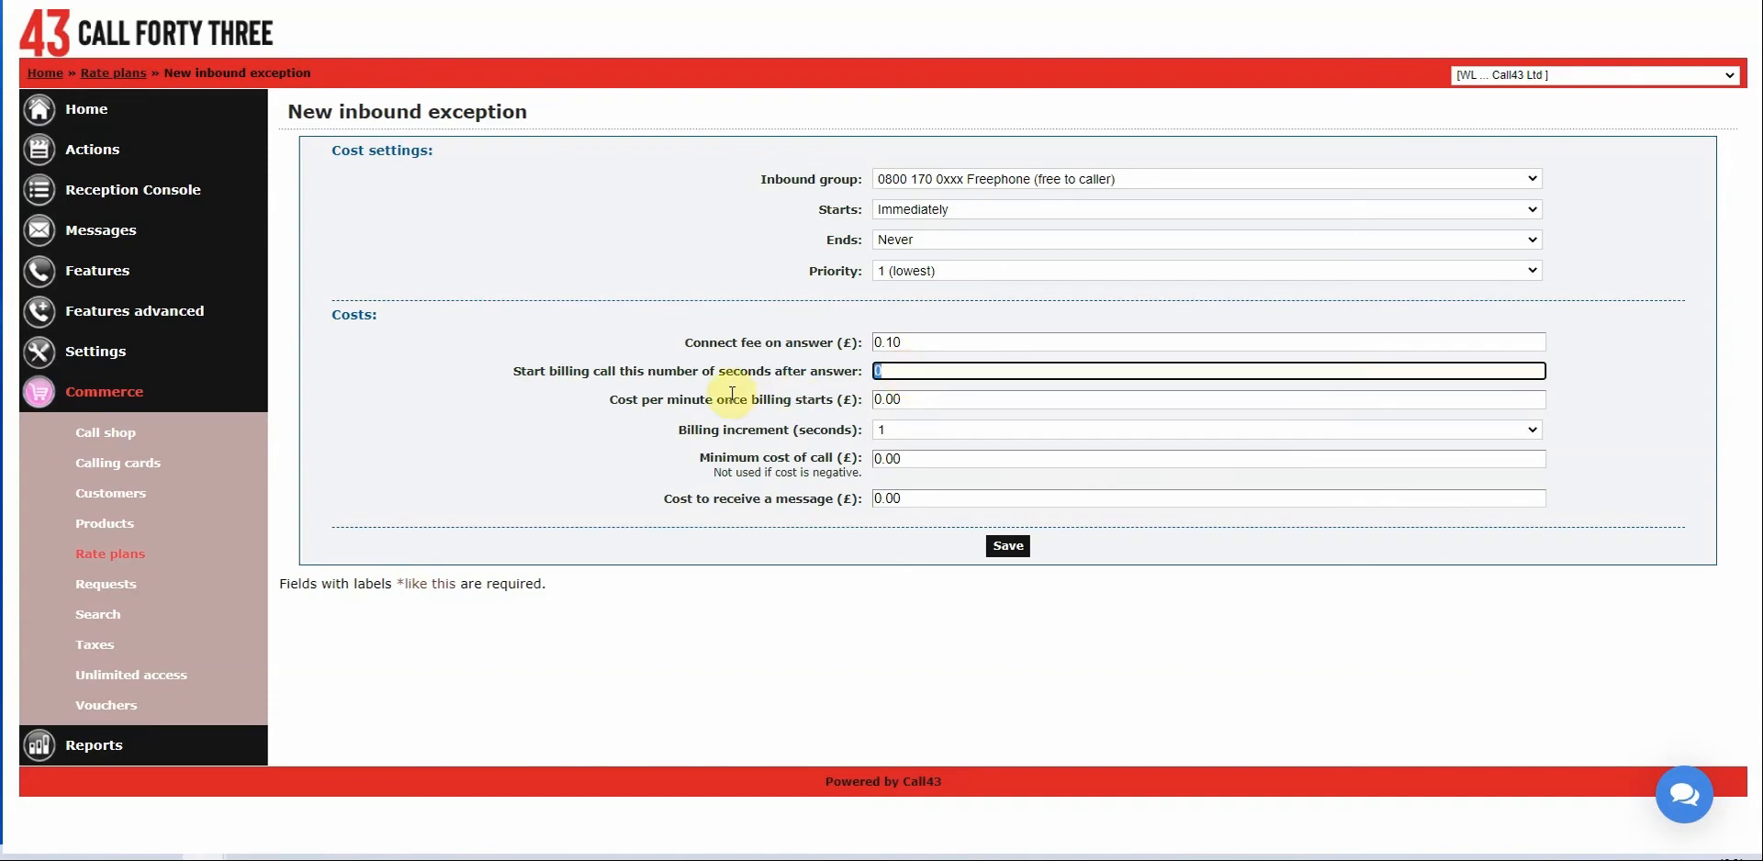
{"action": "type", "text": "180"}
{"action": "left_click", "coordinate": [578, 351]}
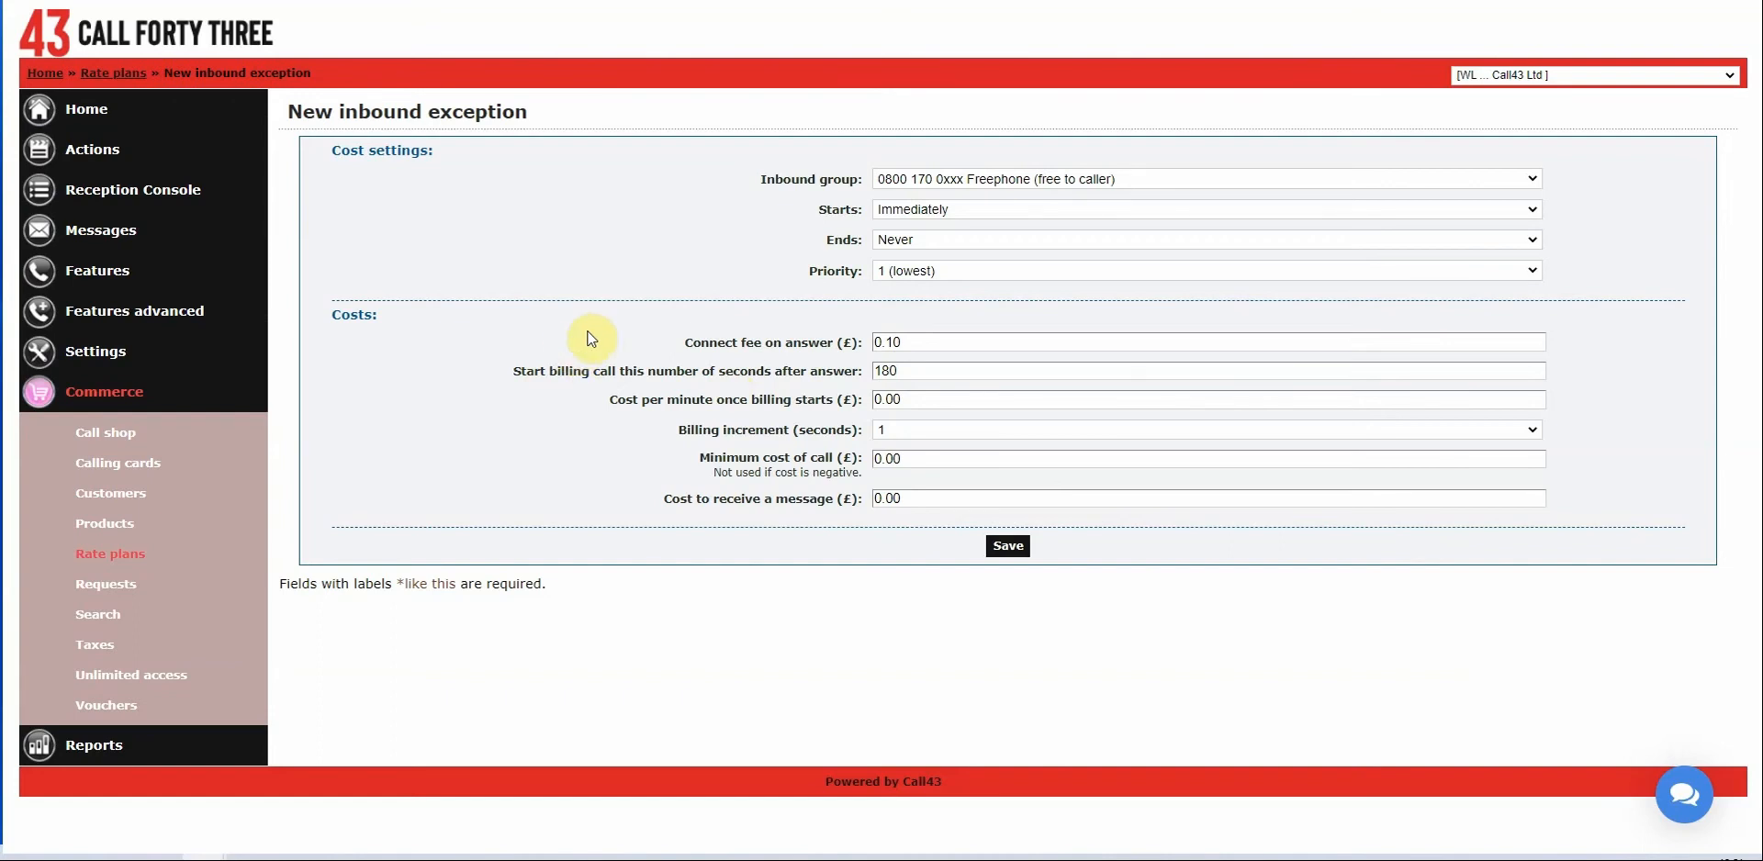
Reset the connect fee to 0.00 and the billing delay to 0 seconds.
{"action": "left_click", "coordinate": [920, 342]}
{"action": "left_click_drag", "start_coordinate": [882, 343], "coordinate": [922, 341]}
{"action": "type", "text": ".00"}
{"action": "key", "text": "Tab"}
{"action": "type", "text": "0"}
{"action": "left_click", "coordinate": [712, 318]}
{"action": "left_click", "coordinate": [943, 402]}
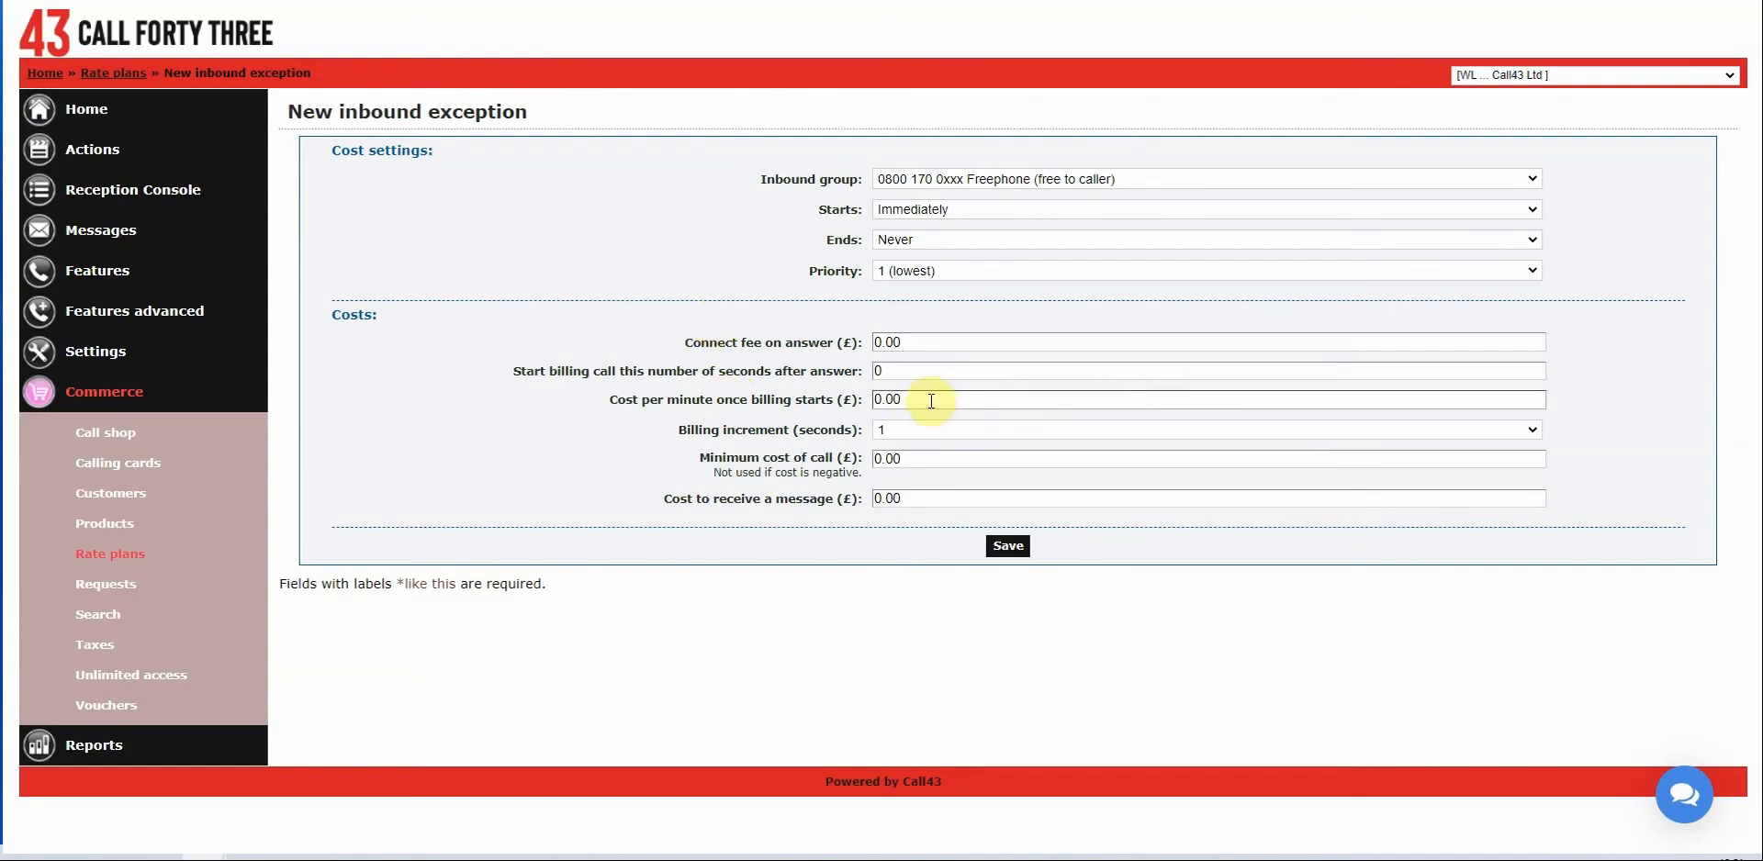
Set the exception's cost per minute to 0.08 with 60-second billing increments.
{"action": "left_click", "coordinate": [931, 401]}
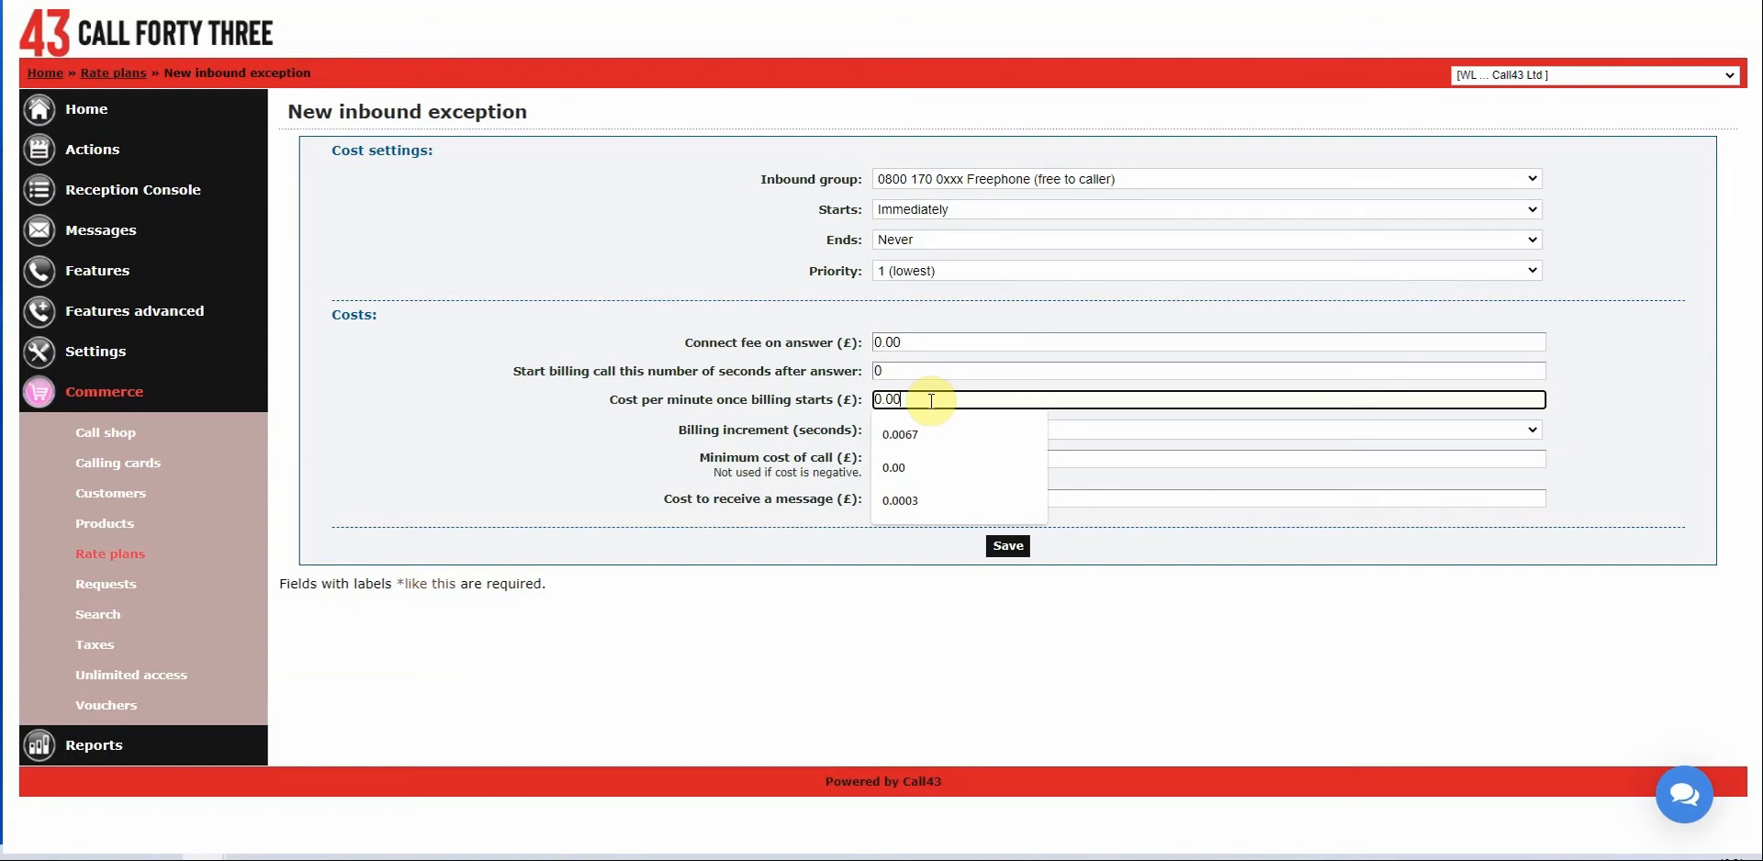
{"action": "key", "text": "BackSpace"}
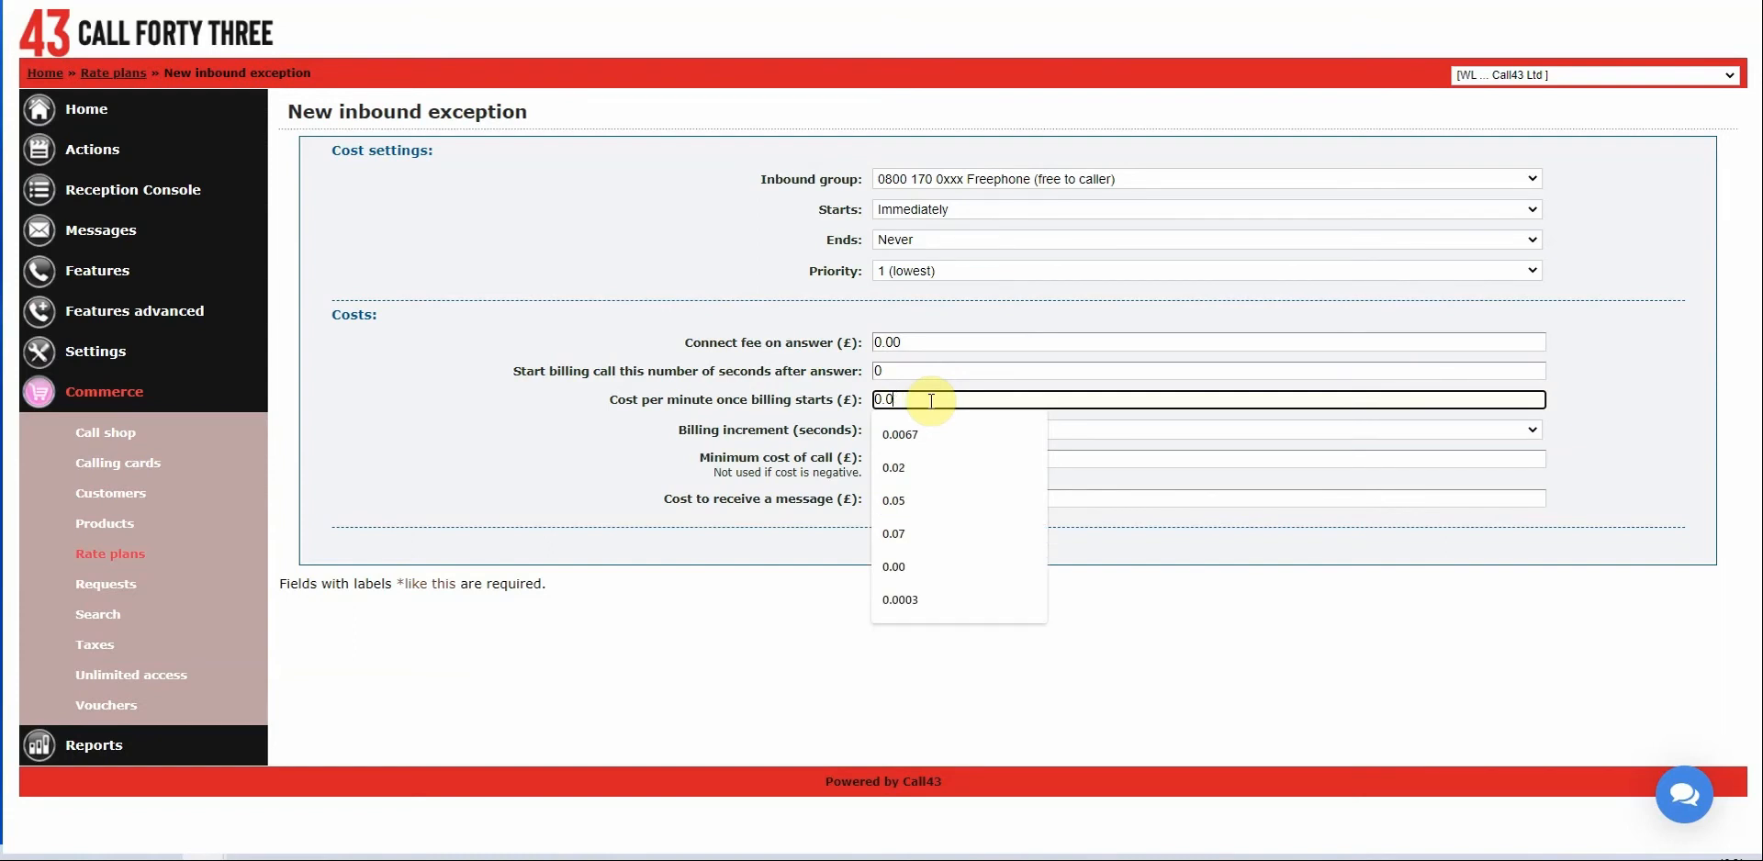
{"action": "type", "text": "8"}
{"action": "left_click", "coordinate": [698, 347]}
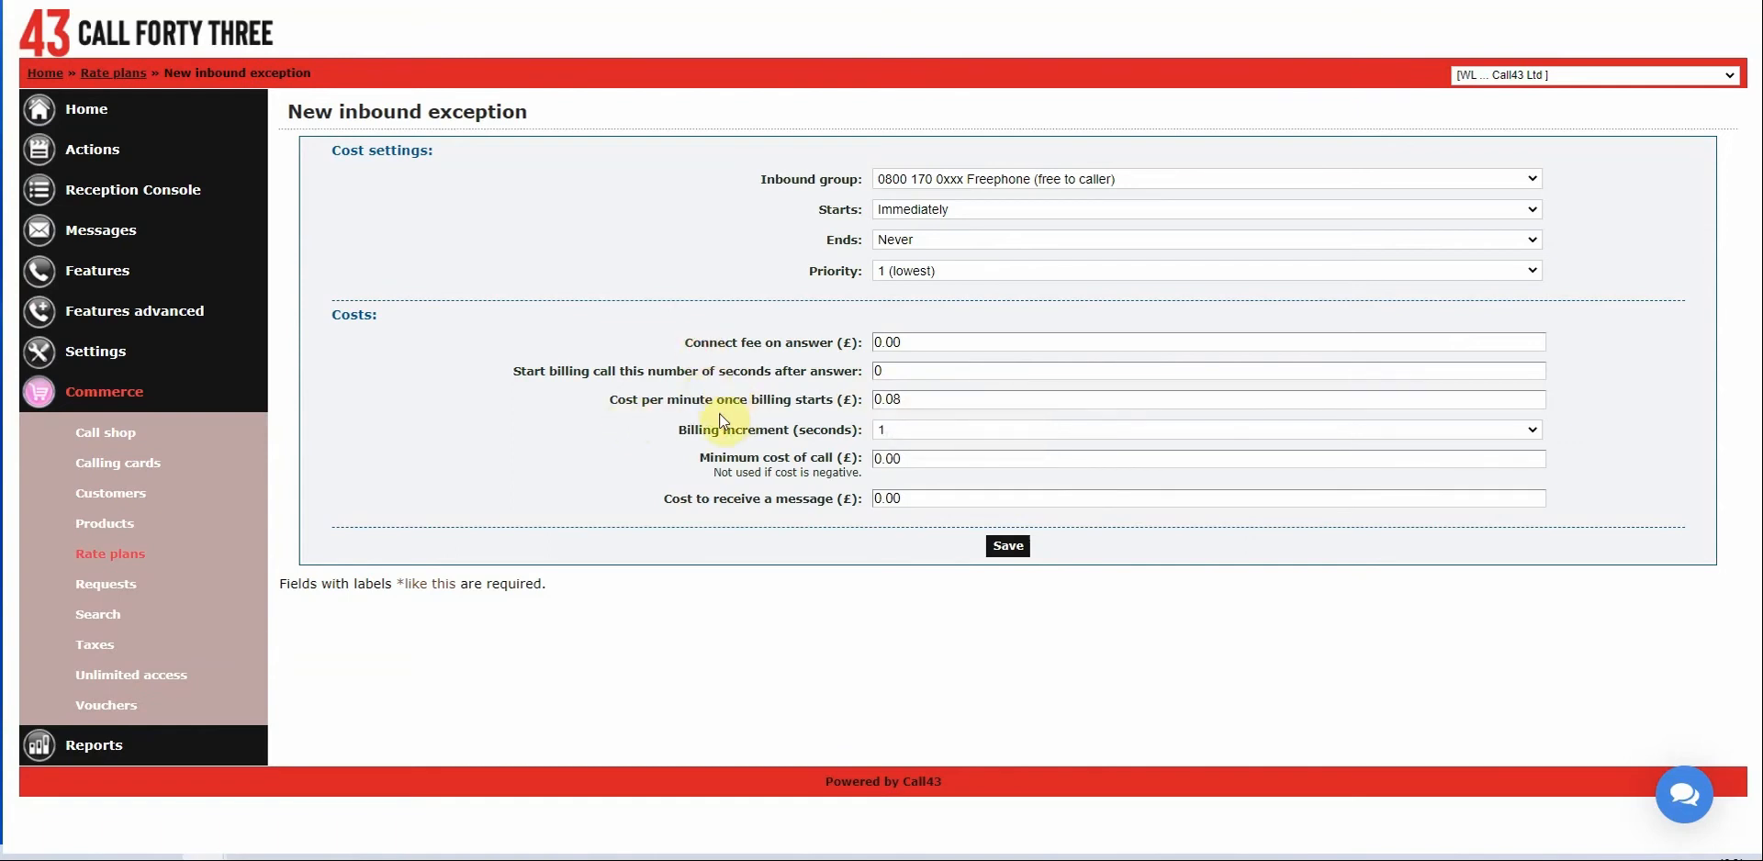
{"action": "left_click", "coordinate": [882, 461]}
{"action": "left_click", "coordinate": [854, 454]}
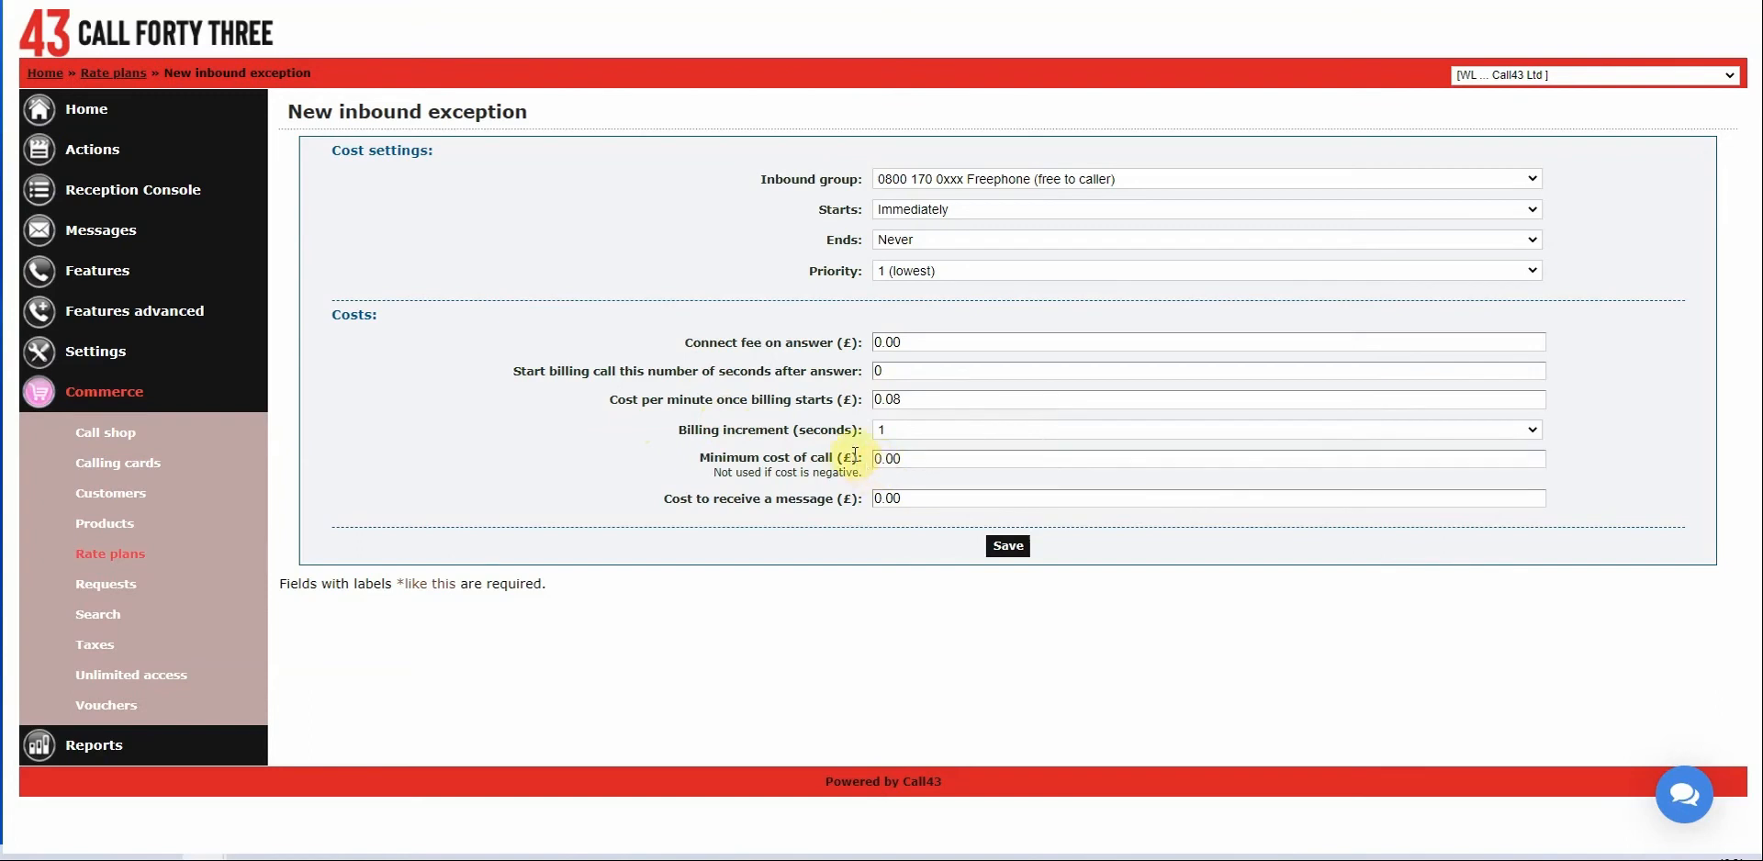
{"action": "left_click", "coordinate": [920, 431]}
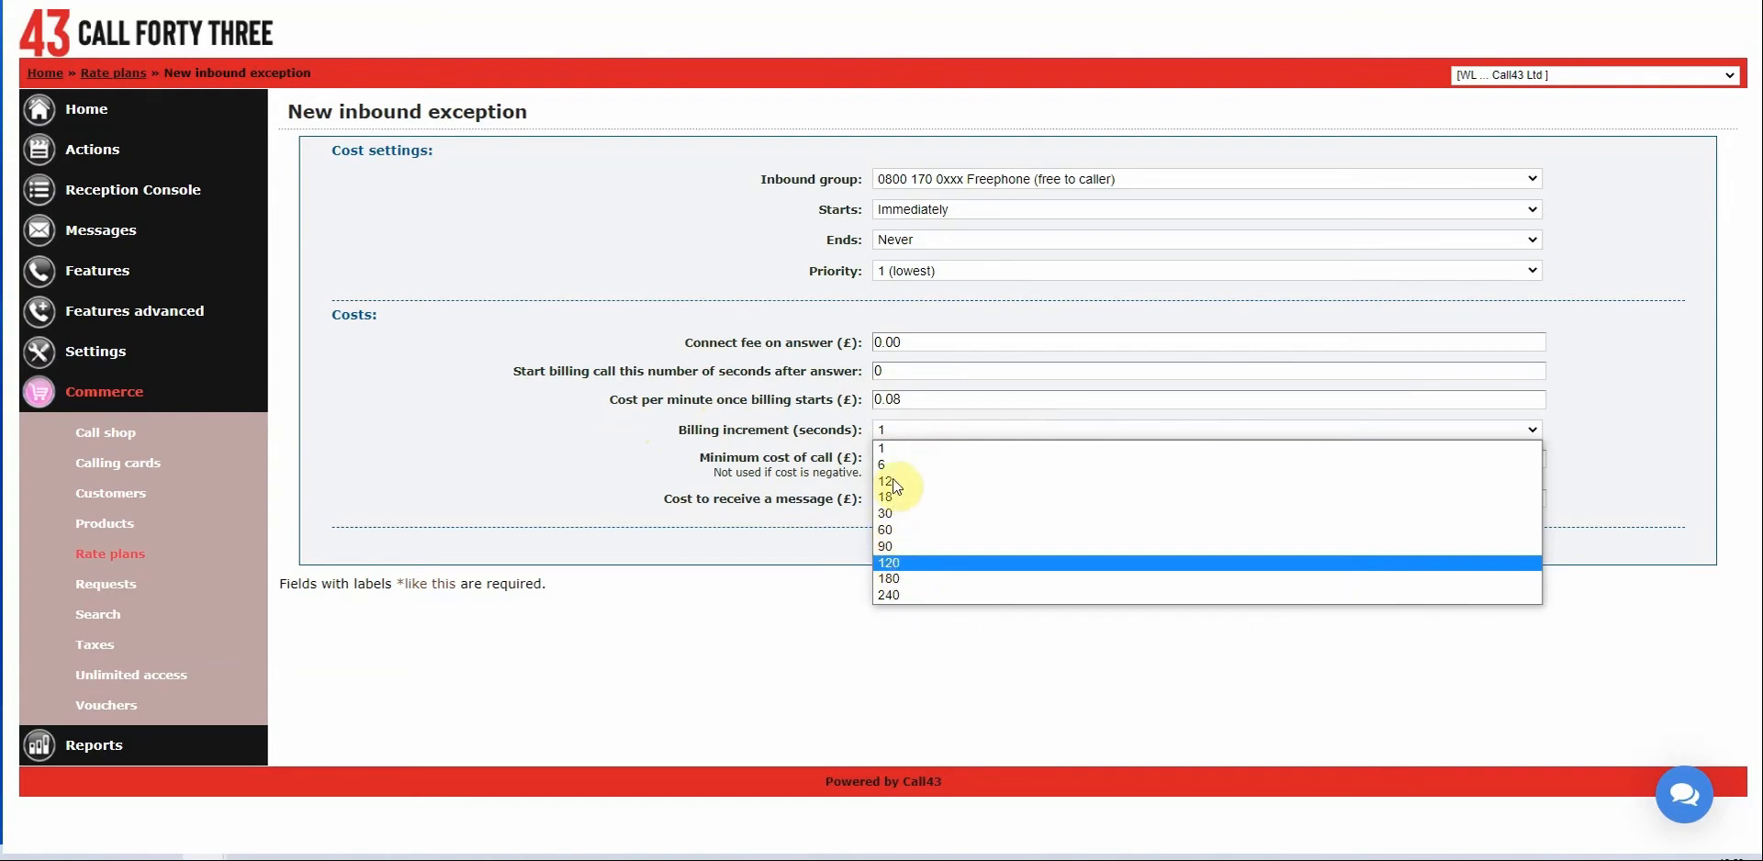
{"action": "left_click", "coordinate": [890, 532]}
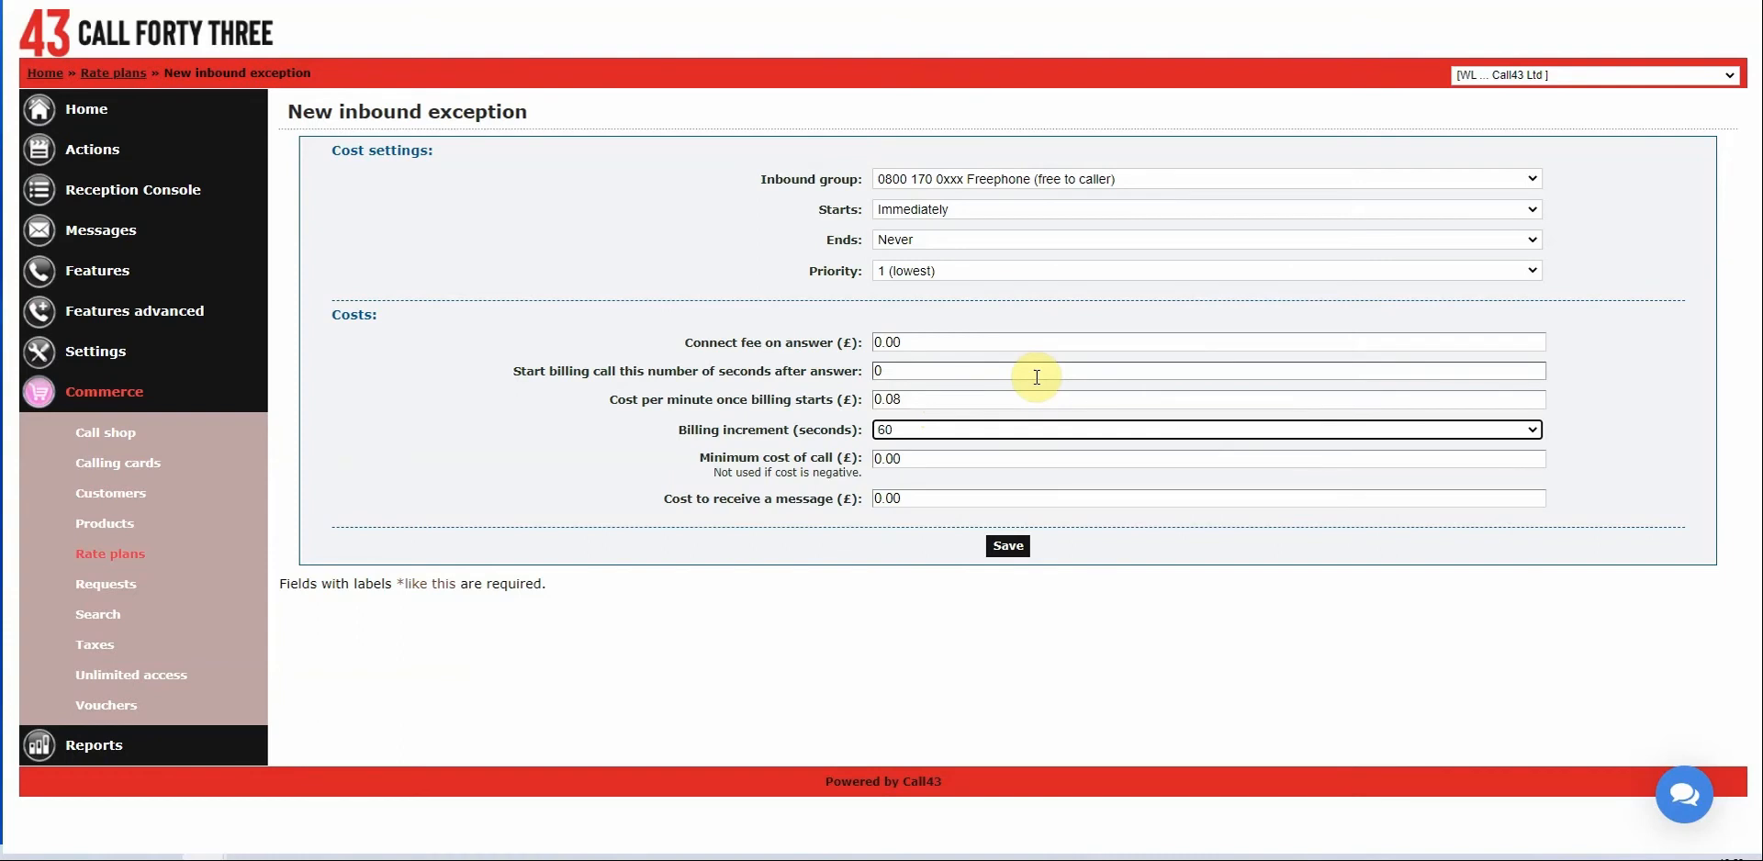
Set the minimum call cost to 0.20 and save the Freephone exception.
{"action": "left_click", "coordinate": [943, 459]}
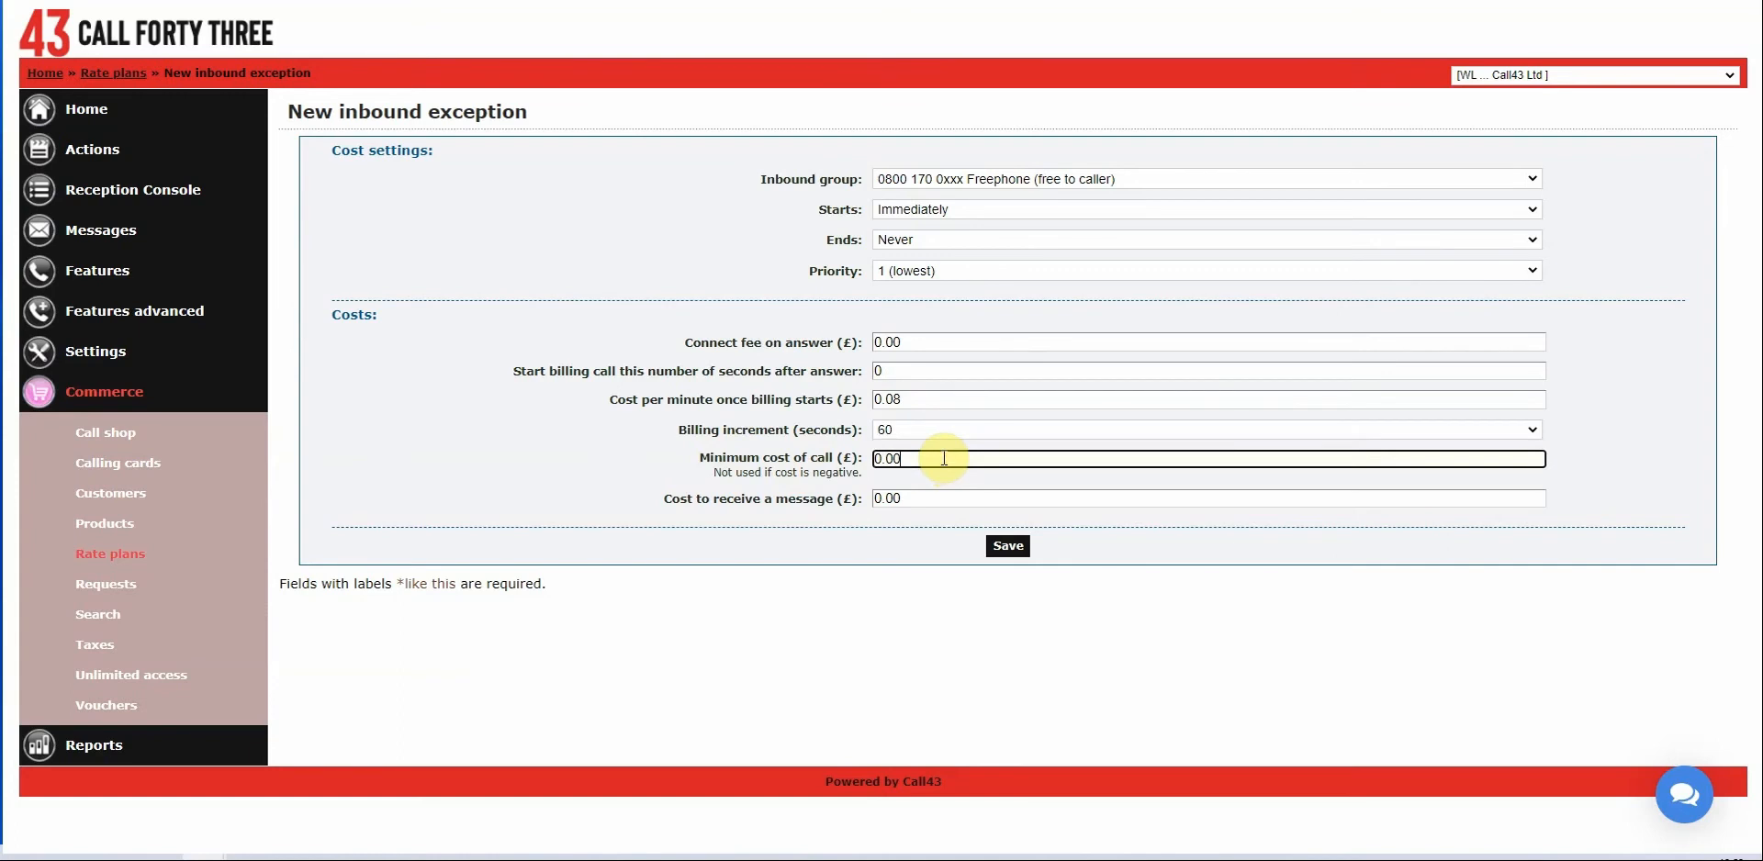
{"action": "key", "text": "BackSpace"}
{"action": "key", "text": "BackSpace"}
{"action": "type", "text": "20"}
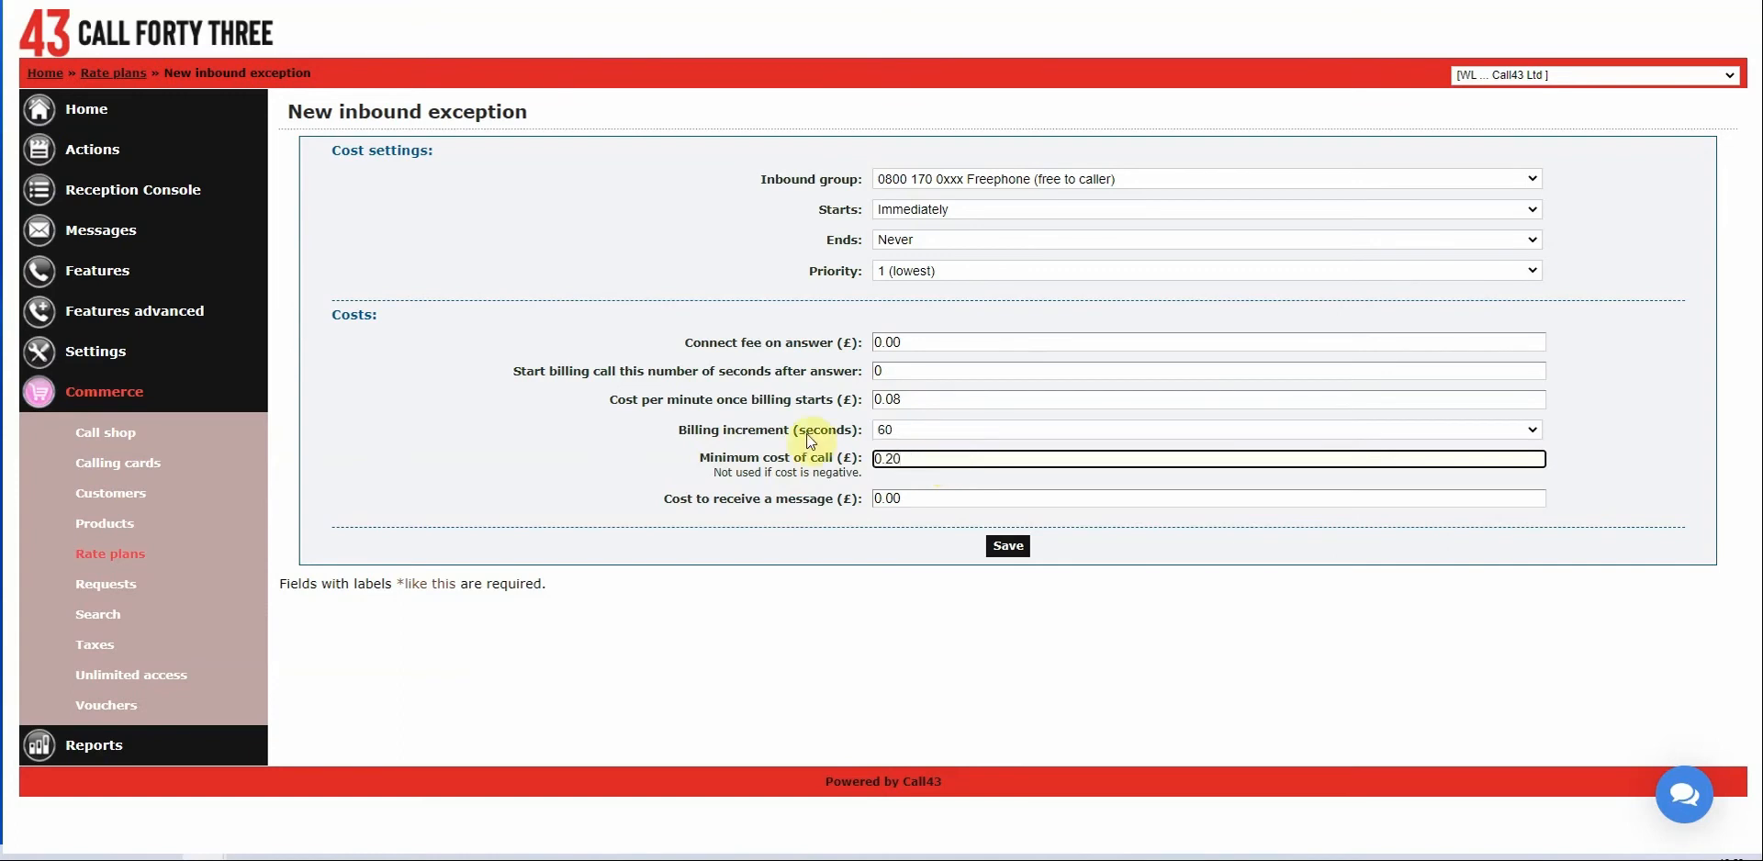
{"action": "left_click", "coordinate": [413, 418]}
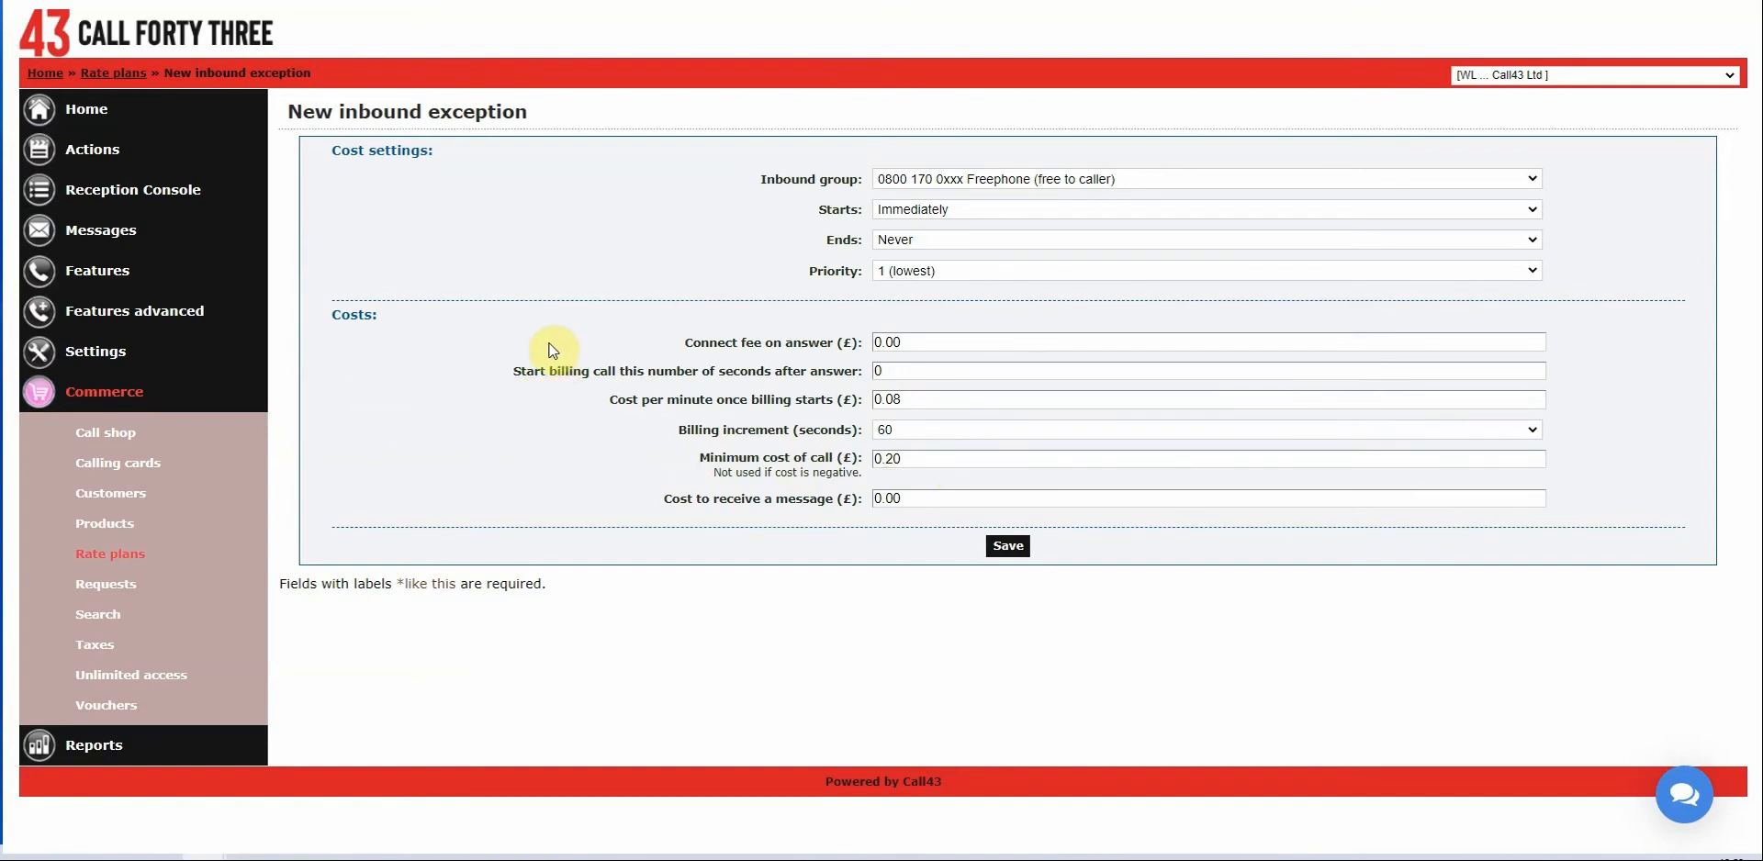
{"action": "left_click", "coordinate": [1013, 553]}
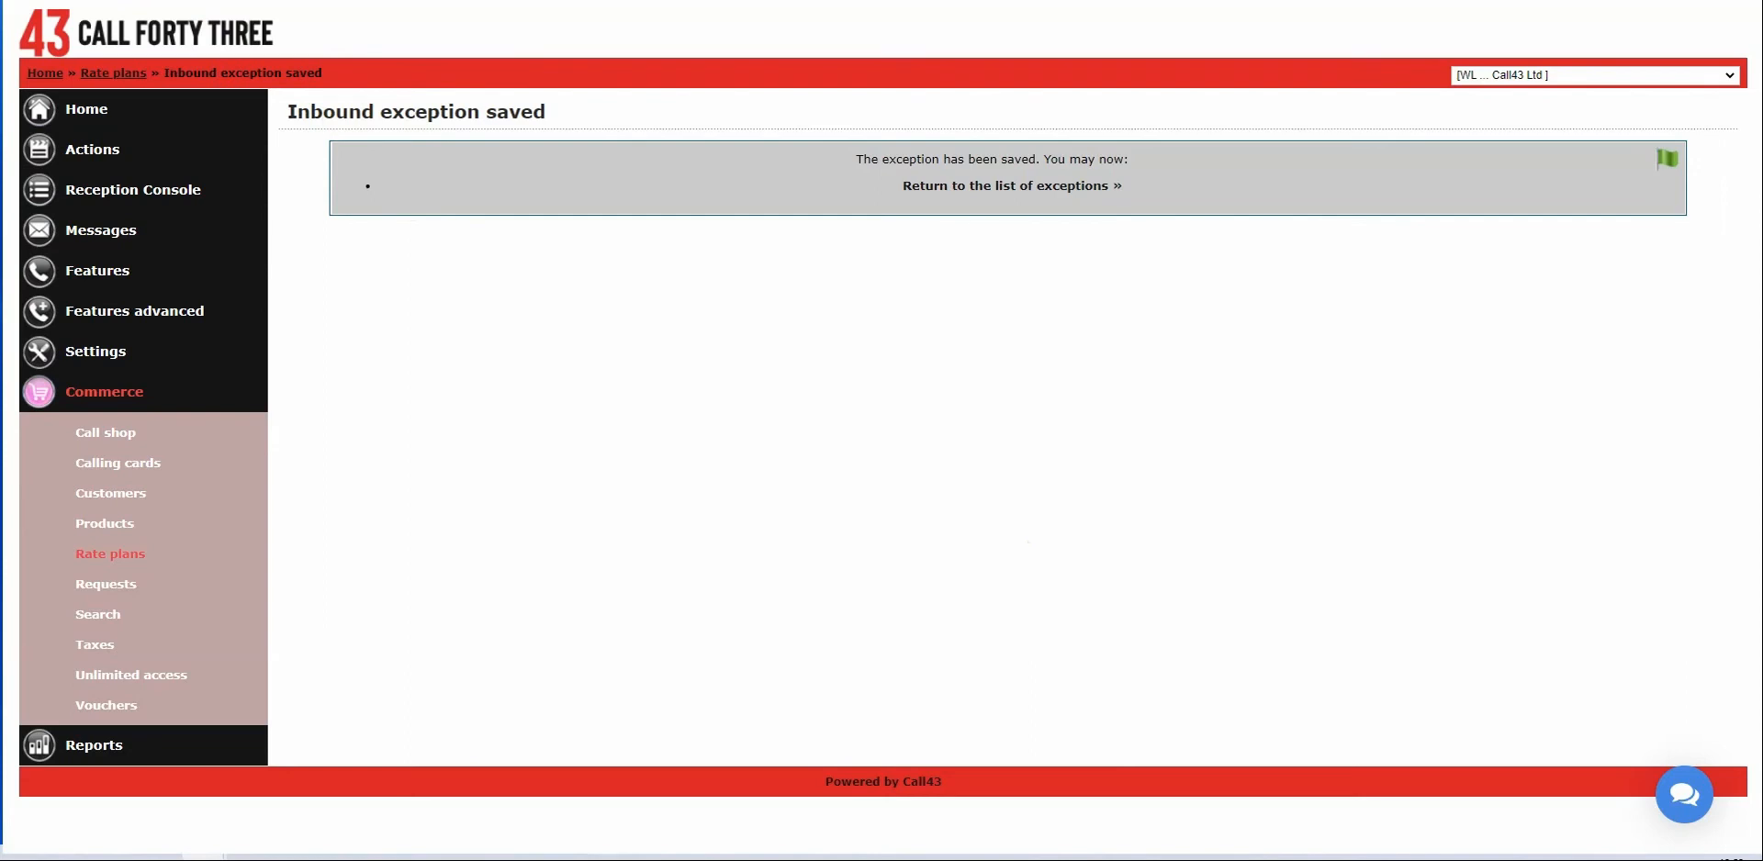
Reuse the filled form for the Evenings 0800 170 0xxx group at 0.06 per minute and save.
{"action": "key", "text": "alt+Left"}
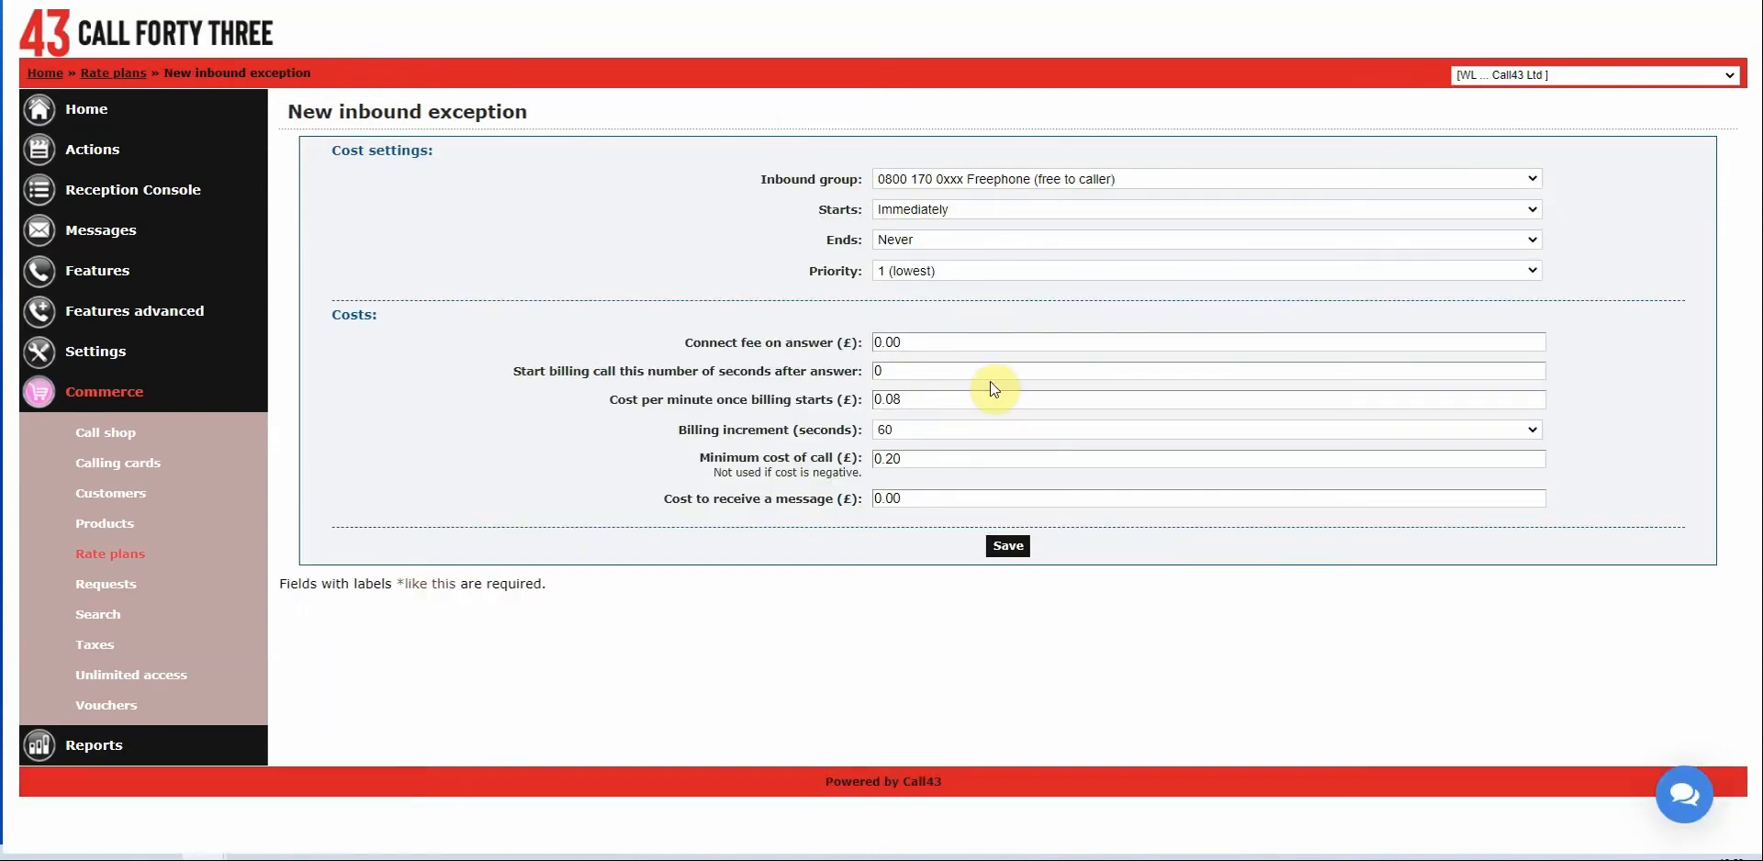
{"action": "left_click", "coordinate": [995, 180]}
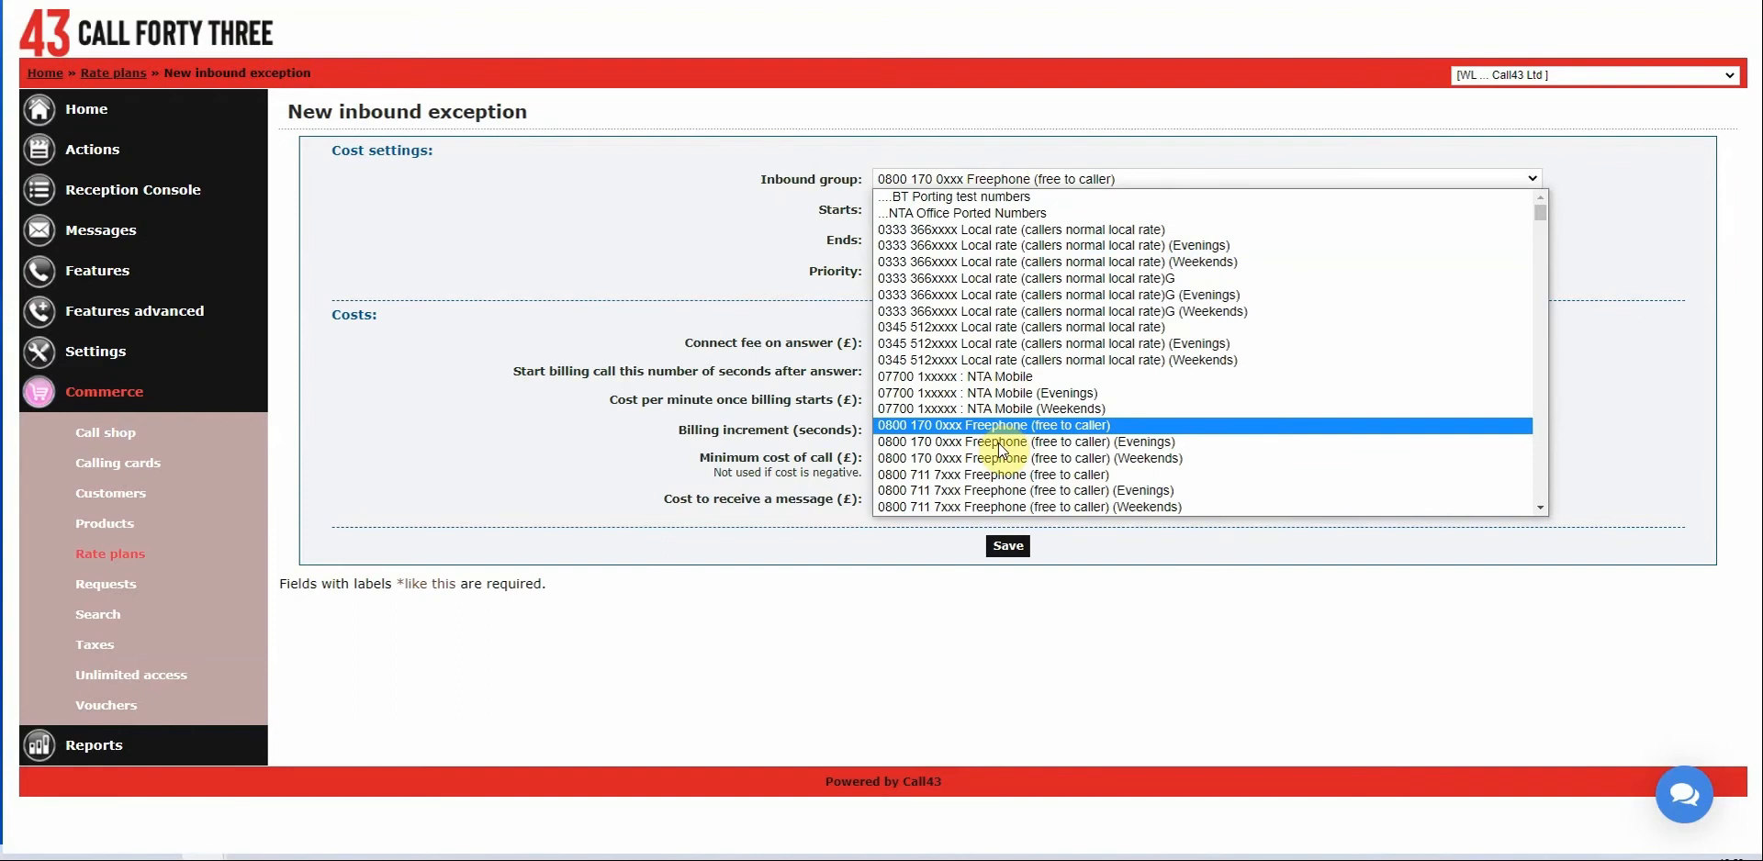
{"action": "left_click", "coordinate": [999, 443]}
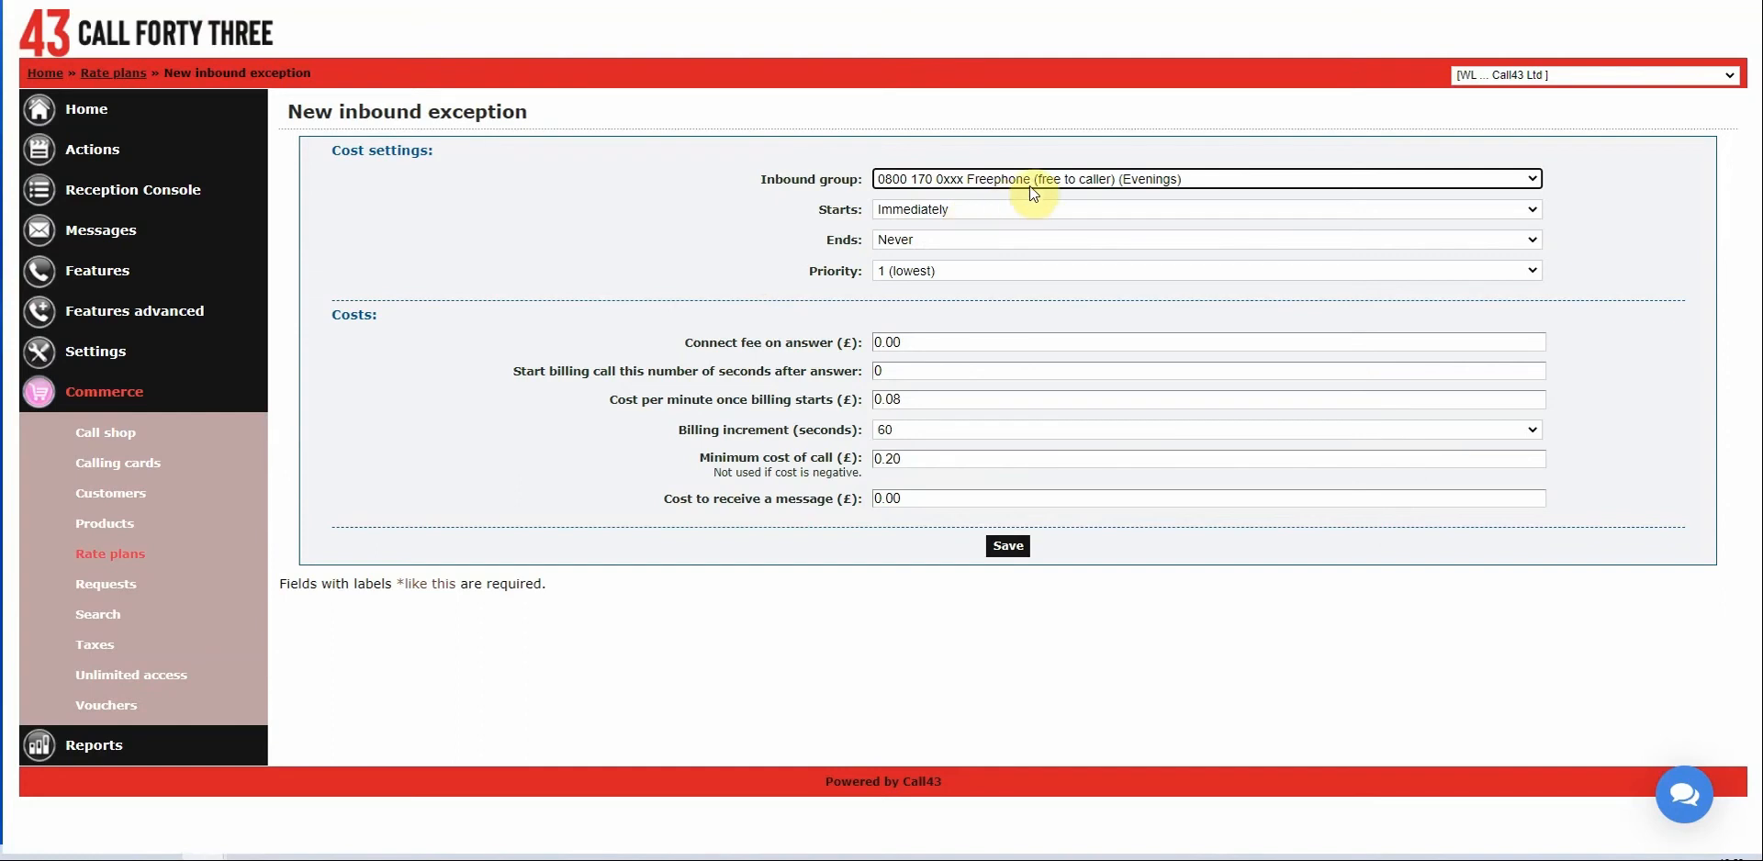
{"action": "left_click", "coordinate": [949, 399]}
{"action": "key", "text": "BackSpace"}
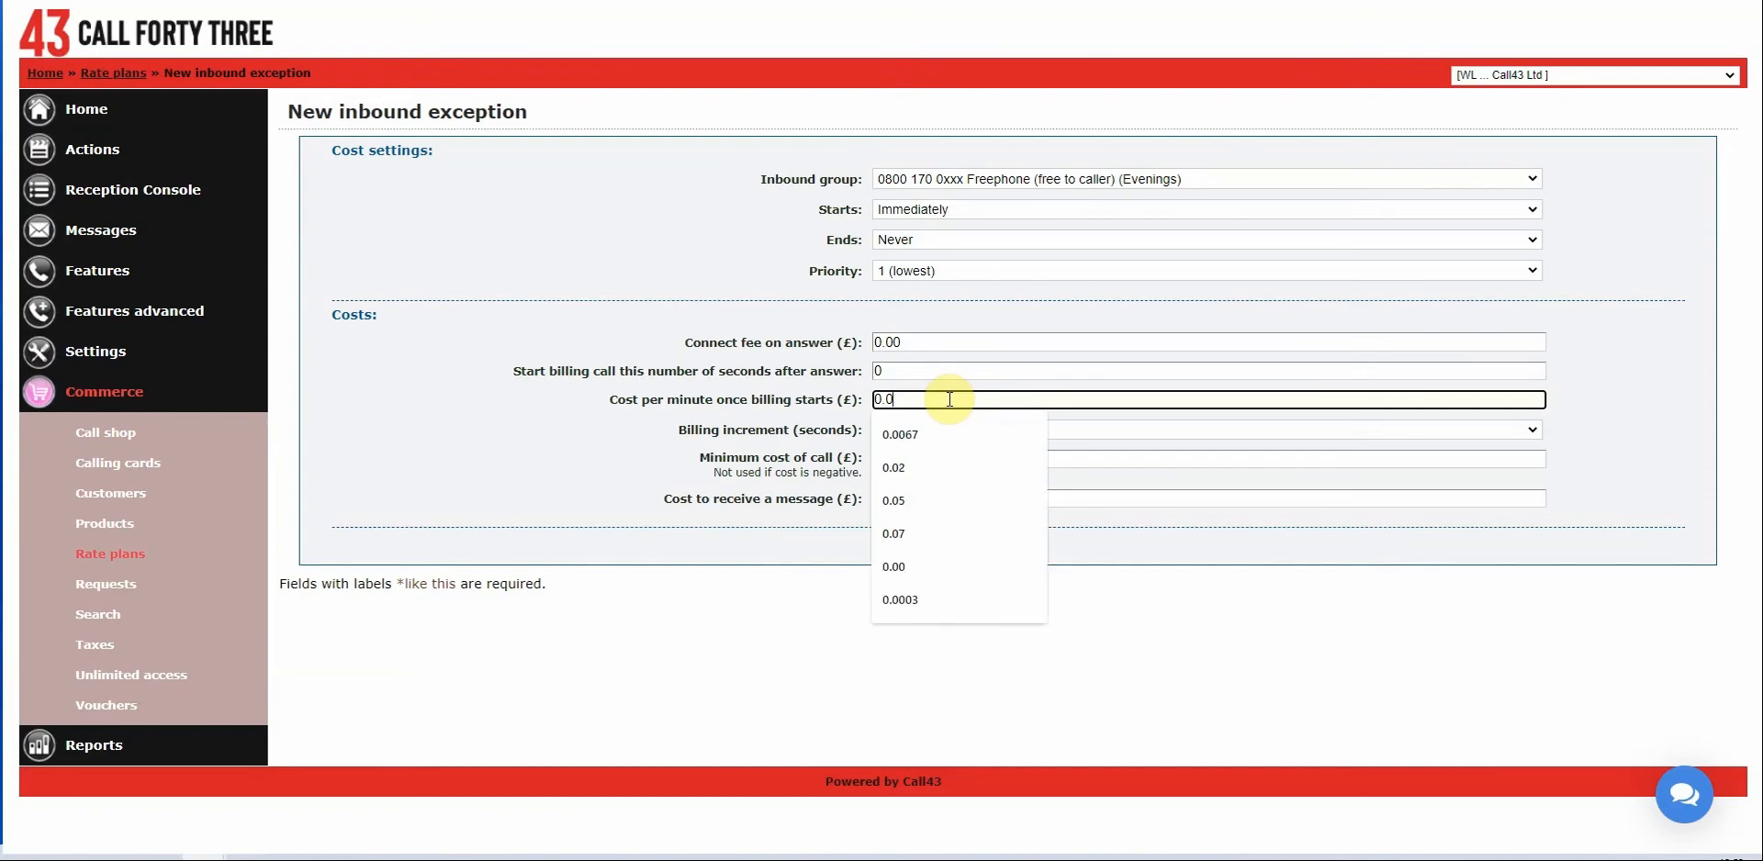
{"action": "type", "text": "6"}
{"action": "left_click", "coordinate": [633, 330]}
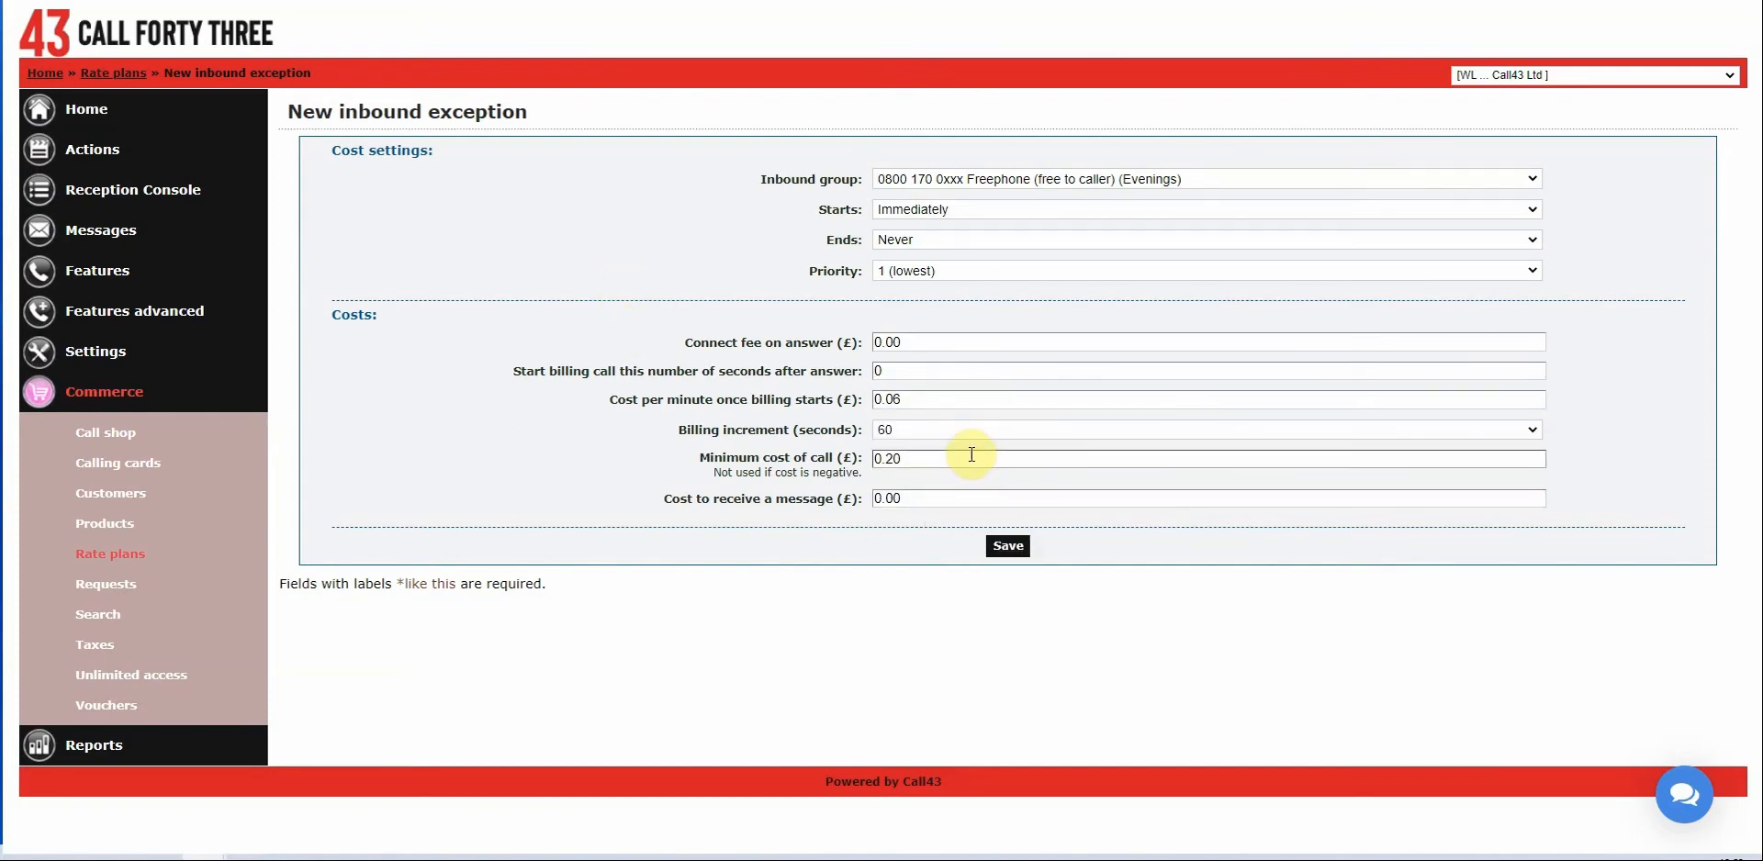
{"action": "left_click", "coordinate": [1007, 547]}
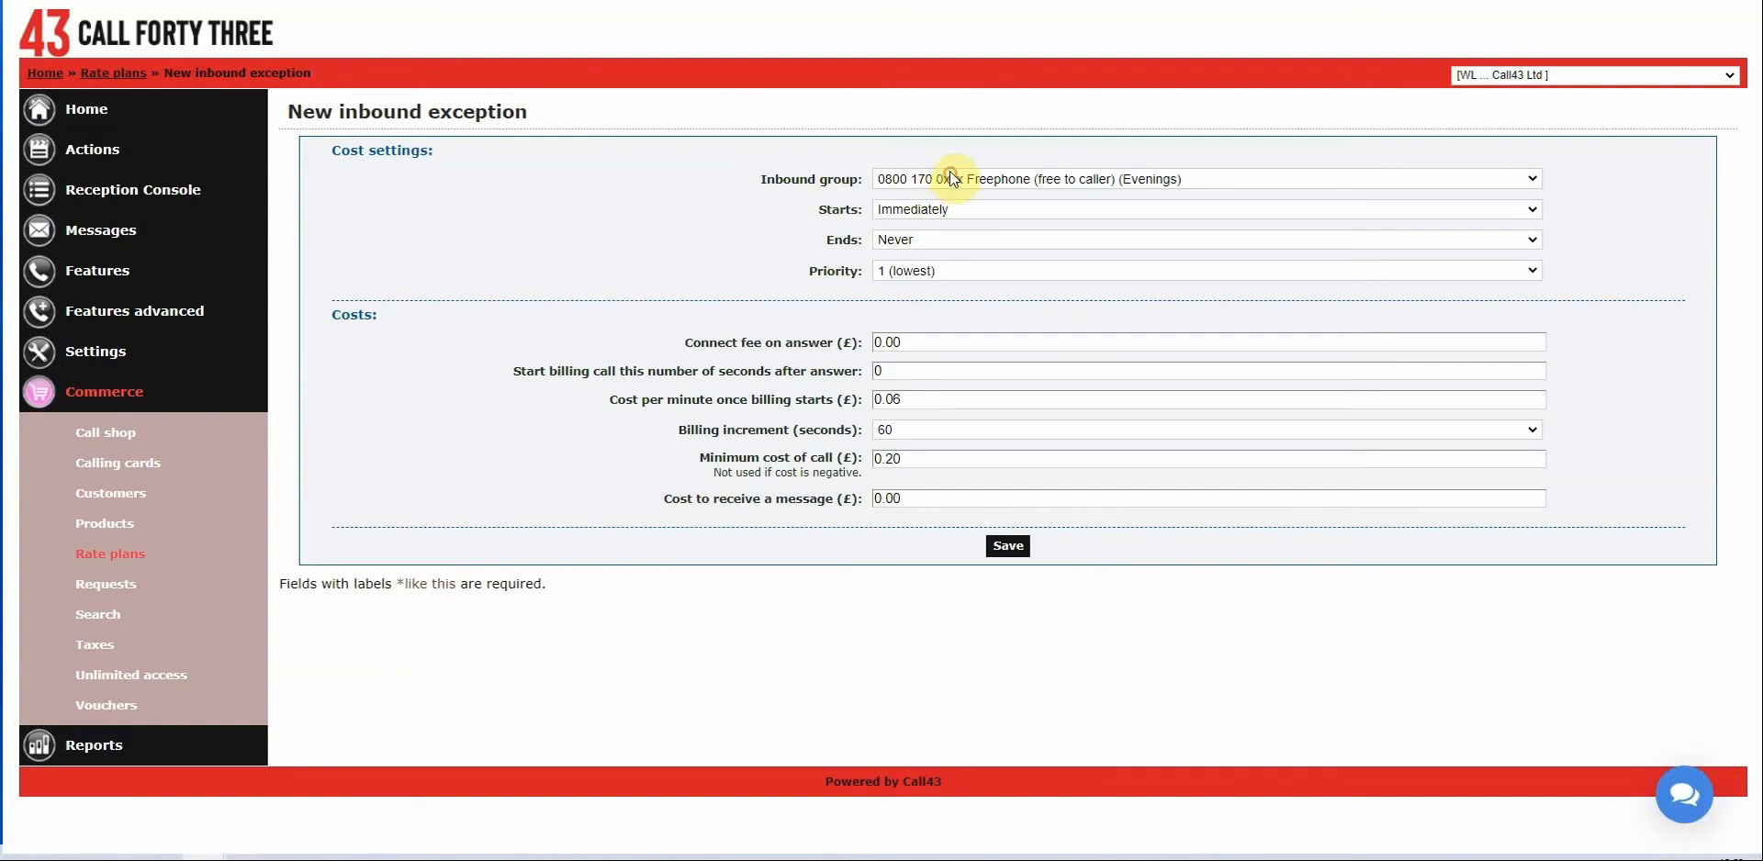
Save a Weekends 0800 170 0xxx exception at 0.04 per minute, then return to the exceptions list.
{"action": "left_click", "coordinate": [952, 177]}
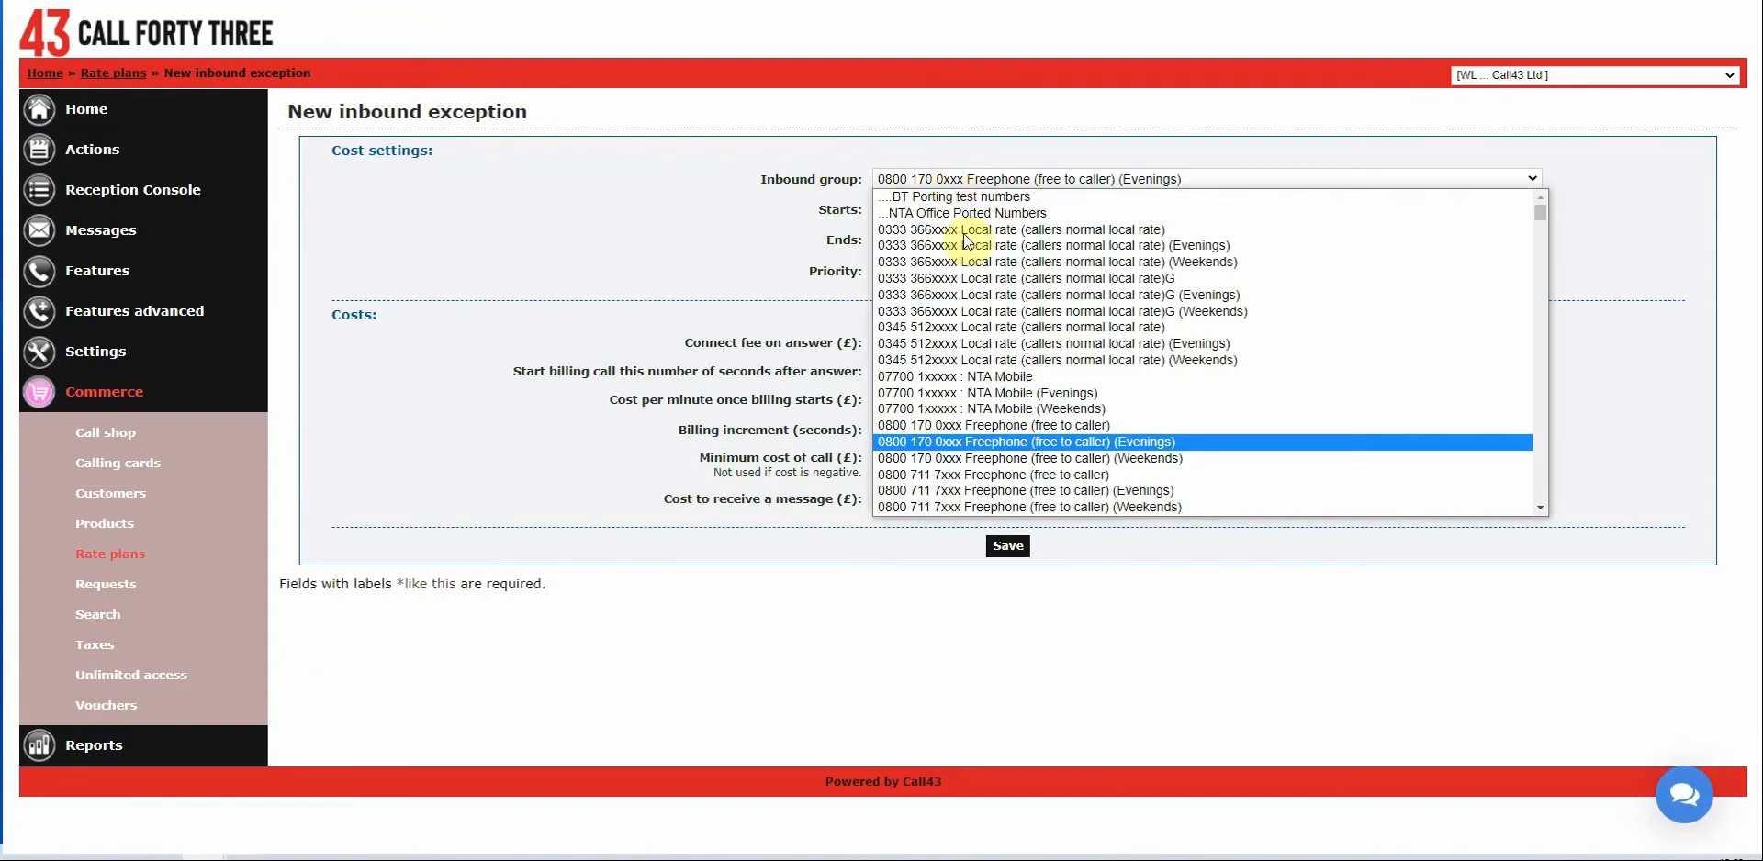
{"action": "left_click", "coordinate": [1029, 459]}
{"action": "left_click", "coordinate": [951, 405]}
{"action": "key", "text": "BackSpace"}
{"action": "type", "text": "4"}
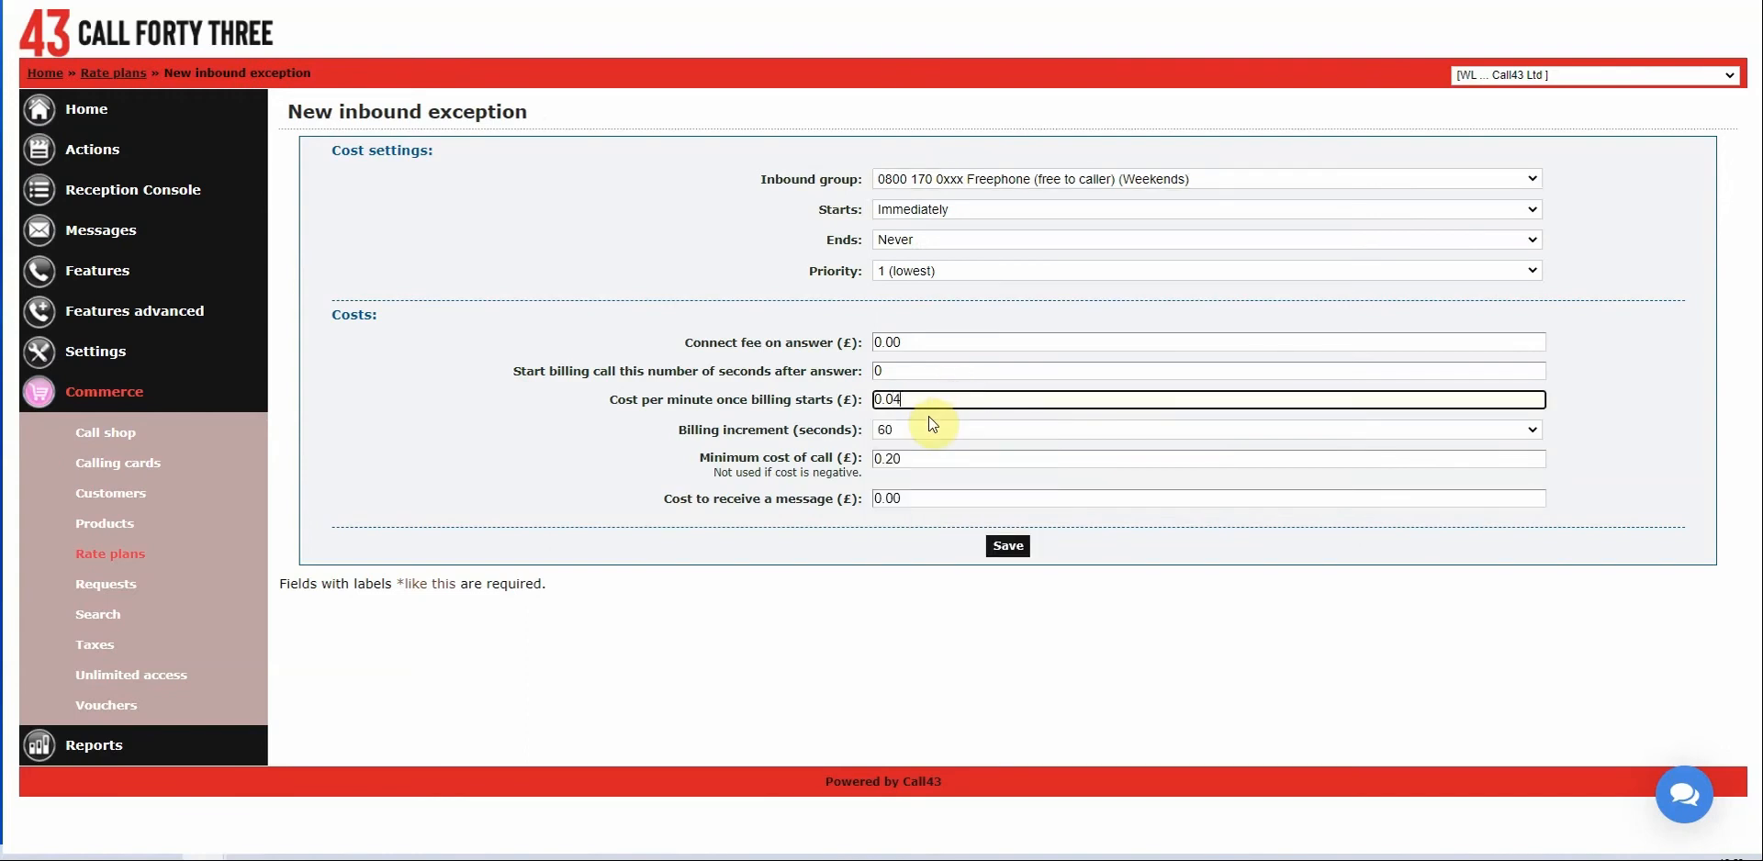
{"action": "left_click", "coordinate": [733, 422]}
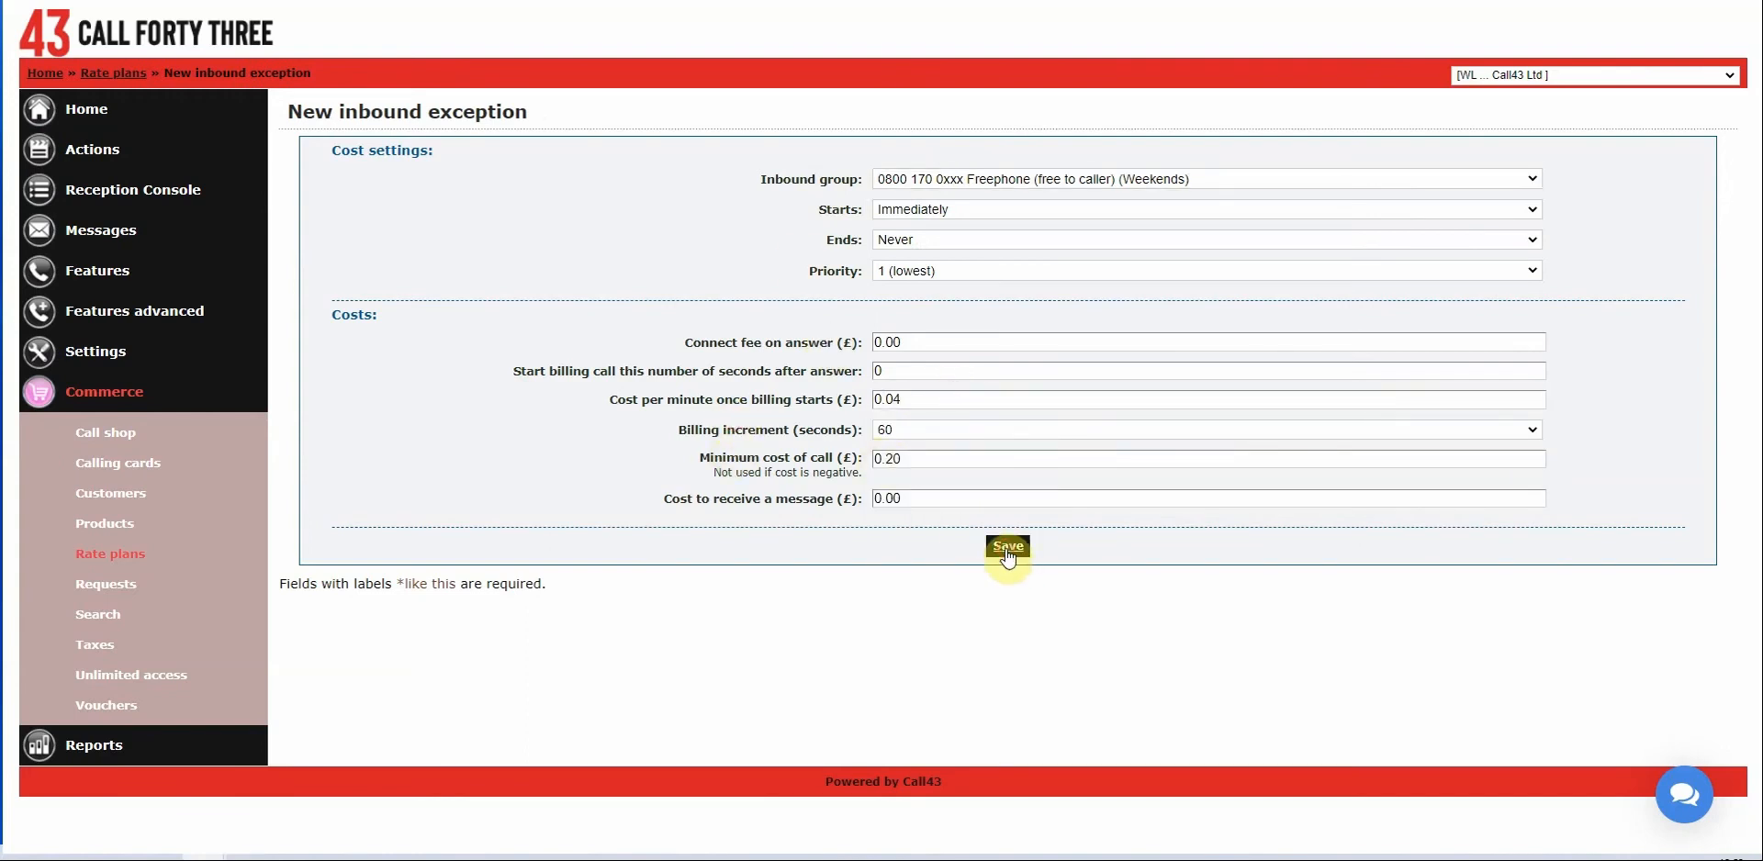
{"action": "left_click", "coordinate": [1008, 551]}
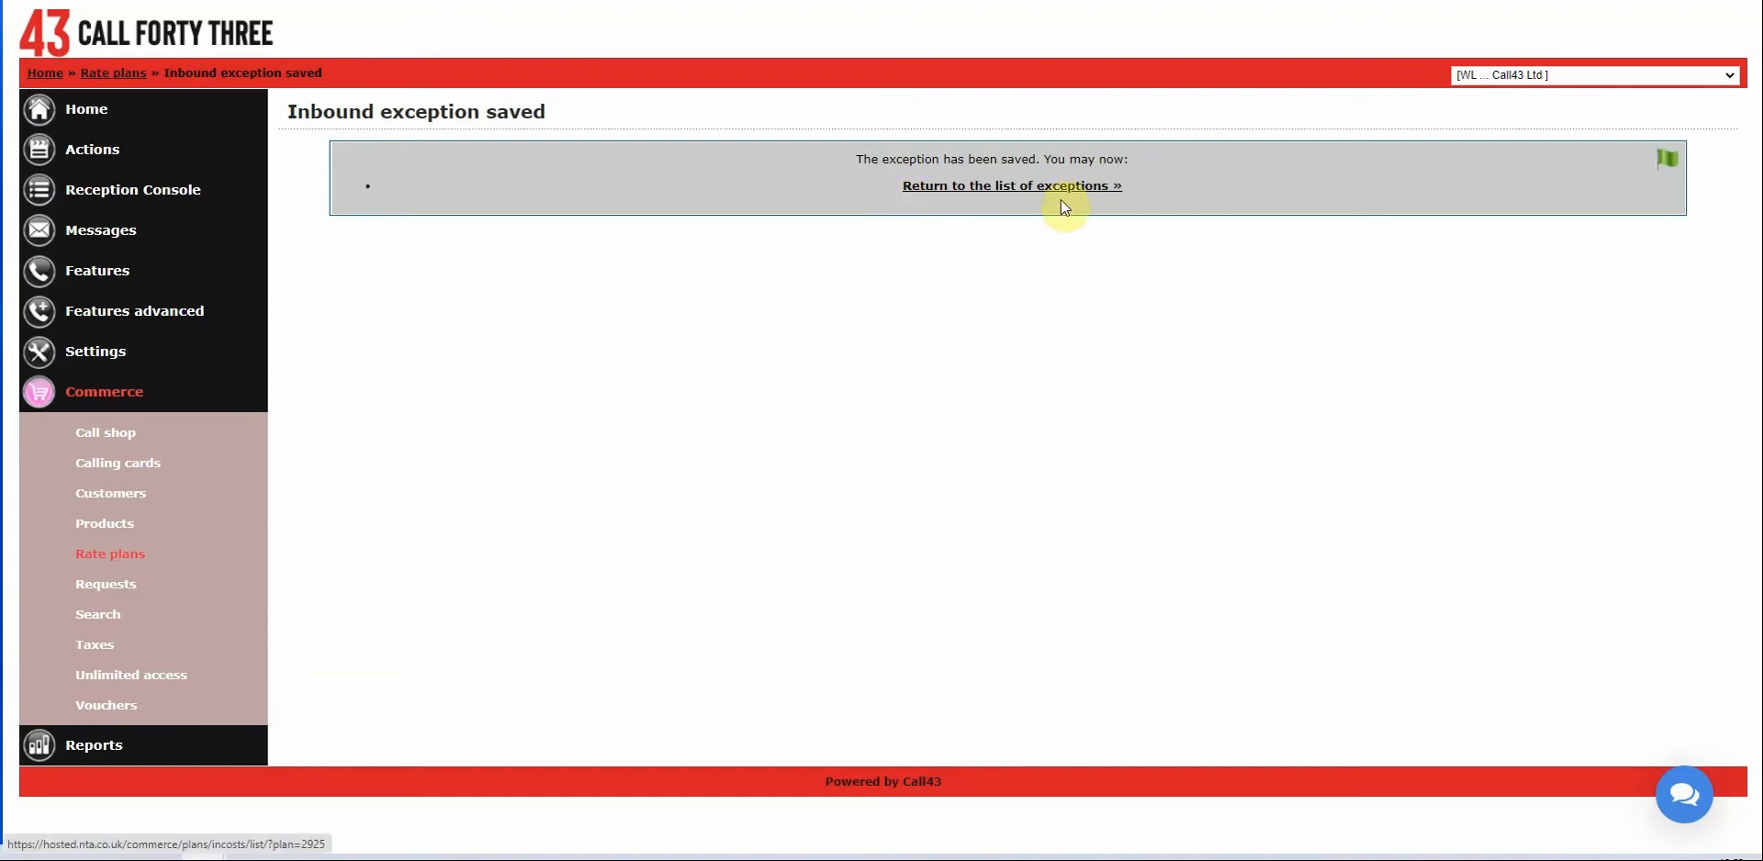
{"action": "left_click", "coordinate": [962, 186]}
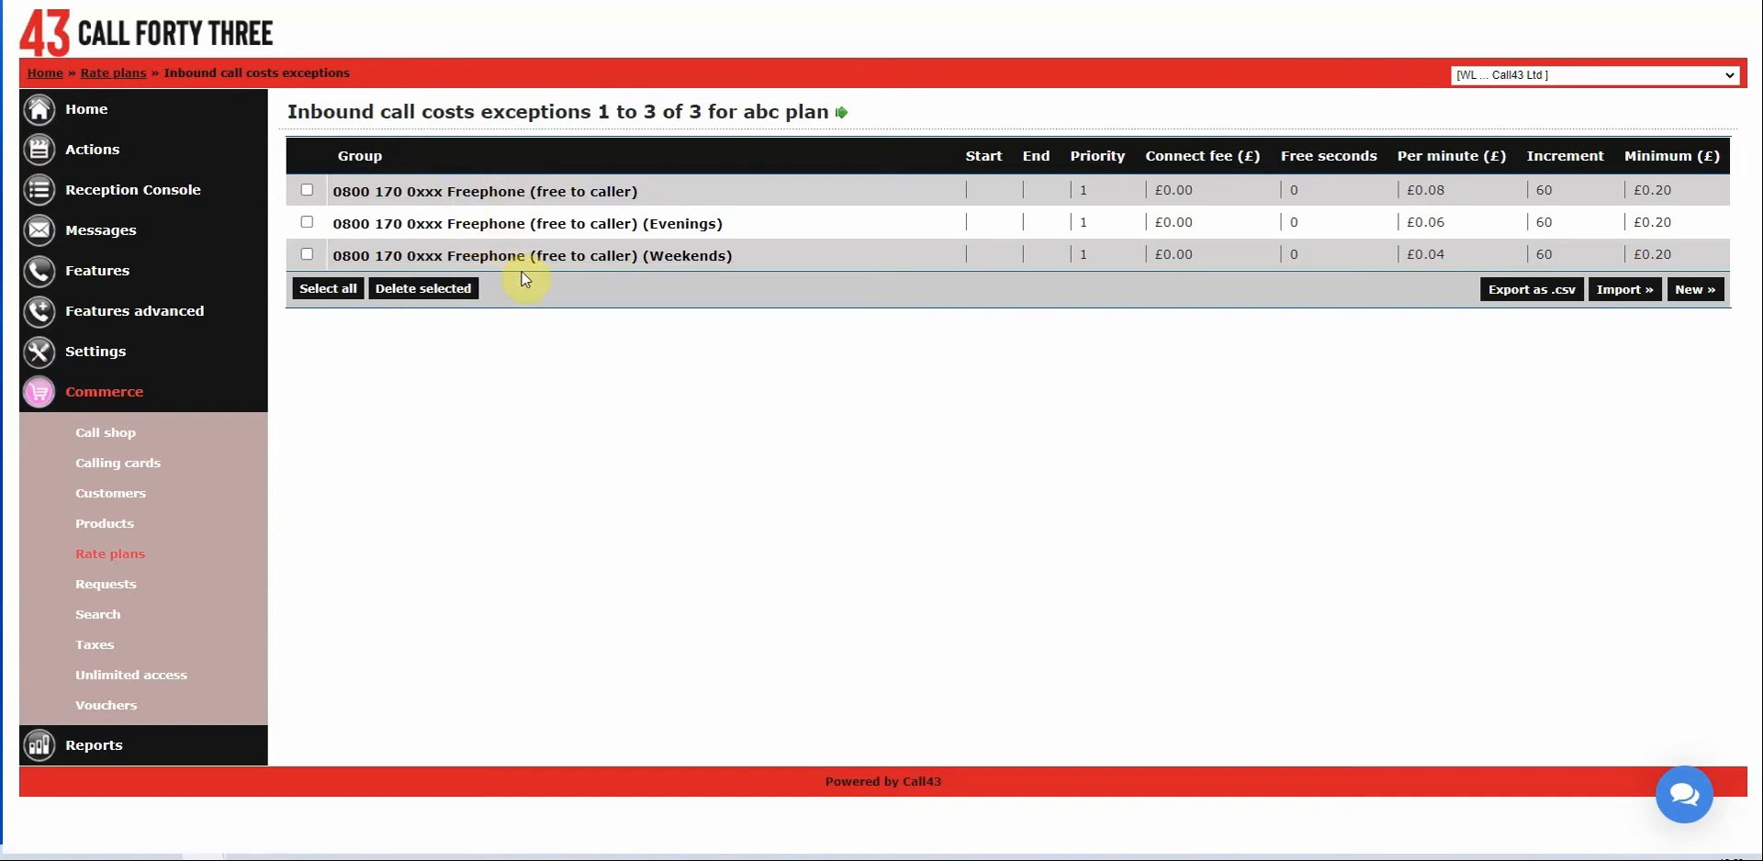
Create and save a 0800 711 7xxx Freephone exception at 0.10 per minute.
{"action": "left_click", "coordinate": [1694, 290]}
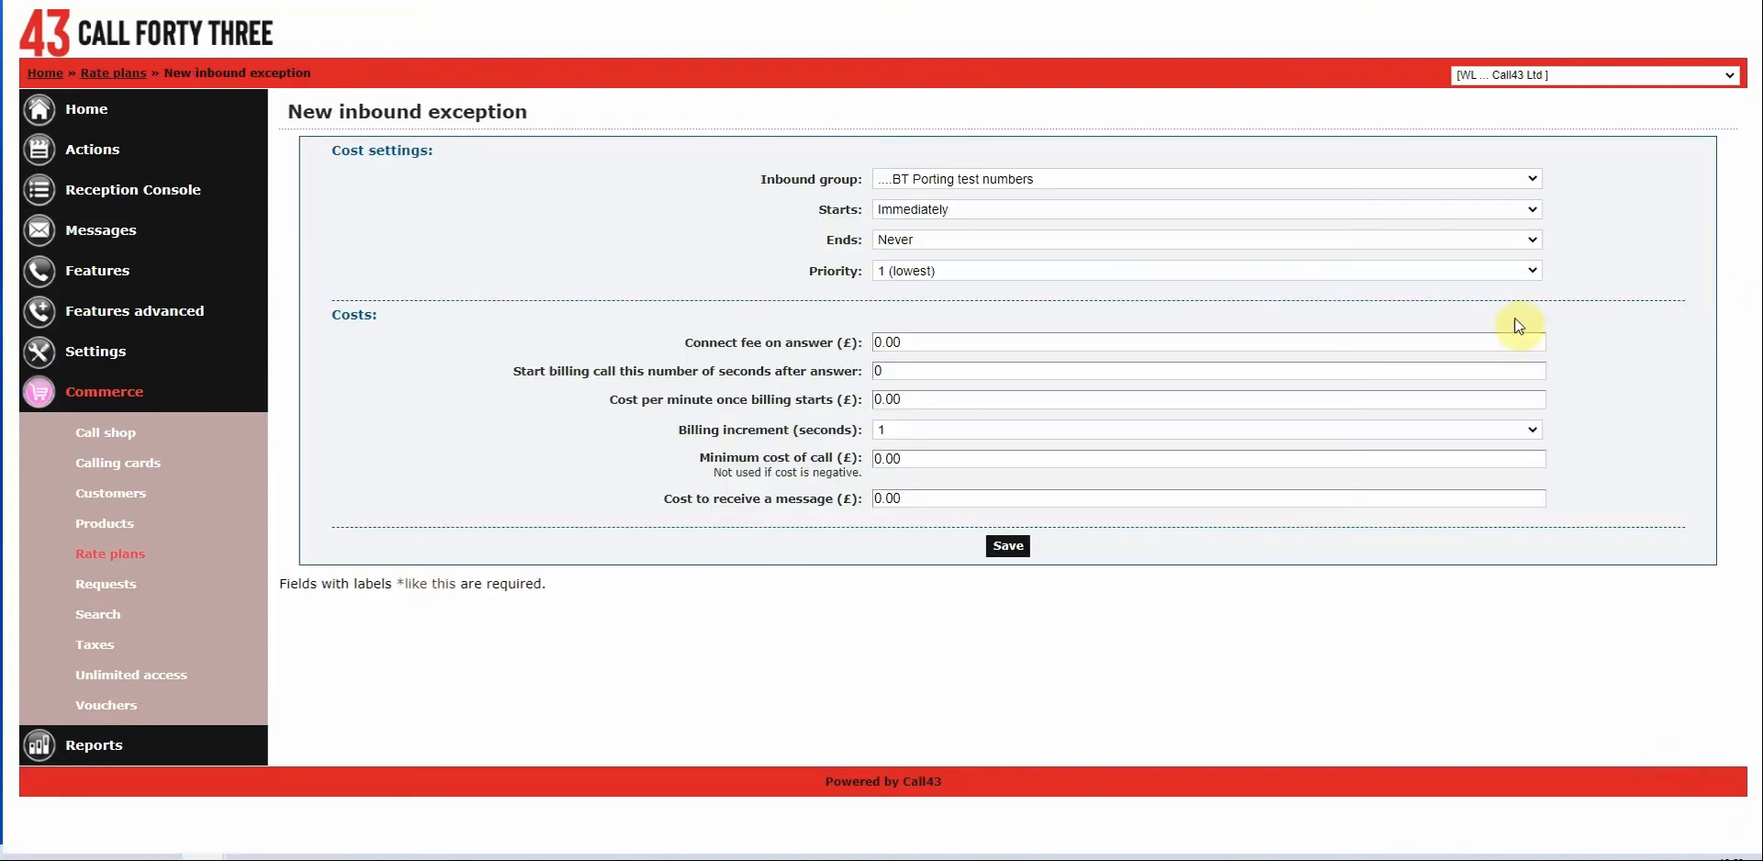
{"action": "left_click", "coordinate": [1032, 179]}
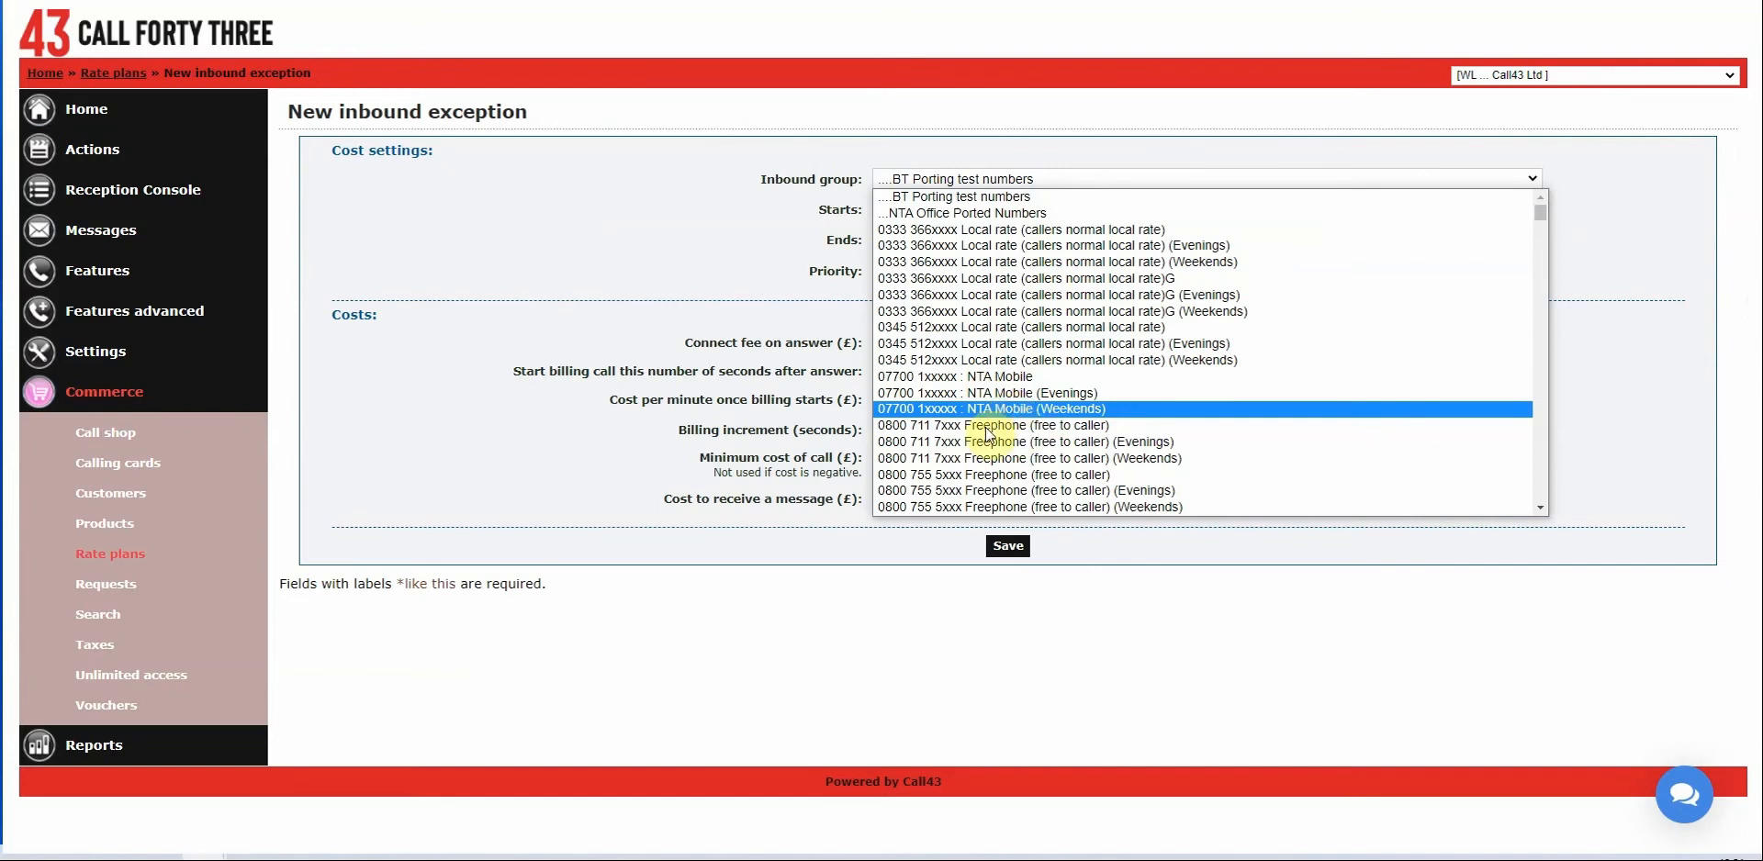
{"action": "left_click", "coordinate": [933, 426]}
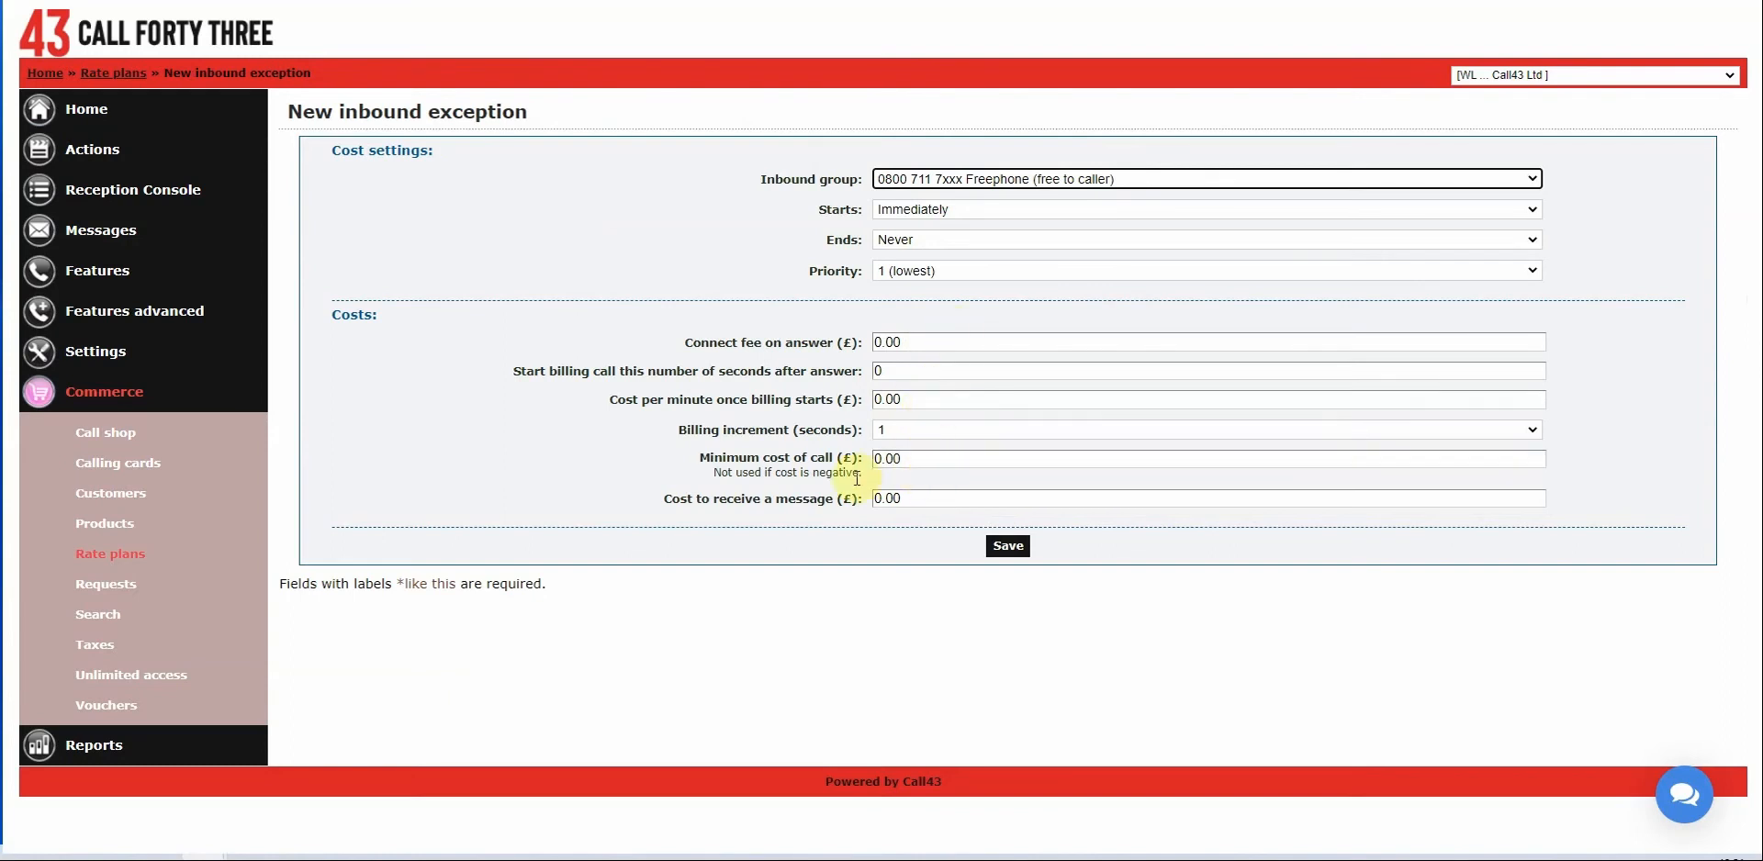
{"action": "left_click", "coordinate": [912, 401]}
{"action": "key", "text": "BackSpace"}
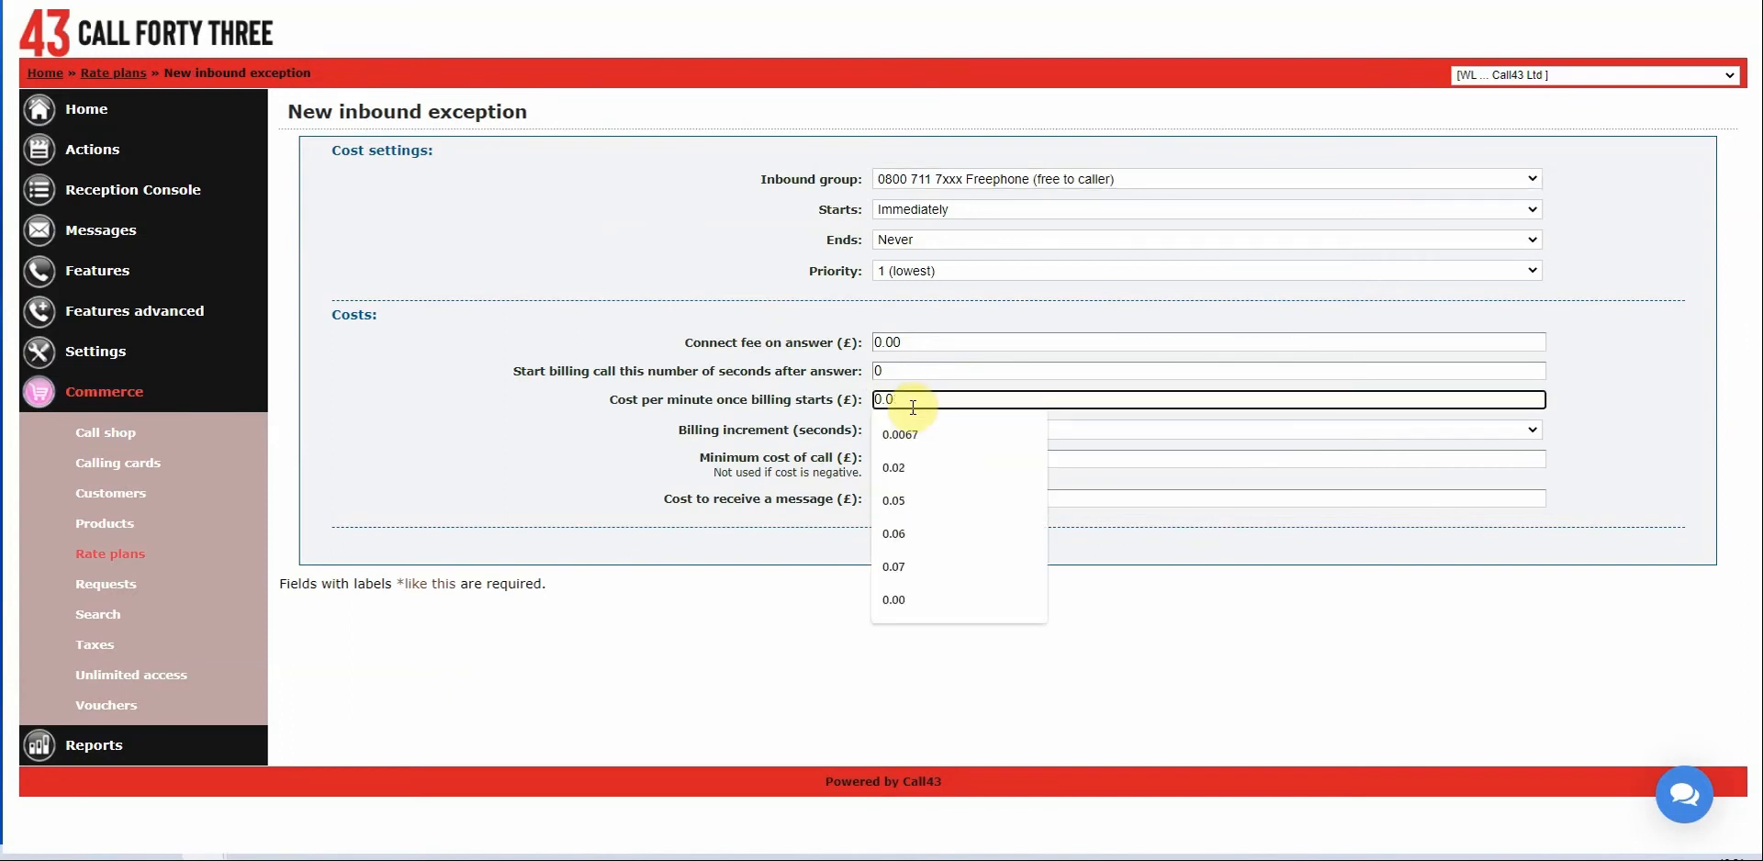
{"action": "type", "text": "10"}
{"action": "left_click", "coordinate": [1264, 702]}
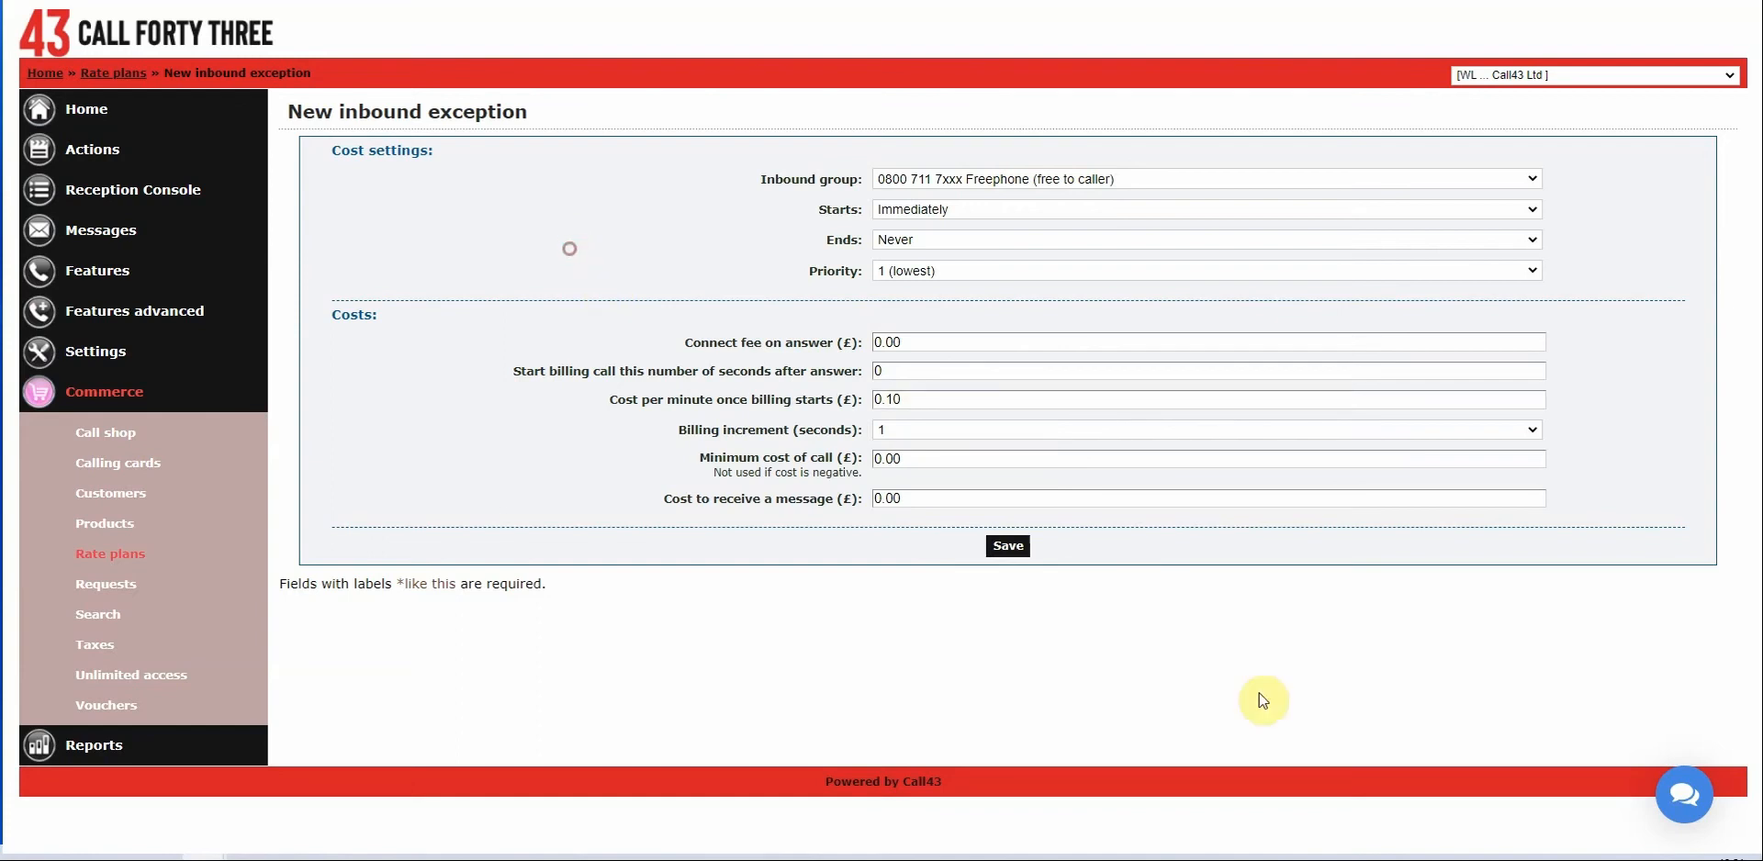
{"action": "left_click", "coordinate": [1008, 546]}
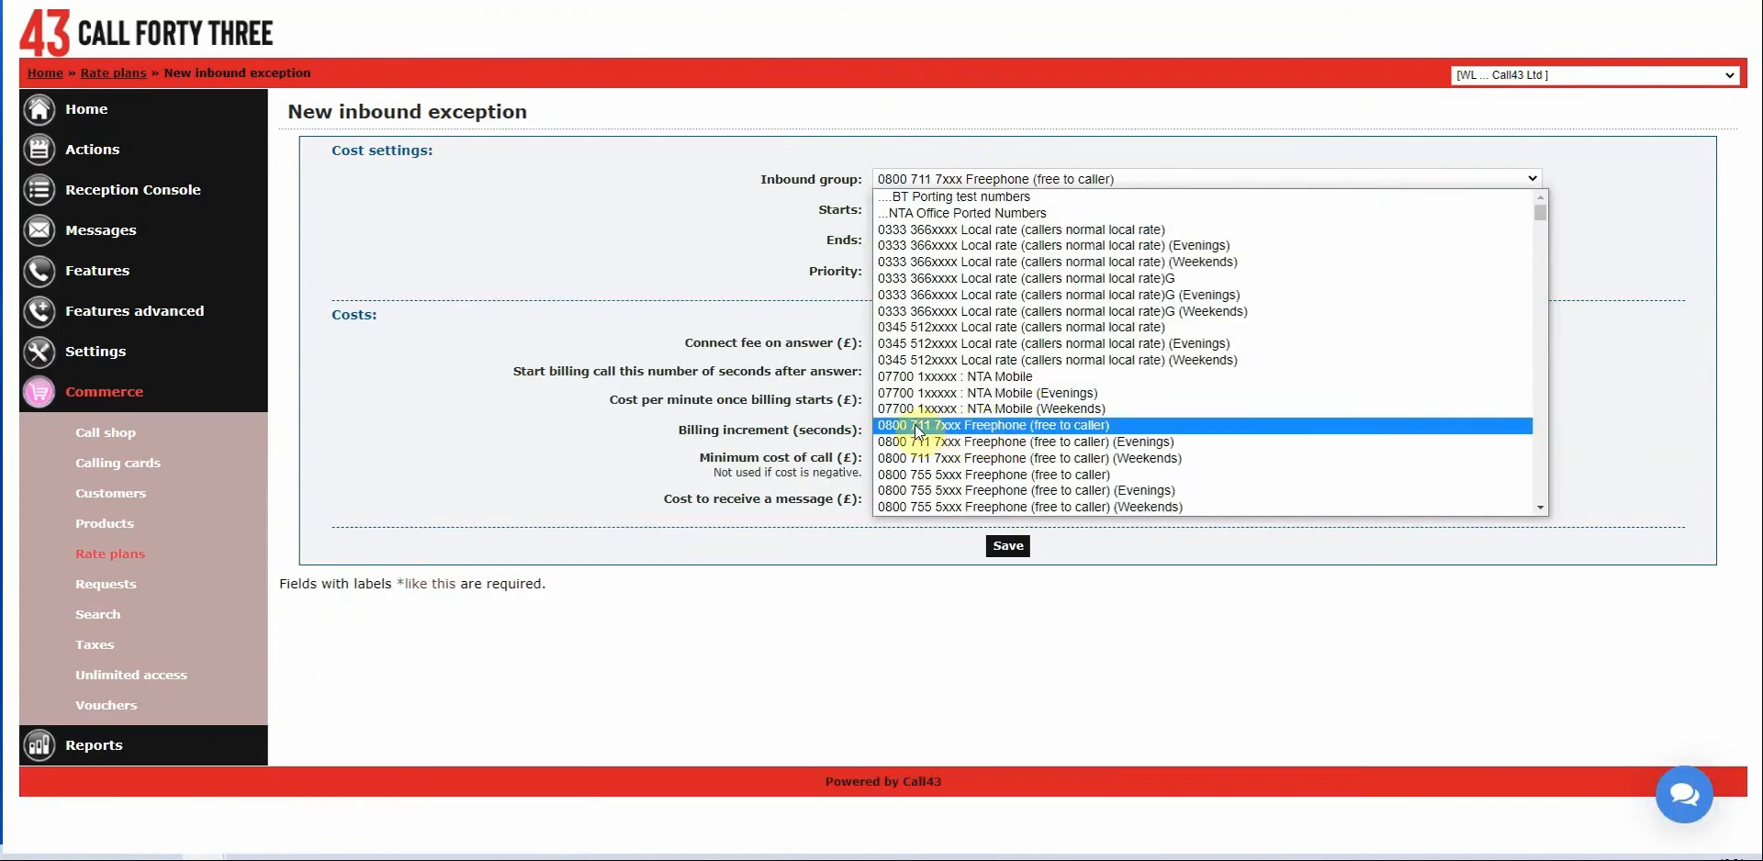
Save Evenings and Weekends variants of the 0800 711 7xxx exception, then return to the list.
{"action": "left_click", "coordinate": [961, 444]}
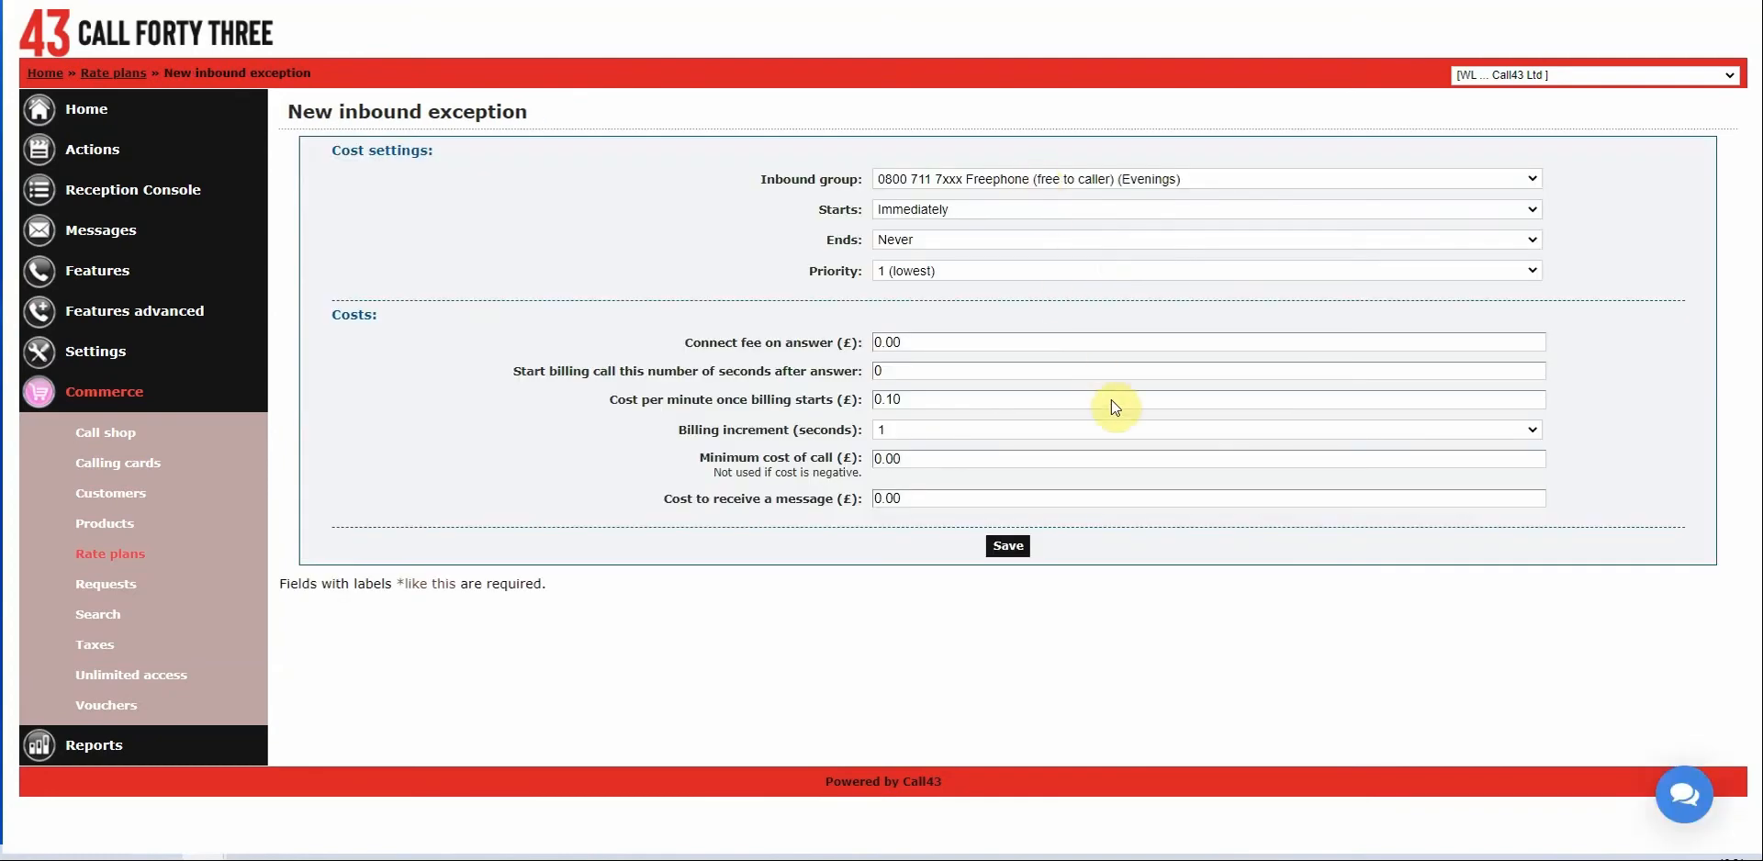
{"action": "left_click", "coordinate": [1205, 178]}
{"action": "left_click", "coordinate": [1113, 460]}
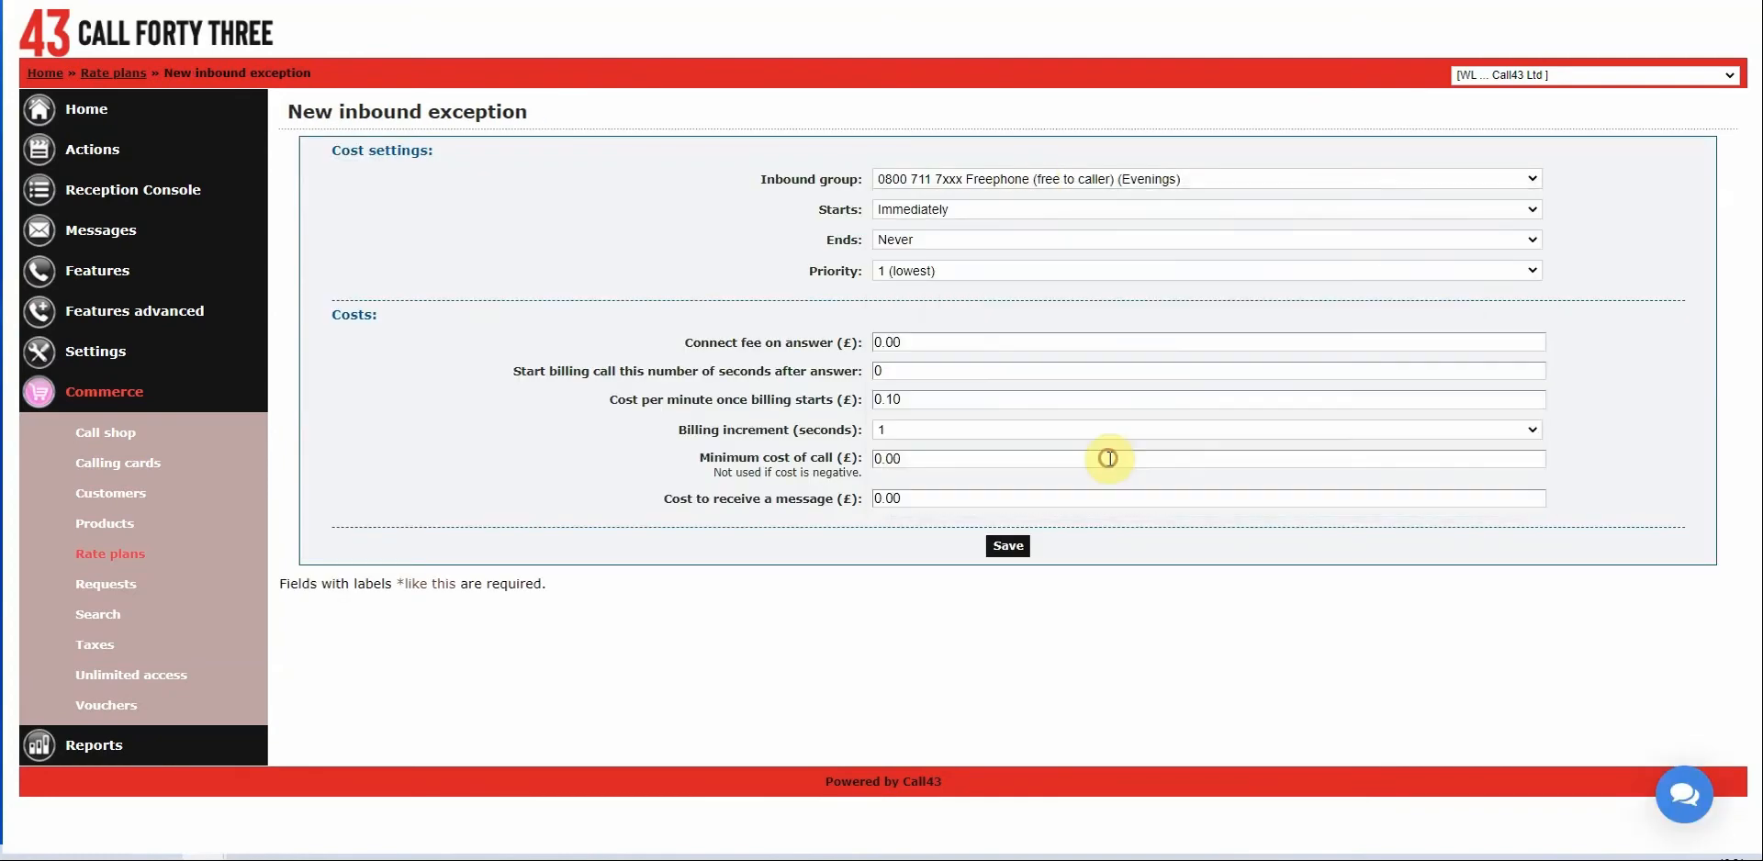
{"action": "left_click", "coordinate": [1018, 551]}
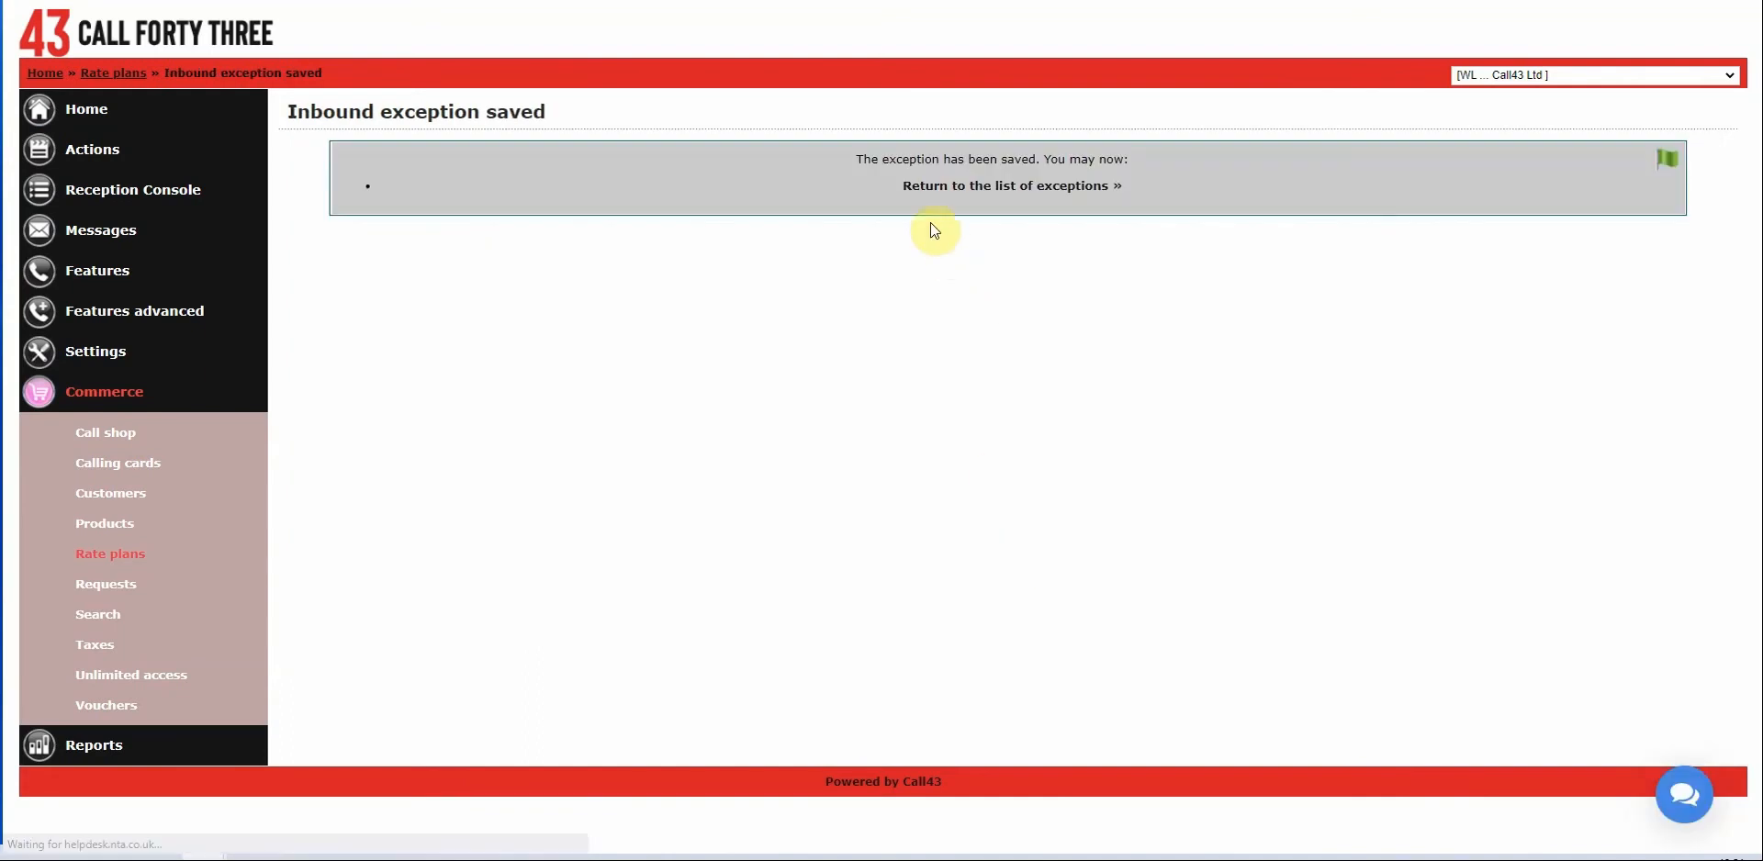
{"action": "left_click", "coordinate": [965, 193]}
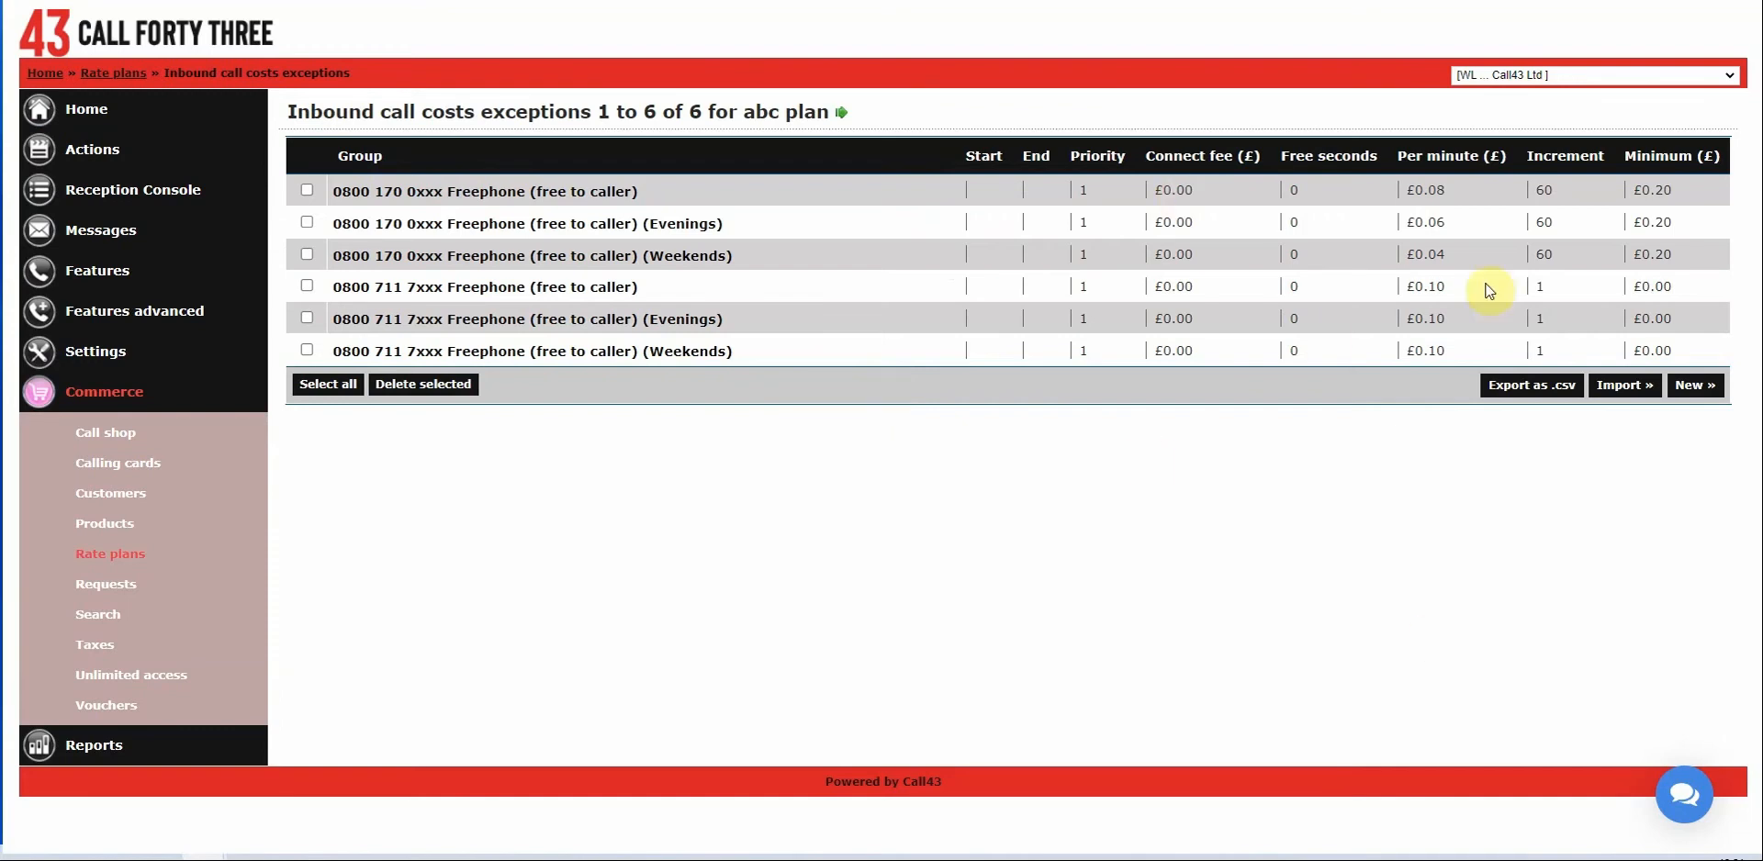
Start another new inbound cost exception and browse the inbound groups without choosing one.
{"action": "left_click", "coordinate": [1696, 387]}
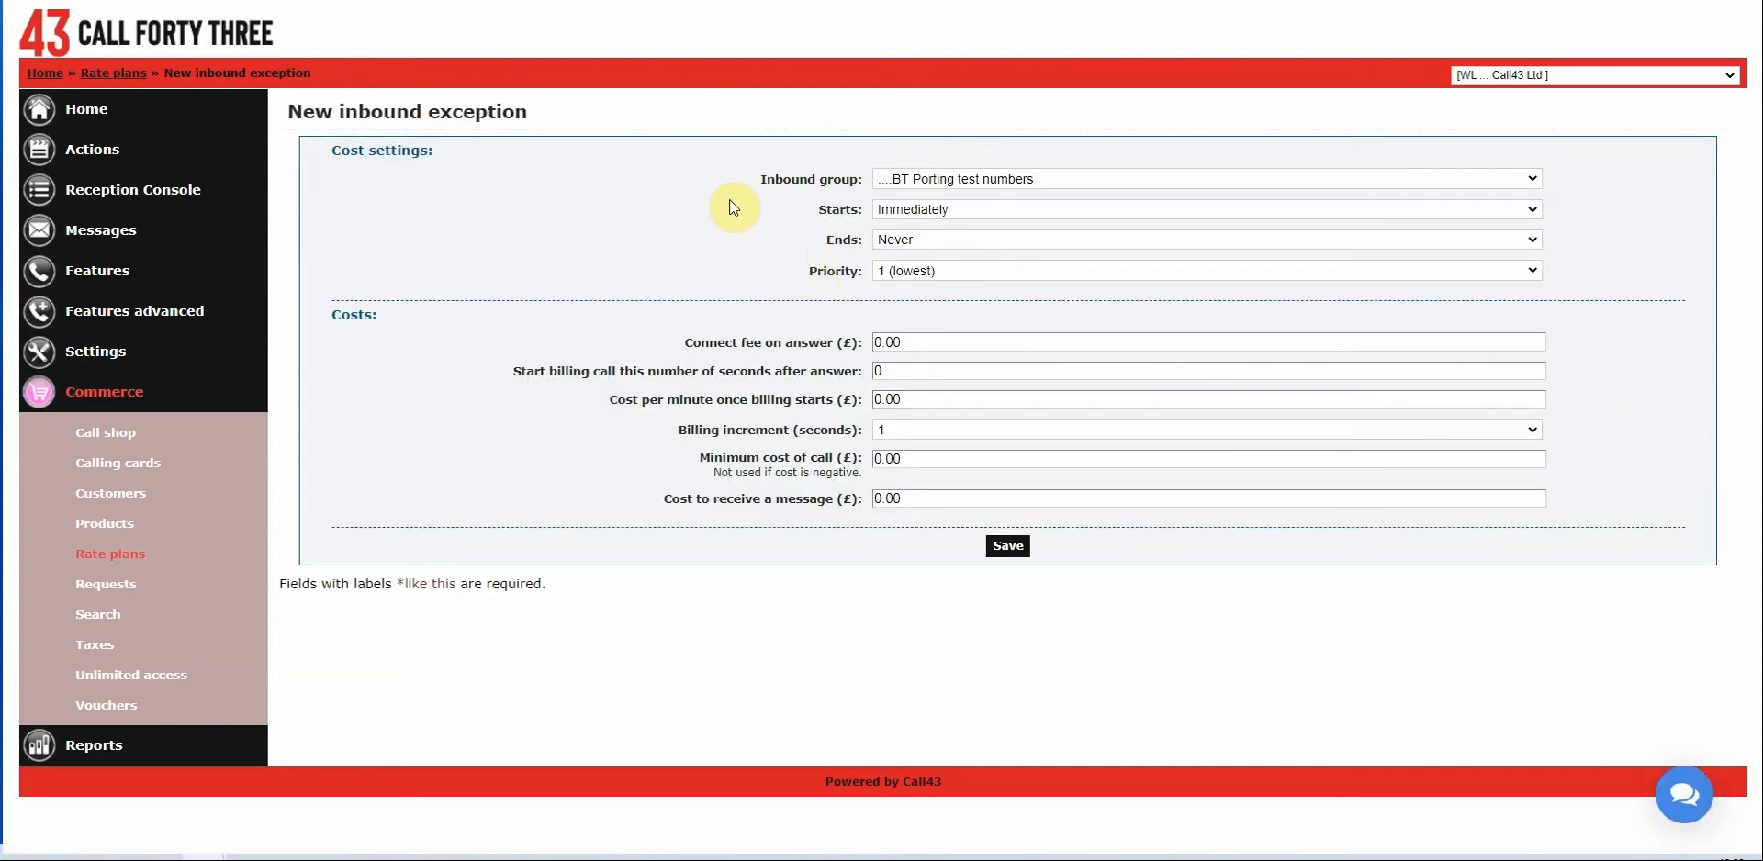
{"action": "left_click", "coordinate": [985, 179]}
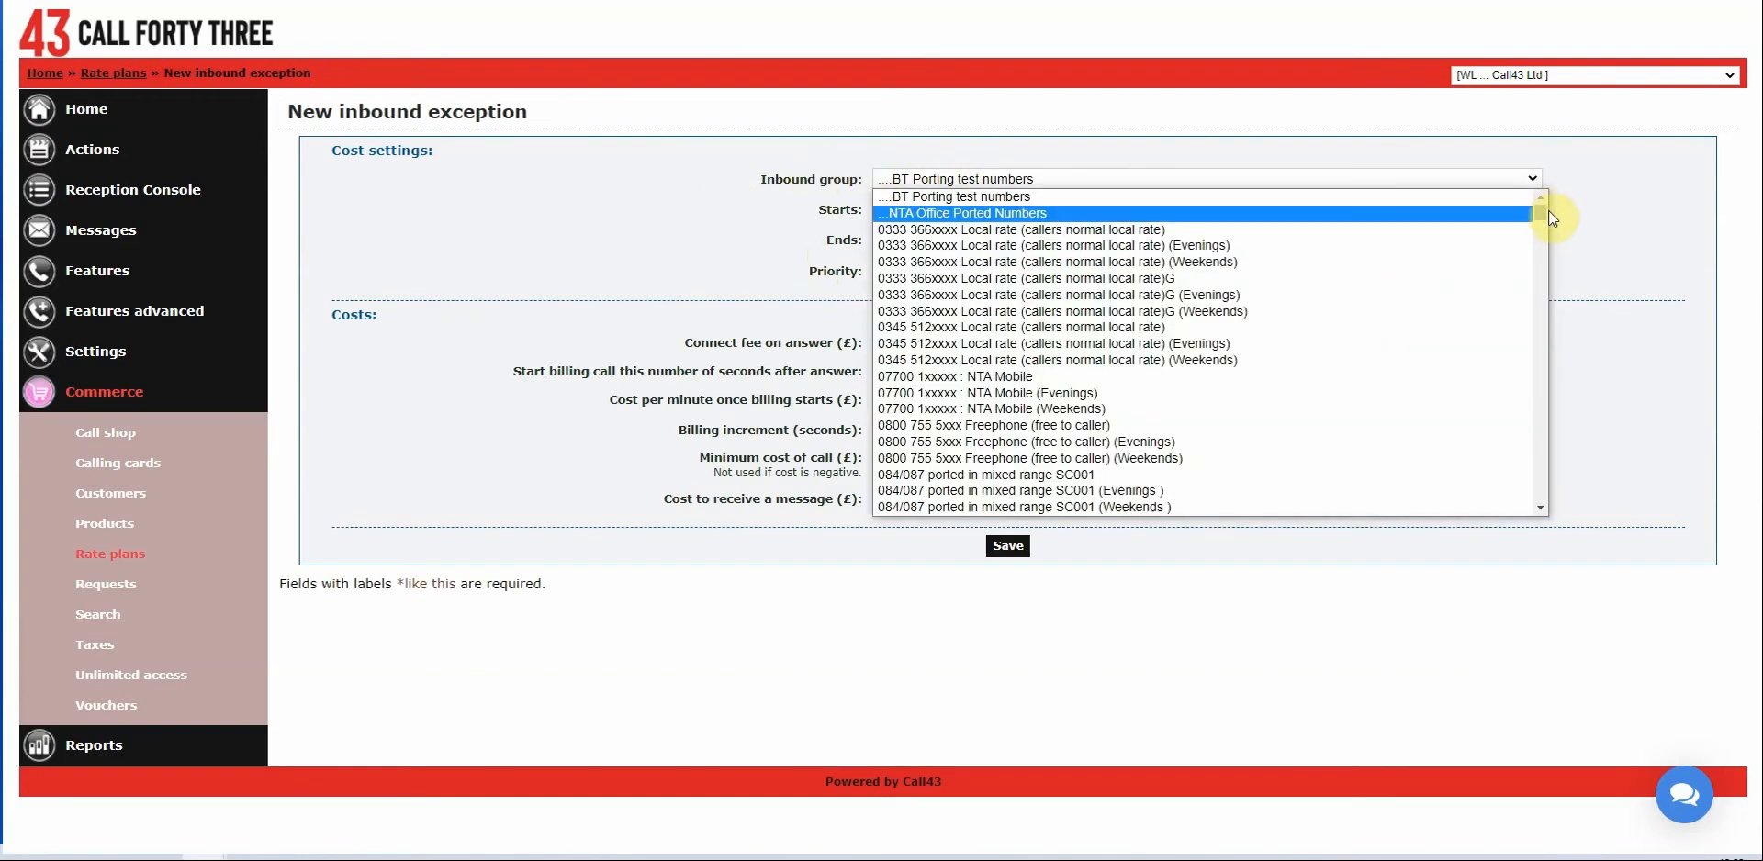
{"action": "left_click_drag", "start_coordinate": [1538, 213], "coordinate": [1524, 401]}
{"action": "scroll", "coordinate": [1298, 382], "scroll_direction": "down", "scroll_amount": 6}
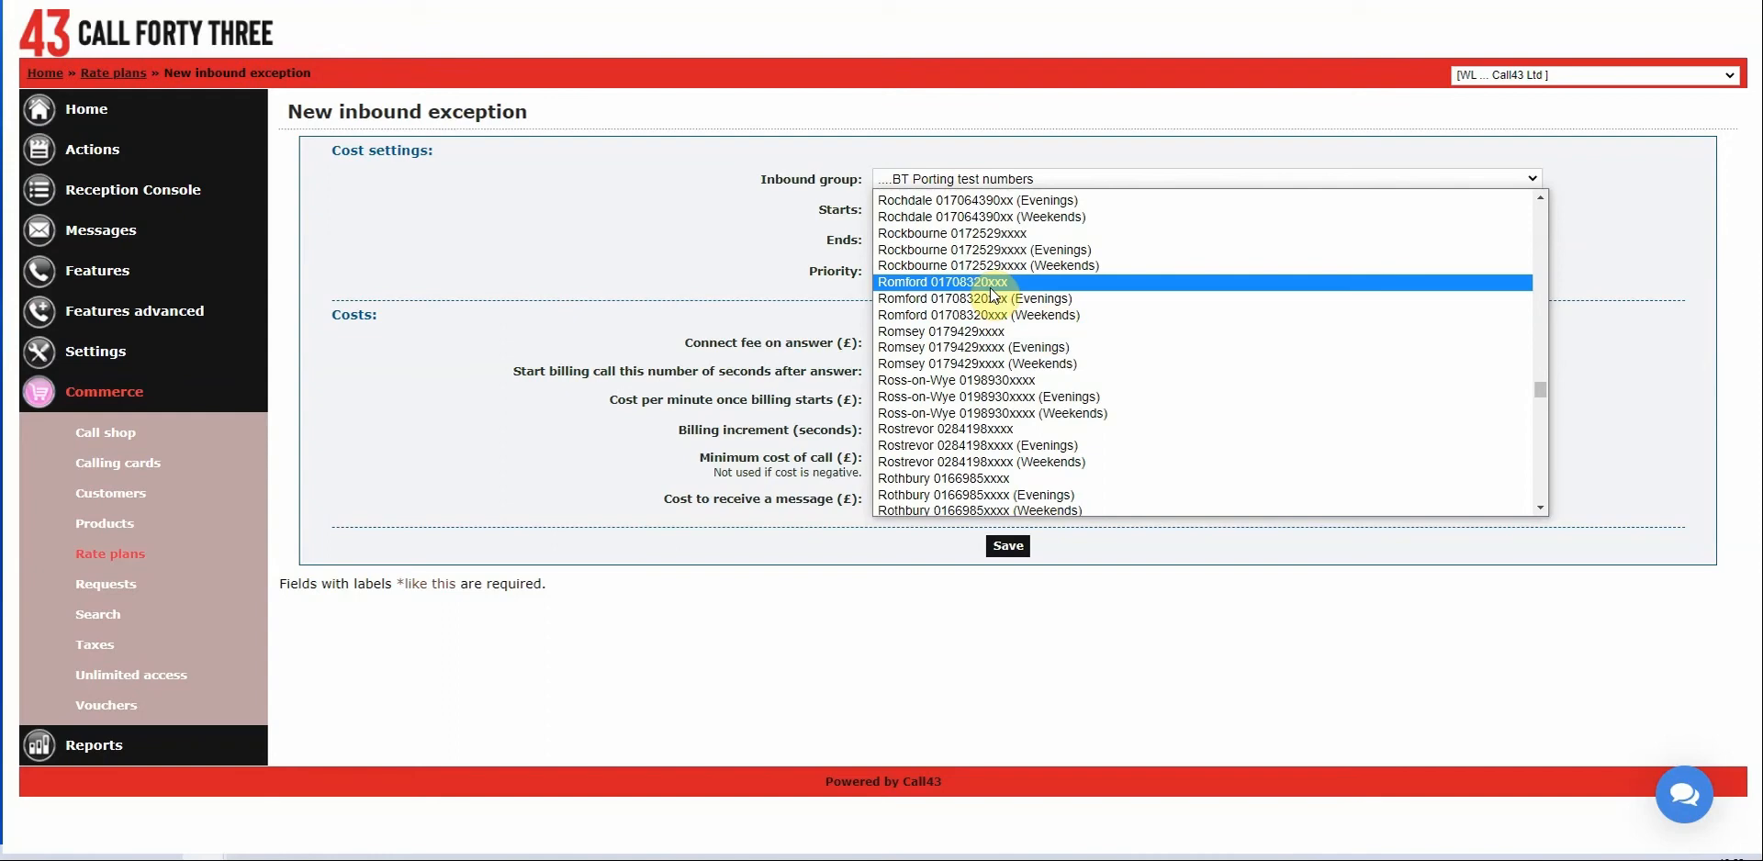
{"action": "left_click_drag", "start_coordinate": [1540, 393], "coordinate": [1508, 443]}
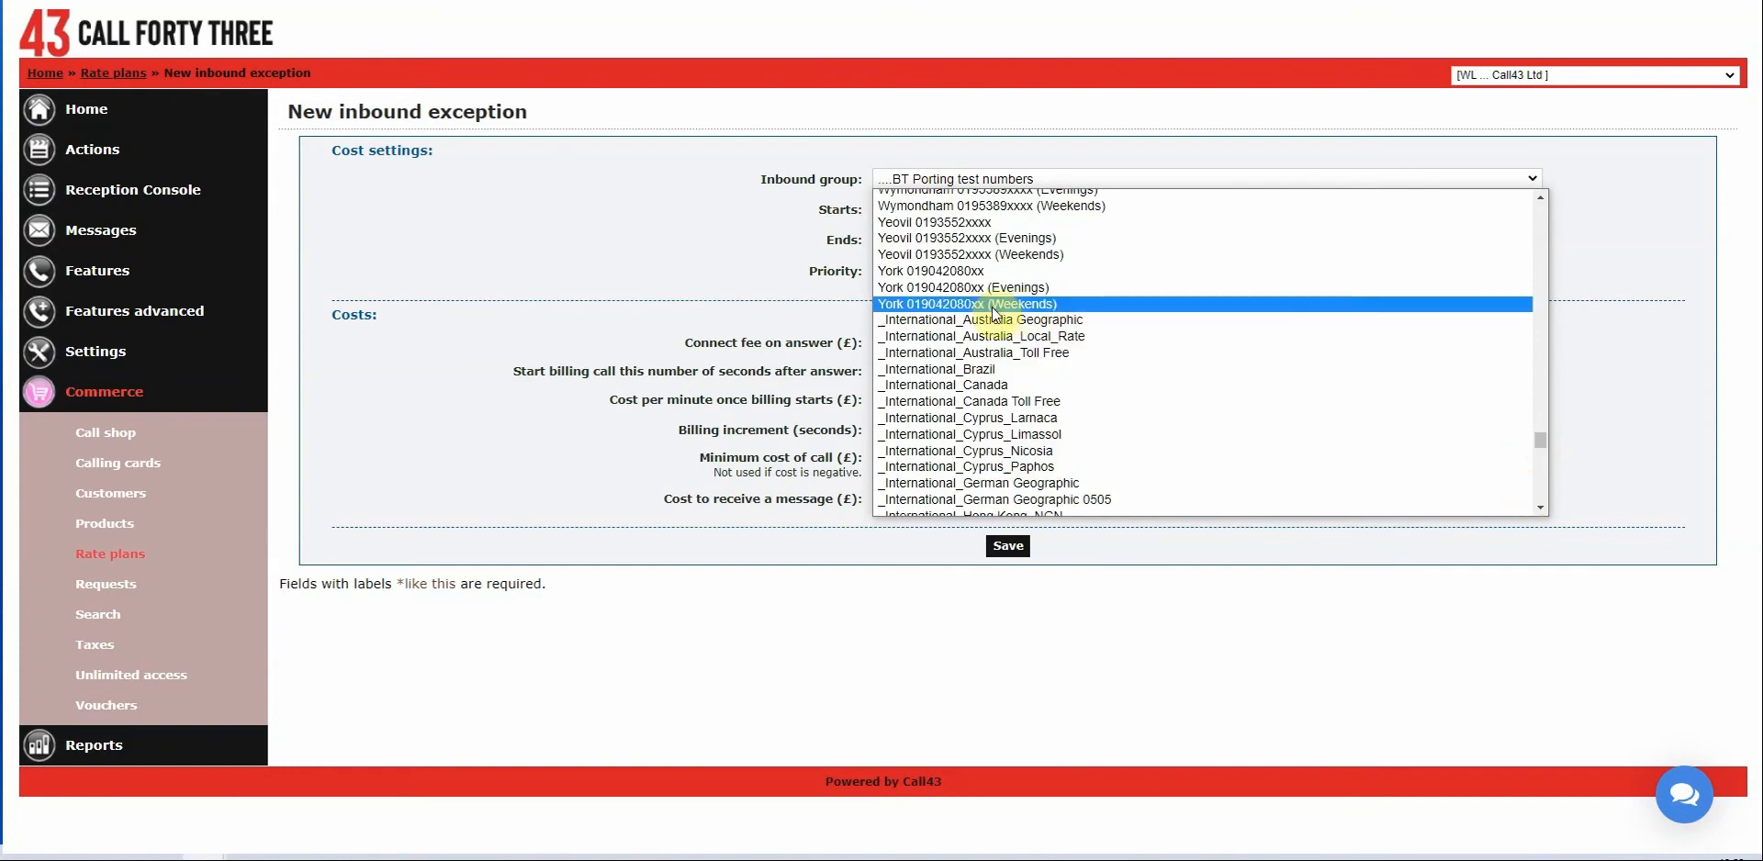
{"action": "left_click", "coordinate": [686, 248]}
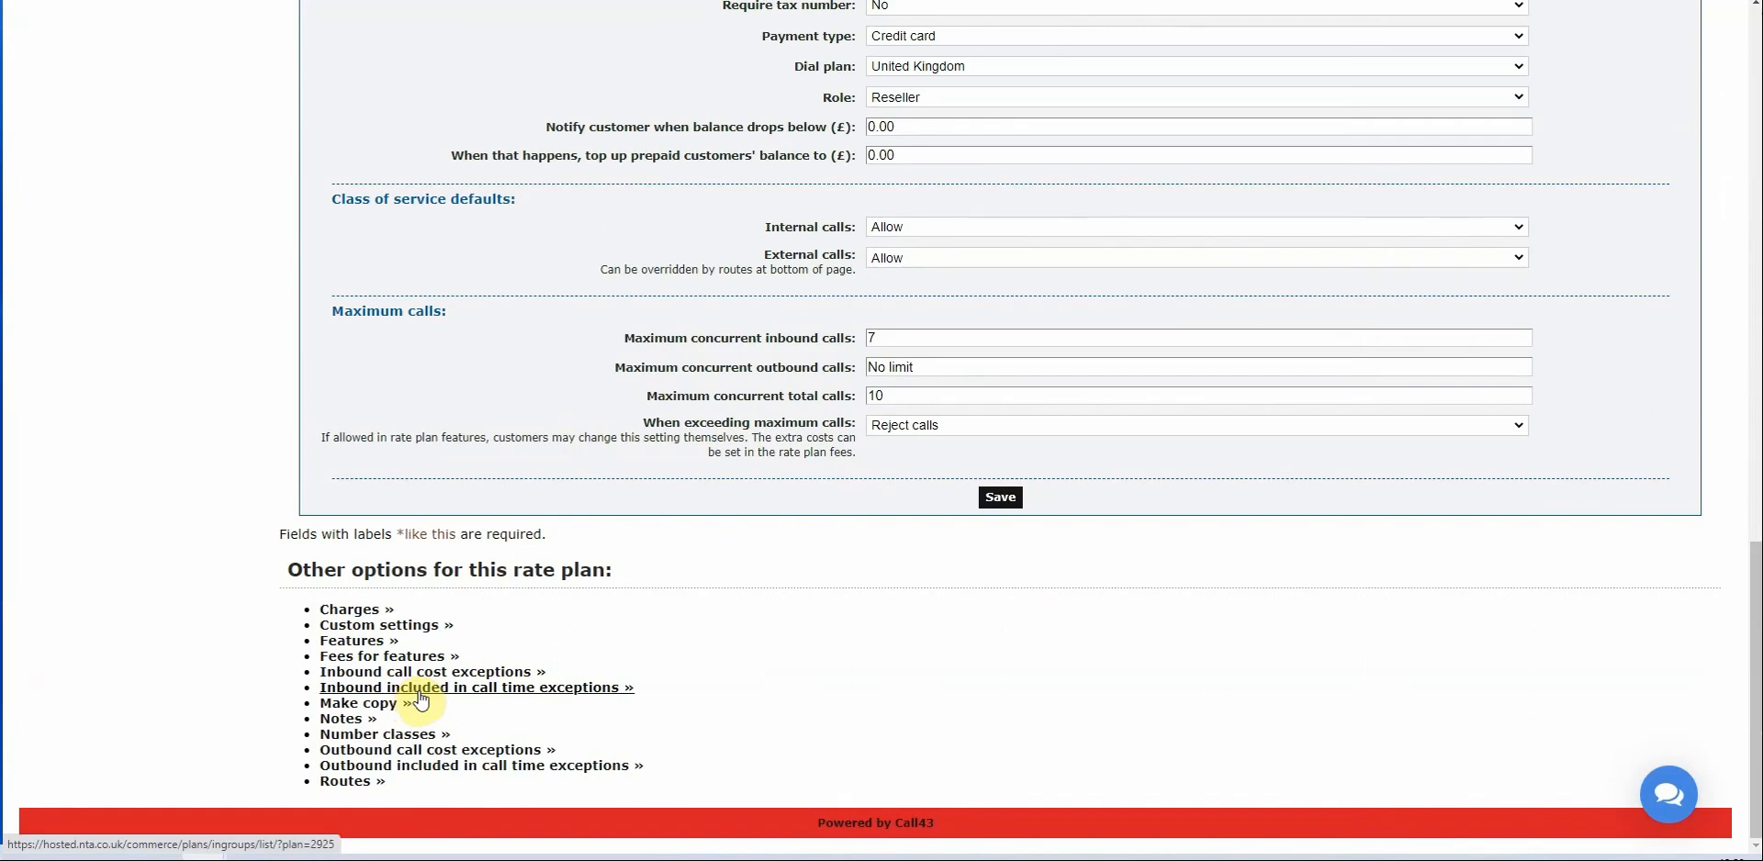
Review abc plan's included call time per billing period setting.
{"action": "scroll", "coordinate": [592, 678], "scroll_direction": "up", "scroll_amount": 3}
{"action": "scroll", "coordinate": [597, 676], "scroll_direction": "up", "scroll_amount": 3}
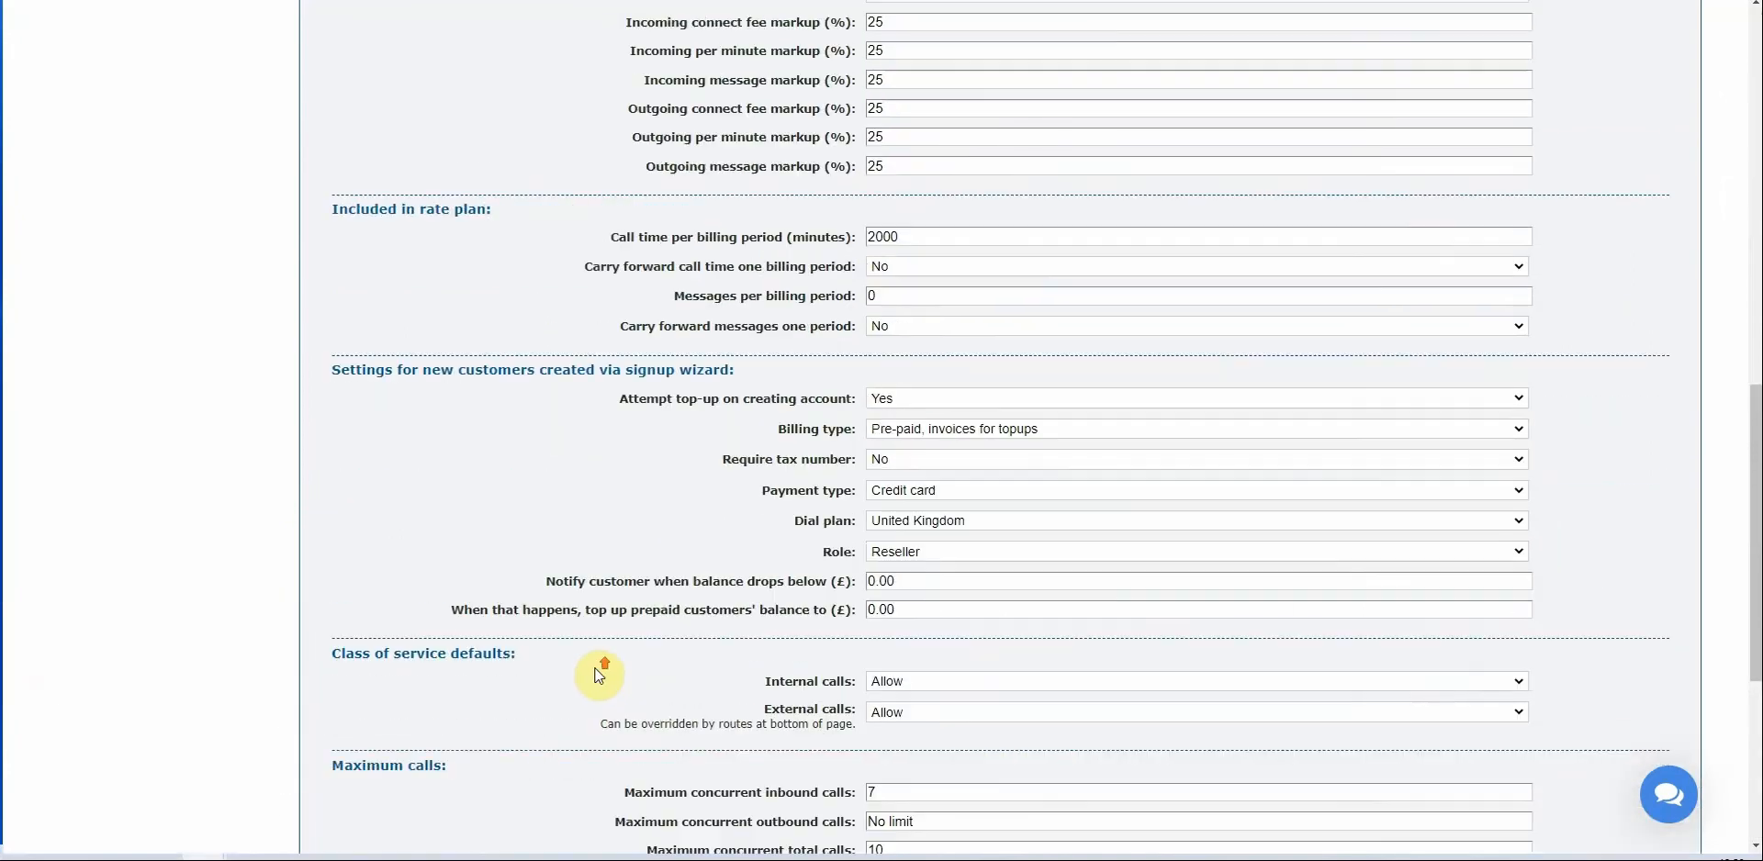
{"action": "double_click", "coordinate": [620, 333]}
{"action": "left_click_drag", "start_coordinate": [728, 326], "coordinate": [831, 323]}
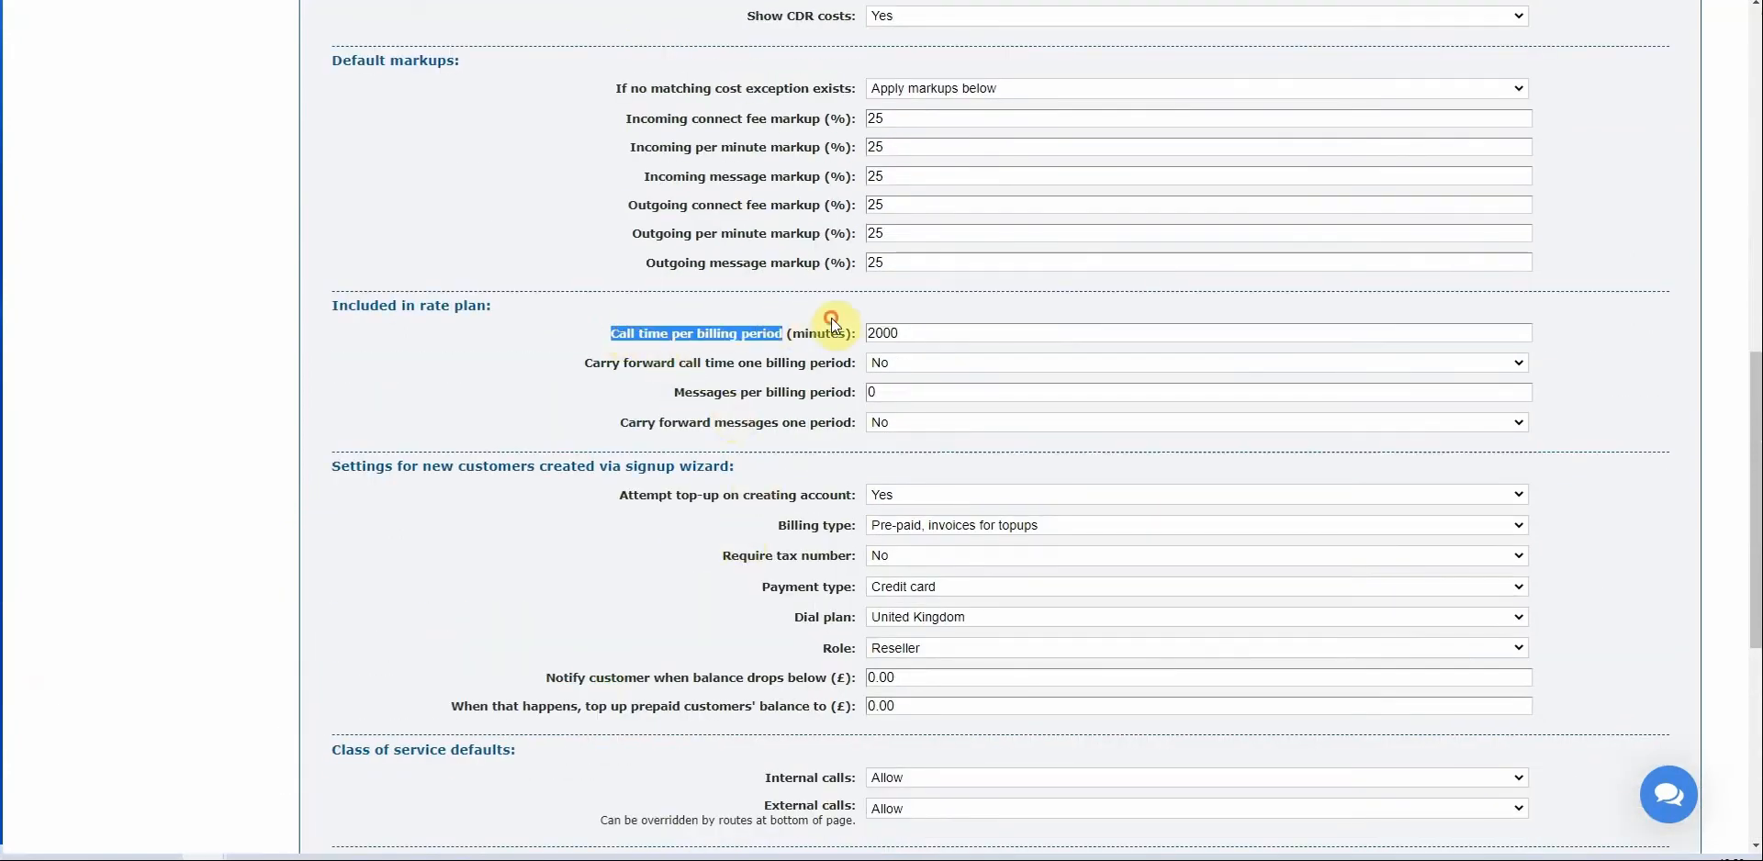
{"action": "scroll", "coordinate": [716, 471], "scroll_direction": "down", "scroll_amount": 6}
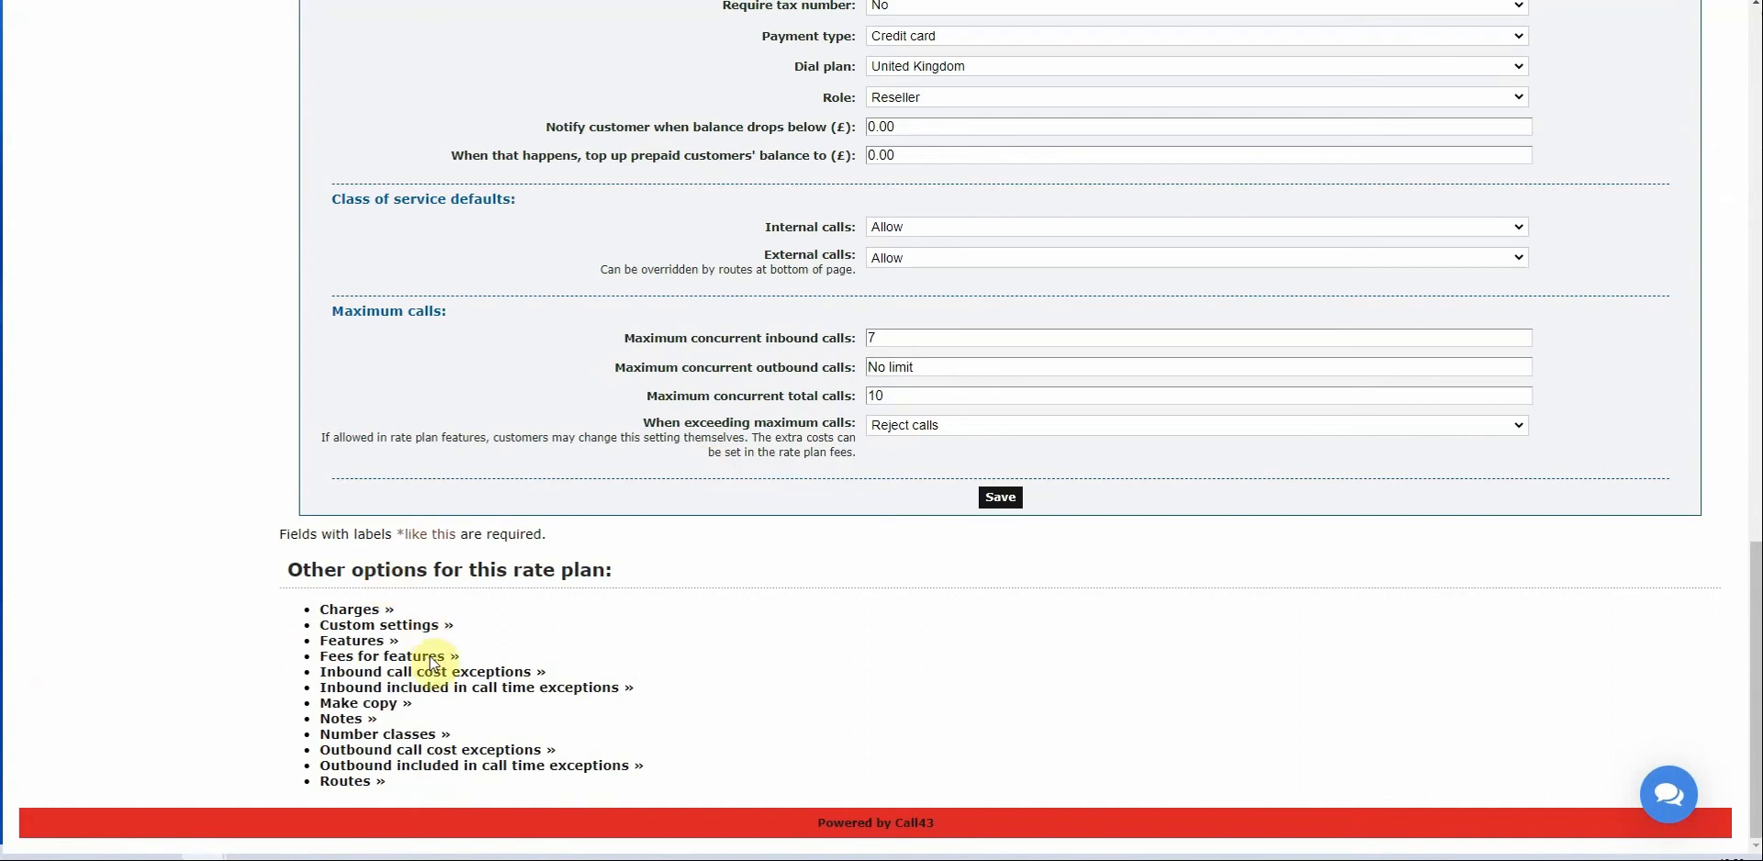
Start a new inbound included-call-time exception and list the inbound groups.
{"action": "left_click", "coordinate": [463, 689]}
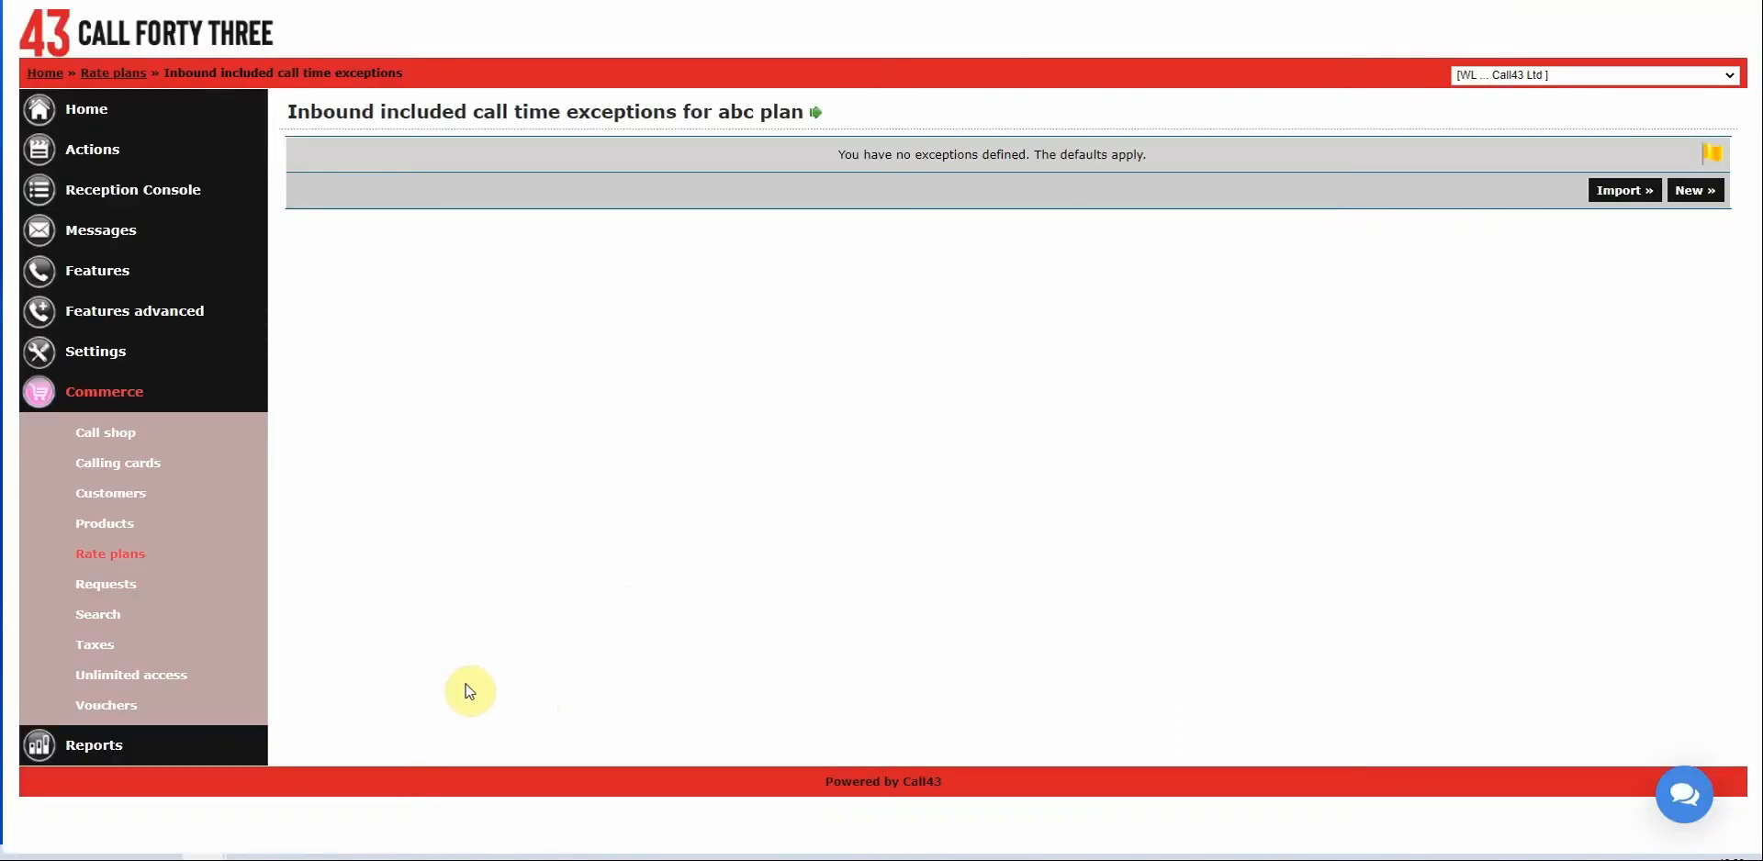
{"action": "left_click", "coordinate": [1702, 195]}
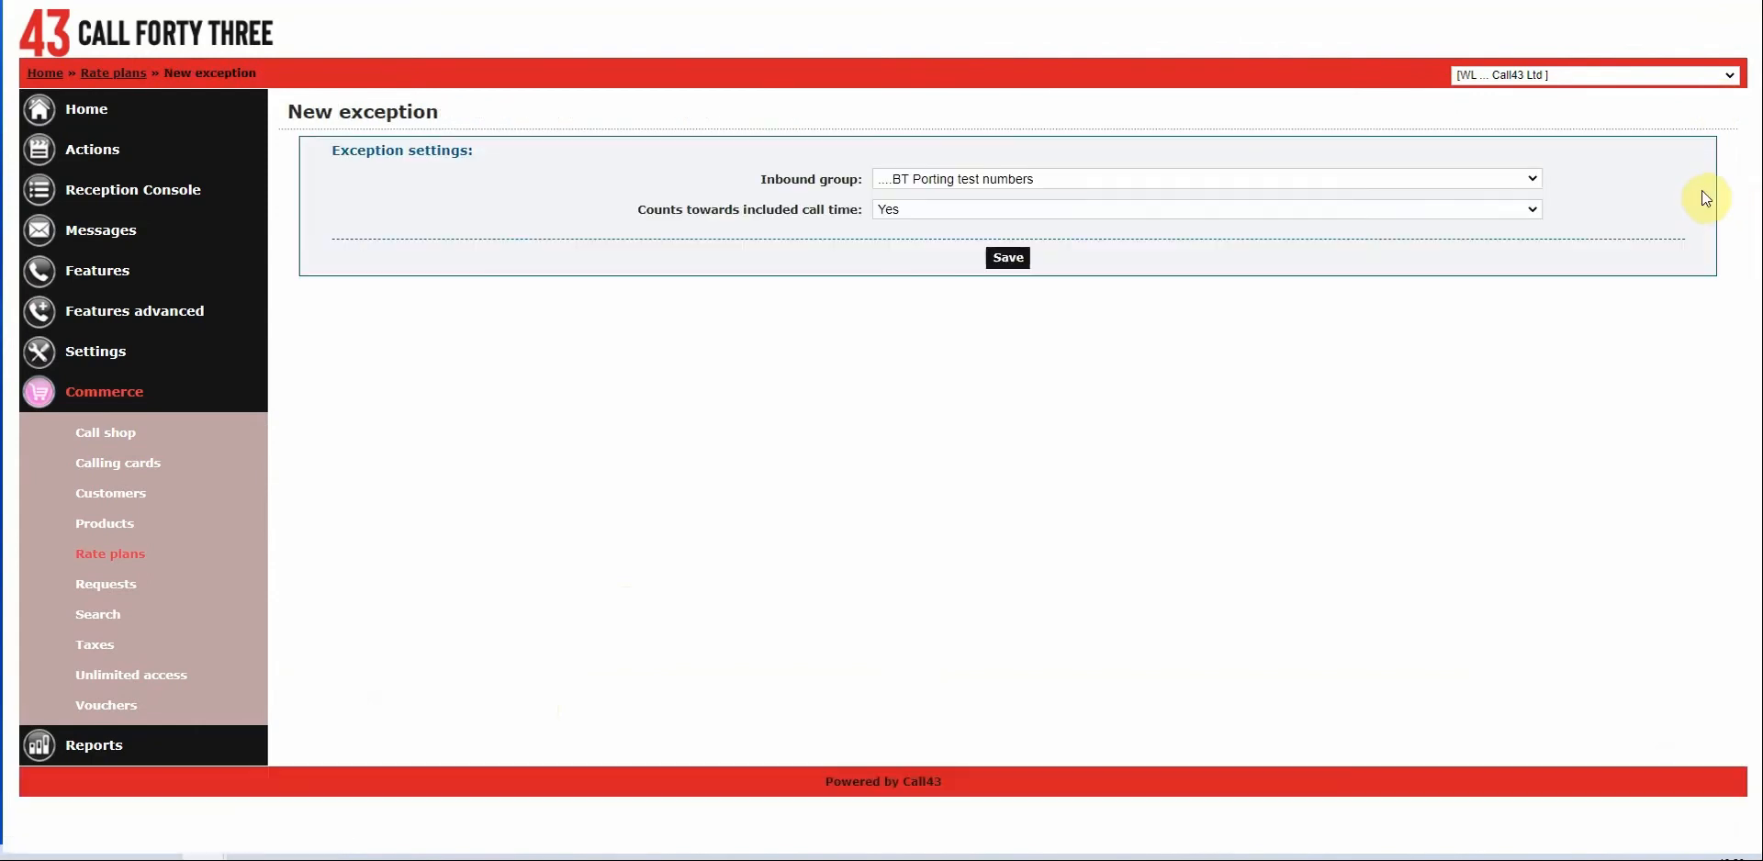
{"action": "left_click", "coordinate": [1025, 188]}
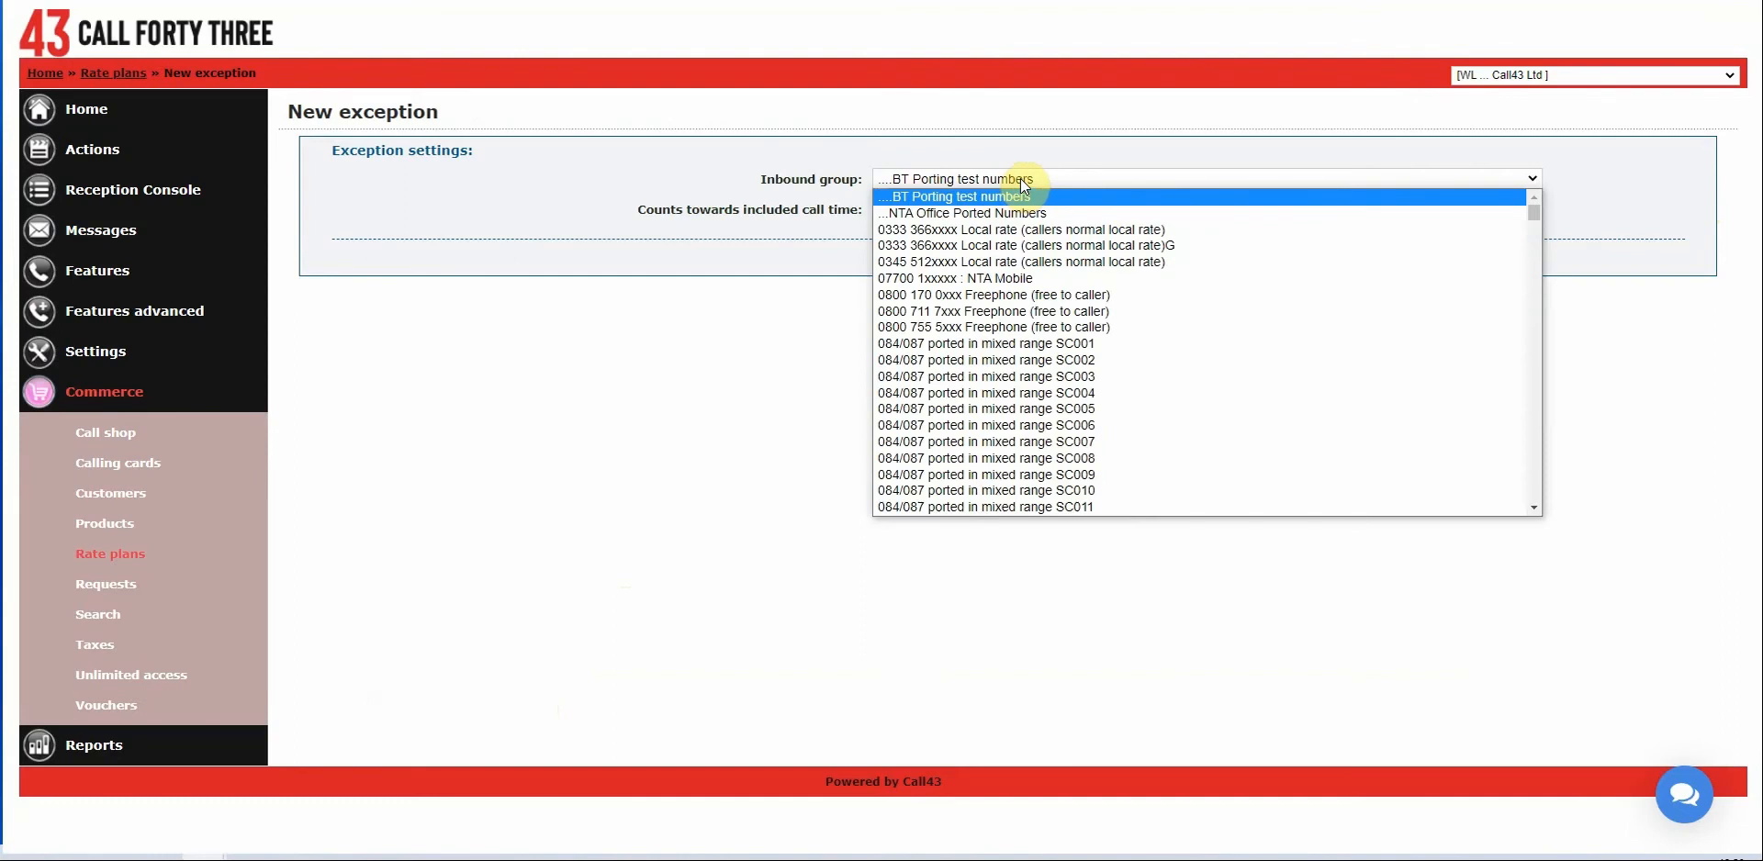
Save an included exception for 0800 170 0xxx Freephone (free to caller) and return to the list.
{"action": "left_click", "coordinate": [1007, 295]}
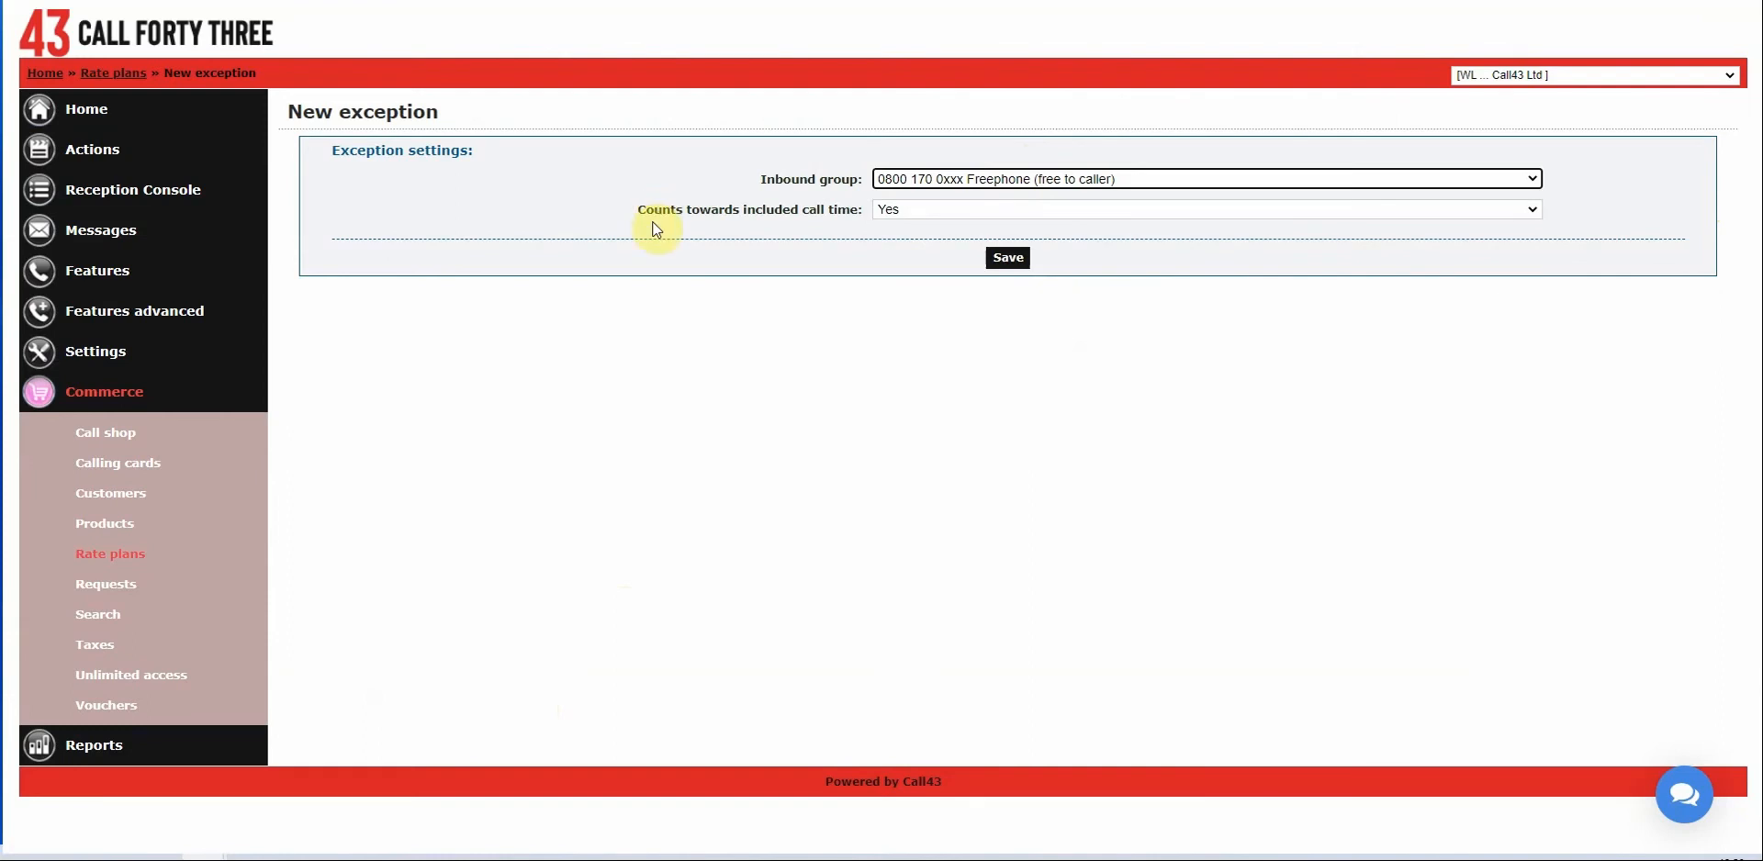
{"action": "left_click", "coordinate": [1013, 267]}
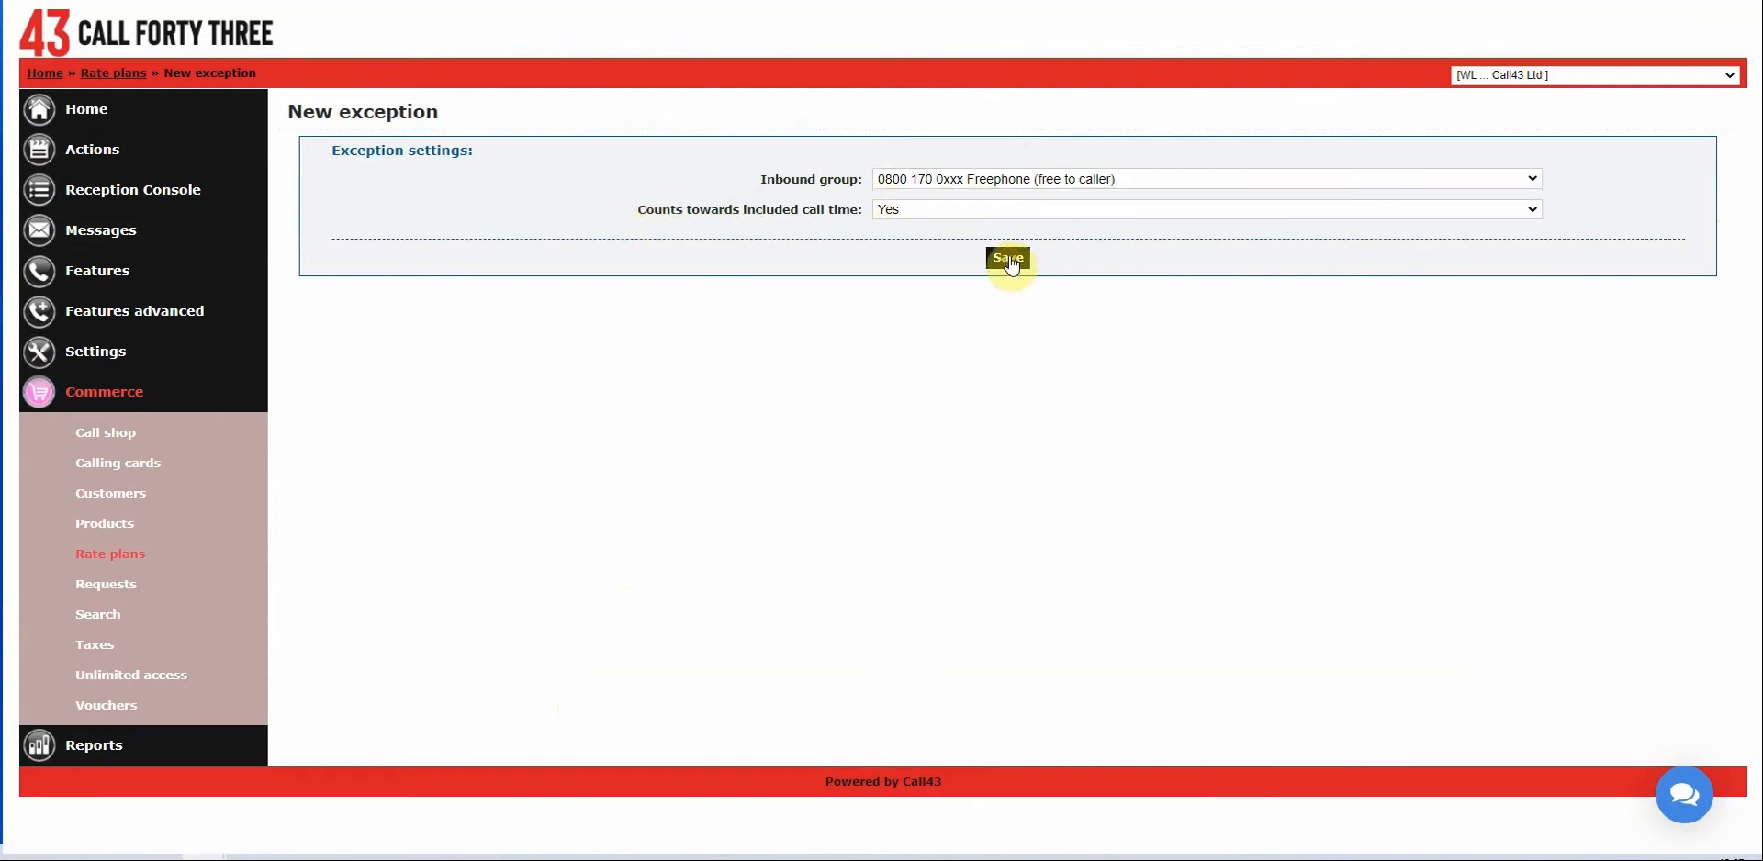
{"action": "left_click", "coordinate": [983, 187]}
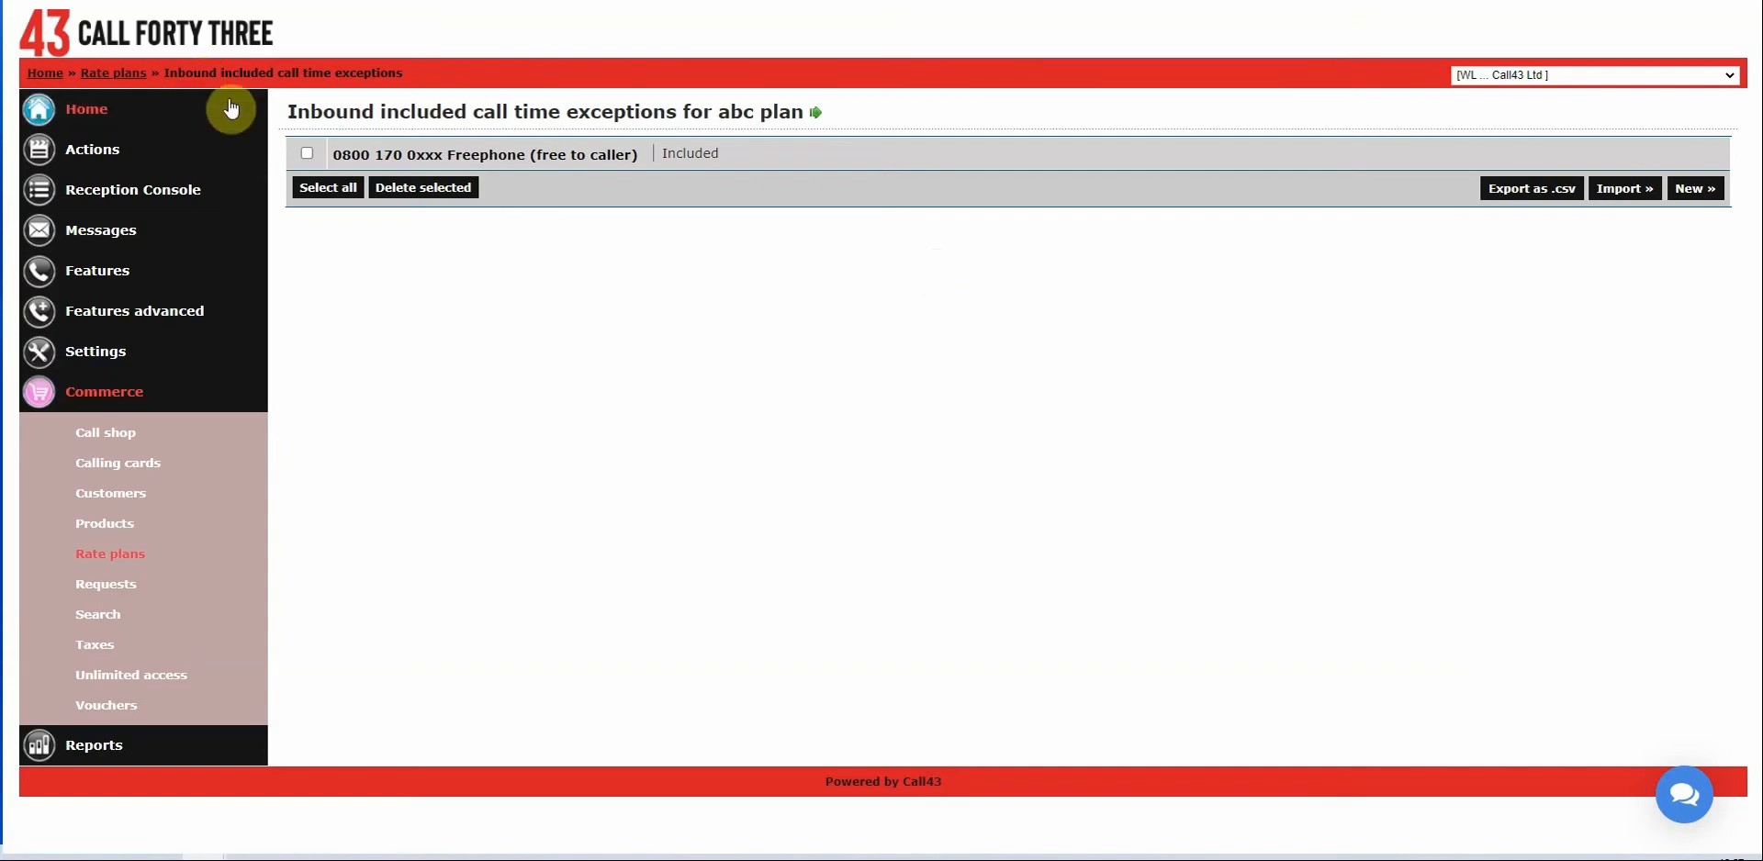
Delete the 0800 170 0xxx Freephone exception and return to the exceptions list.
{"action": "left_click", "coordinate": [307, 153]}
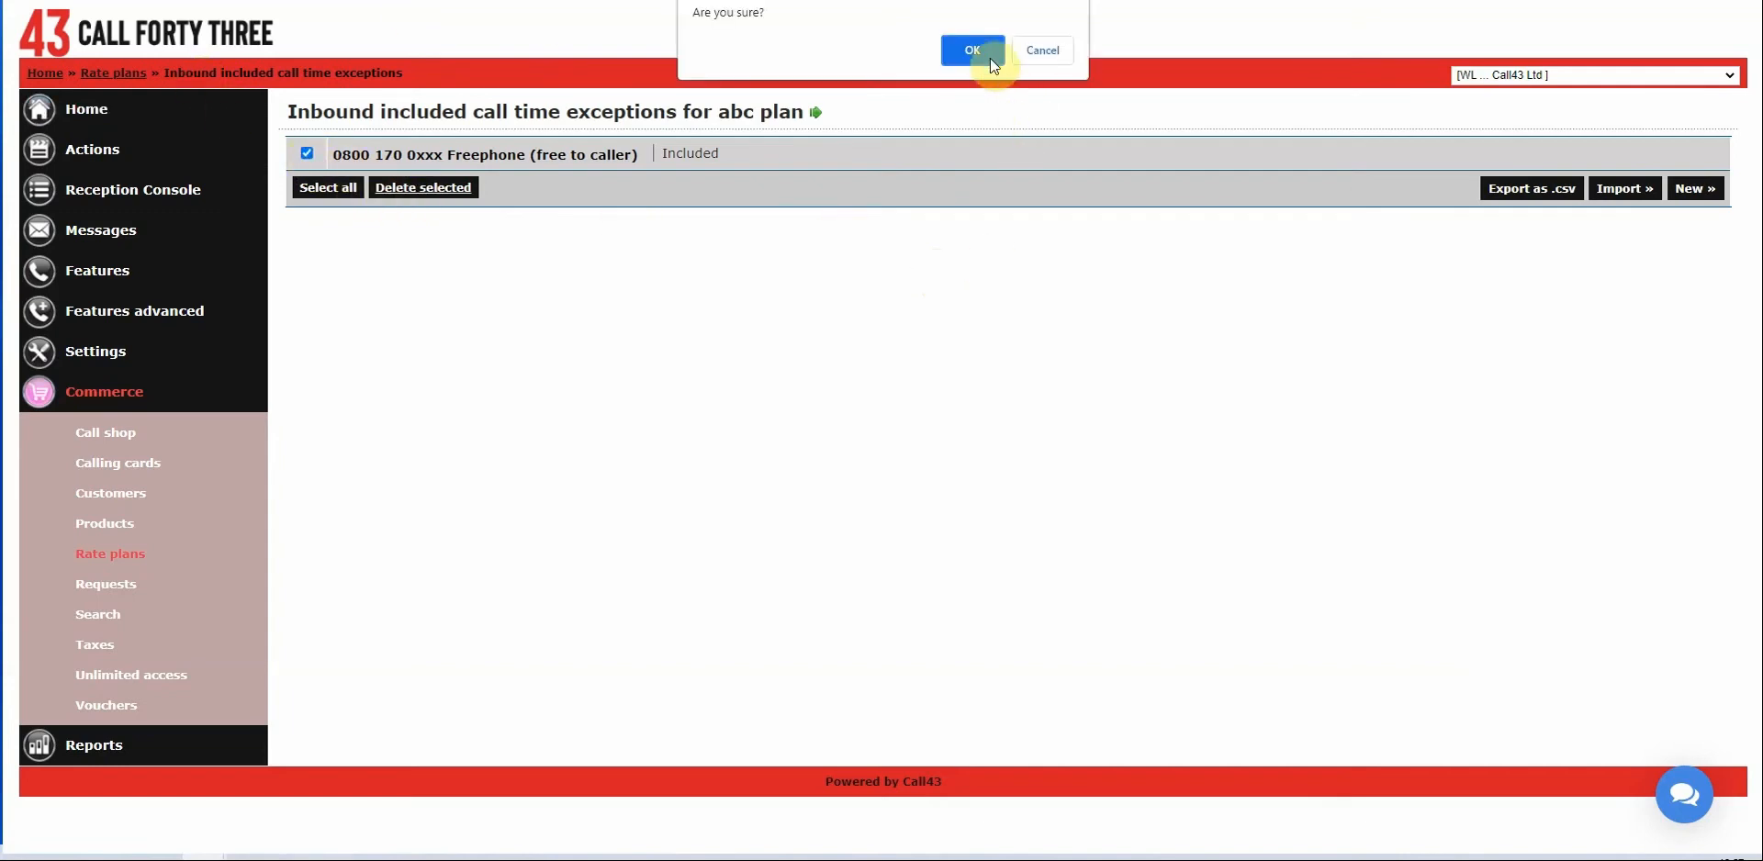
{"action": "left_click", "coordinate": [983, 48]}
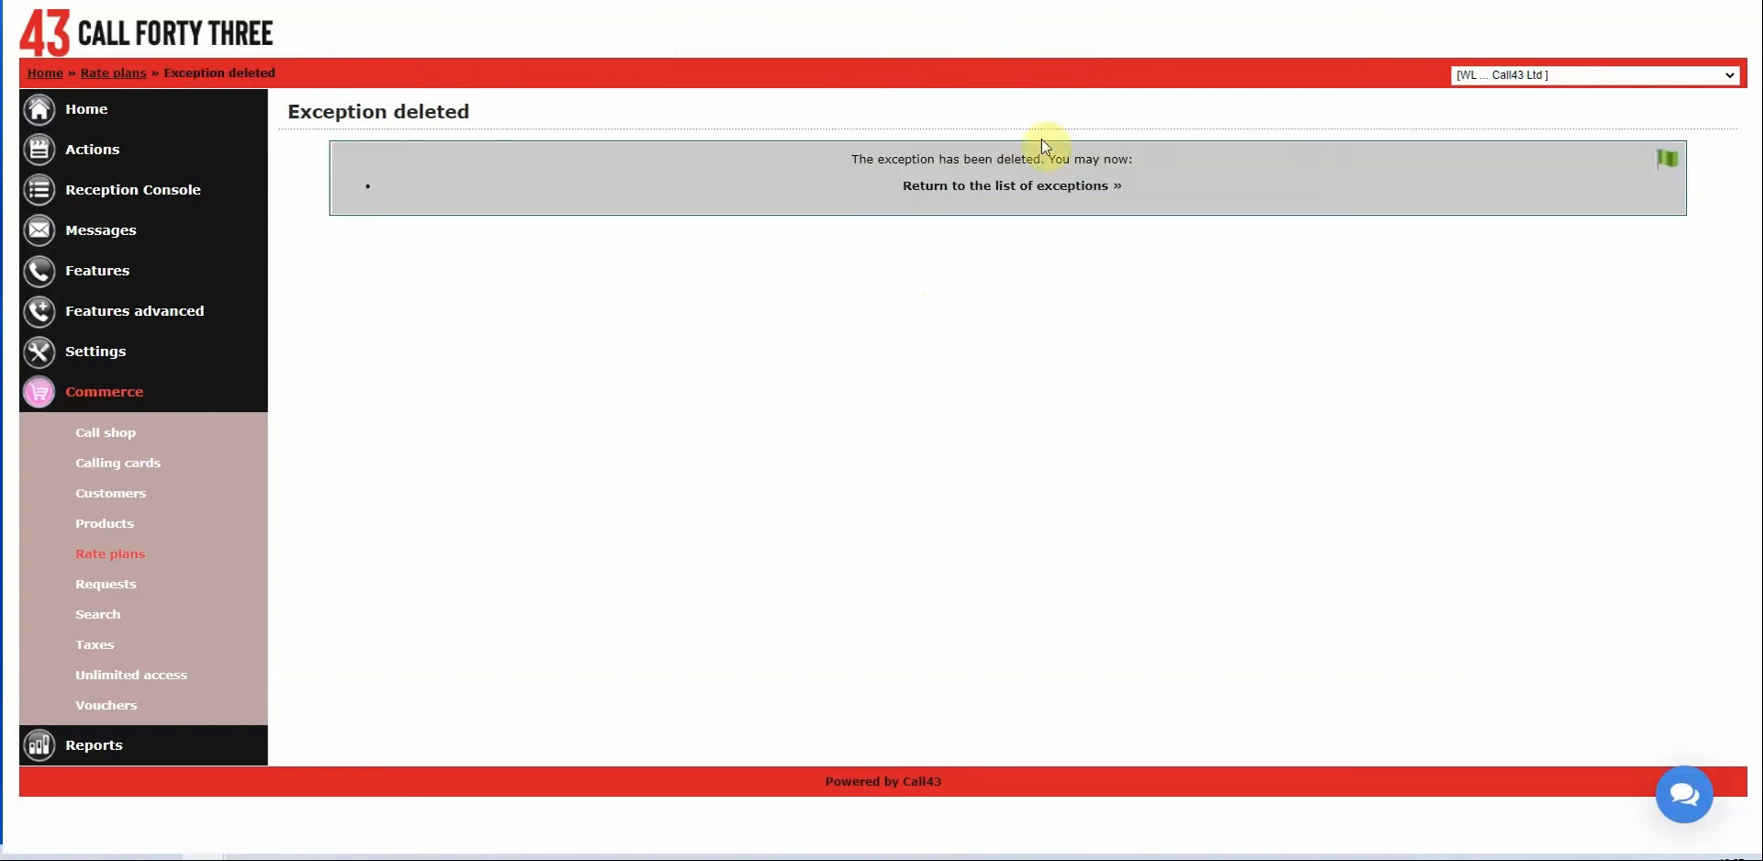
{"action": "left_click", "coordinate": [1044, 187]}
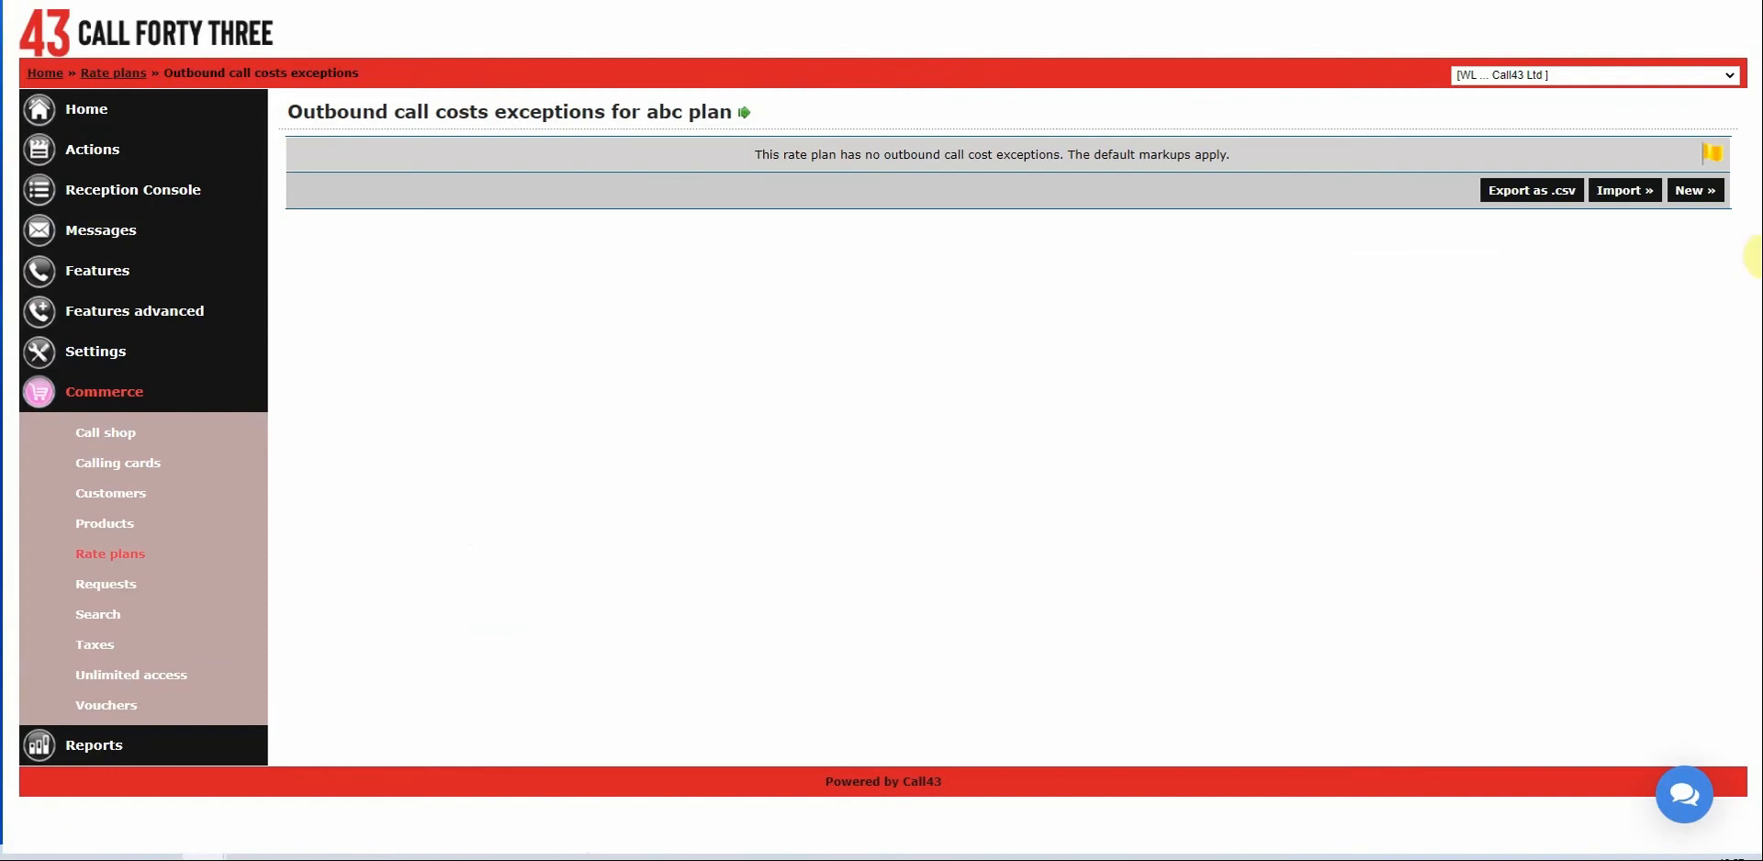
Start a new outbound cost exception and browse the outbound group list.
{"action": "left_click", "coordinate": [1695, 194]}
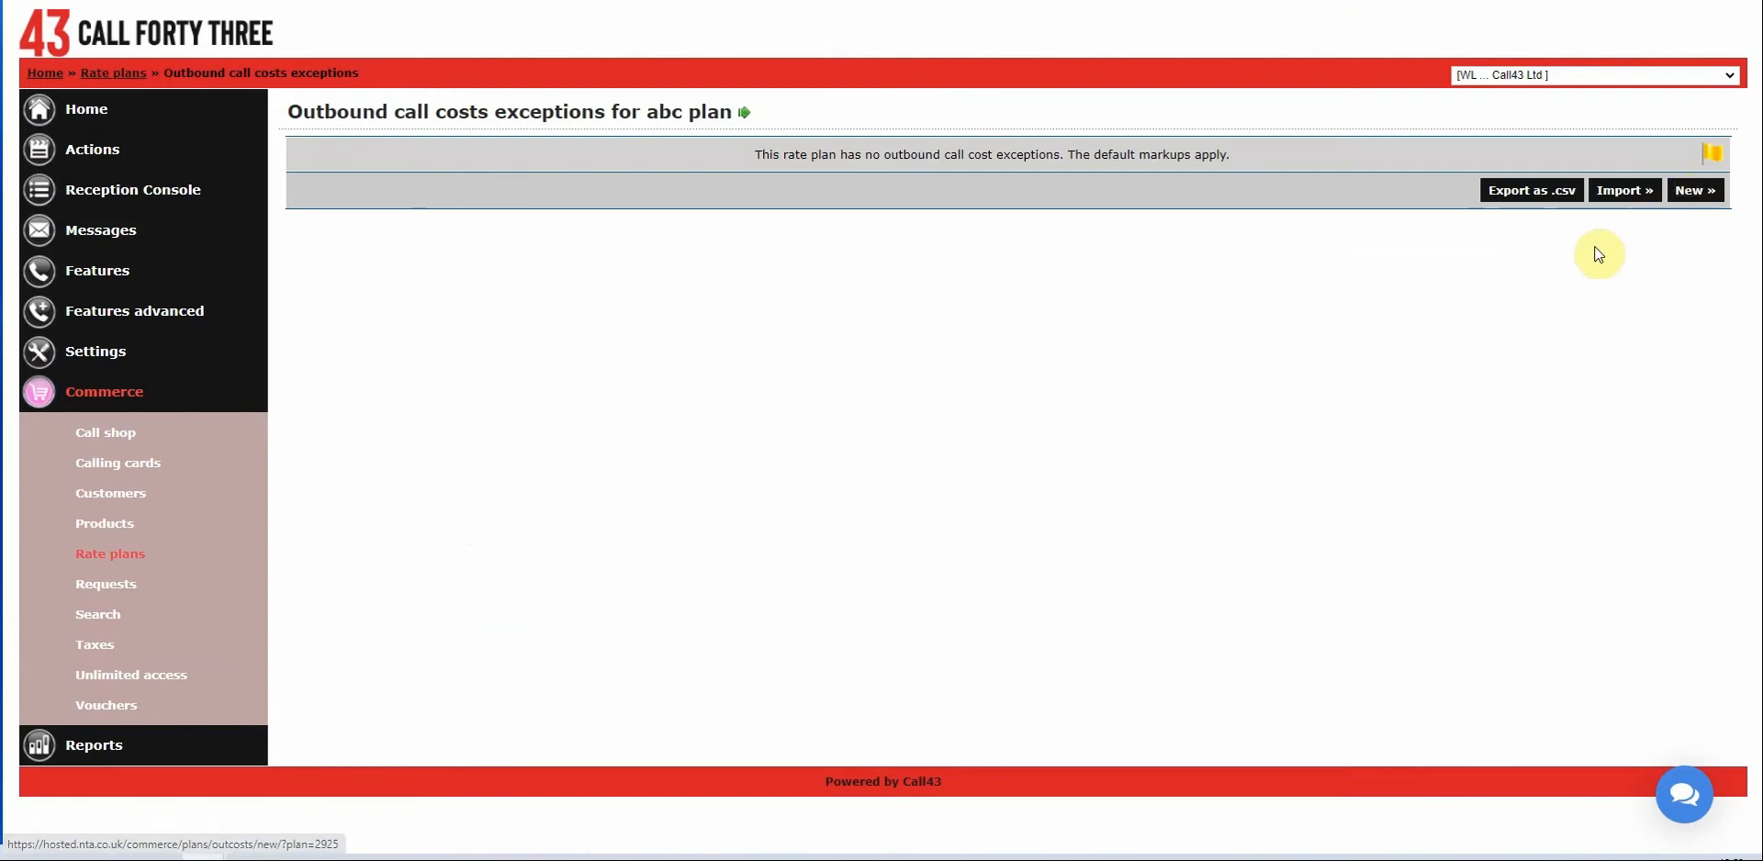
{"action": "left_click", "coordinate": [1016, 181]}
{"action": "left_click", "coordinate": [1016, 198]}
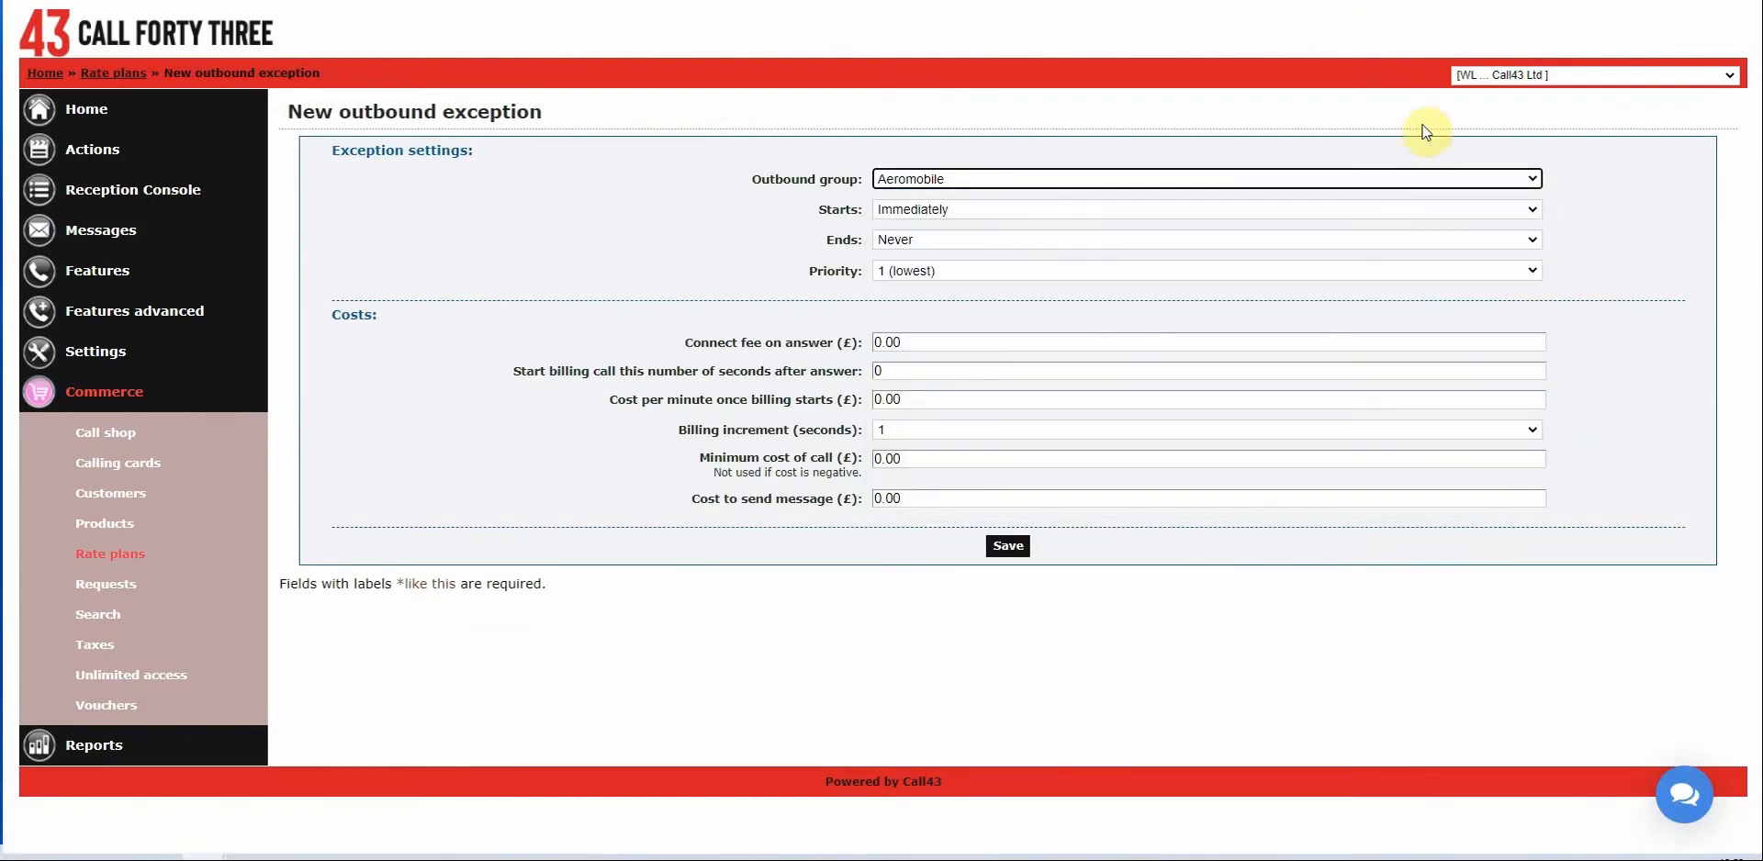
{"action": "left_click", "coordinate": [1532, 178]}
{"action": "left_click_drag", "start_coordinate": [1534, 215], "coordinate": [1516, 484]}
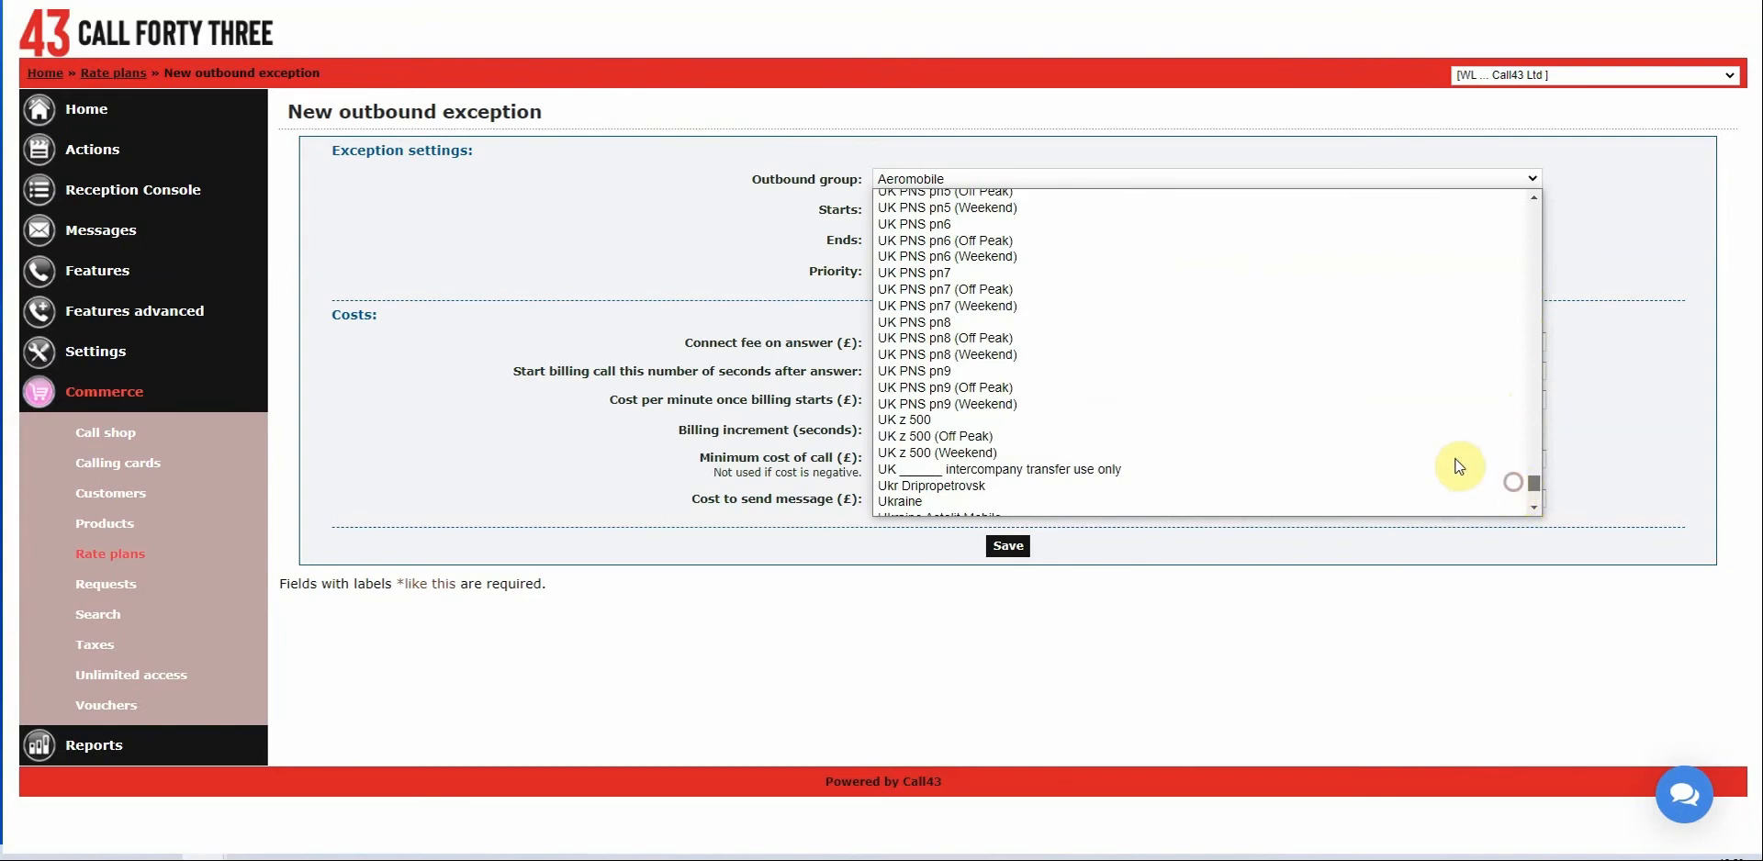
{"action": "left_click", "coordinate": [1643, 188]}
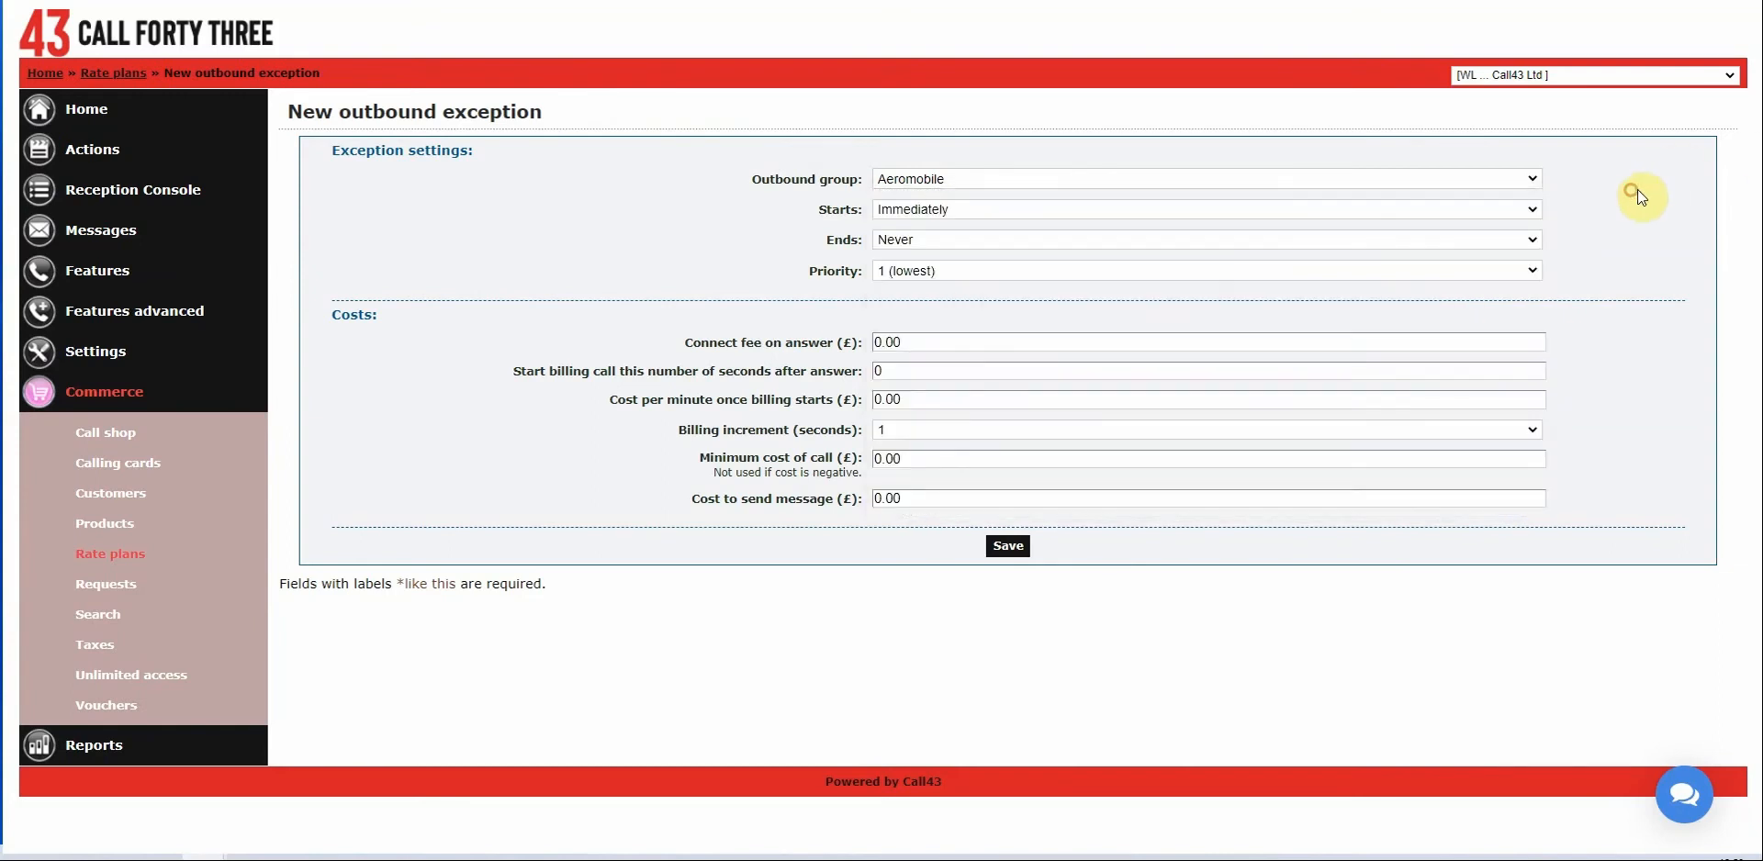
{"action": "left_click", "coordinate": [1030, 181]}
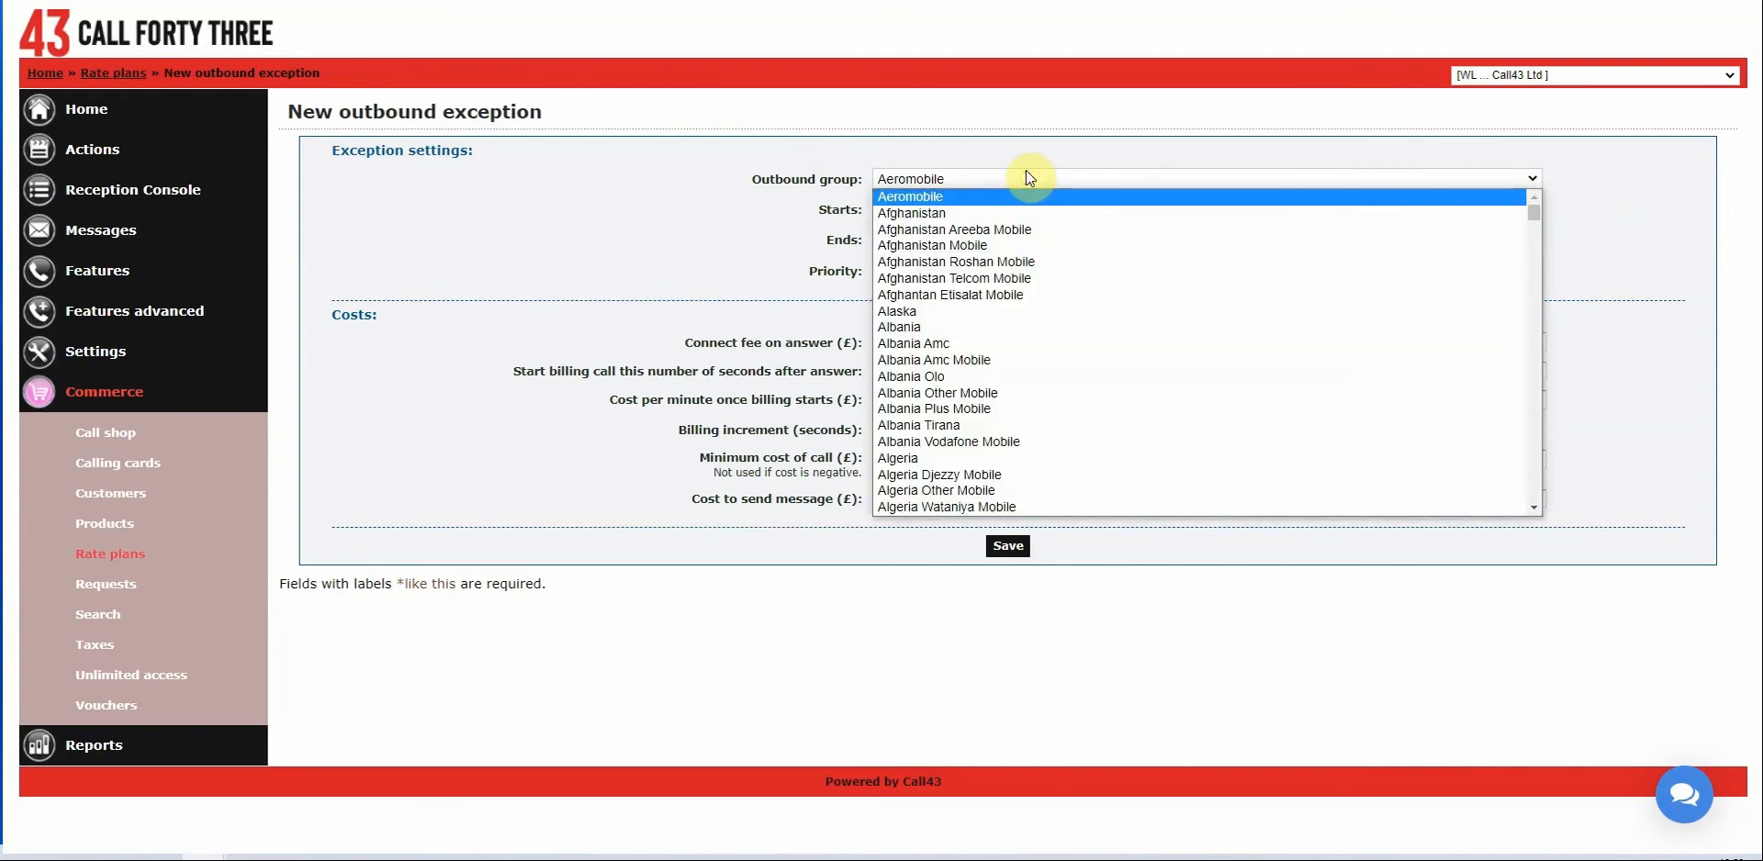
Filter the outbound groups by 'uk' and select UK National (01/02).
{"action": "type", "text": "uk"}
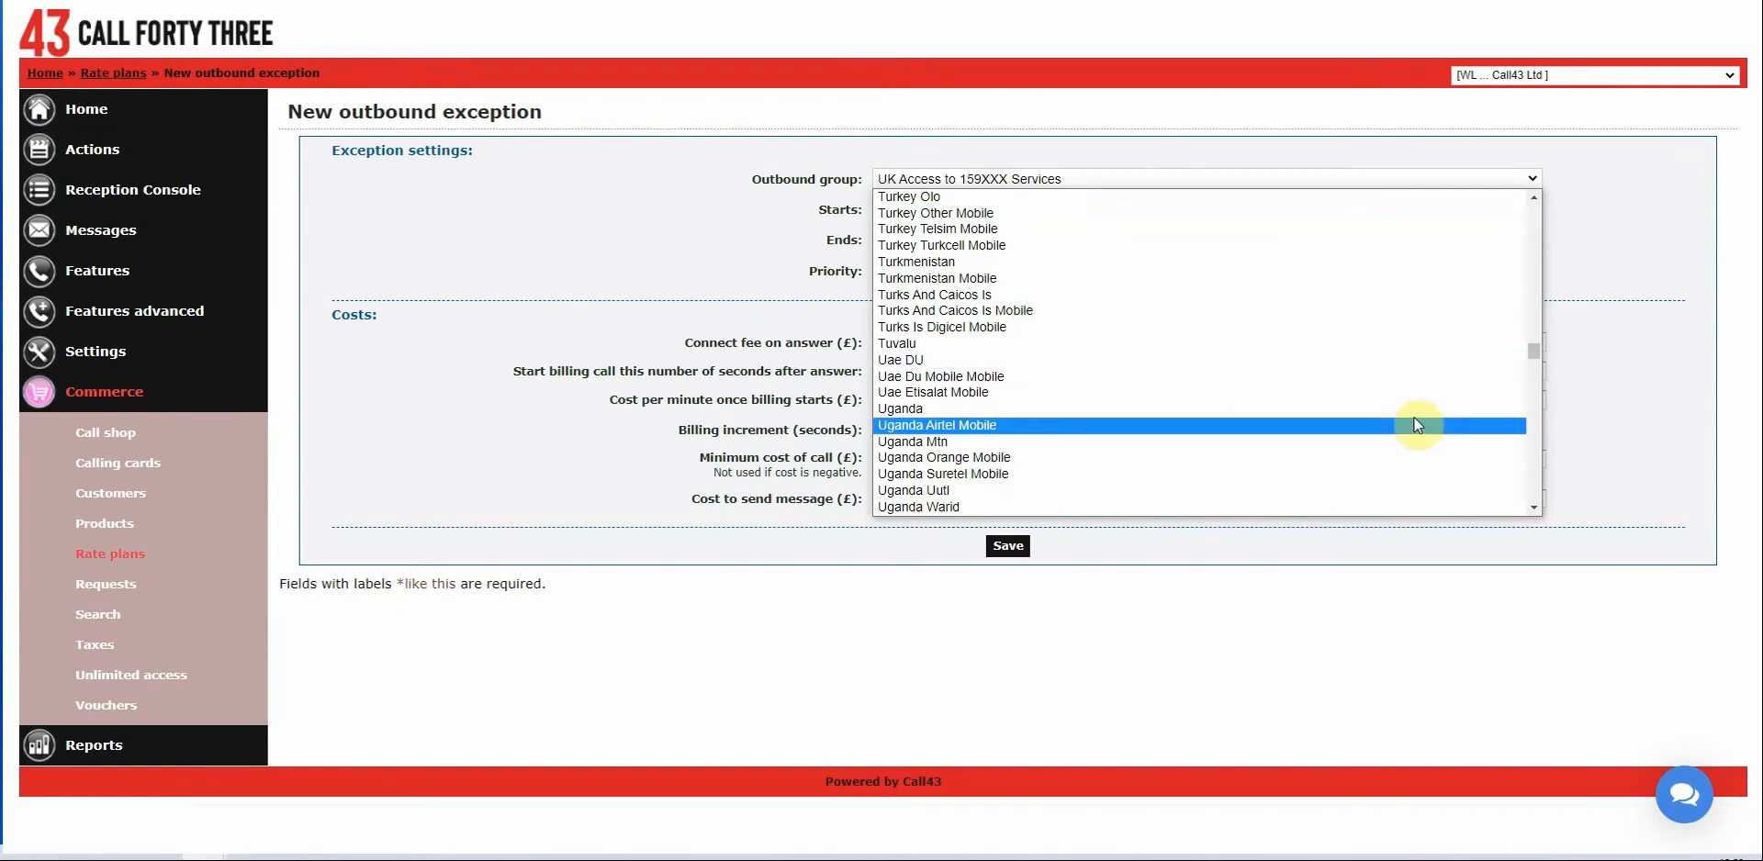
{"action": "left_click", "coordinate": [1533, 511]}
{"action": "left_click", "coordinate": [1533, 511]}
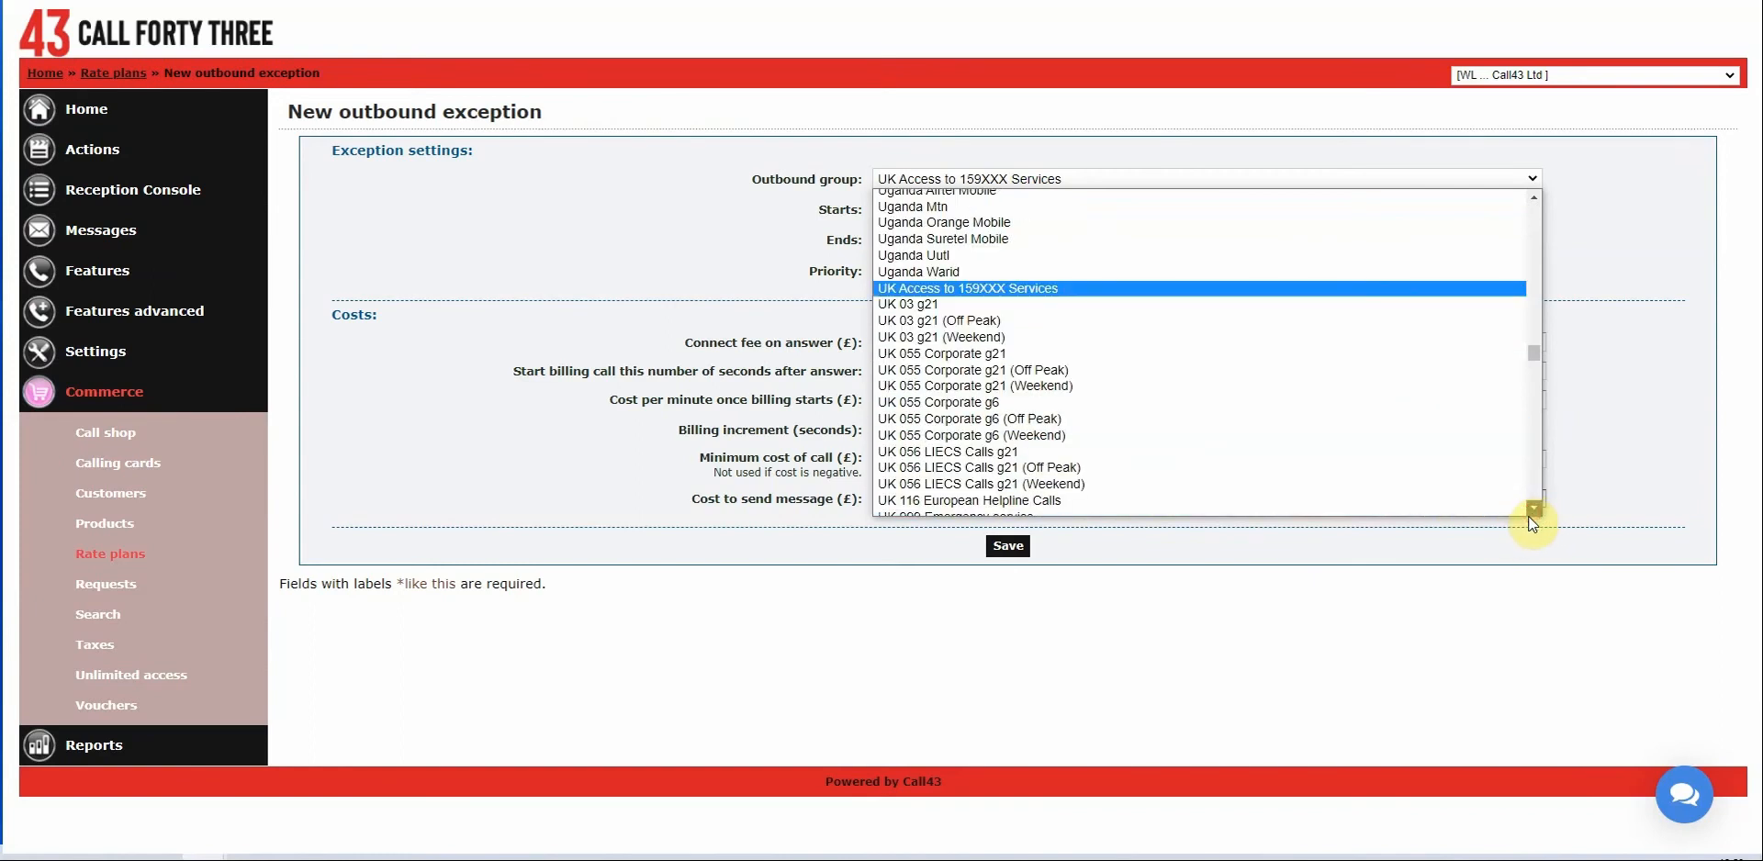
{"action": "left_click", "coordinate": [1529, 512]}
{"action": "left_click", "coordinate": [1533, 511]}
{"action": "left_click", "coordinate": [1534, 511]}
{"action": "left_click", "coordinate": [1535, 511]}
{"action": "left_click", "coordinate": [1535, 511]}
{"action": "left_click", "coordinate": [1535, 510]}
{"action": "left_click", "coordinate": [1535, 509]}
{"action": "left_click", "coordinate": [1535, 510]}
{"action": "left_click", "coordinate": [1535, 510]}
{"action": "left_click", "coordinate": [1535, 509]}
{"action": "left_click", "coordinate": [1534, 510]}
{"action": "left_click", "coordinate": [1535, 510]}
{"action": "left_click", "coordinate": [1535, 509]}
{"action": "left_click", "coordinate": [1535, 509]}
{"action": "left_click", "coordinate": [1535, 509]}
{"action": "left_click", "coordinate": [1535, 510]}
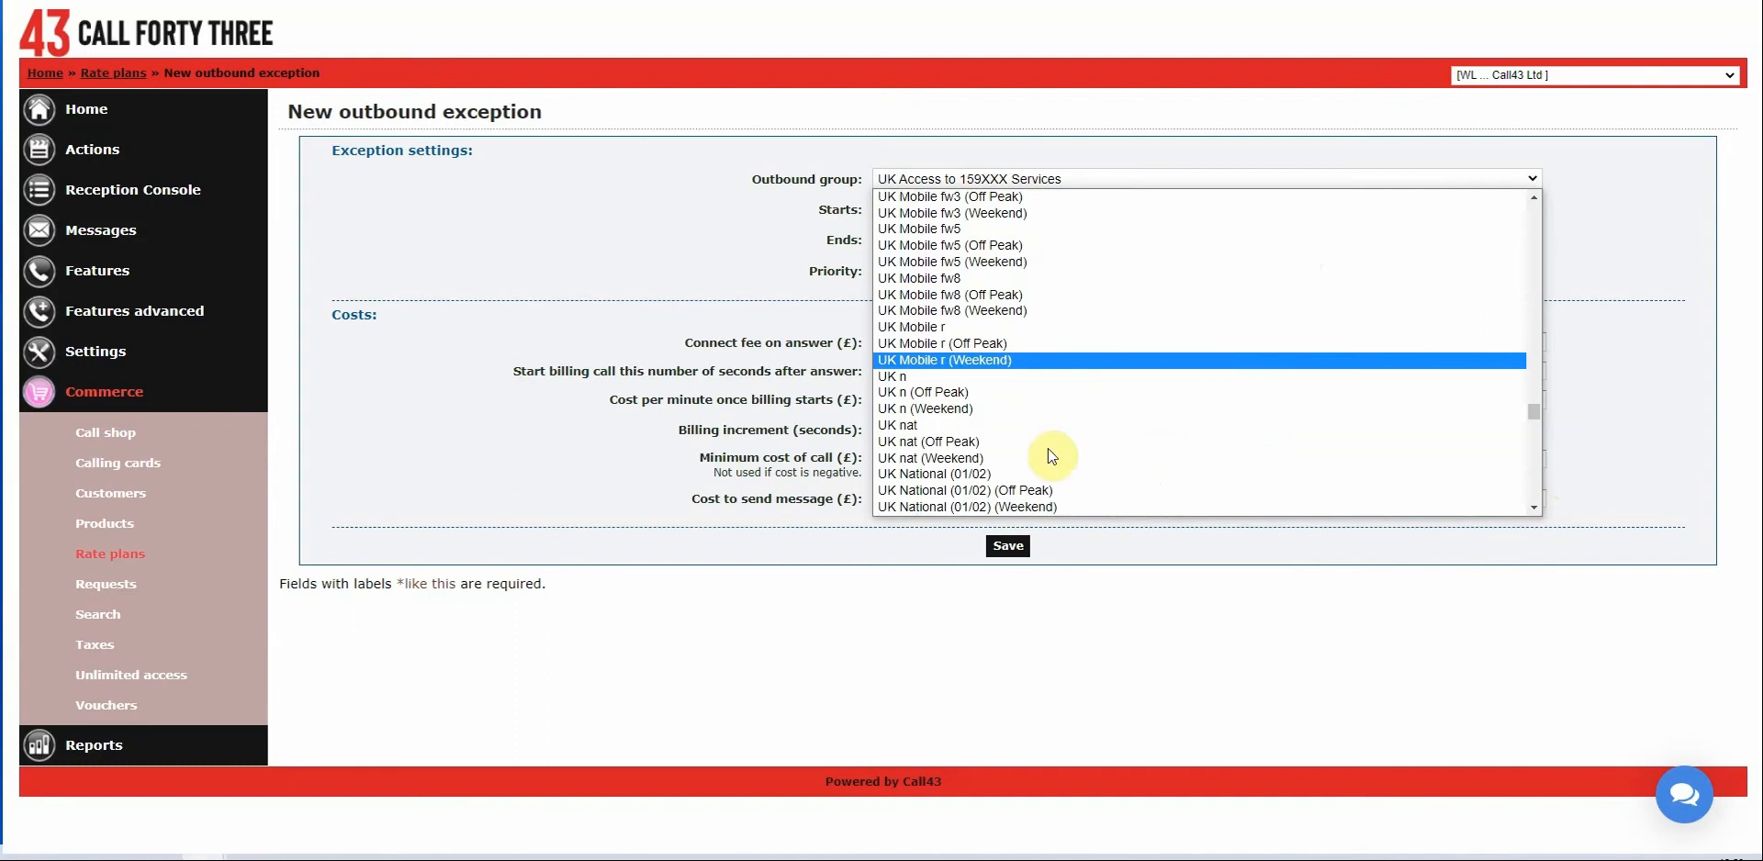
{"action": "left_click", "coordinate": [936, 475]}
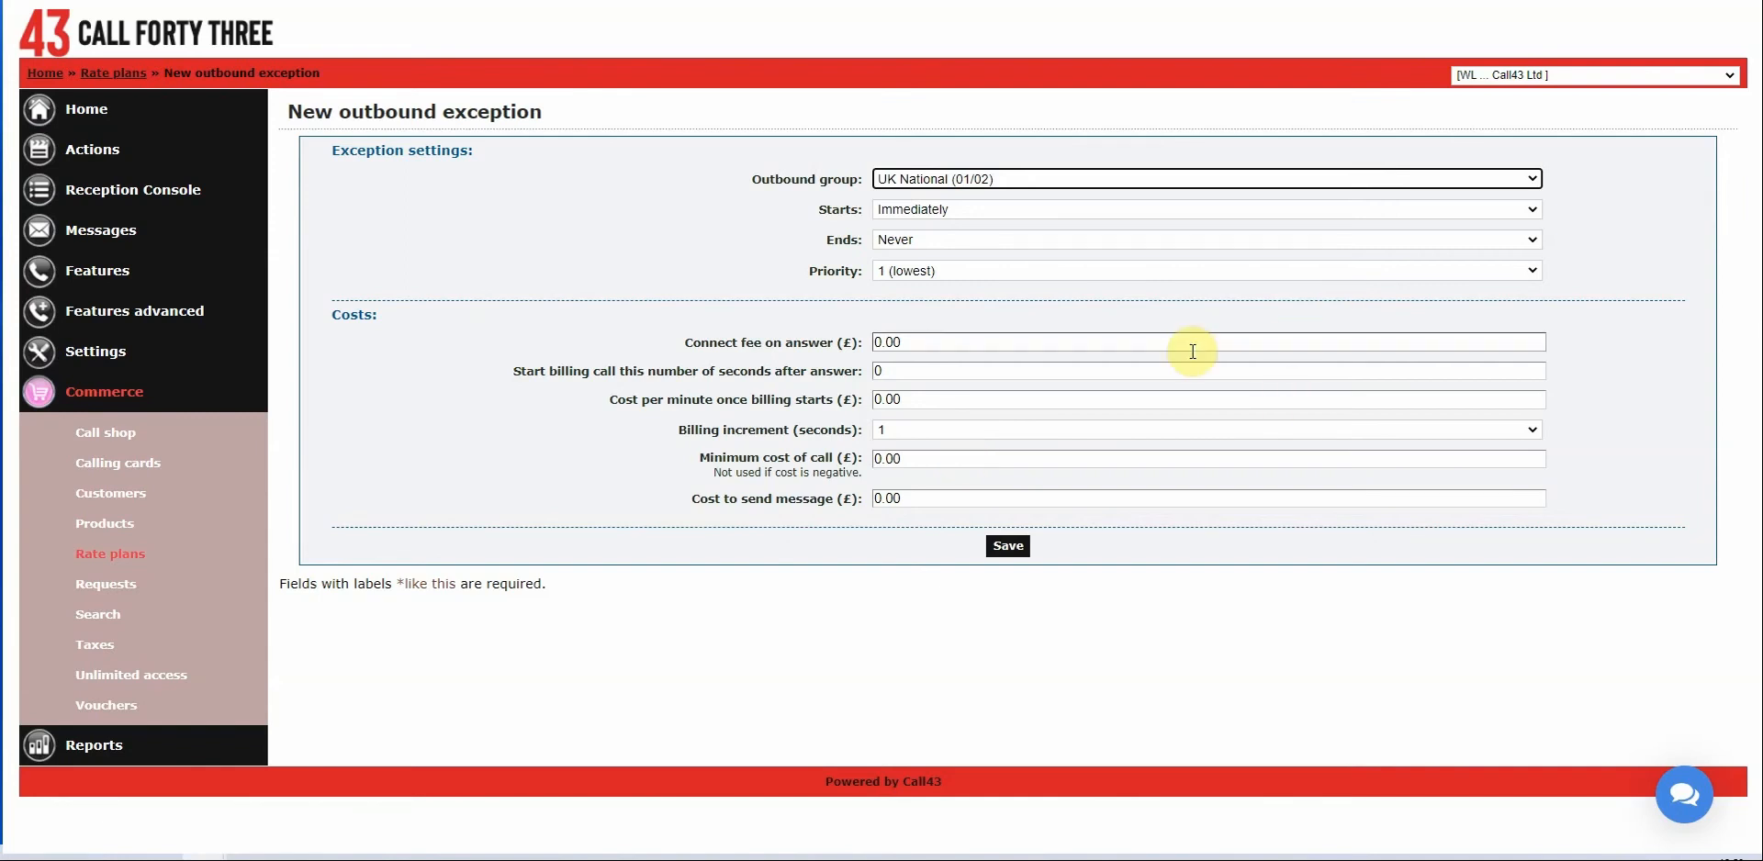
Enter 0.03 cost per minute and 0.10 cost per message, then save the exception.
{"action": "left_click", "coordinate": [970, 400]}
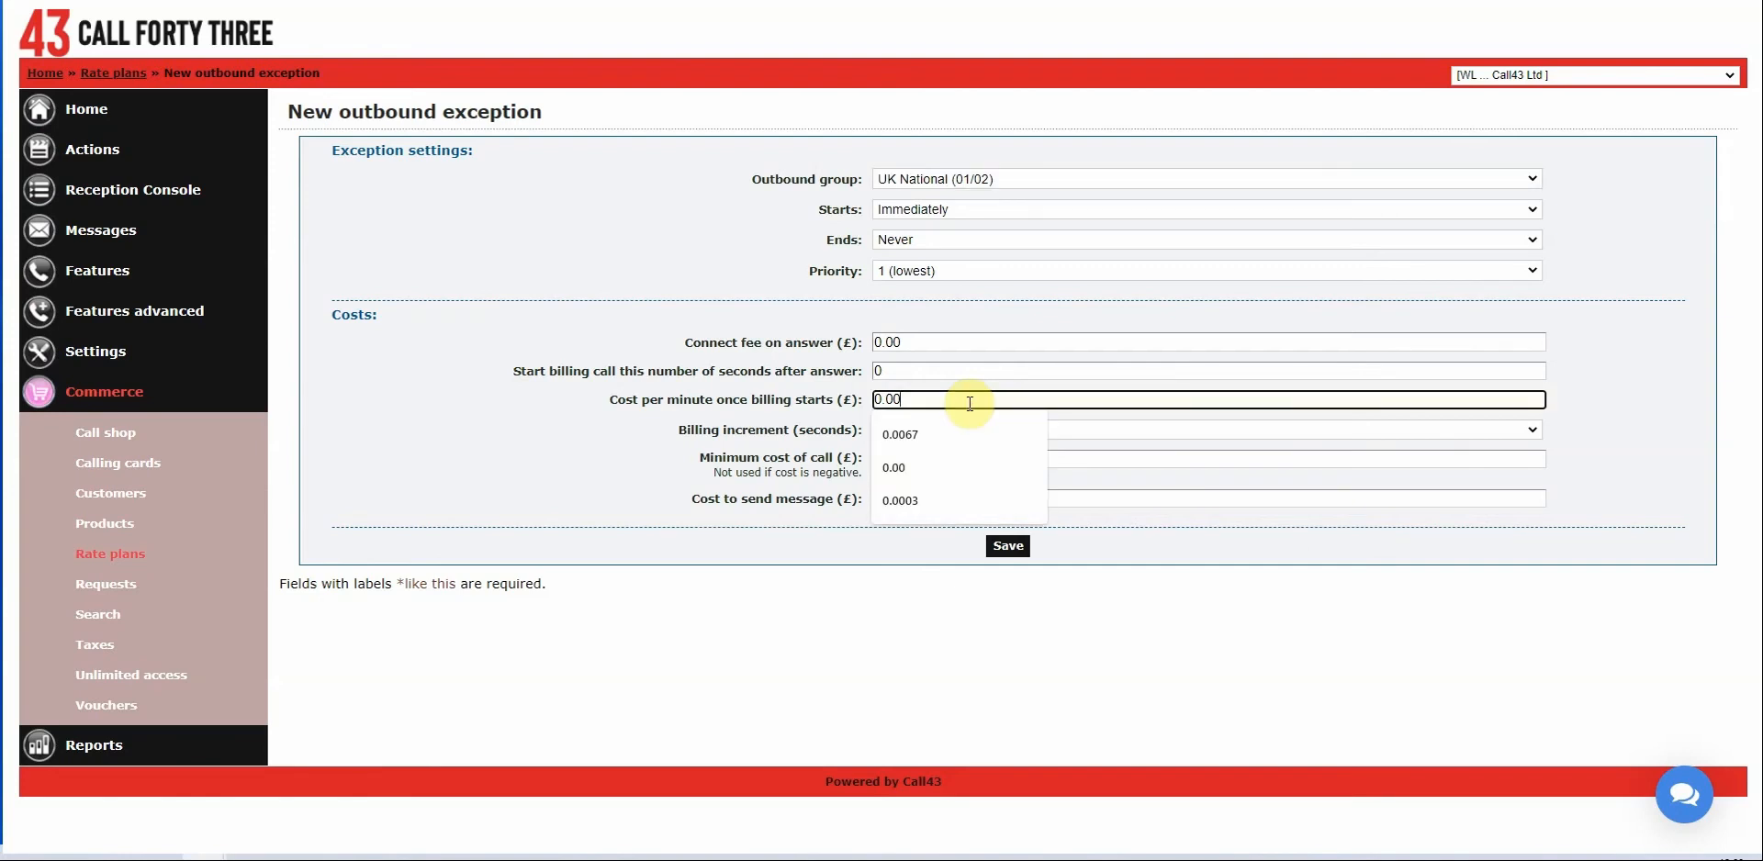
{"action": "key", "text": "BackSpace"}
{"action": "type", "text": "3"}
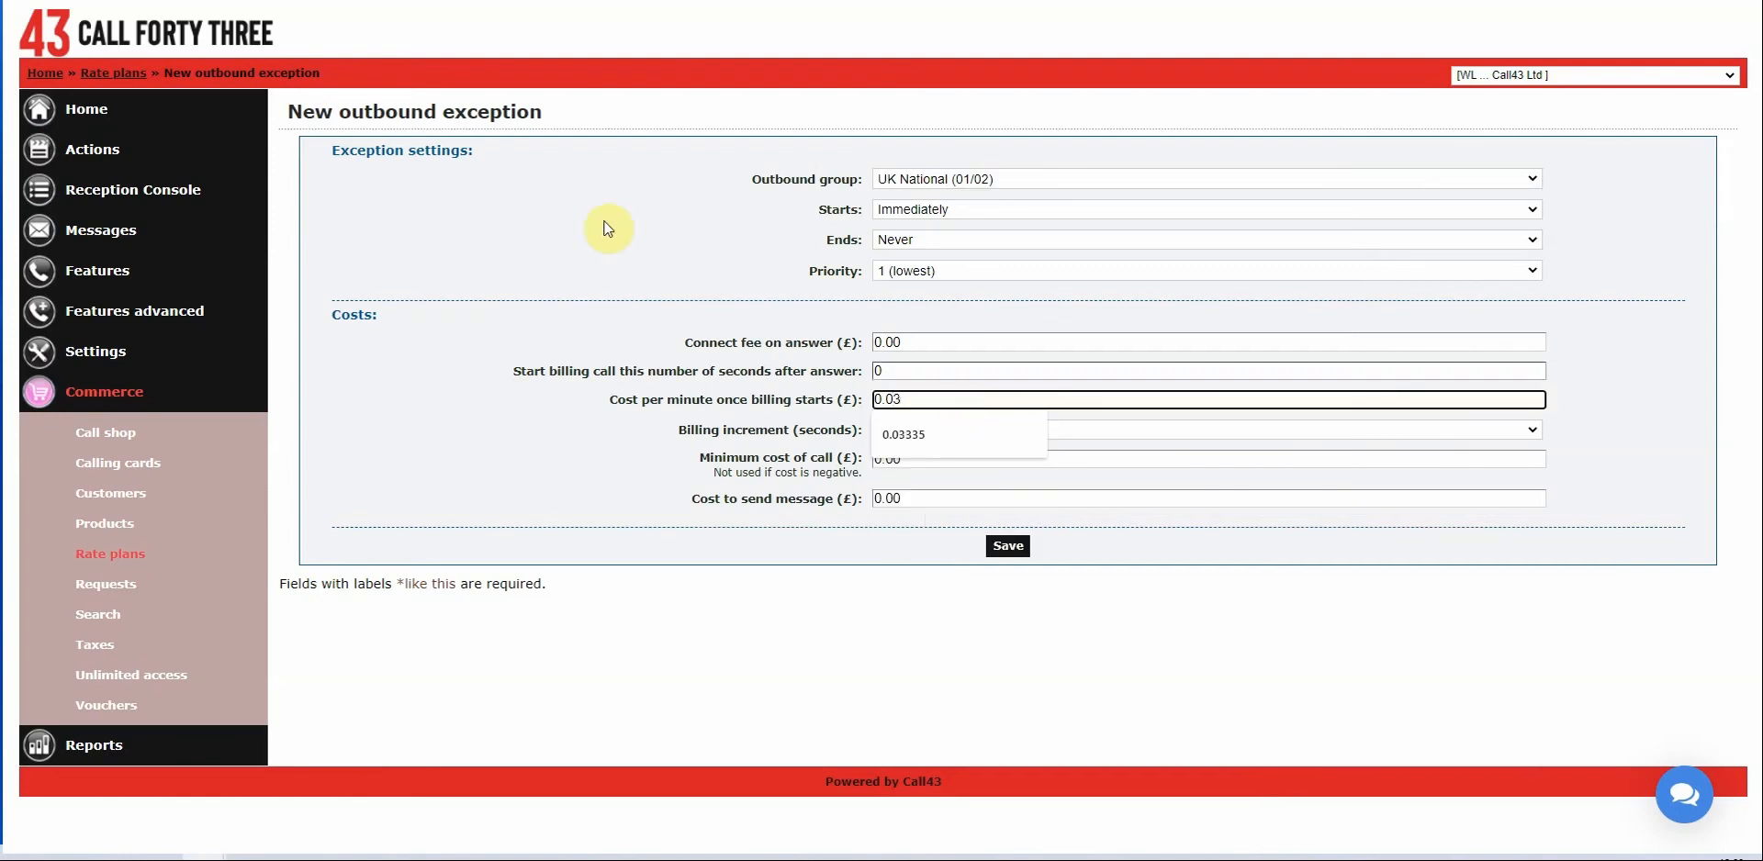
{"action": "left_click", "coordinate": [615, 473]}
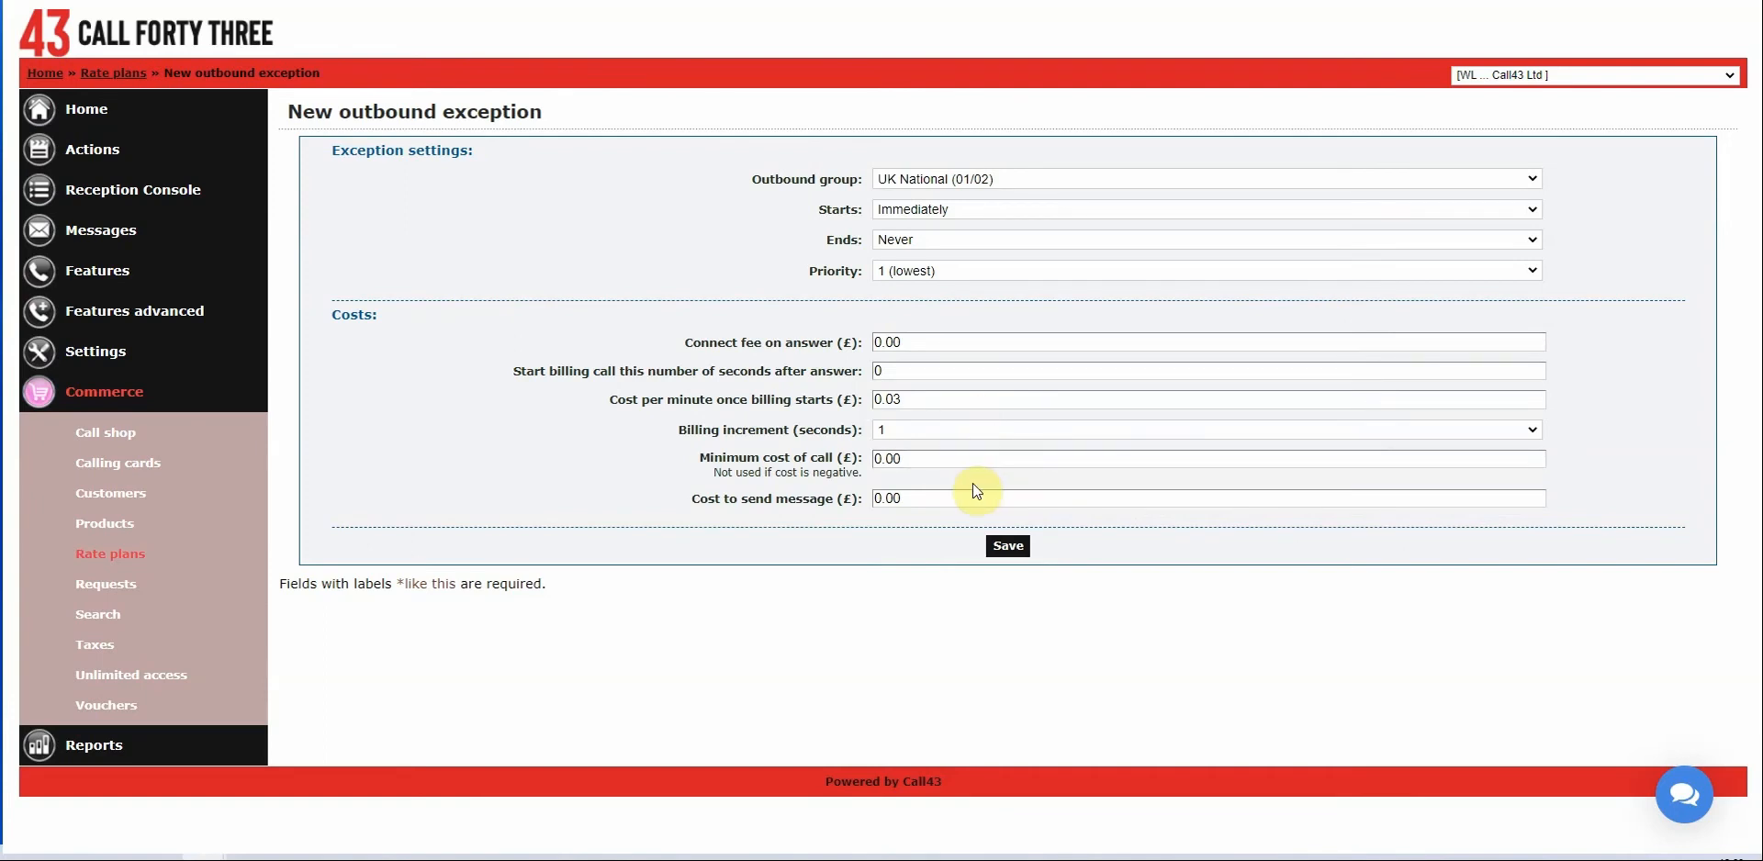
{"action": "left_click", "coordinate": [947, 499]}
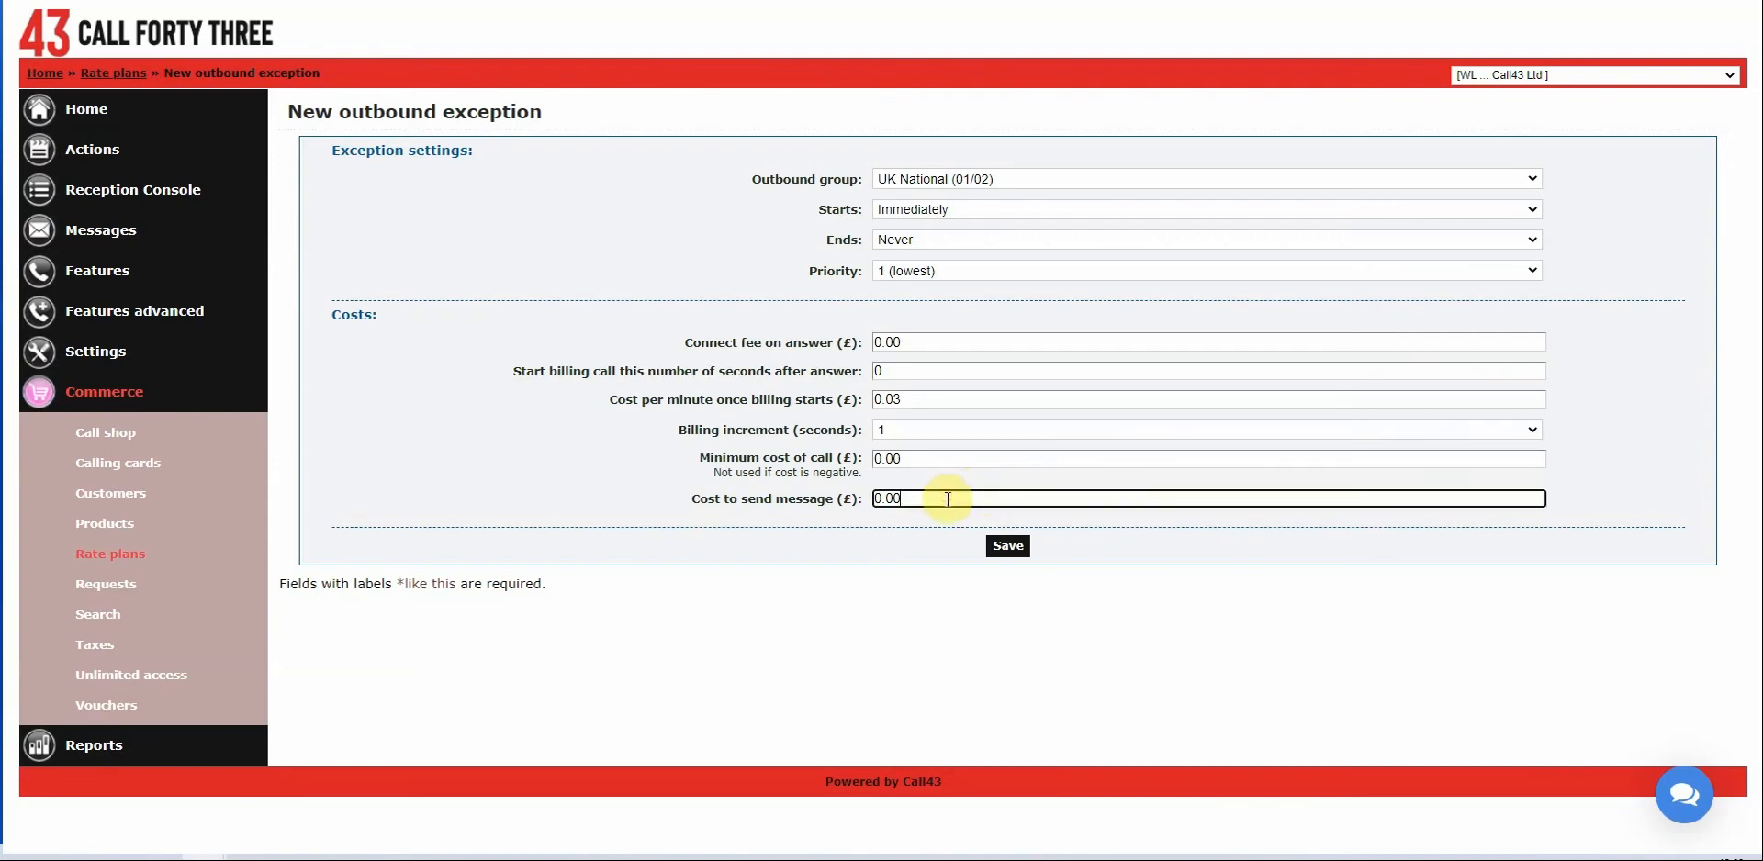
{"action": "key", "text": "BackSpace"}
{"action": "key", "text": "BackSpace"}
{"action": "type", "text": "10"}
{"action": "left_click", "coordinate": [584, 433]}
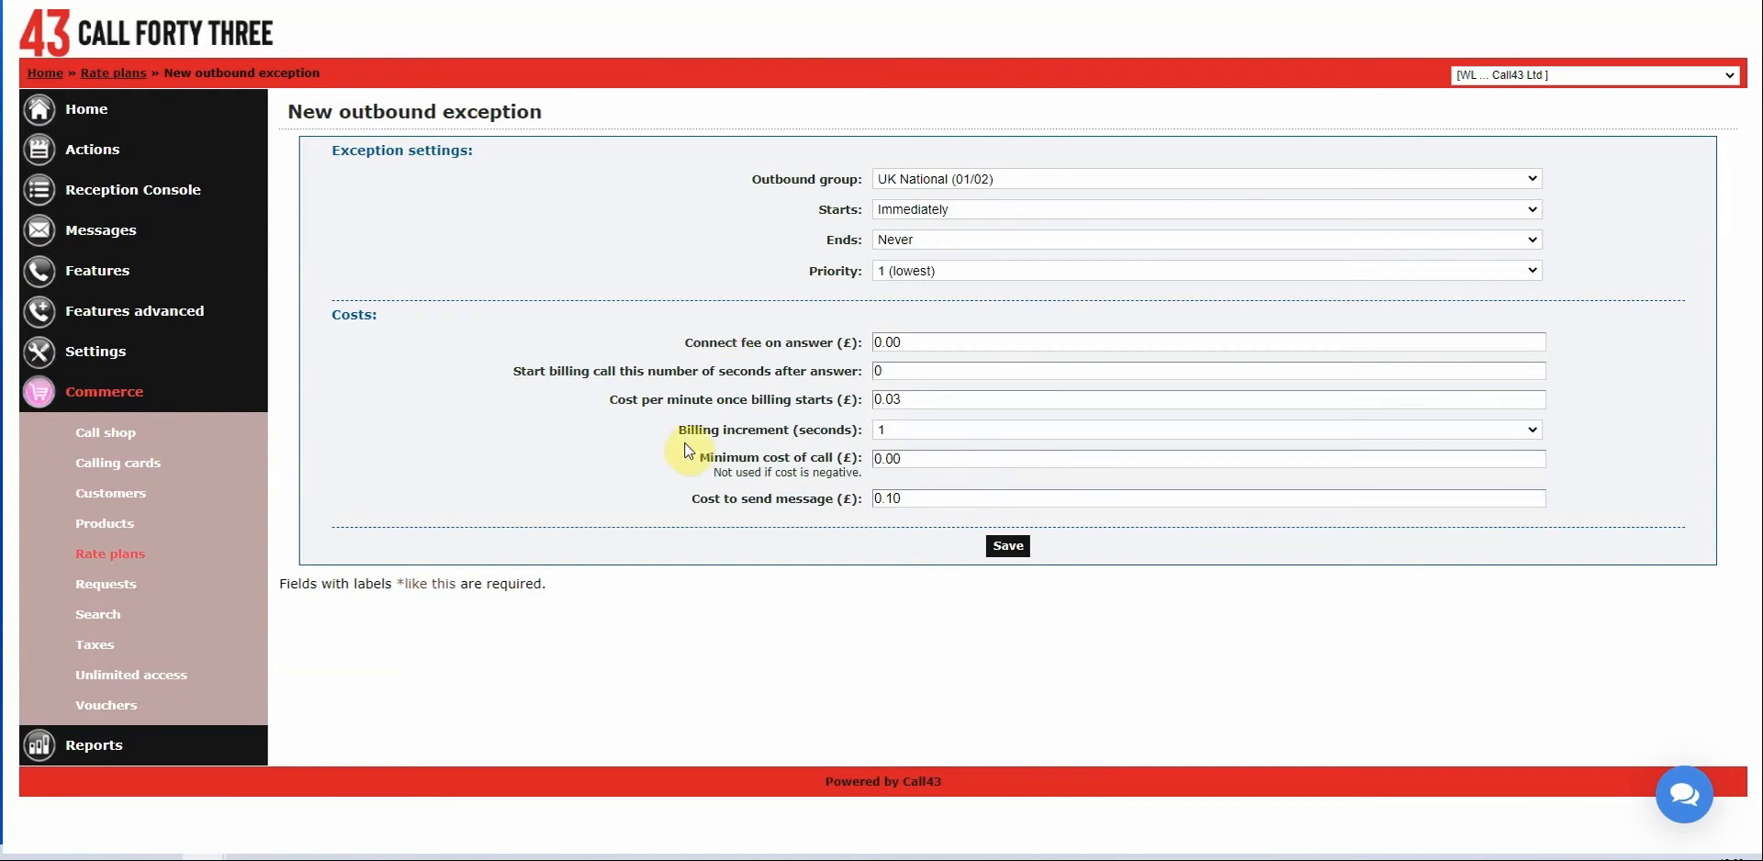
{"action": "left_click", "coordinate": [1006, 547]}
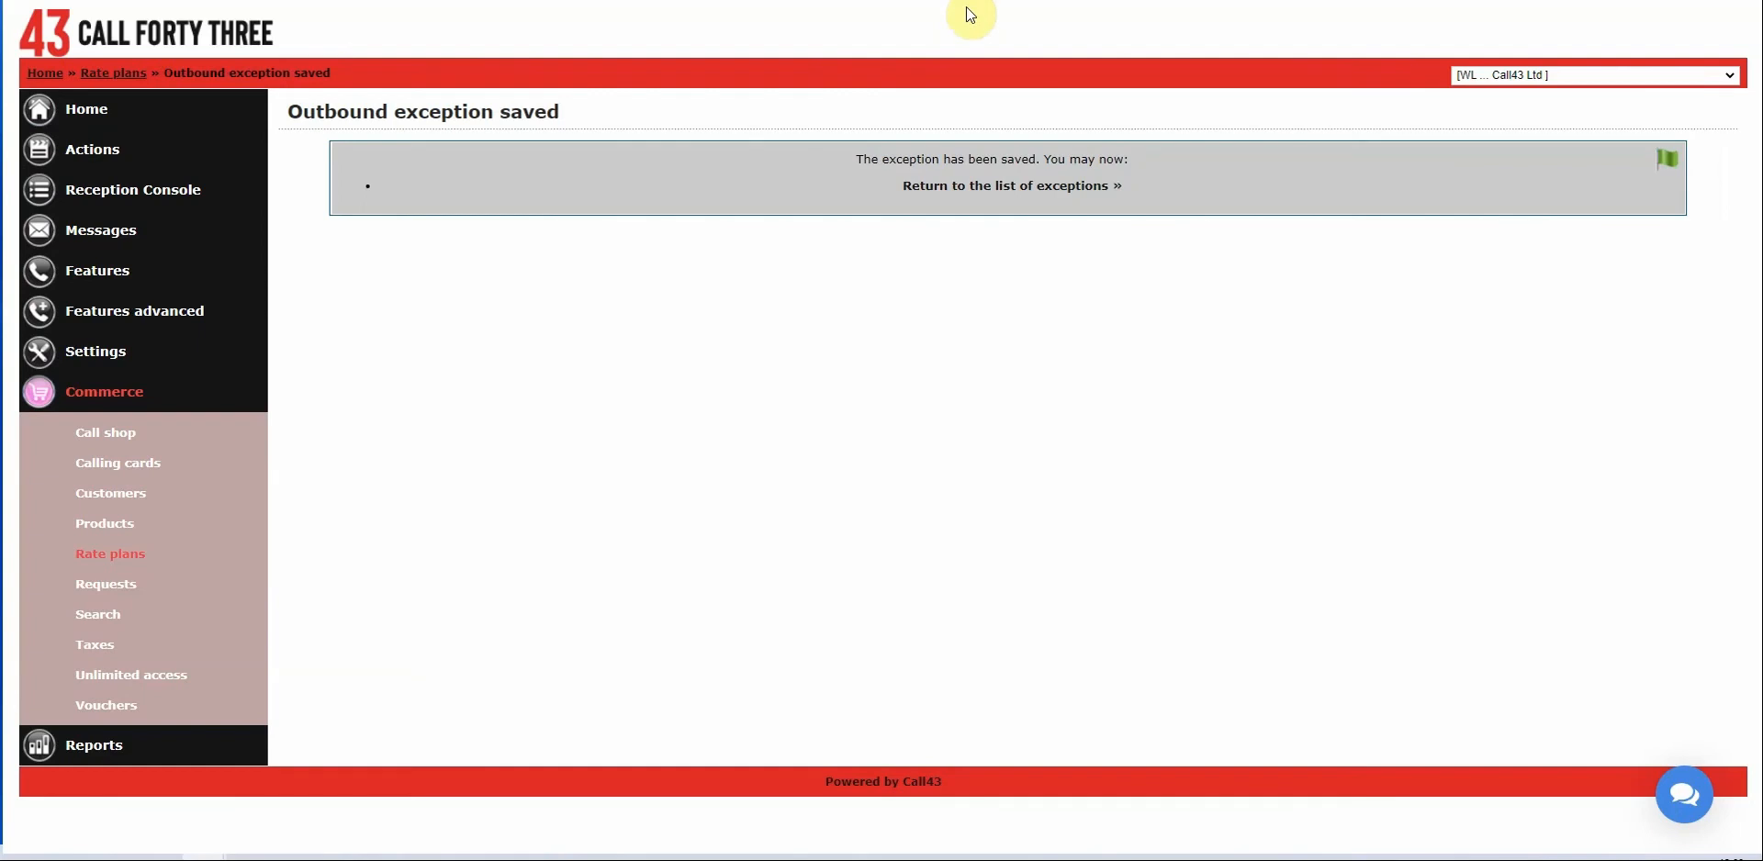
{"action": "key", "text": "alt+Left"}
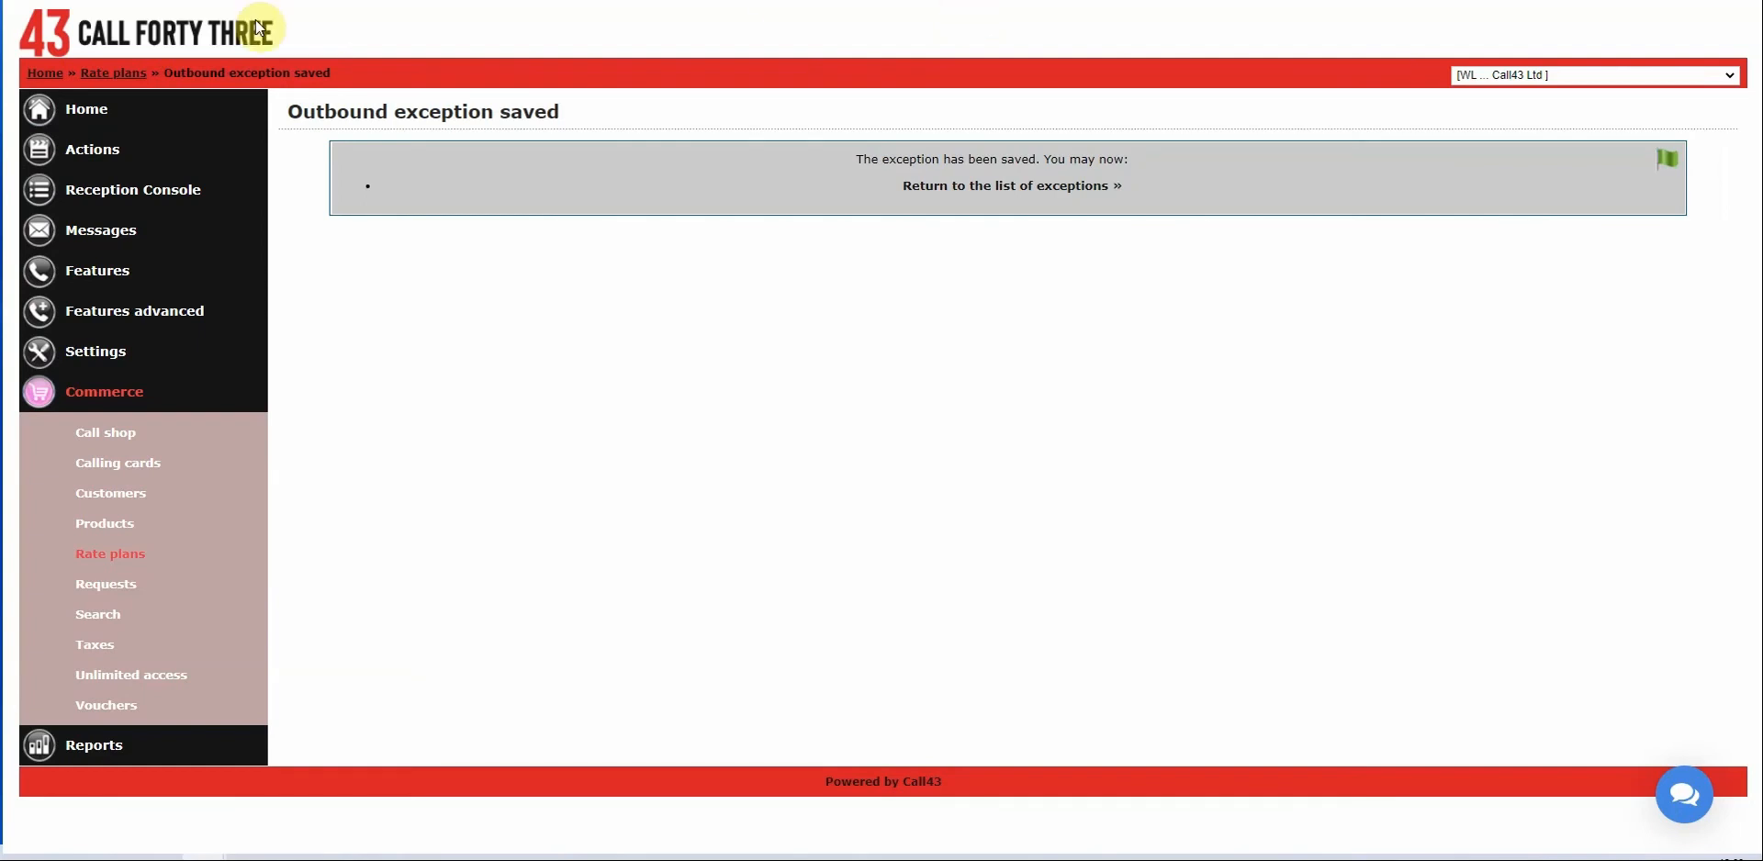
Save the same costs as a UK National (01/02) (Off Peak) exception.
{"action": "left_click", "coordinate": [986, 174]}
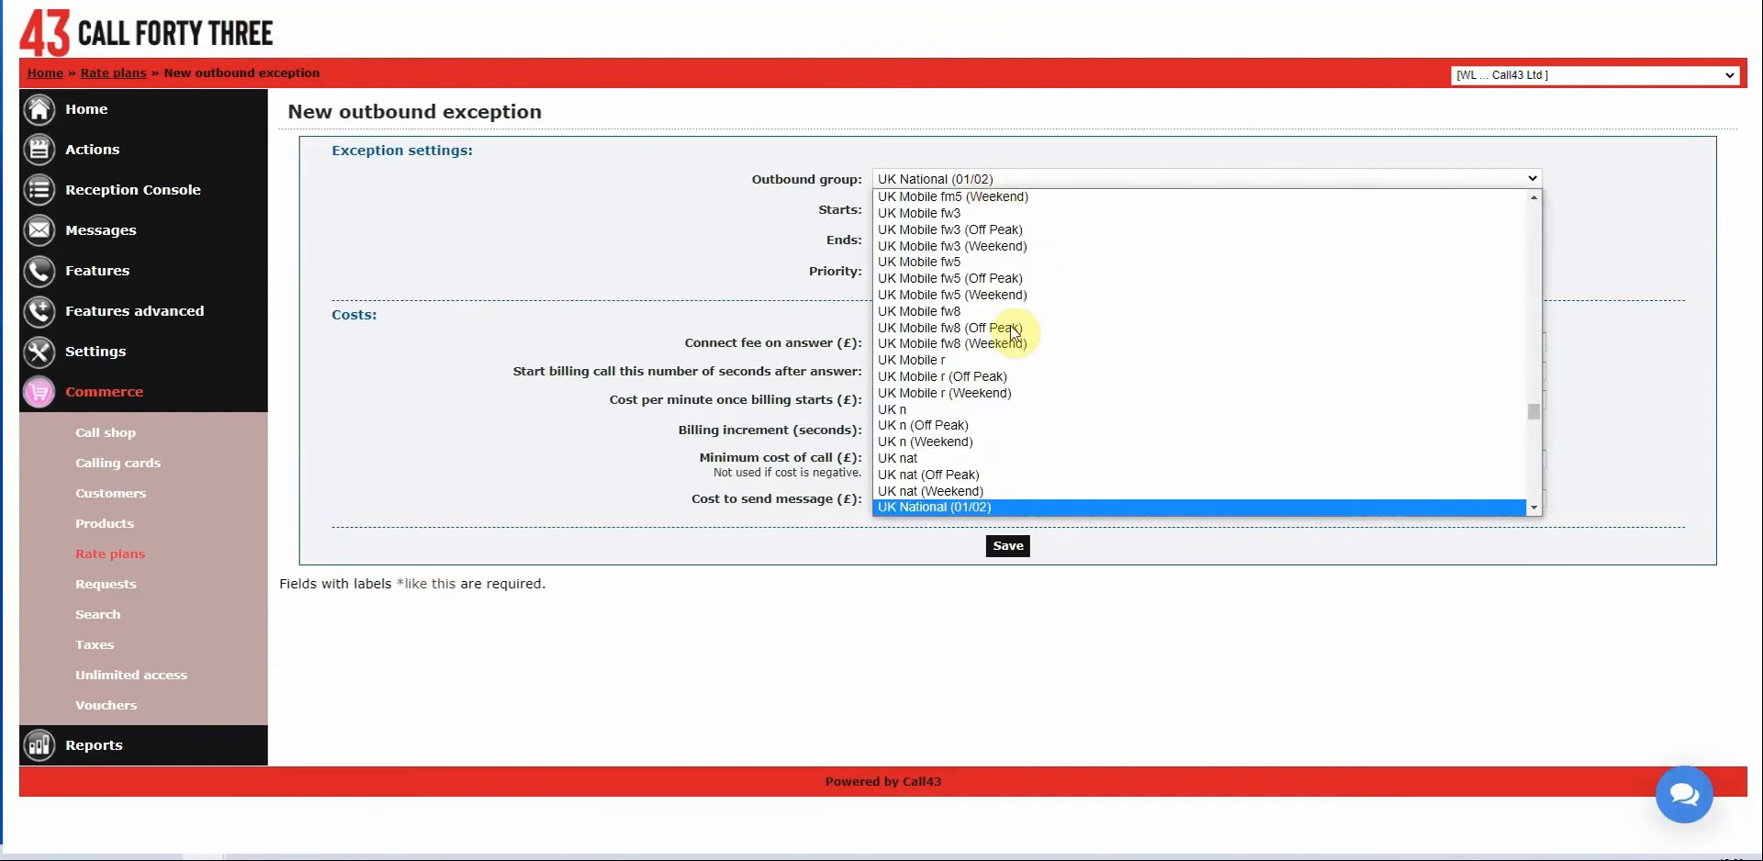
{"action": "scroll", "coordinate": [1012, 404], "scroll_direction": "up", "scroll_amount": 3}
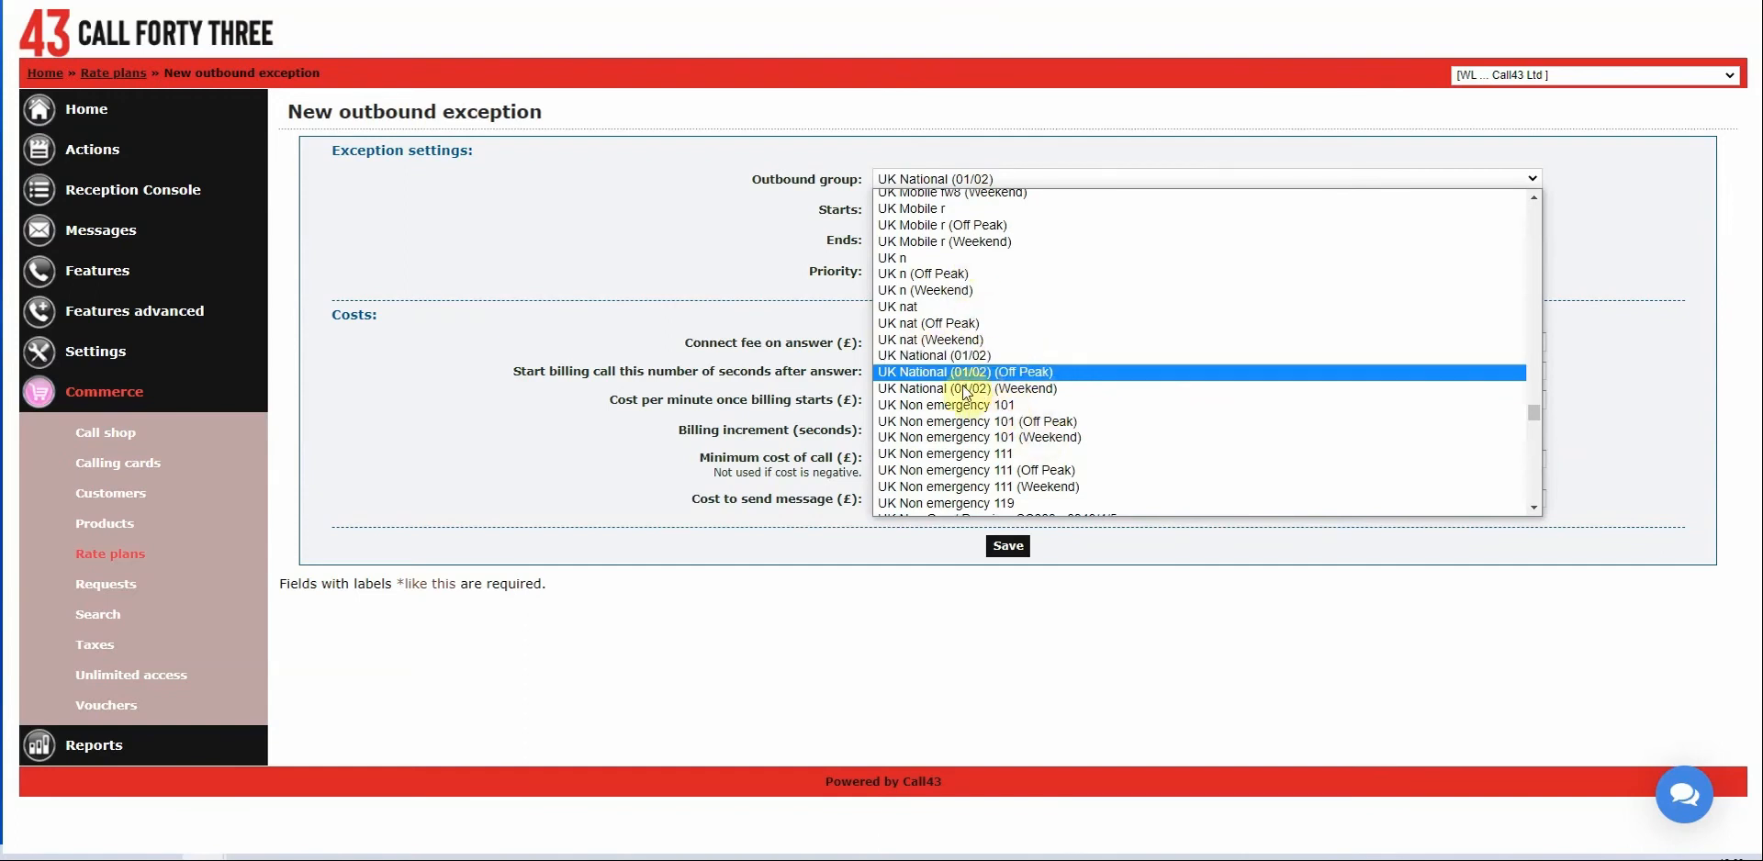
{"action": "left_click", "coordinate": [956, 372]}
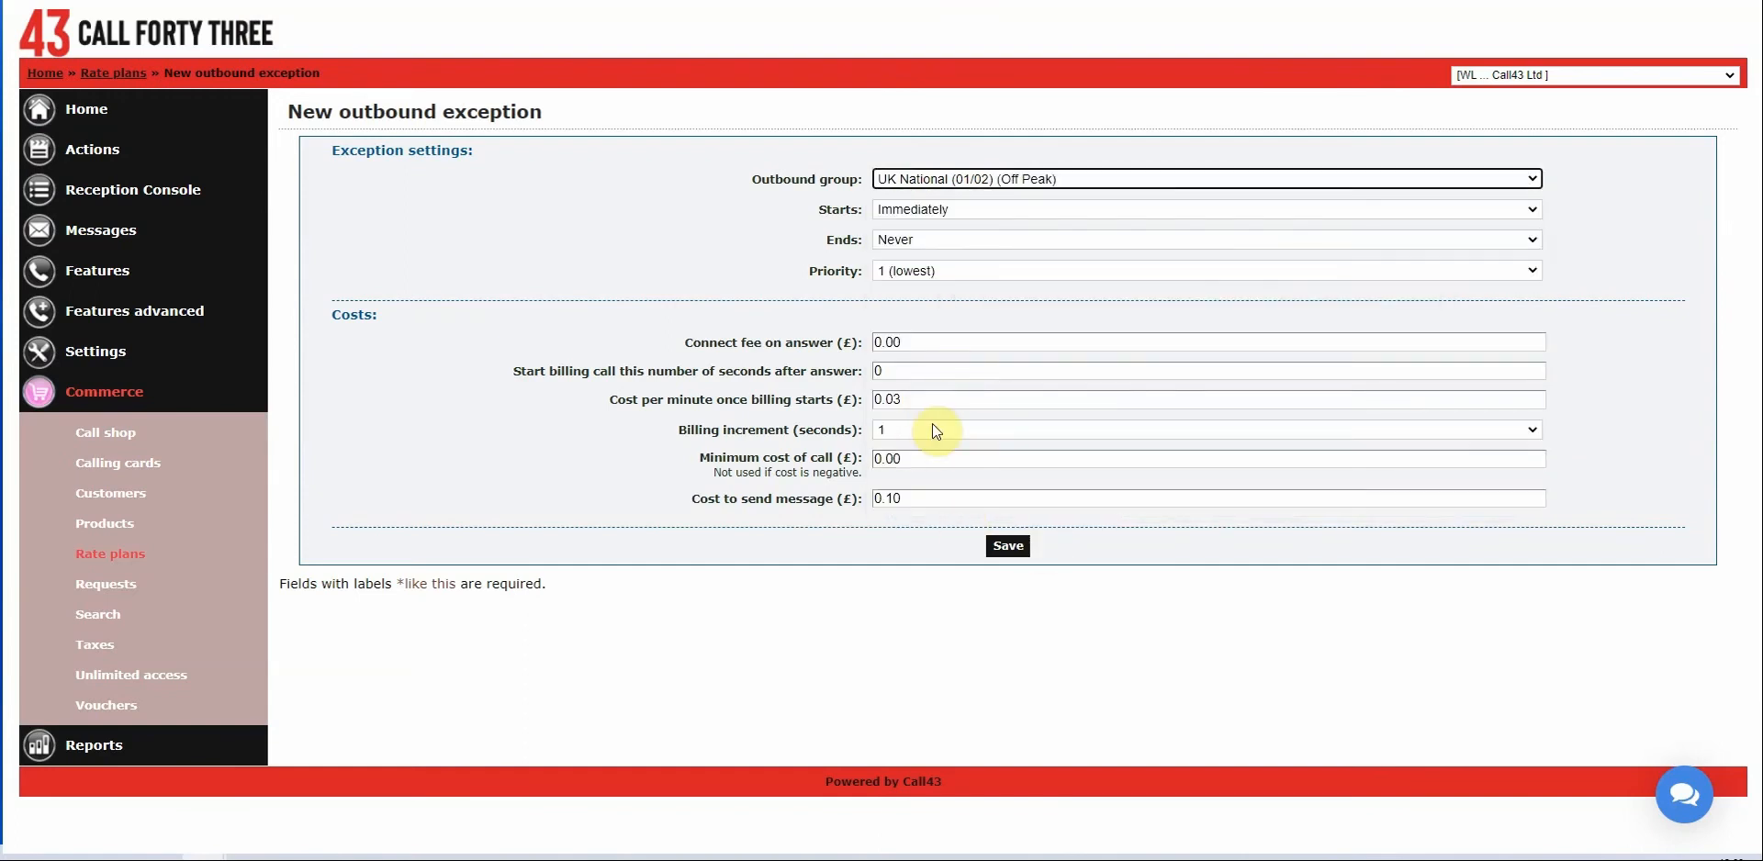
{"action": "left_click", "coordinate": [1010, 548]}
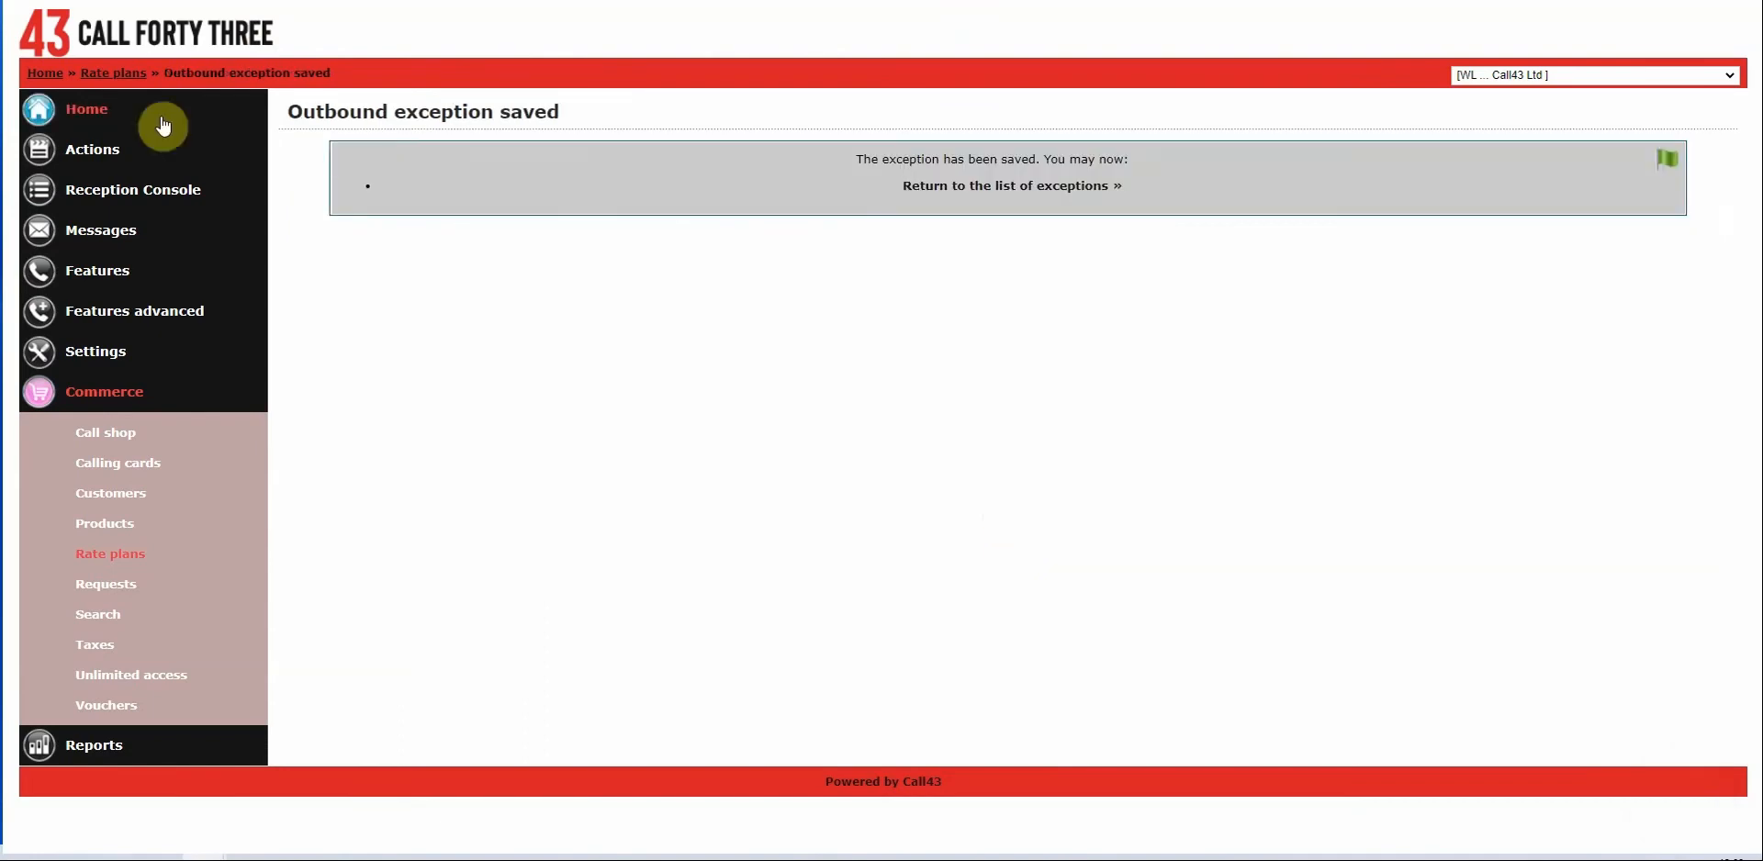
{"action": "key", "text": "alt+Left"}
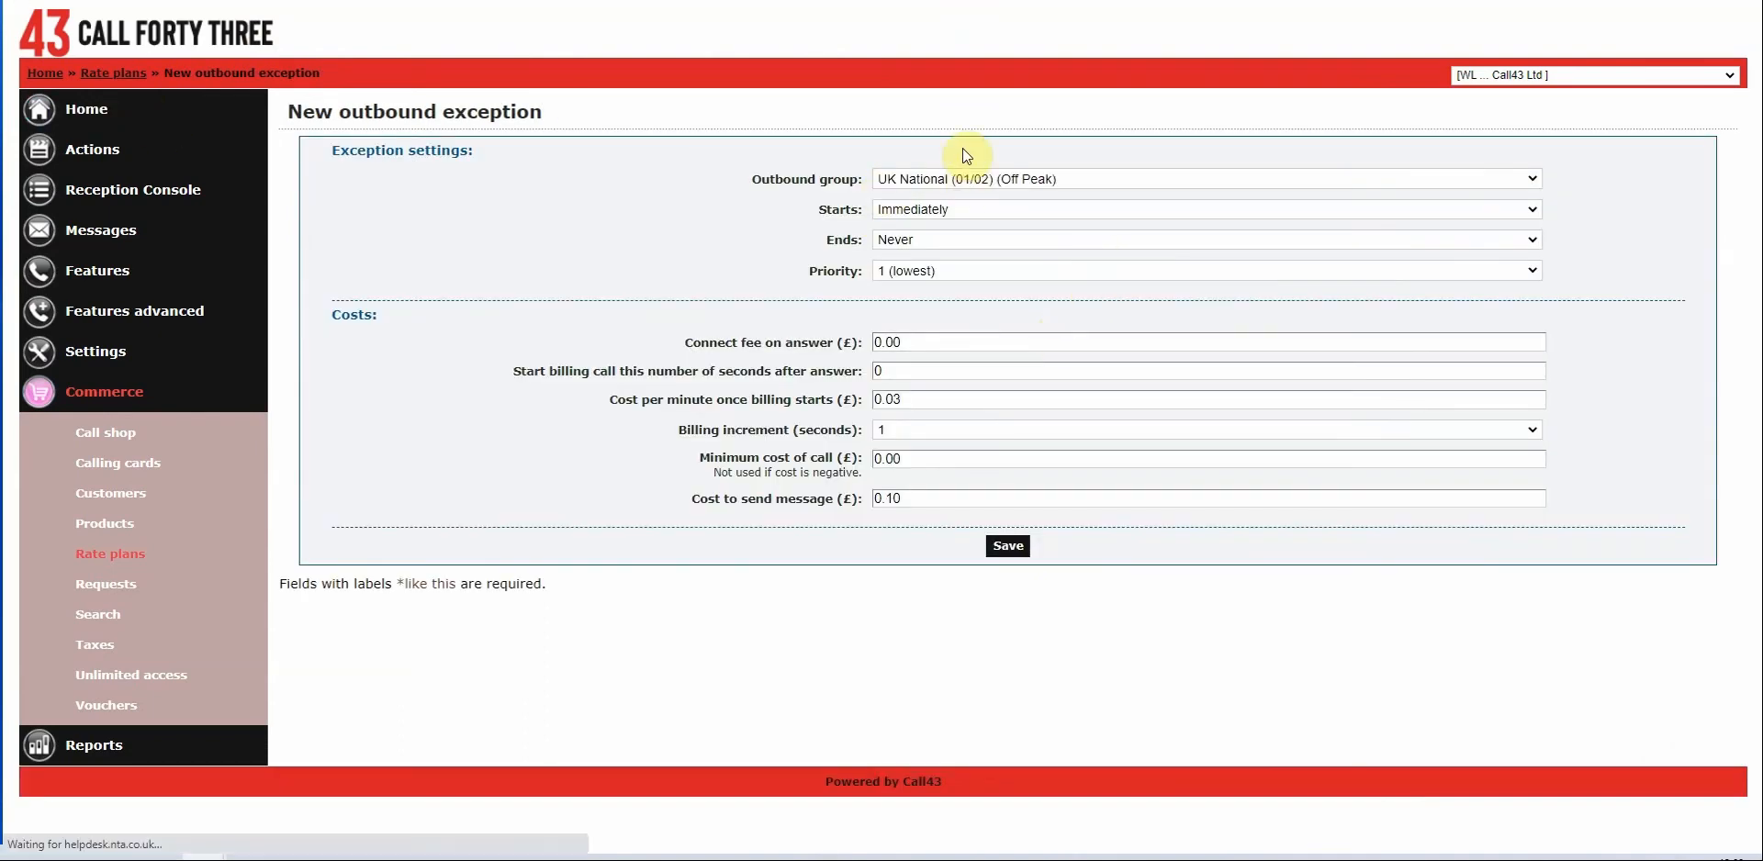
Save them again for UK National (01/02) (Weekend) and return to the exceptions list.
{"action": "left_click", "coordinate": [973, 179]}
{"action": "scroll", "coordinate": [1022, 323], "scroll_direction": "down", "scroll_amount": 2}
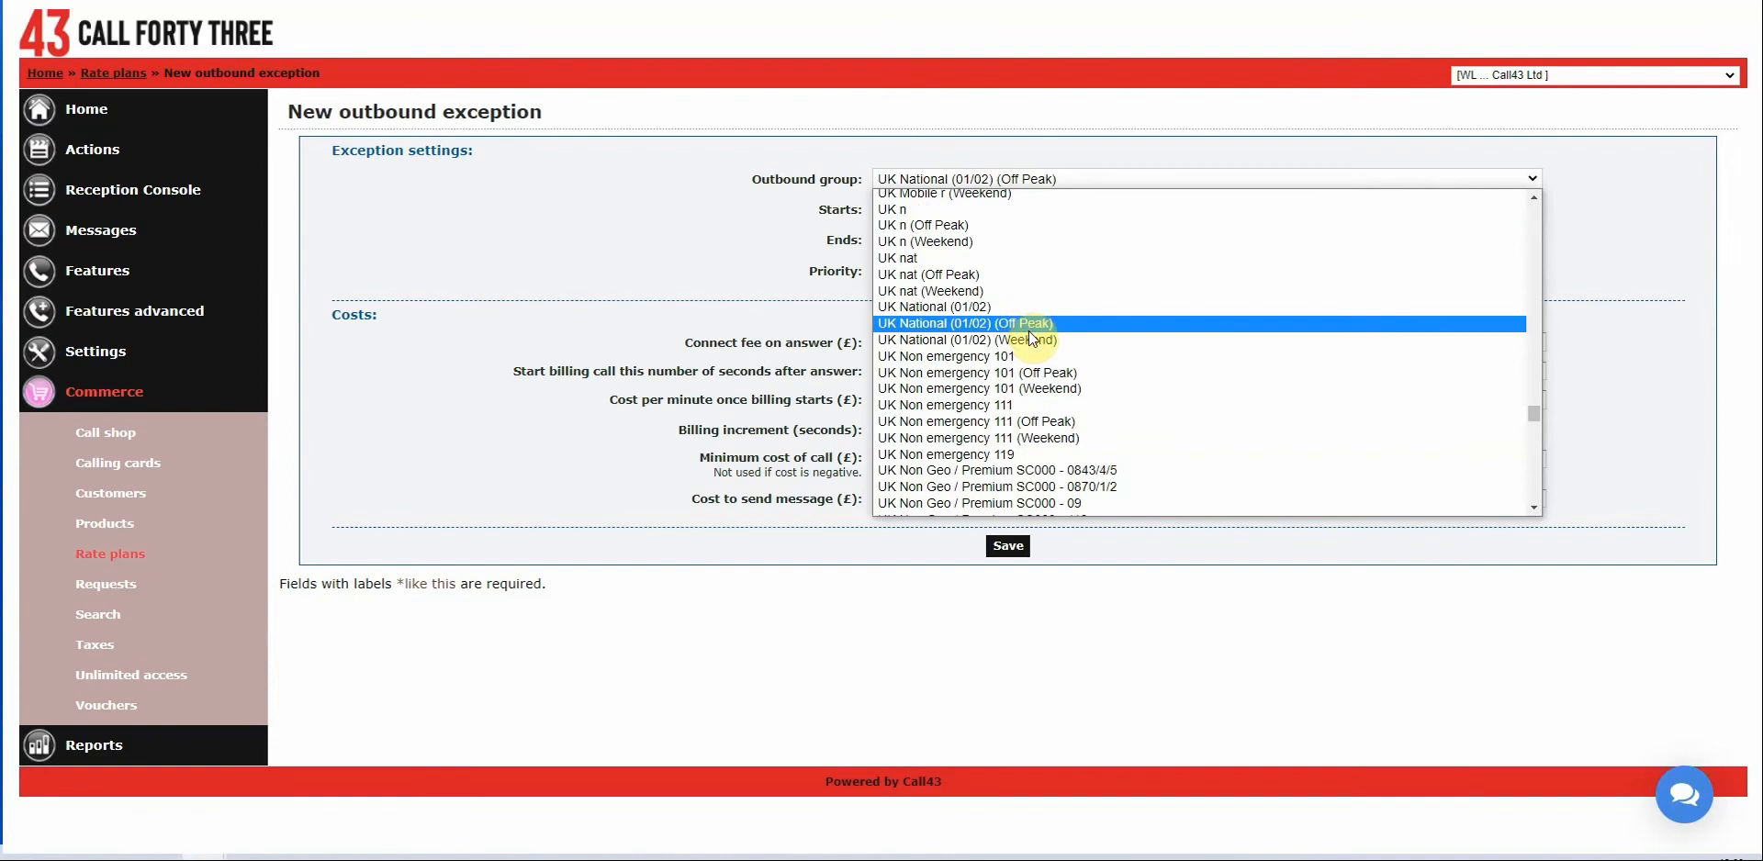
{"action": "left_click", "coordinate": [1030, 341]}
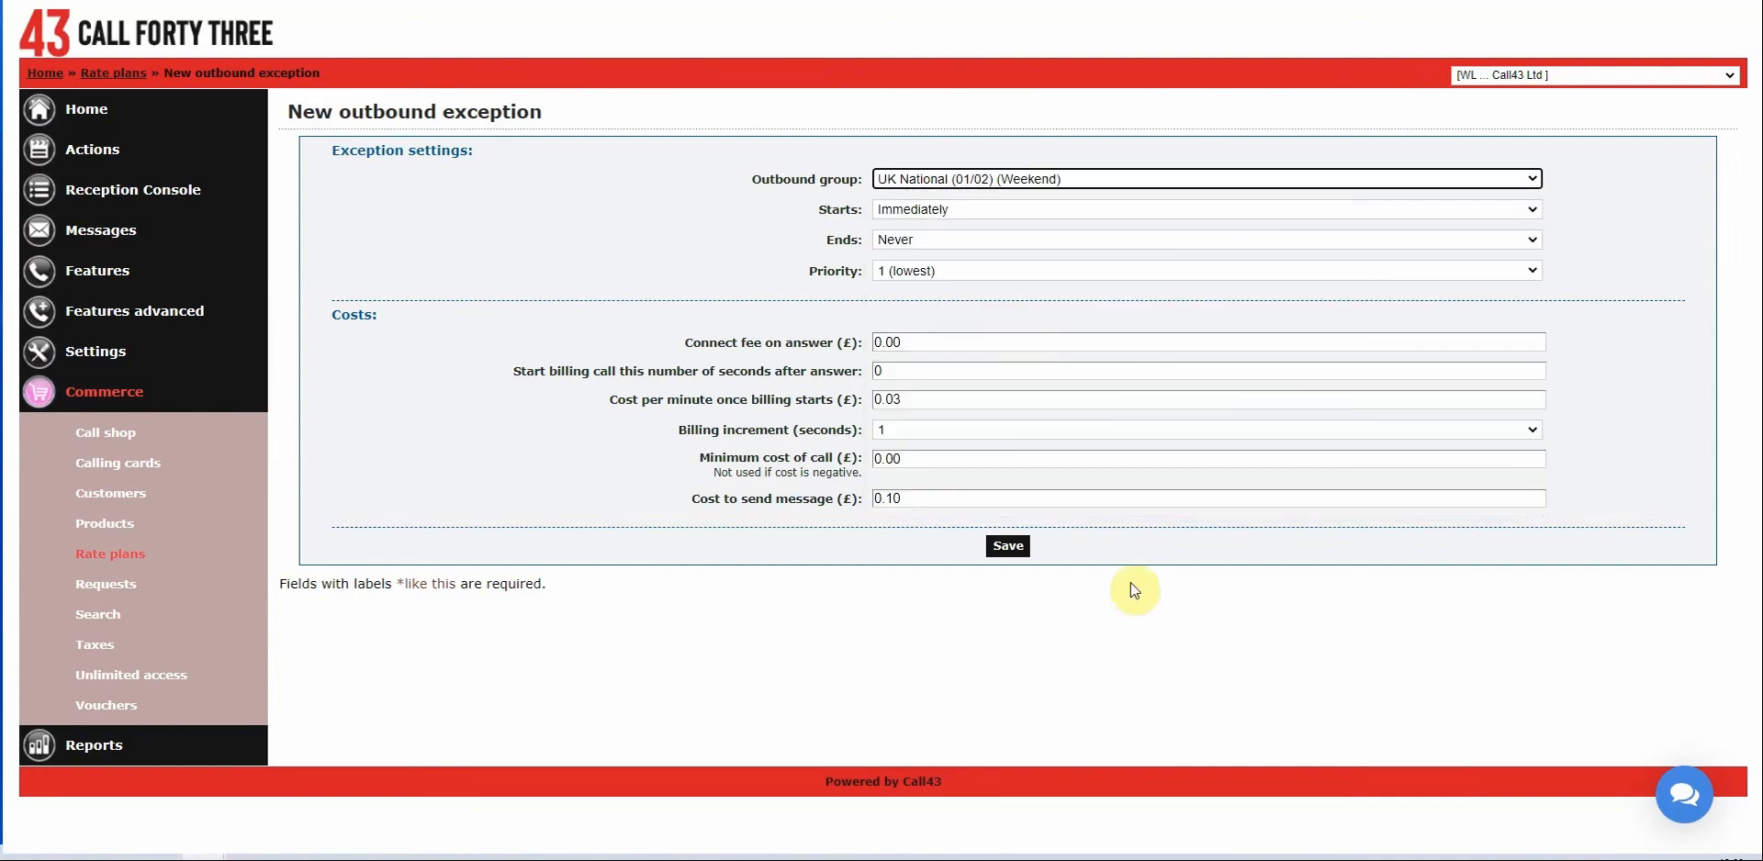
{"action": "left_click", "coordinate": [1015, 547]}
{"action": "left_click", "coordinate": [997, 186]}
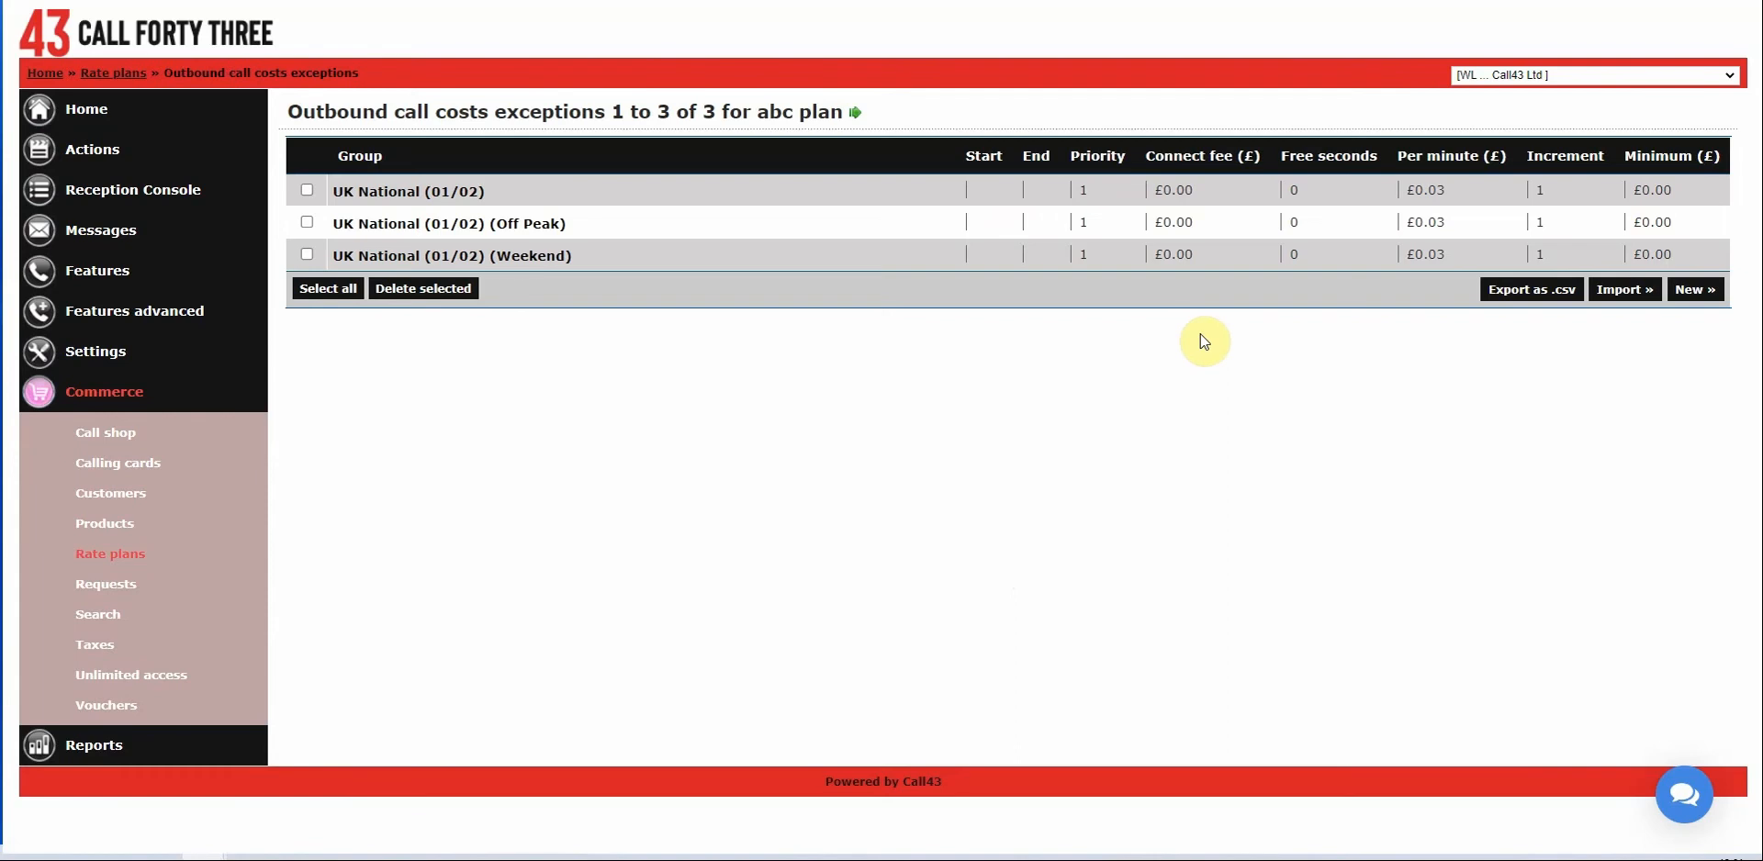
Start a new outbound exception for the UK Mobile - EE Limited fm3 group.
{"action": "left_click", "coordinate": [1693, 290]}
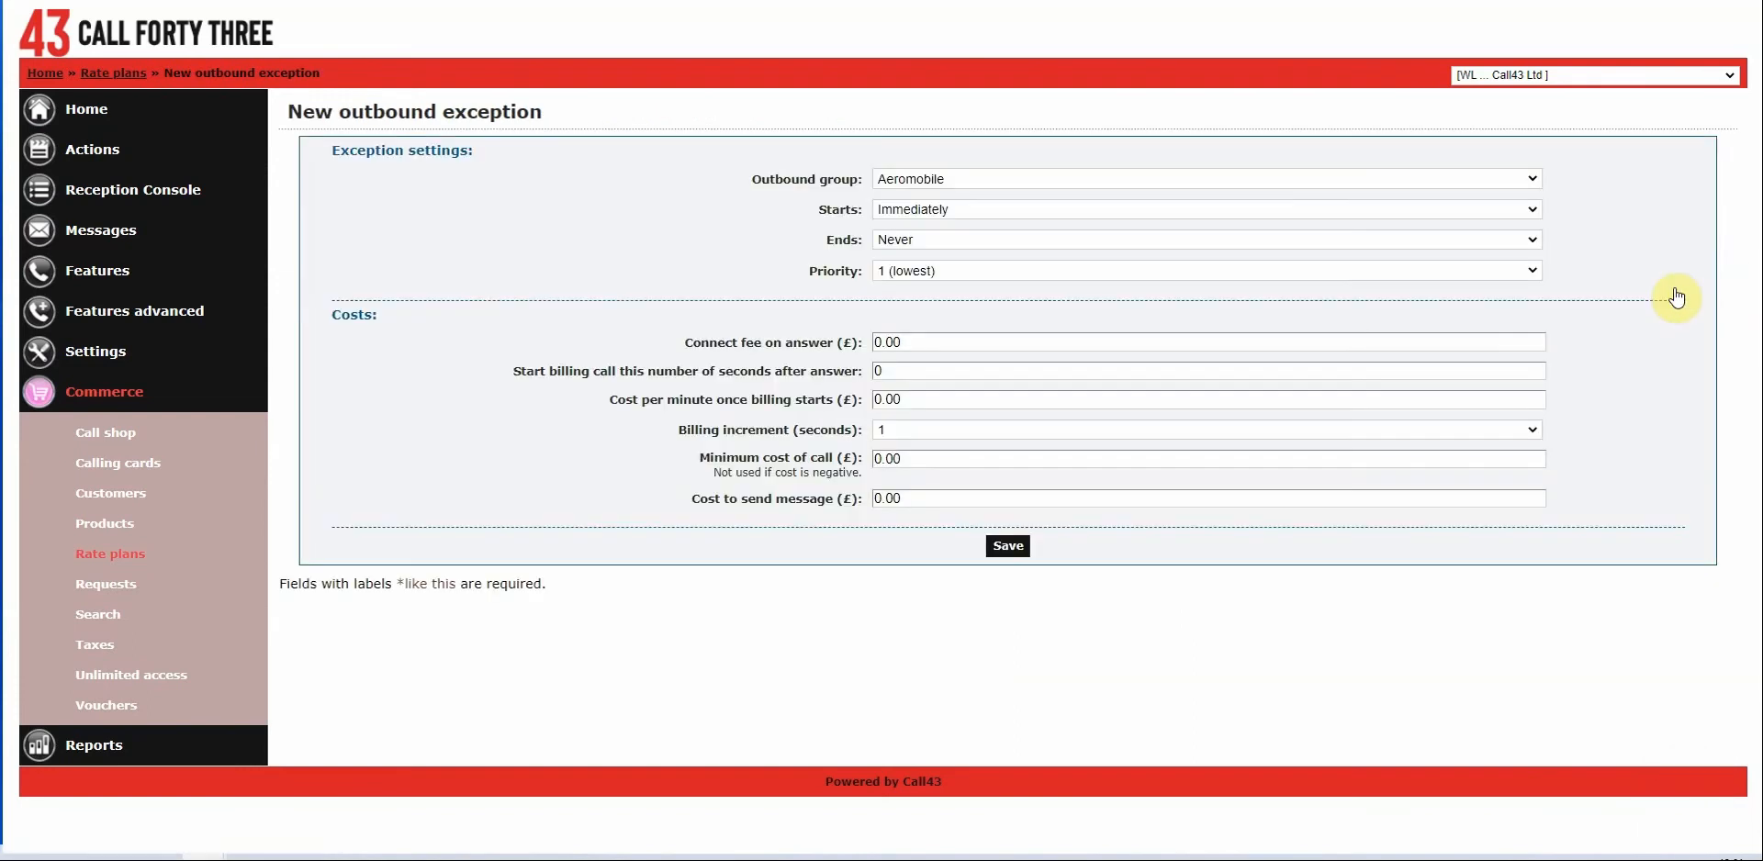
{"action": "left_click", "coordinate": [1011, 178]}
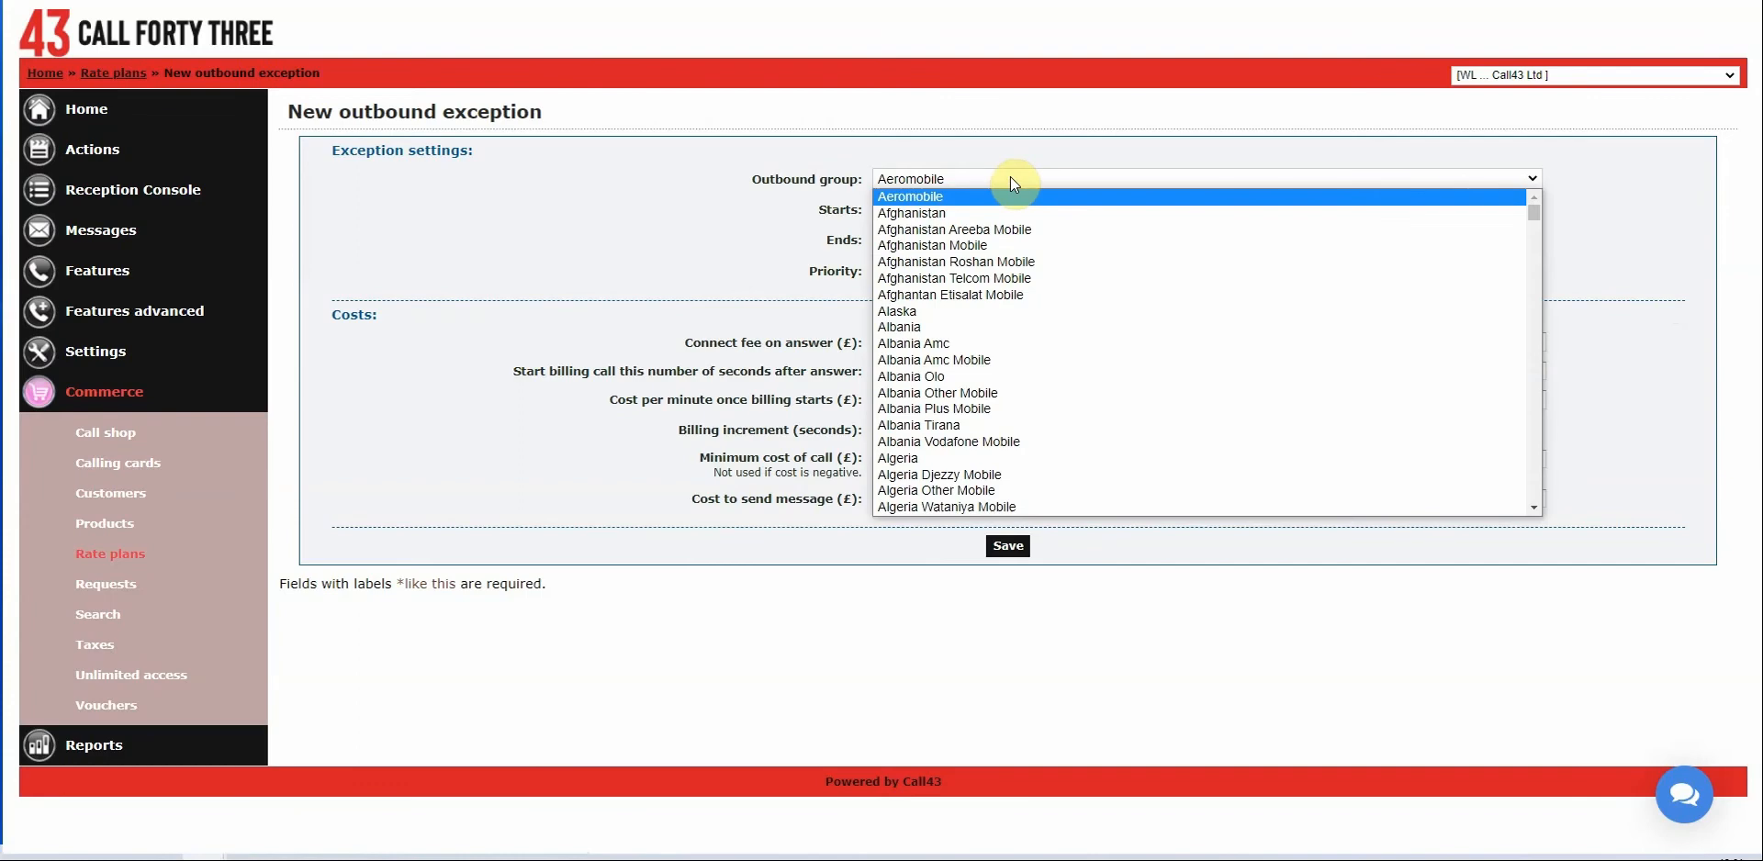
{"action": "type", "text": "uk m"}
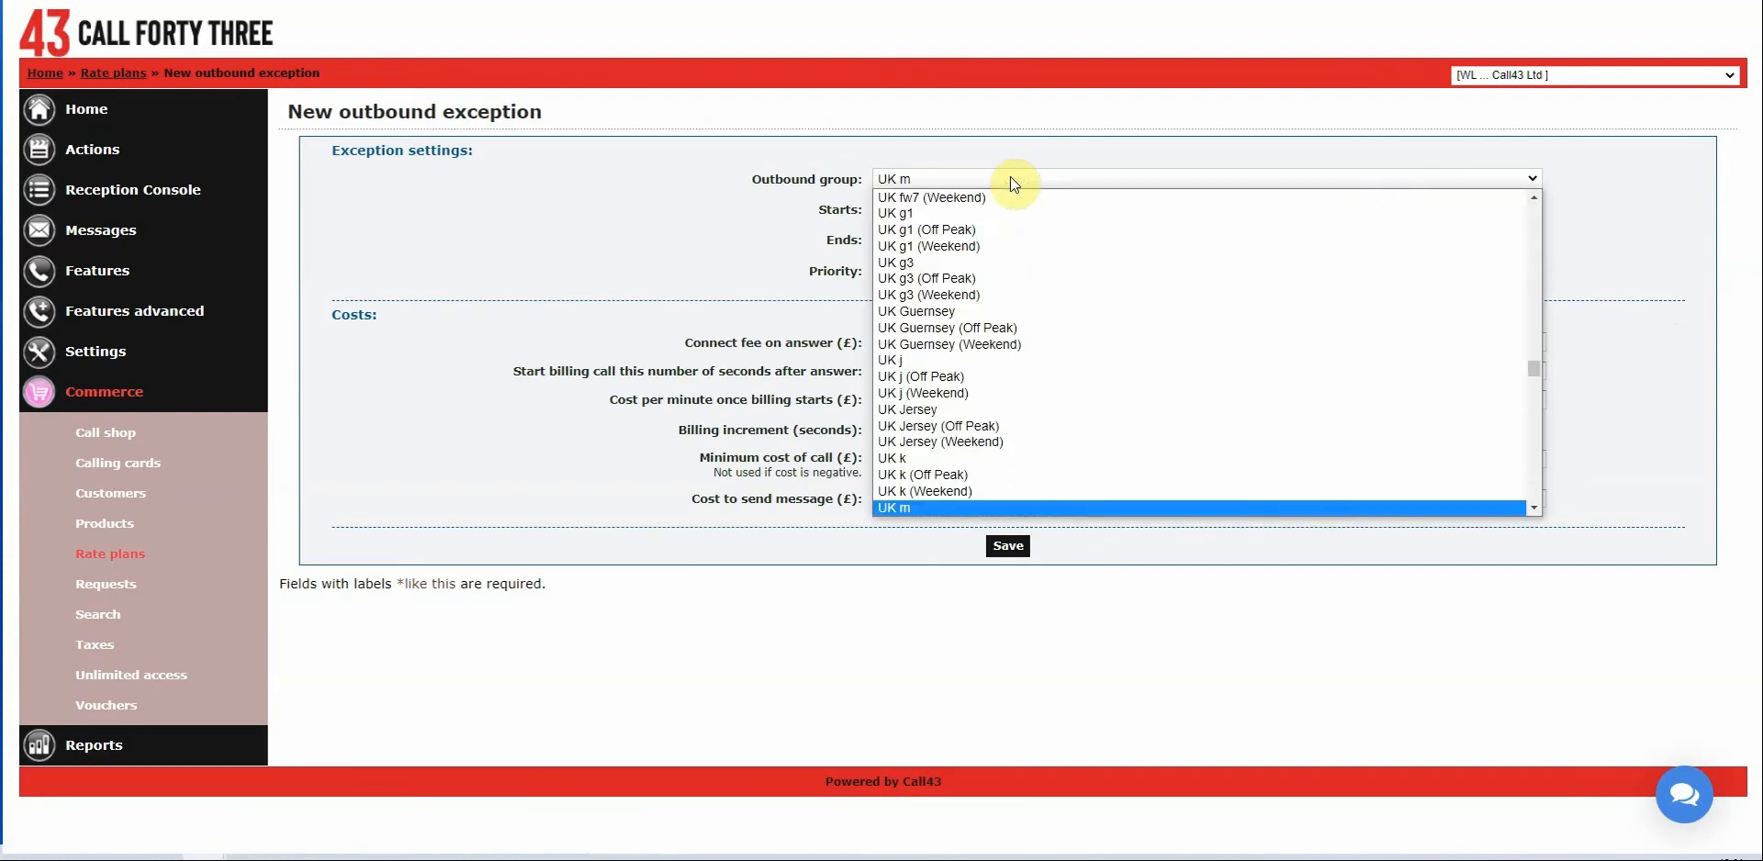
{"action": "type", "text": "a"}
{"action": "scroll", "coordinate": [1111, 372], "scroll_direction": "down", "scroll_amount": 5}
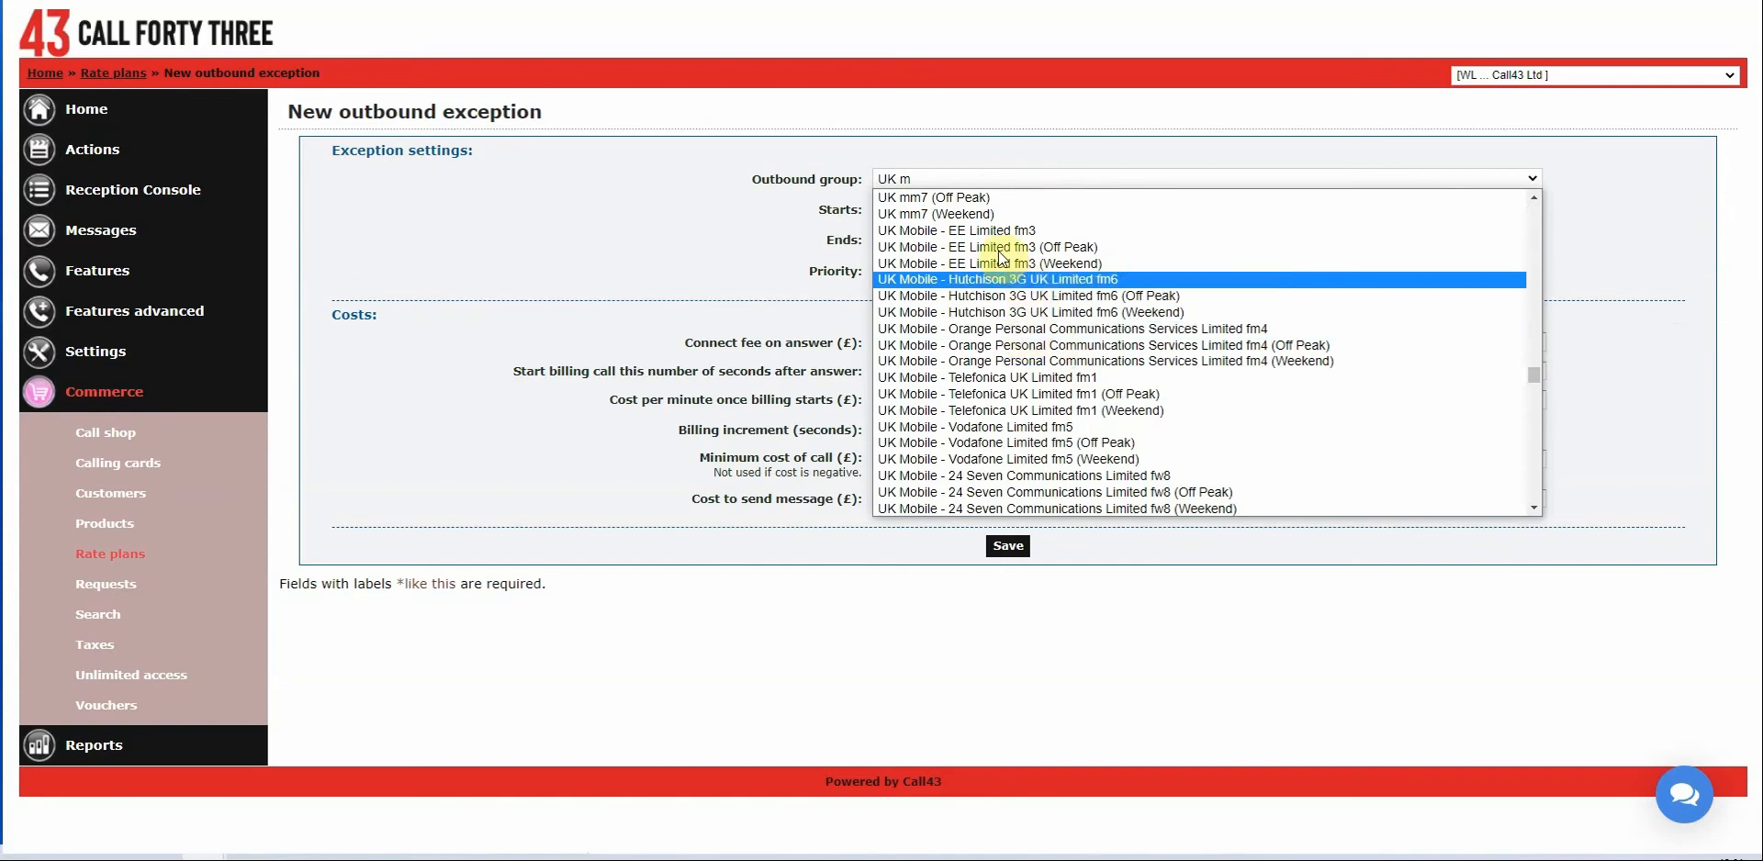
{"action": "left_click", "coordinate": [972, 233]}
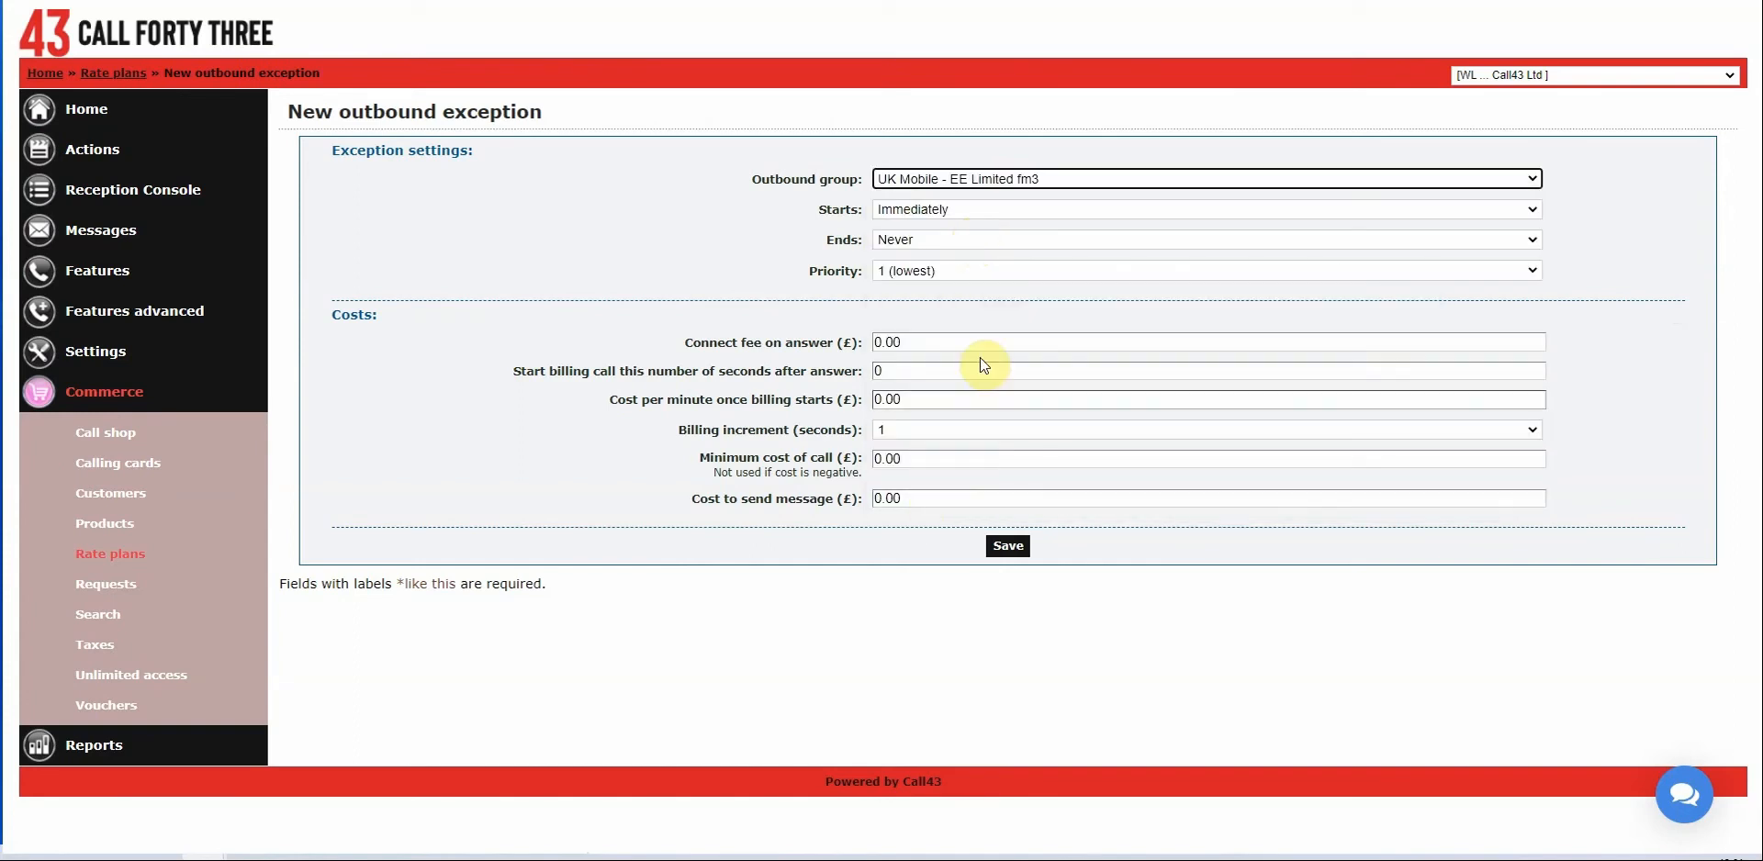
Set its cost per minute to 0.10 and save it.
{"action": "left_click", "coordinate": [934, 467]}
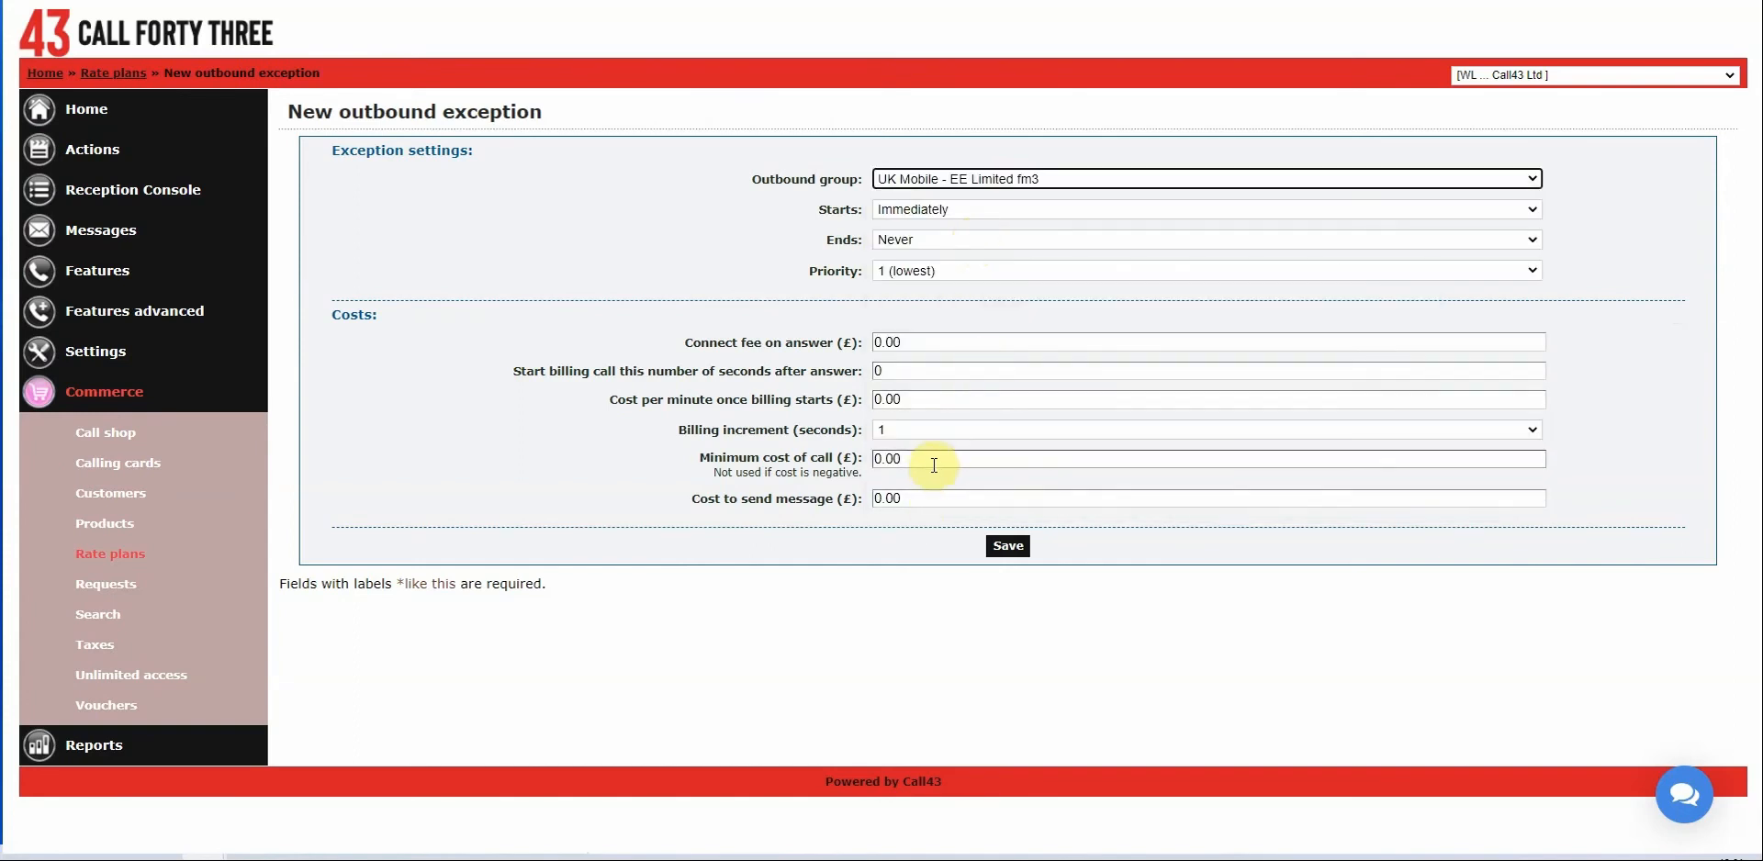
{"action": "double_click", "coordinate": [938, 399]}
{"action": "type", "text": "0.0"}
{"action": "key", "text": "BackSpace"}
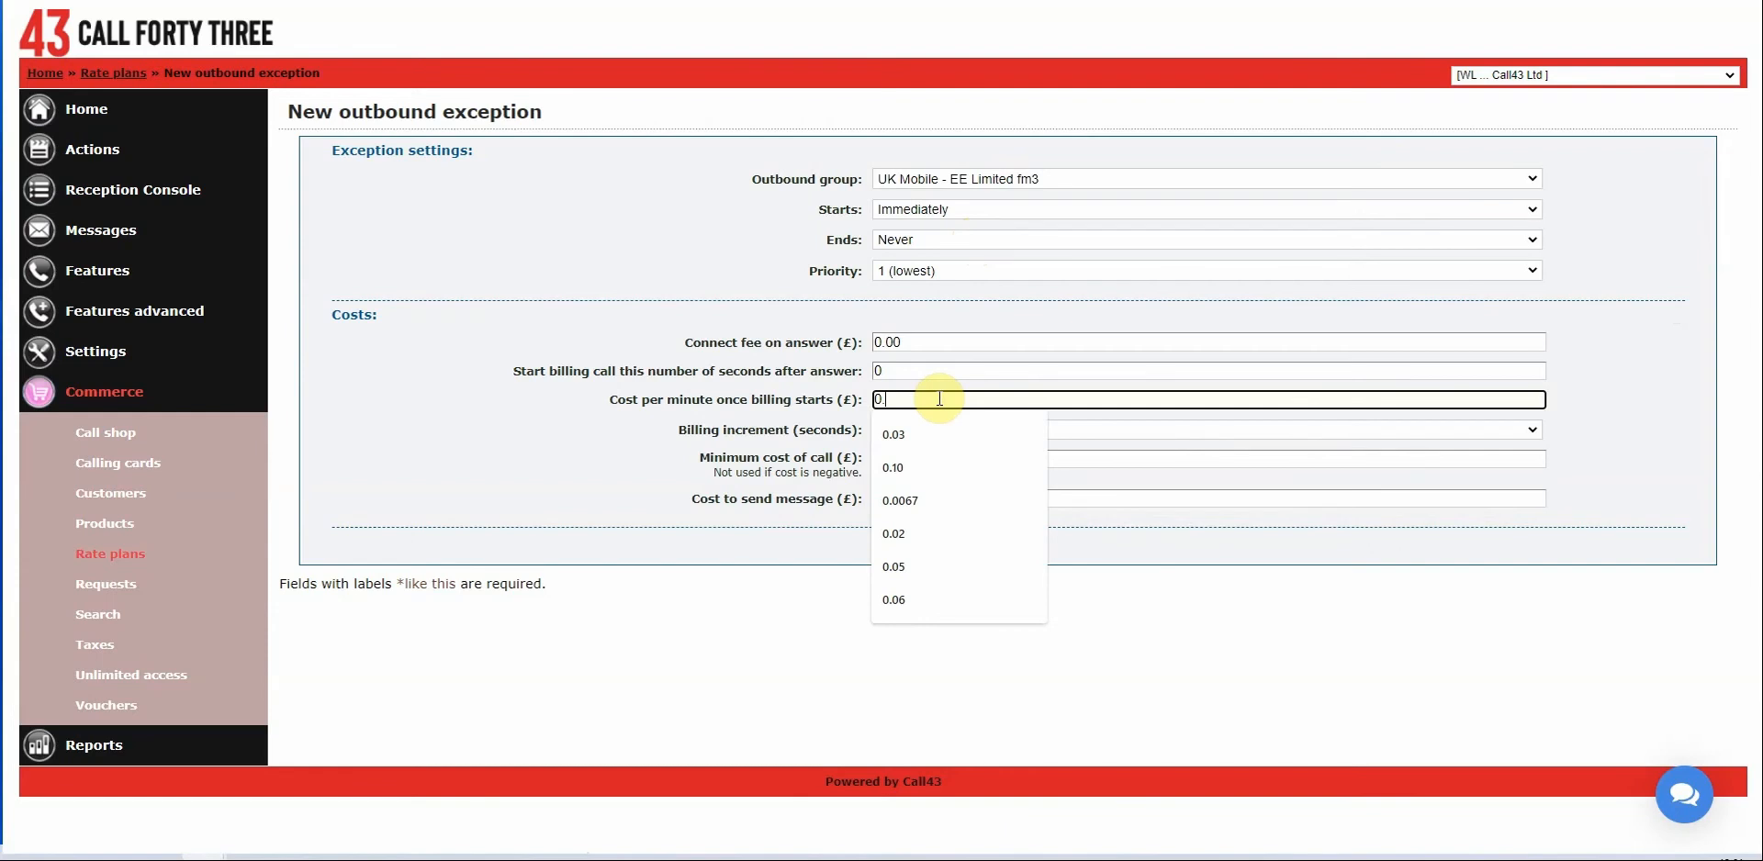
{"action": "type", "text": "10"}
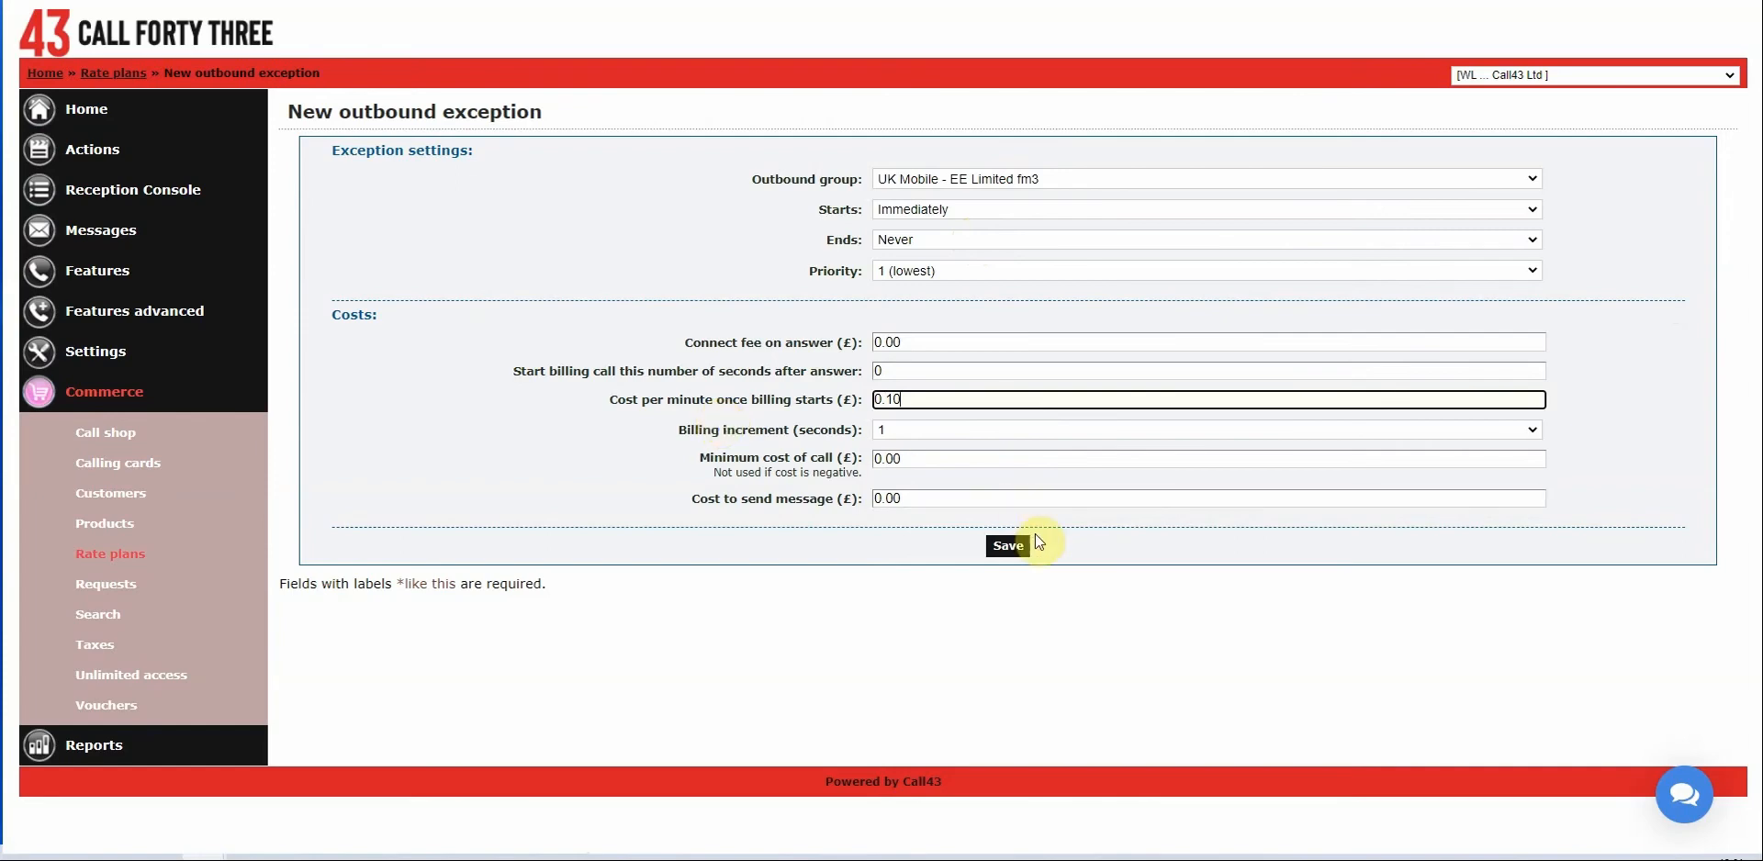
{"action": "left_click", "coordinate": [1010, 548]}
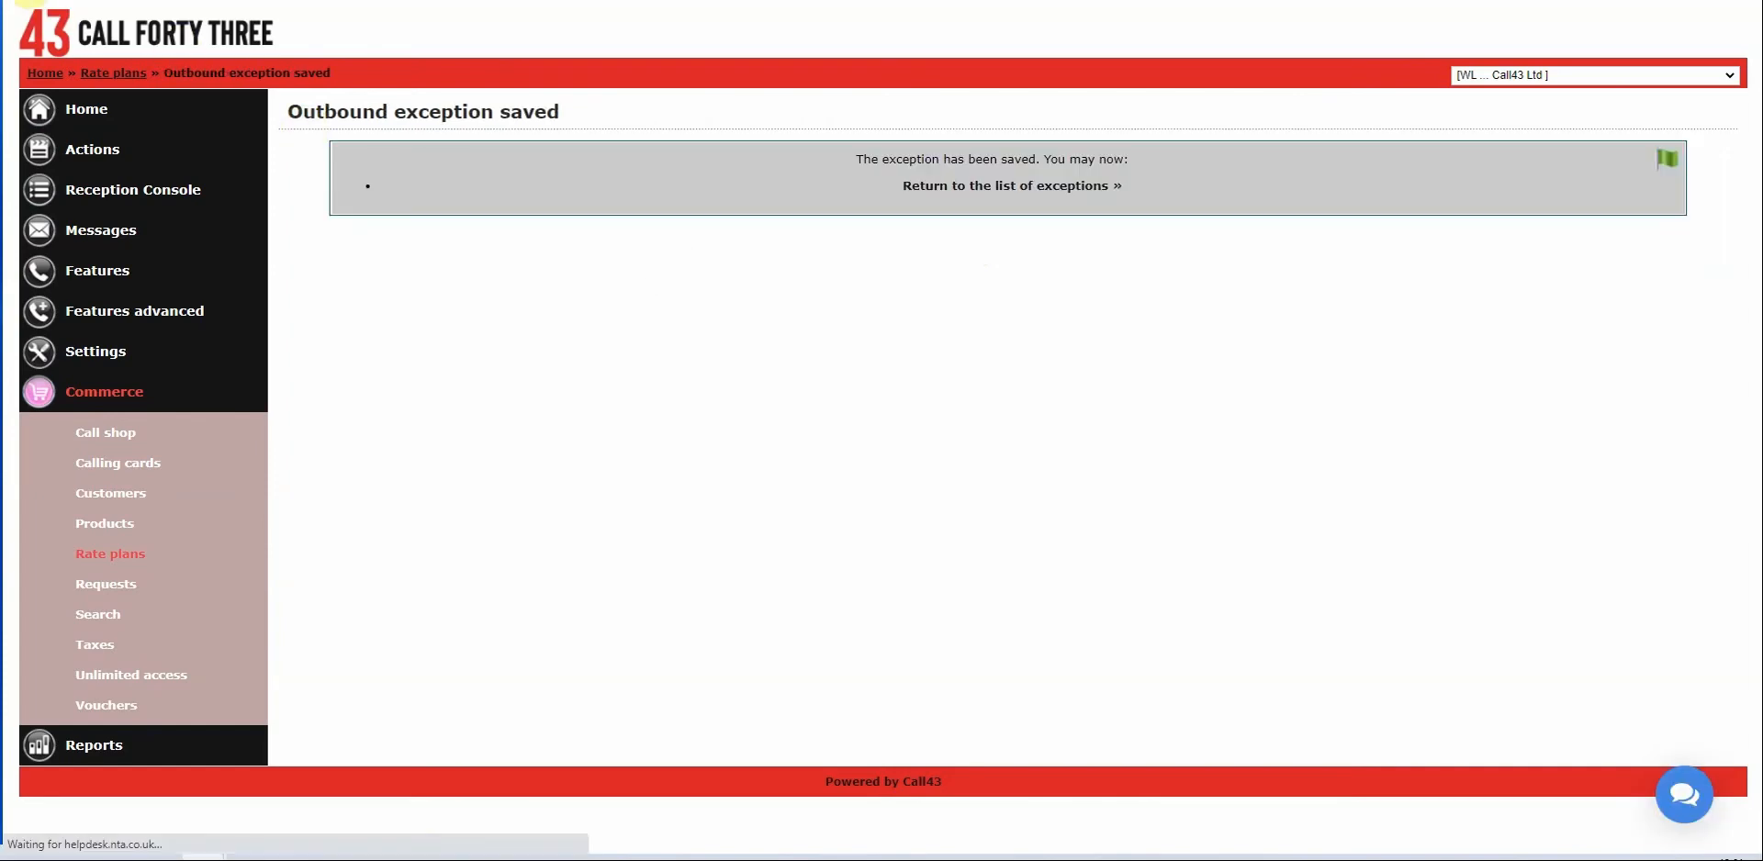
{"action": "key", "text": "alt+Left"}
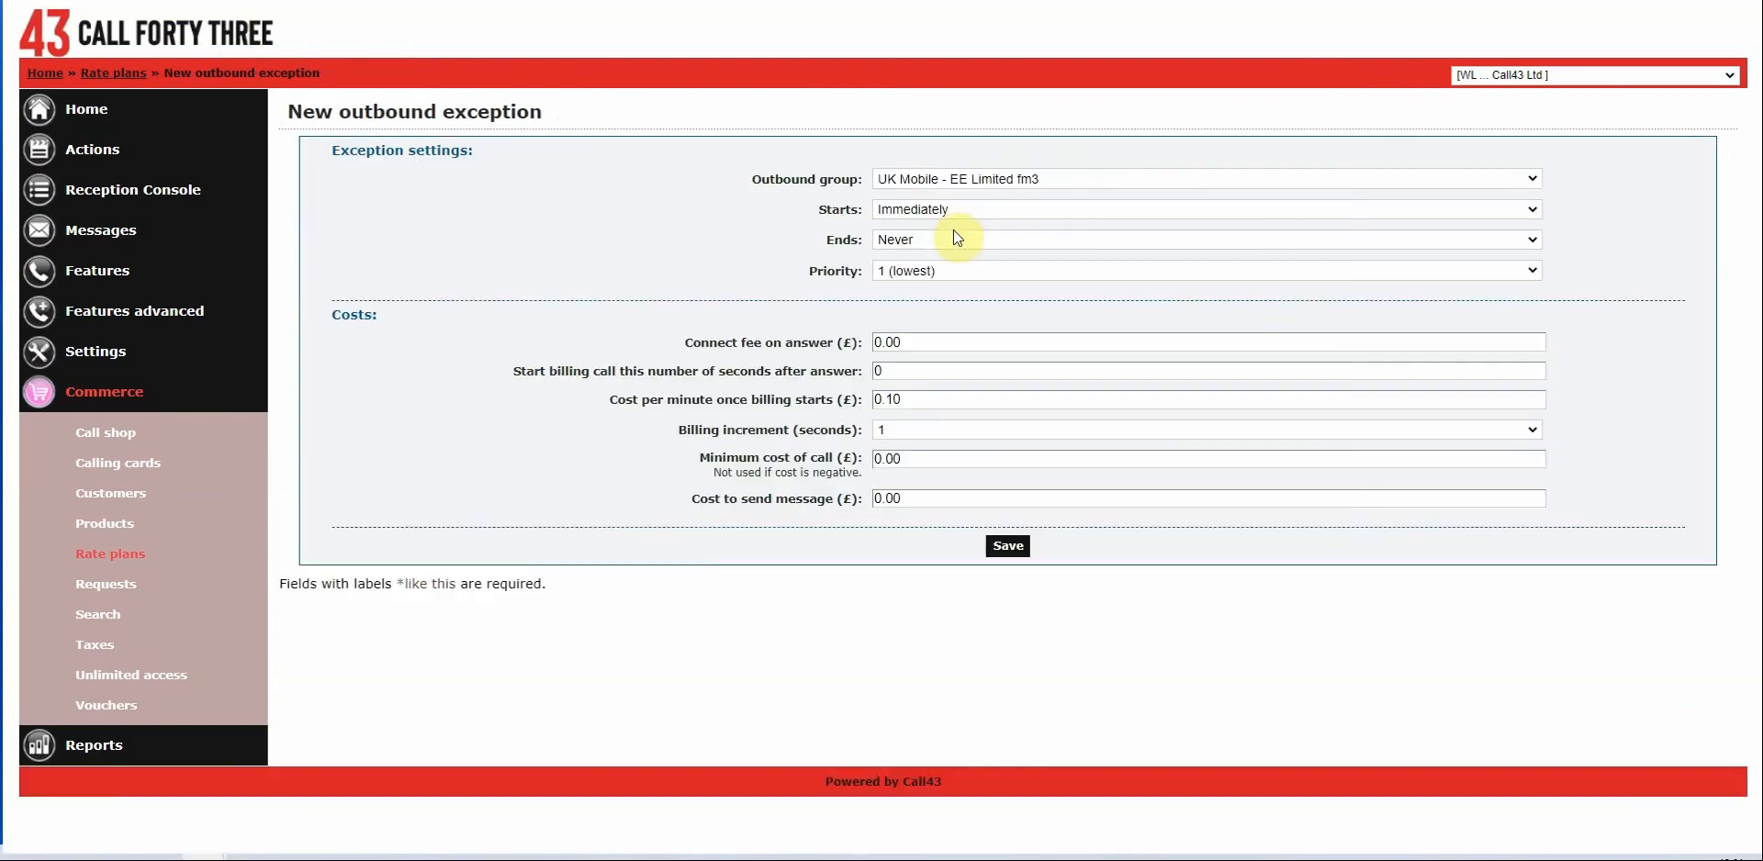
Save the 0.10 exception for UK Mobile - EE Limited fm3 (Off Peak).
{"action": "left_click", "coordinate": [1038, 182]}
{"action": "scroll", "coordinate": [1038, 294], "scroll_direction": "down", "scroll_amount": 3}
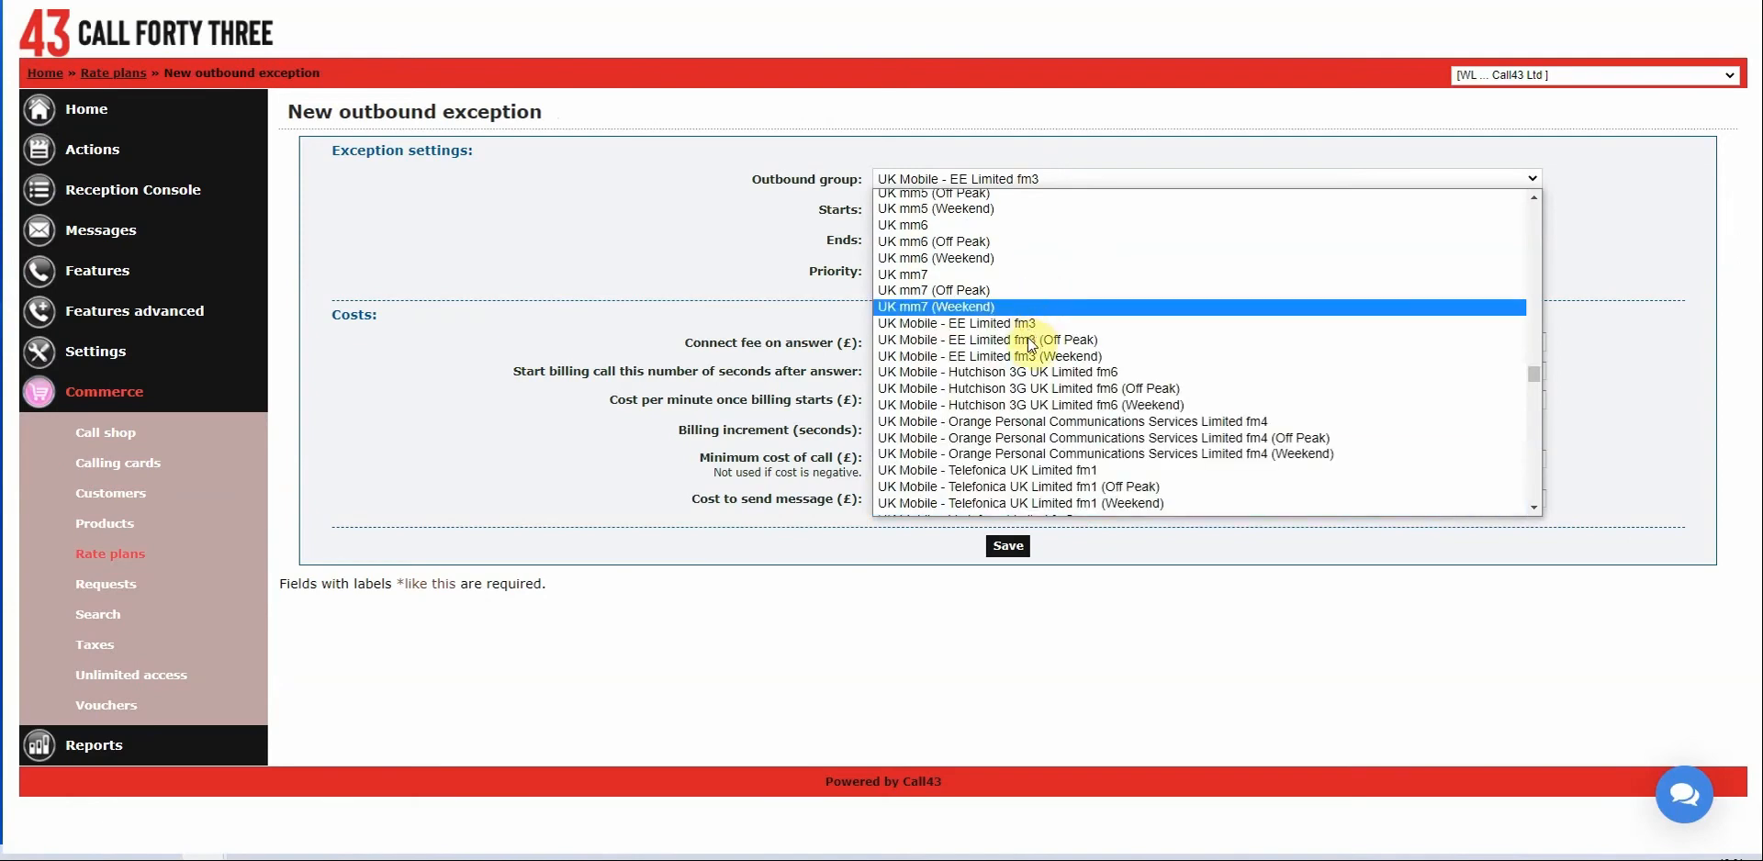
{"action": "left_click", "coordinate": [1038, 307]}
{"action": "left_click", "coordinate": [1009, 548]}
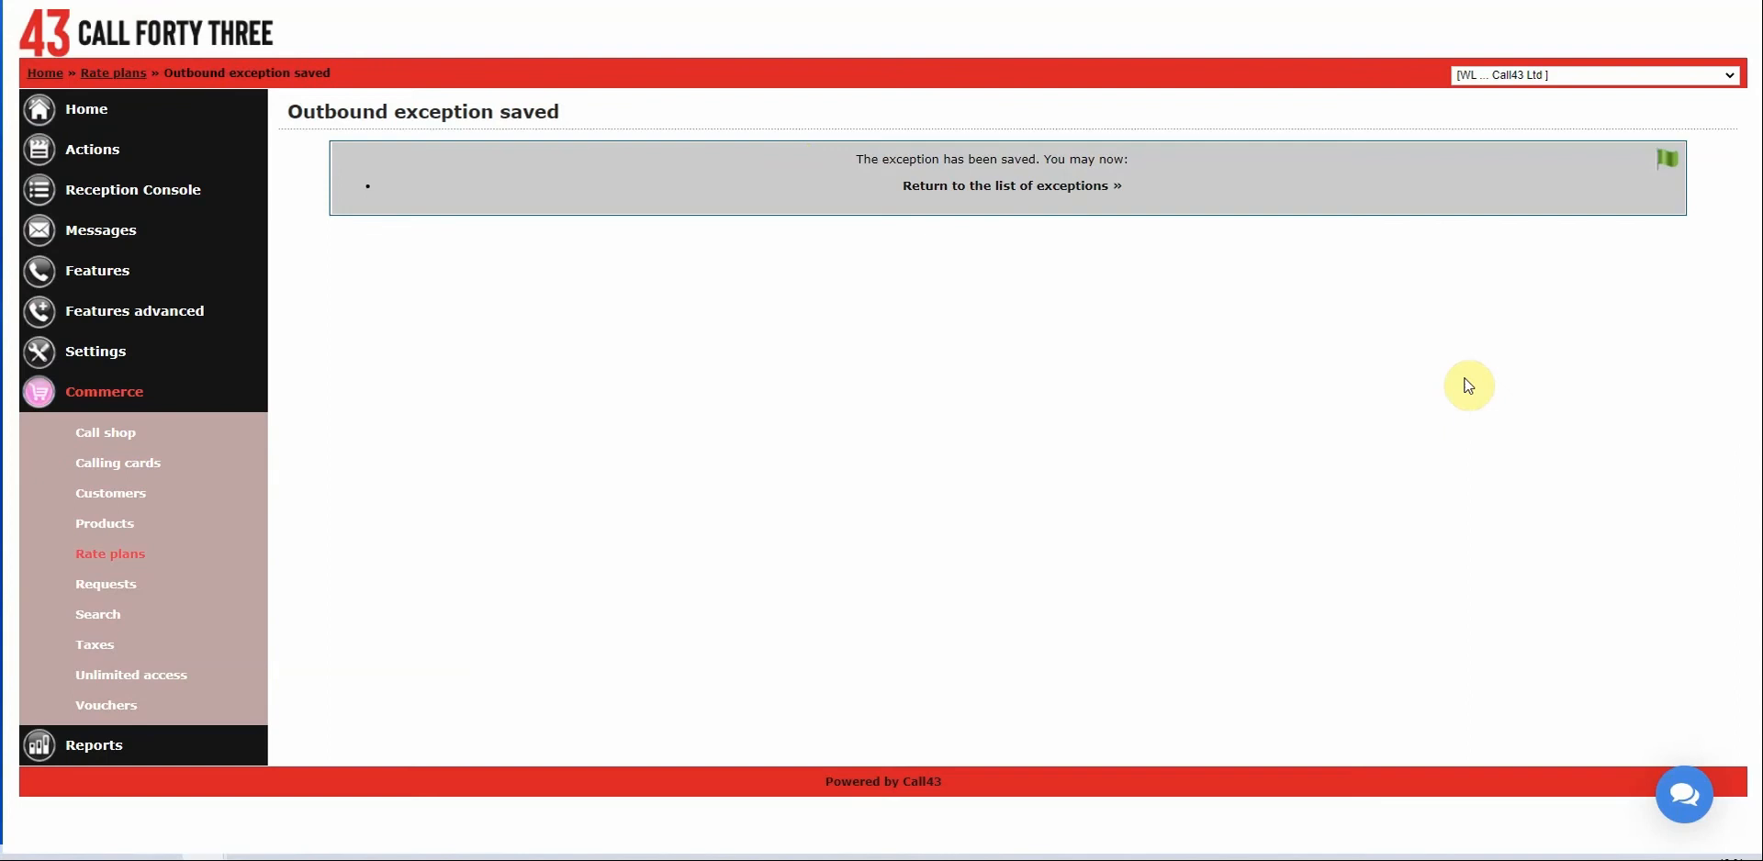
{"action": "key", "text": "alt+Left"}
Save it for EE Limited fm3 (Weekend), then open abc plan from Rate plans.
{"action": "left_click", "coordinate": [1096, 180]}
{"action": "scroll", "coordinate": [1082, 290], "scroll_direction": "down", "scroll_amount": 1}
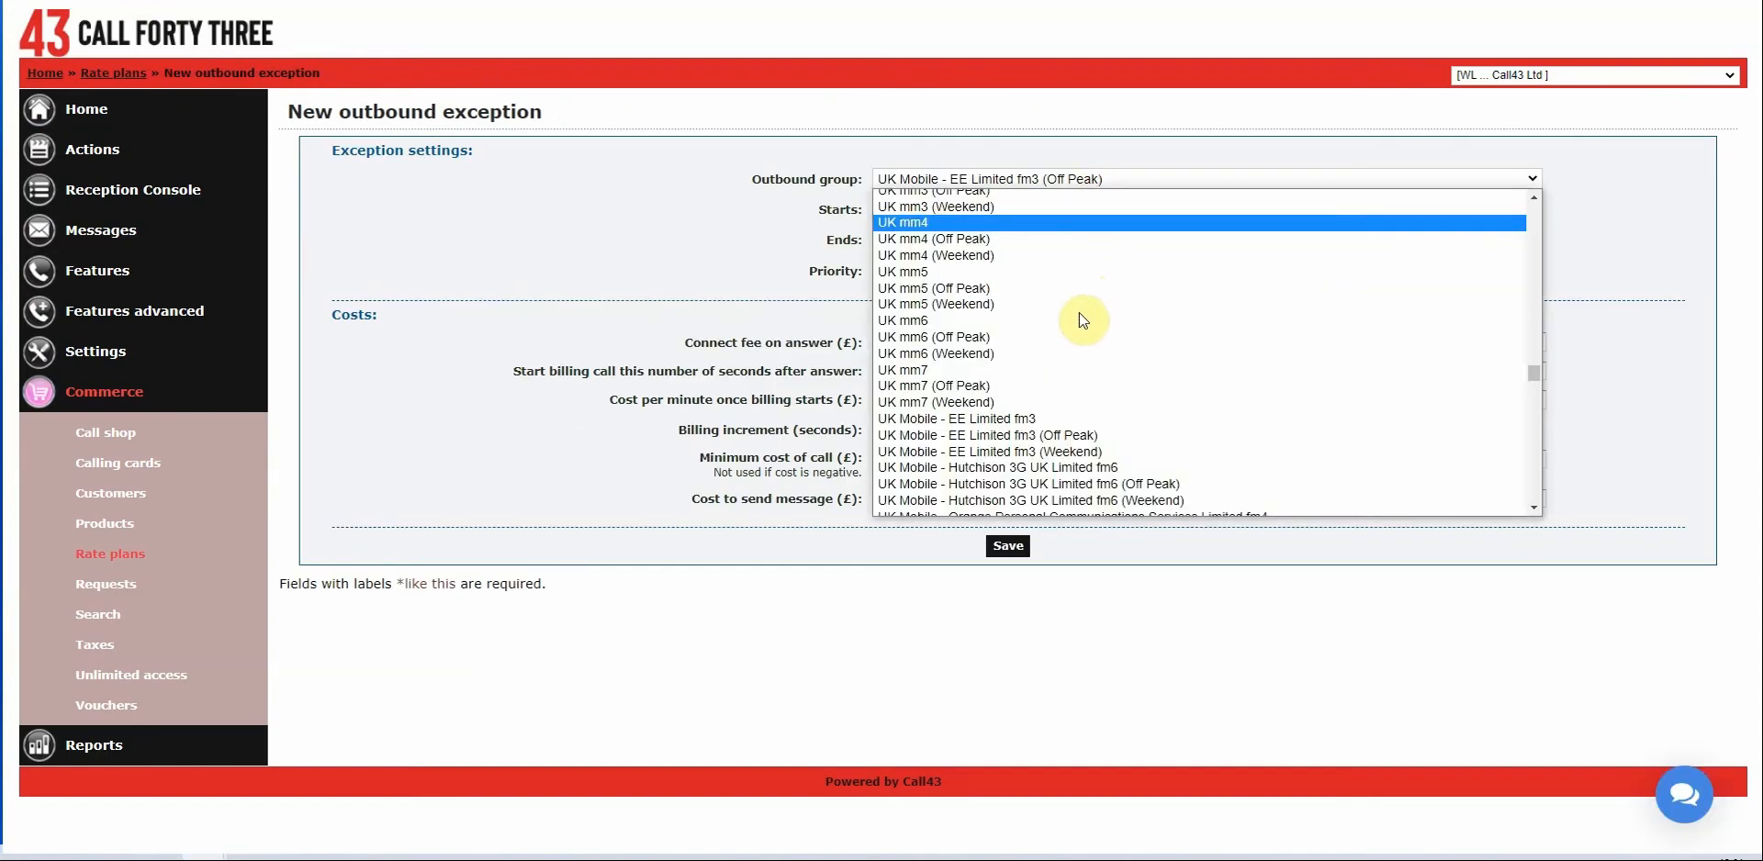
{"action": "left_click", "coordinate": [1077, 452]}
{"action": "left_click", "coordinate": [1007, 551]}
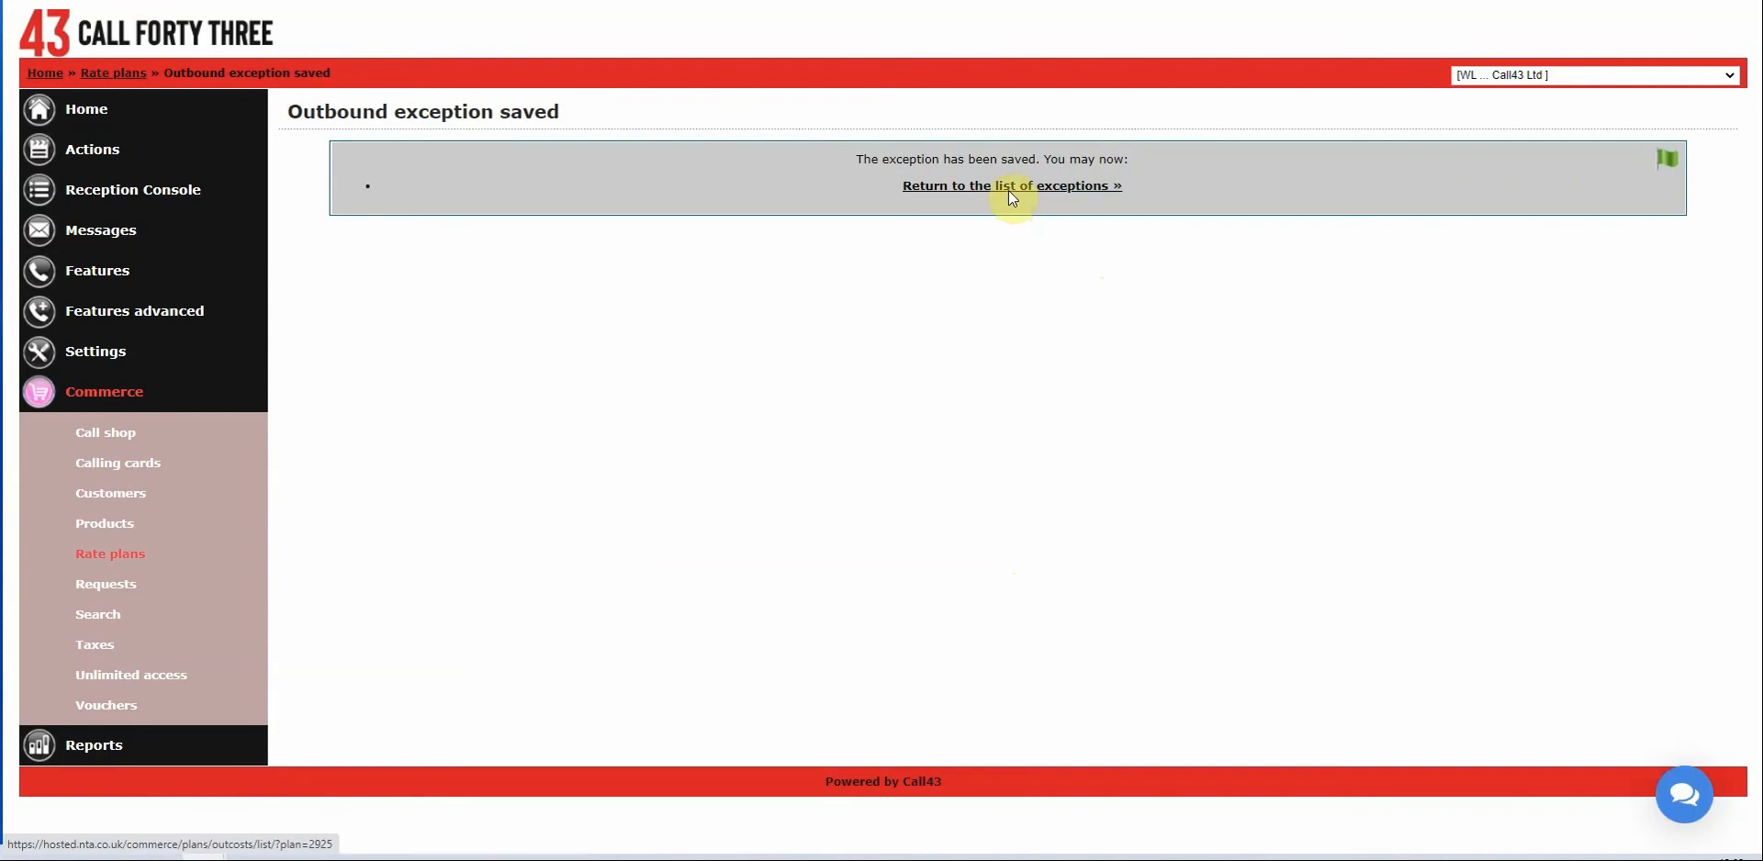
{"action": "left_click", "coordinate": [1012, 190]}
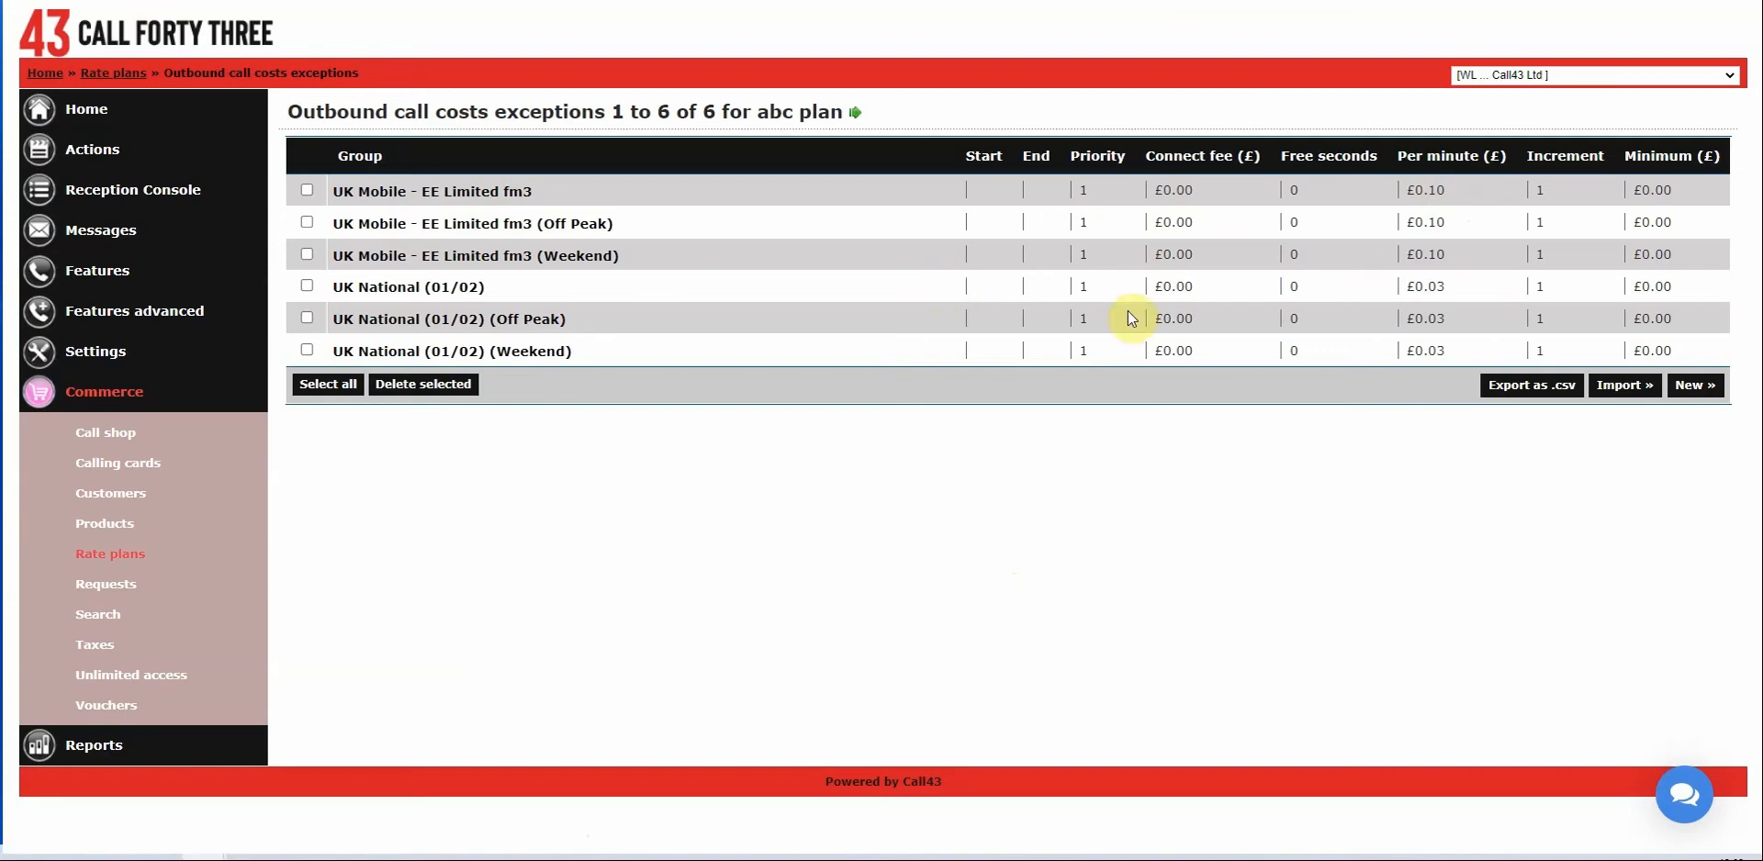
{"action": "left_click", "coordinate": [90, 551]}
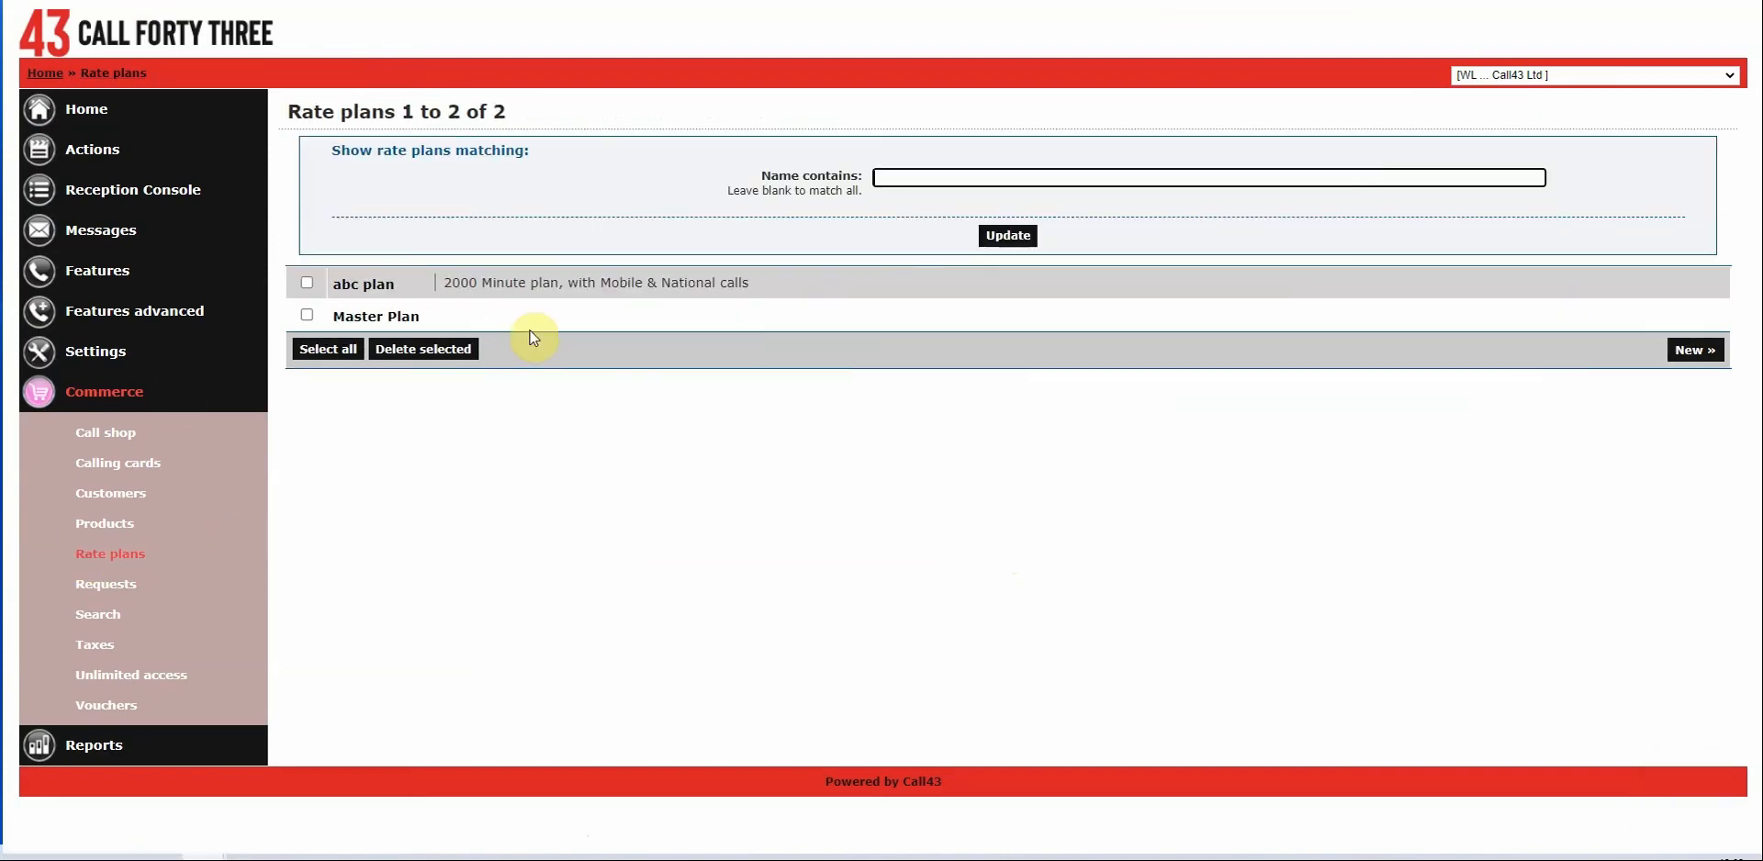
{"action": "left_click", "coordinate": [354, 282]}
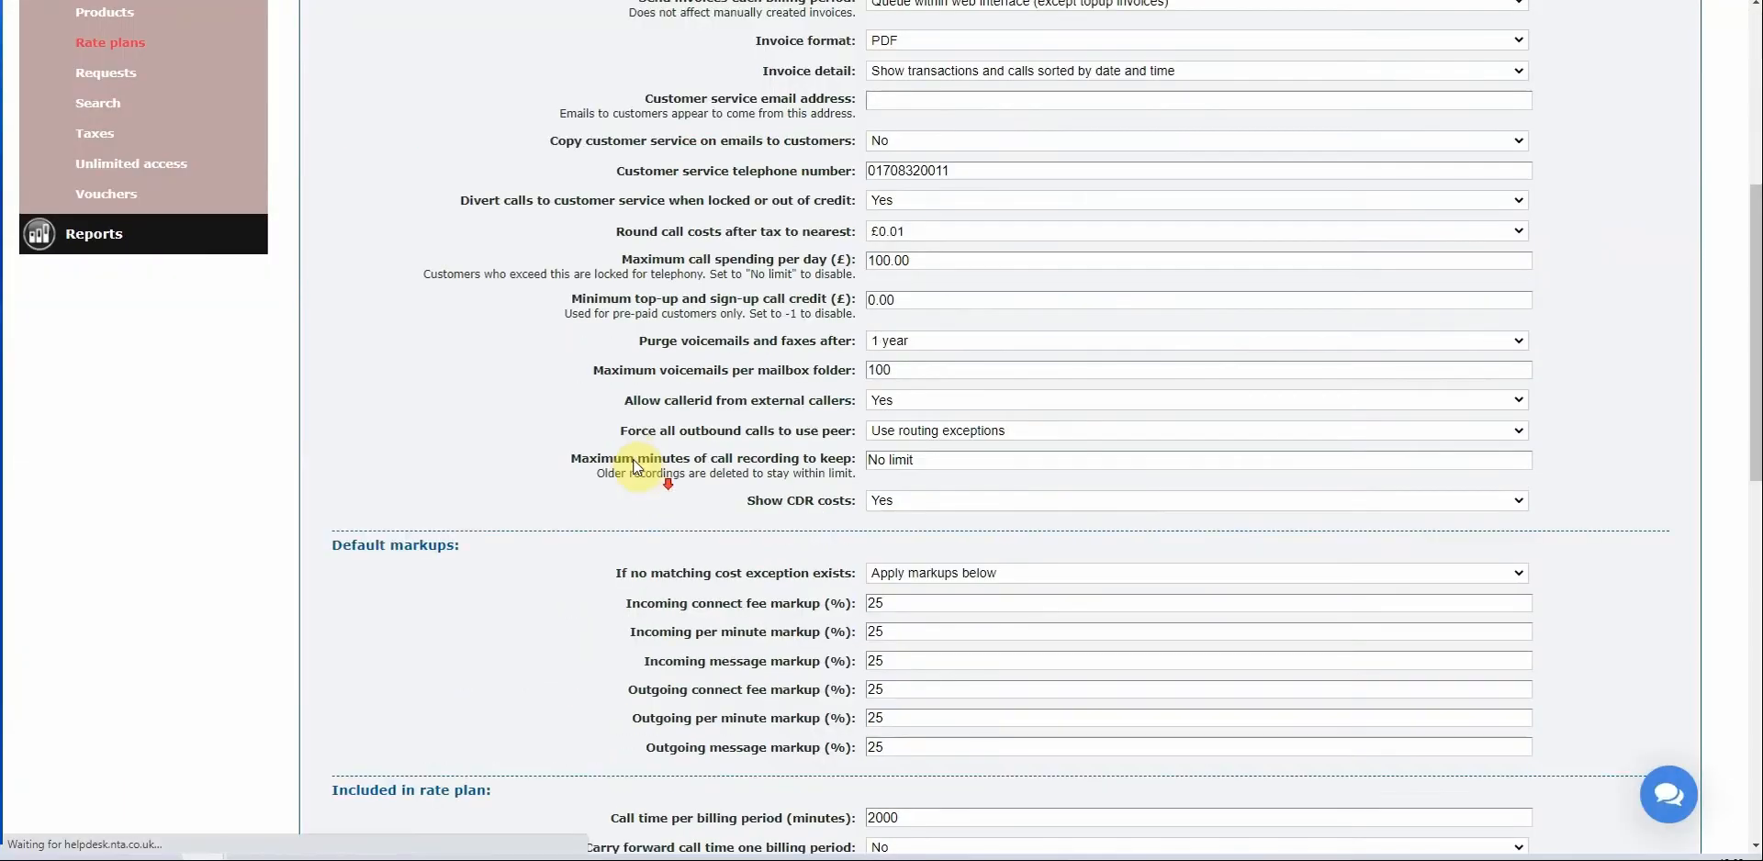
{"action": "scroll", "coordinate": [629, 459], "scroll_direction": "down", "scroll_amount": 10}
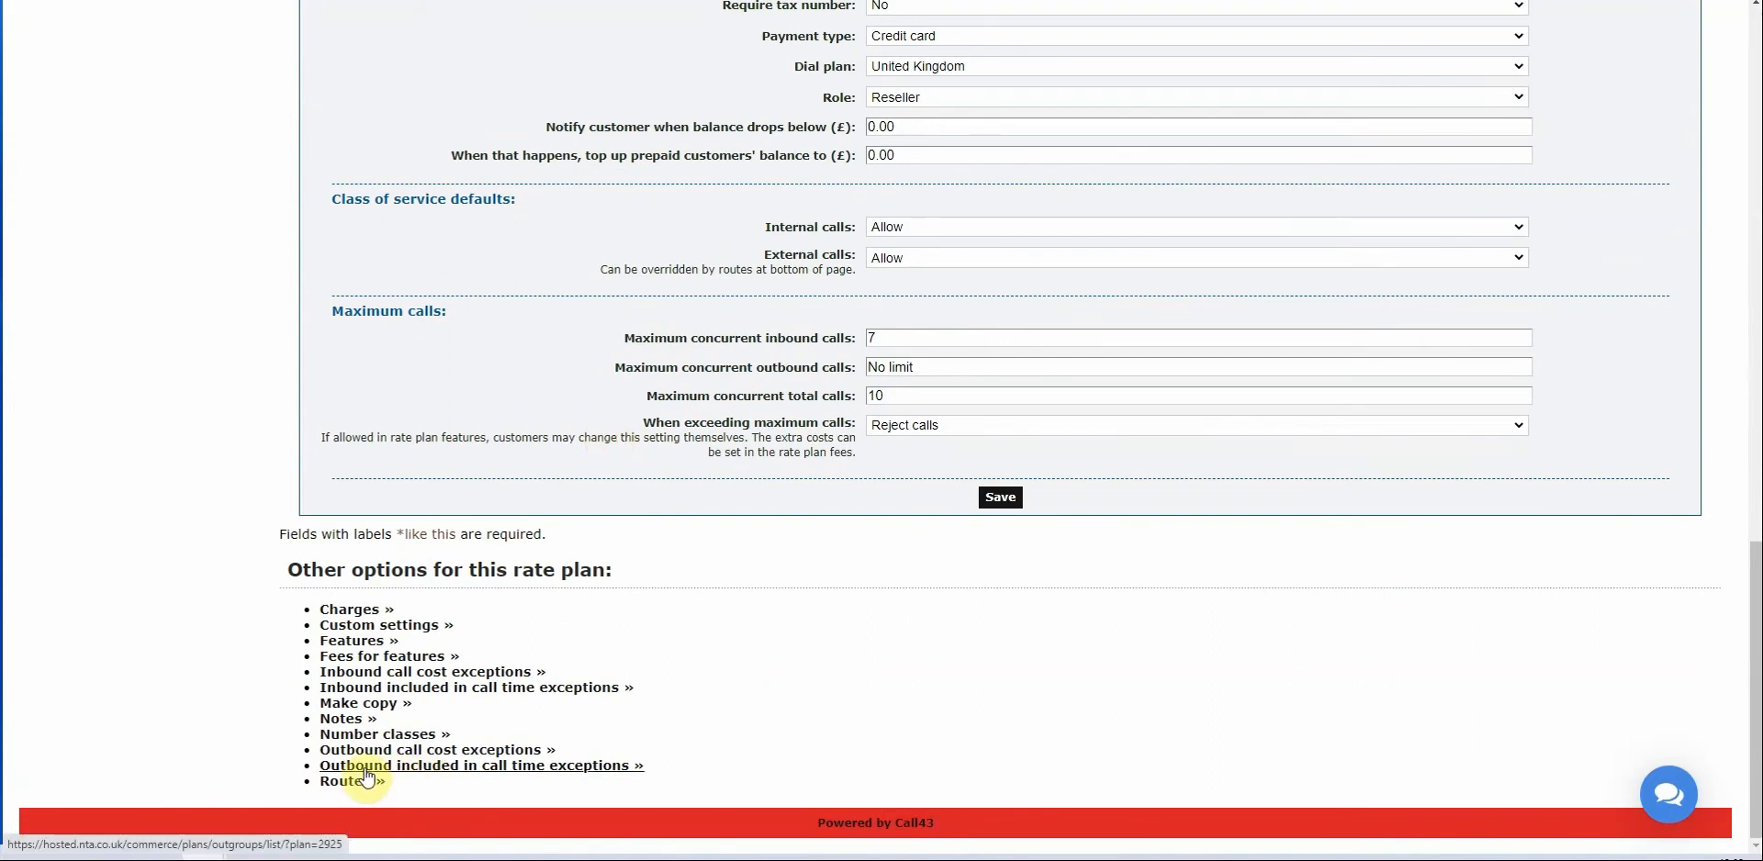
{"action": "scroll", "coordinate": [732, 515], "scroll_direction": "up", "scroll_amount": 8}
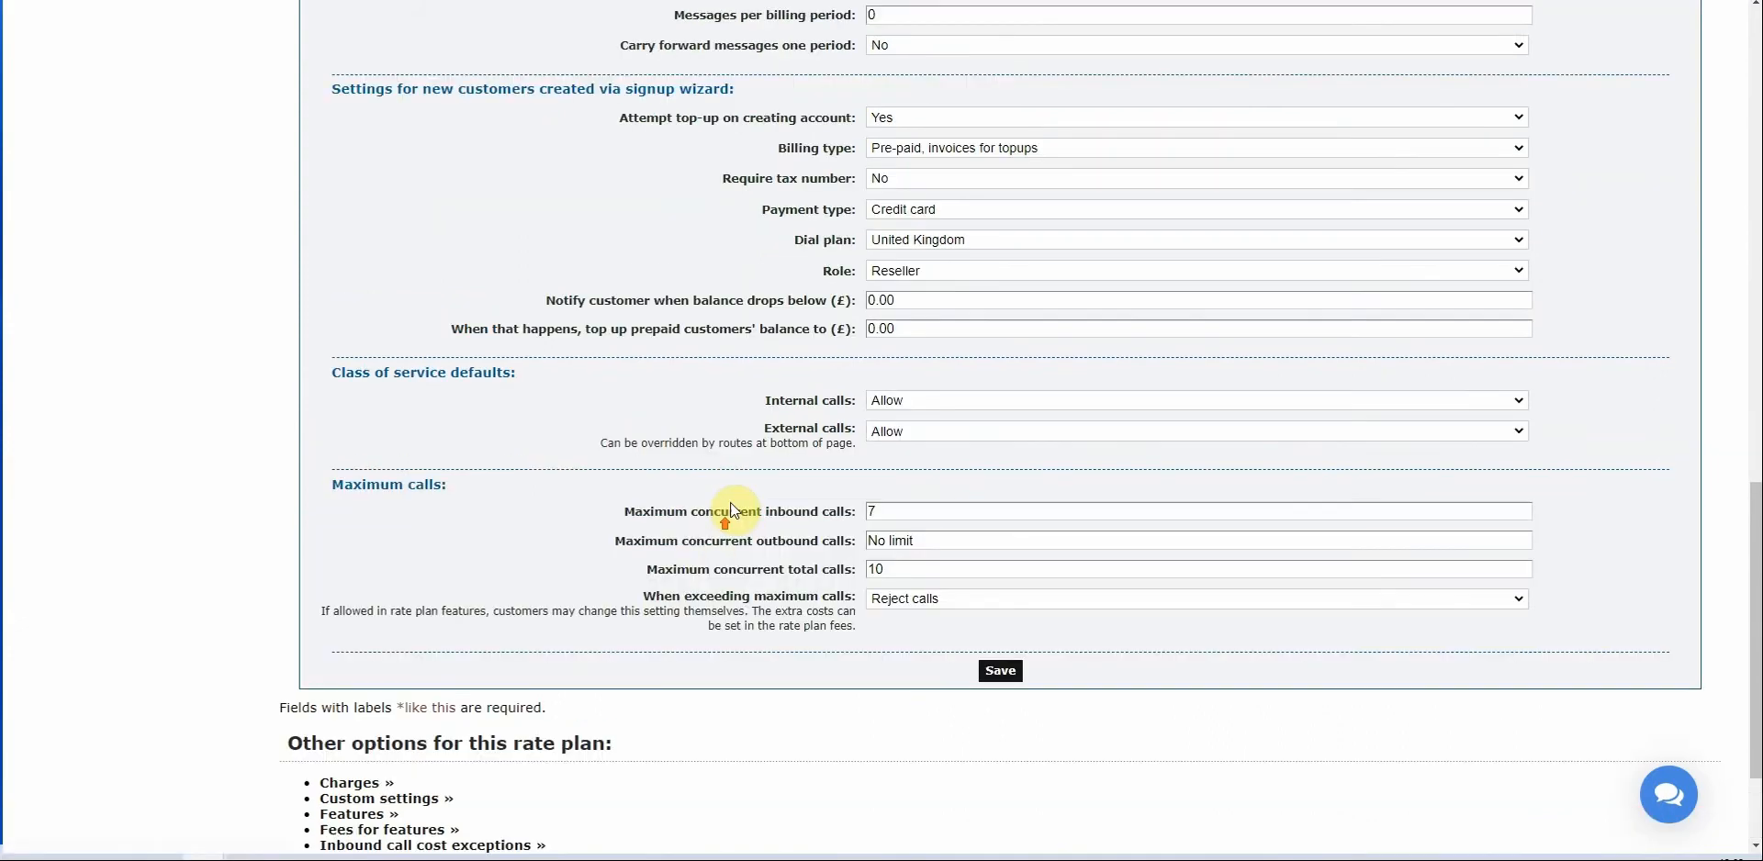
{"action": "left_click_drag", "start_coordinate": [610, 425], "coordinate": [852, 427]}
{"action": "scroll", "coordinate": [773, 437], "scroll_direction": "down", "scroll_amount": 8}
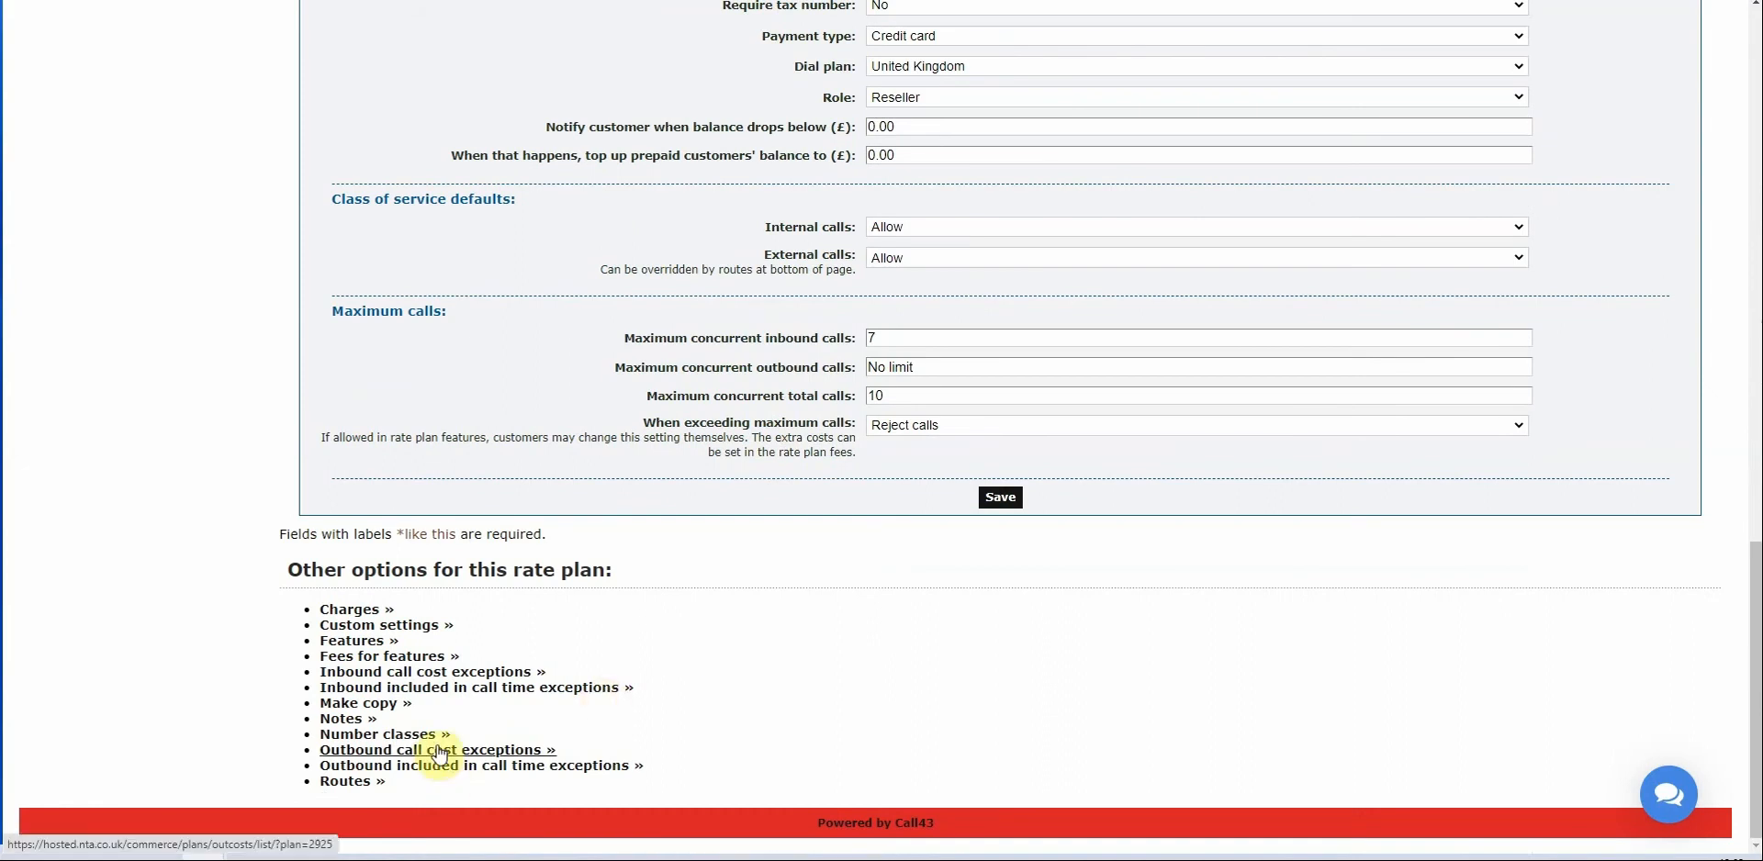
Start a new outbound included-call-time exception, filtering groups by 'uk nat'.
{"action": "left_click", "coordinate": [448, 773]}
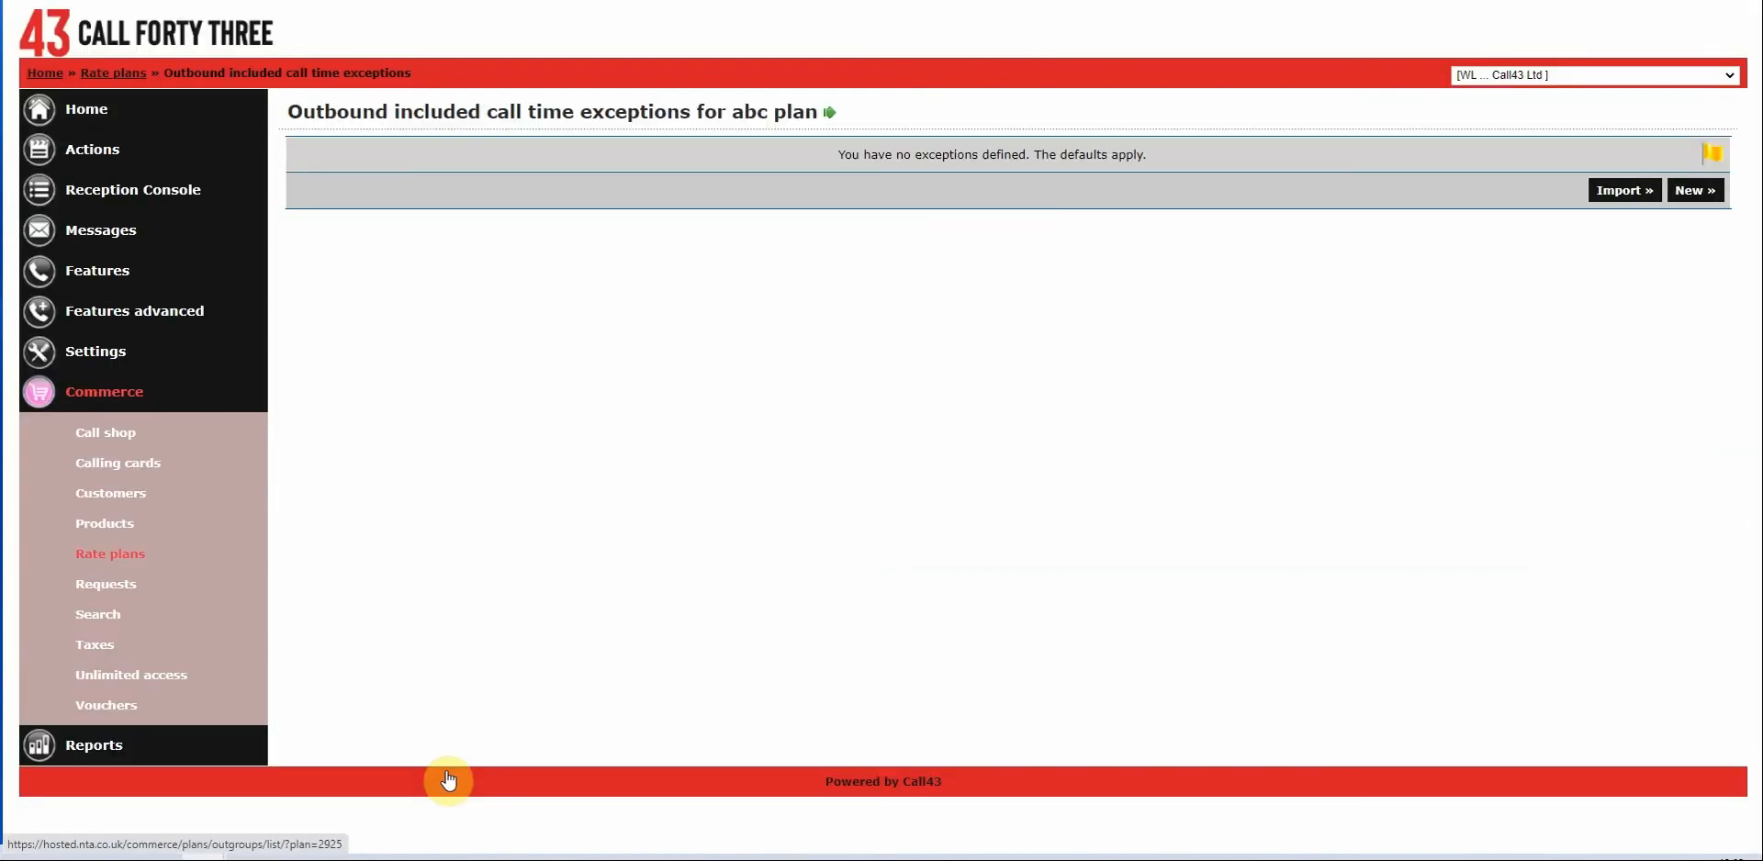
{"action": "left_click", "coordinate": [1682, 191]}
{"action": "left_click", "coordinate": [1015, 180]}
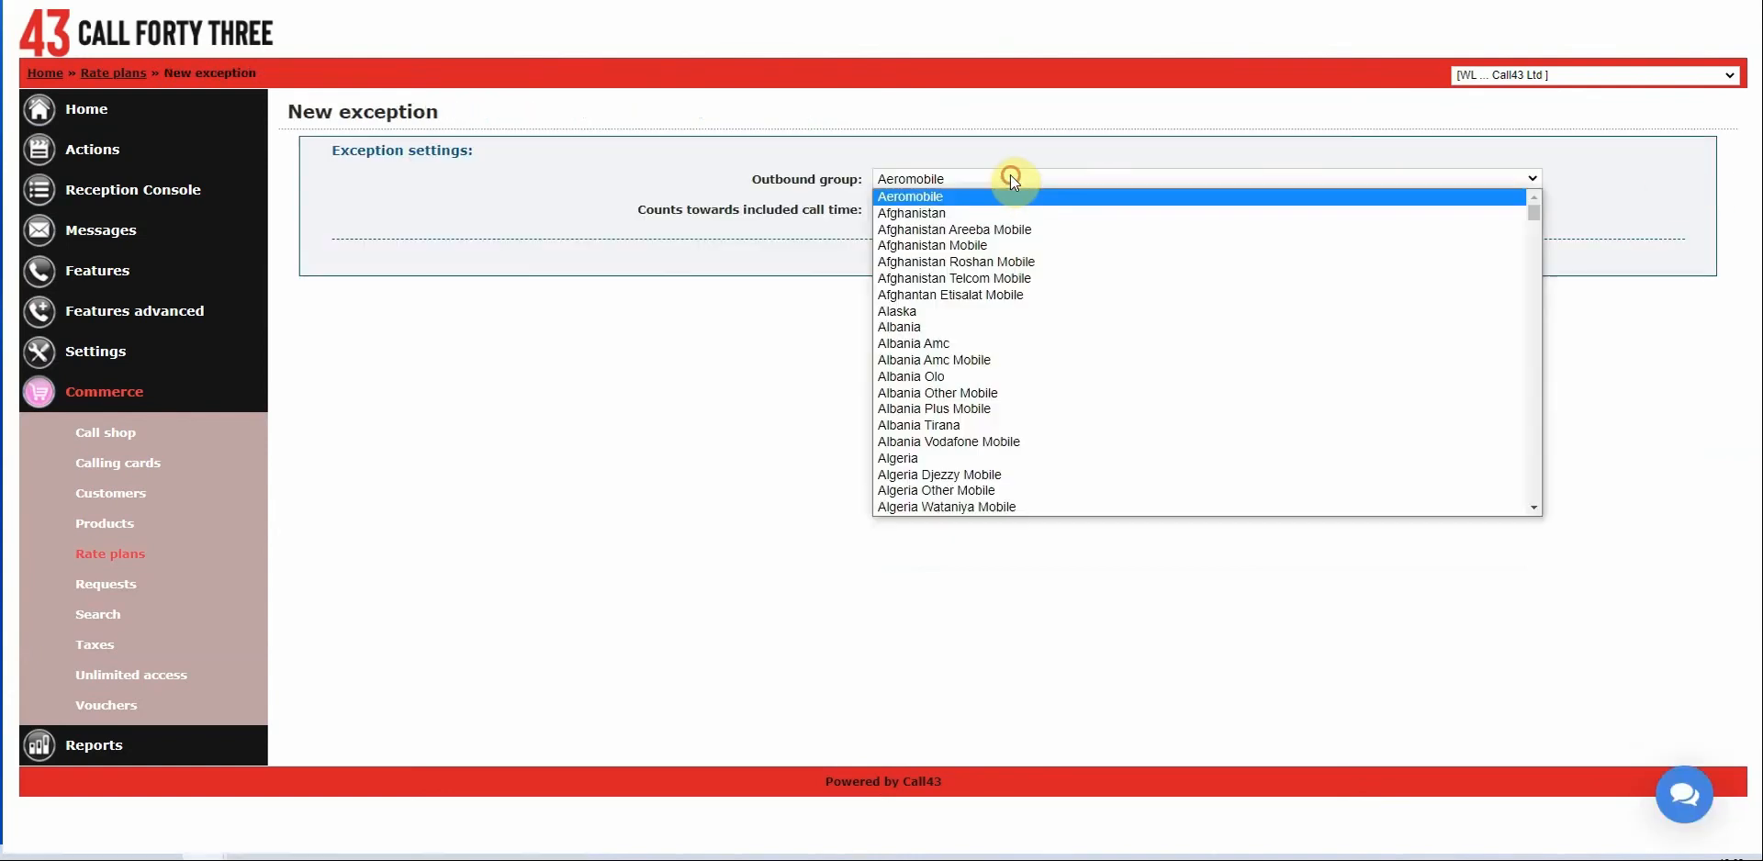
{"action": "type", "text": "uk nat"}
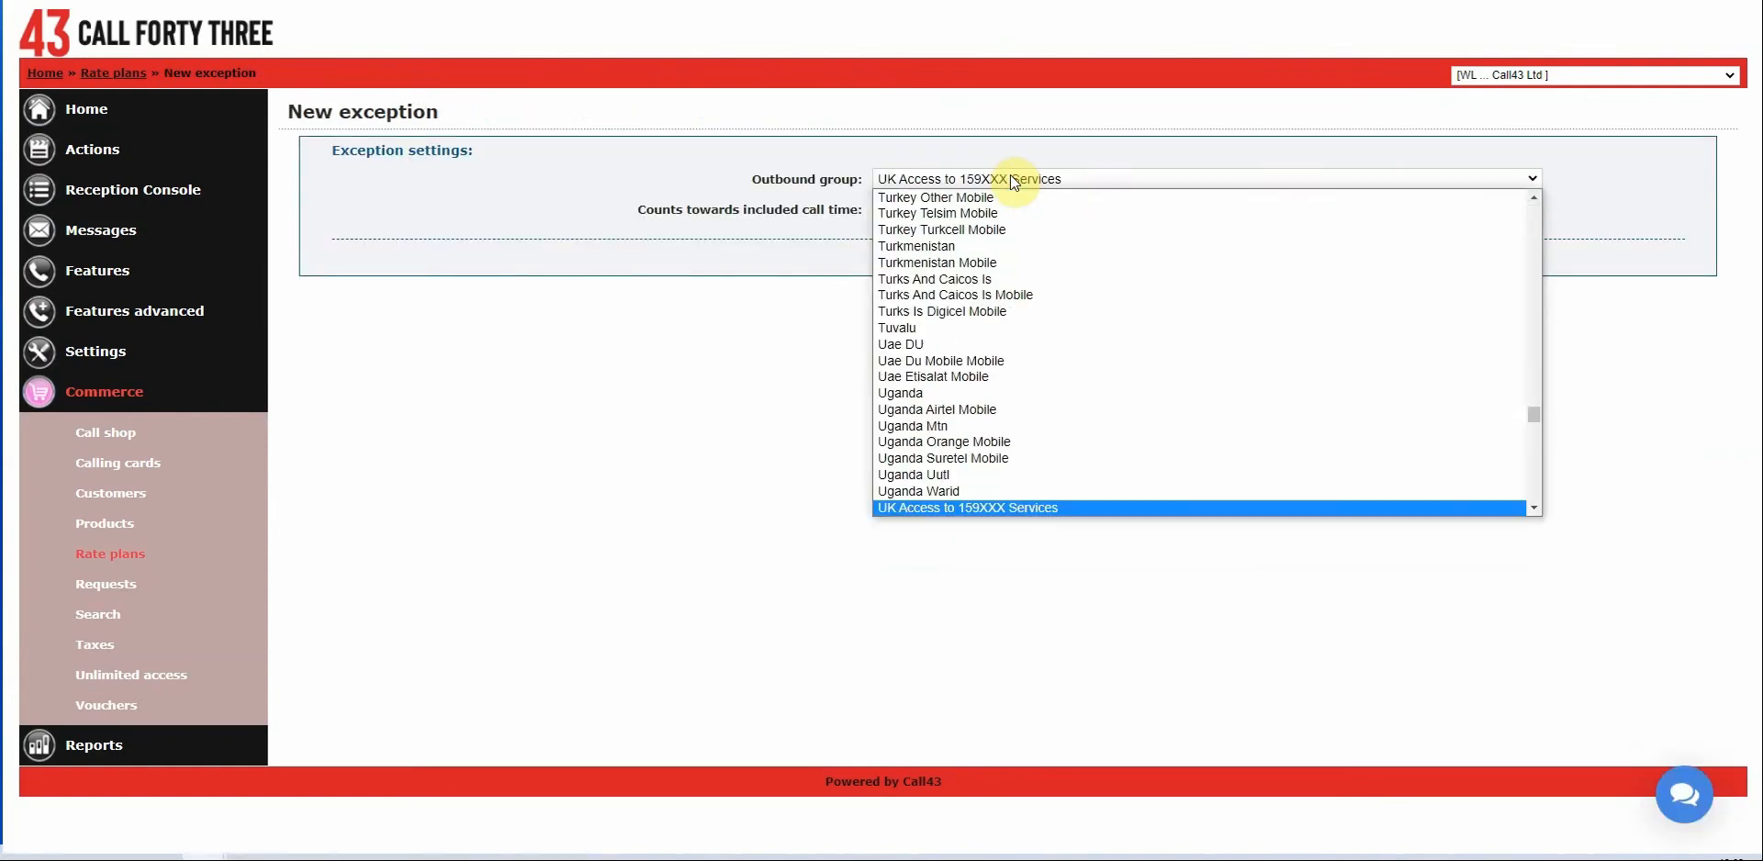
{"action": "scroll", "coordinate": [995, 345], "scroll_direction": "down", "scroll_amount": 3}
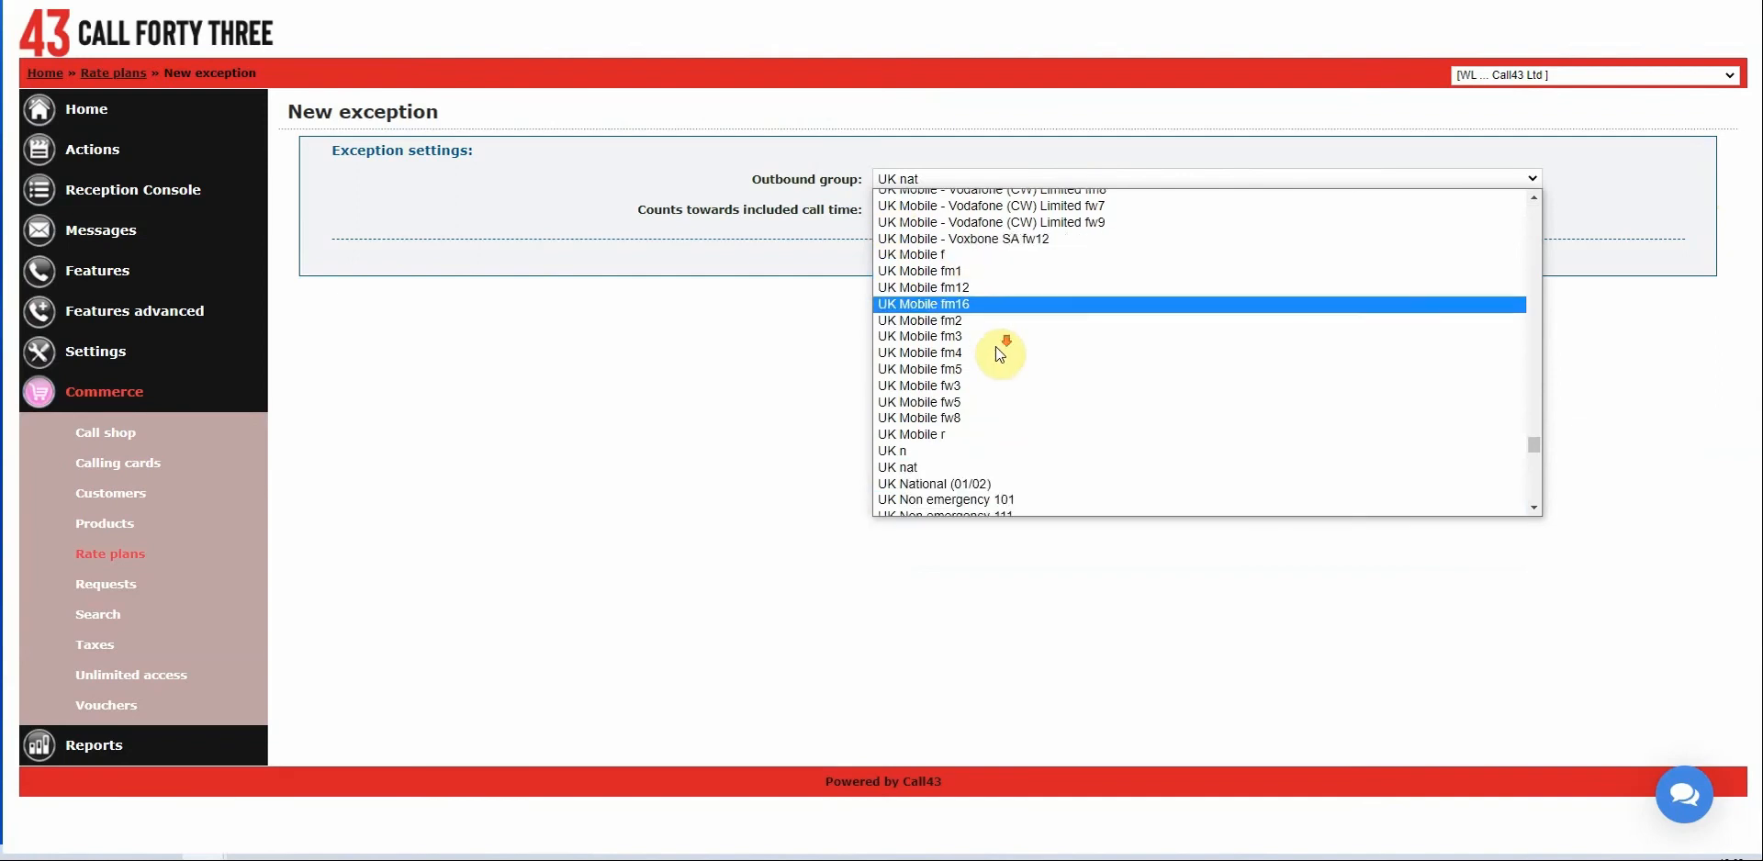
{"action": "scroll", "coordinate": [1000, 366], "scroll_direction": "down", "scroll_amount": 4}
{"action": "scroll", "coordinate": [918, 358], "scroll_direction": "up", "scroll_amount": 4}
{"action": "left_click", "coordinate": [913, 342]}
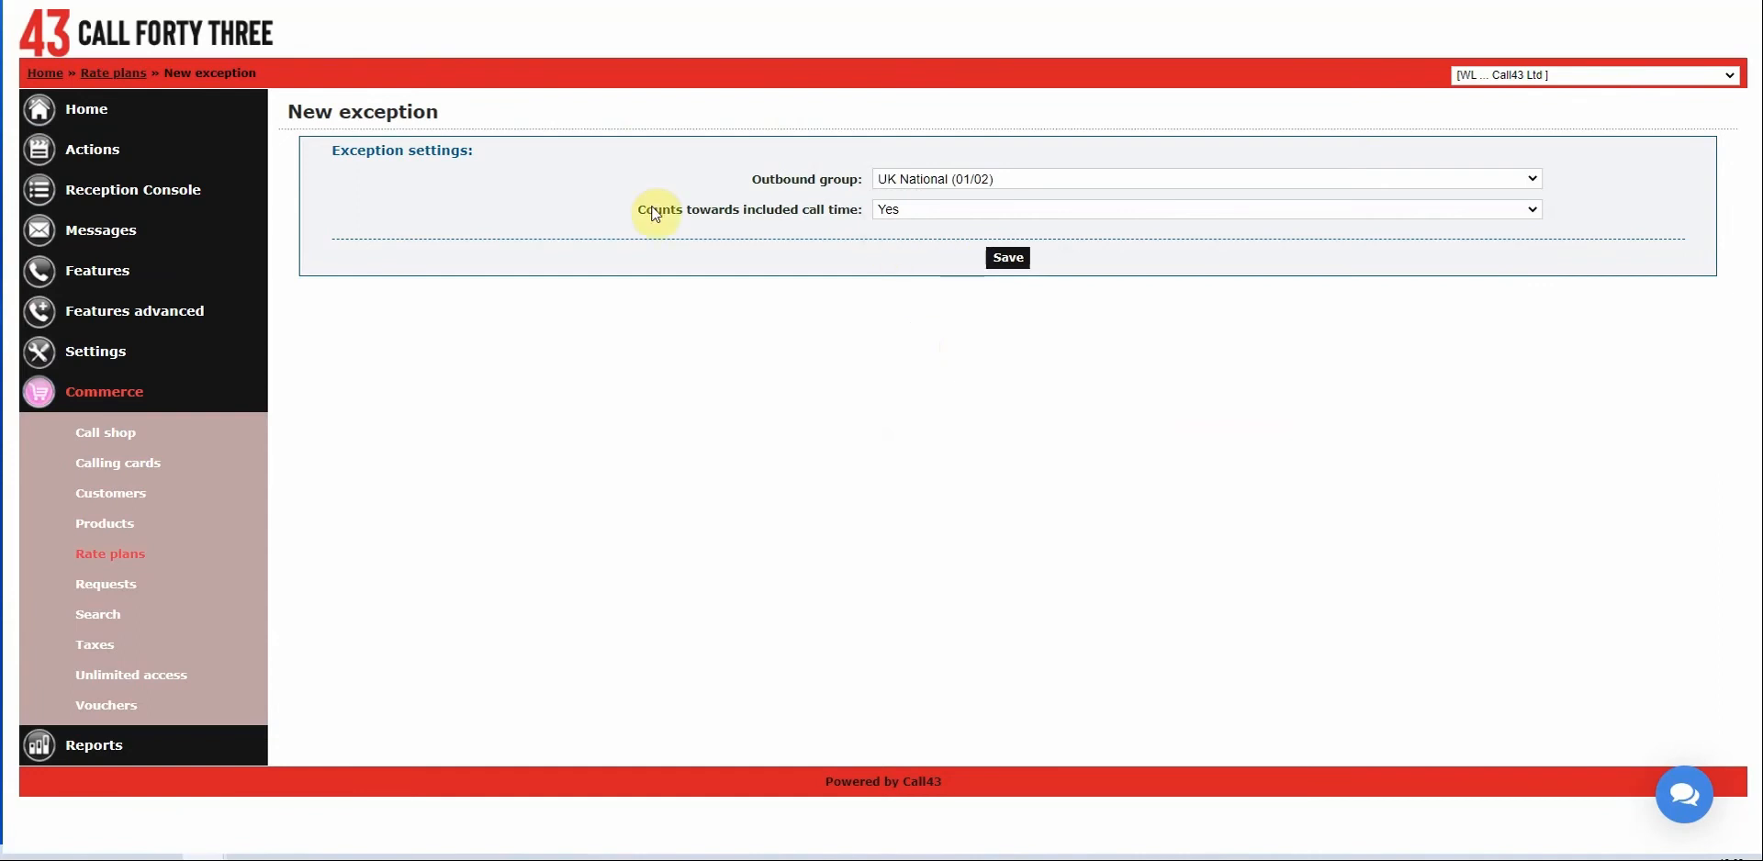
{"action": "left_click_drag", "start_coordinate": [645, 210], "coordinate": [860, 207]}
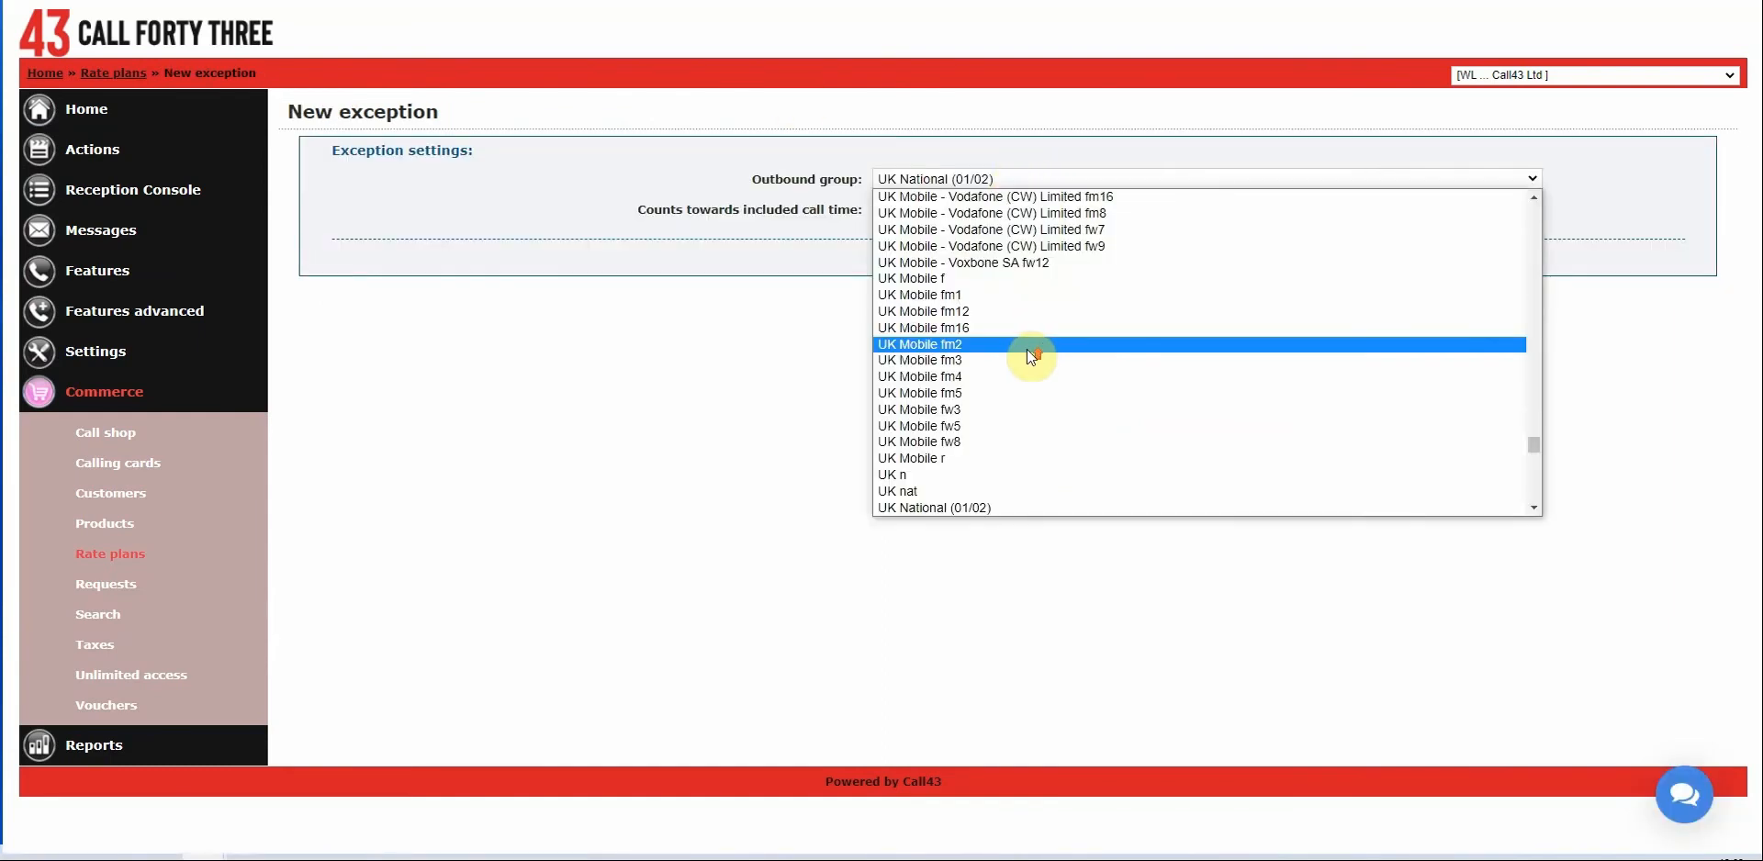
{"action": "scroll", "coordinate": [1031, 354], "scroll_direction": "up", "scroll_amount": 10}
{"action": "scroll", "coordinate": [1030, 349], "scroll_direction": "up", "scroll_amount": 9}
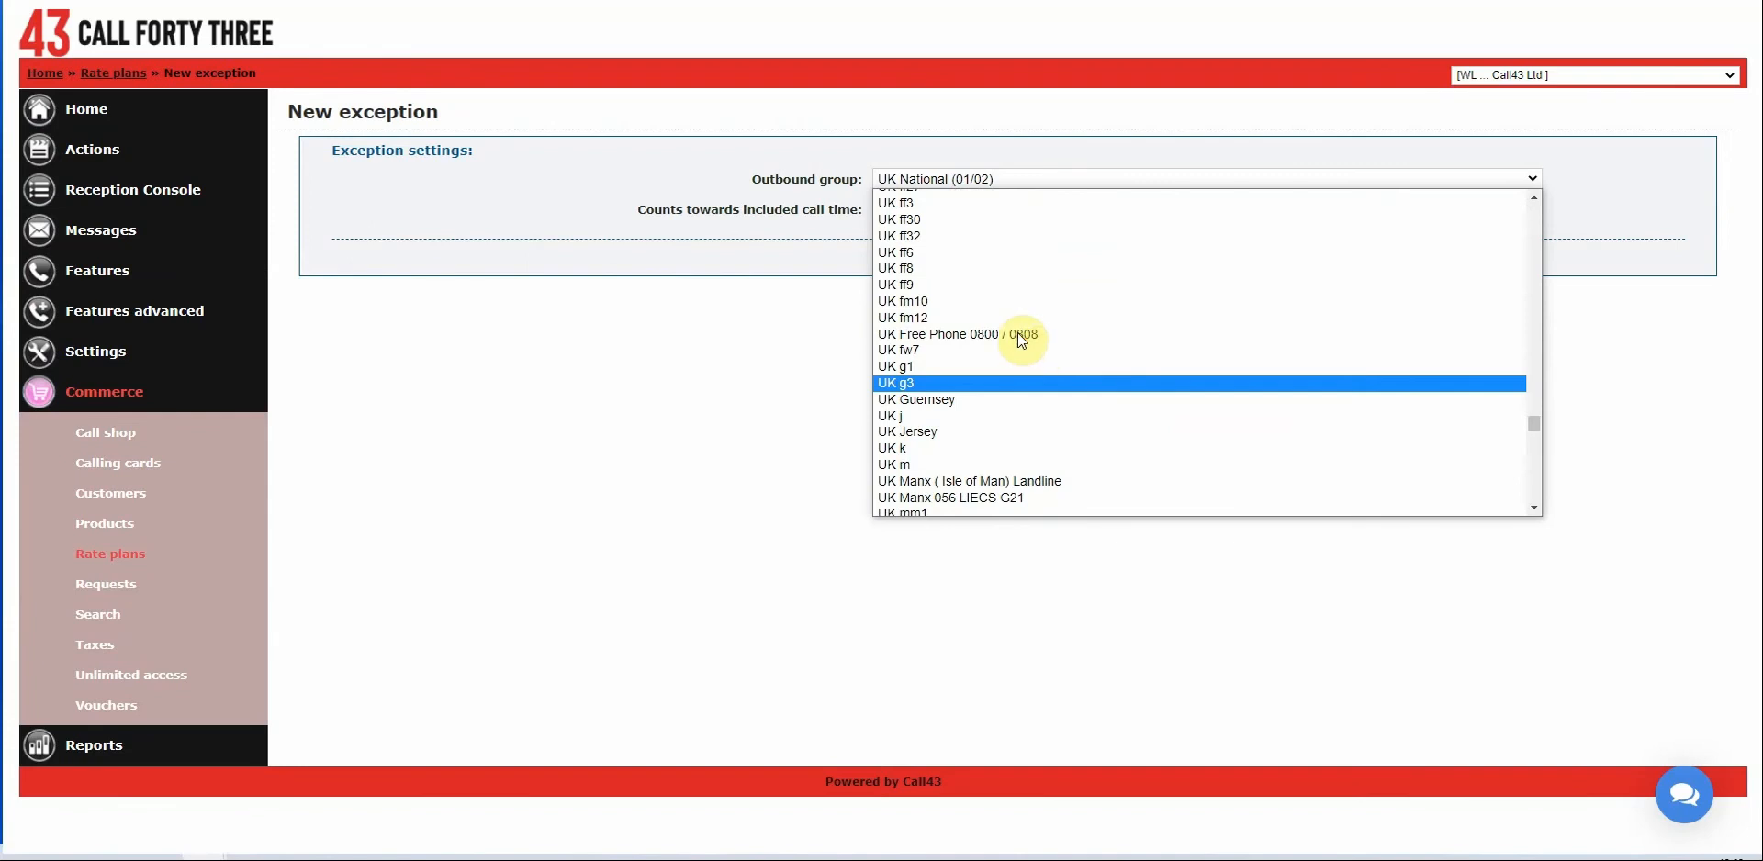
{"action": "scroll", "coordinate": [1017, 334], "scroll_direction": "down", "scroll_amount": 4}
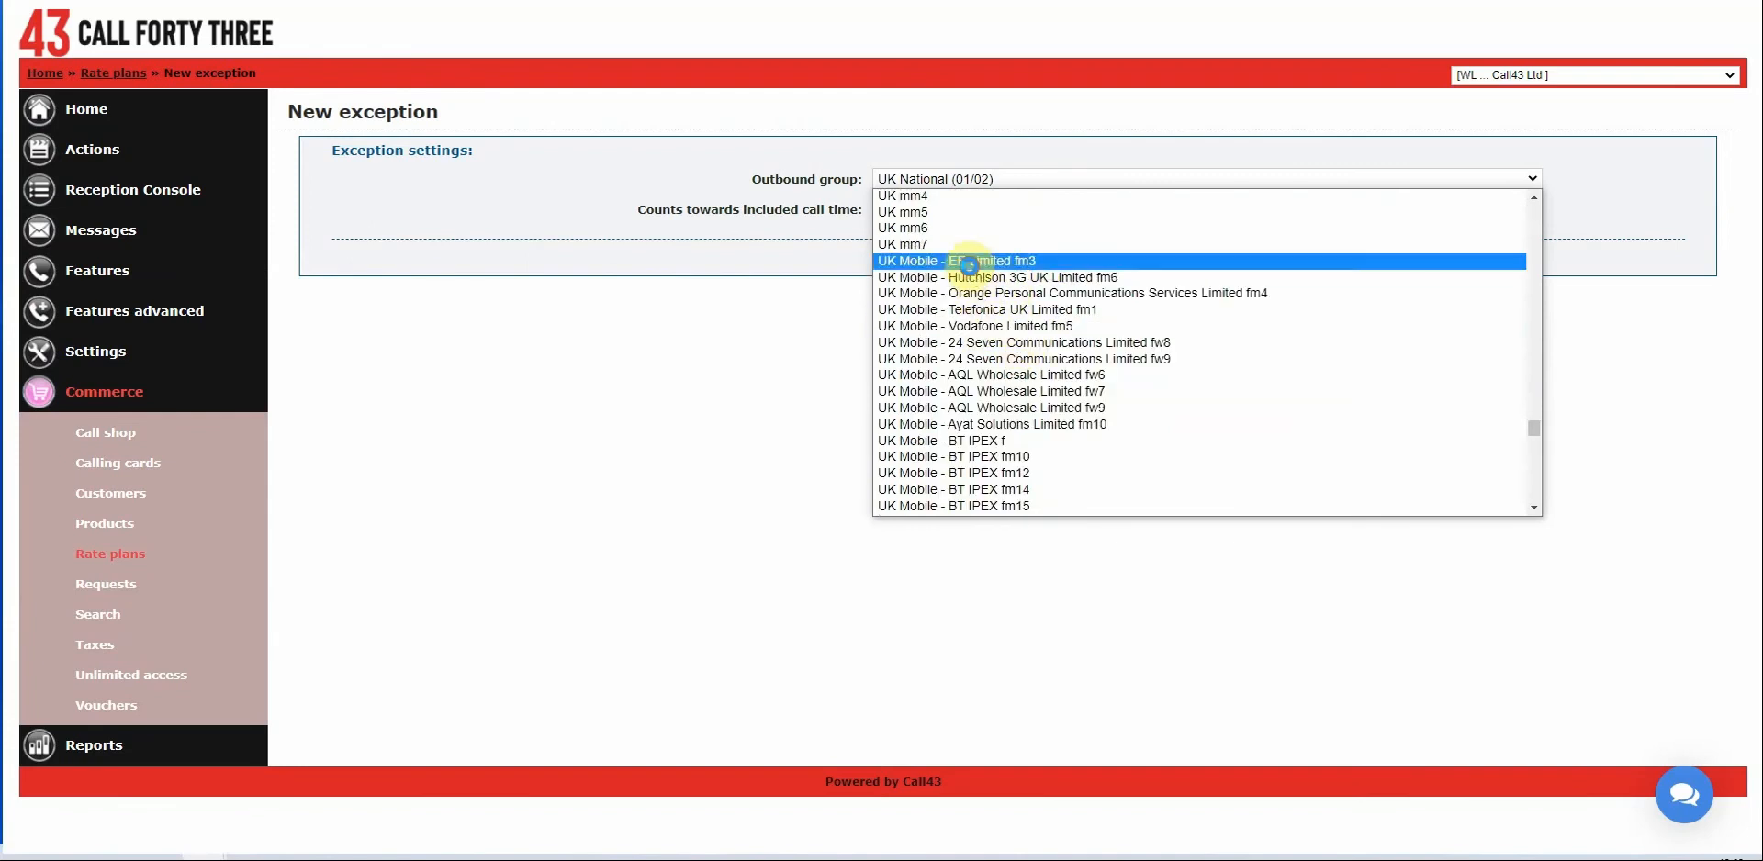
{"action": "left_click", "coordinate": [973, 261]}
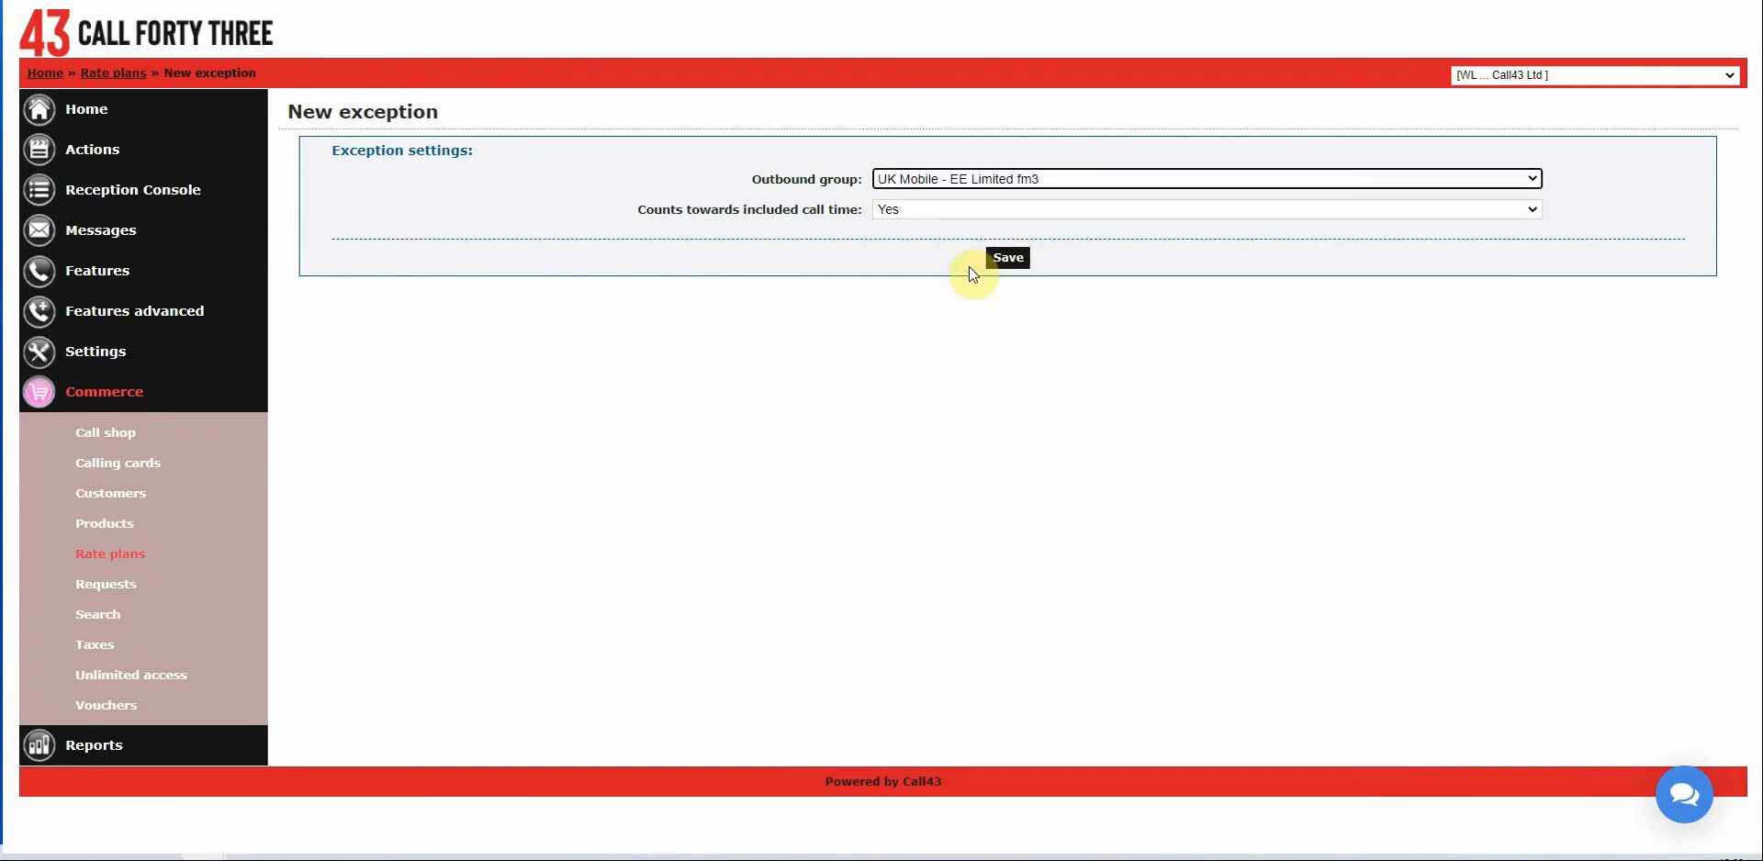
Save included-call-time exceptions for Vodafone Limited fm5 and Telefonica UK Limited fm1.
{"action": "left_click", "coordinate": [964, 182]}
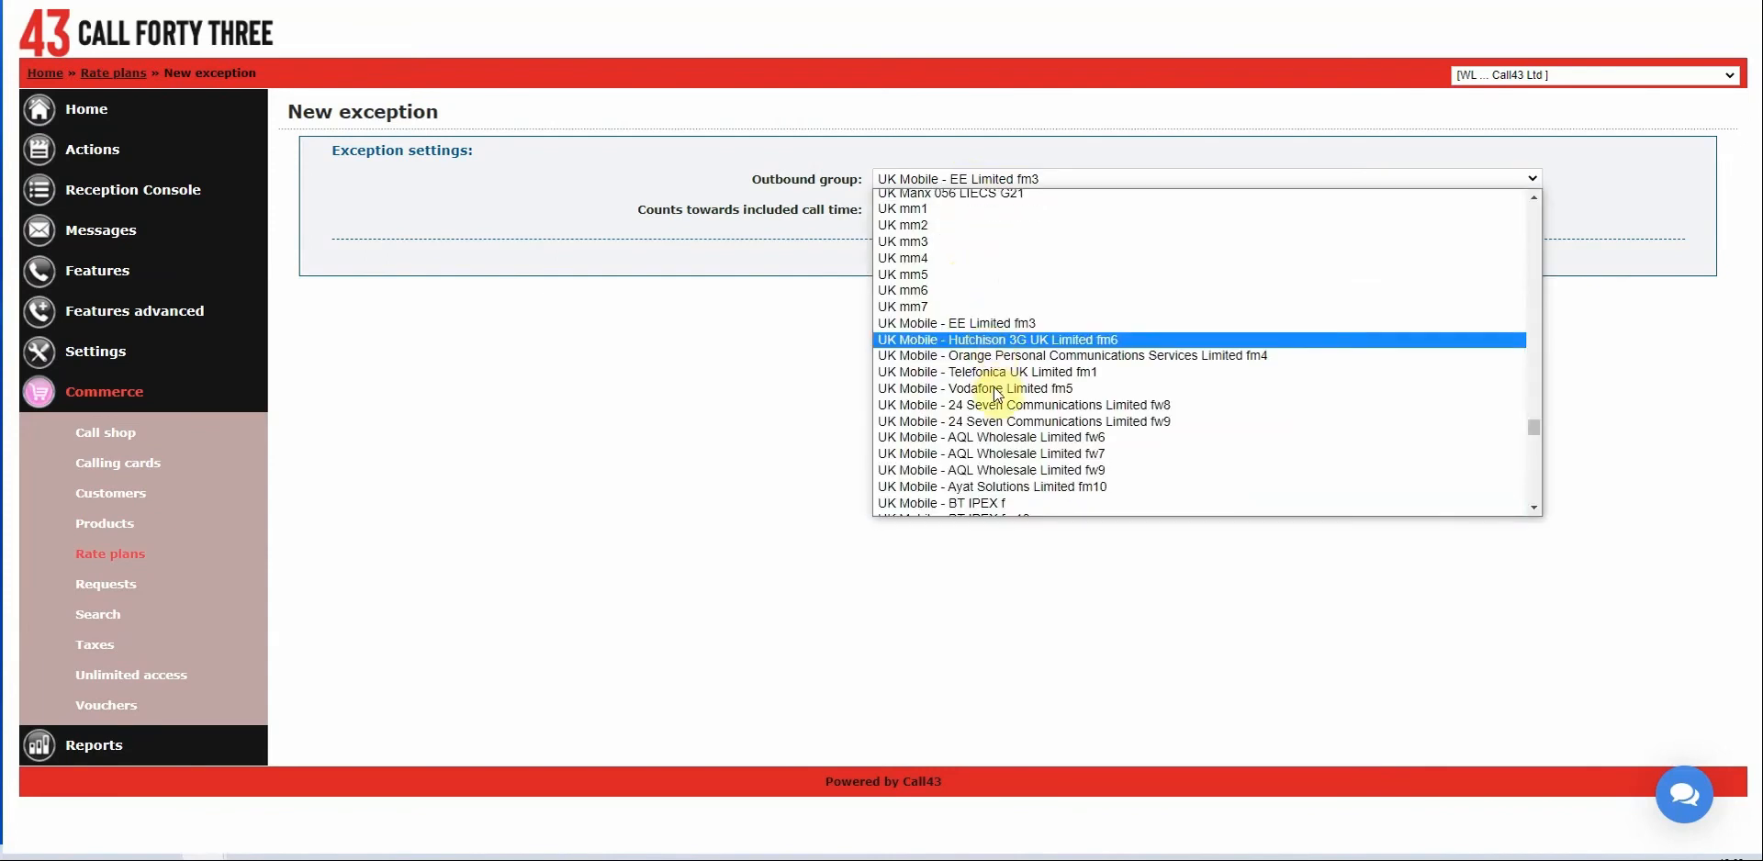
{"action": "left_click", "coordinate": [999, 390]}
{"action": "left_click", "coordinate": [1003, 267]}
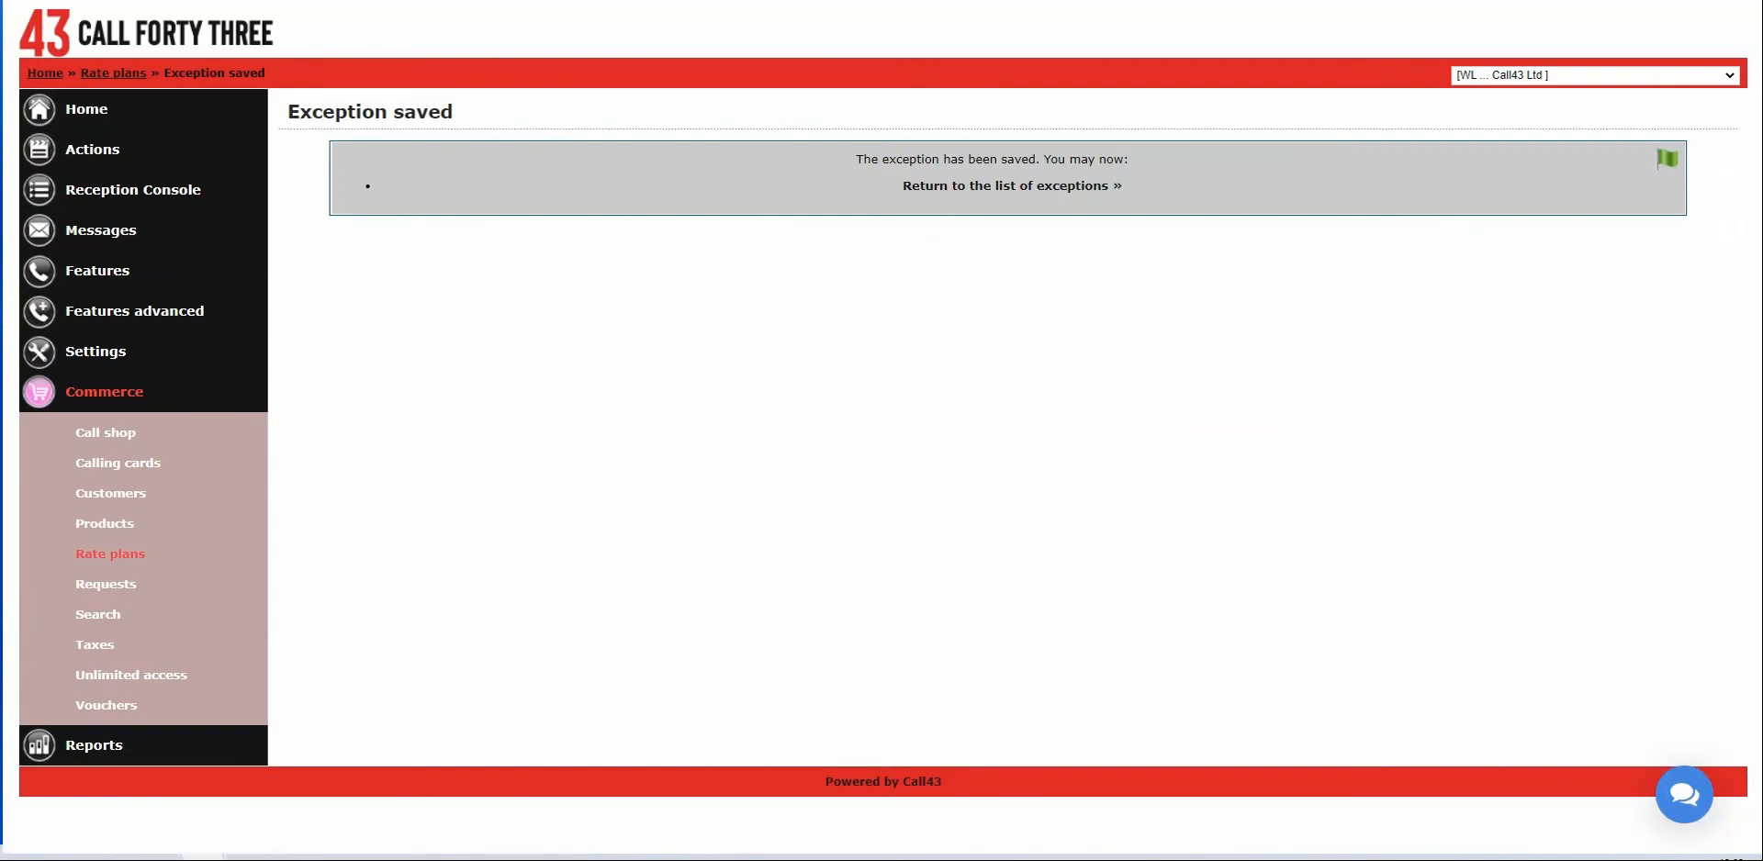
{"action": "key", "text": "alt+Left"}
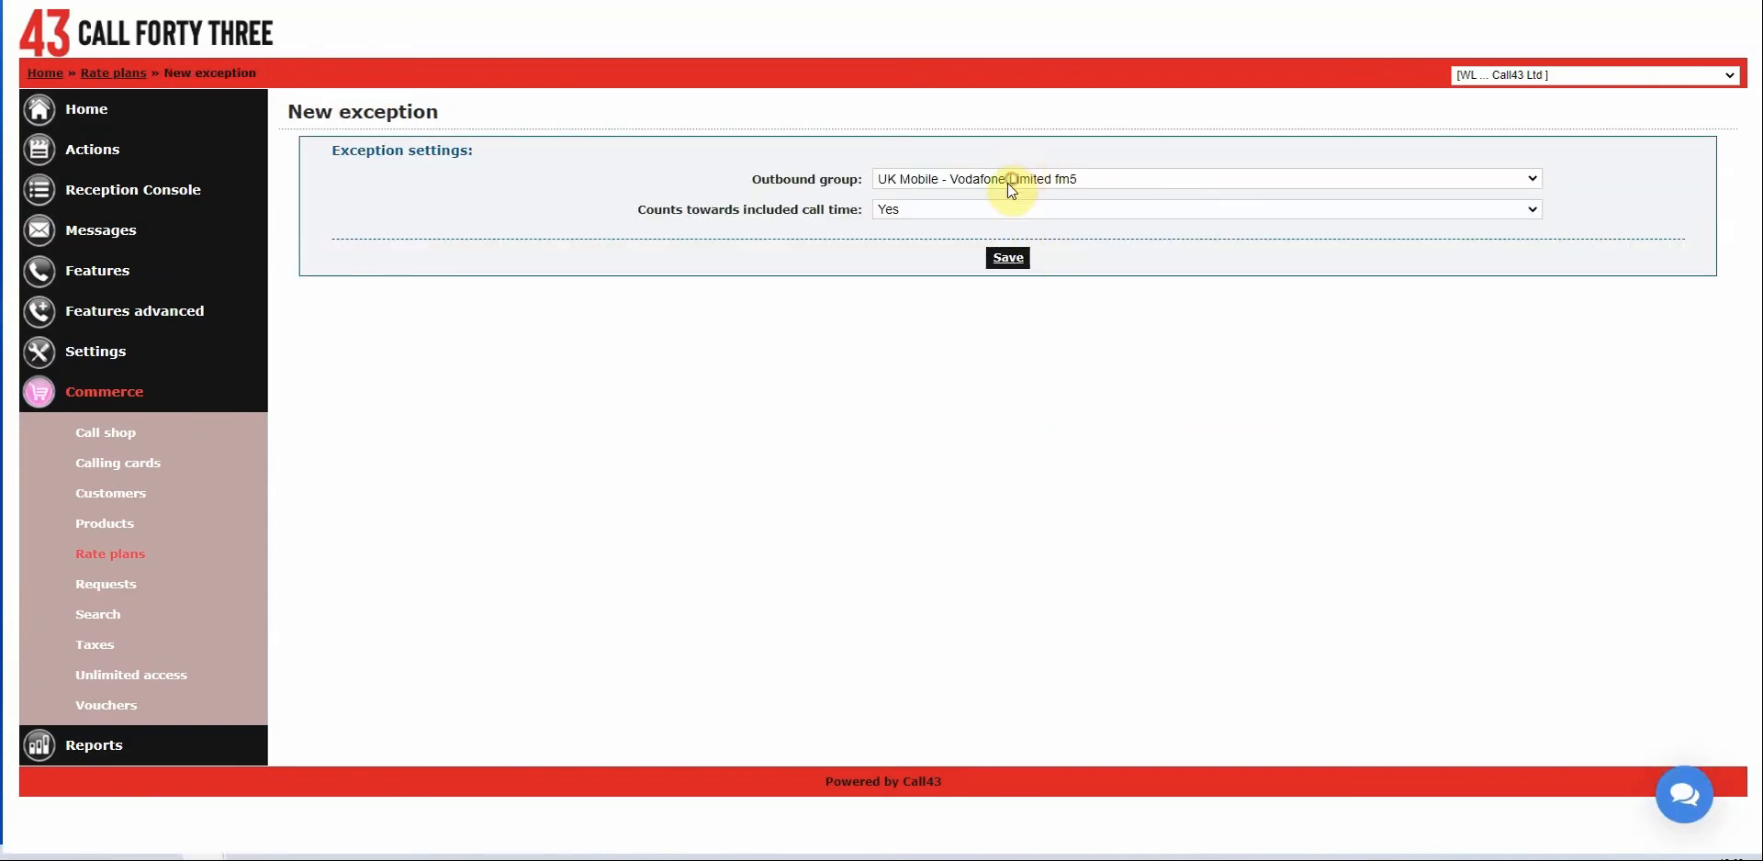
{"action": "left_click", "coordinate": [1012, 179]}
{"action": "left_click", "coordinate": [1045, 491]}
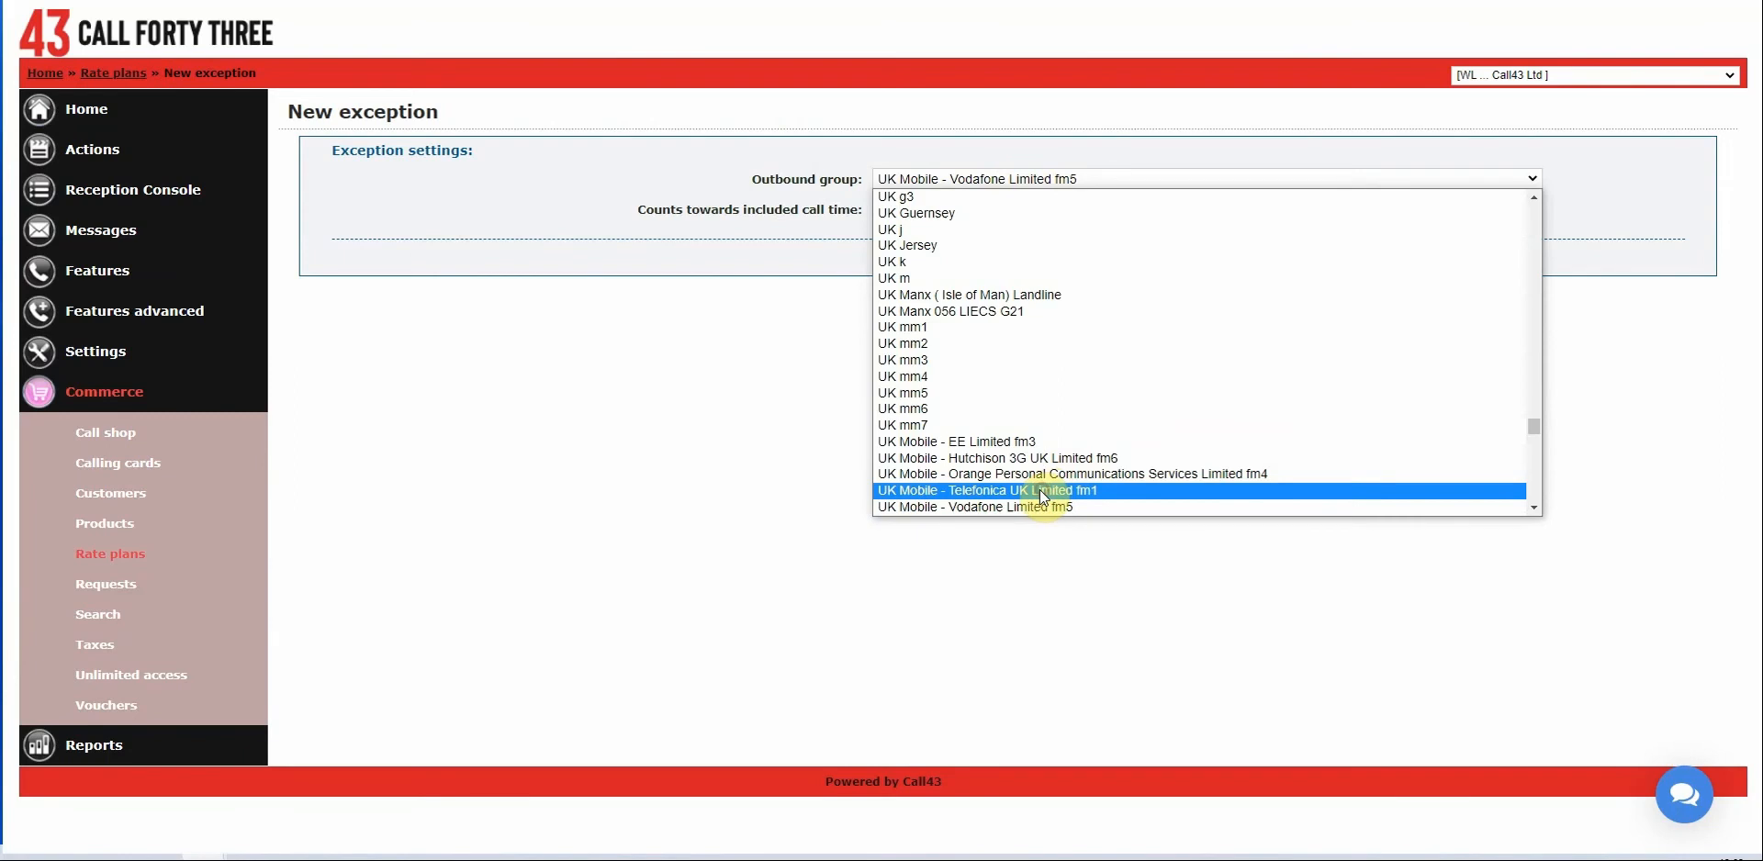
{"action": "left_click", "coordinate": [1007, 268]}
{"action": "key", "text": "alt+Left"}
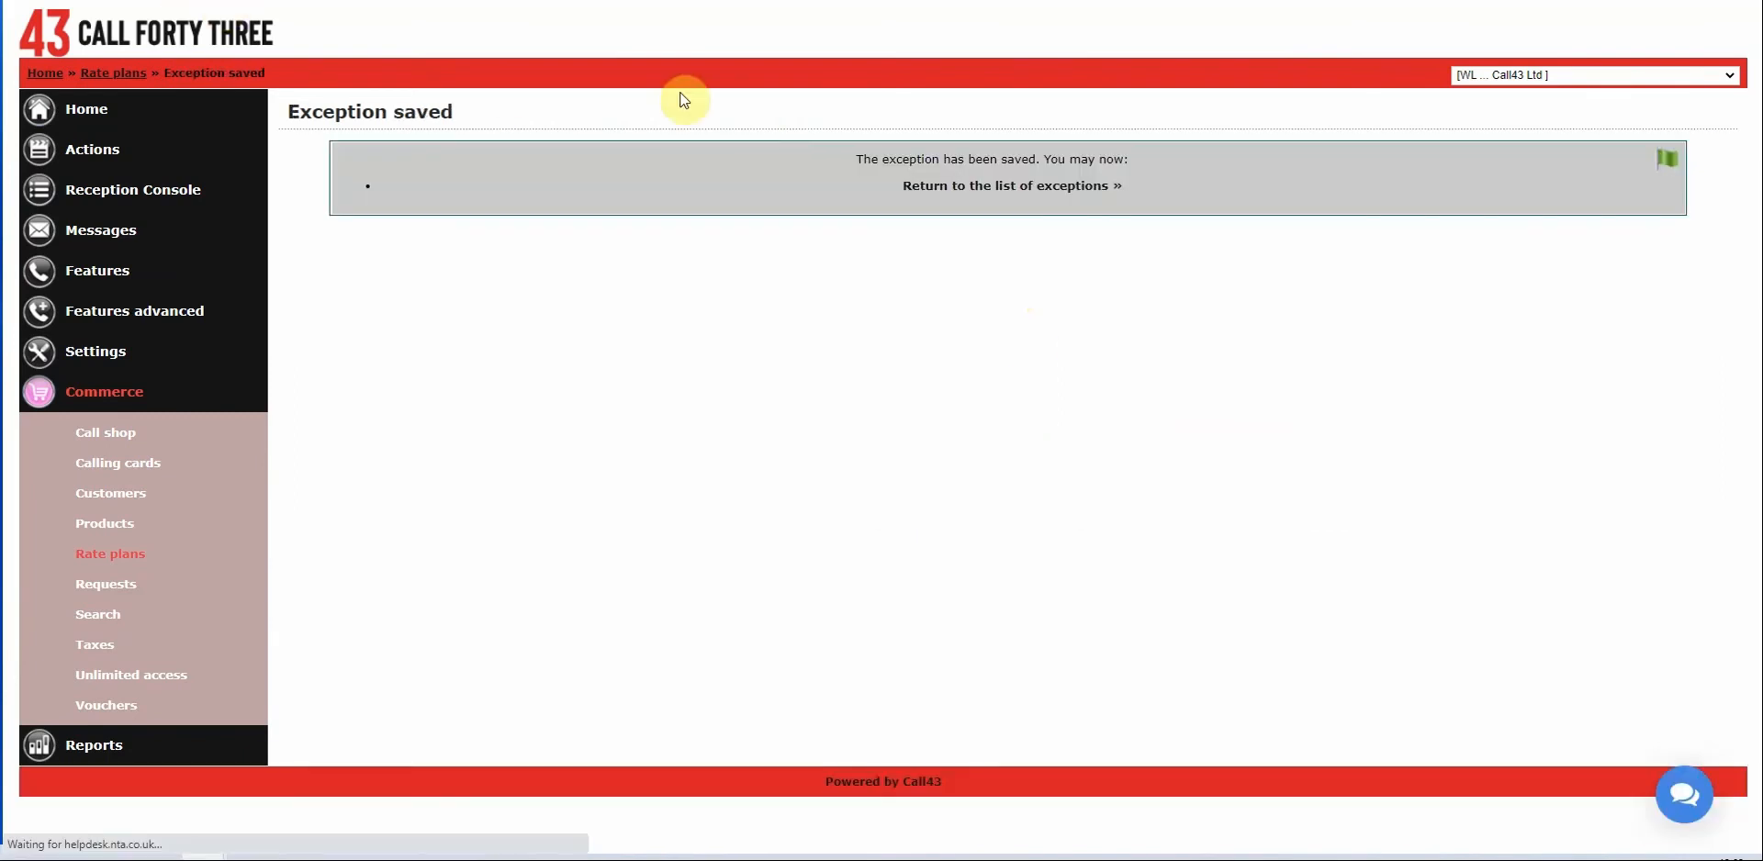
Save included-call-time exceptions for Orange fm4 and Hutchison 3G UK Limited fm6.
{"action": "left_click", "coordinate": [950, 179]}
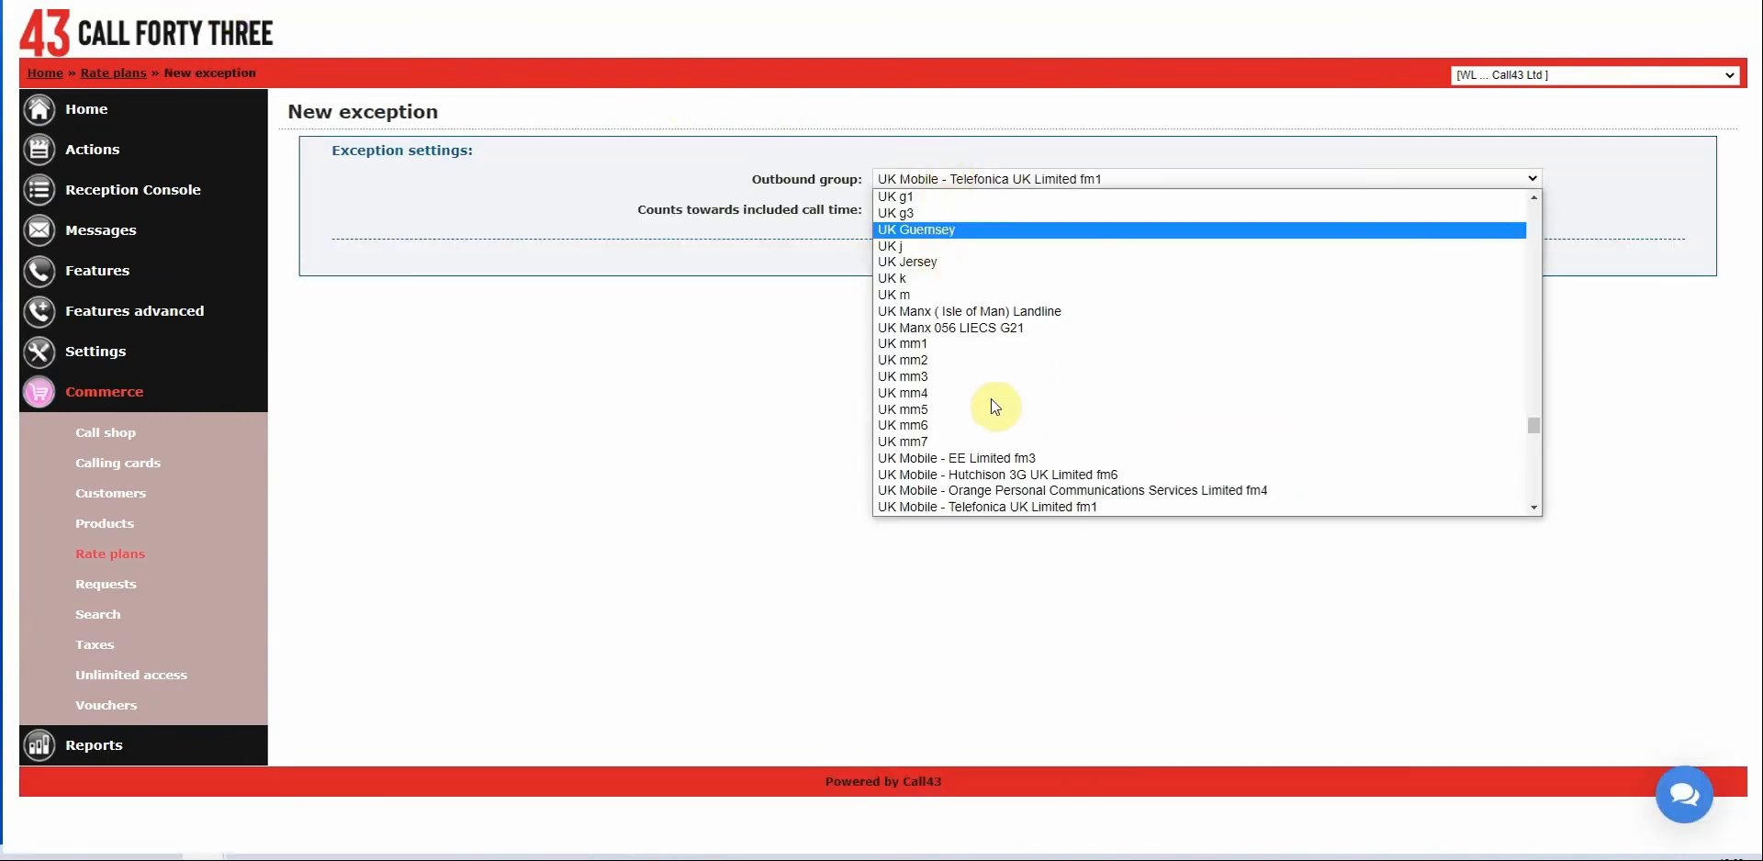
{"action": "left_click", "coordinate": [988, 488]}
{"action": "left_click", "coordinate": [1008, 258]}
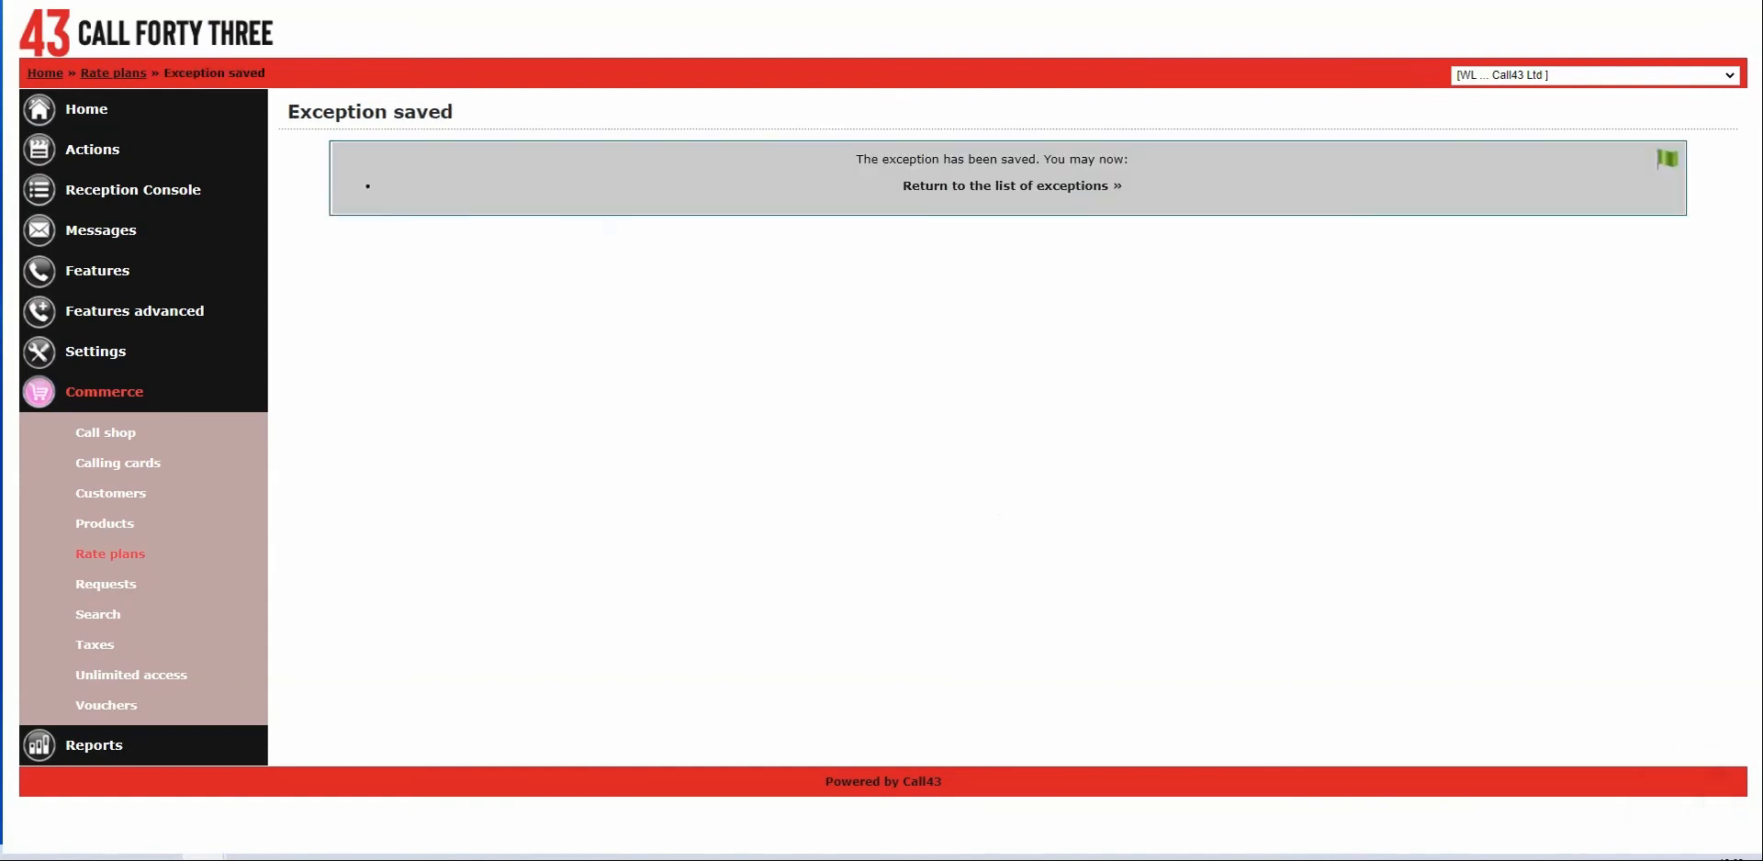
{"action": "key", "text": "alt+Left"}
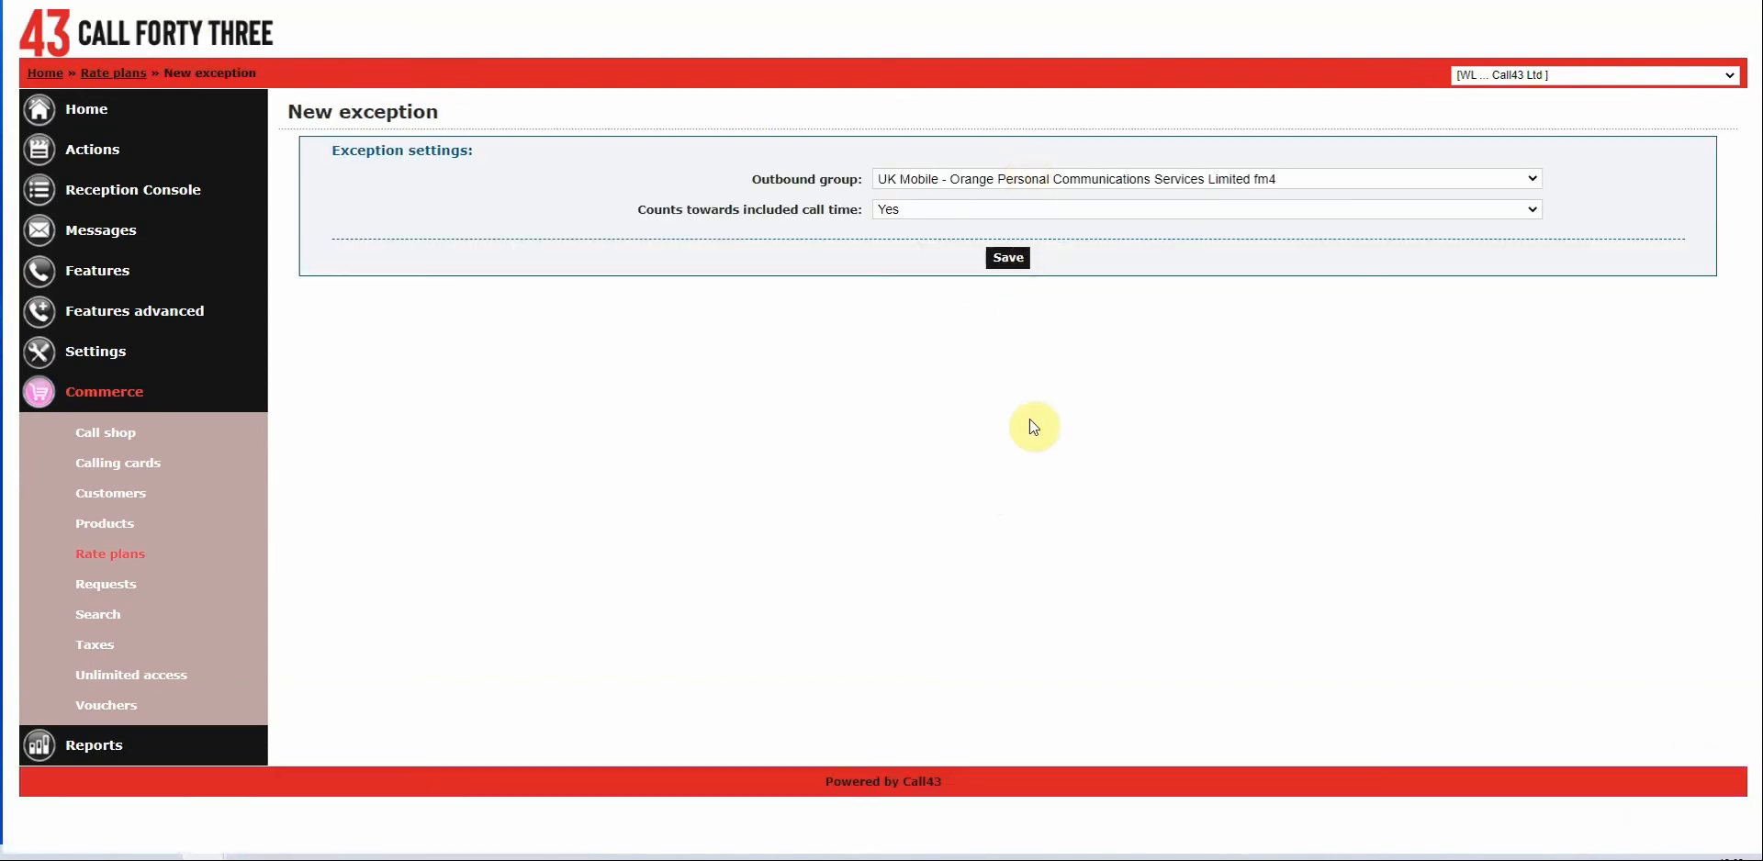
{"action": "key", "text": "alt+Down"}
{"action": "left_click", "coordinate": [1010, 507]}
{"action": "left_click", "coordinate": [1008, 258]}
{"action": "key", "text": "alt+Left"}
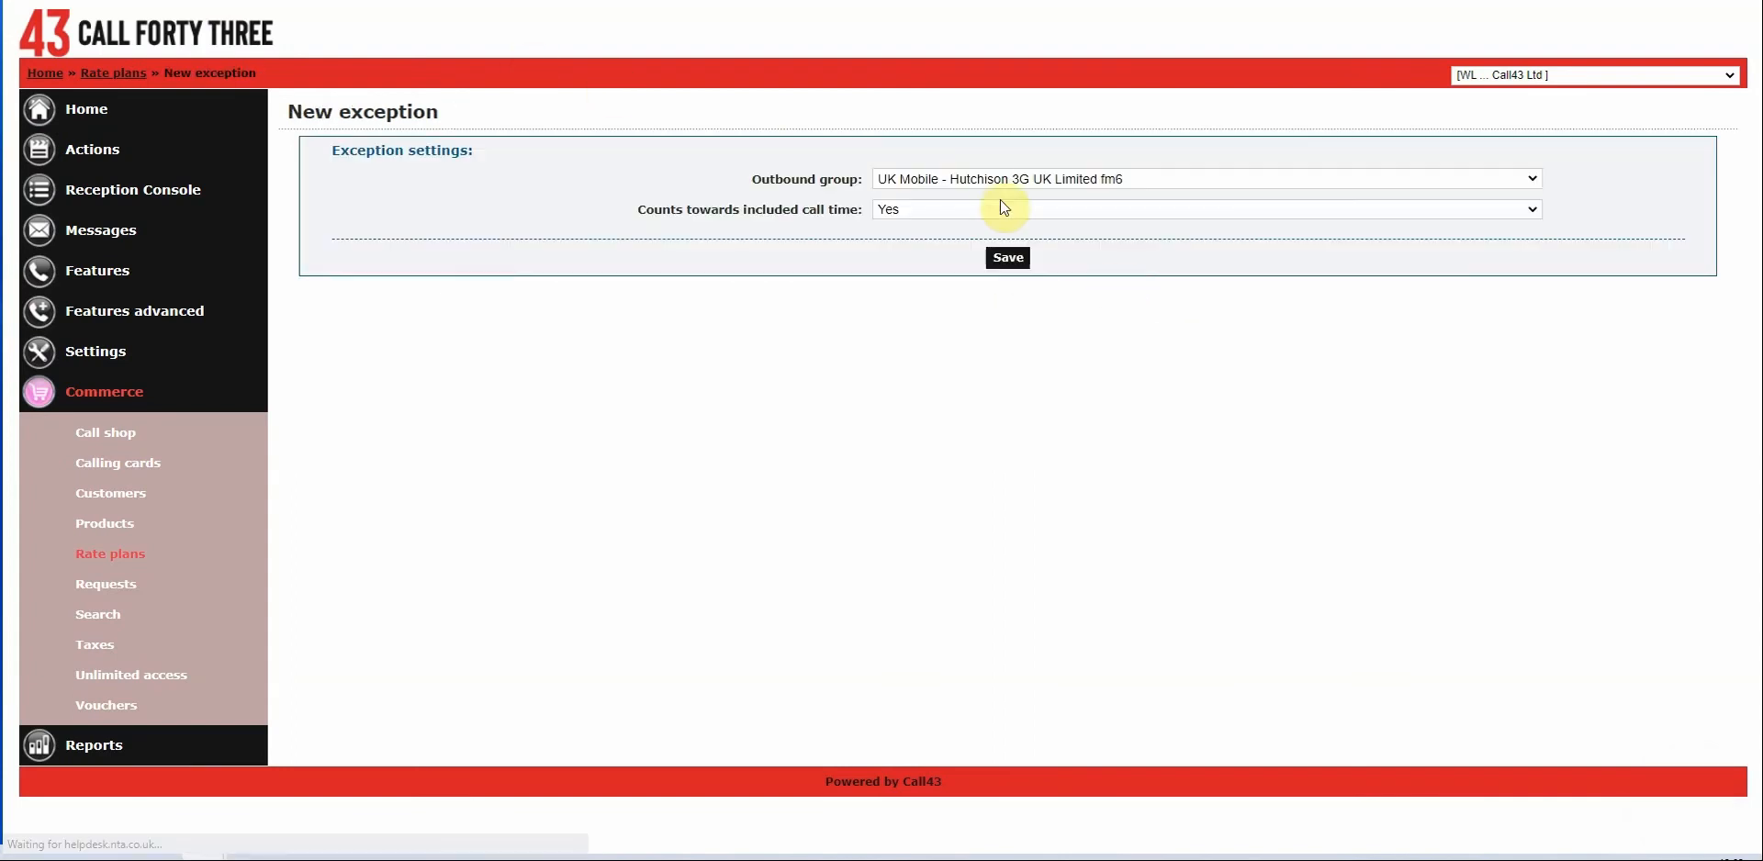
Save the UK Mobile - EE Limited fm3 exception and return to the exceptions list.
{"action": "key", "text": "alt+Down"}
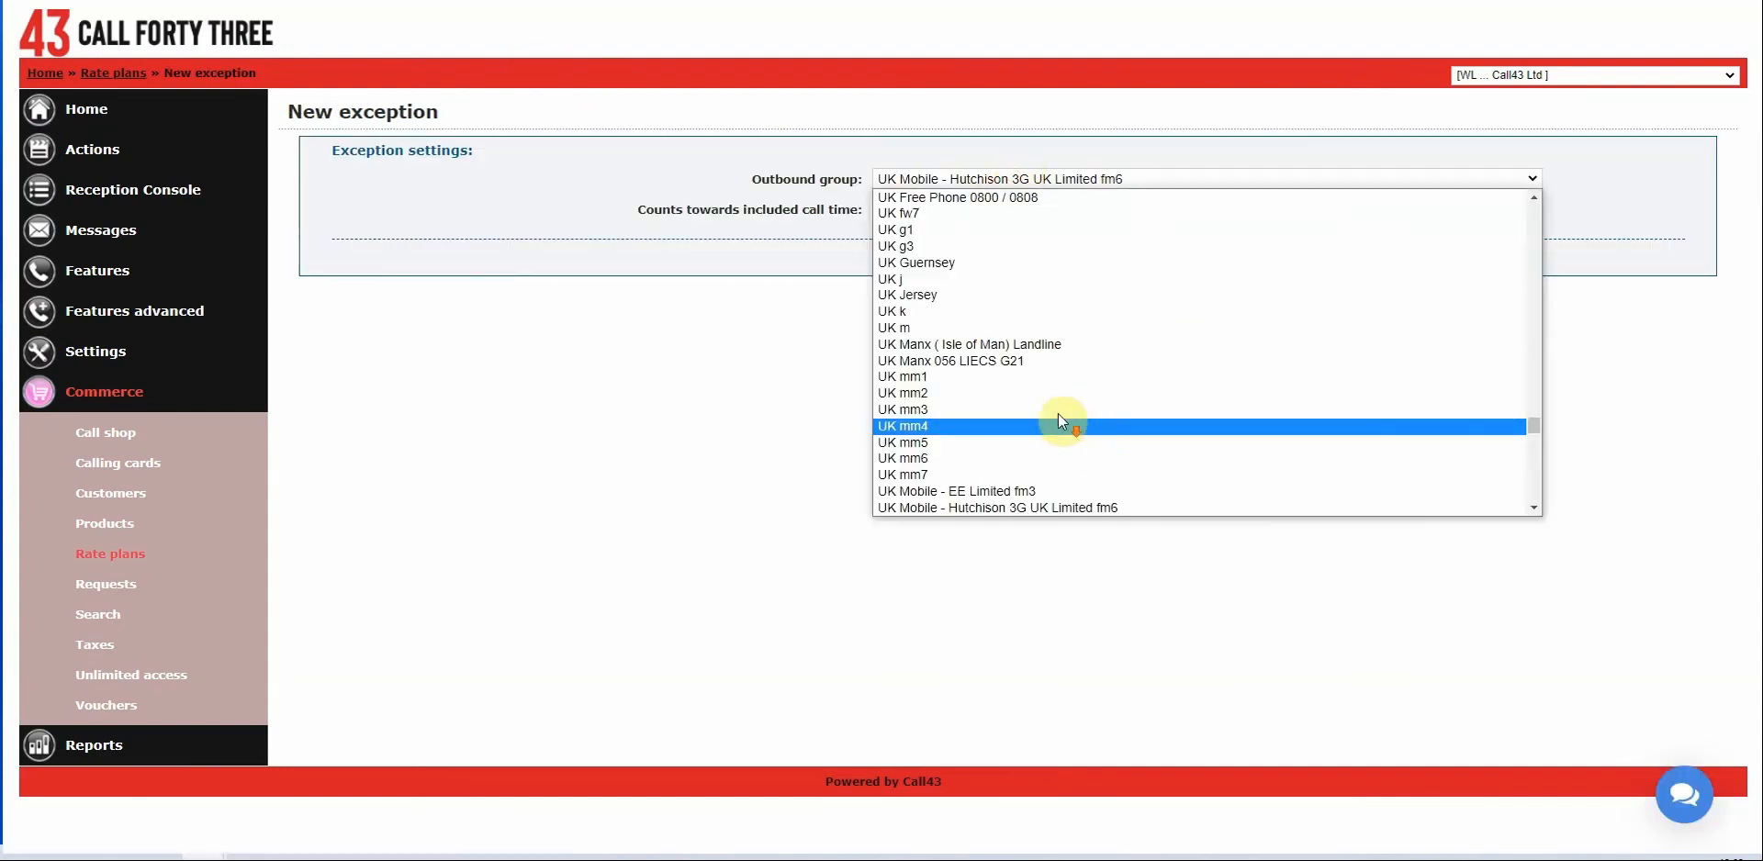
{"action": "scroll", "coordinate": [1062, 421], "scroll_direction": "down", "scroll_amount": 2}
{"action": "left_click", "coordinate": [993, 307]}
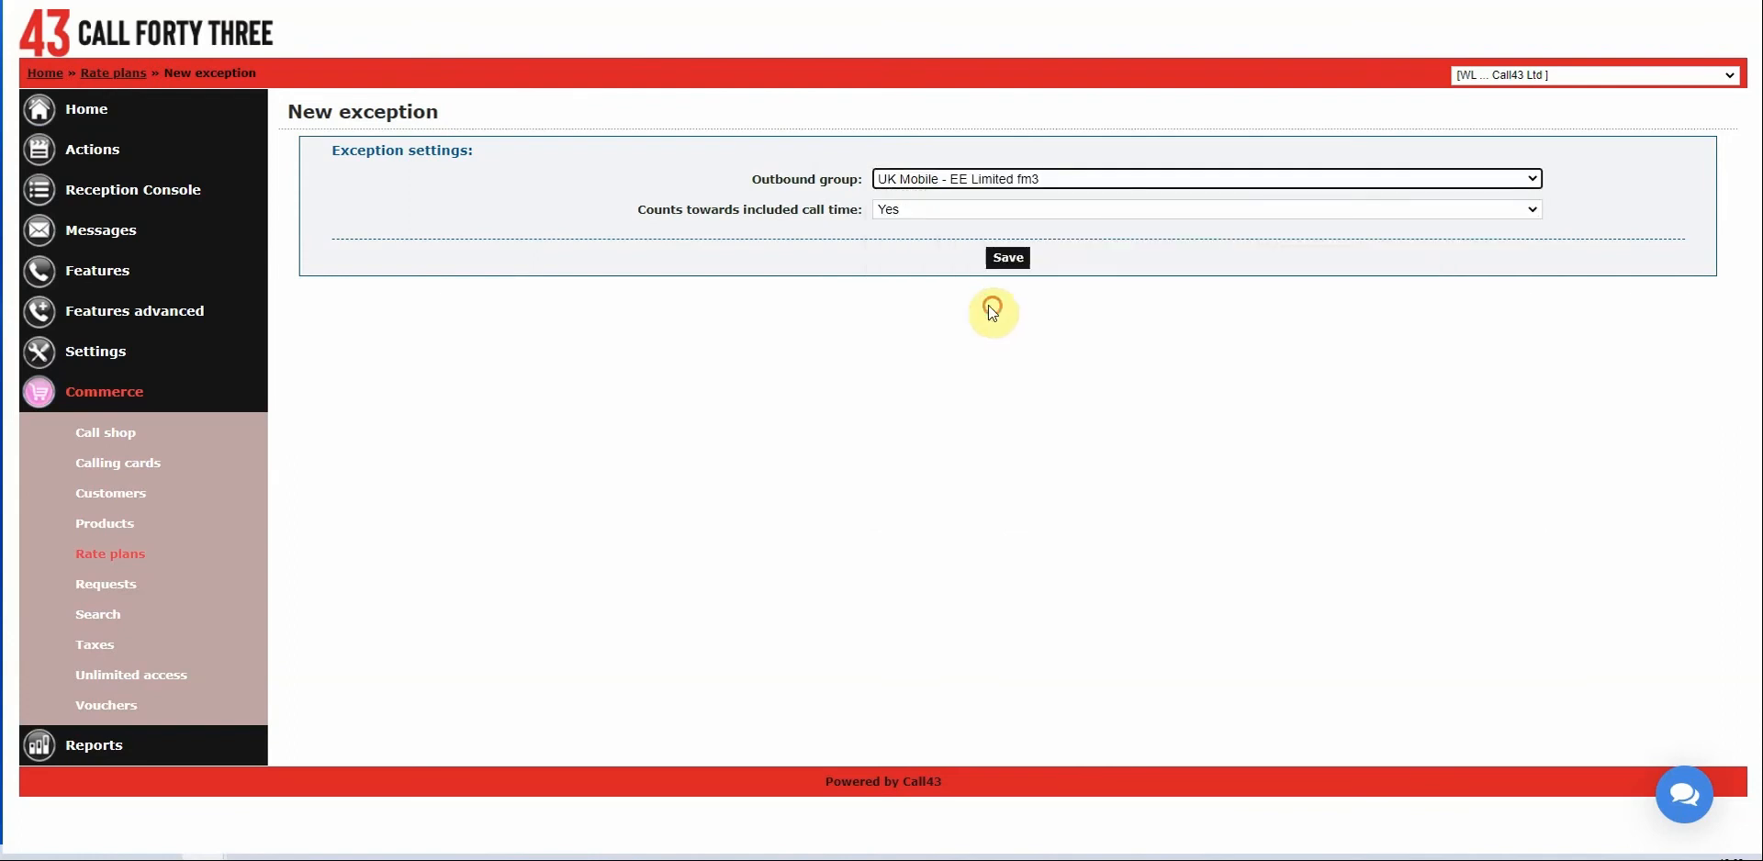
{"action": "left_click", "coordinate": [992, 258]}
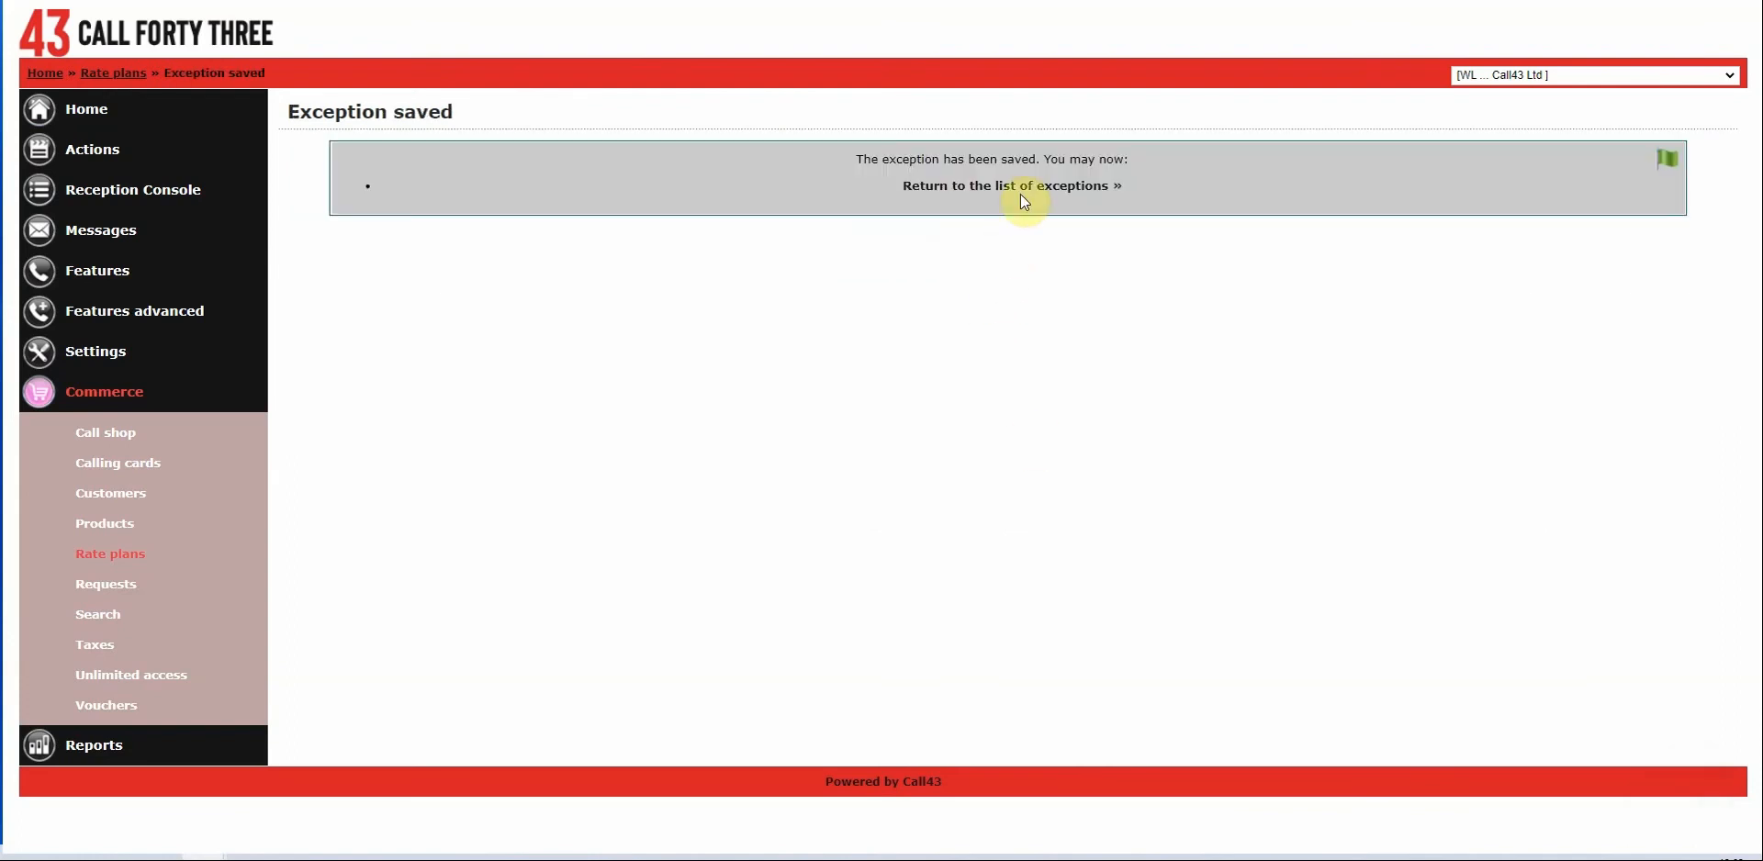
{"action": "left_click", "coordinate": [1019, 188]}
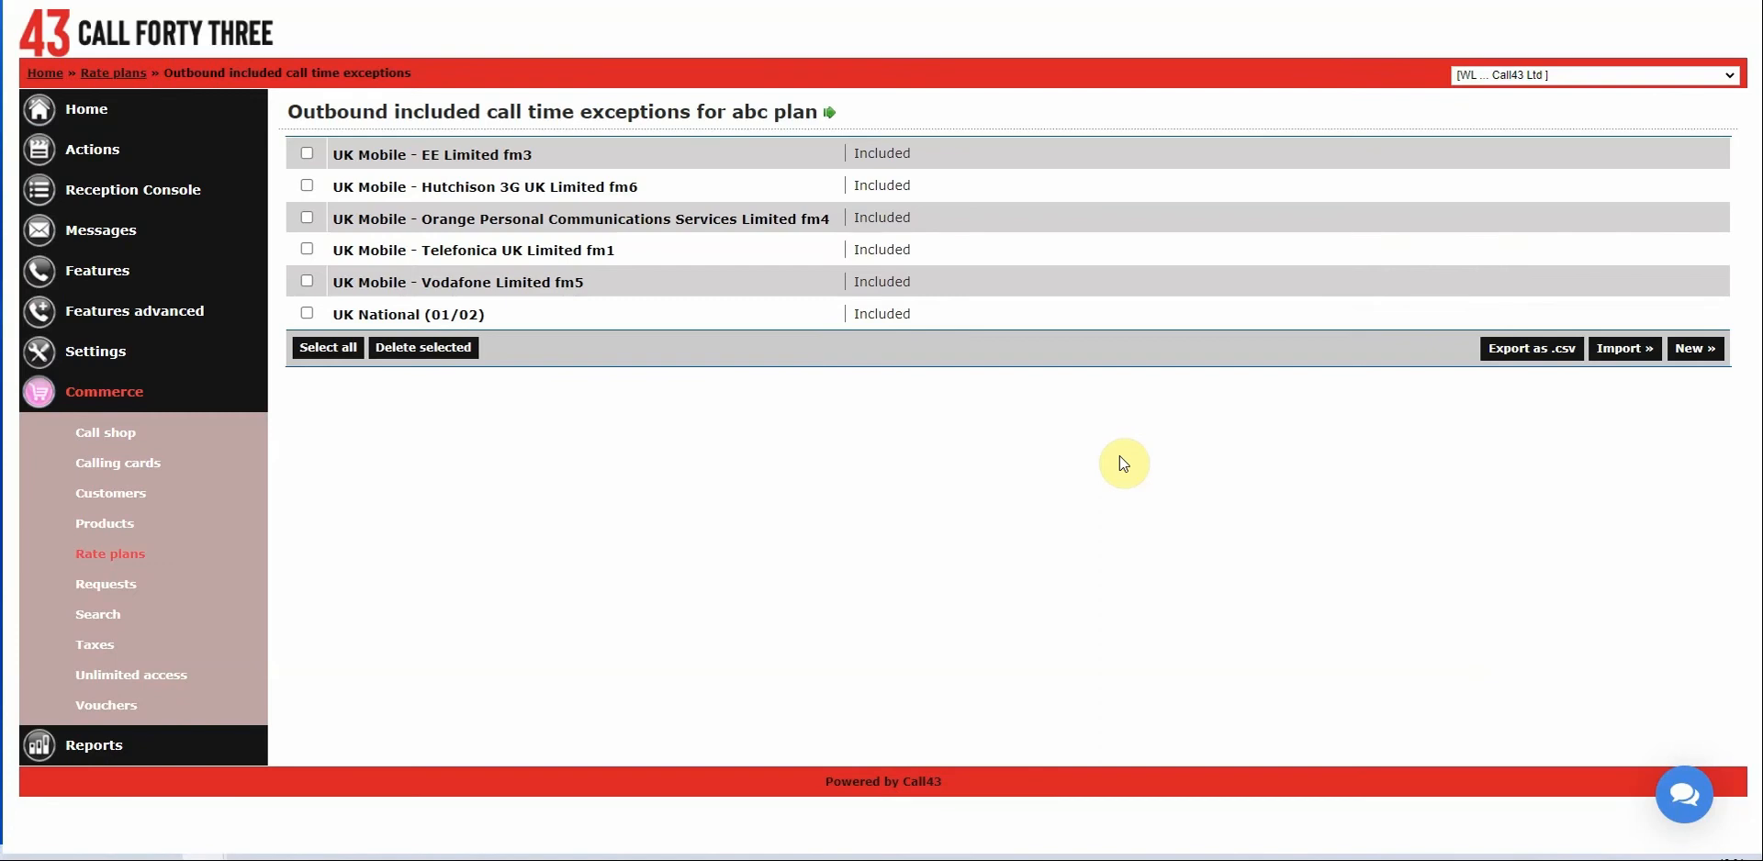
Go back to the rate plans list, open abc plan and scroll to its Other options.
{"action": "left_click", "coordinate": [89, 559]}
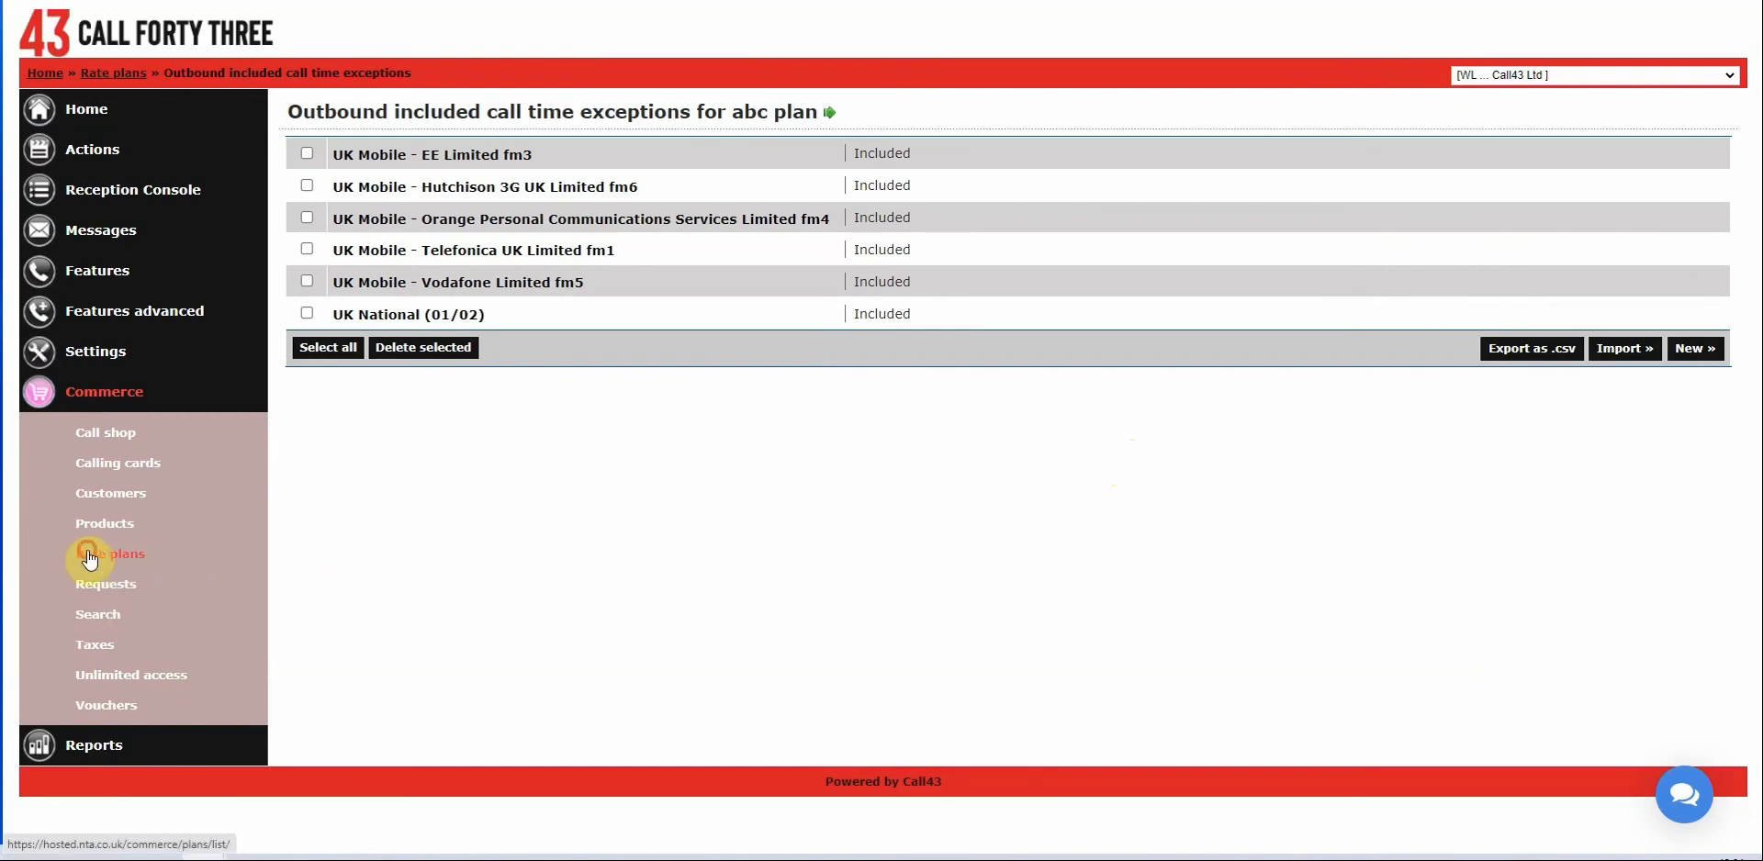
{"action": "left_click", "coordinate": [372, 286]}
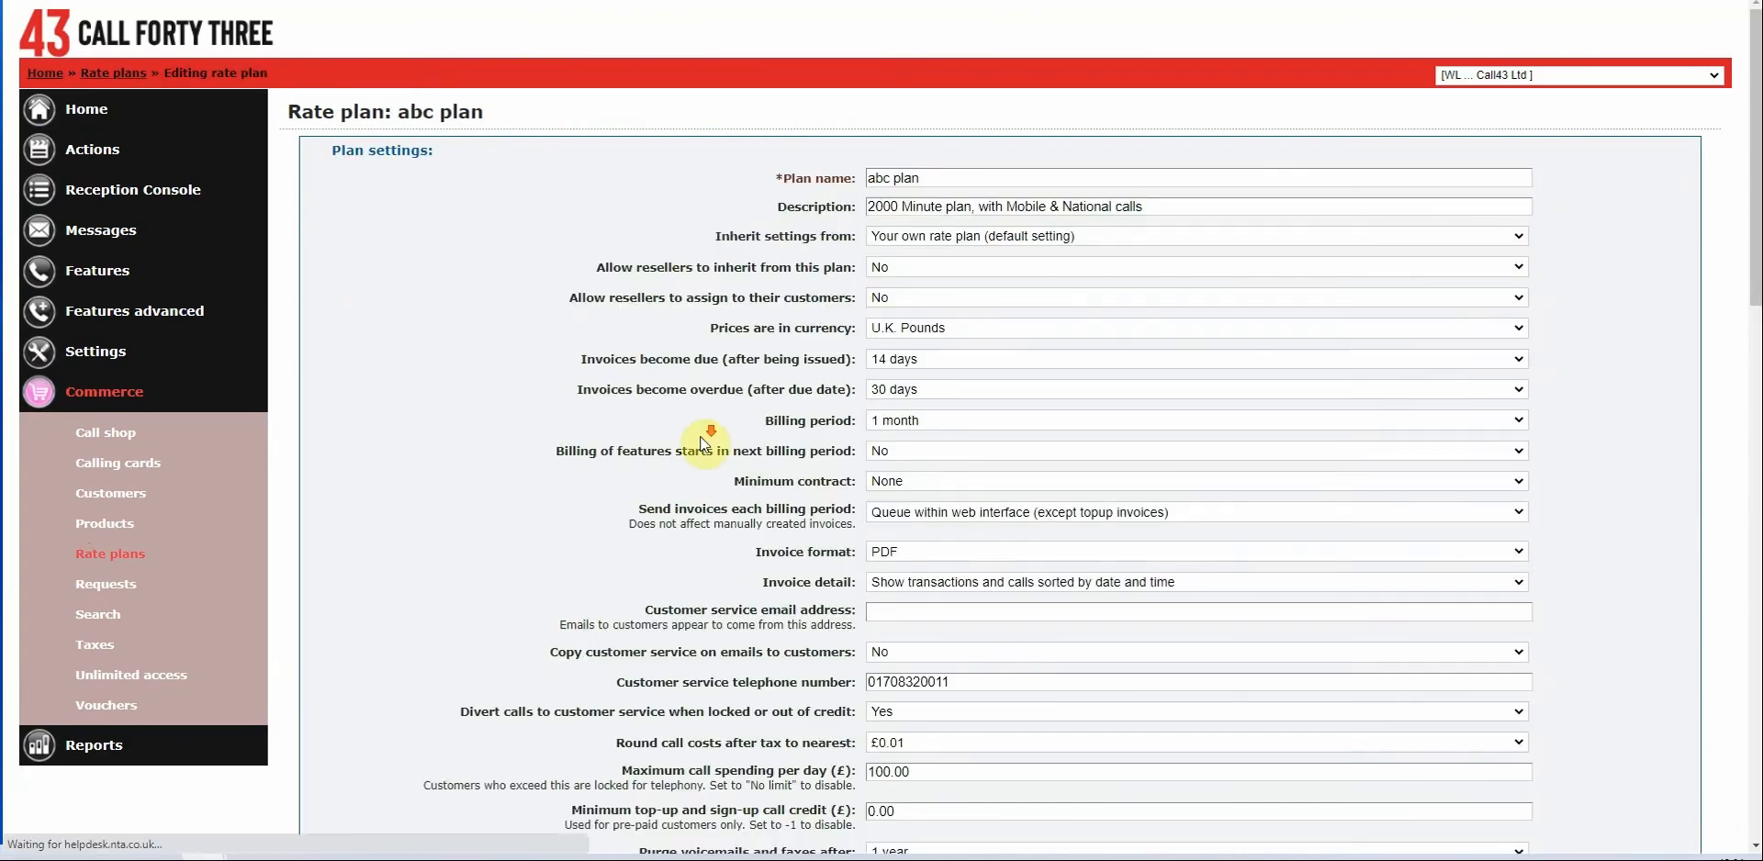
{"action": "scroll", "coordinate": [705, 444], "scroll_direction": "down", "scroll_amount": 15}
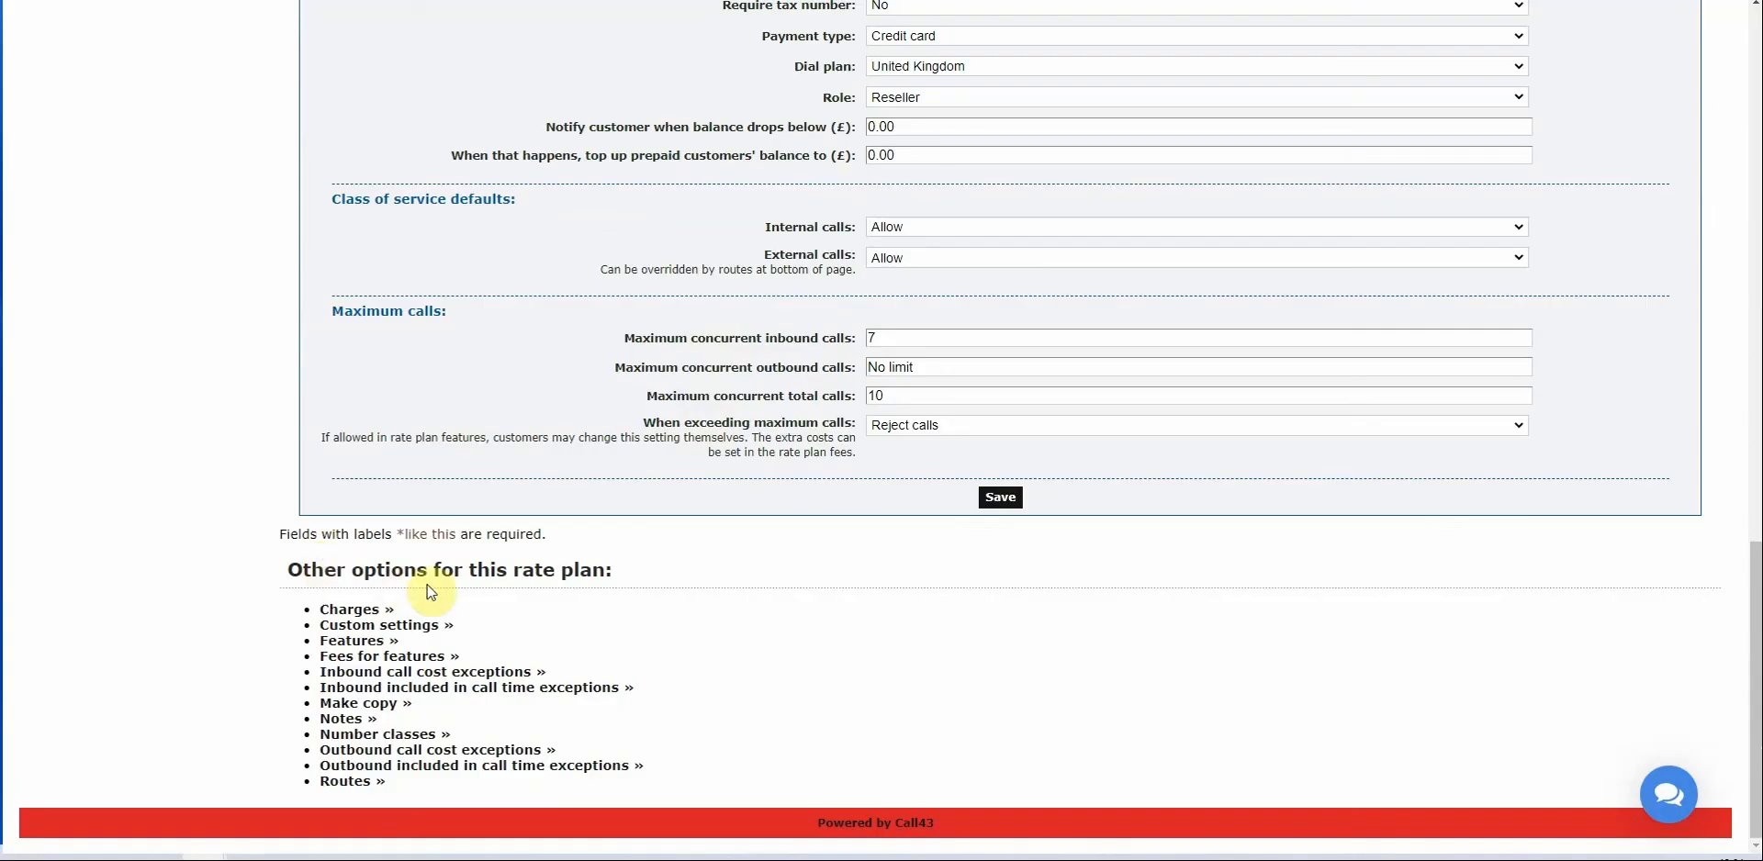
Copy abc plan as 'Copy of abc plan', keeping the default name and customer.
{"action": "left_click", "coordinate": [355, 705]}
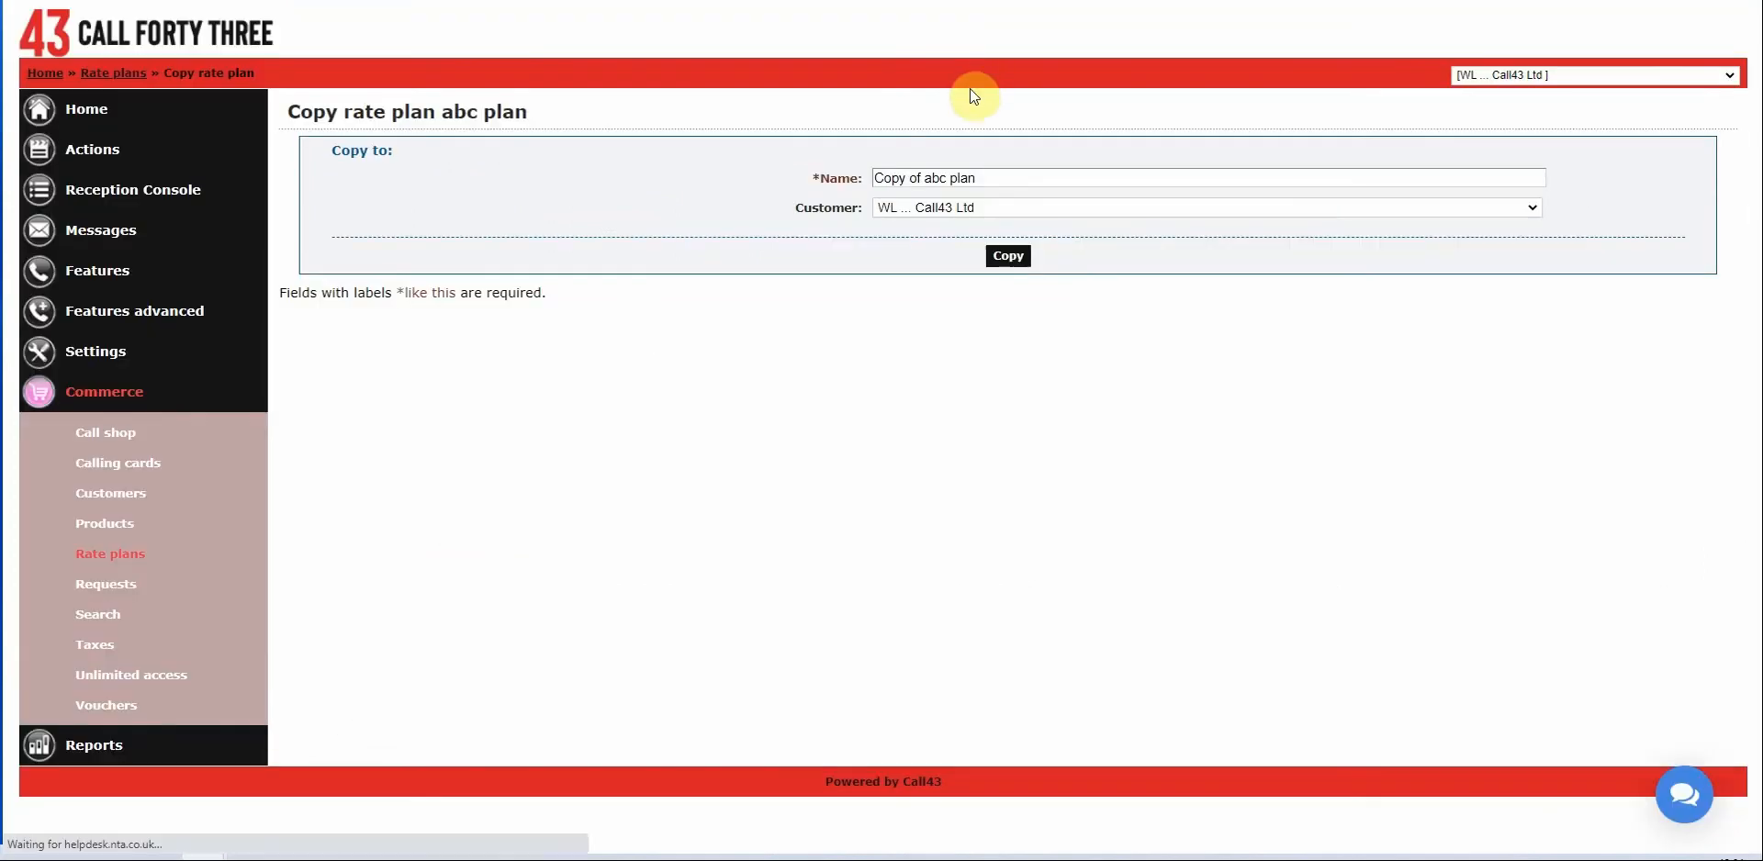
{"action": "left_click", "coordinate": [929, 214]}
{"action": "left_click", "coordinate": [923, 208]}
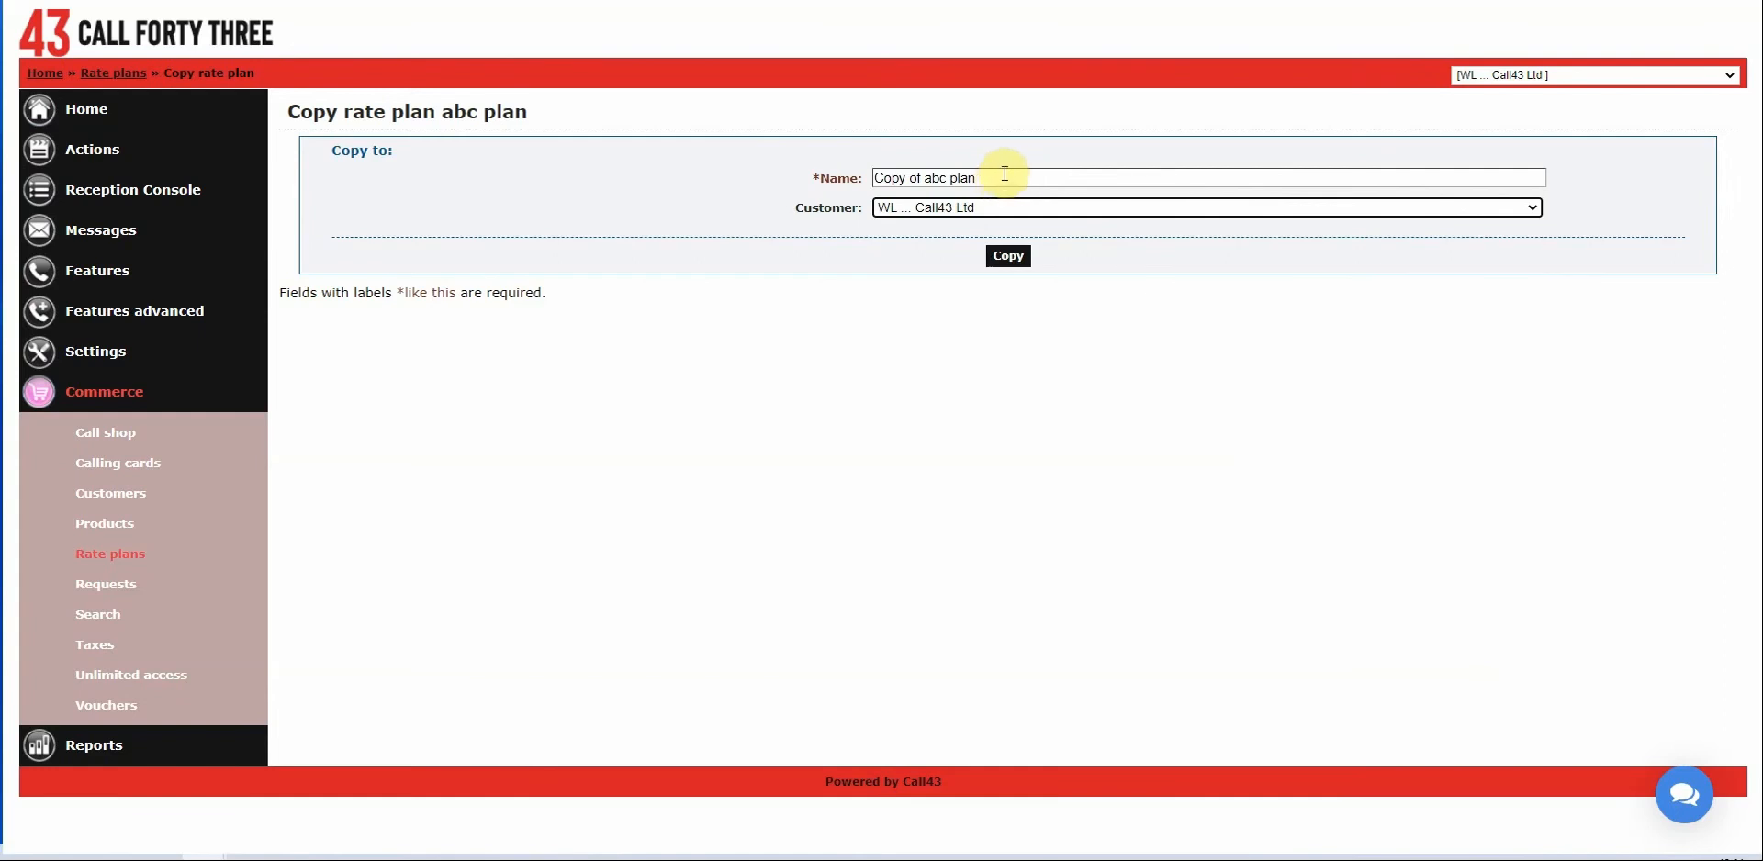
{"action": "left_click", "coordinate": [1005, 262]}
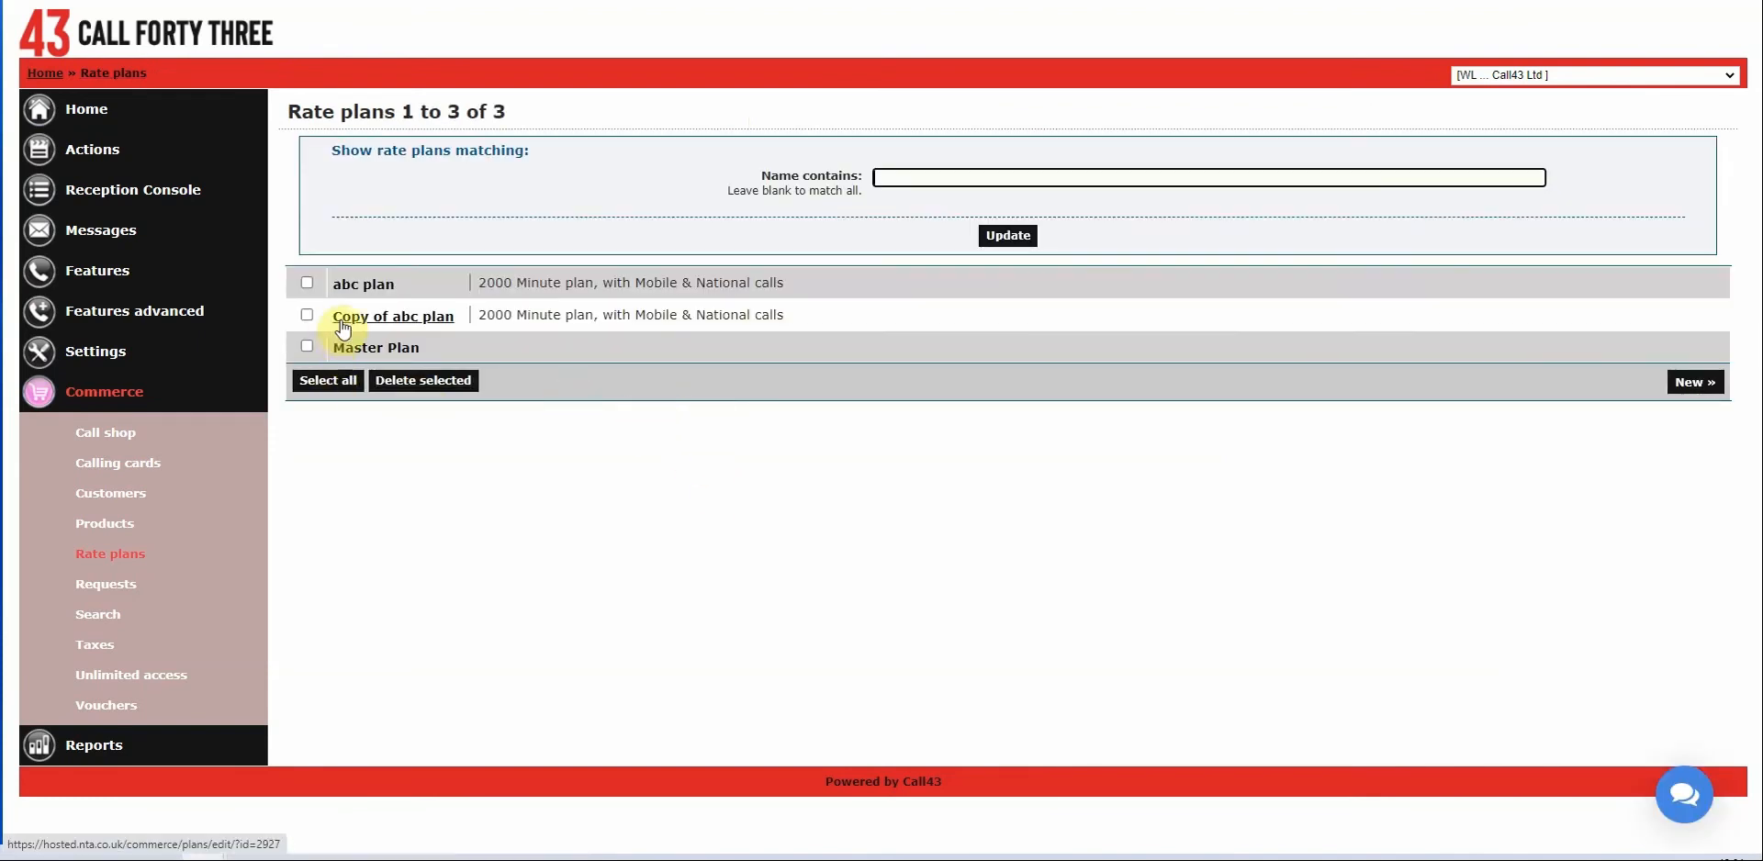
Open Copy of abc plan and check its six outbound included-call-time exceptions.
{"action": "left_click", "coordinate": [407, 327]}
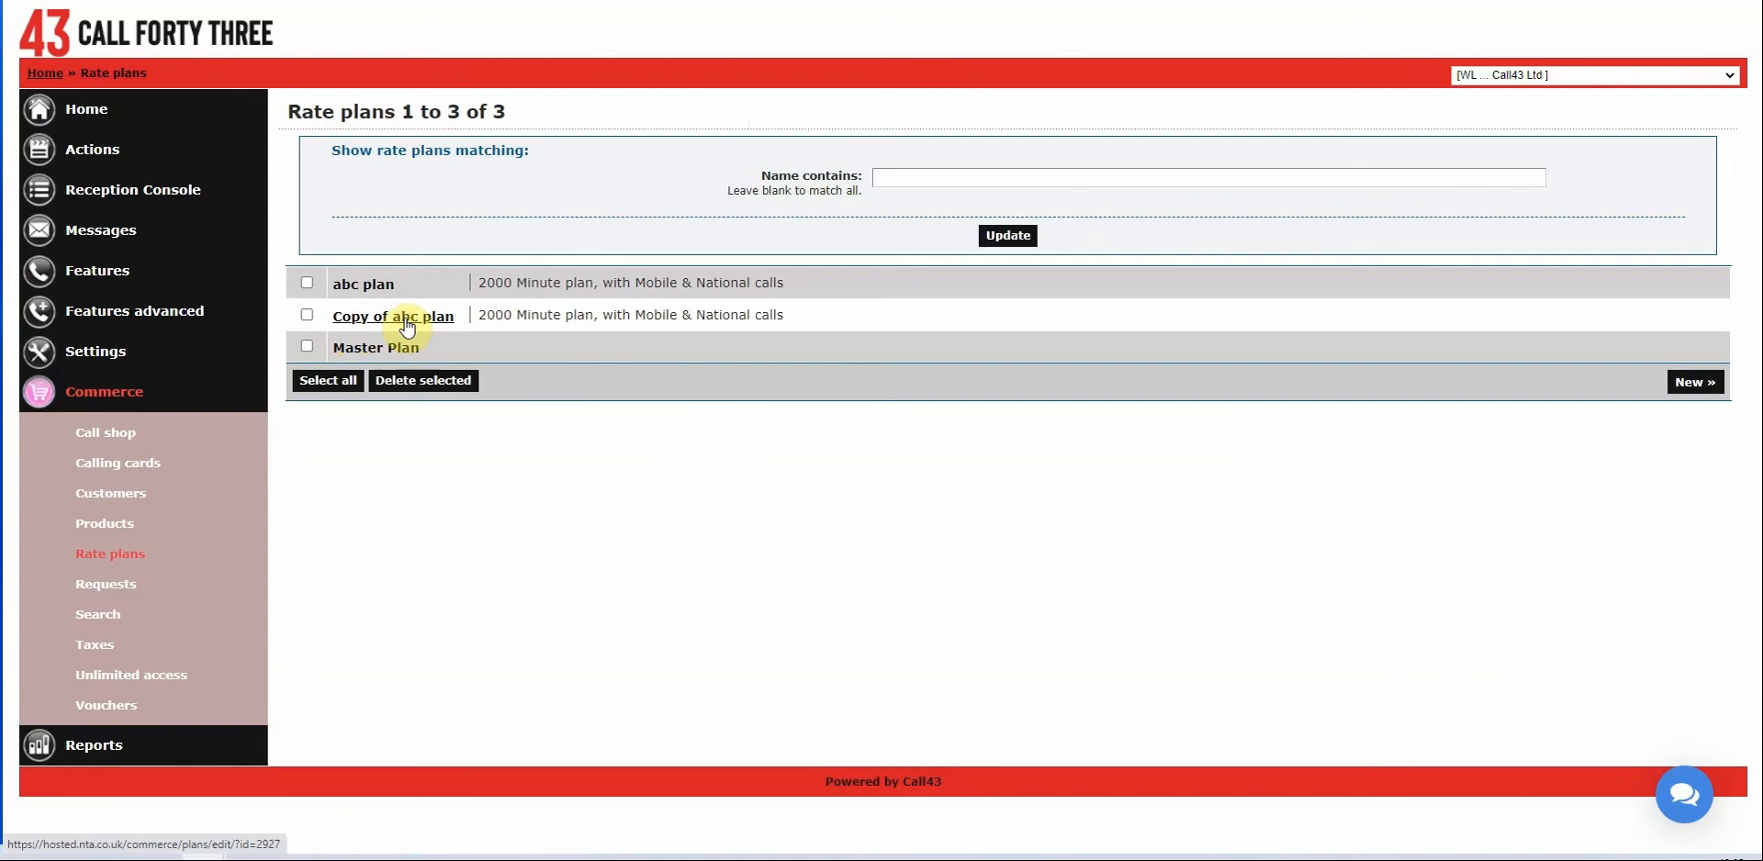
{"action": "scroll", "coordinate": [900, 378], "scroll_direction": "down", "scroll_amount": 15}
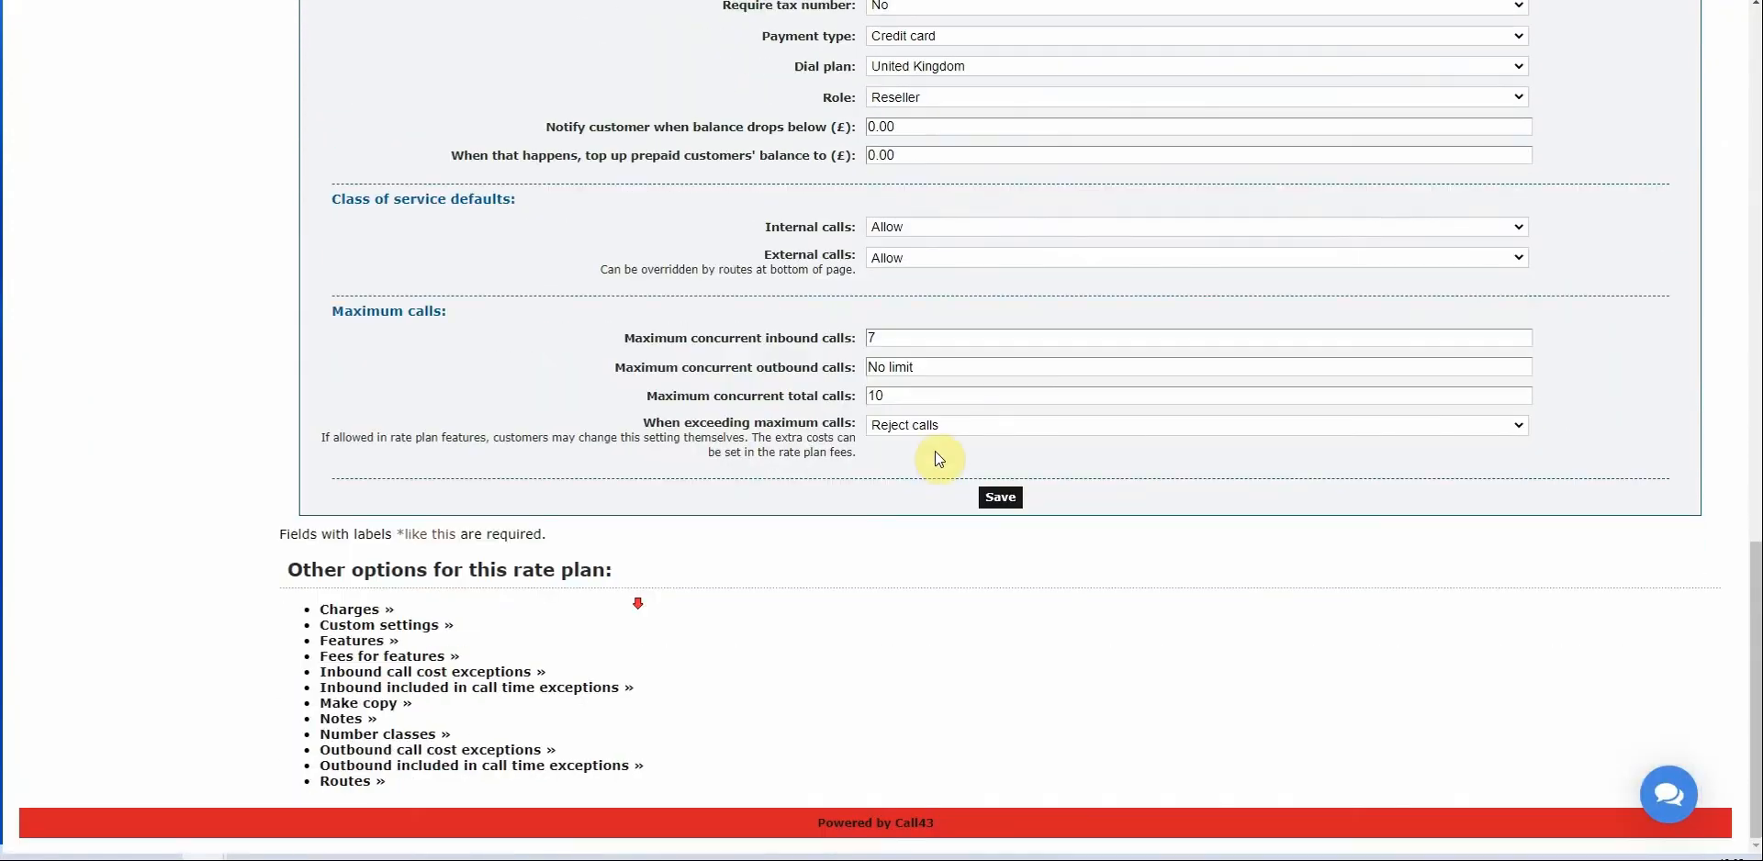
{"action": "left_click", "coordinate": [428, 770]}
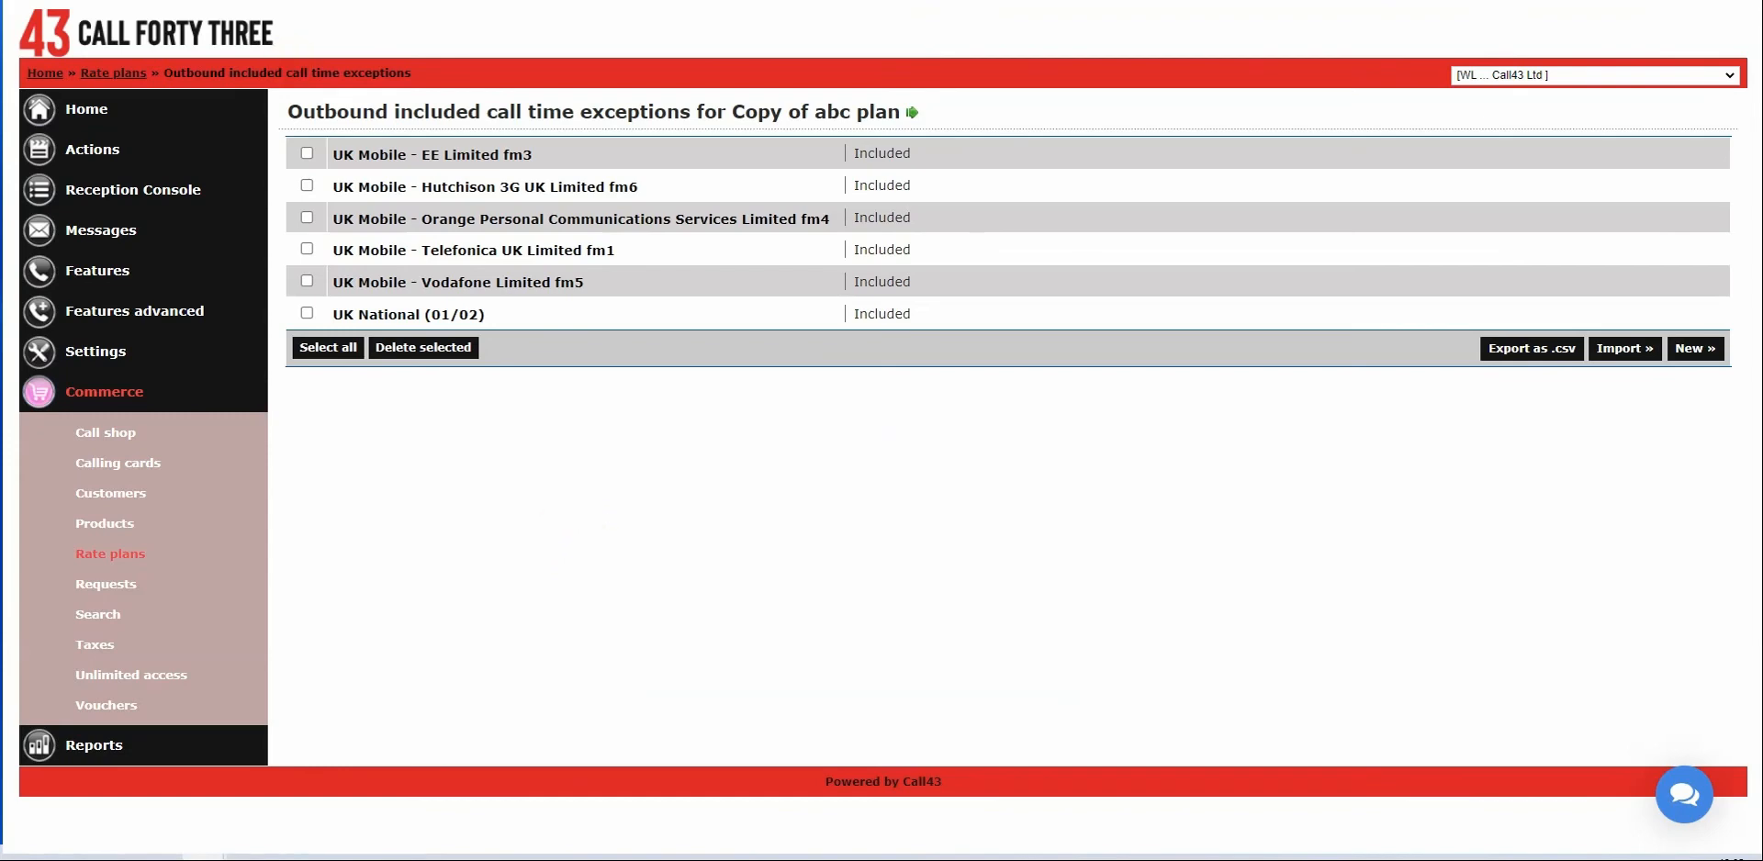
{"action": "key", "text": "alt+Left"}
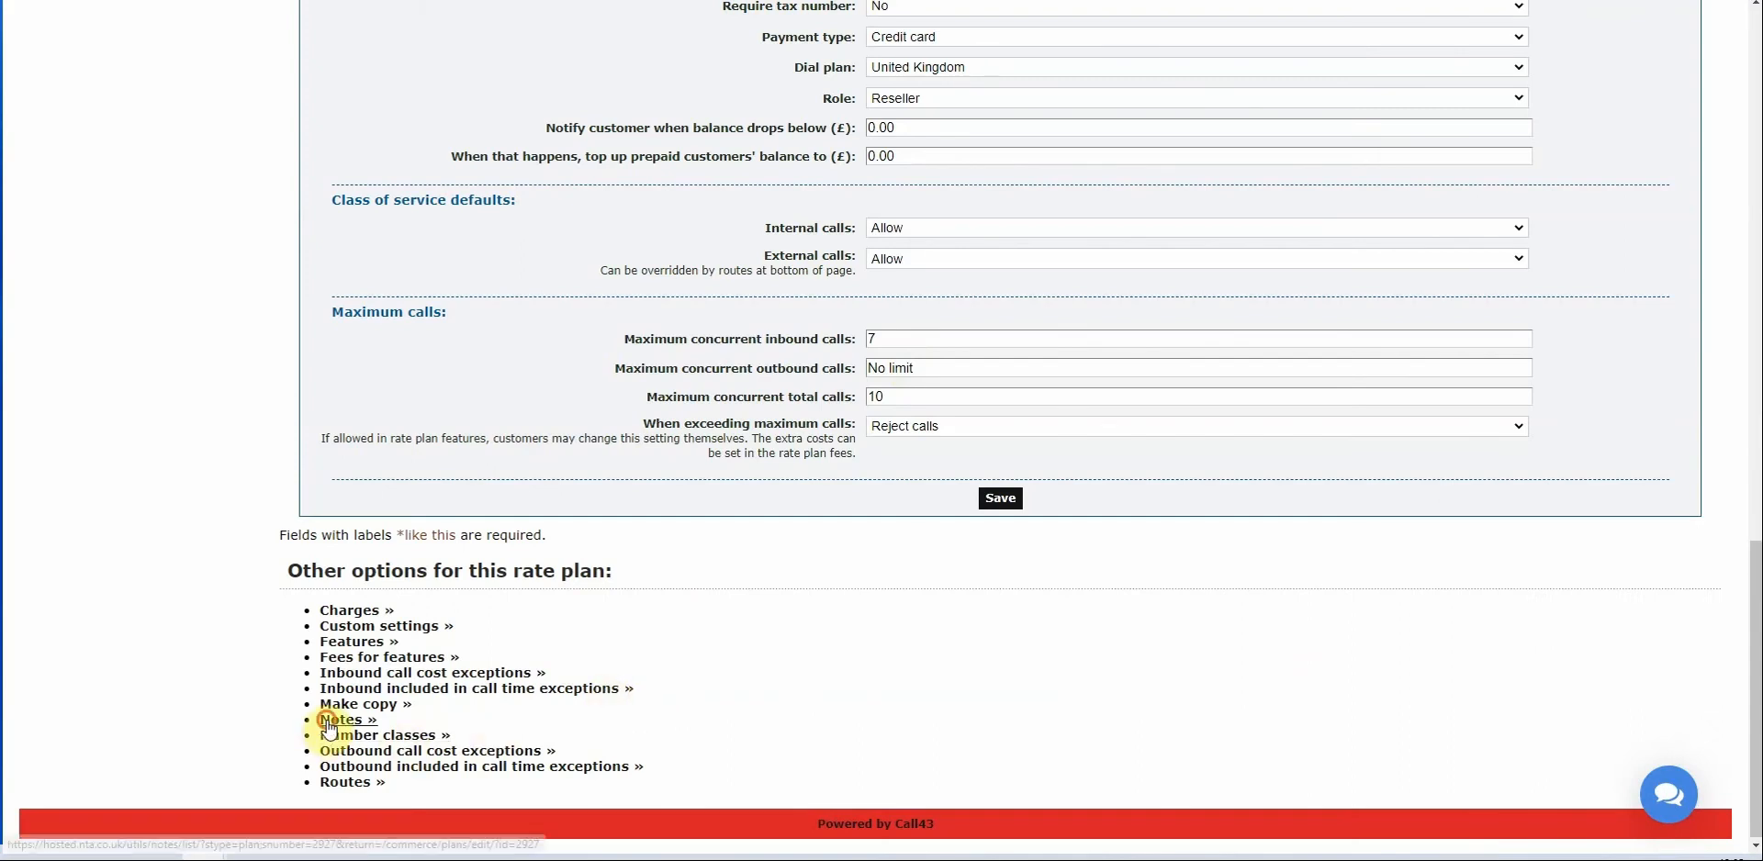
Add a note to Copy of abc plan with subject 12/6/21 and text 'I added extra exceptions'.
{"action": "left_click", "coordinate": [372, 720]}
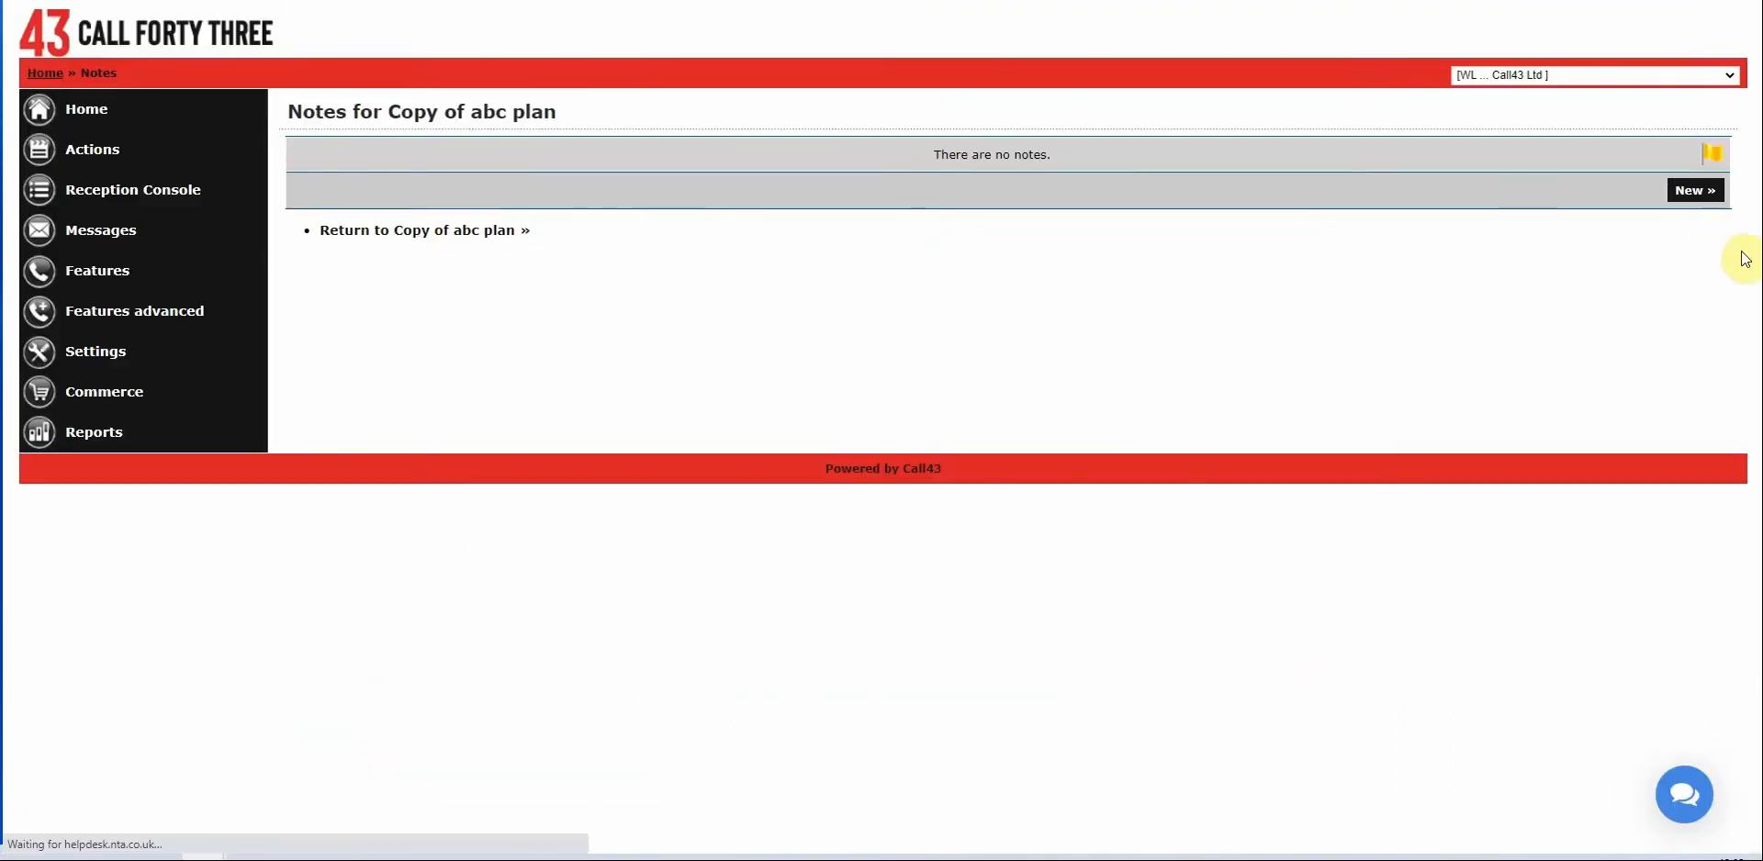
{"action": "left_click", "coordinate": [1701, 193]}
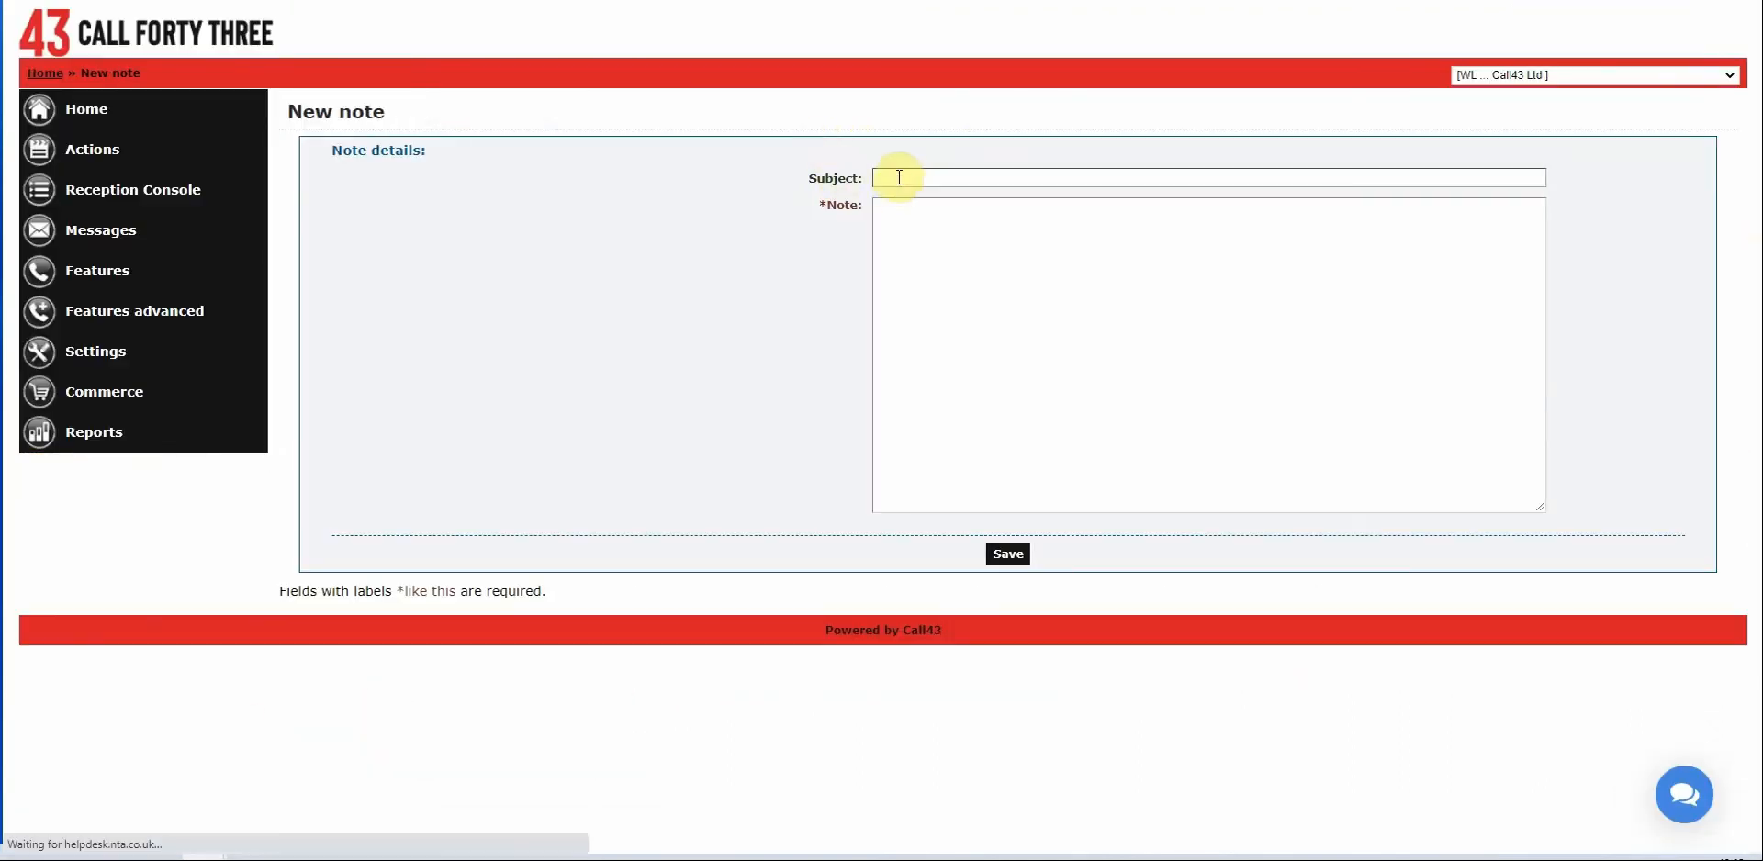
{"action": "left_click", "coordinate": [899, 177]}
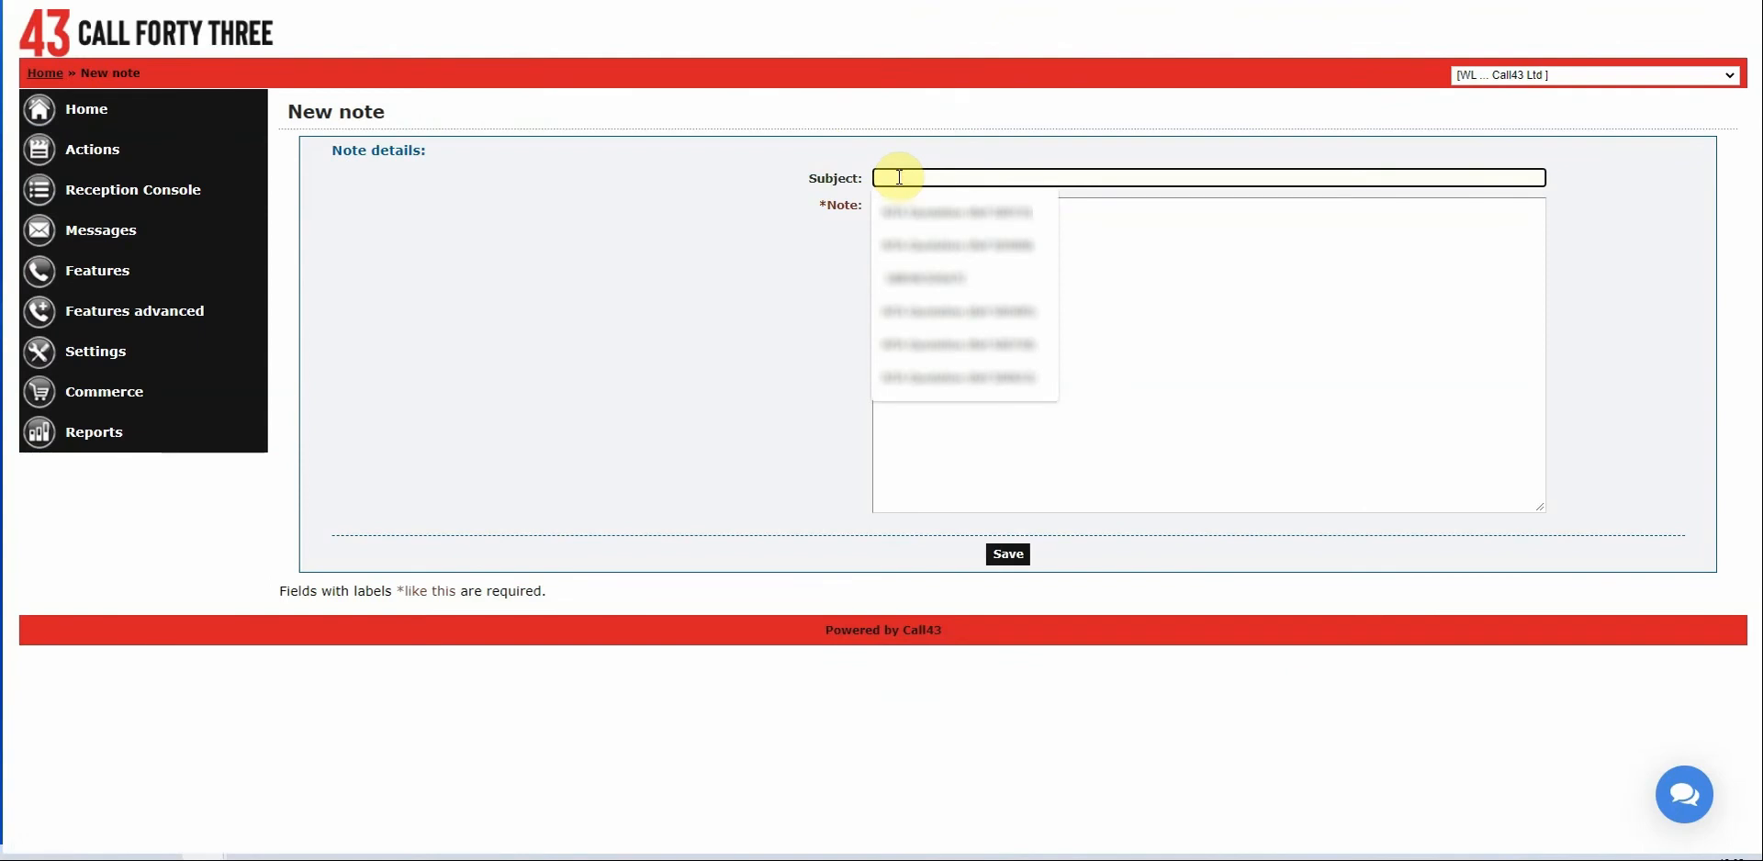
{"action": "type", "text": "12/6/2"}
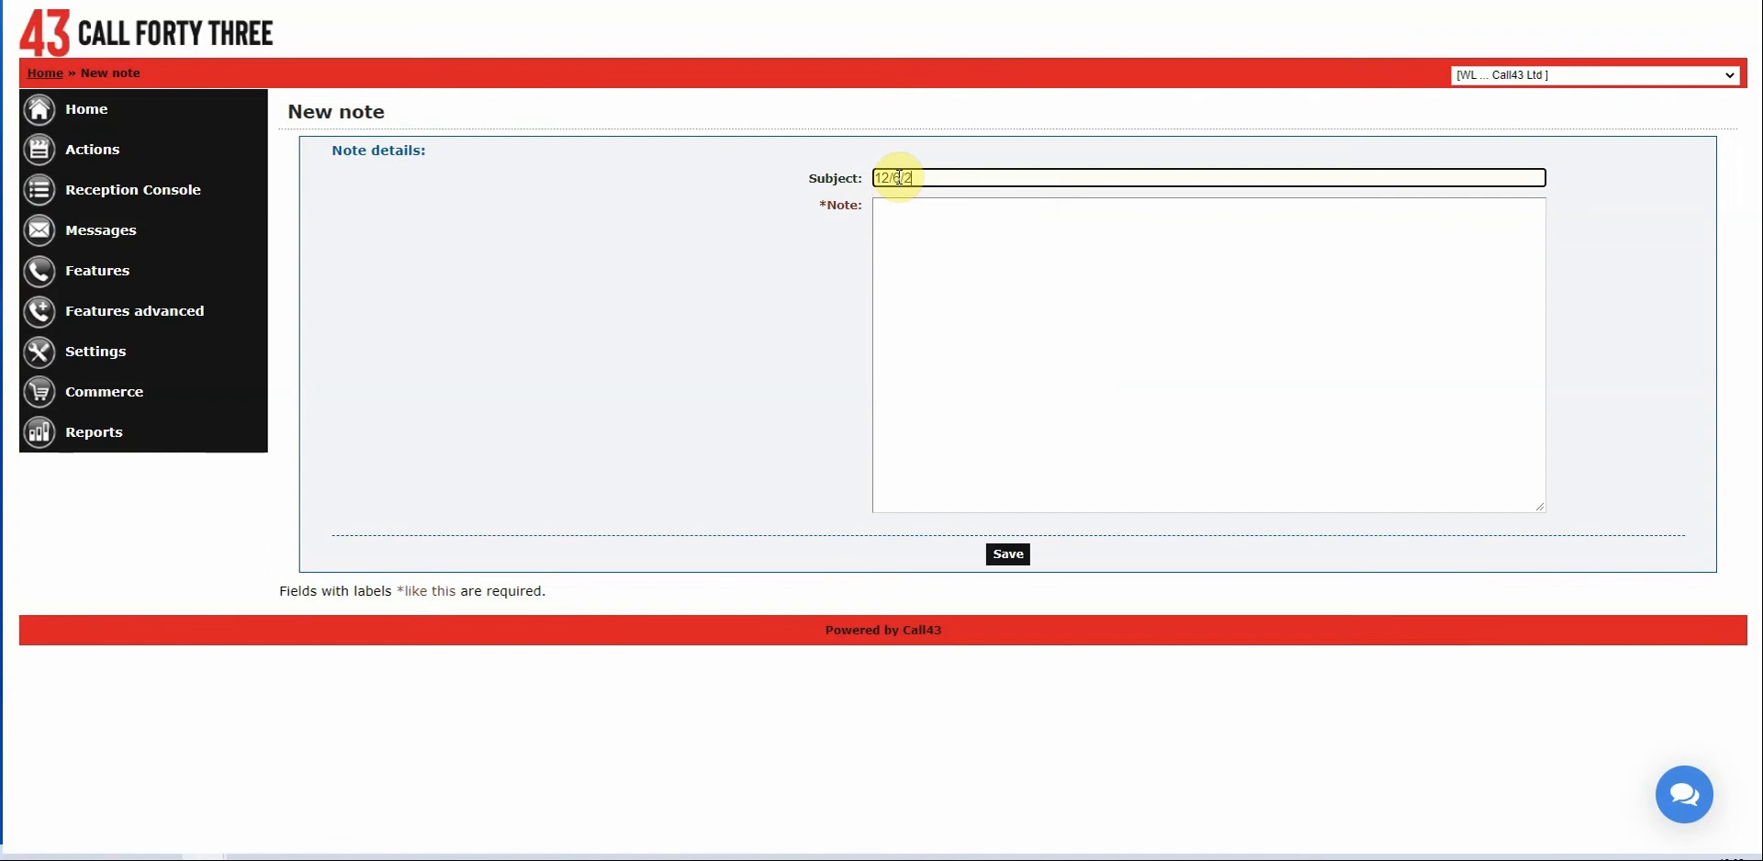
{"action": "type", "text": "1"}
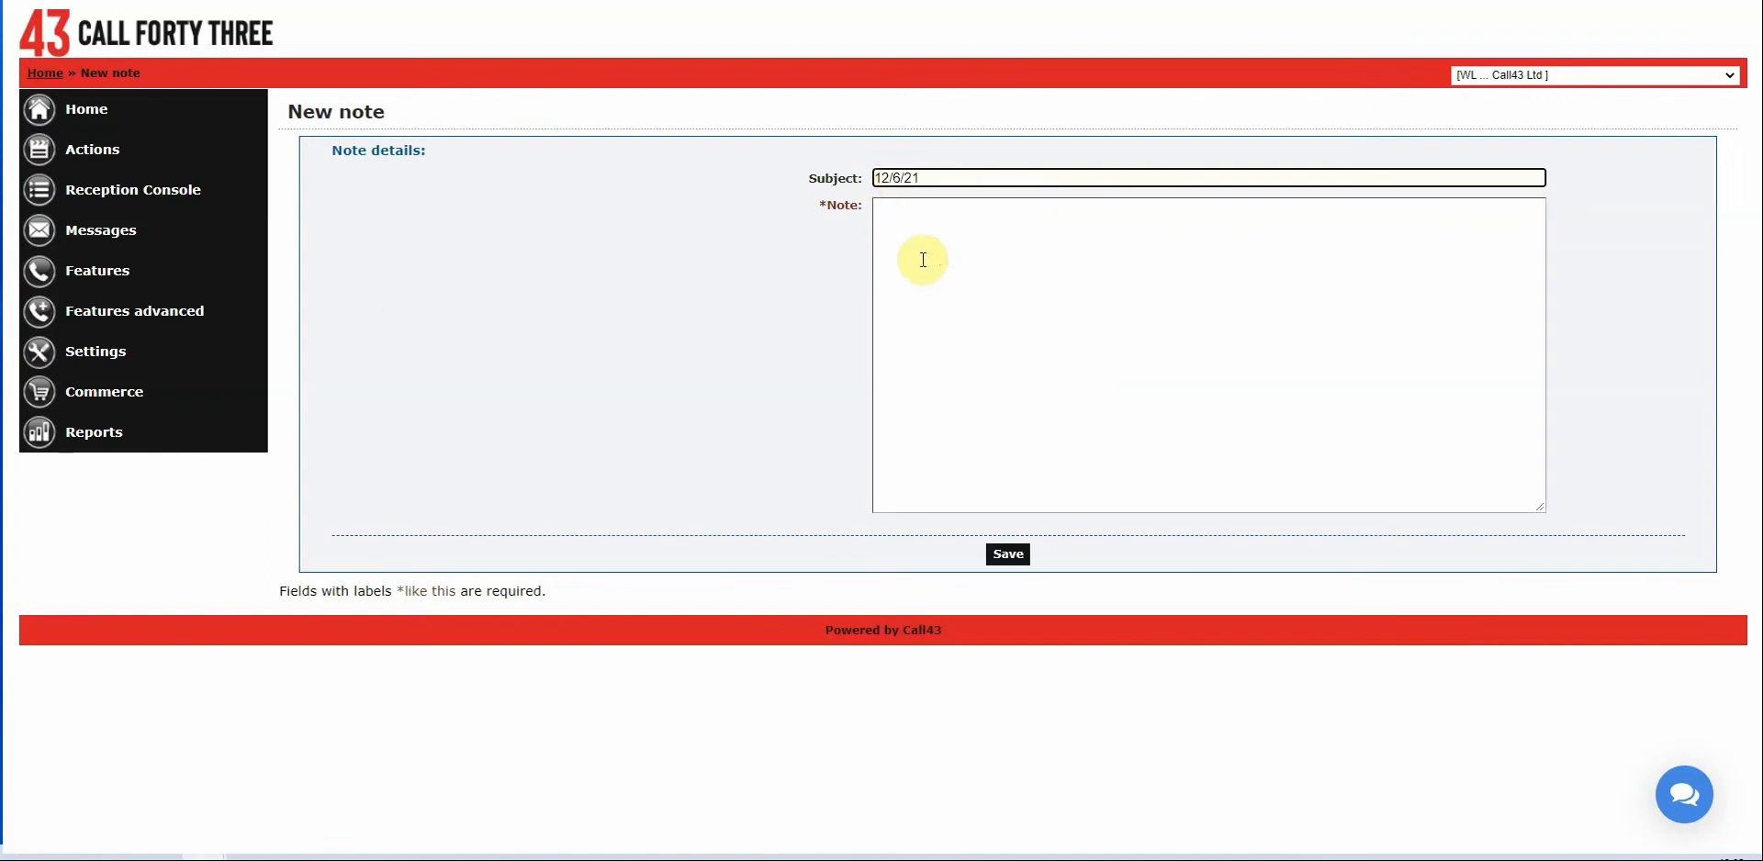
{"action": "left_click", "coordinate": [924, 259]}
{"action": "type", "text": "I adde"}
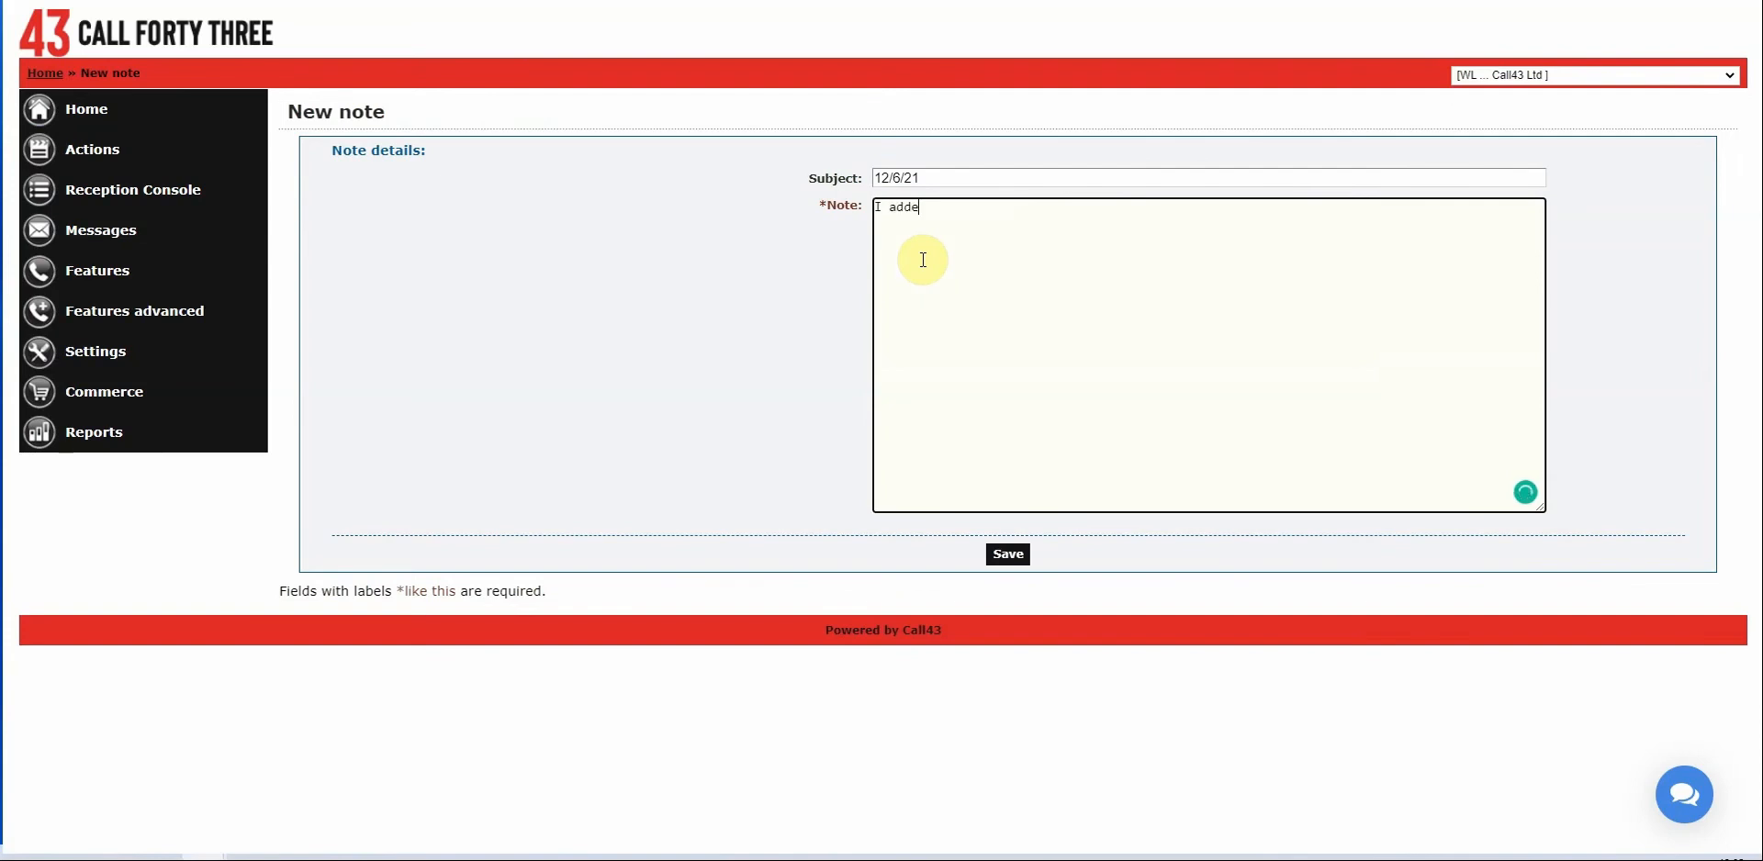
{"action": "type", "text": "d extra exceptions"}
{"action": "left_click", "coordinate": [1013, 554]}
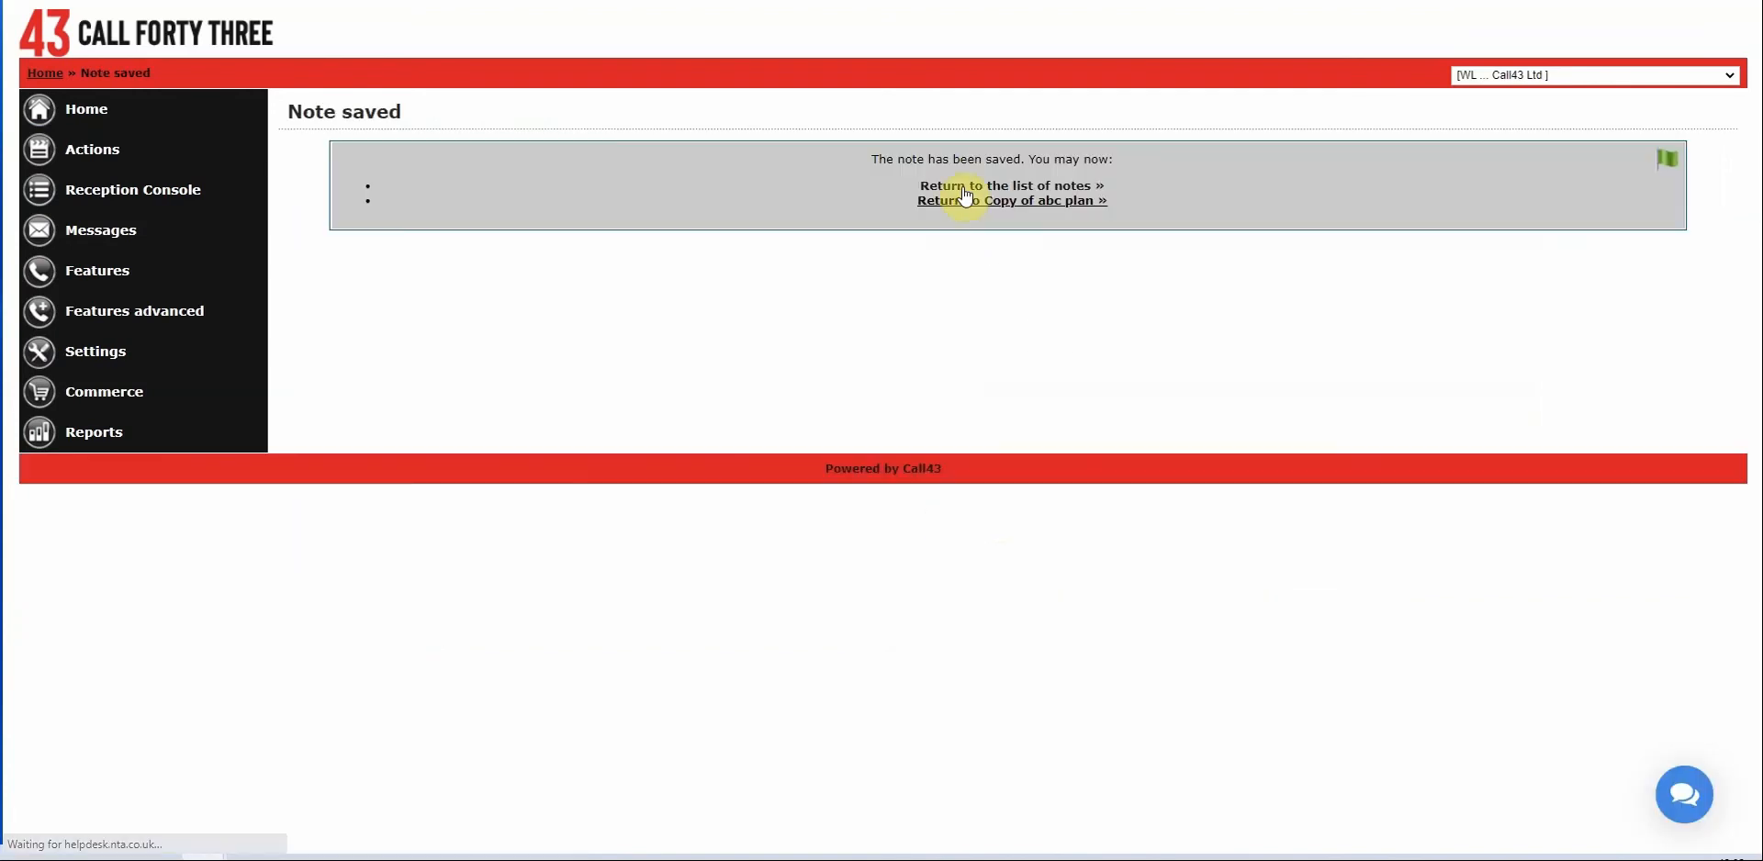
{"action": "left_click", "coordinate": [962, 187]}
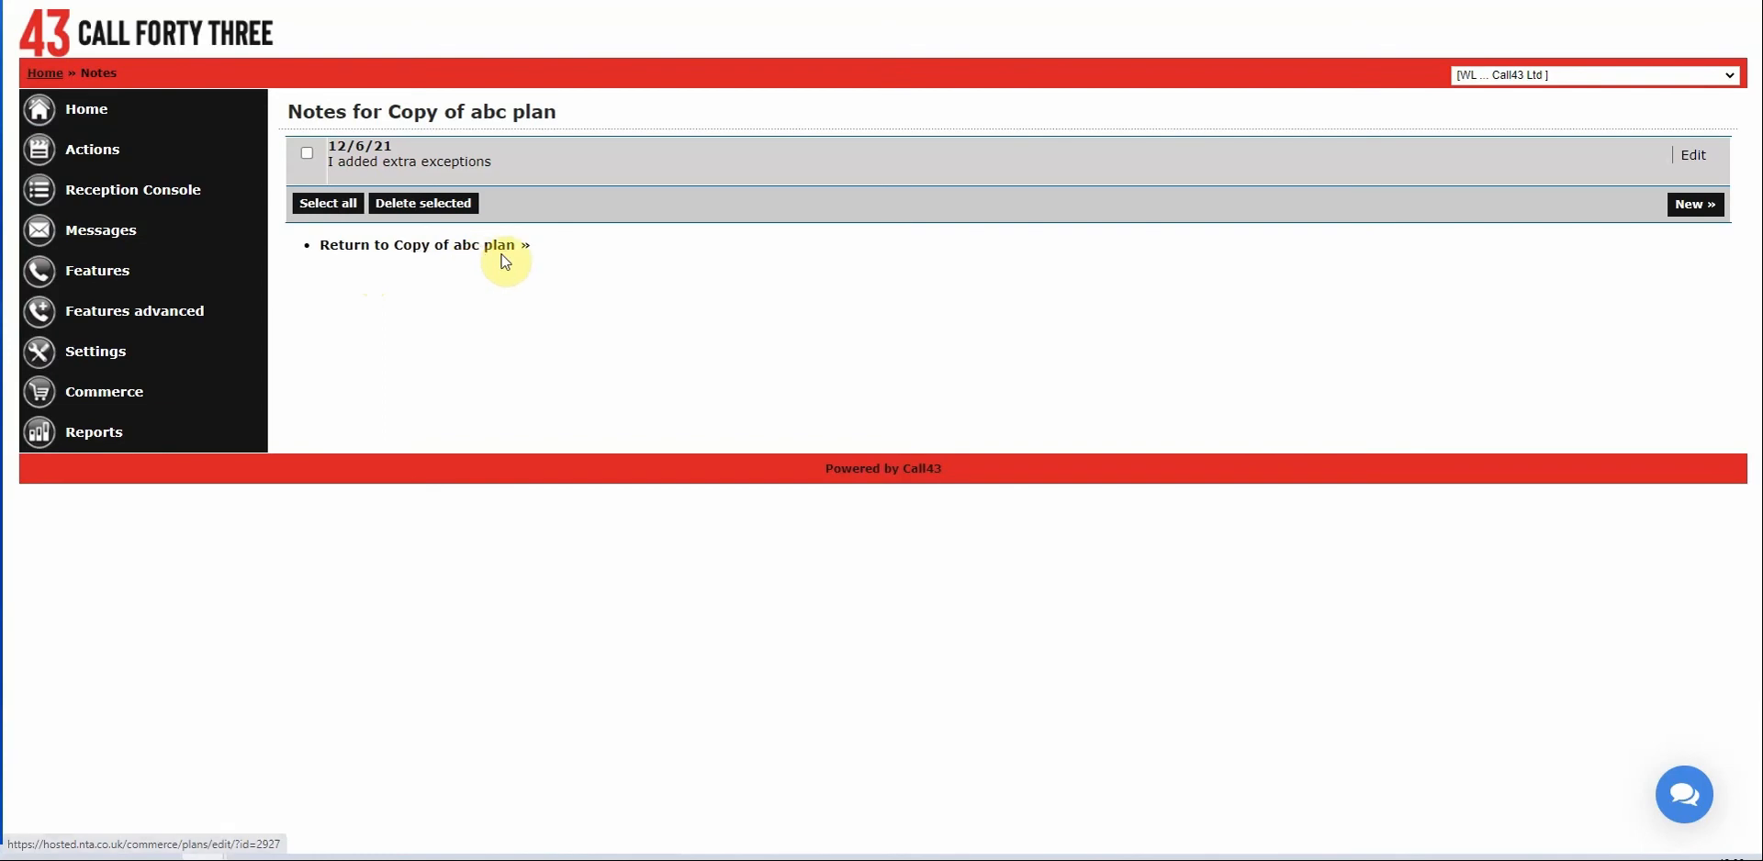
{"action": "left_click", "coordinate": [504, 257]}
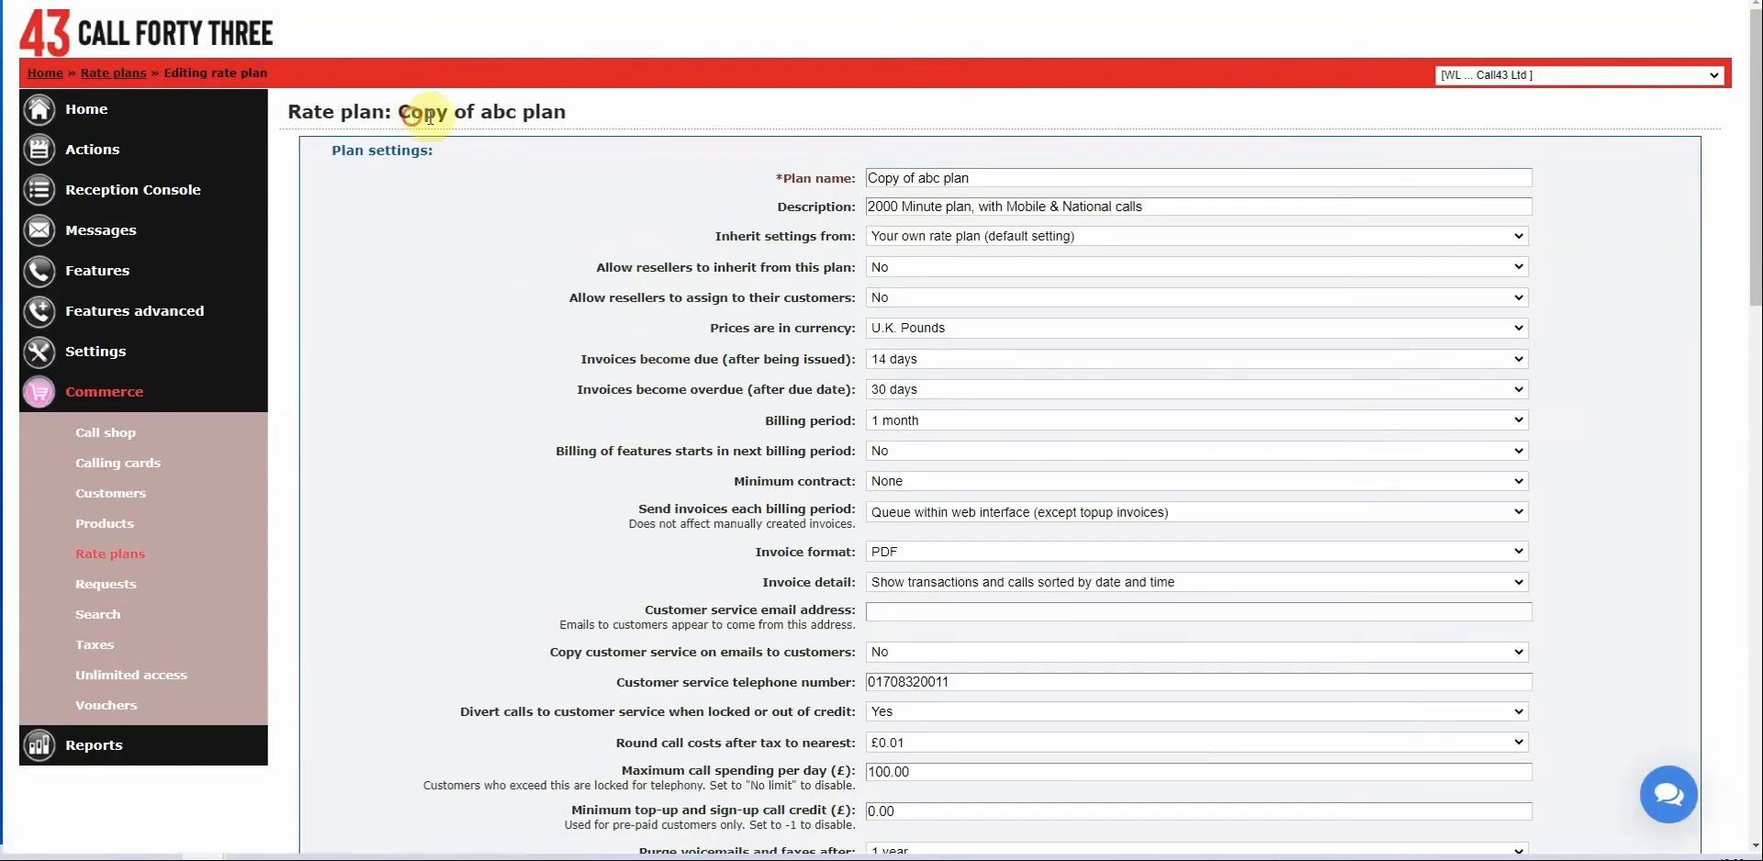
Open abc plan's empty Number classes list from Rate plans and start a new number class.
{"action": "left_click_drag", "start_coordinate": [429, 118], "coordinate": [554, 112]}
{"action": "left_click", "coordinate": [116, 557]}
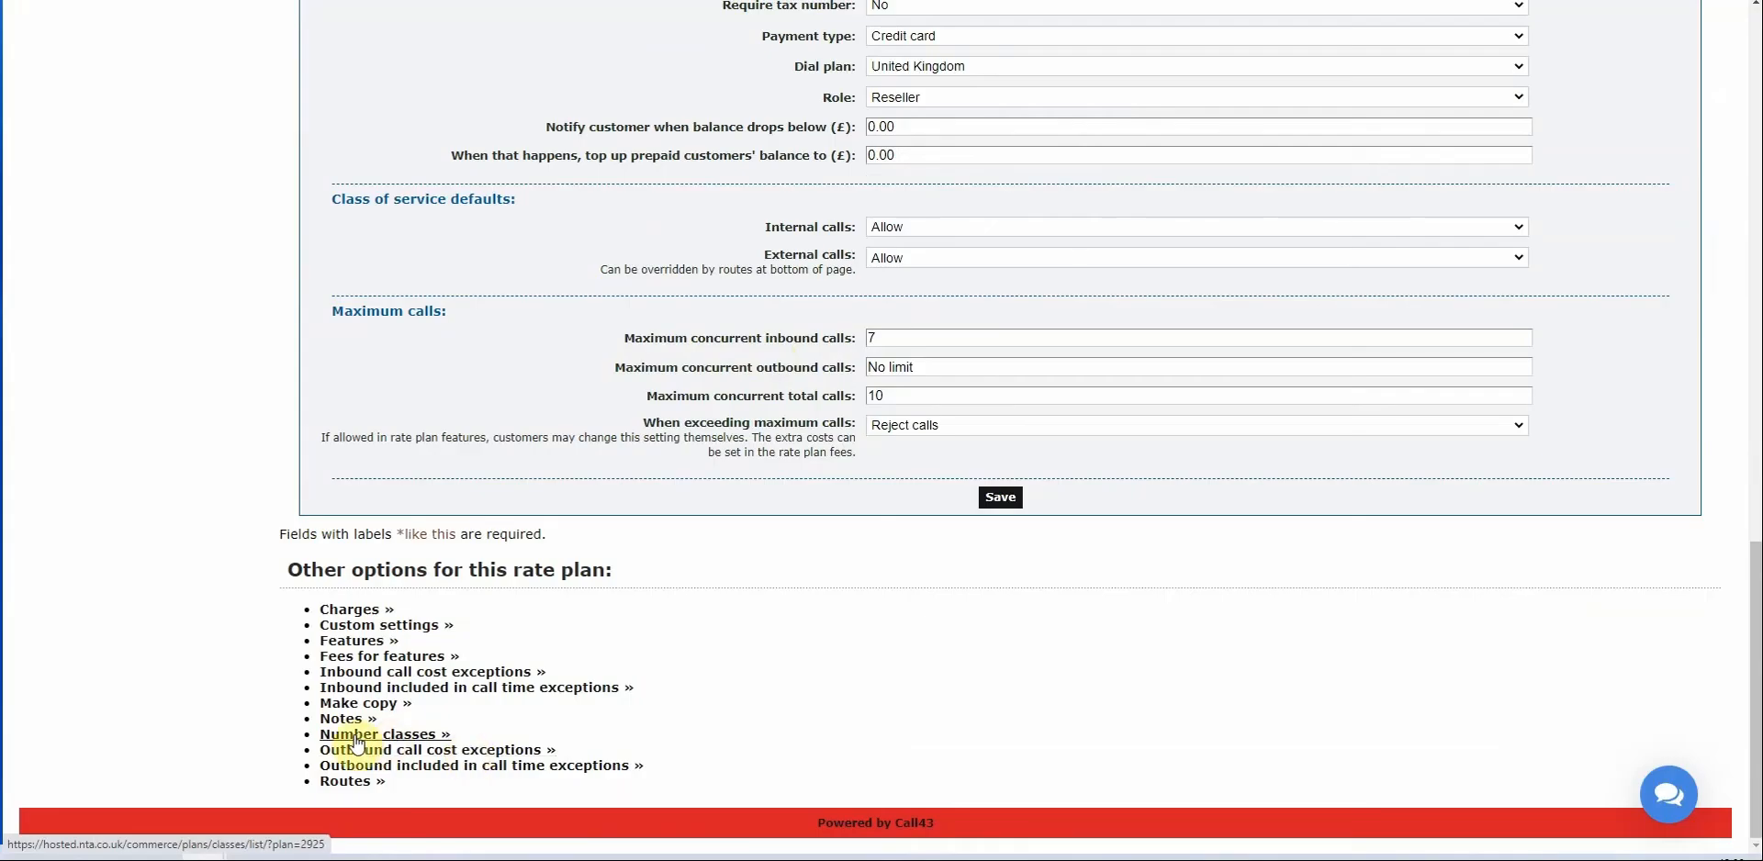
{"action": "left_click", "coordinate": [358, 736]}
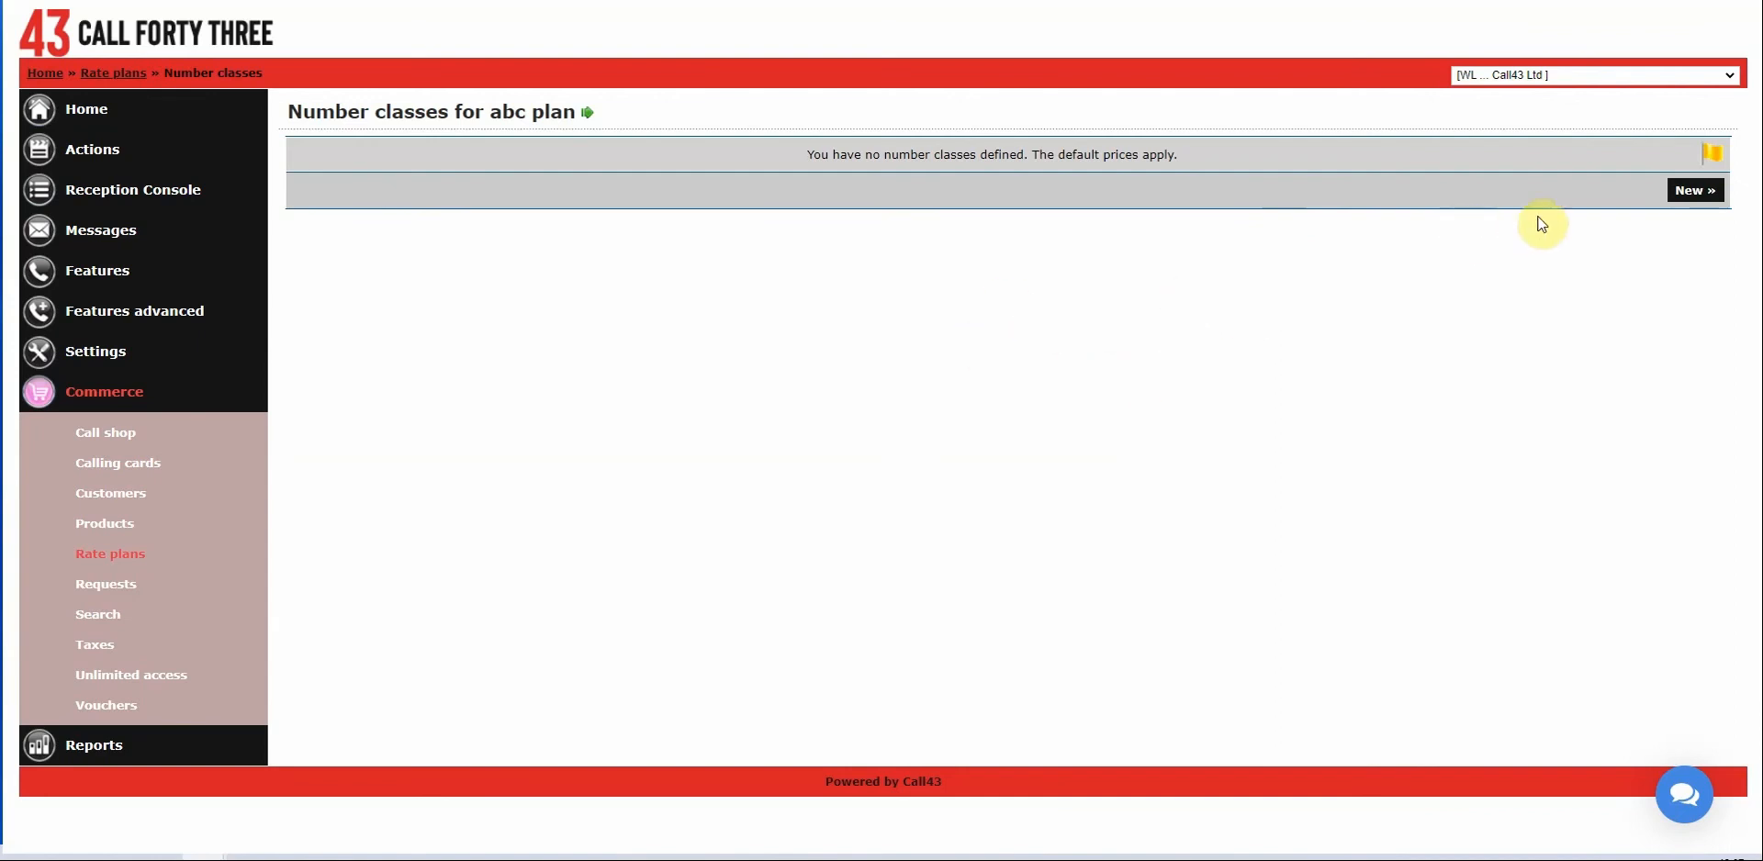
{"action": "left_click", "coordinate": [1697, 194]}
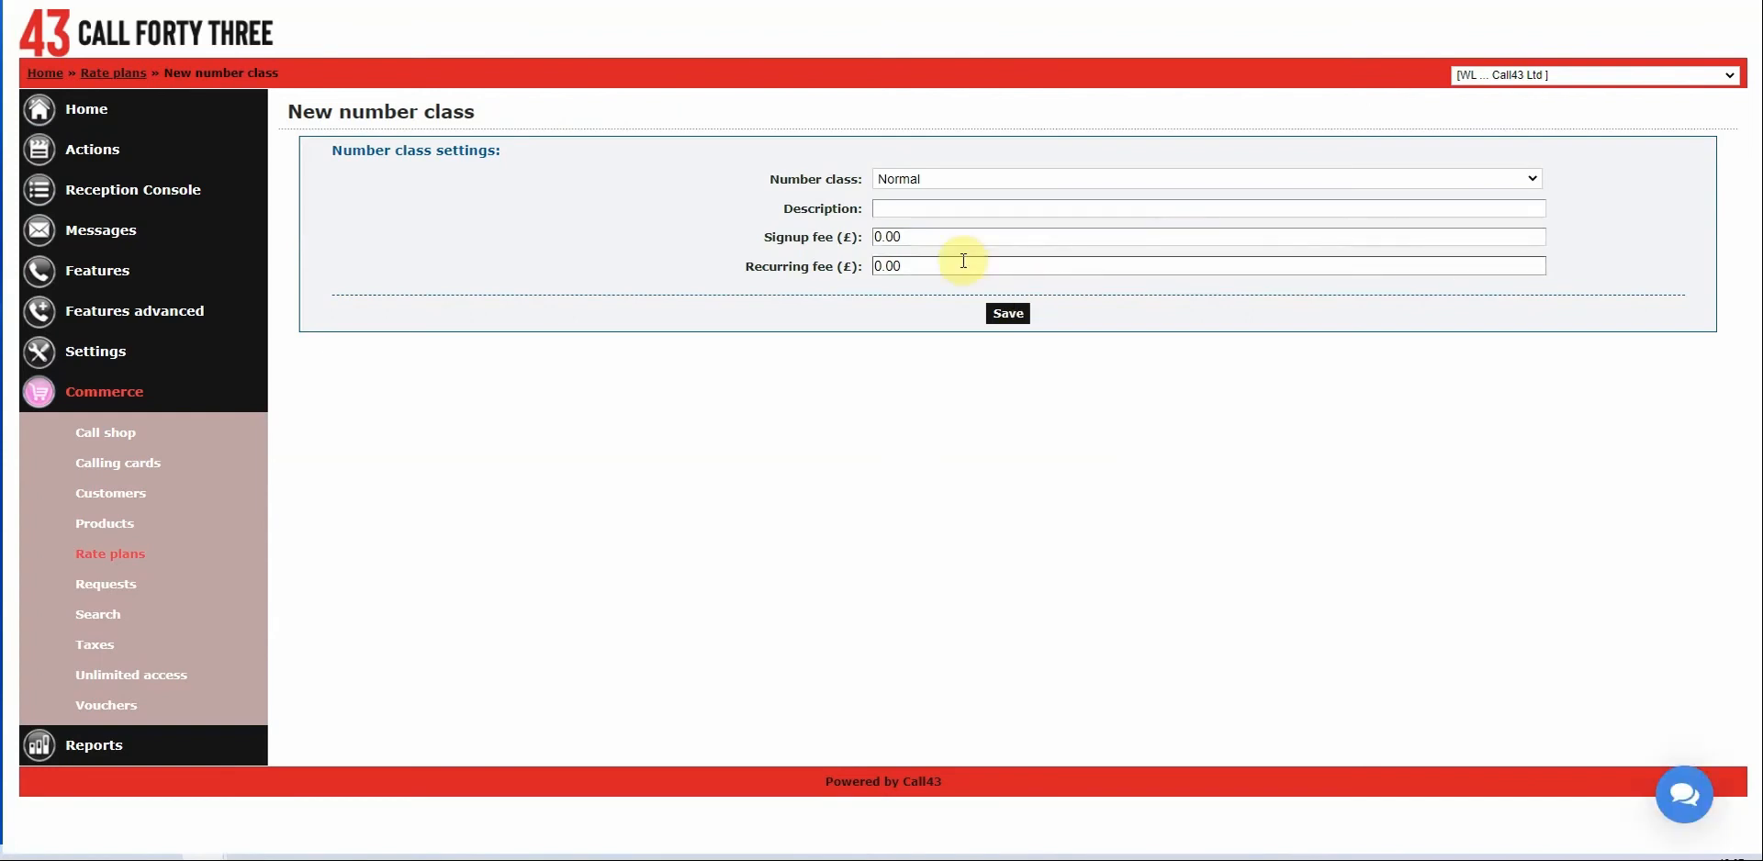
Save a Normal number class with a 10.00 signup fee and 1.50 recurring fee.
{"action": "left_click", "coordinate": [990, 182]}
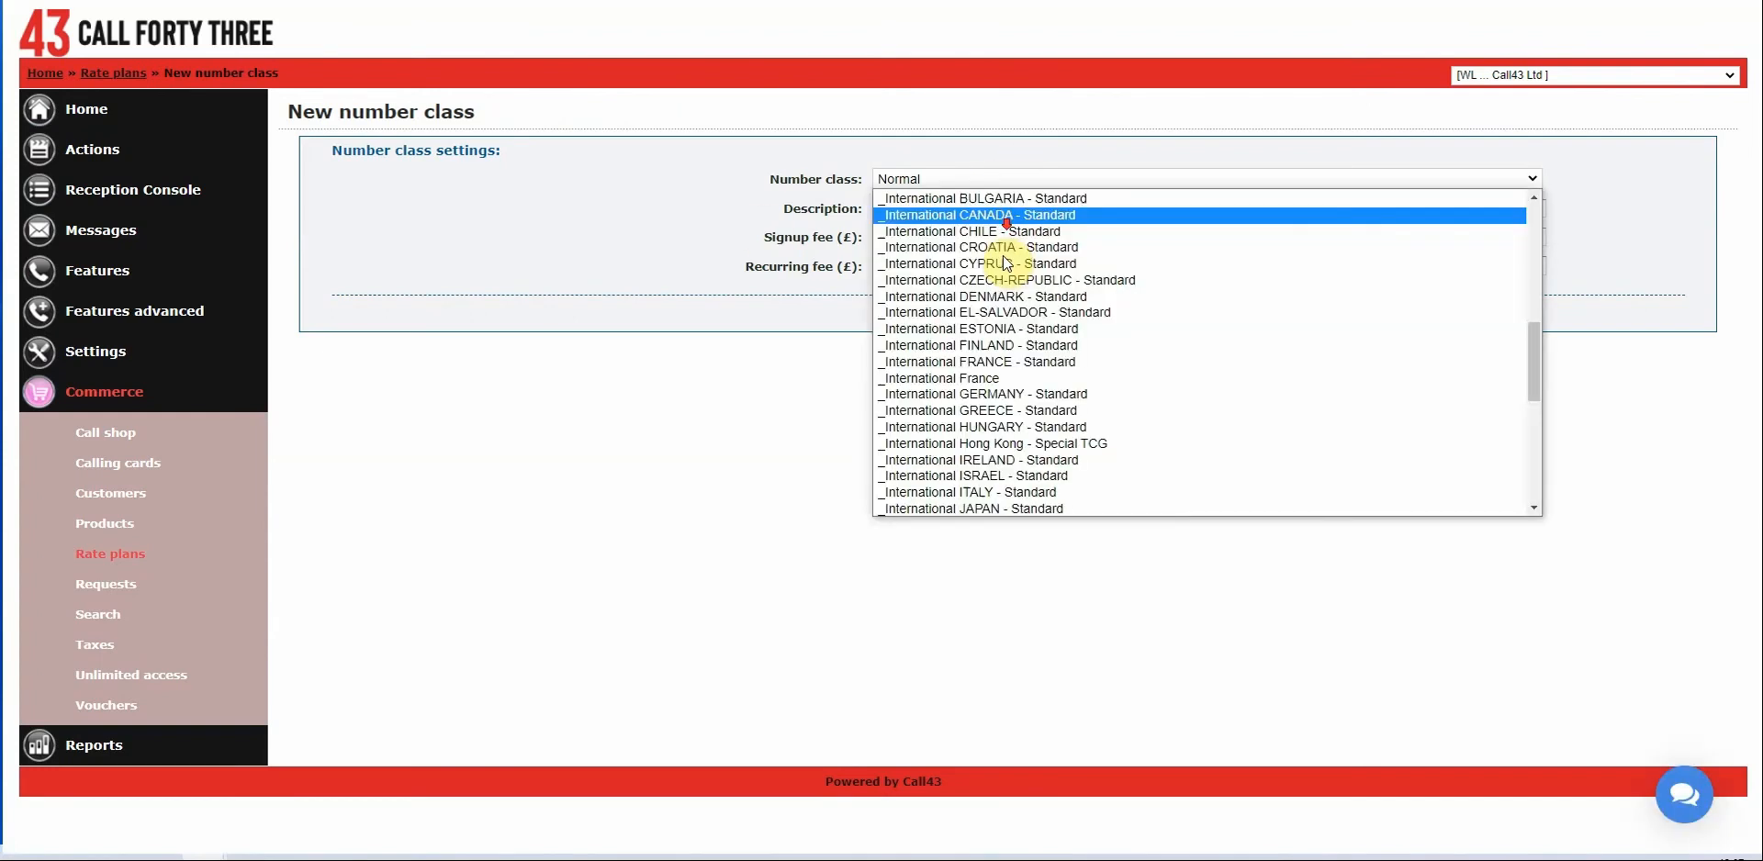
{"action": "scroll", "coordinate": [1019, 413], "scroll_direction": "down", "scroll_amount": 5}
{"action": "scroll", "coordinate": [1026, 465], "scroll_direction": "up", "scroll_amount": 5}
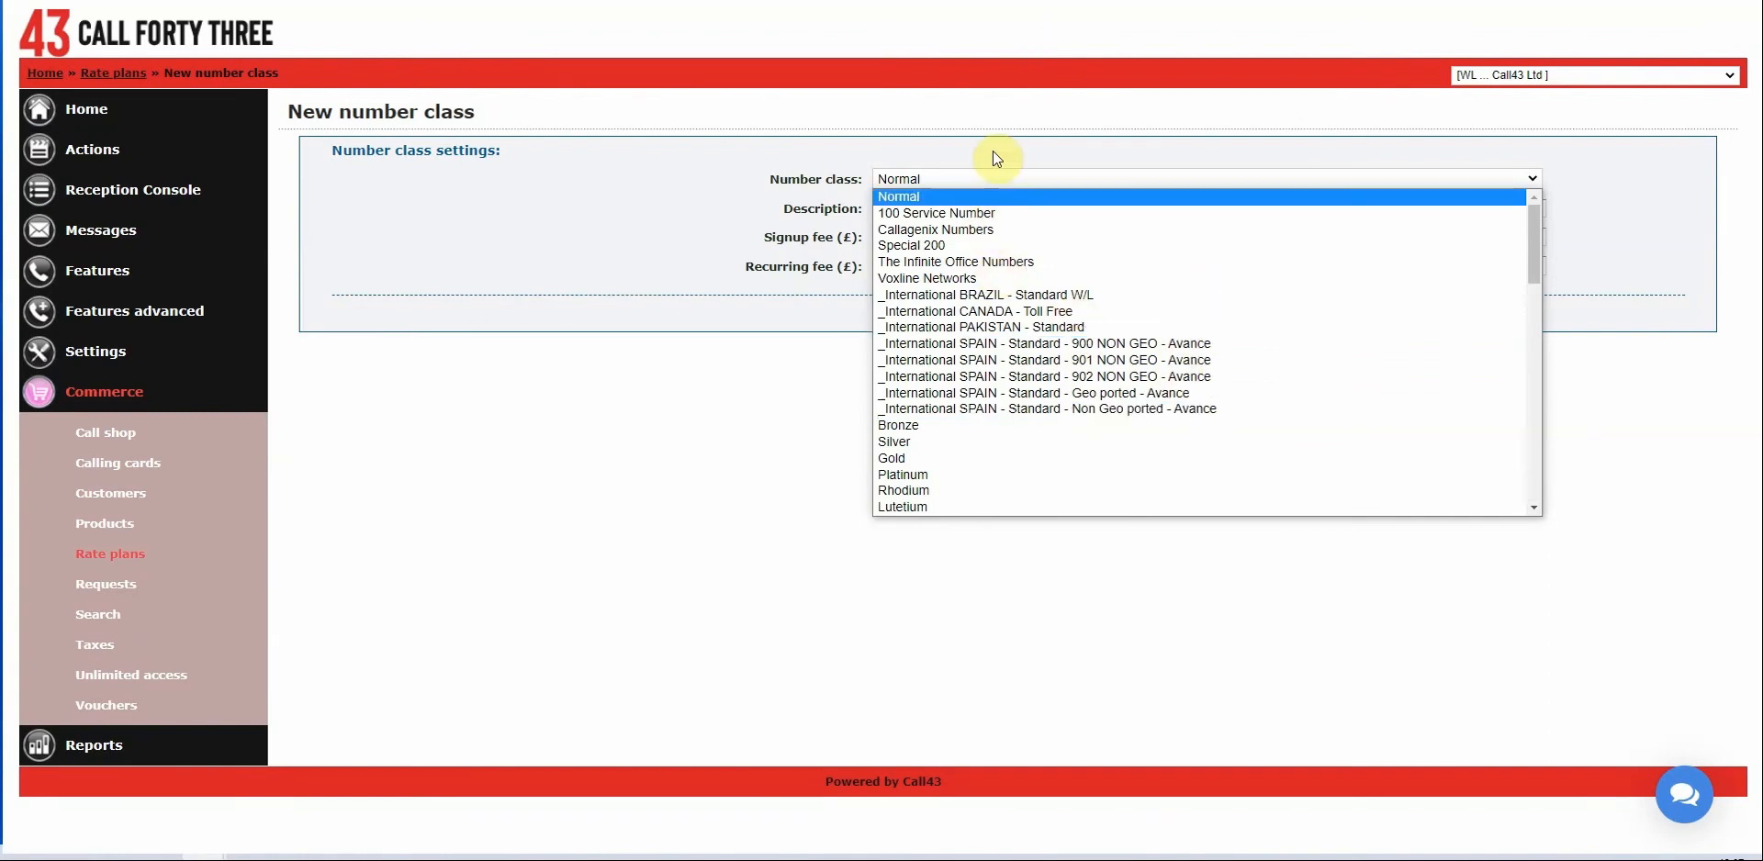
{"action": "left_click", "coordinate": [955, 198]}
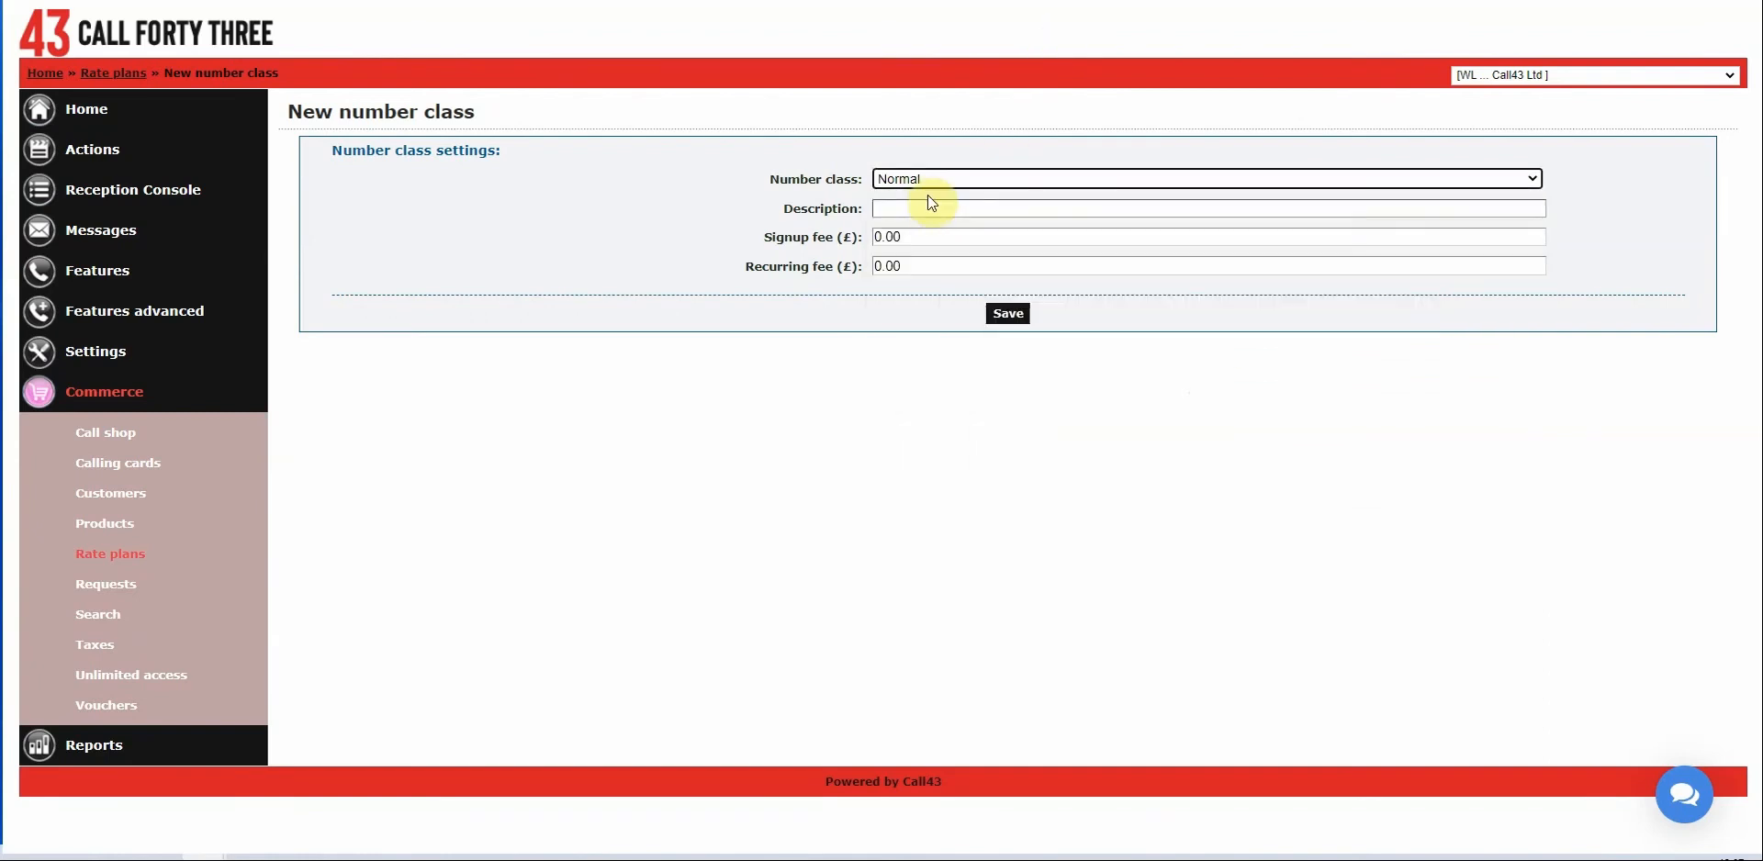
{"action": "left_click", "coordinate": [751, 239]}
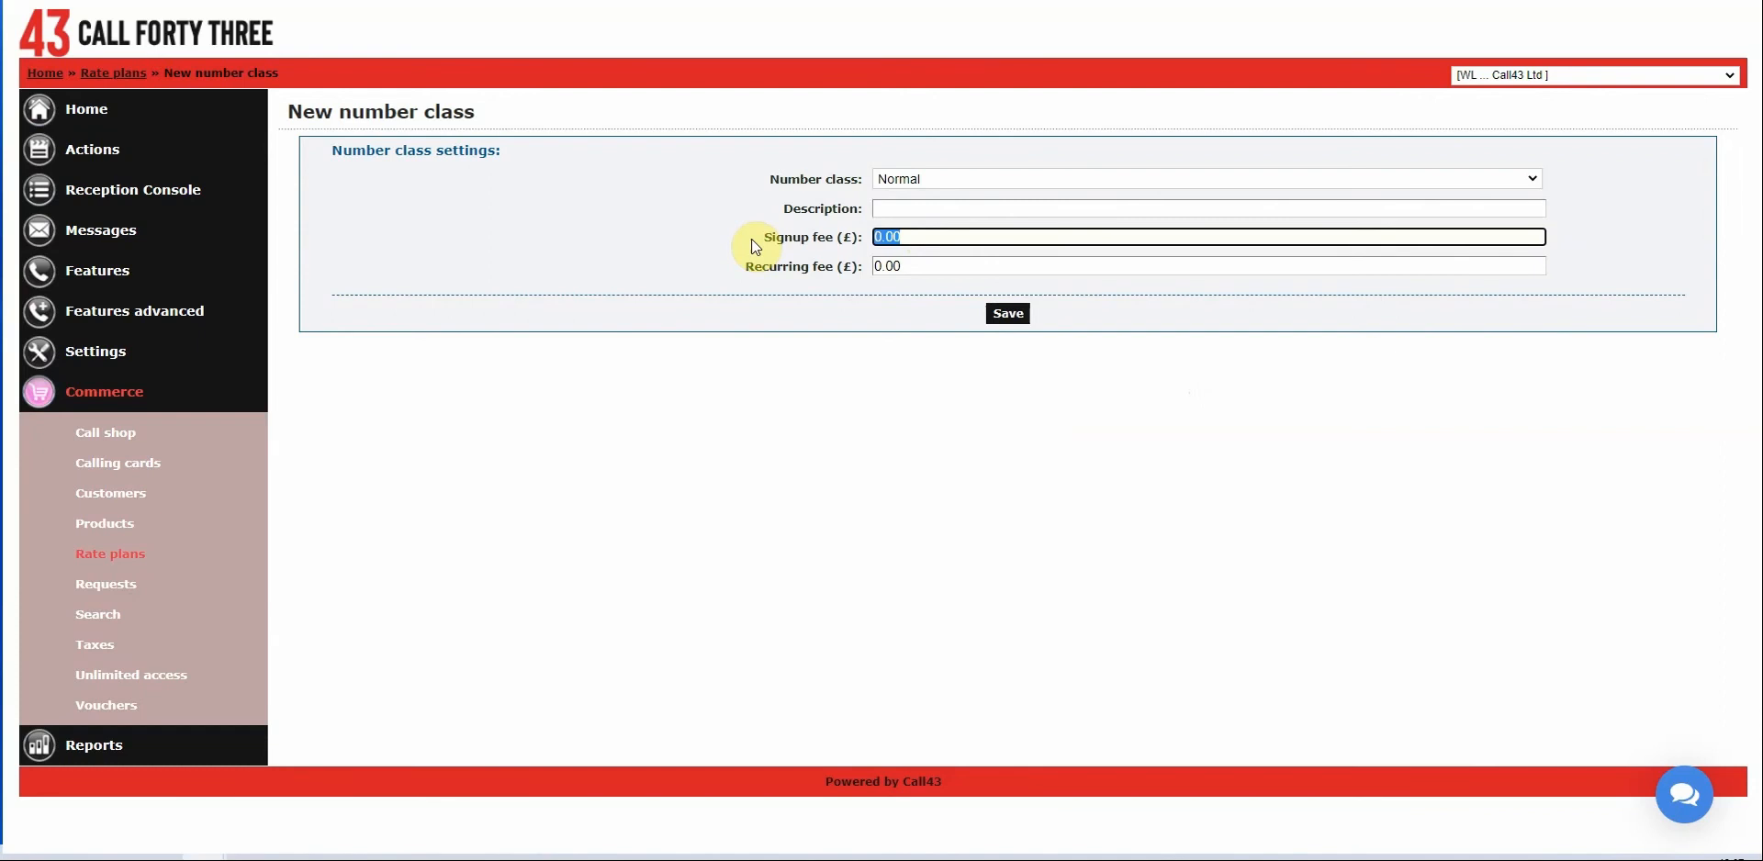
{"action": "type", "text": "10.00"}
{"action": "key", "text": "Tab"}
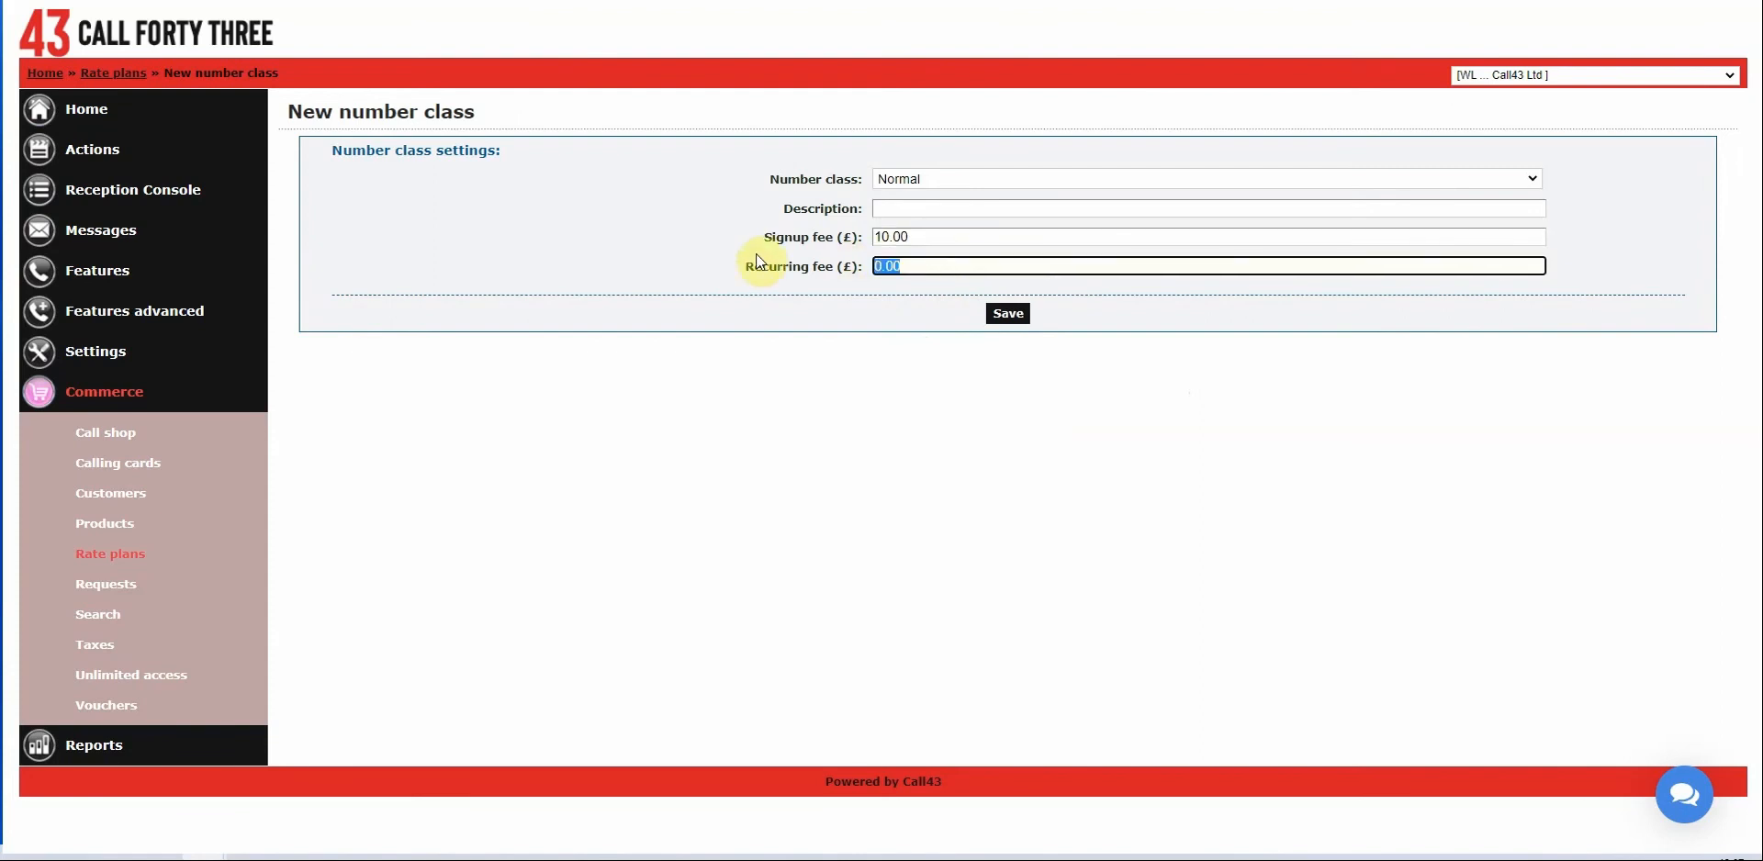
{"action": "type", "text": "1.50"}
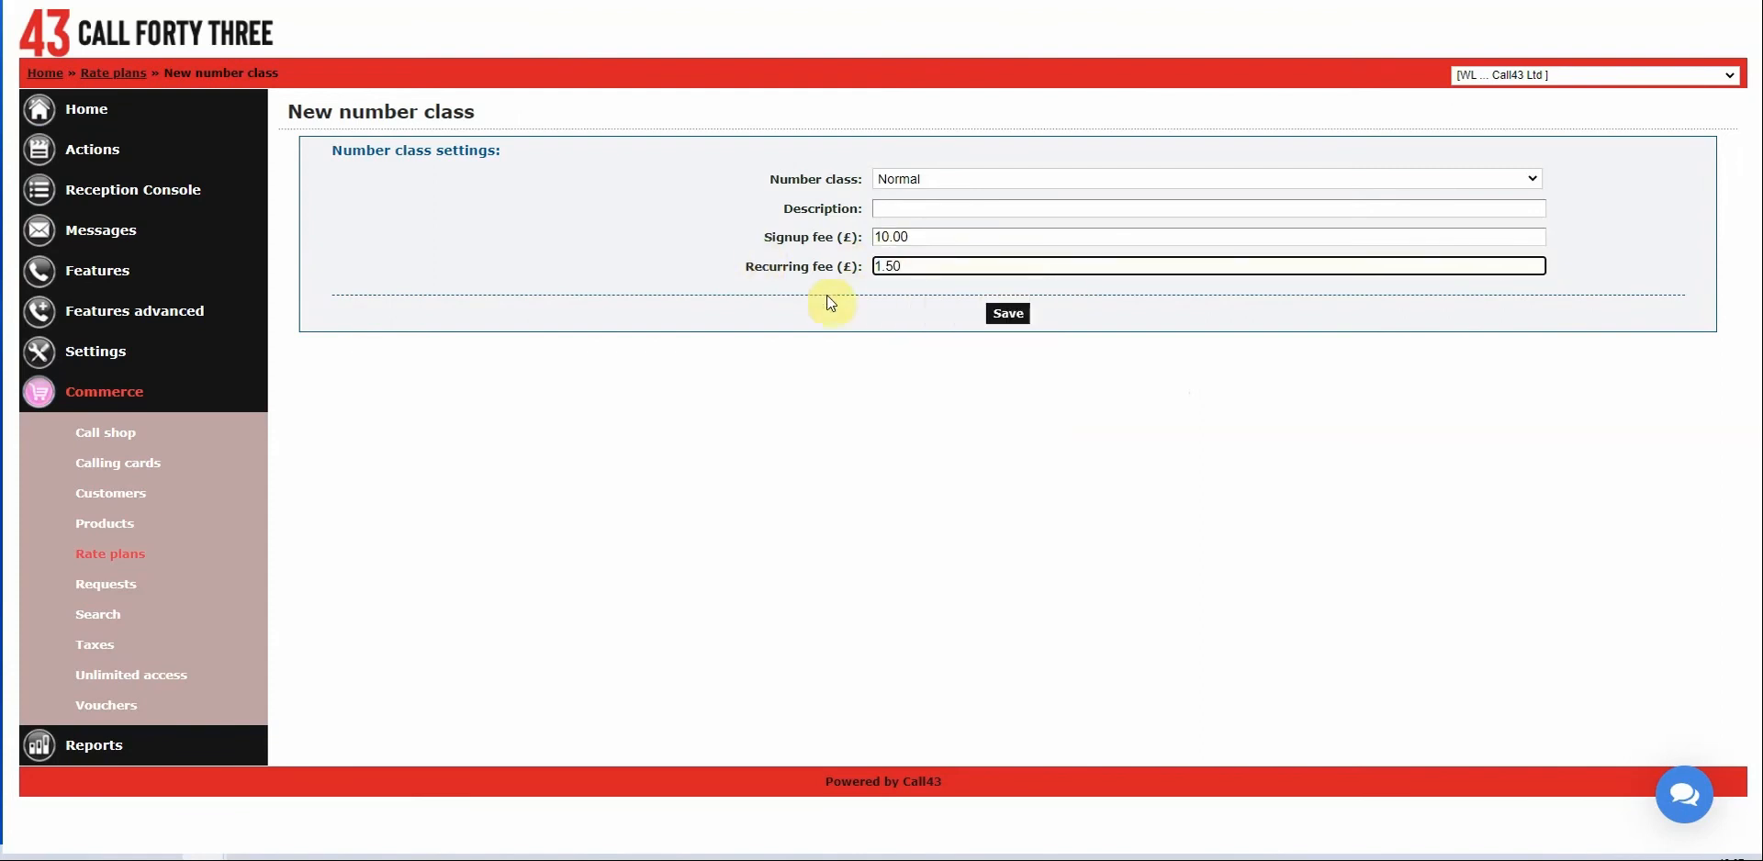
{"action": "left_click", "coordinate": [1016, 315]}
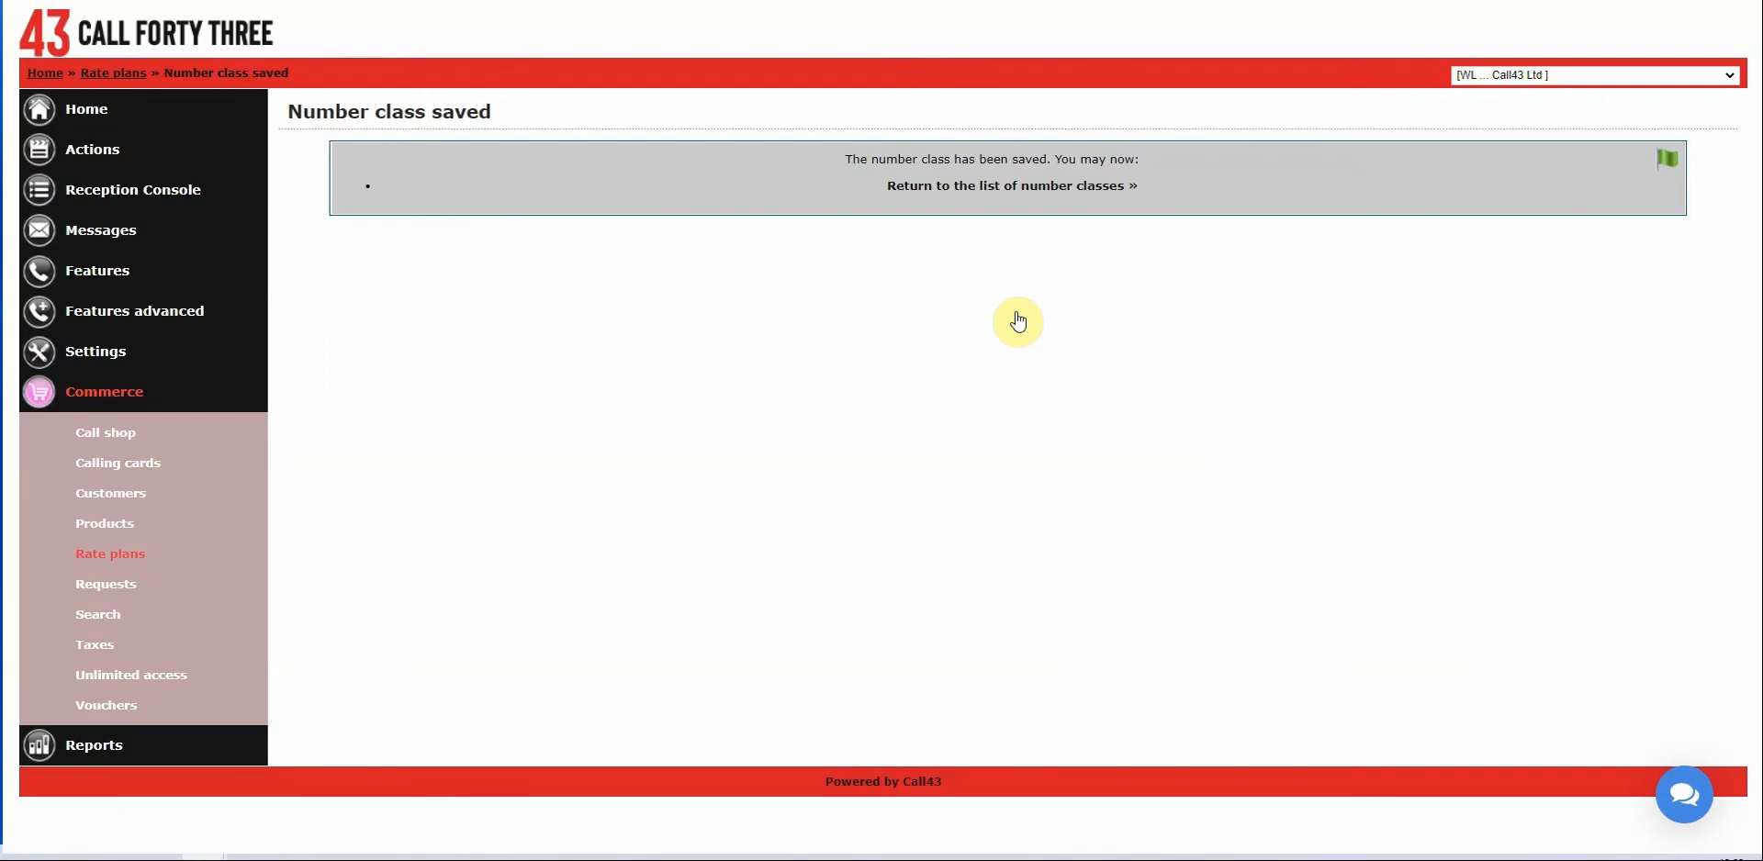
{"action": "left_click", "coordinate": [1055, 186]}
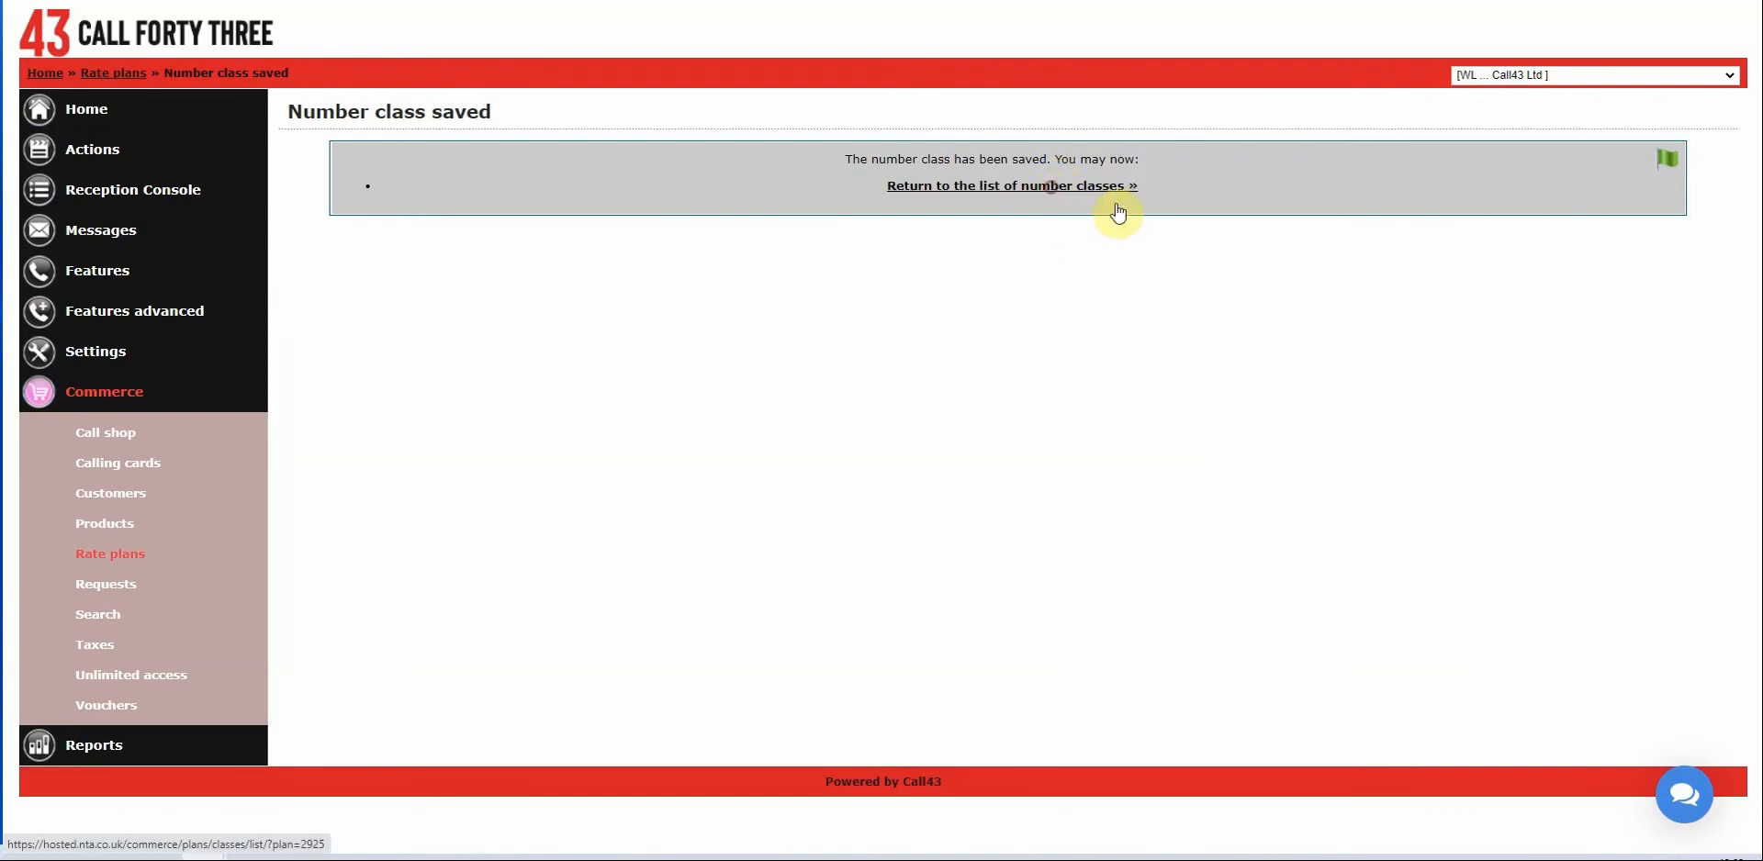
Add a Bronze number class with a 25.00 signup fee and 1.50 recurring fee.
{"action": "left_click", "coordinate": [1696, 189]}
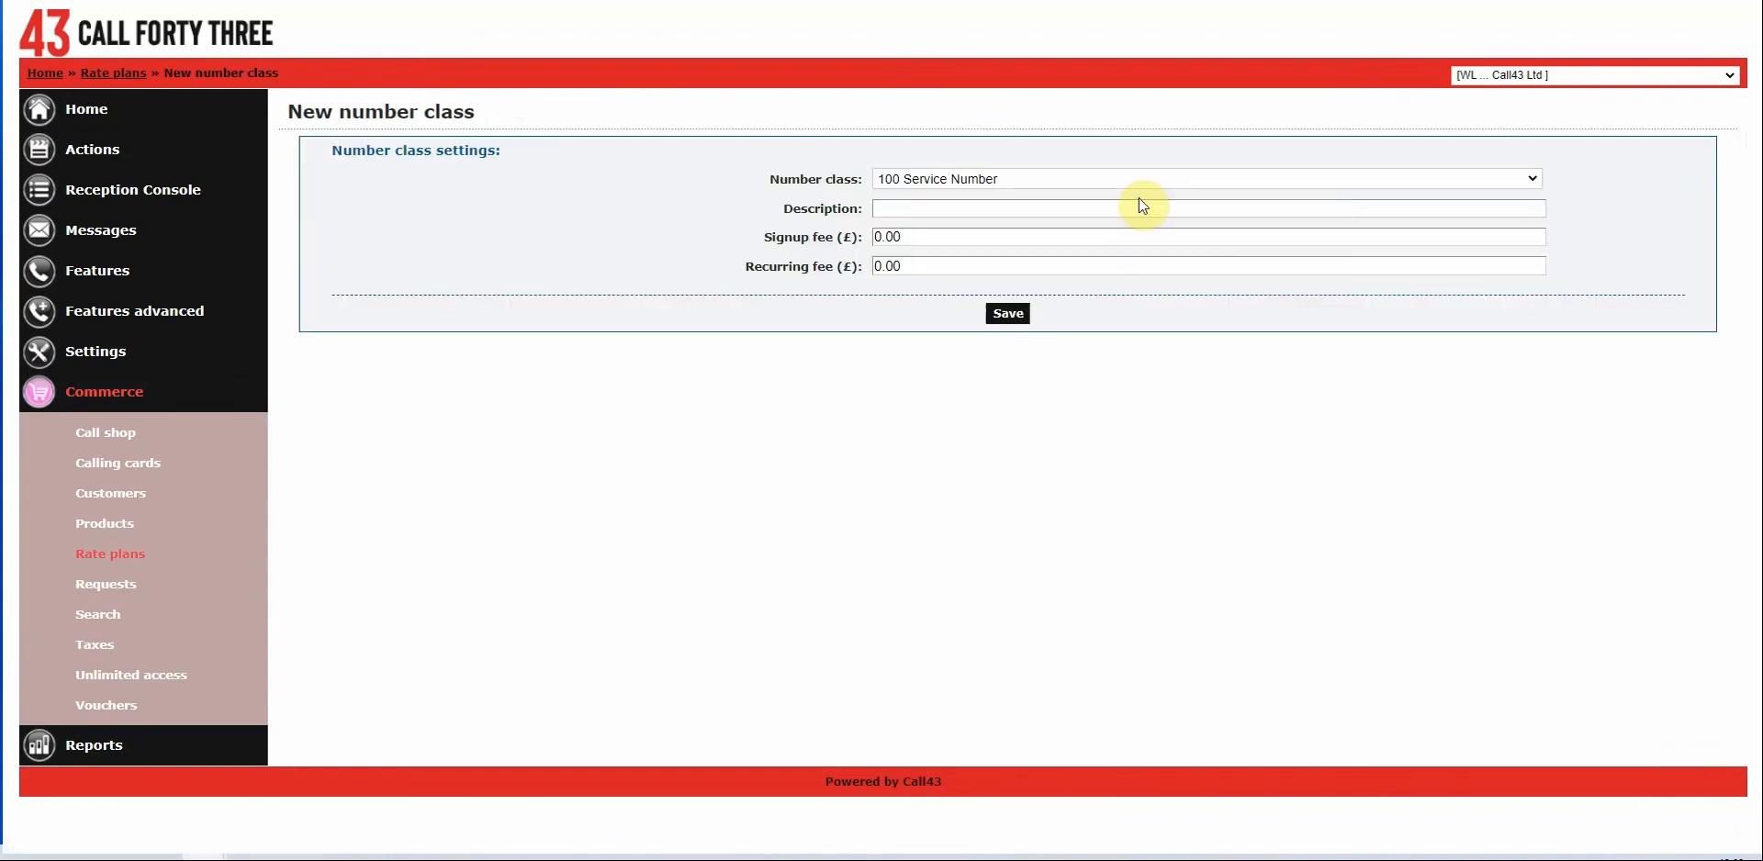
{"action": "left_click", "coordinate": [1060, 176]}
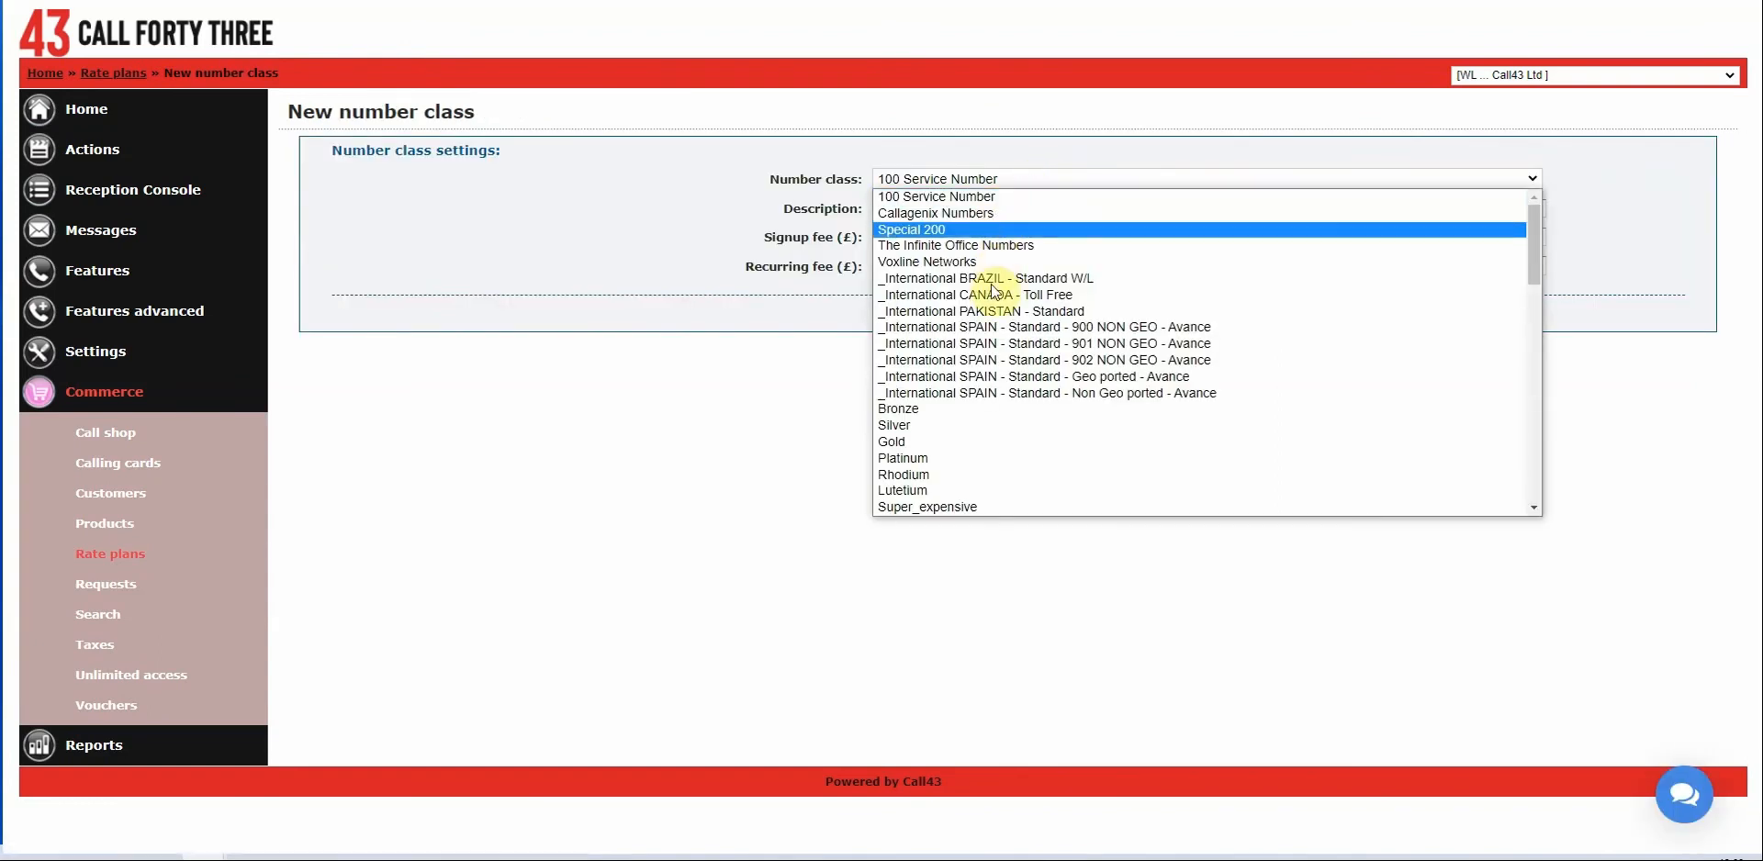
{"action": "left_click", "coordinate": [904, 408]}
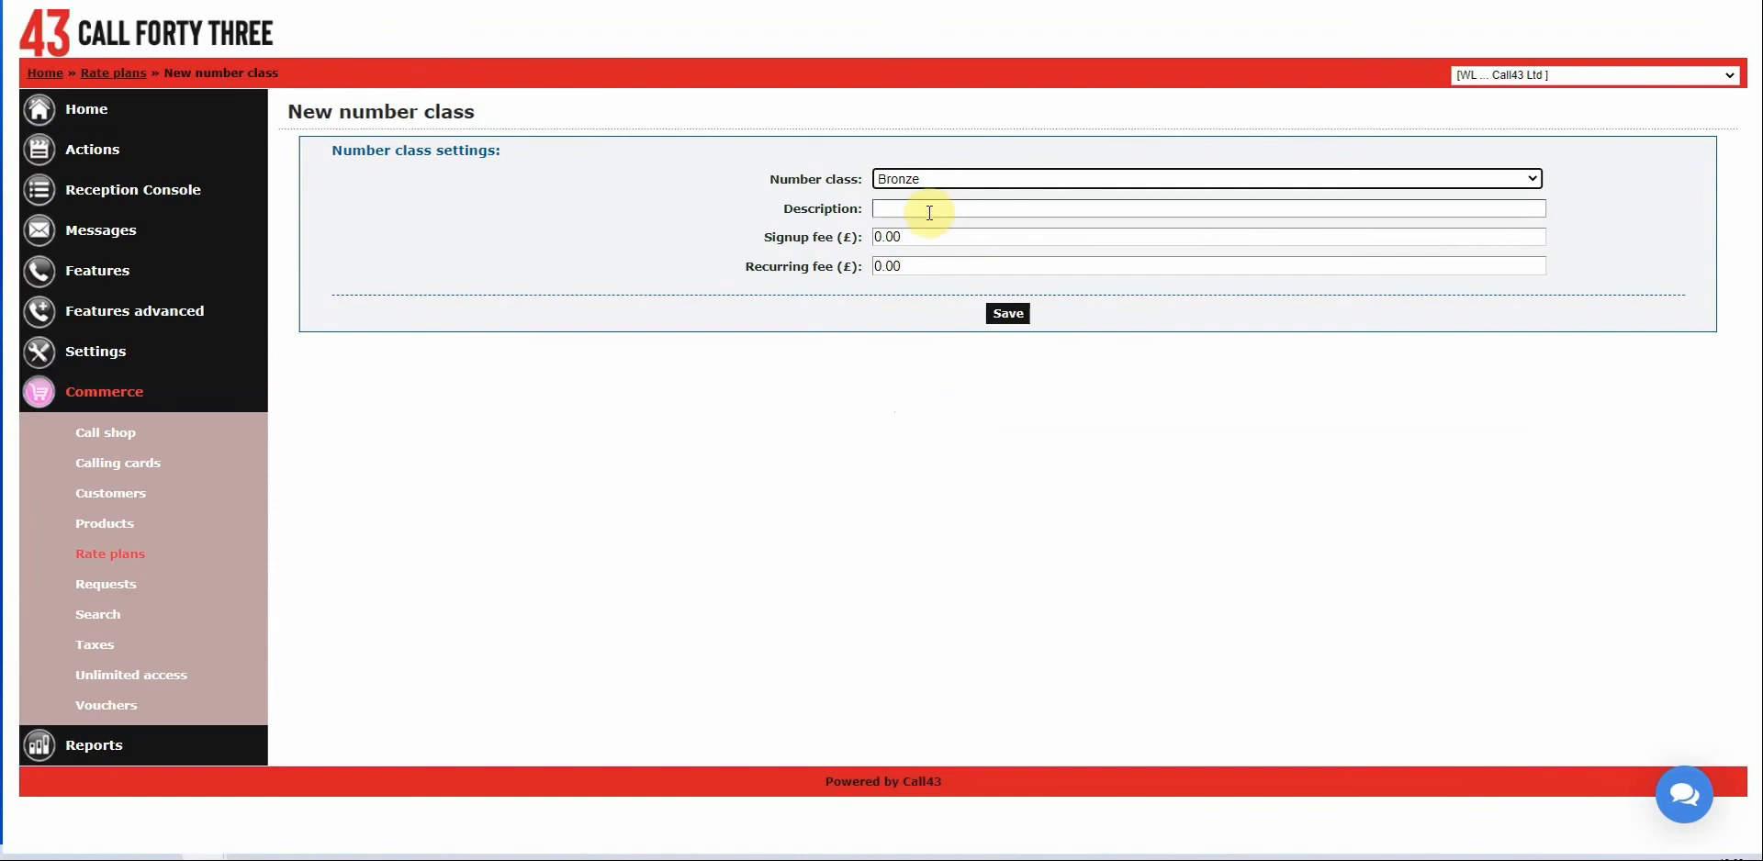
{"action": "left_click", "coordinate": [956, 240]}
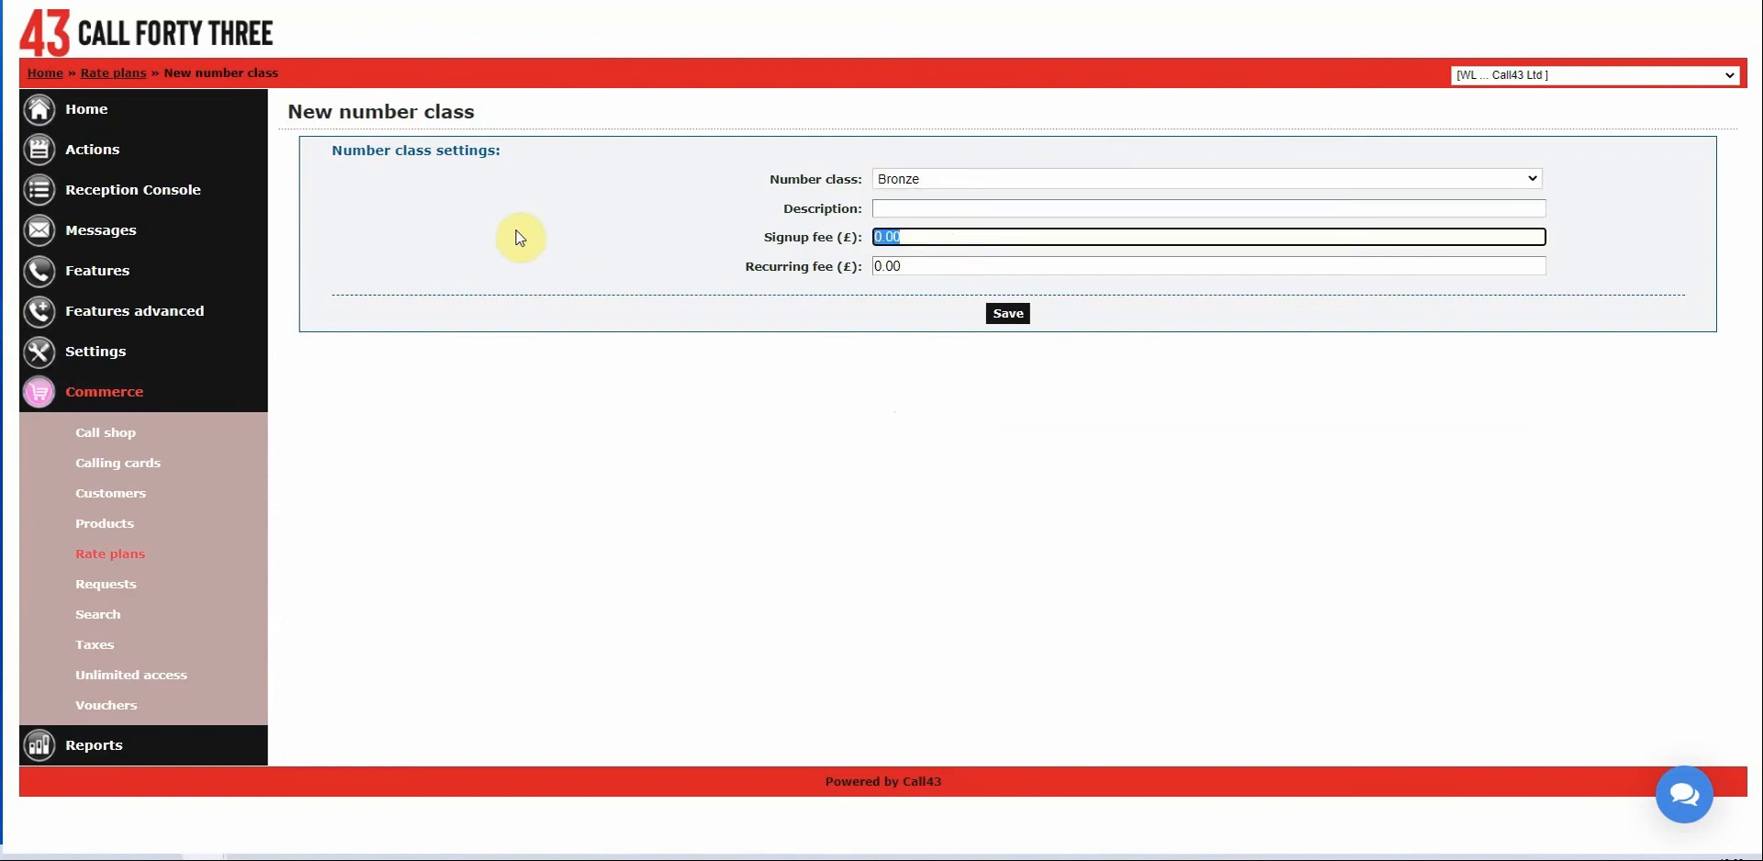
{"action": "type", "text": "25.00"}
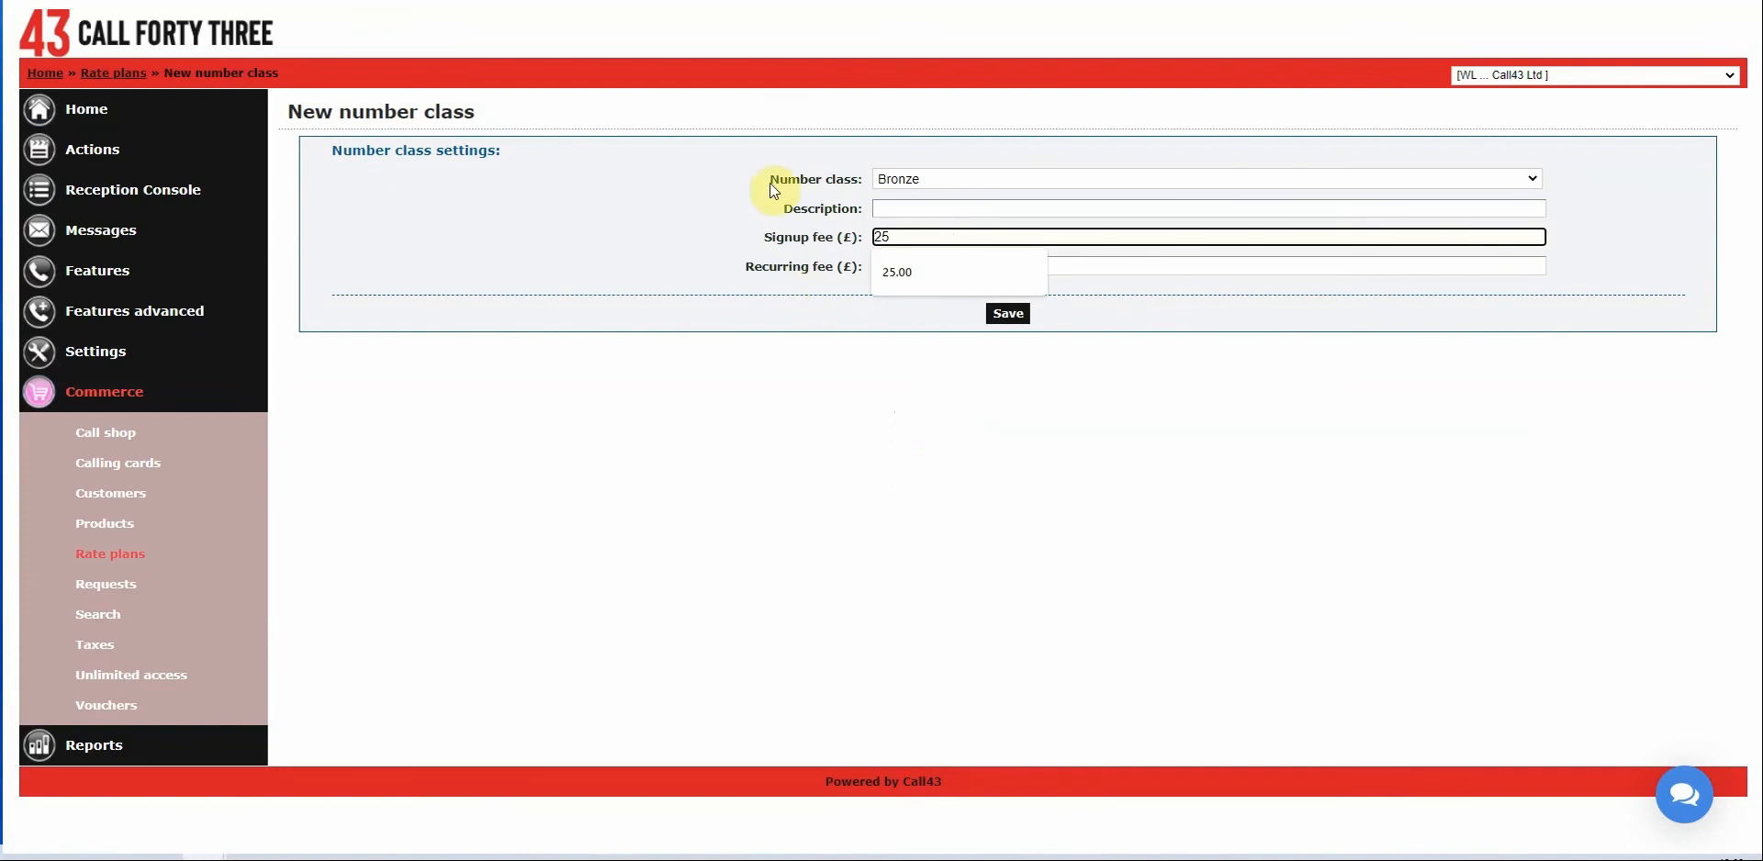
{"action": "left_click", "coordinate": [918, 269]}
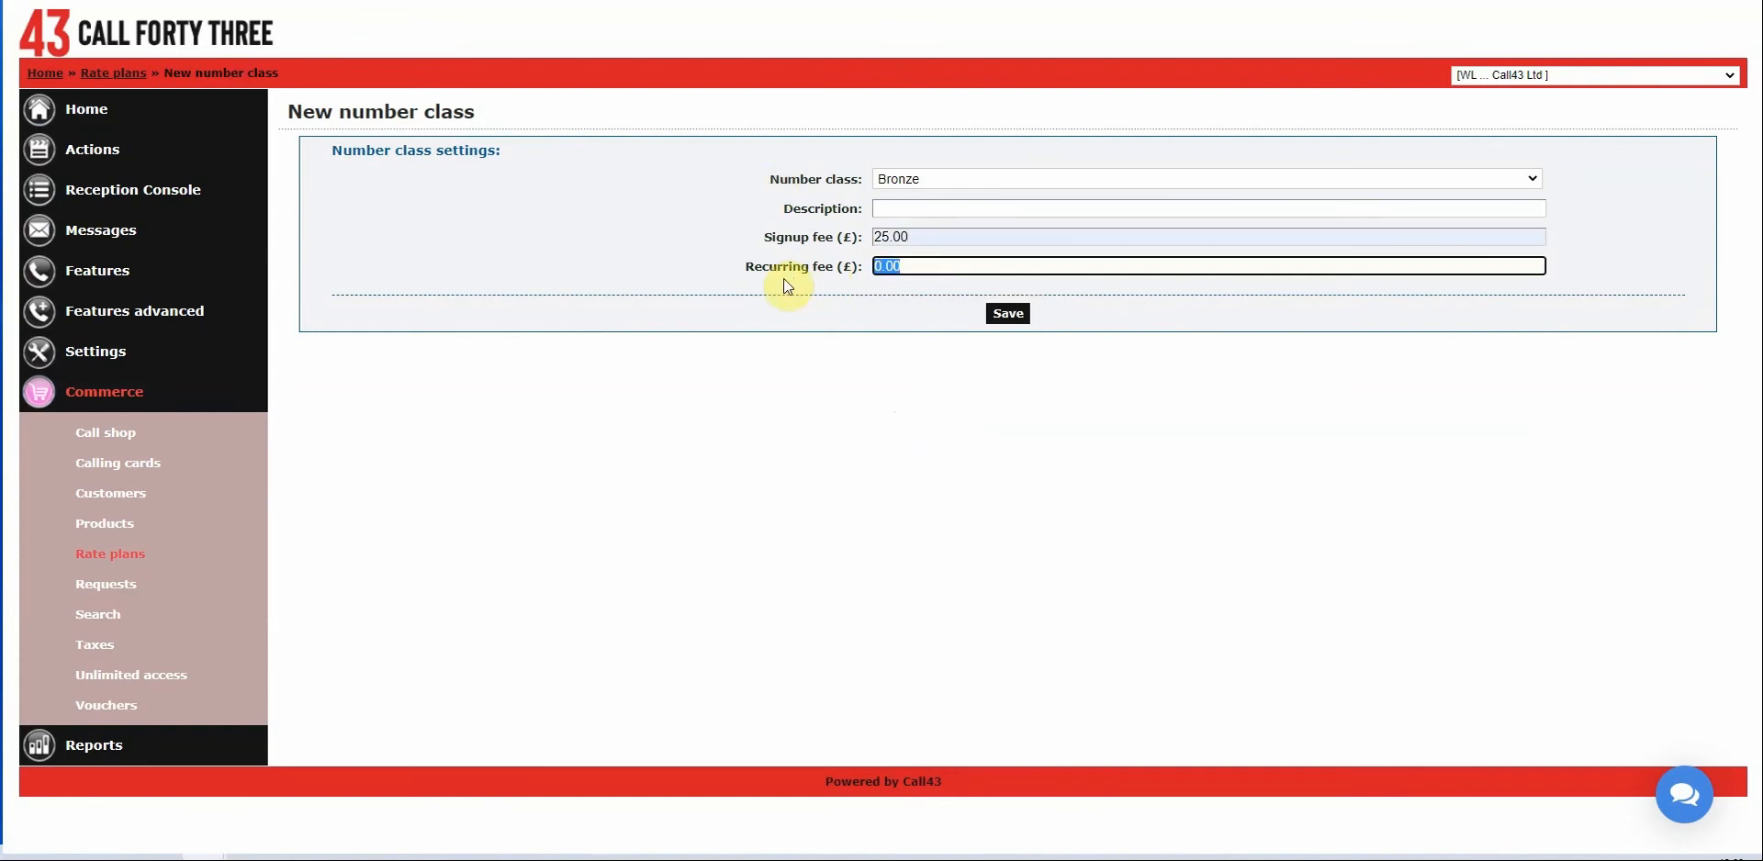
{"action": "type", "text": "1.50"}
{"action": "left_click", "coordinate": [1006, 314]}
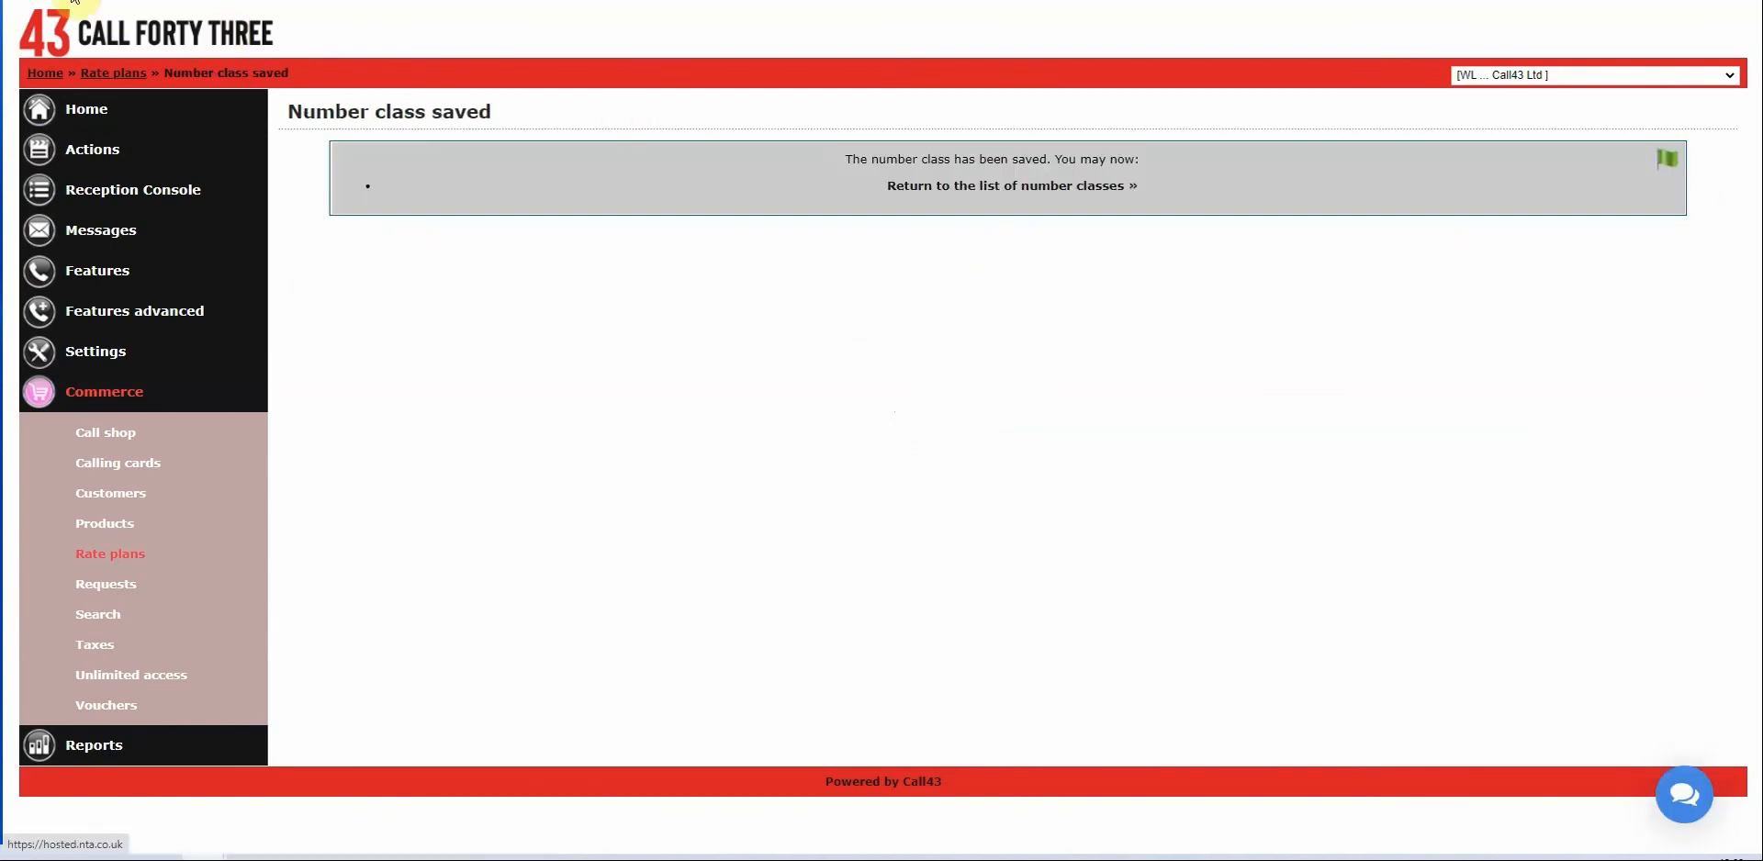
Add a Silver number class with a 45 signup fee.
{"action": "key", "text": "alt+Left"}
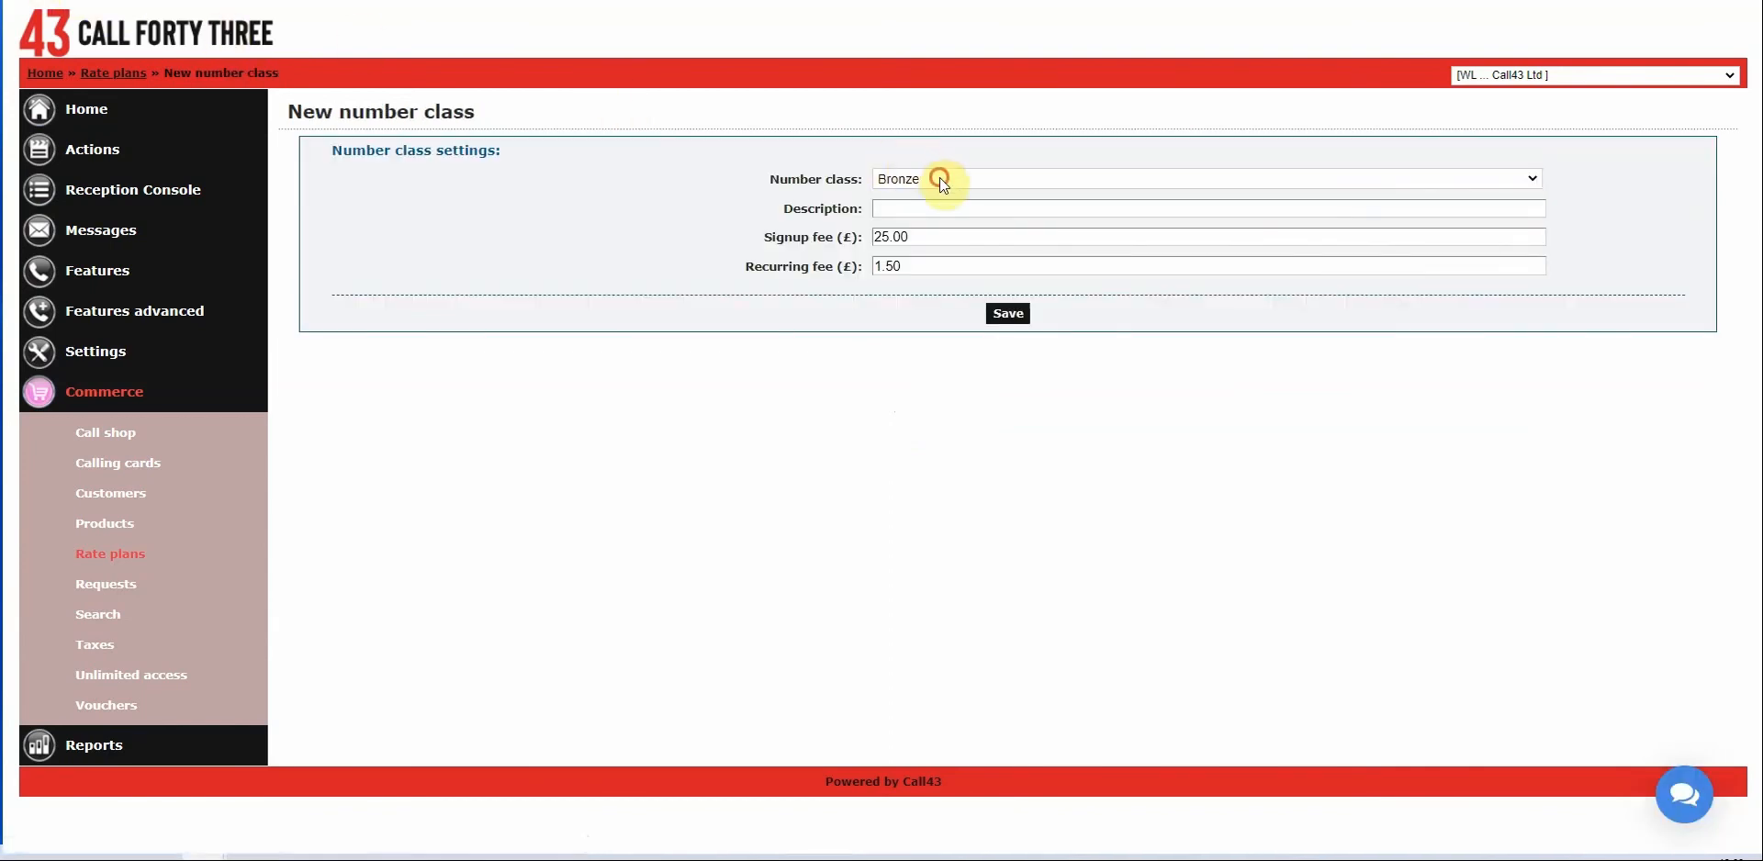
{"action": "left_click", "coordinate": [941, 179]}
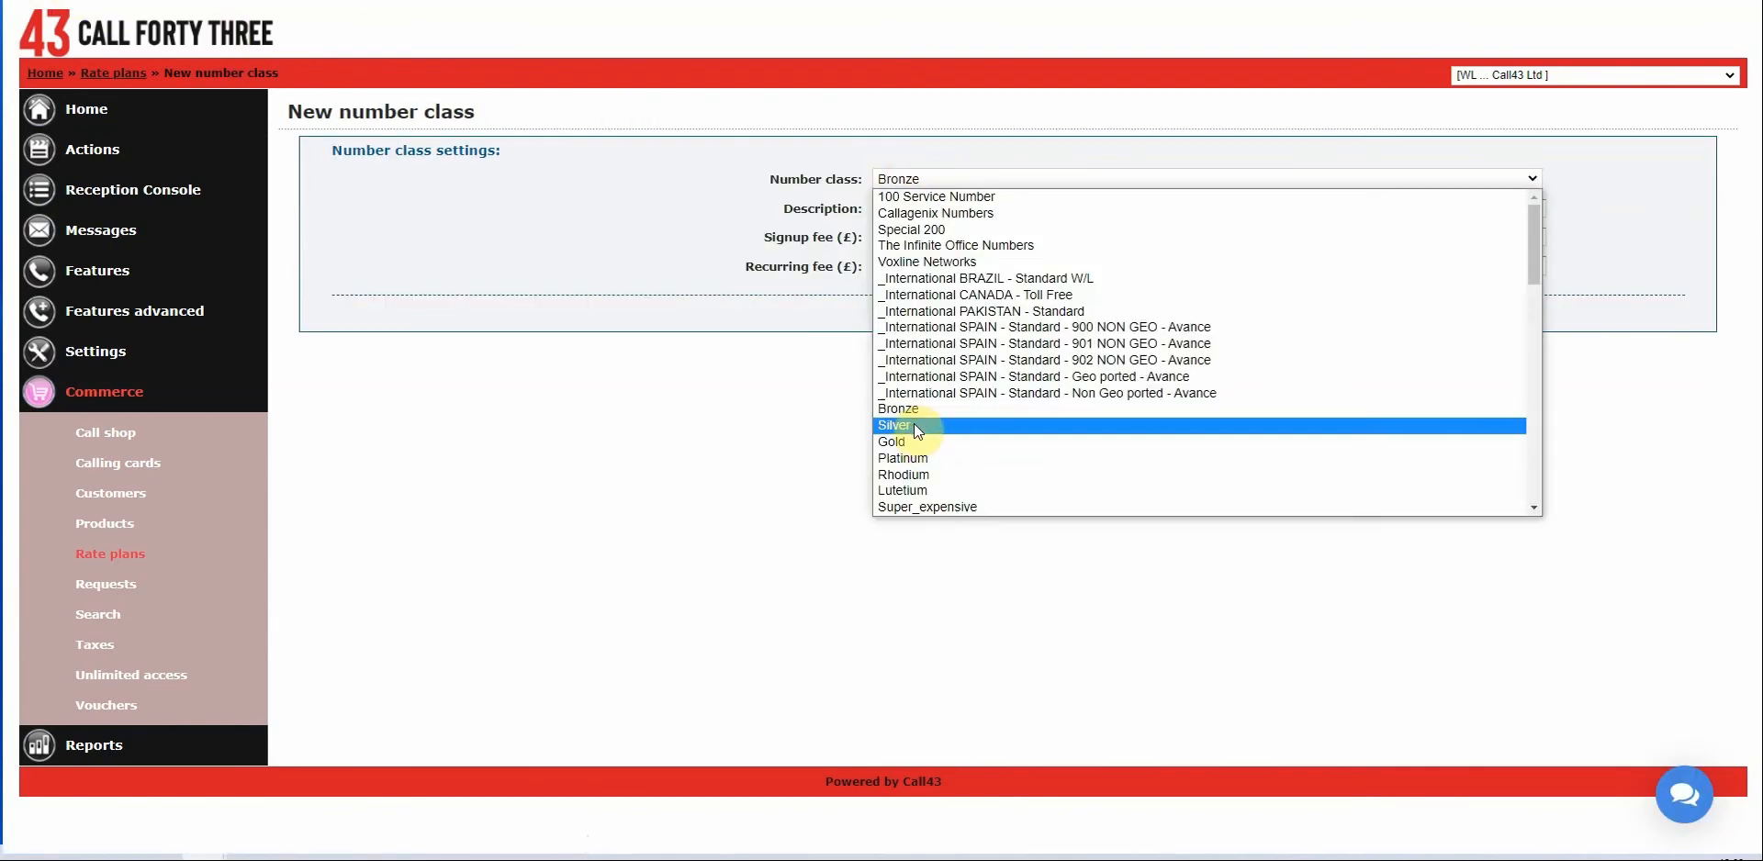
{"action": "left_click", "coordinate": [917, 424]}
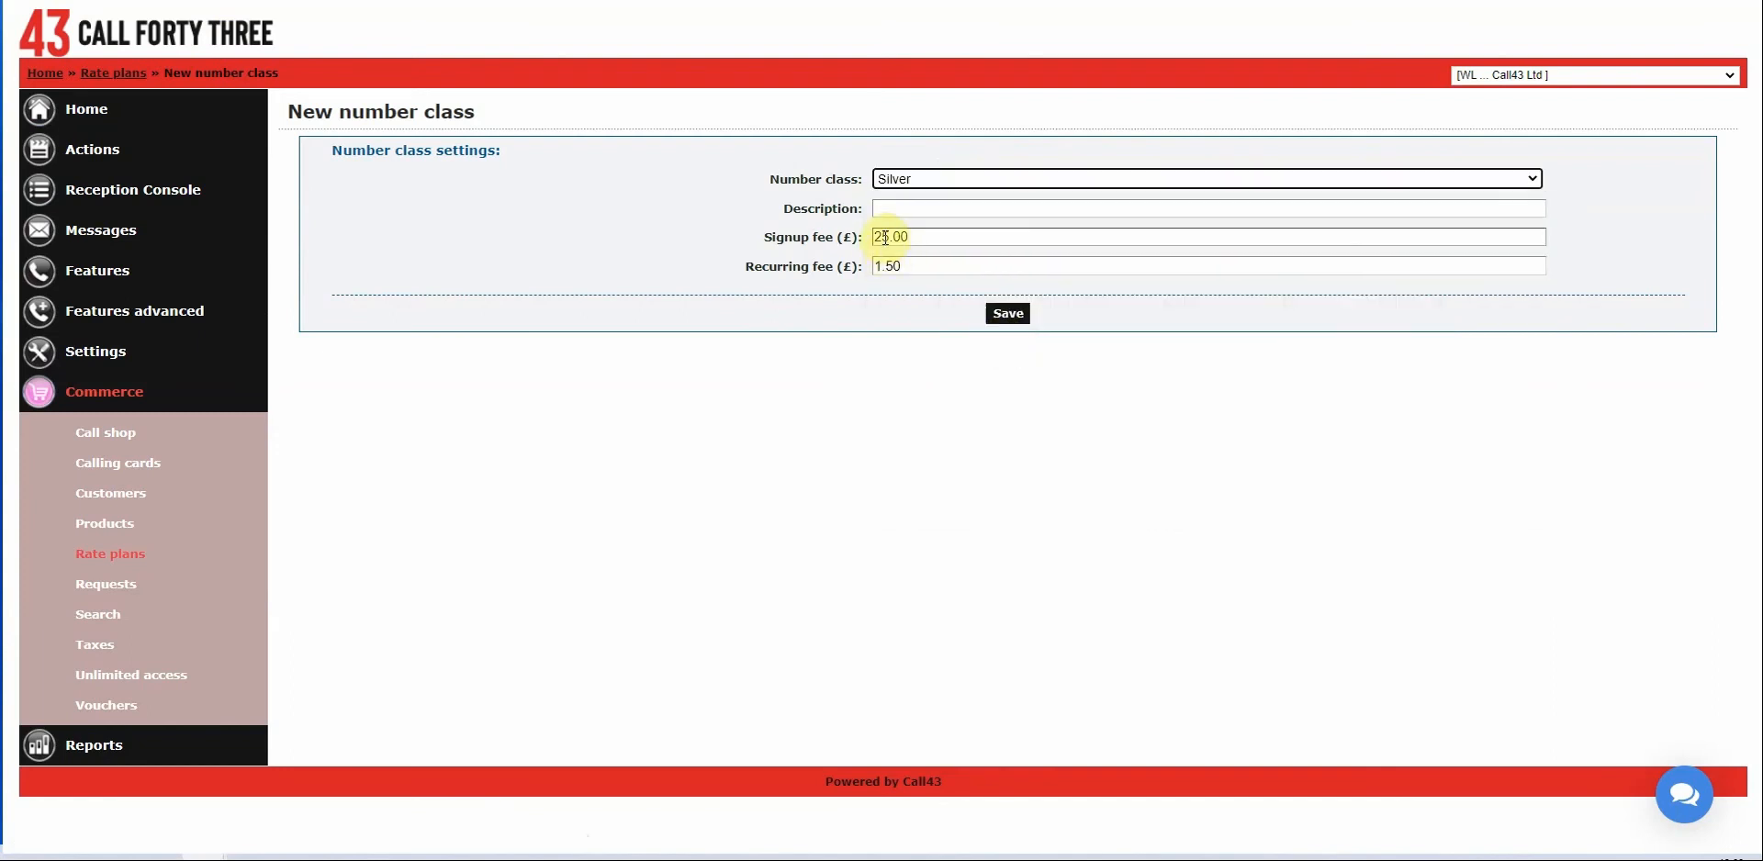
{"action": "left_click_drag", "start_coordinate": [886, 237], "coordinate": [873, 237]}
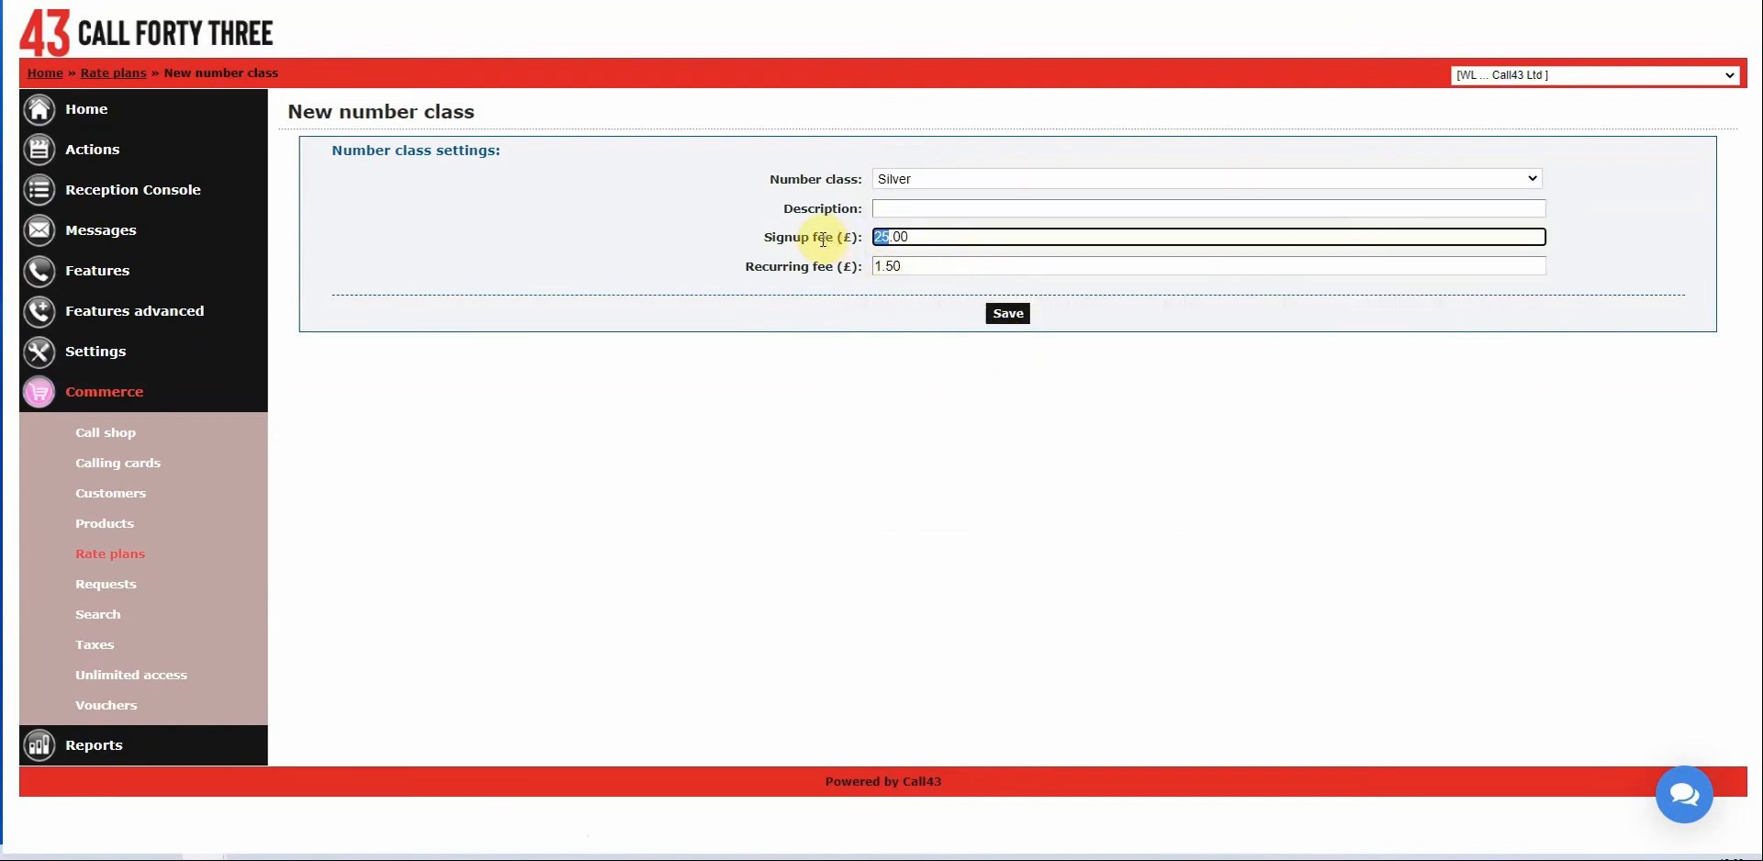
{"action": "type", "text": "45"}
{"action": "left_click", "coordinate": [995, 307]}
Add a Gold number class with a 75 signup fee.
{"action": "key", "text": "alt+Left"}
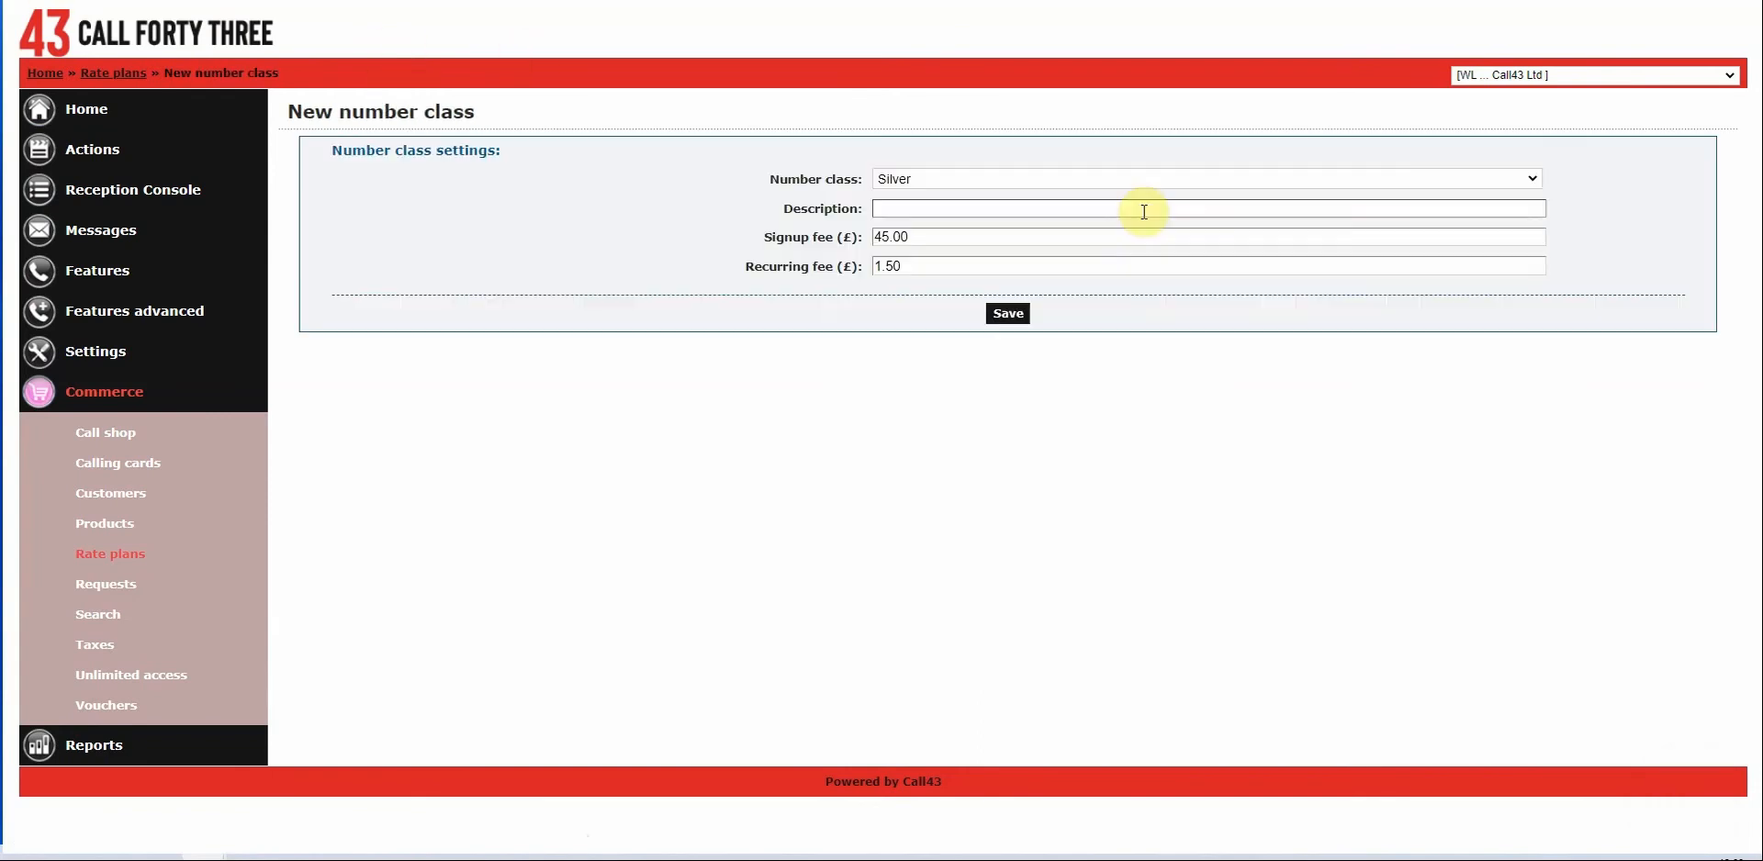
{"action": "left_click", "coordinate": [978, 180]}
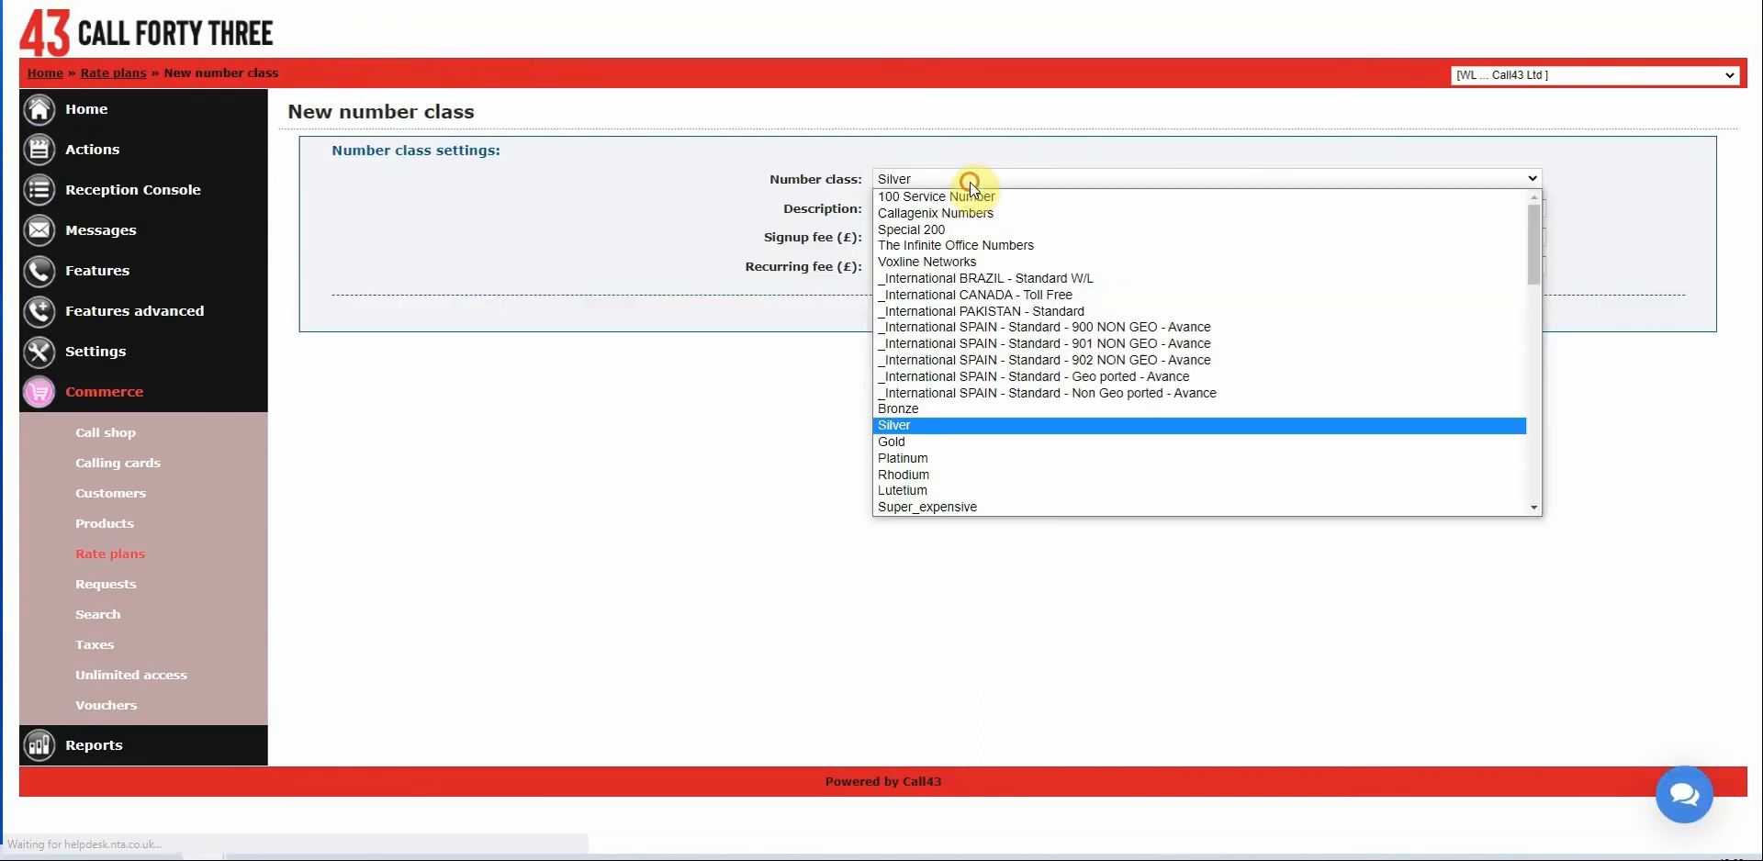
{"action": "left_click", "coordinate": [911, 441]}
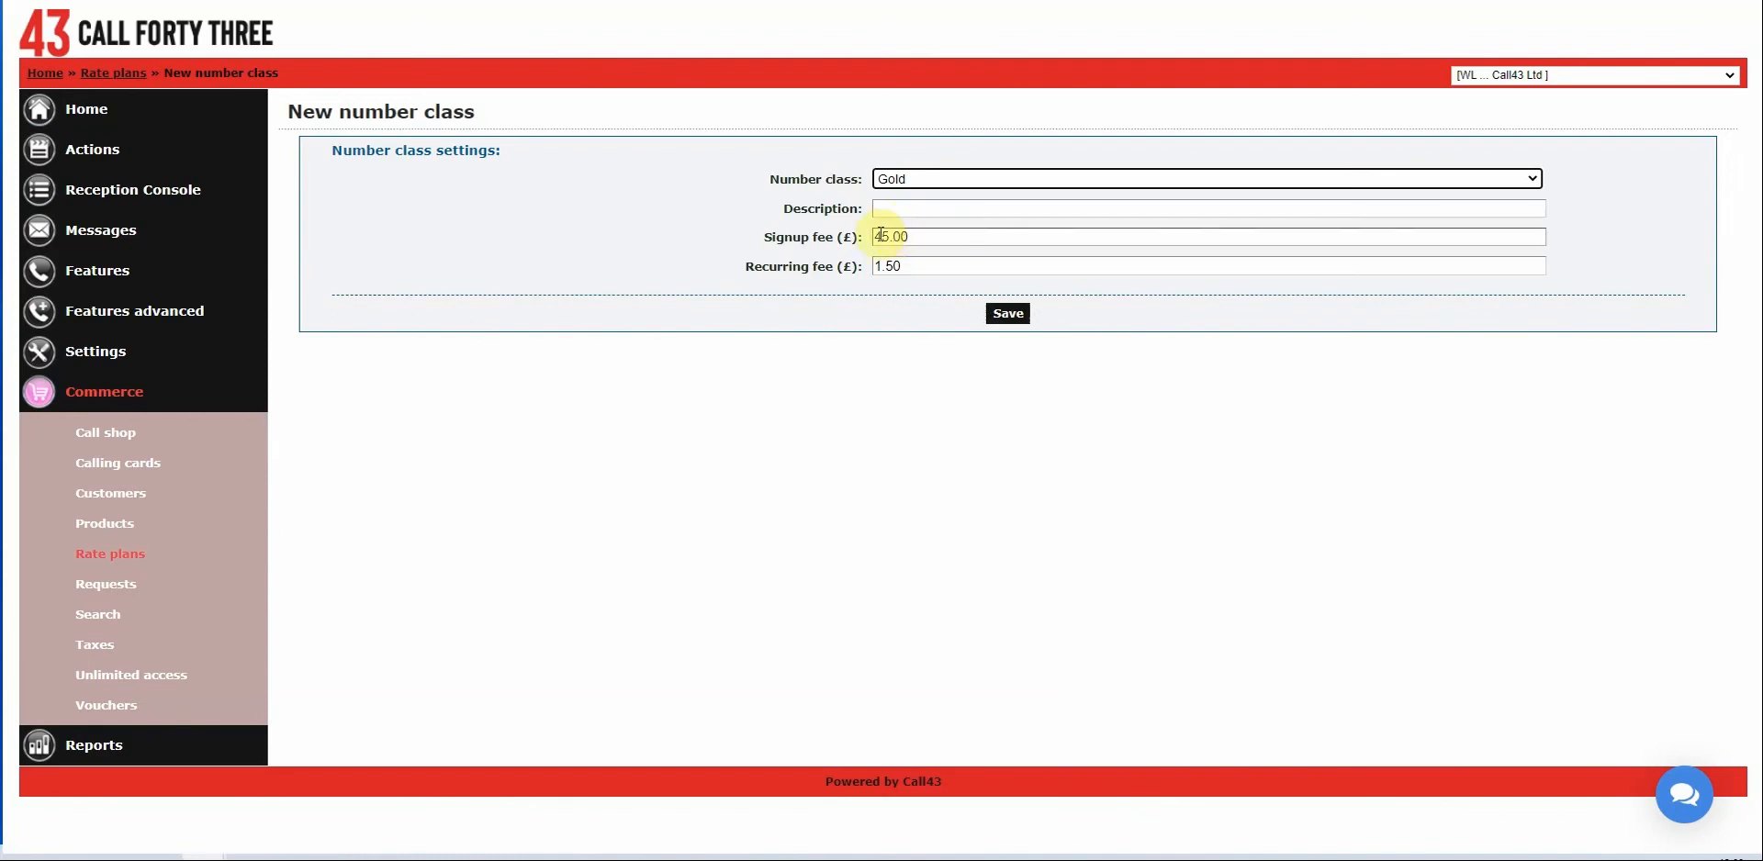
{"action": "left_click_drag", "start_coordinate": [885, 237], "coordinate": [819, 232]}
{"action": "type", "text": "75"}
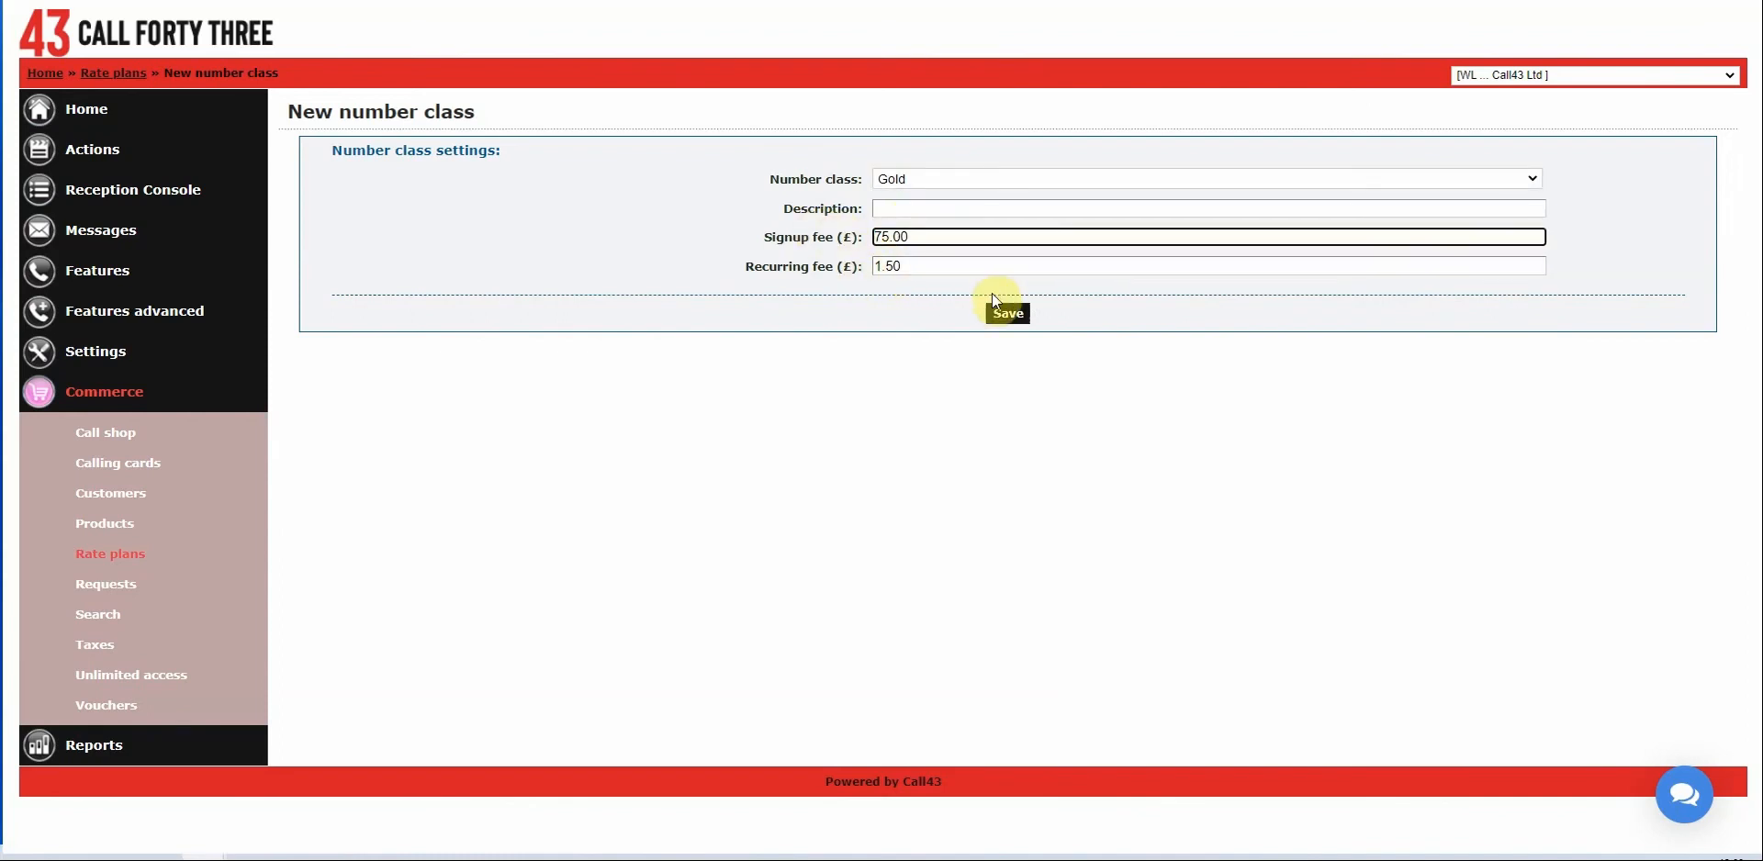
{"action": "left_click", "coordinate": [1007, 313]}
Add a Platinum number class with a 100 signup fee and 2.50 recurring fee.
{"action": "key", "text": "alt+Left"}
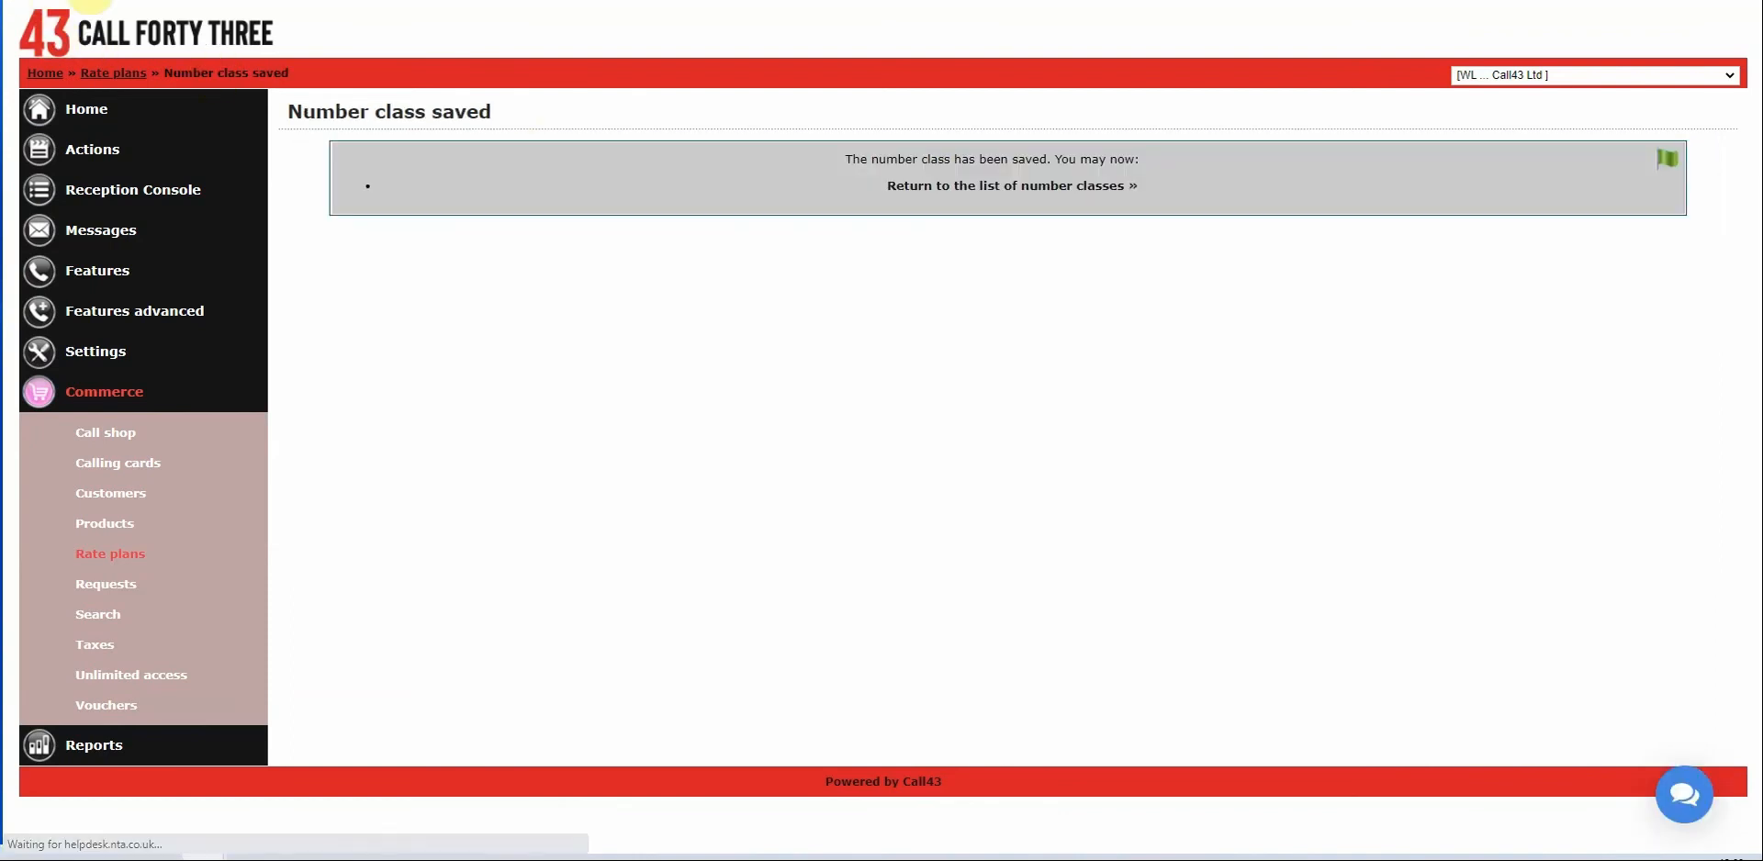
{"action": "left_click", "coordinate": [906, 178]}
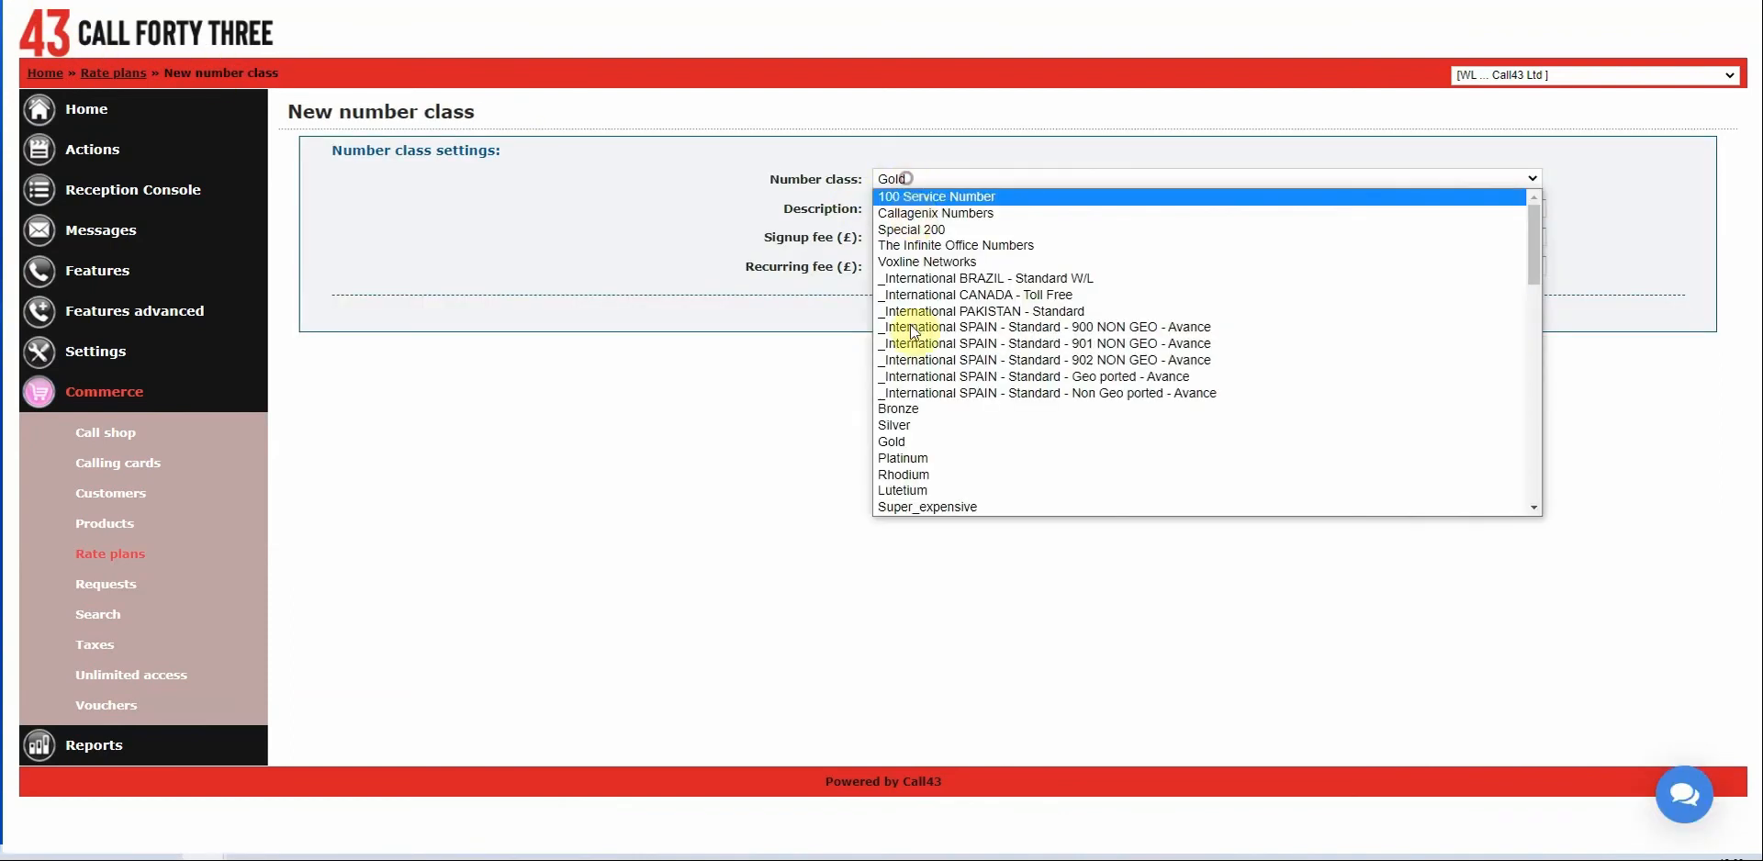
{"action": "left_click", "coordinate": [909, 448]}
{"action": "left_click_drag", "start_coordinate": [895, 237], "coordinate": [758, 230]}
{"action": "type", "text": "100"}
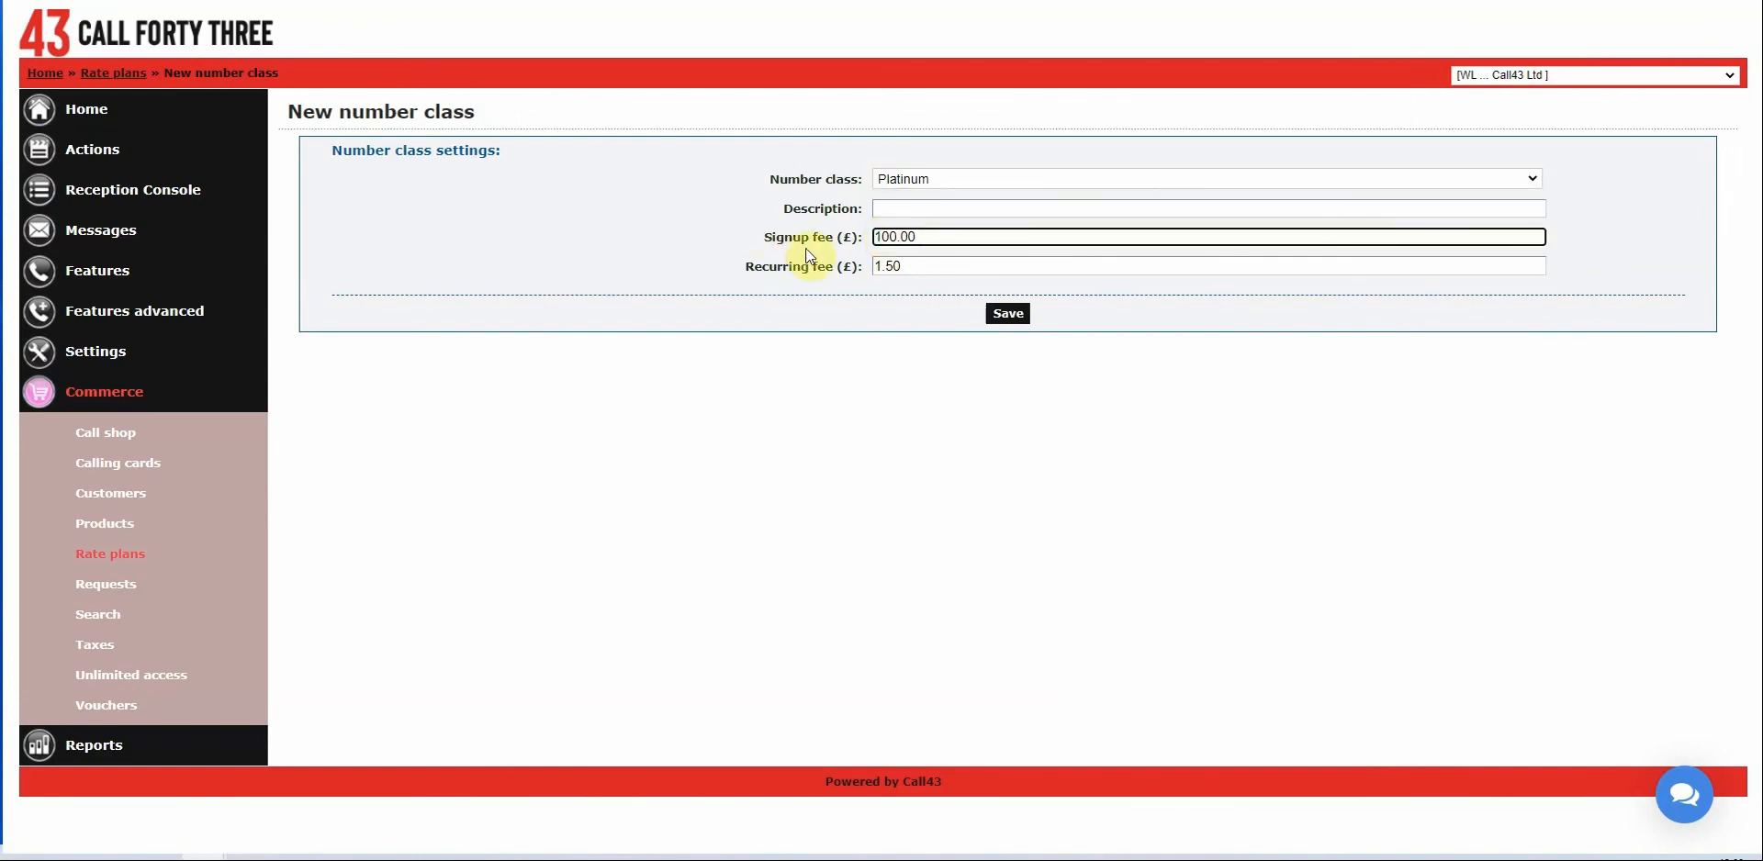
{"action": "double_click", "coordinate": [879, 267]}
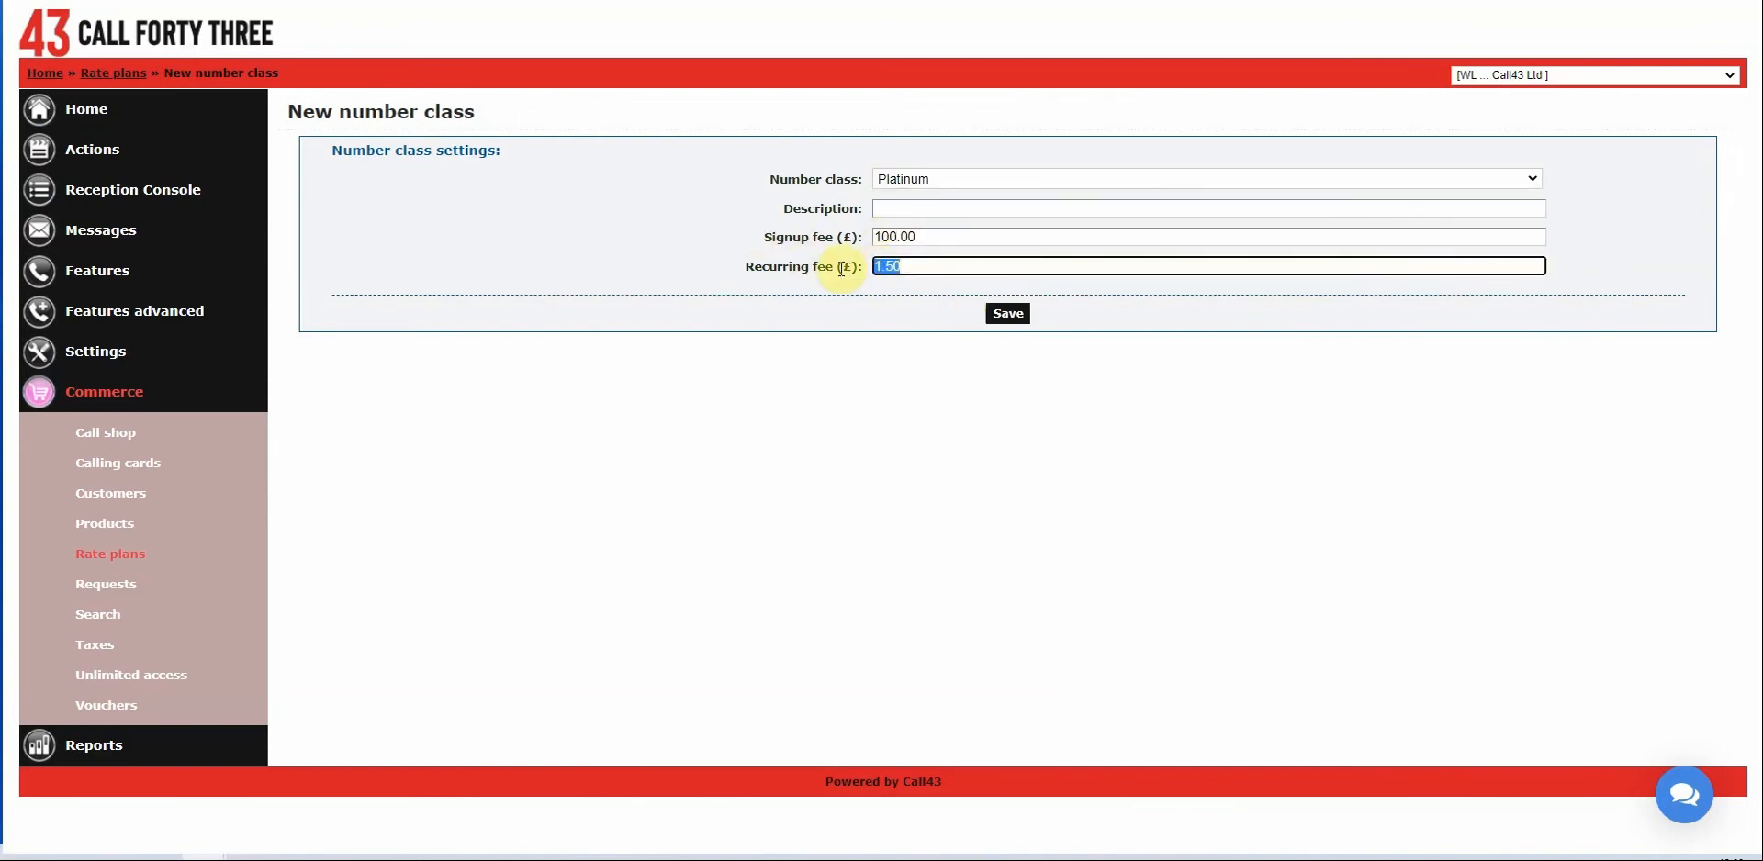
{"action": "type", "text": "2.50"}
{"action": "left_click", "coordinate": [1053, 352]}
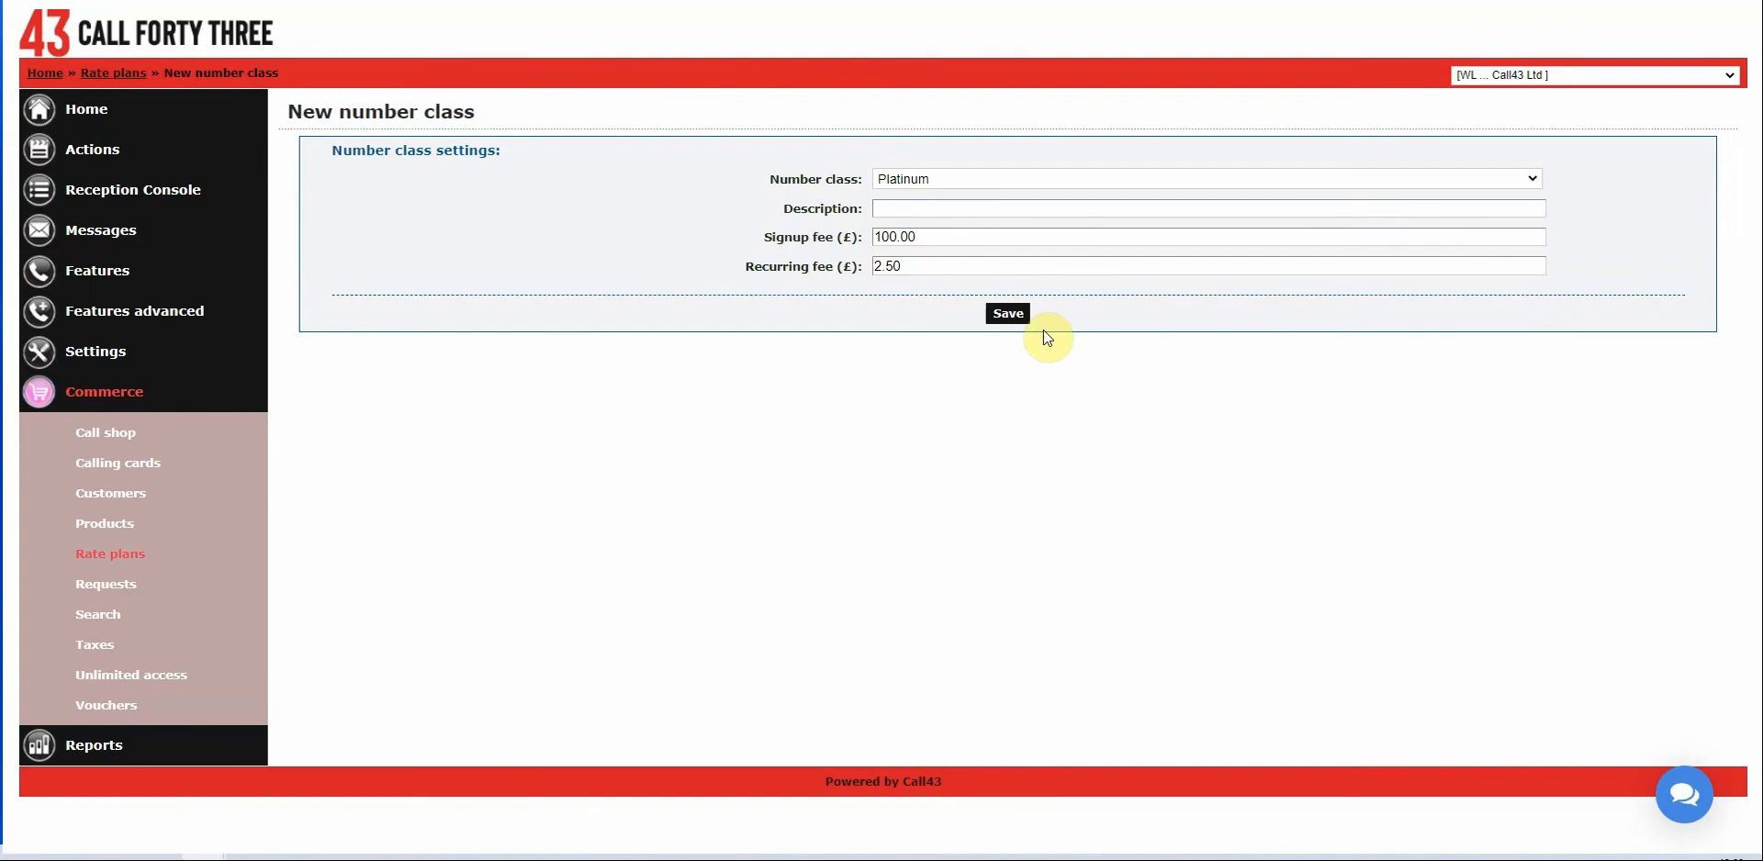
{"action": "left_click", "coordinate": [1008, 317]}
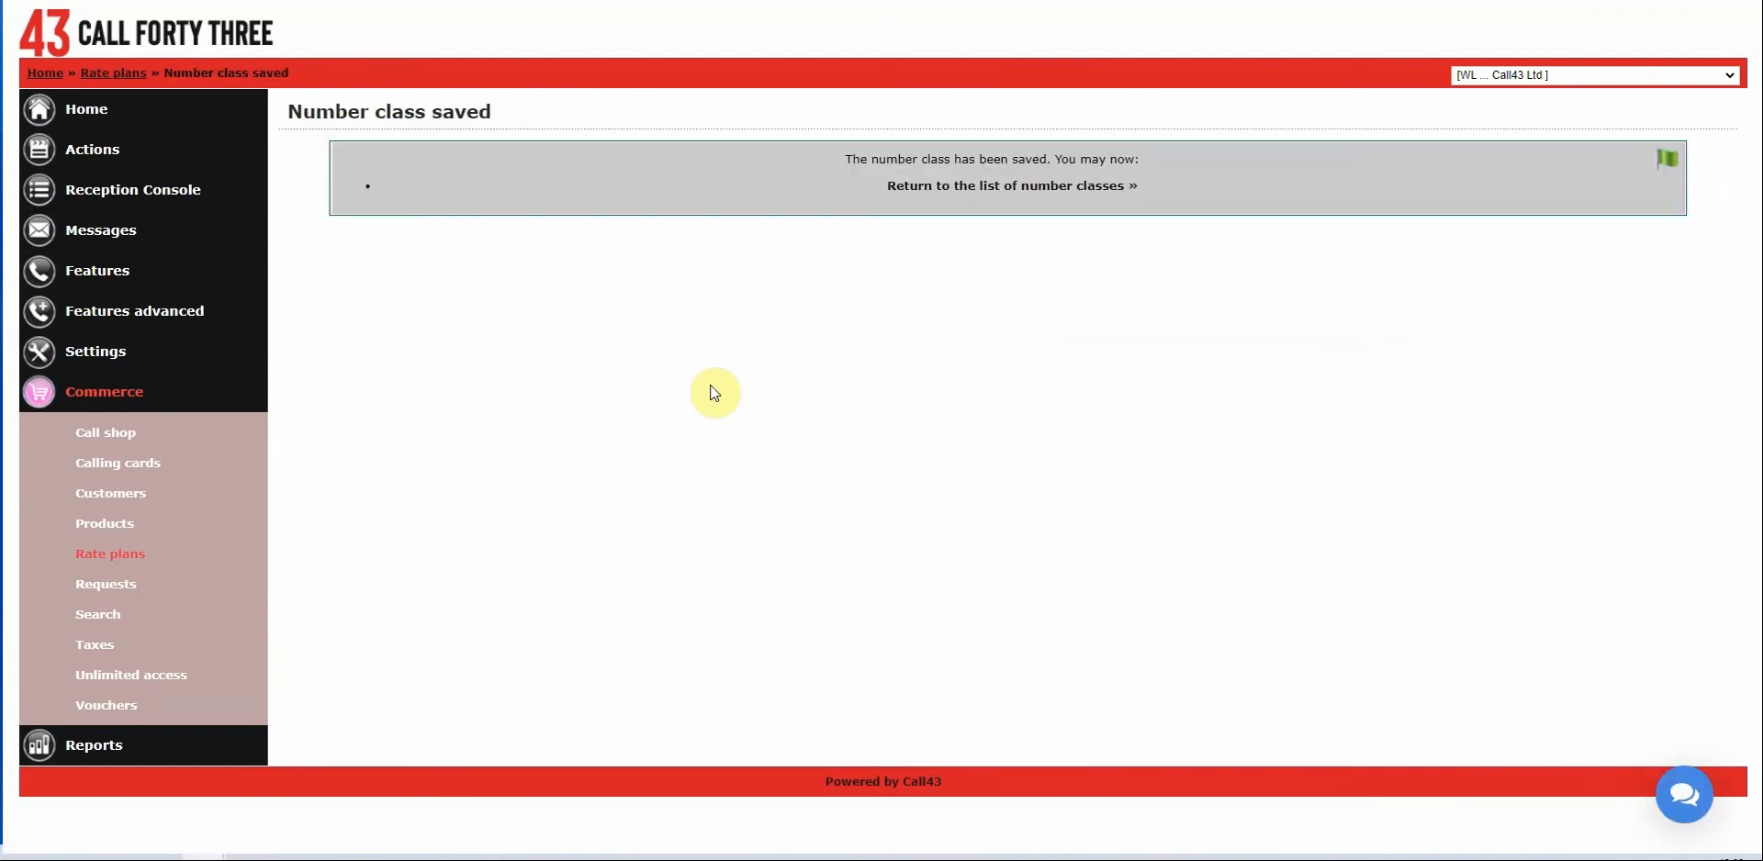
Leave the number classes, reopen abc plan from Rate plans and scroll down to Other options.
{"action": "left_click", "coordinate": [1020, 189]}
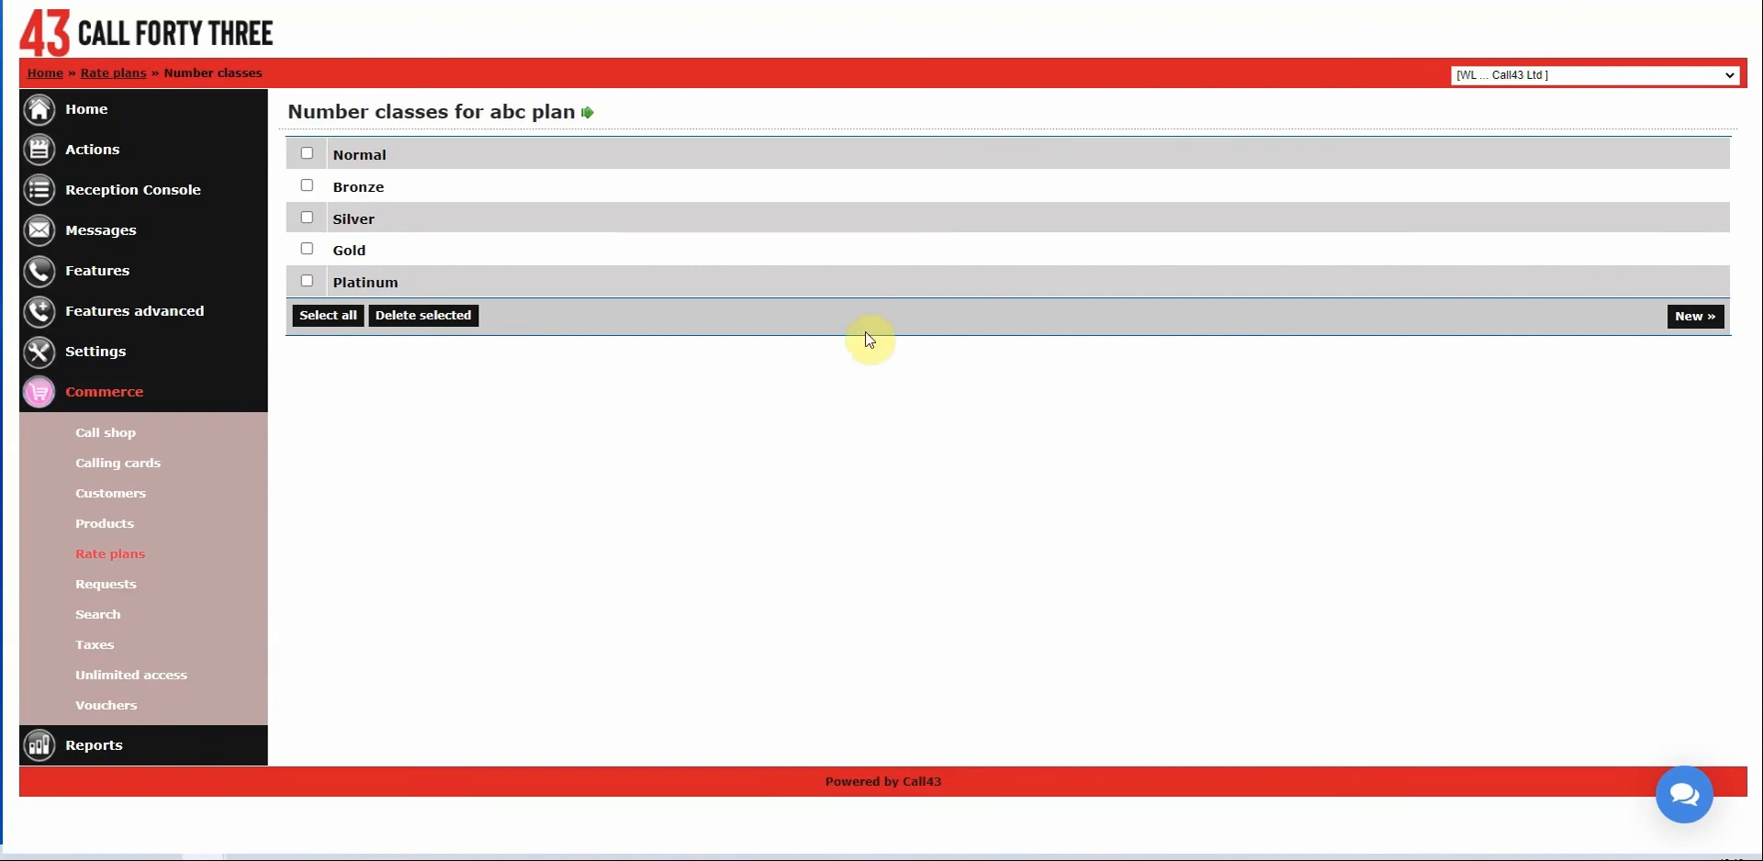
{"action": "left_click", "coordinate": [97, 551]}
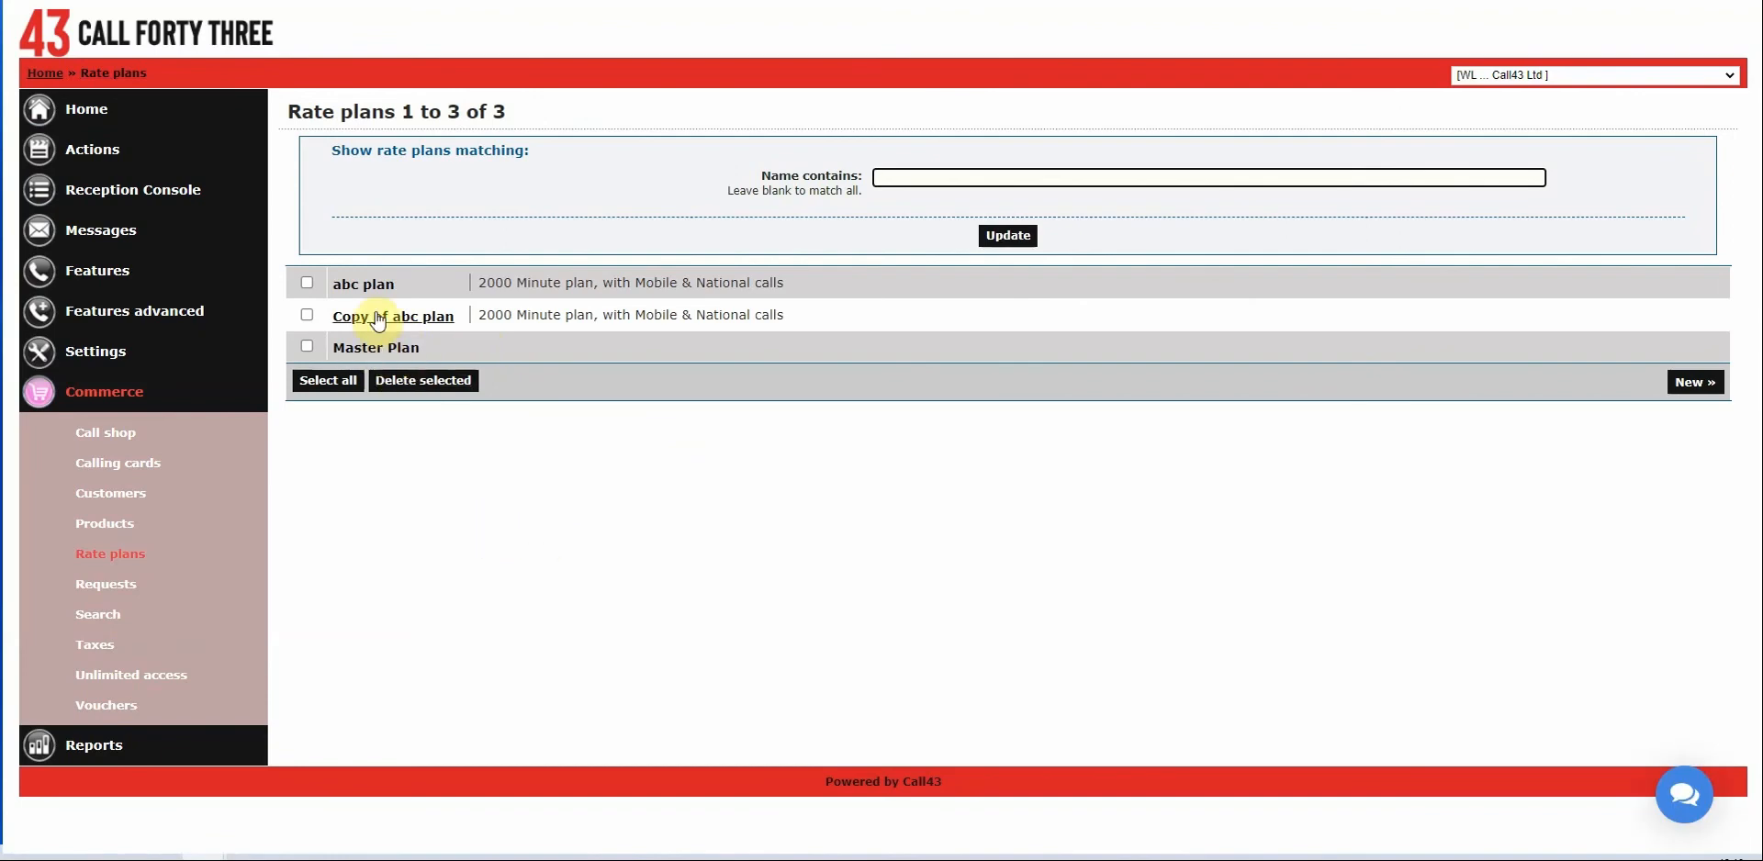
{"action": "left_click", "coordinate": [598, 315]}
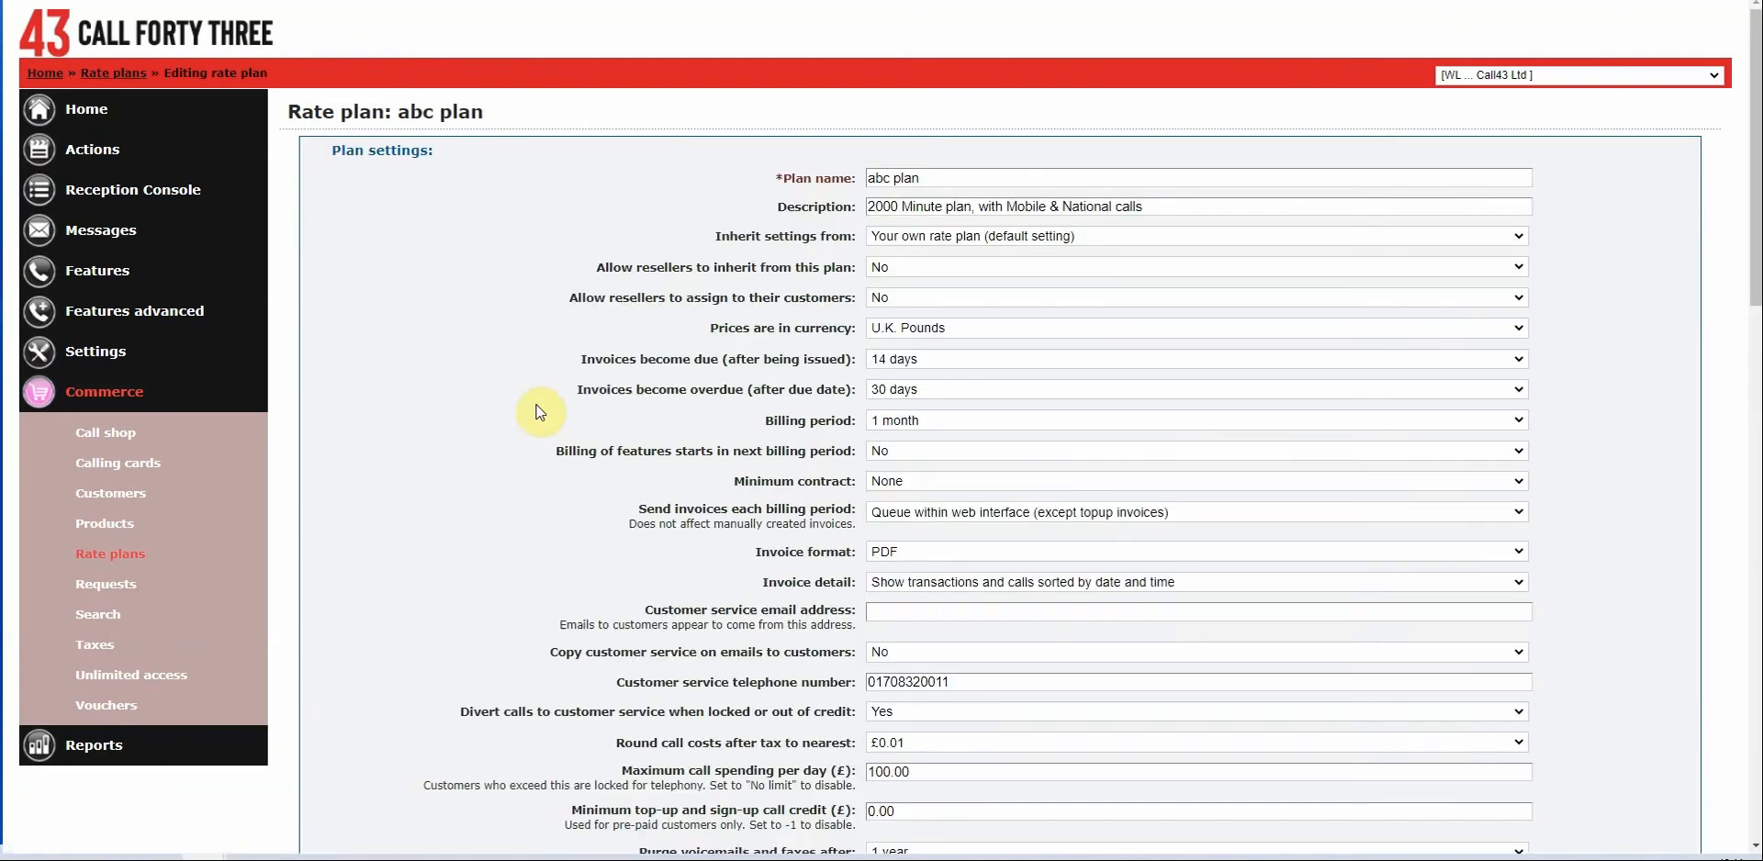
{"action": "scroll", "coordinate": [531, 405], "scroll_direction": "down", "scroll_amount": 3}
{"action": "scroll", "coordinate": [499, 408], "scroll_direction": "down", "scroll_amount": 10}
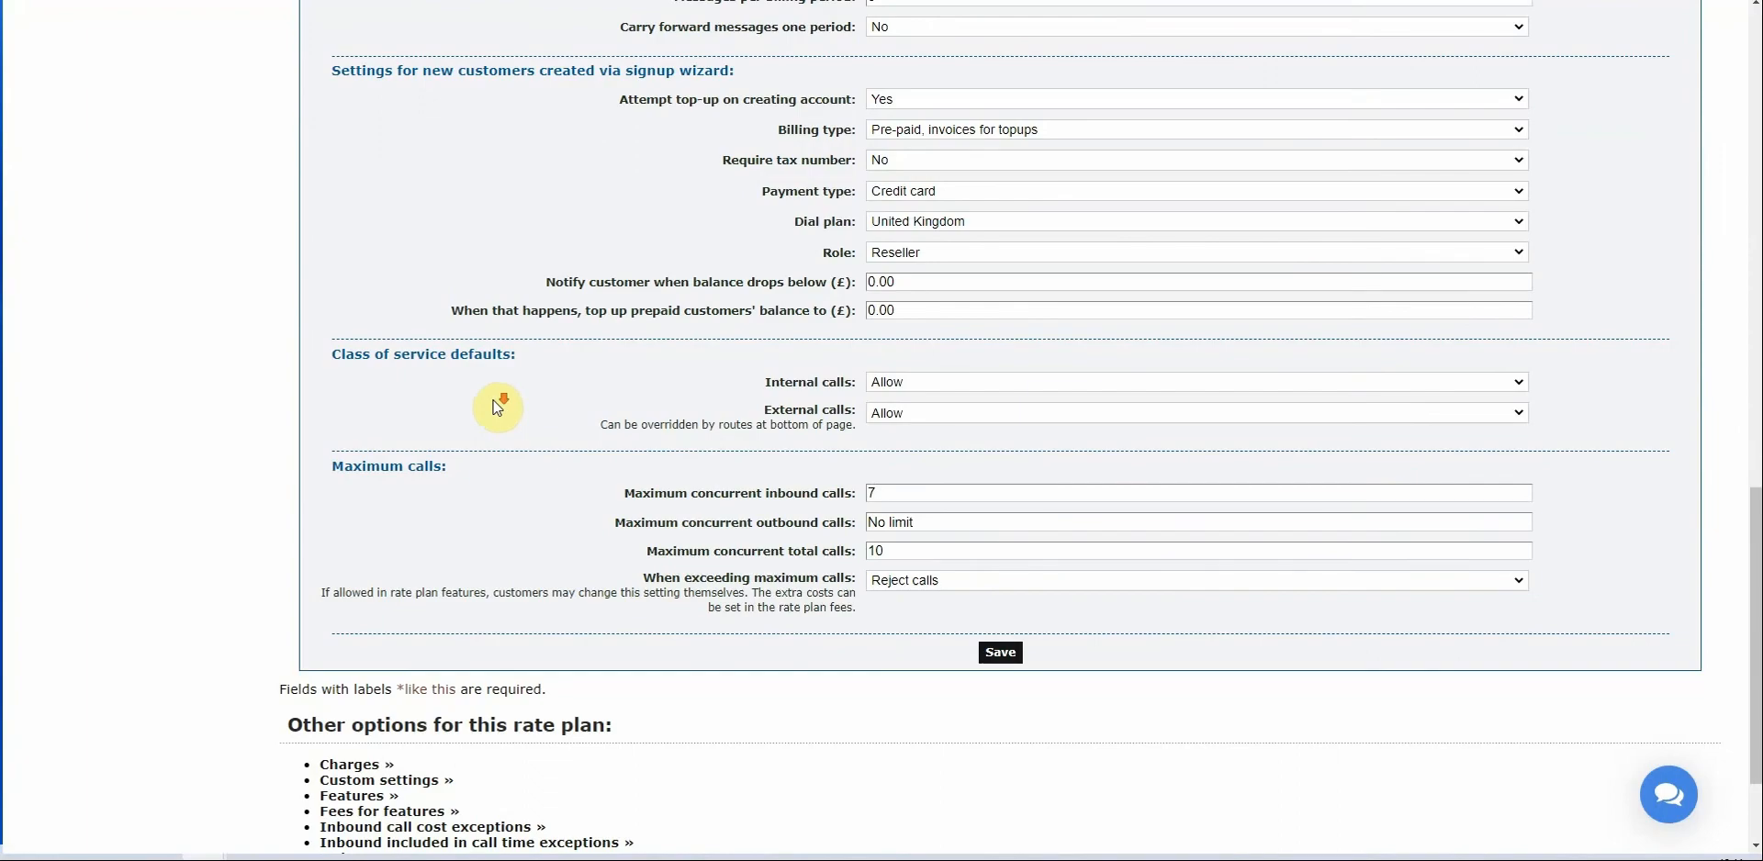
{"action": "scroll", "coordinate": [500, 405], "scroll_direction": "down", "scroll_amount": 2}
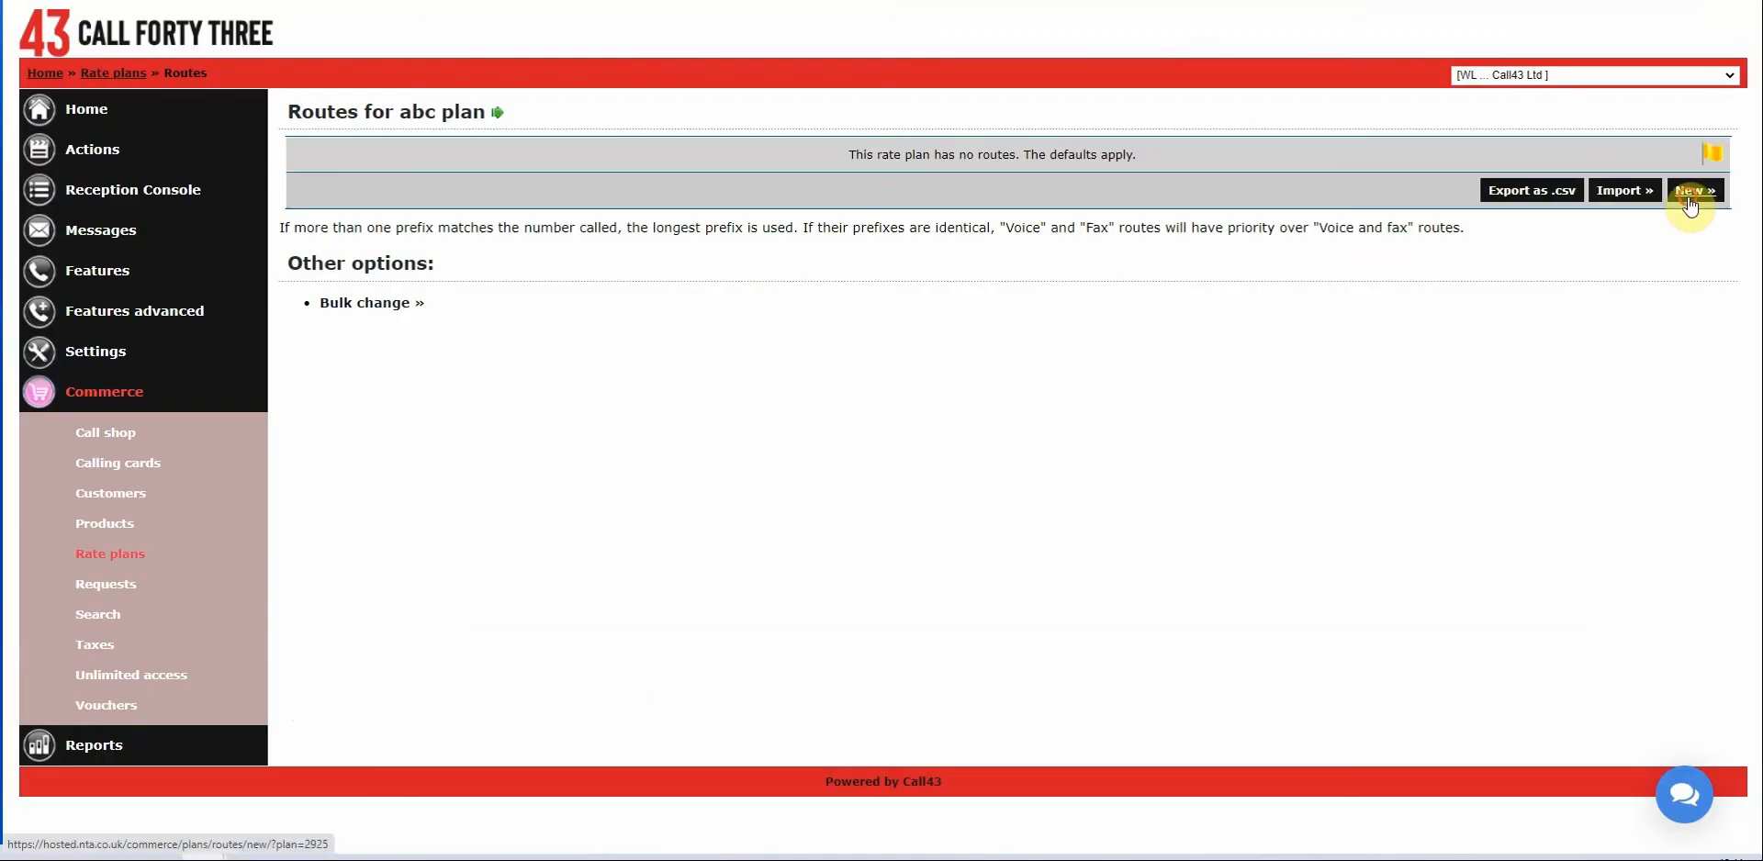
Add a route for prefix 00 with Voice and fax calls set to Forbid.
{"action": "left_click", "coordinate": [1670, 191]}
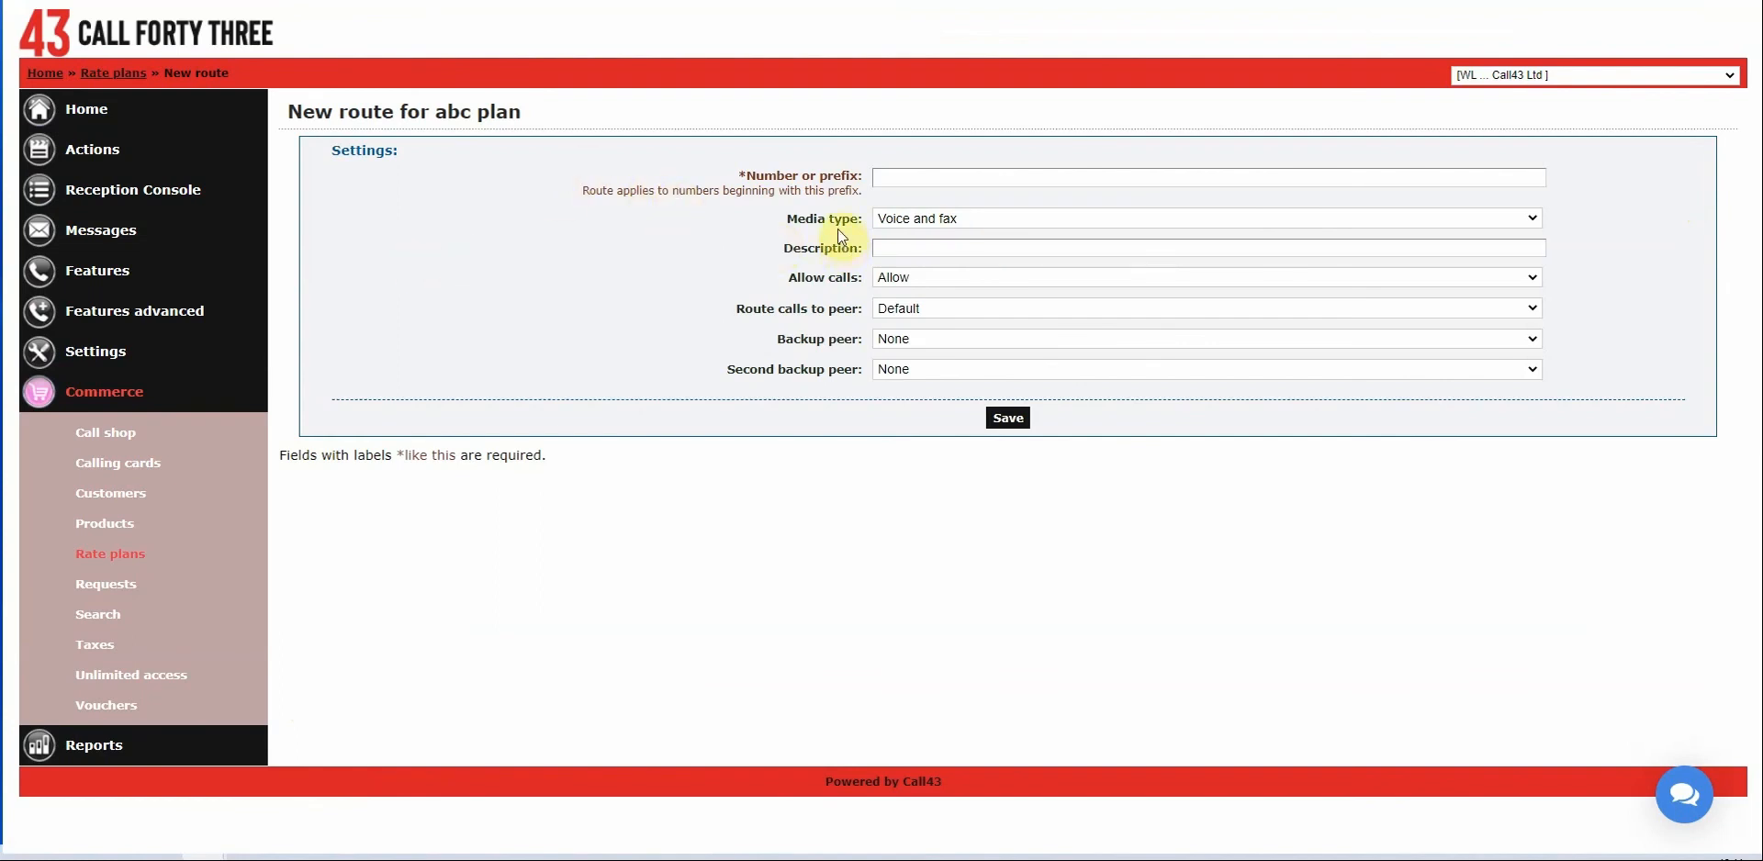
{"action": "left_click", "coordinate": [943, 175]}
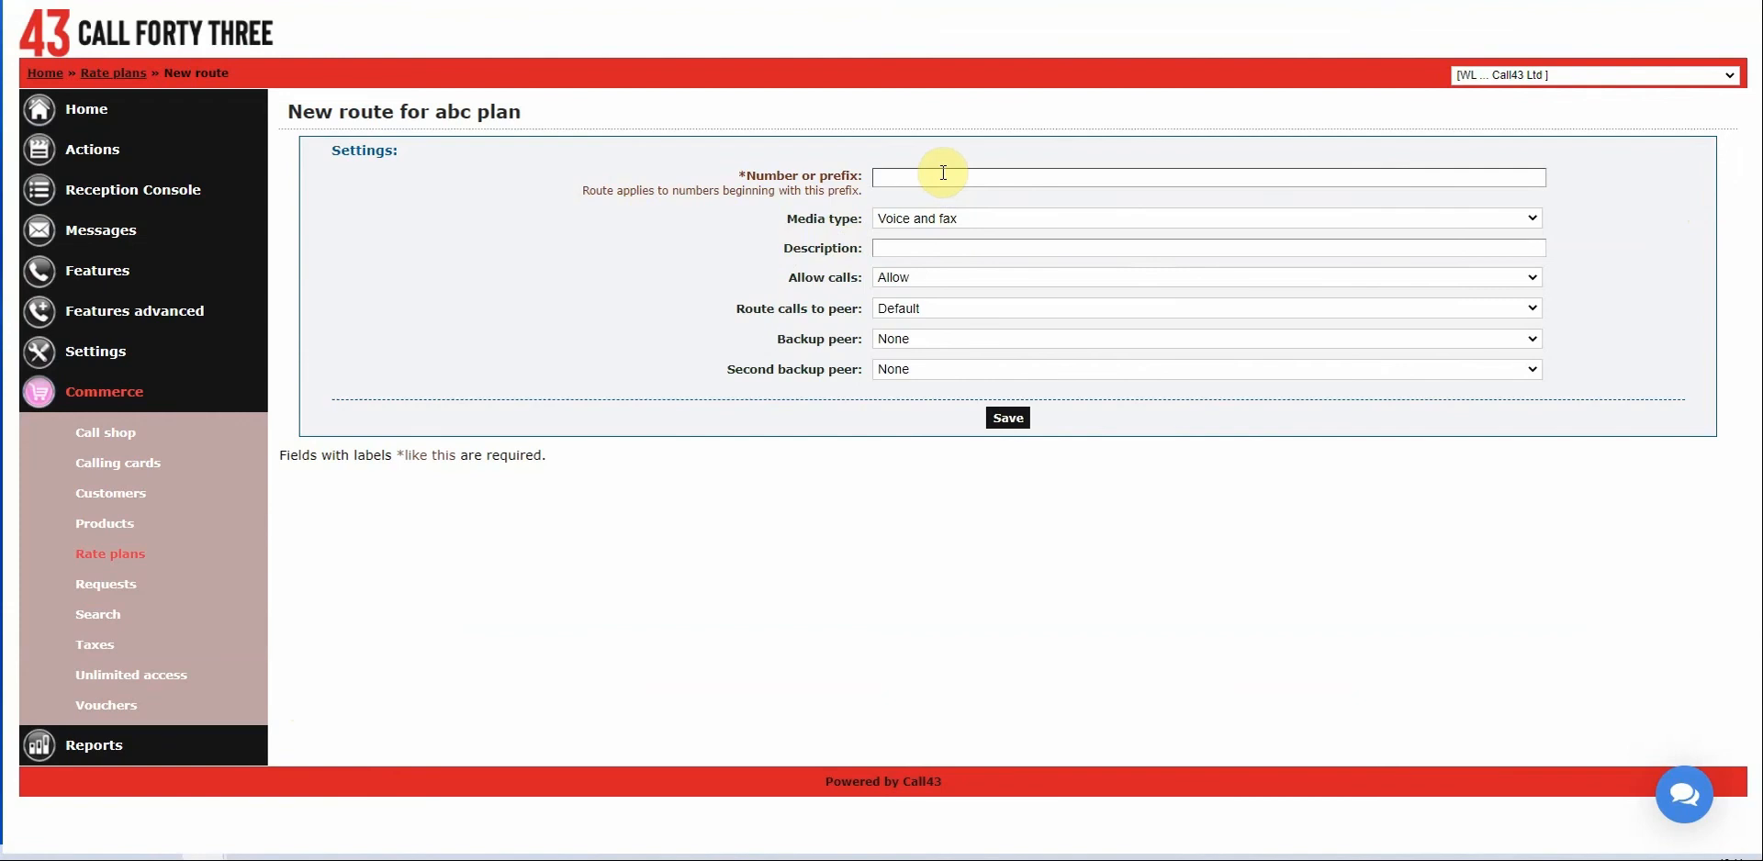
{"action": "left_click", "coordinate": [943, 174]}
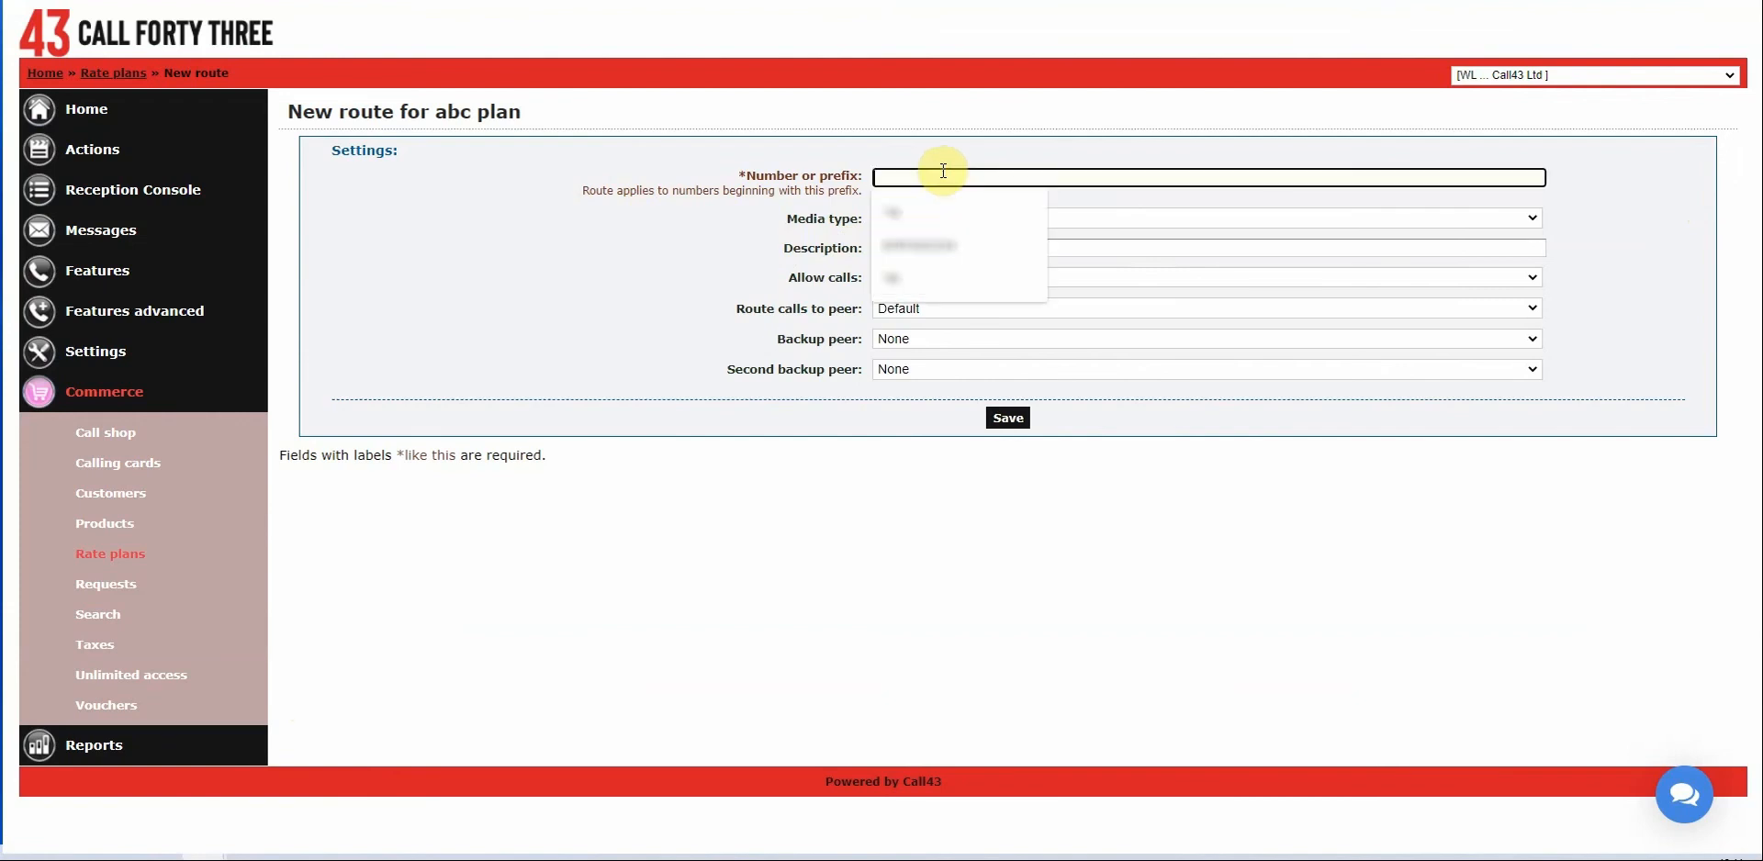
{"action": "type", "text": "00"}
{"action": "left_click", "coordinate": [492, 225]}
{"action": "left_click", "coordinate": [905, 276]}
{"action": "left_click", "coordinate": [912, 307]}
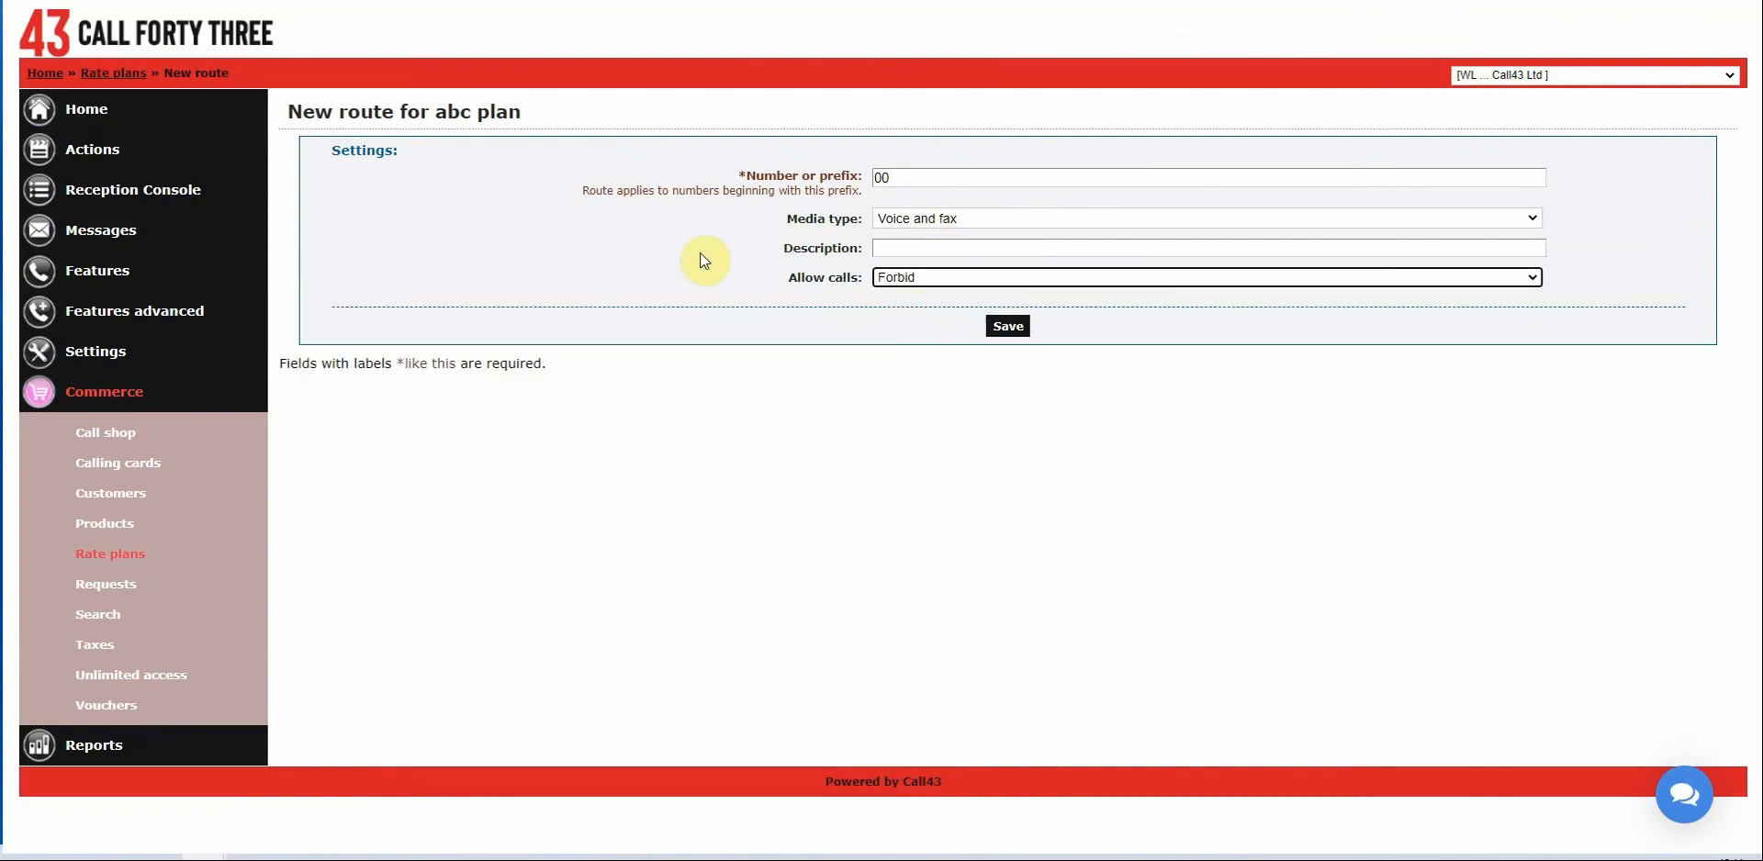
{"action": "left_click", "coordinate": [1006, 333]}
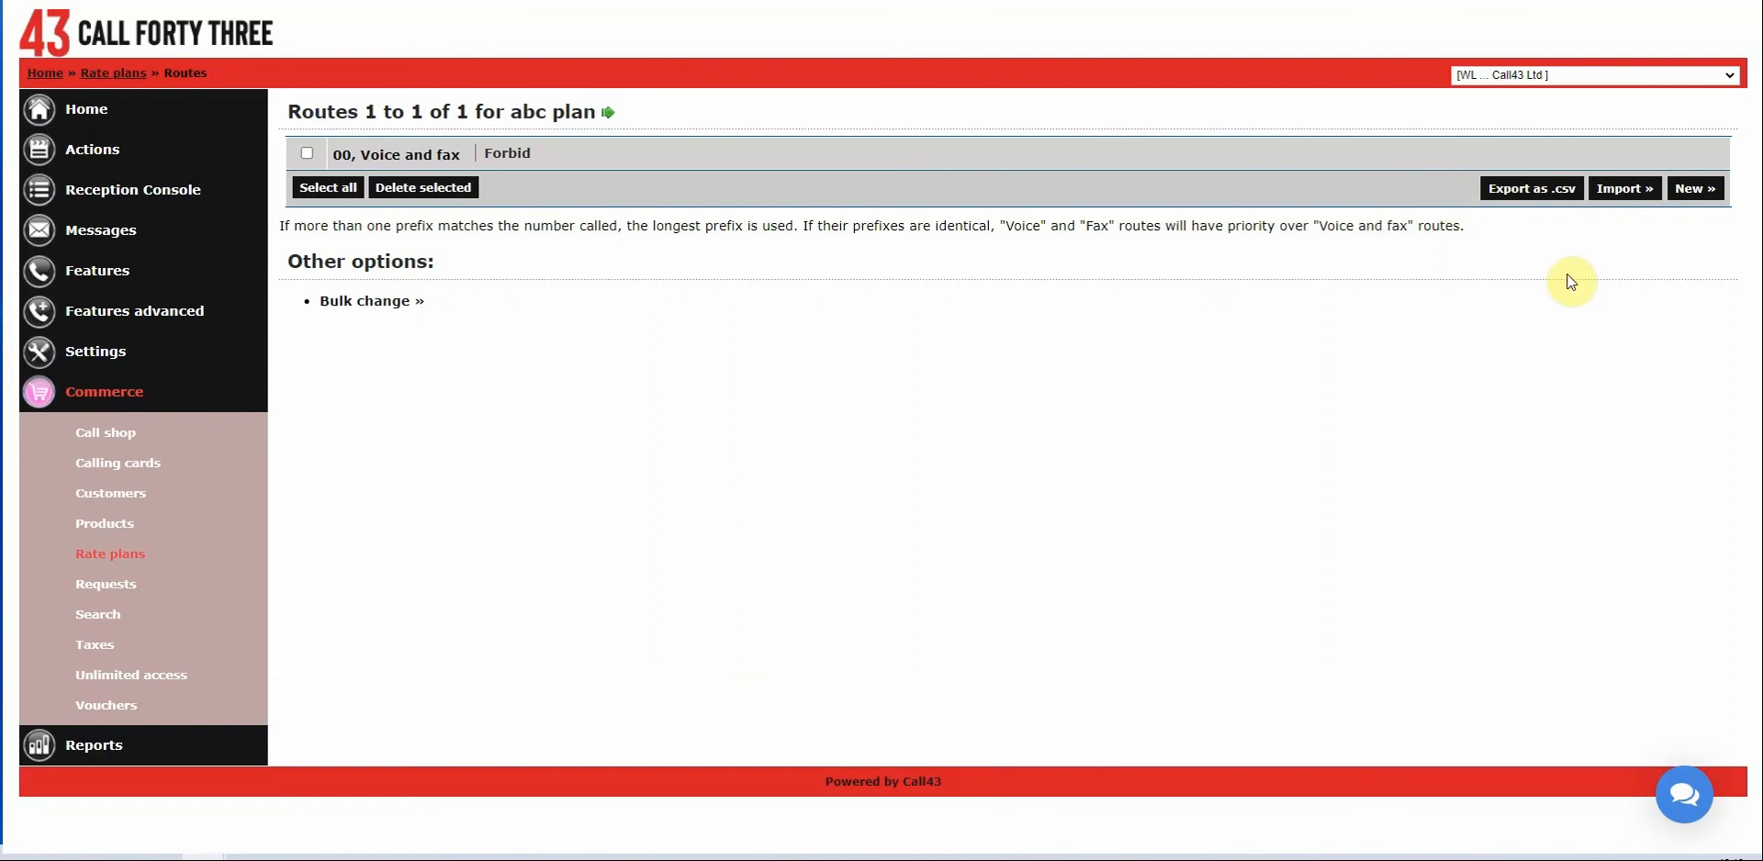
Add a second route for prefix 09, also set to Forbid.
{"action": "left_click", "coordinate": [1695, 189]}
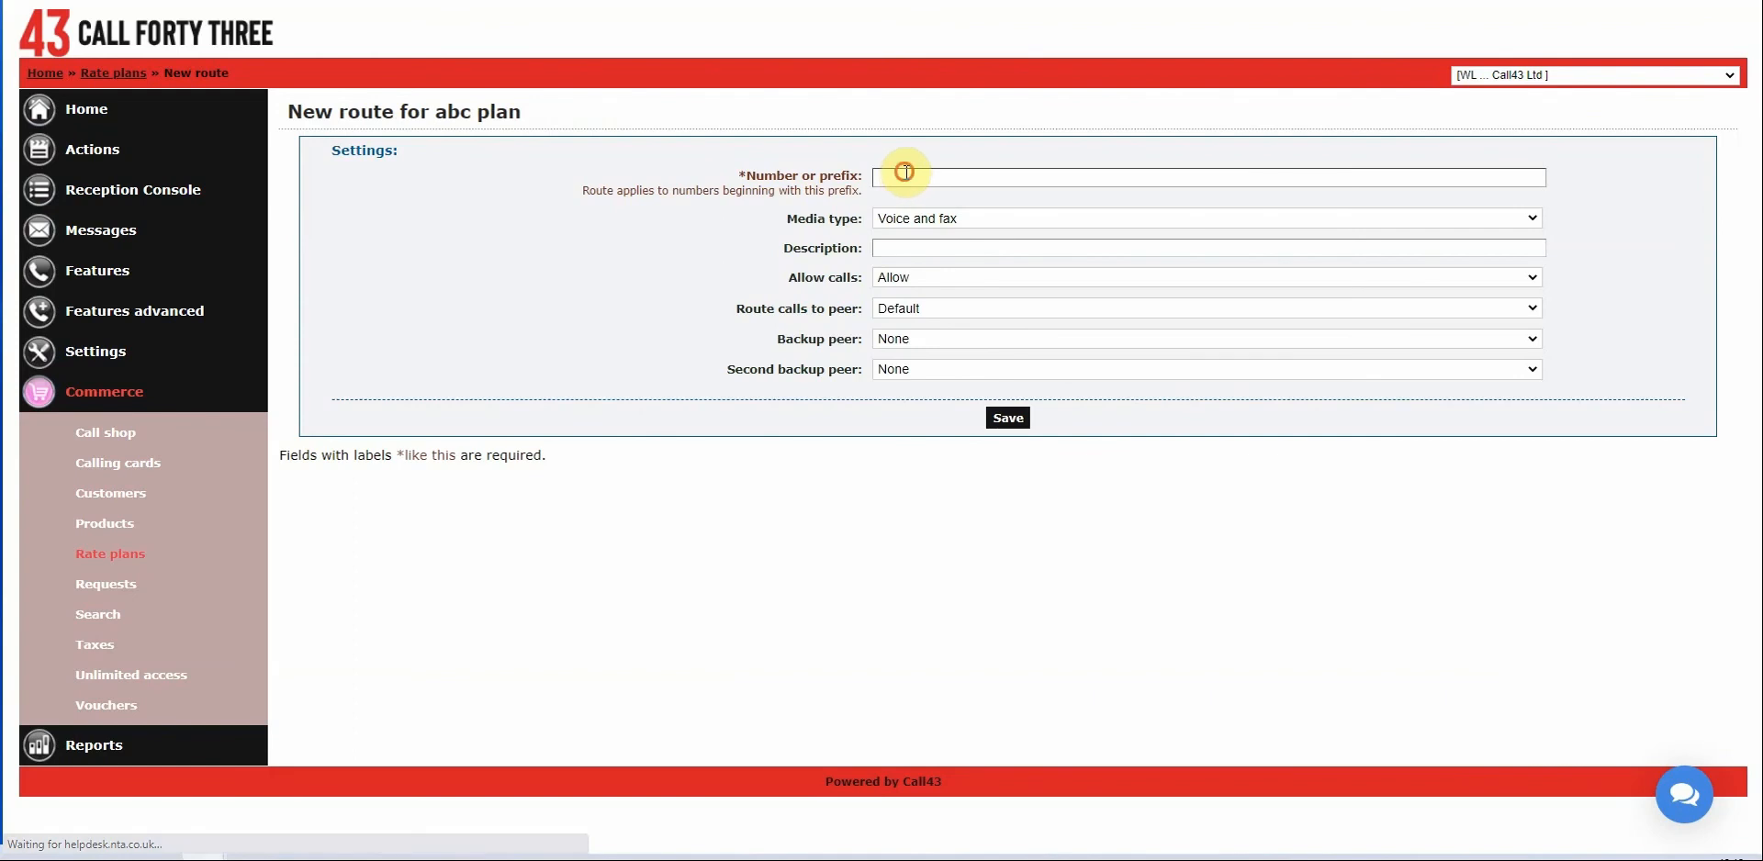
{"action": "left_click", "coordinate": [900, 179]}
{"action": "type", "text": "09"}
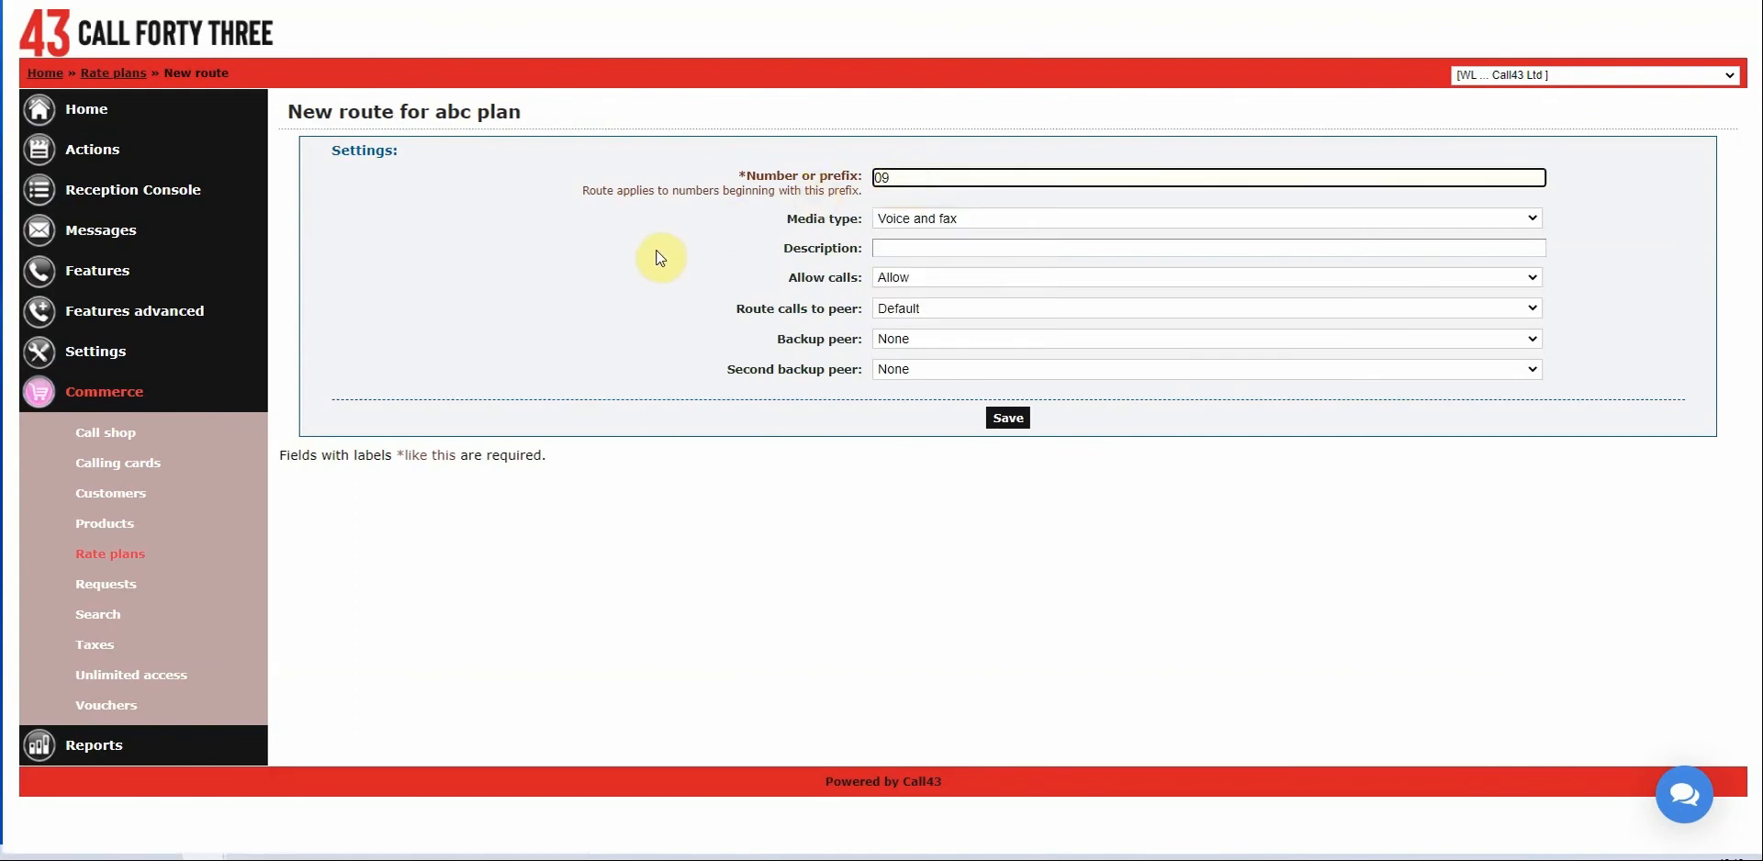
{"action": "left_click", "coordinate": [903, 276]}
{"action": "left_click", "coordinate": [912, 309]}
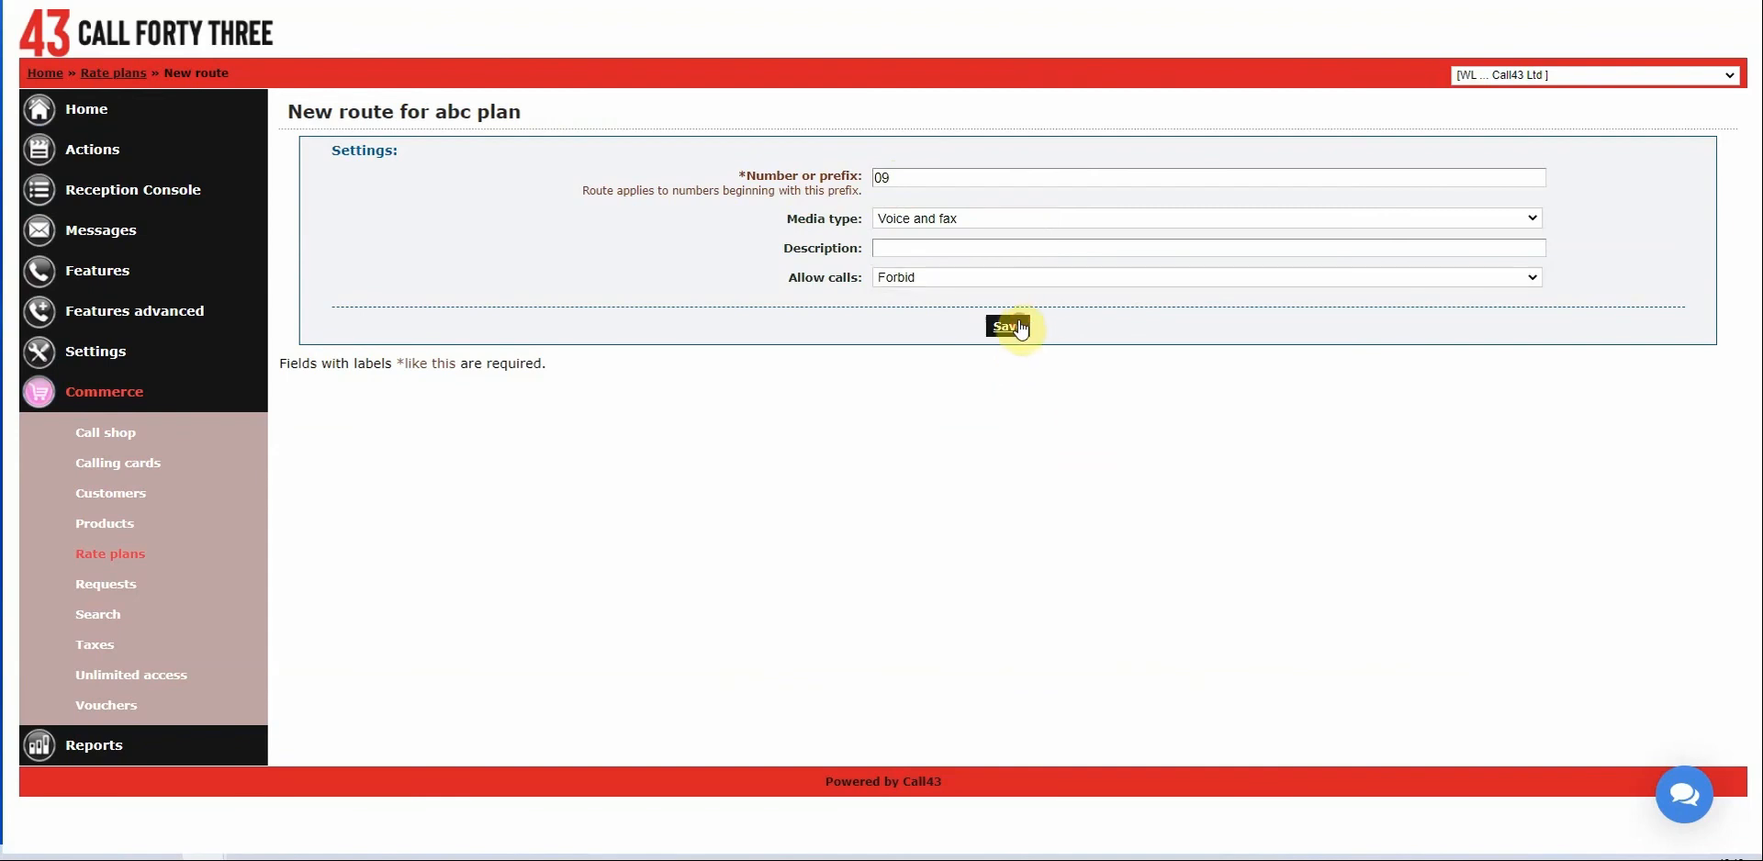
{"action": "left_click", "coordinate": [1013, 326]}
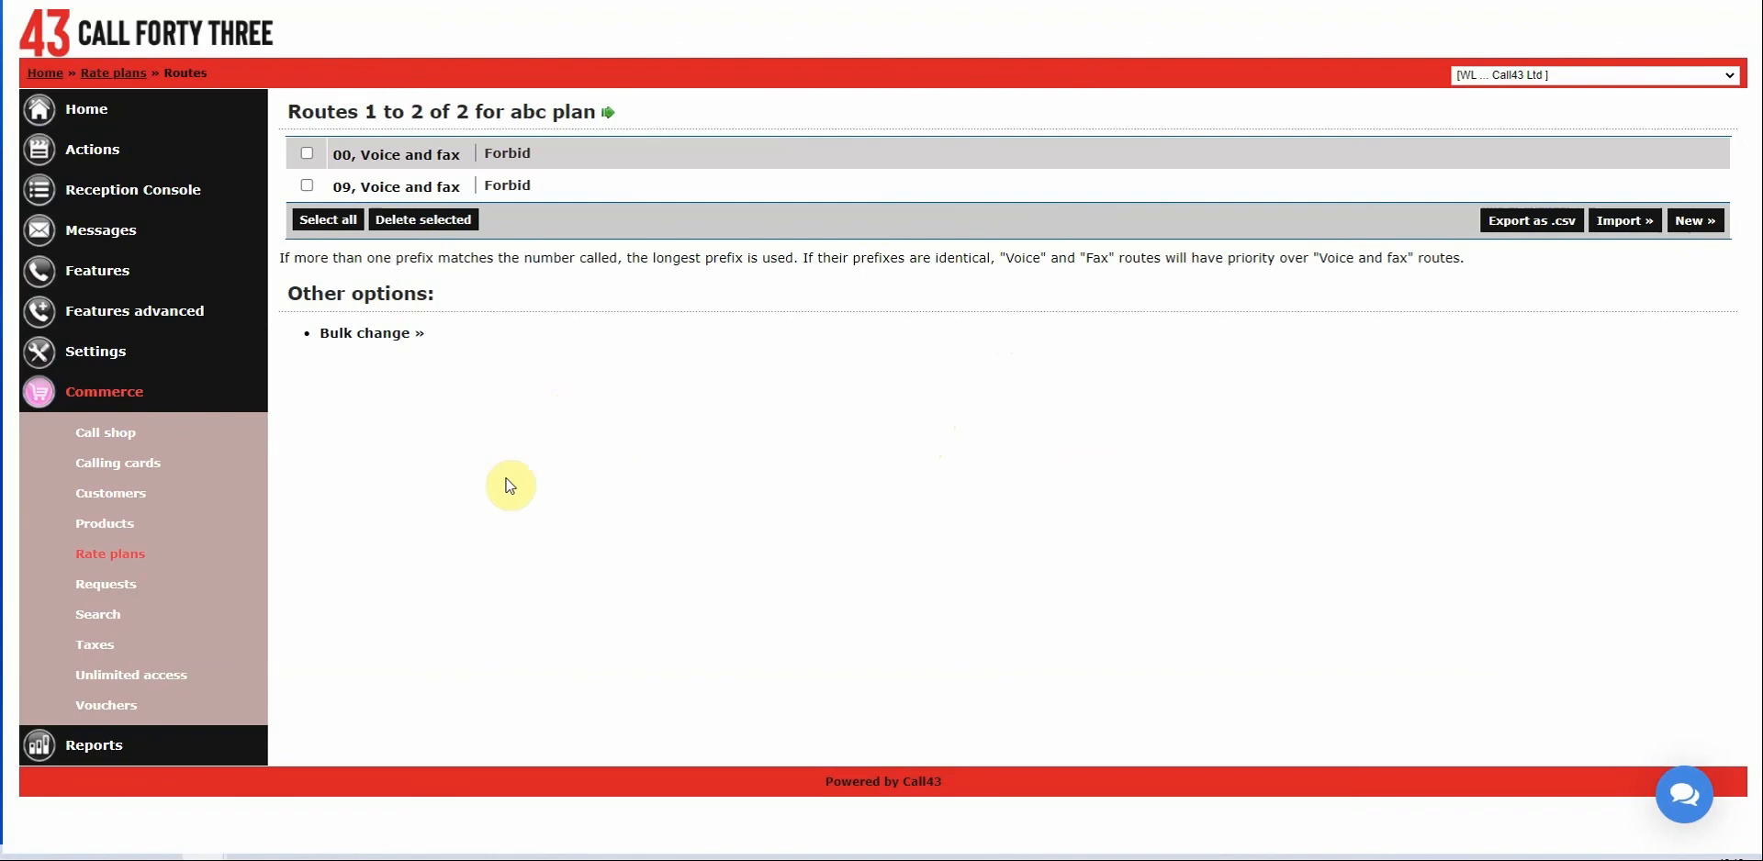
{"action": "left_click", "coordinate": [138, 553]}
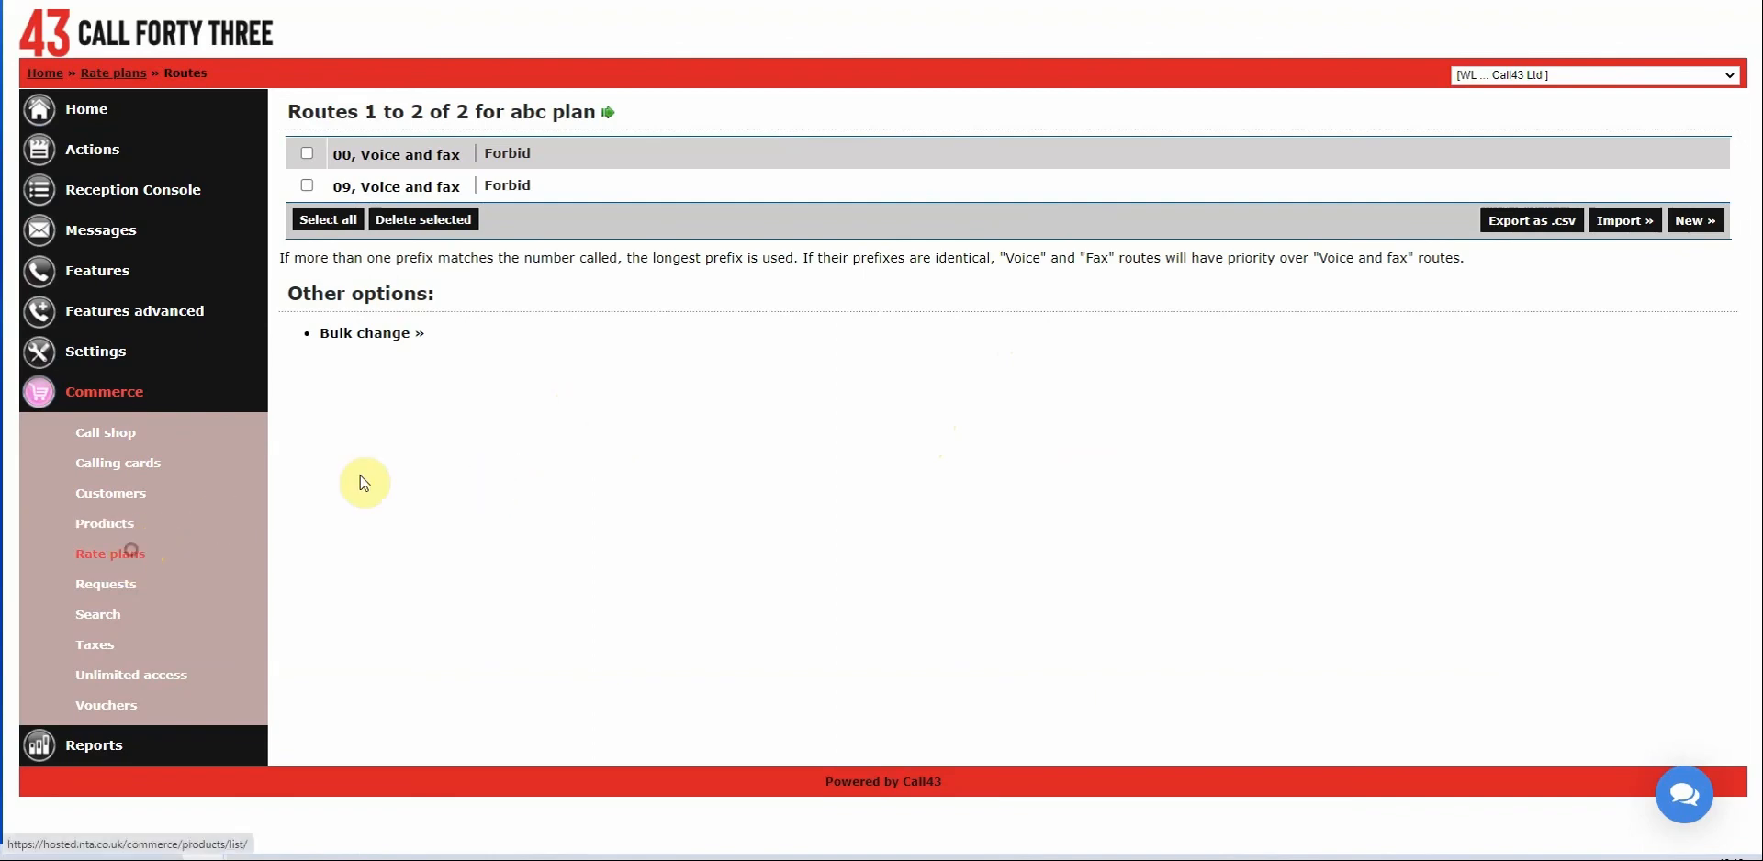
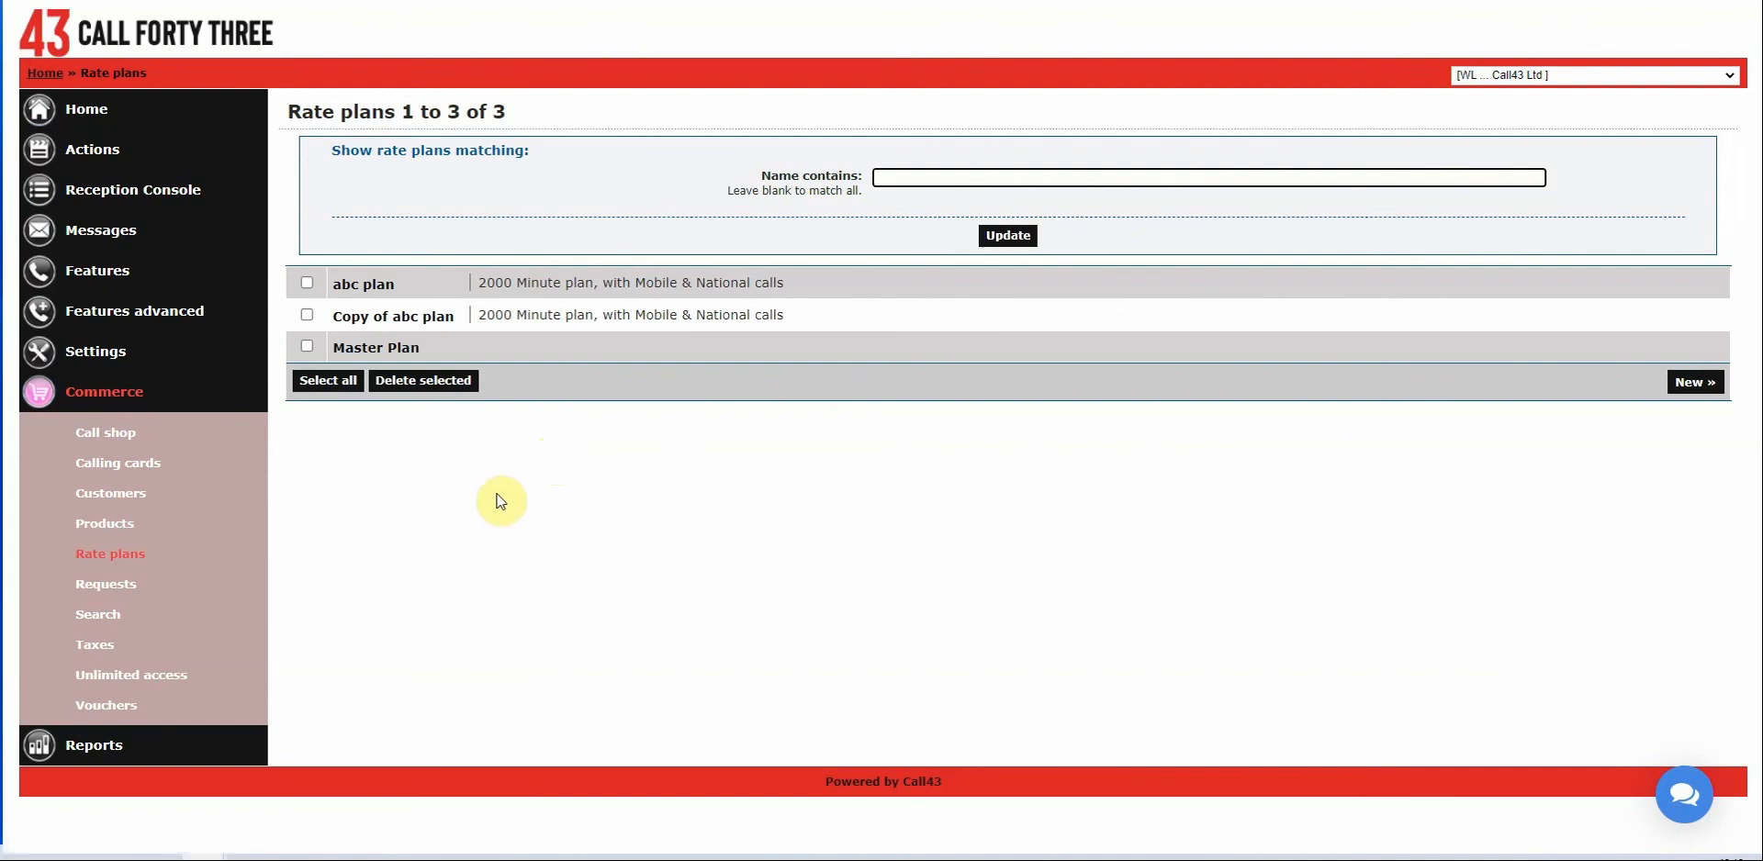
Open abc plan and check its £100.00 daily spending cap, 25% markups and 2000 included minutes.
{"action": "left_click", "coordinate": [376, 283]}
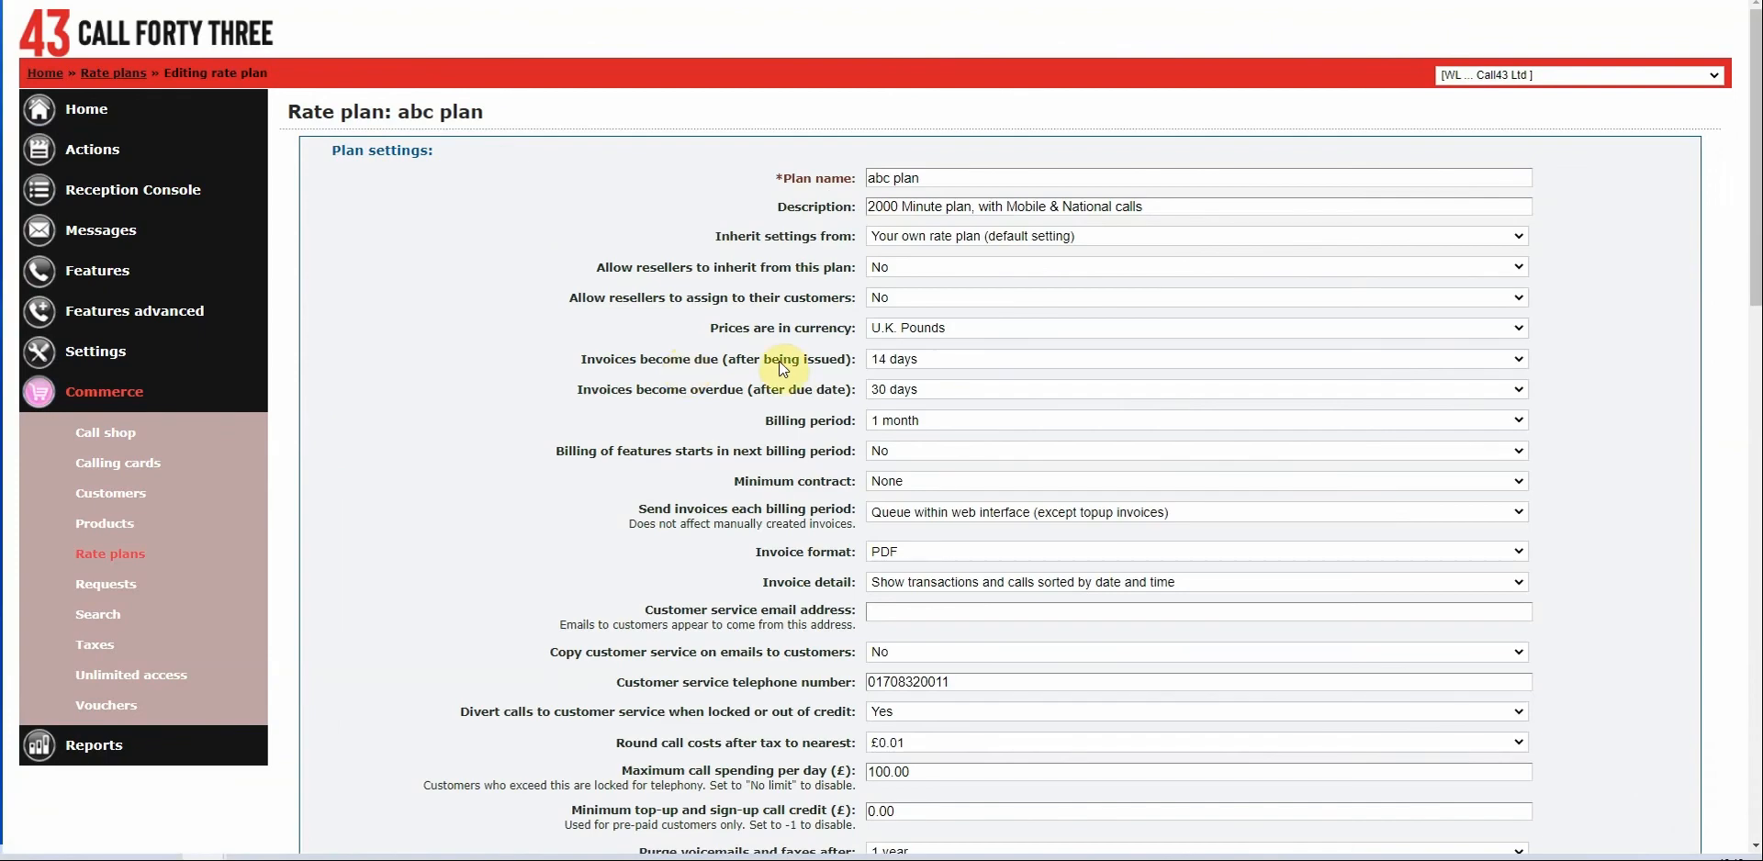
{"action": "scroll", "coordinate": [843, 372], "scroll_direction": "down", "scroll_amount": 3}
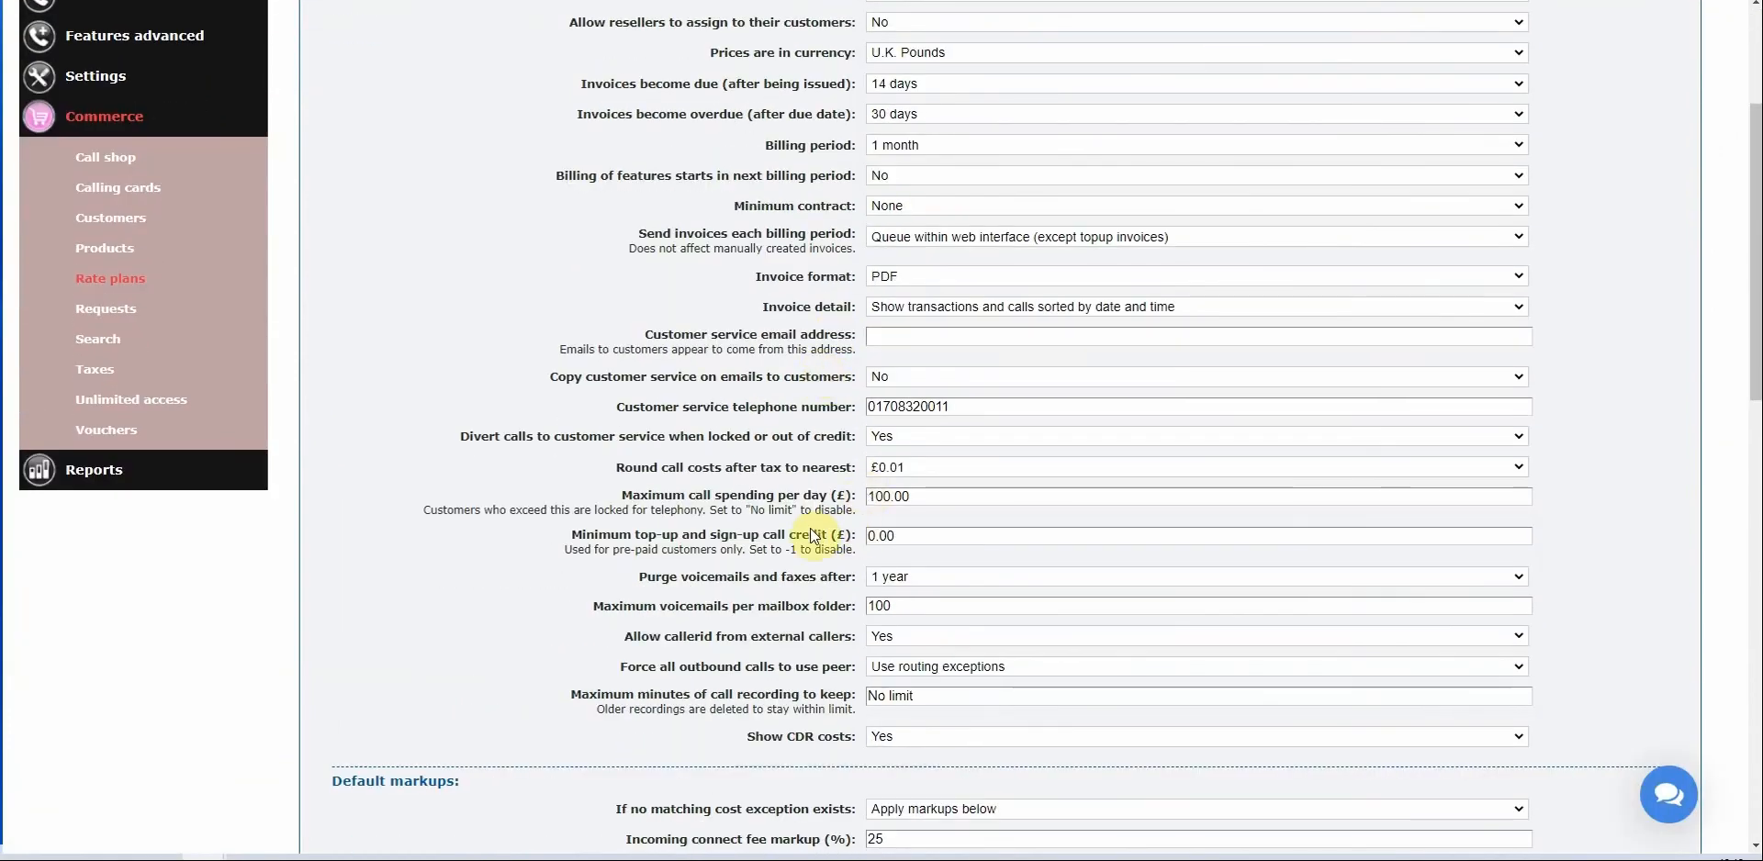
{"action": "left_click_drag", "start_coordinate": [622, 495], "coordinate": [929, 498]}
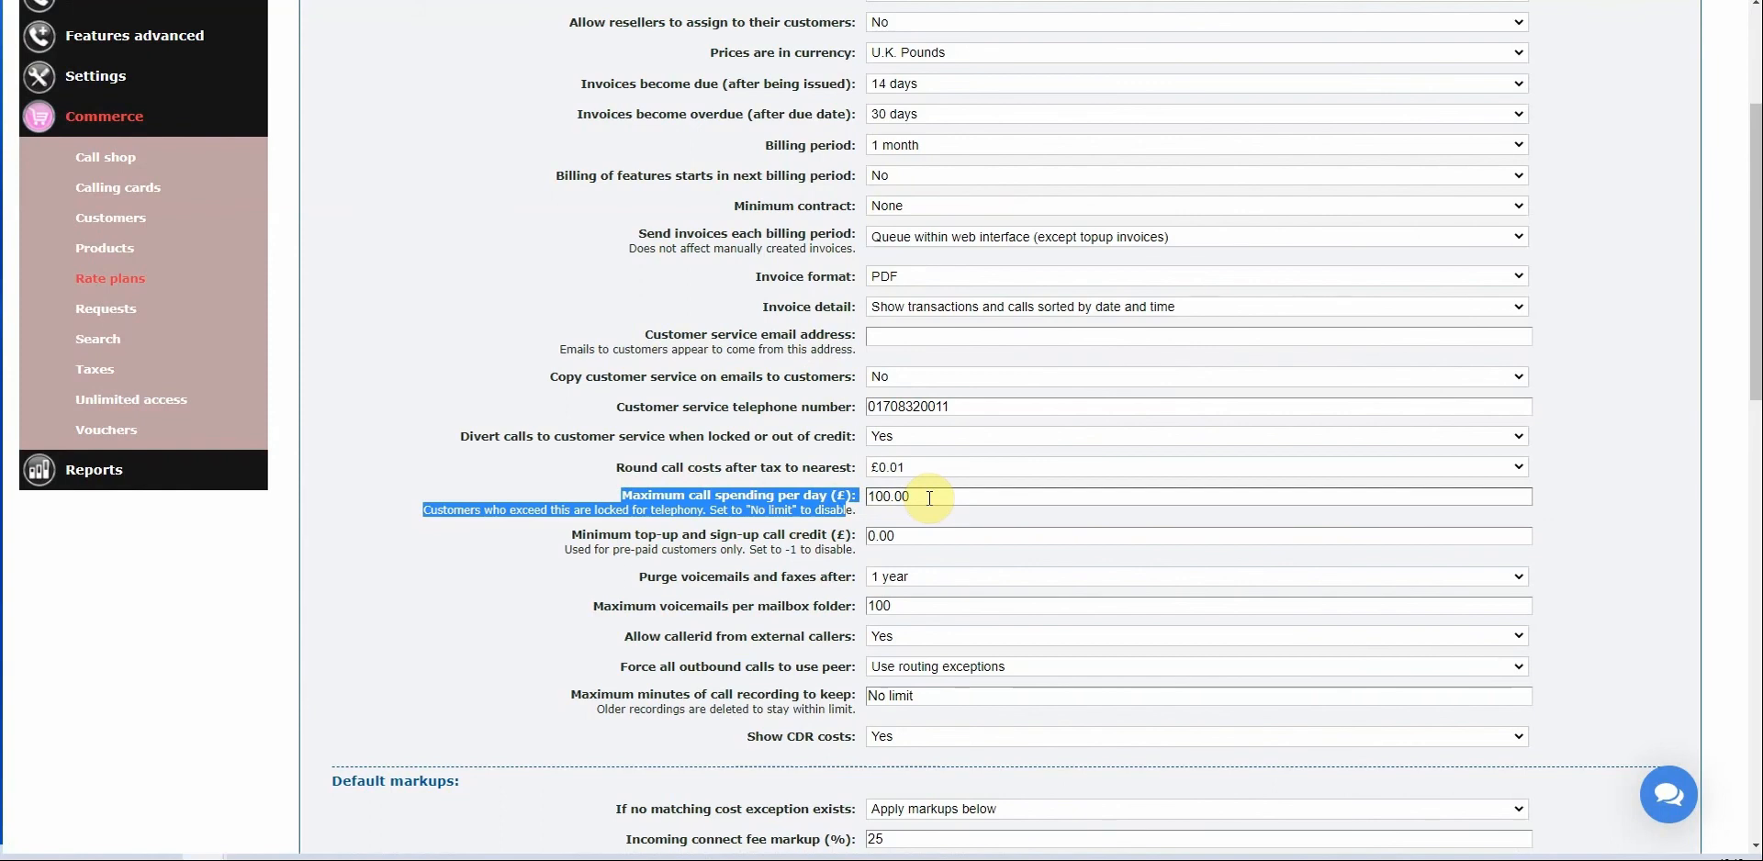
{"action": "left_click", "coordinate": [750, 504]}
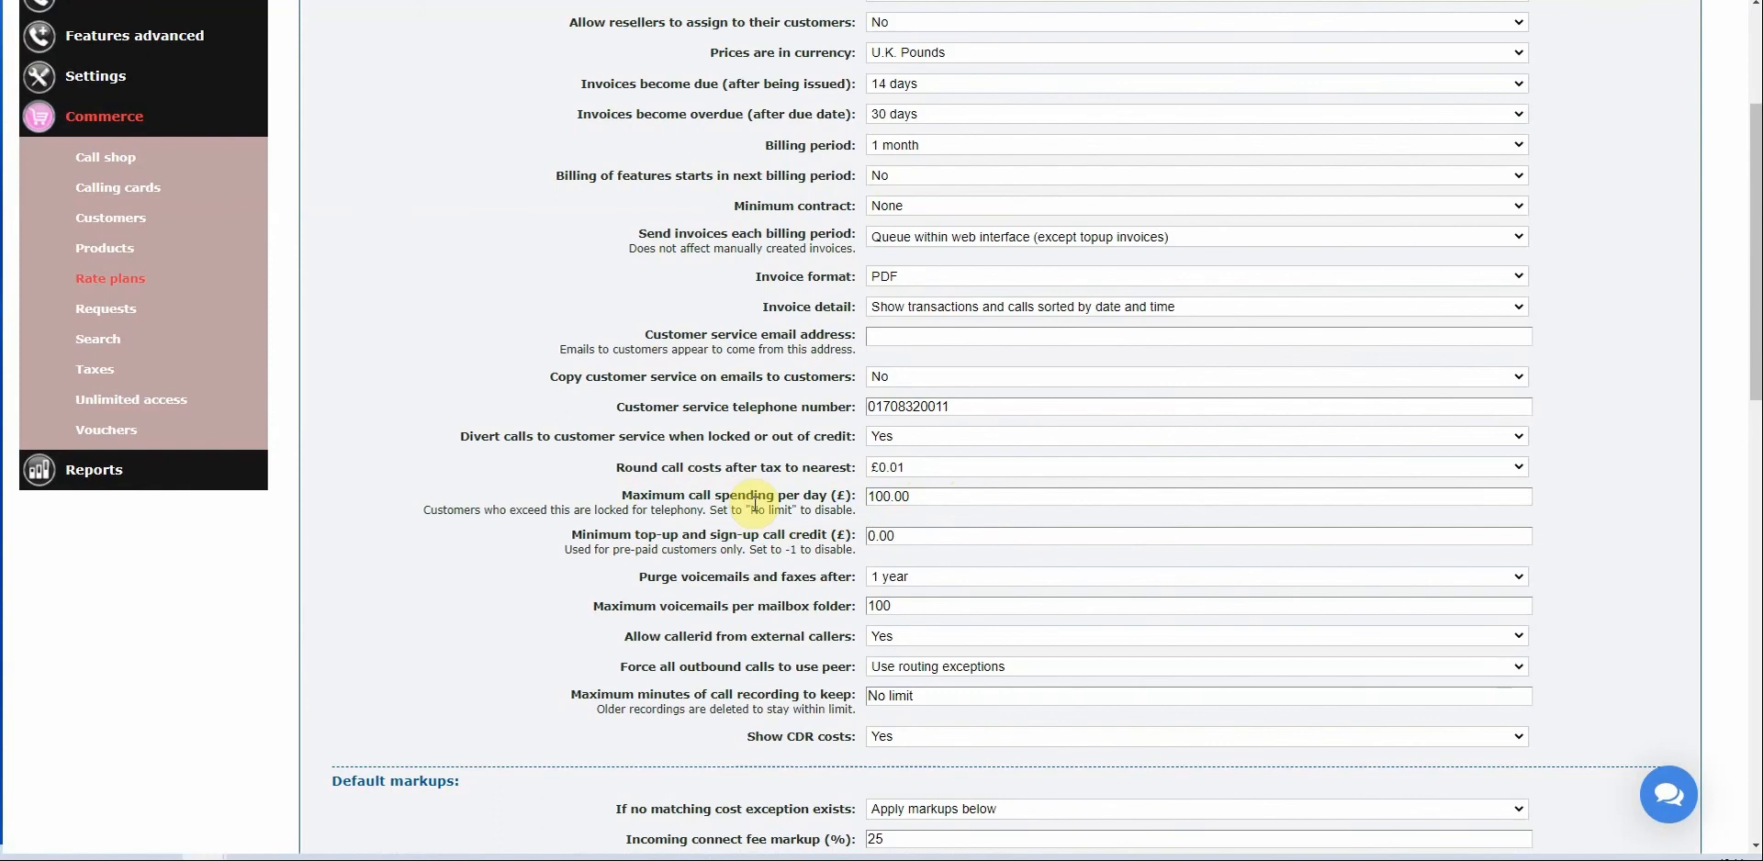
{"action": "left_click", "coordinate": [977, 541]}
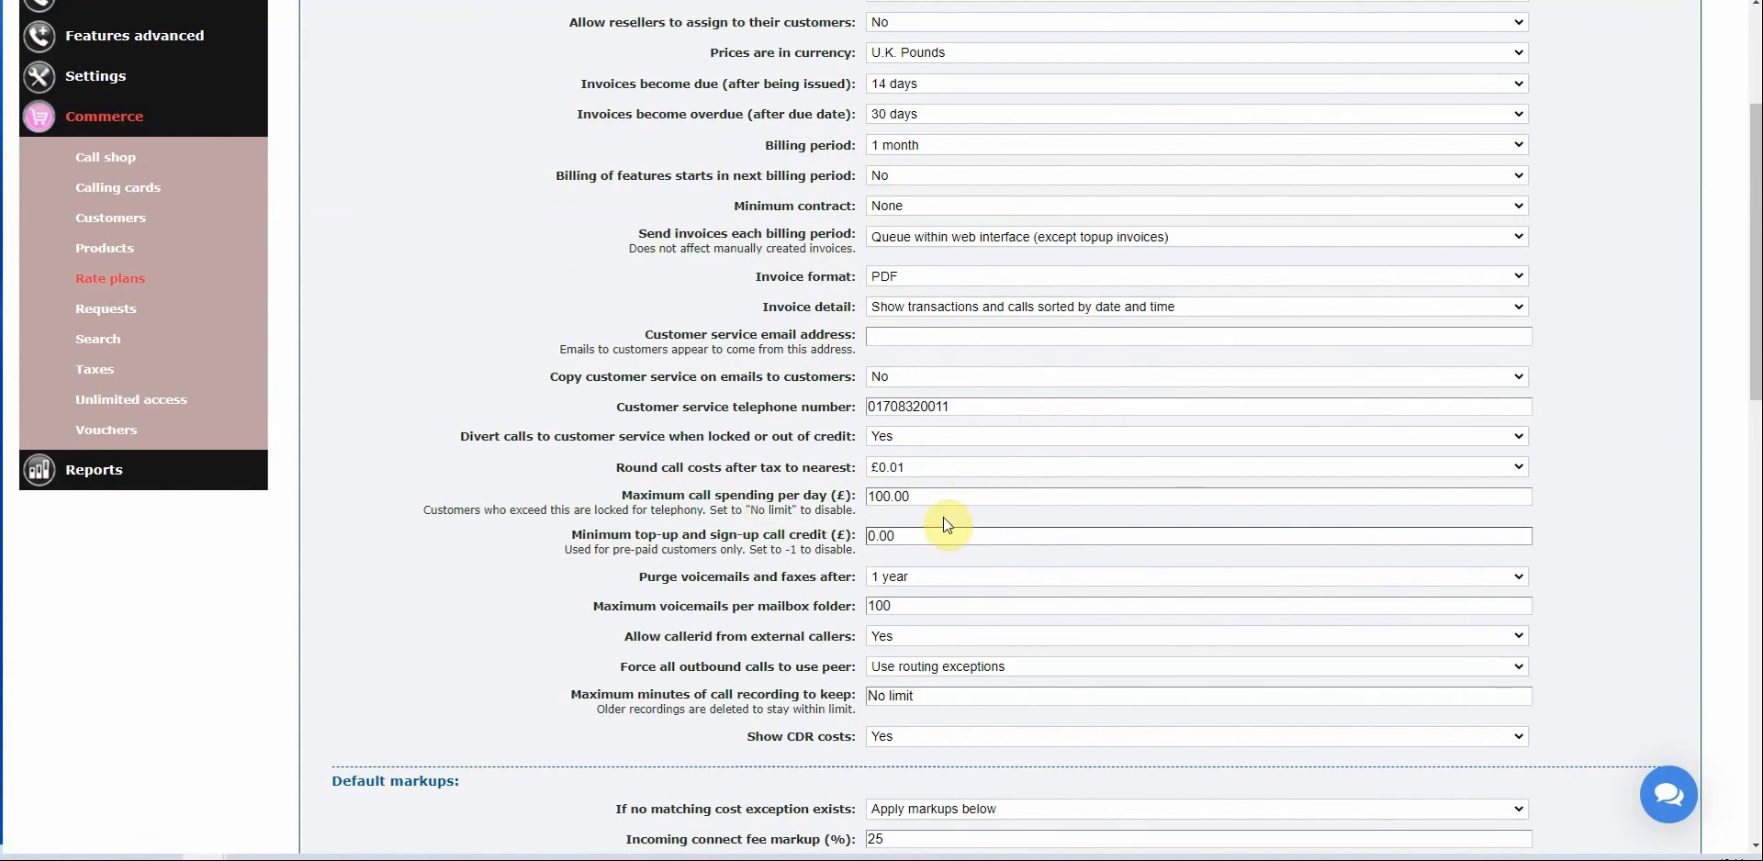
{"action": "scroll", "coordinate": [943, 515], "scroll_direction": "down", "scroll_amount": 3}
{"action": "scroll", "coordinate": [943, 501], "scroll_direction": "down", "scroll_amount": 3}
{"action": "scroll", "coordinate": [949, 488], "scroll_direction": "down", "scroll_amount": 4}
{"action": "left_click", "coordinate": [947, 472]}
{"action": "scroll", "coordinate": [946, 474], "scroll_direction": "down", "scroll_amount": 2}
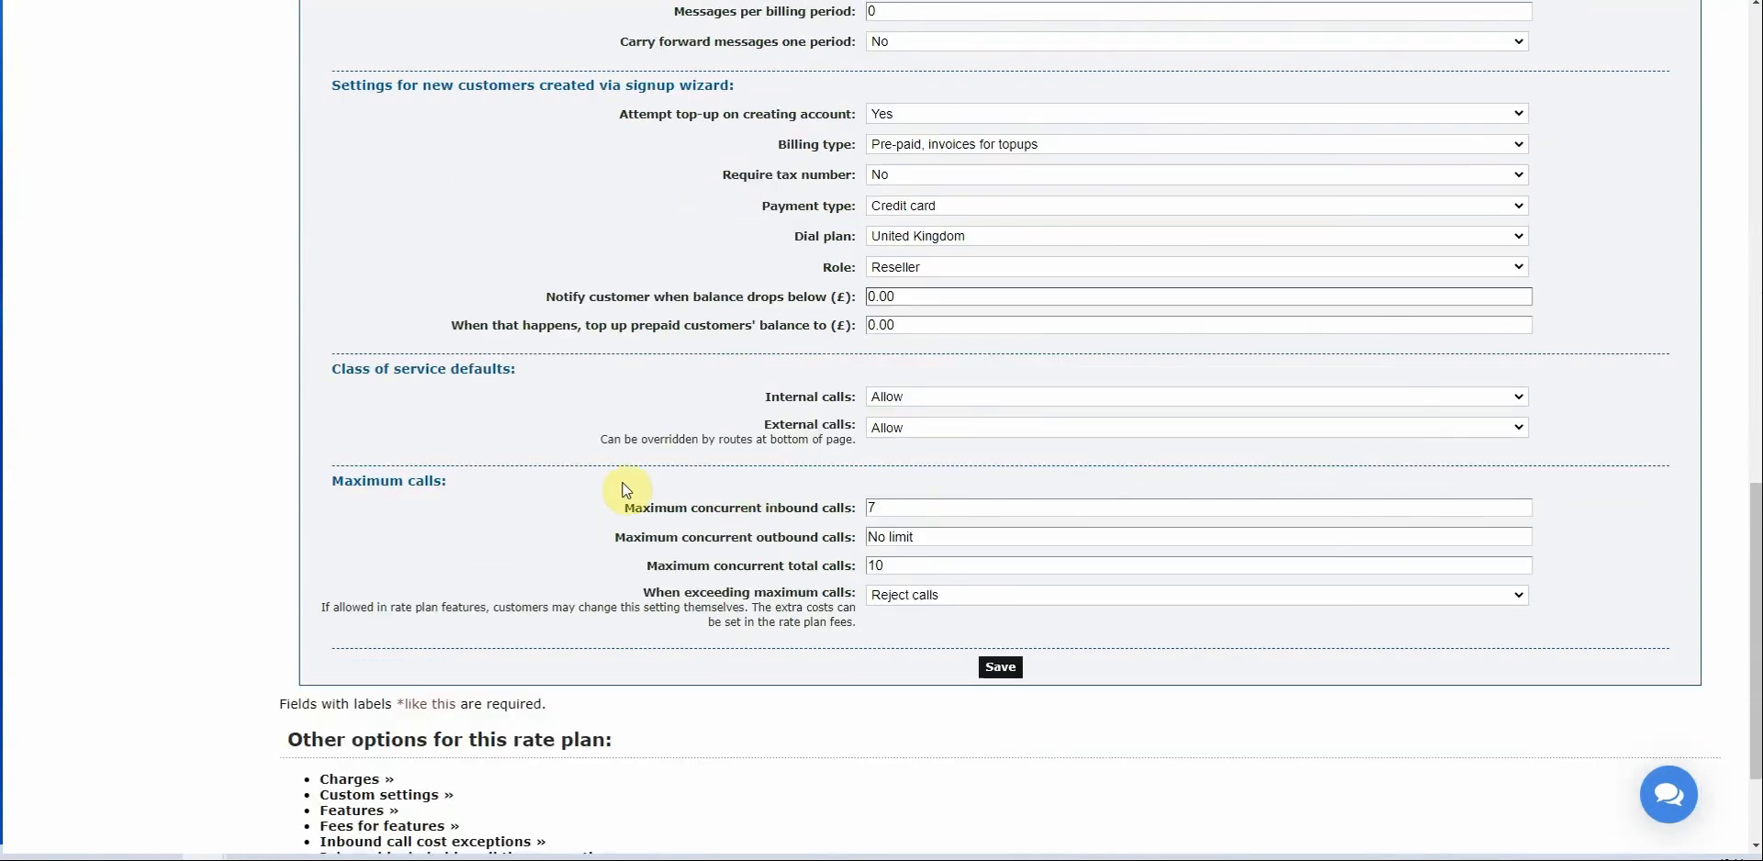
{"action": "left_click_drag", "start_coordinate": [344, 481], "coordinate": [464, 485]}
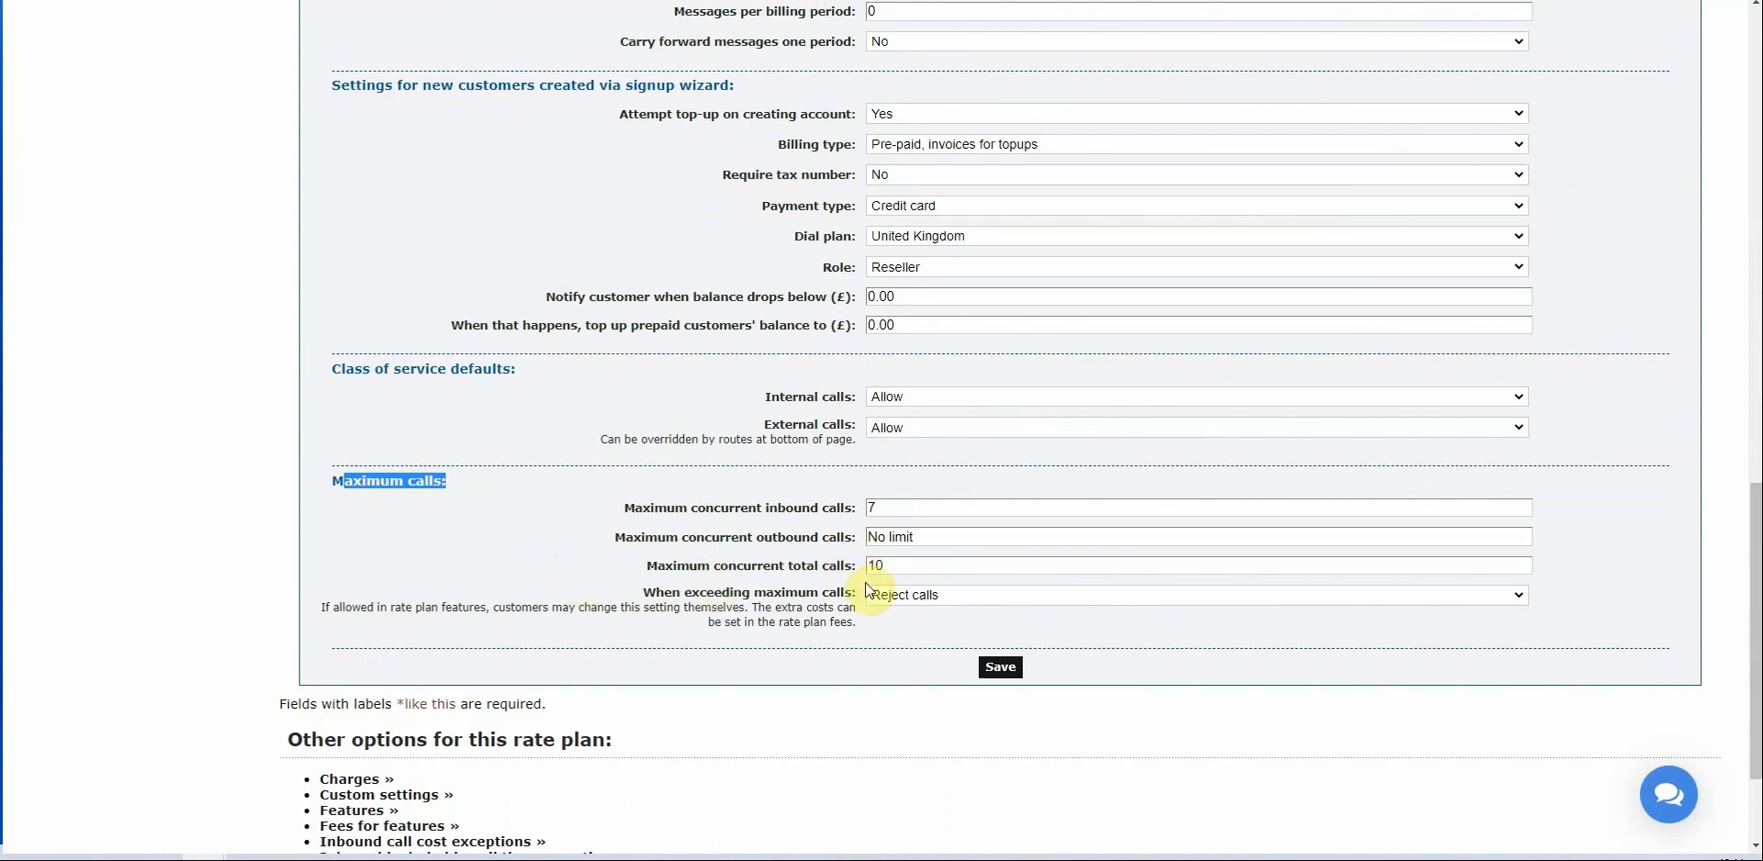
{"action": "left_click", "coordinate": [937, 569]}
{"action": "scroll", "coordinate": [500, 503], "scroll_direction": "down", "scroll_amount": 2}
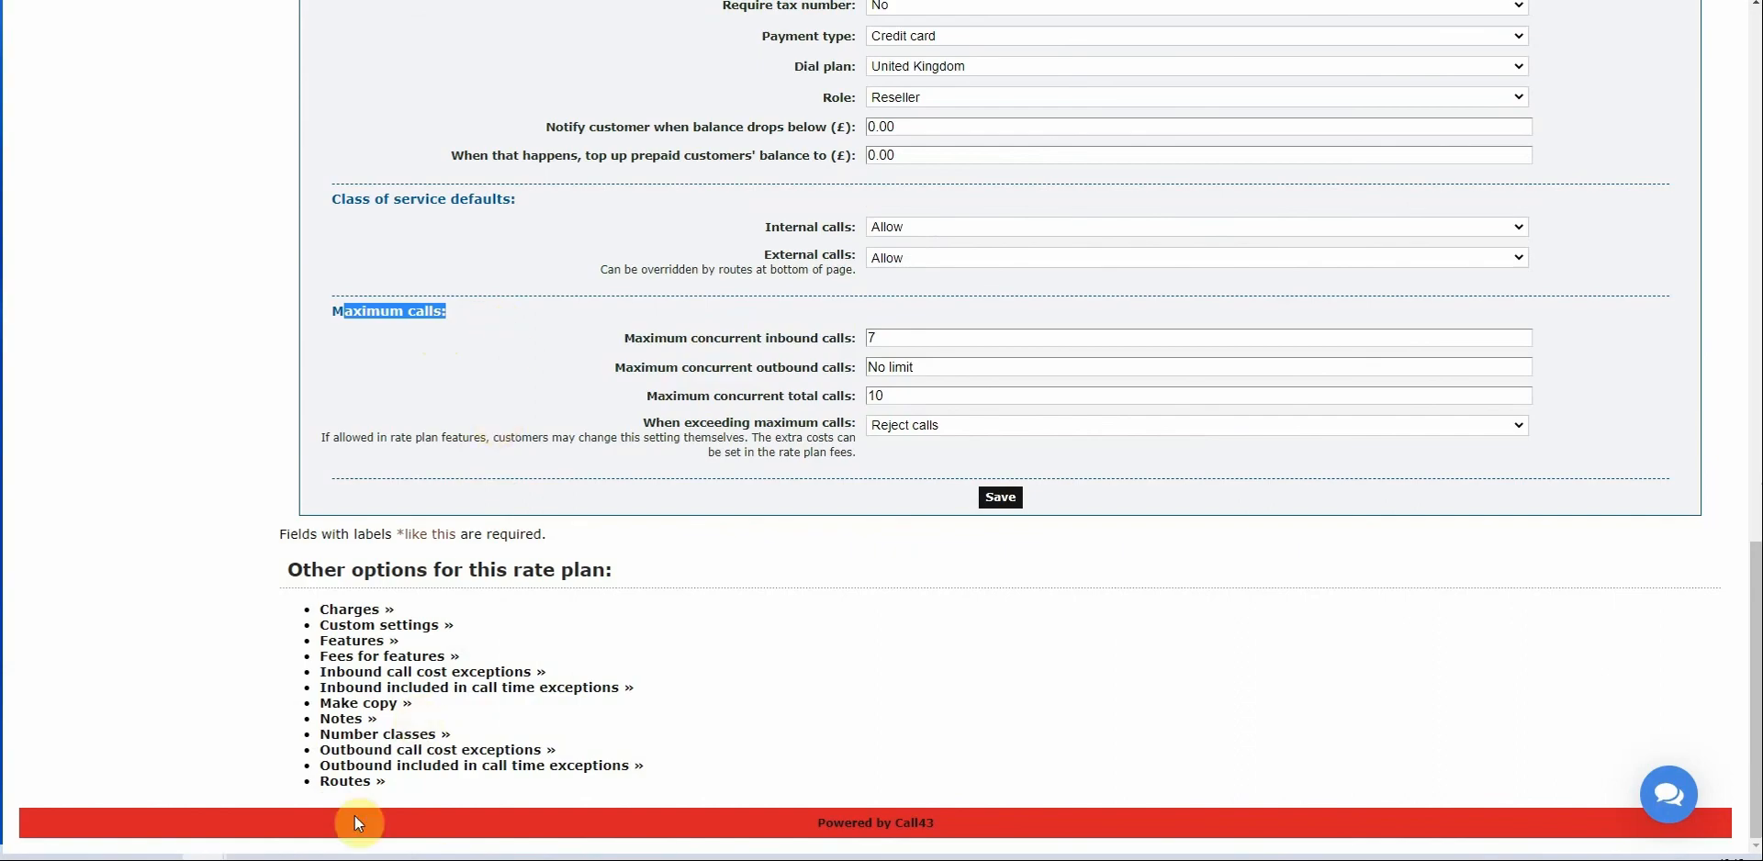
Show the abc plan's routes, with prefixes 00 and 09 forbidden for voice and fax.
{"action": "left_click", "coordinate": [346, 782]}
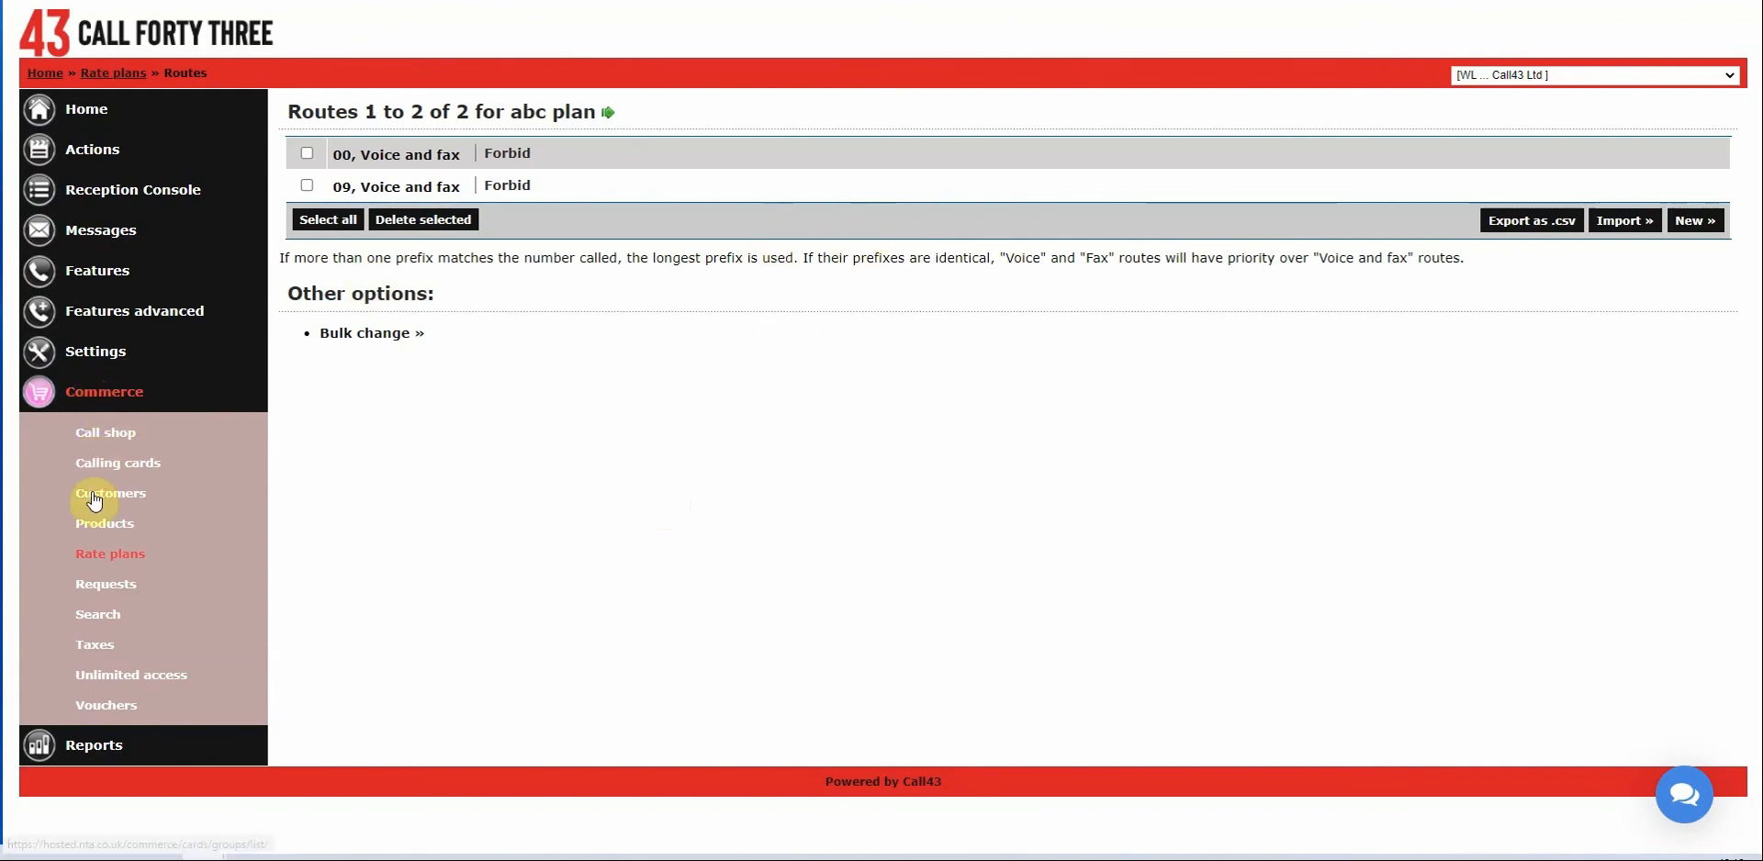
Open the school customer's settings from the Customers list and find its Billing section.
{"action": "left_click", "coordinate": [144, 503]}
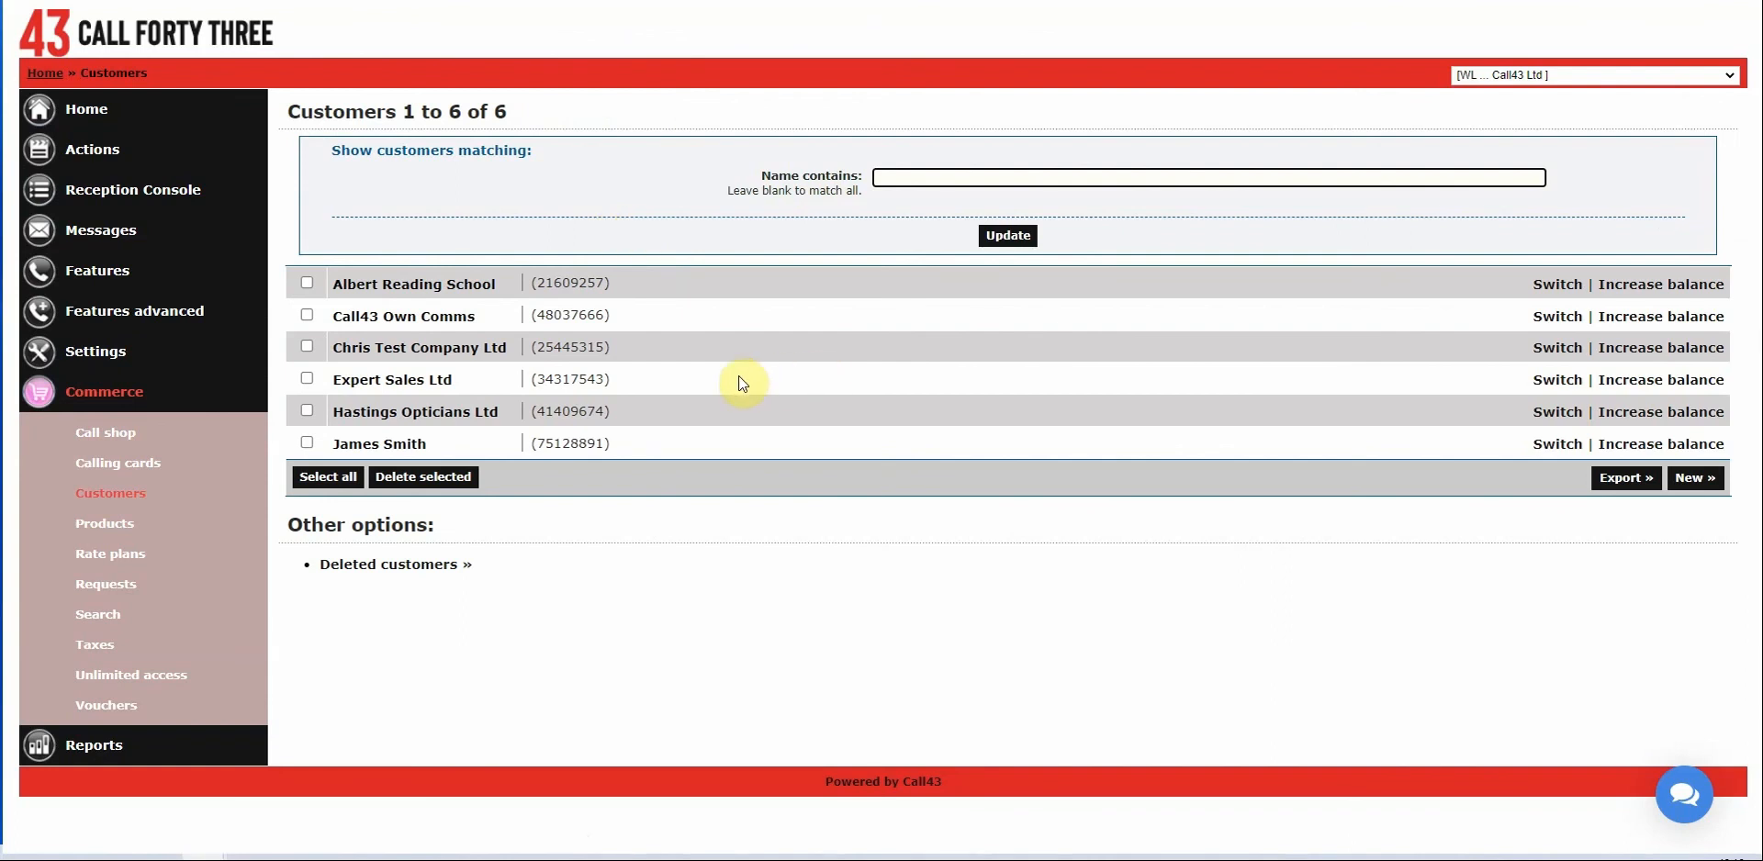
{"action": "left_click", "coordinate": [424, 292]}
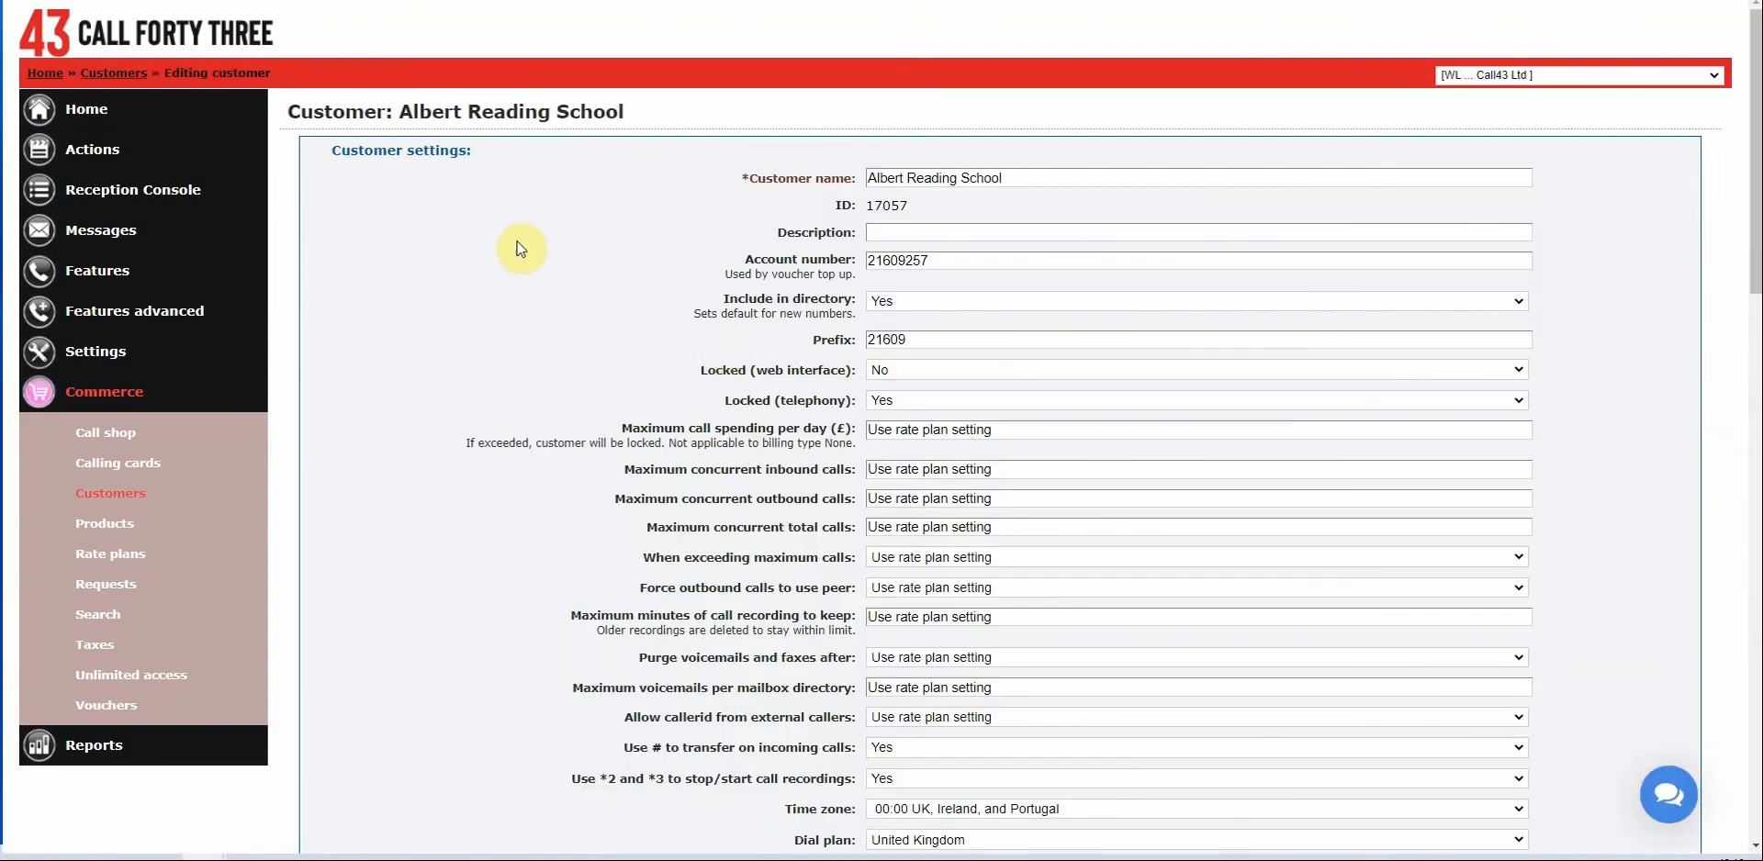
{"action": "scroll", "coordinate": [653, 289], "scroll_direction": "down", "scroll_amount": 2}
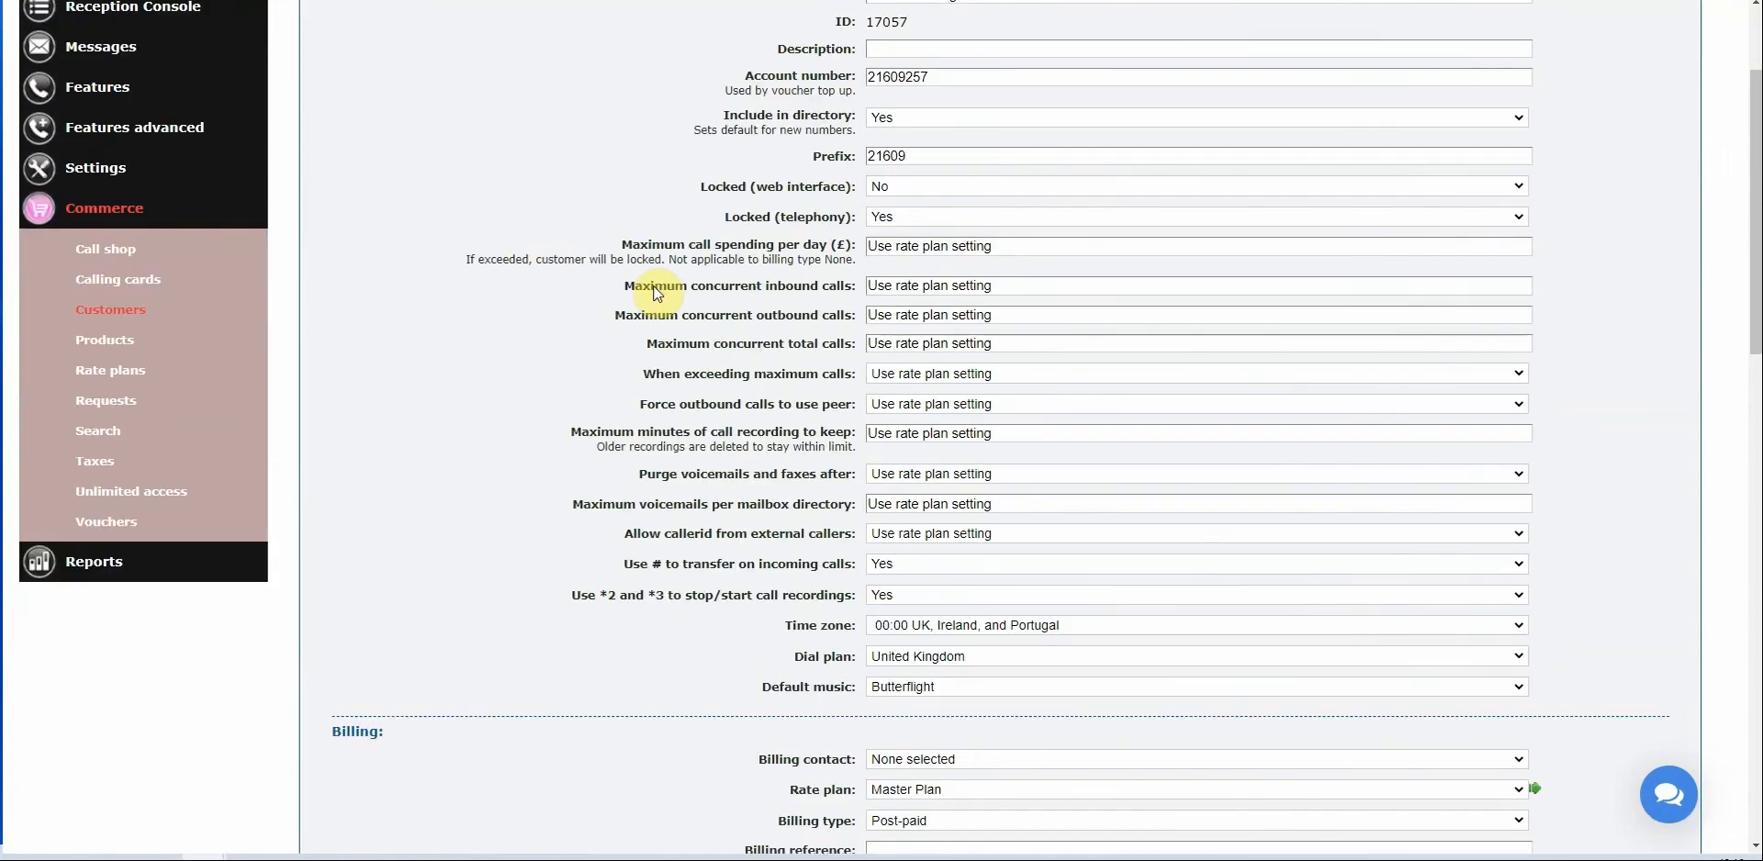
{"action": "scroll", "coordinate": [655, 288], "scroll_direction": "down", "scroll_amount": 4}
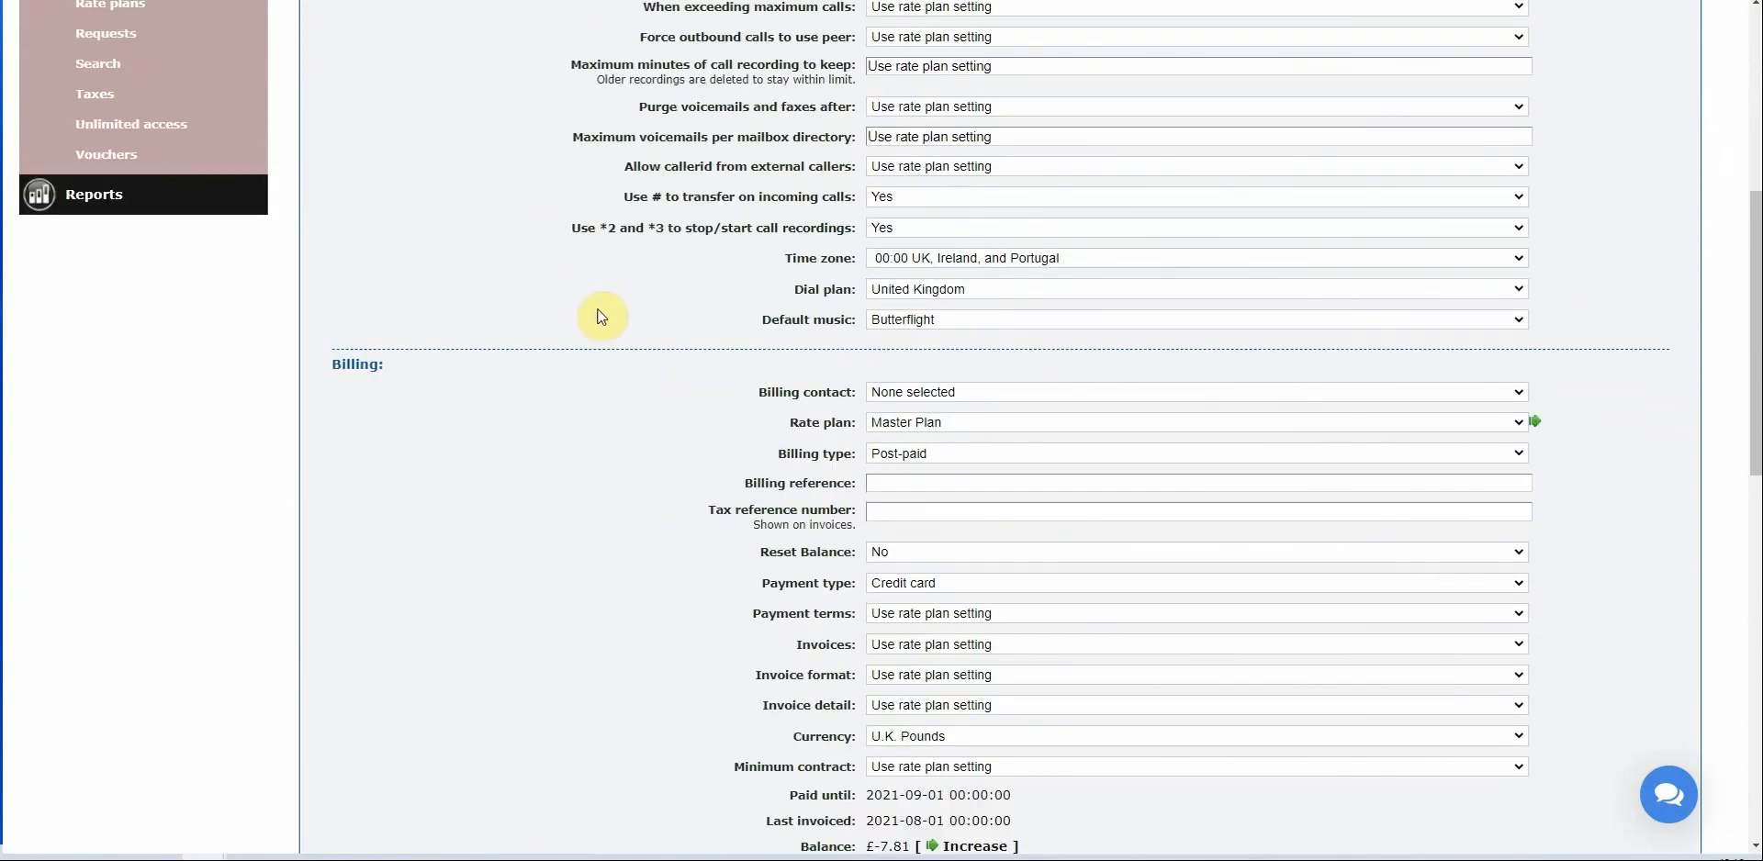
{"action": "left_click_drag", "start_coordinate": [331, 365], "coordinate": [392, 373]}
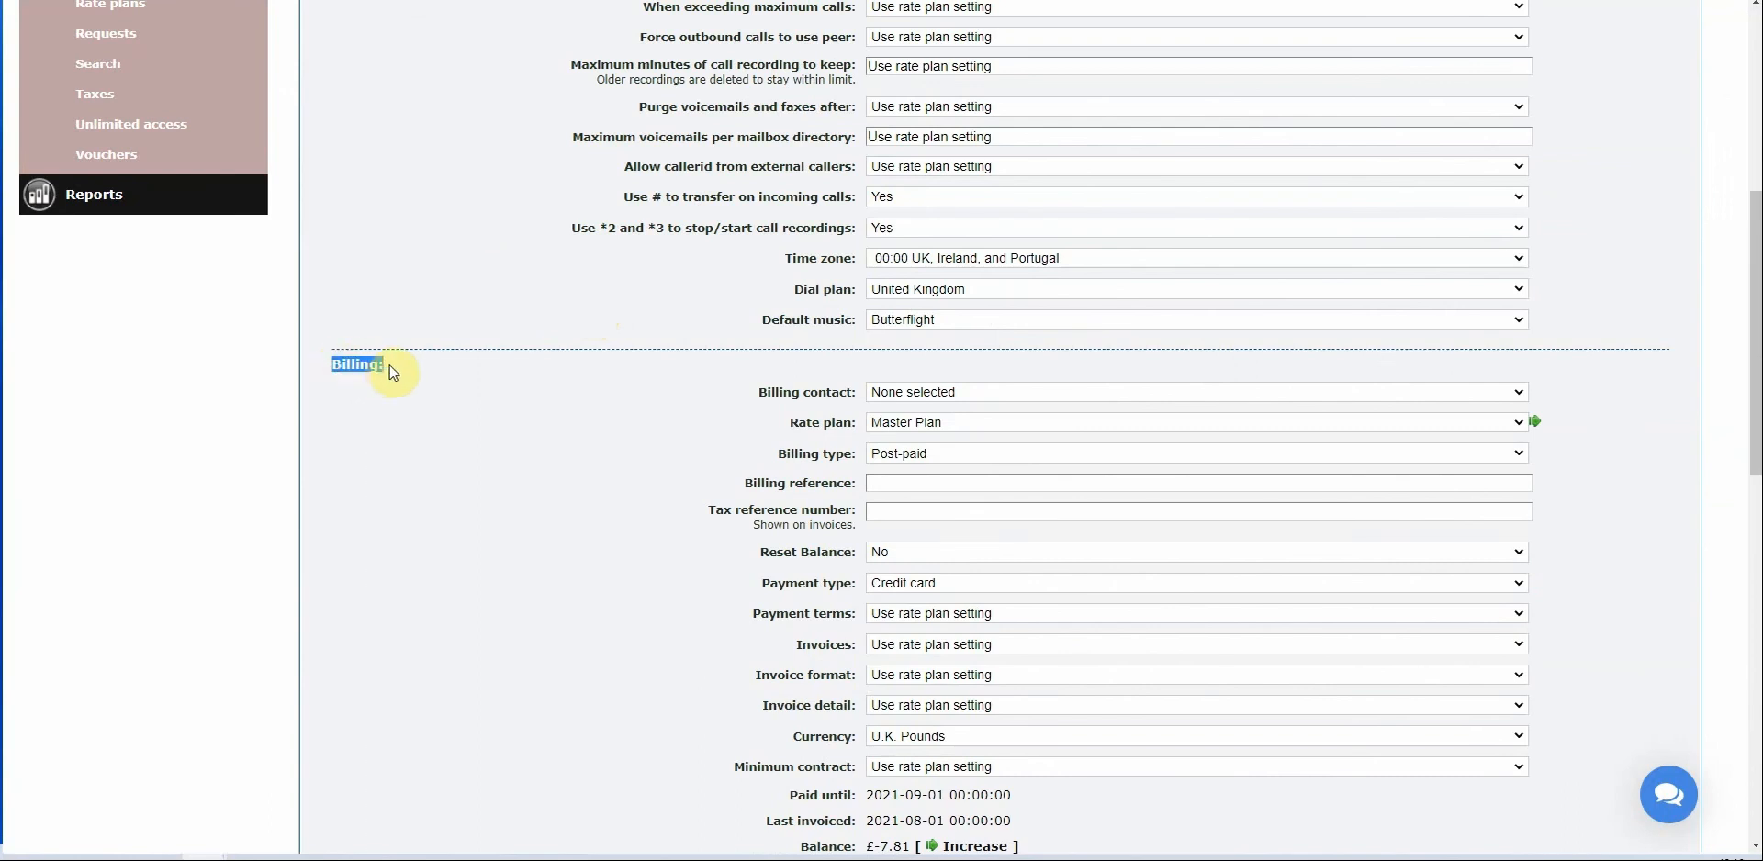
{"action": "scroll", "coordinate": [983, 353], "scroll_direction": "down", "scroll_amount": 1}
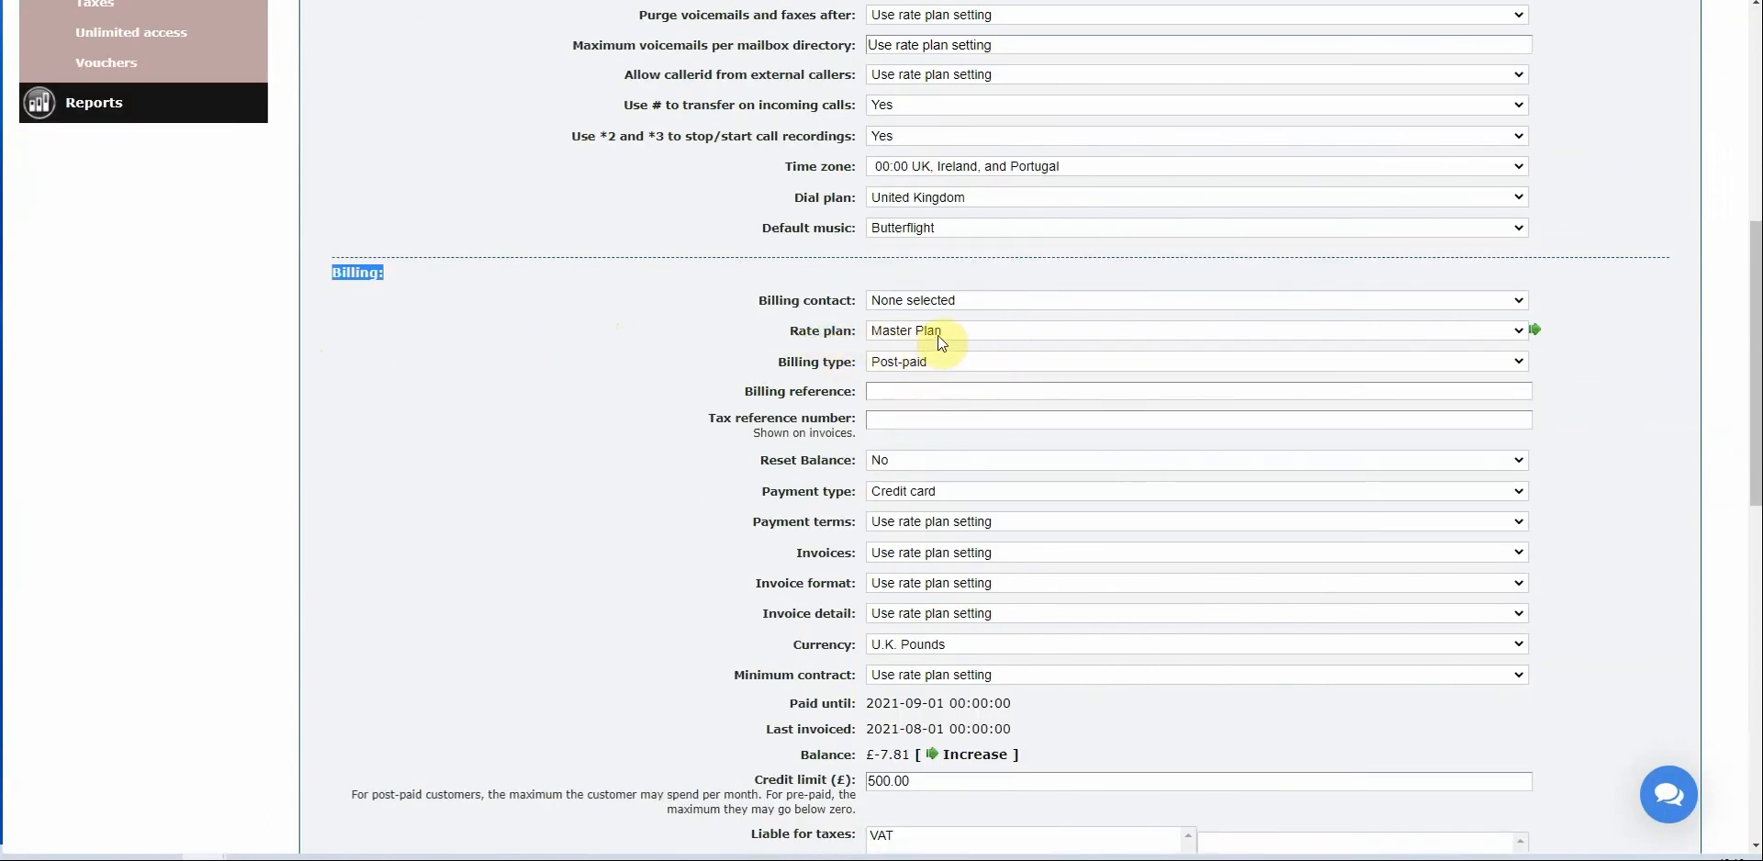
Change the Billing rate plan from Master Plan to abc plan and save.
{"action": "left_click", "coordinate": [945, 338]}
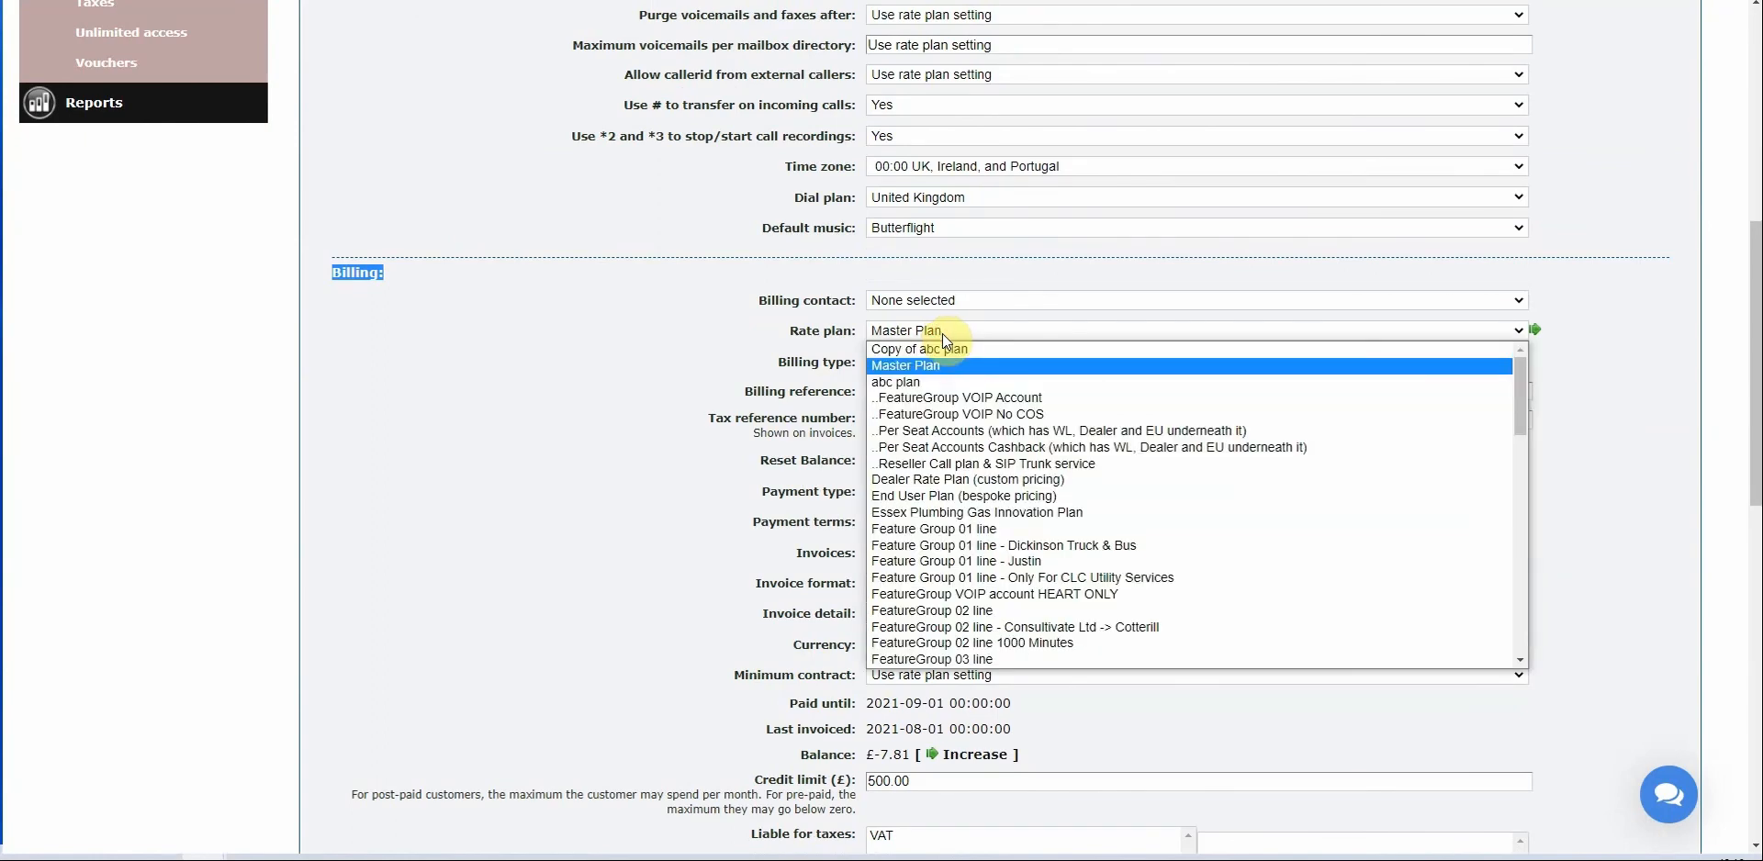
{"action": "scroll", "coordinate": [959, 420], "scroll_direction": "down", "scroll_amount": 1}
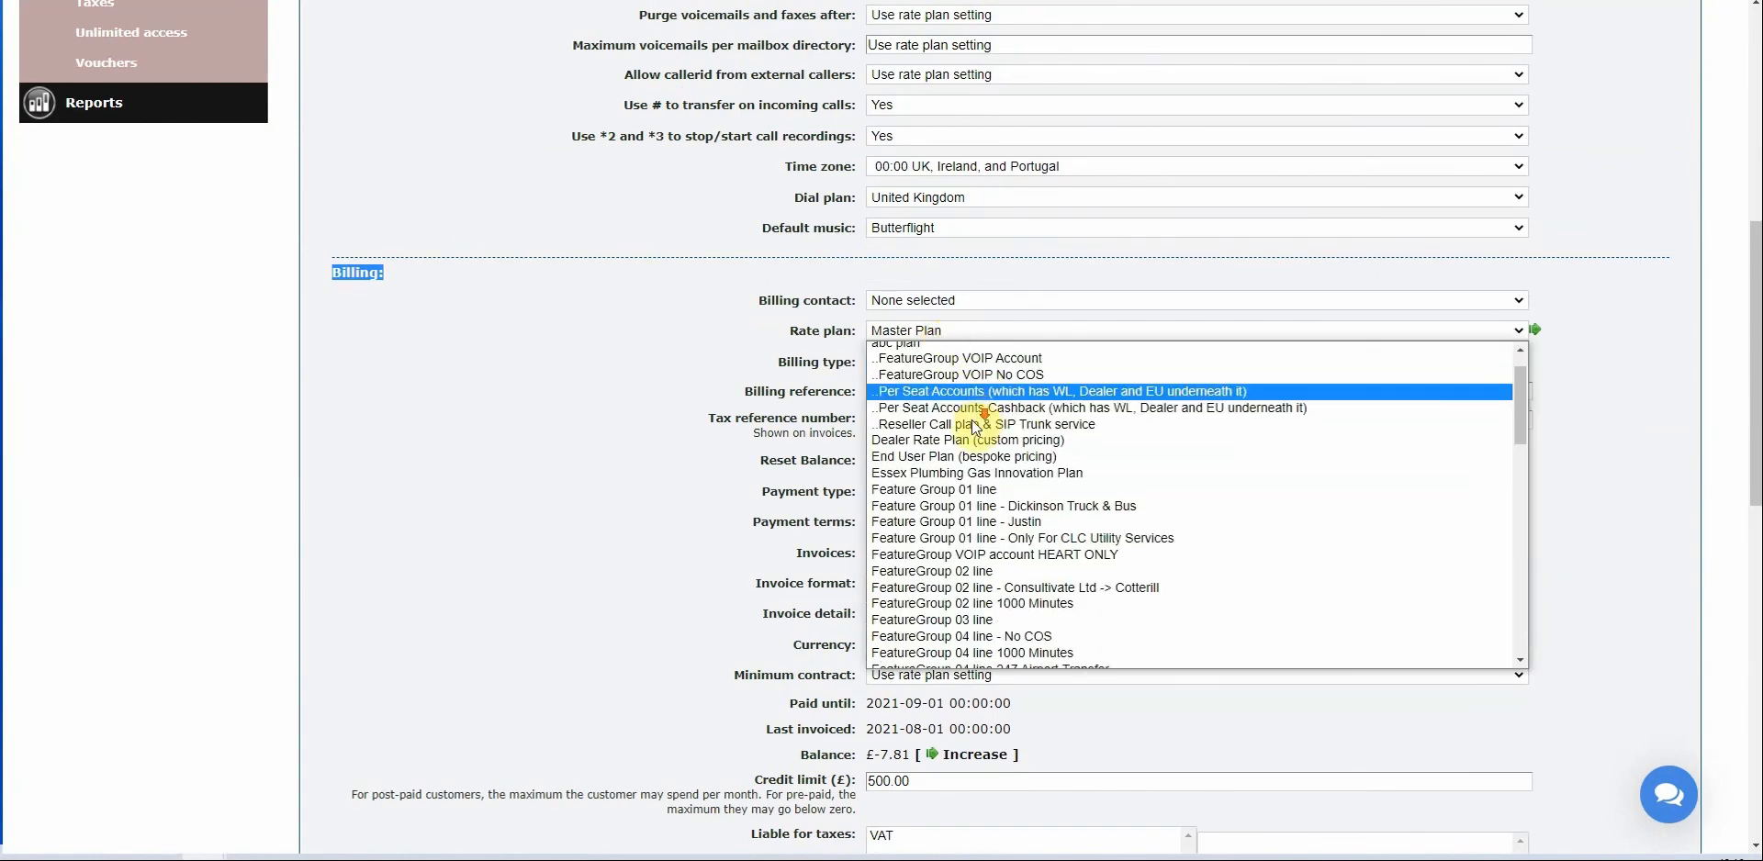
{"action": "scroll", "coordinate": [961, 431], "scroll_direction": "down", "scroll_amount": 3}
{"action": "scroll", "coordinate": [953, 455], "scroll_direction": "down", "scroll_amount": 3}
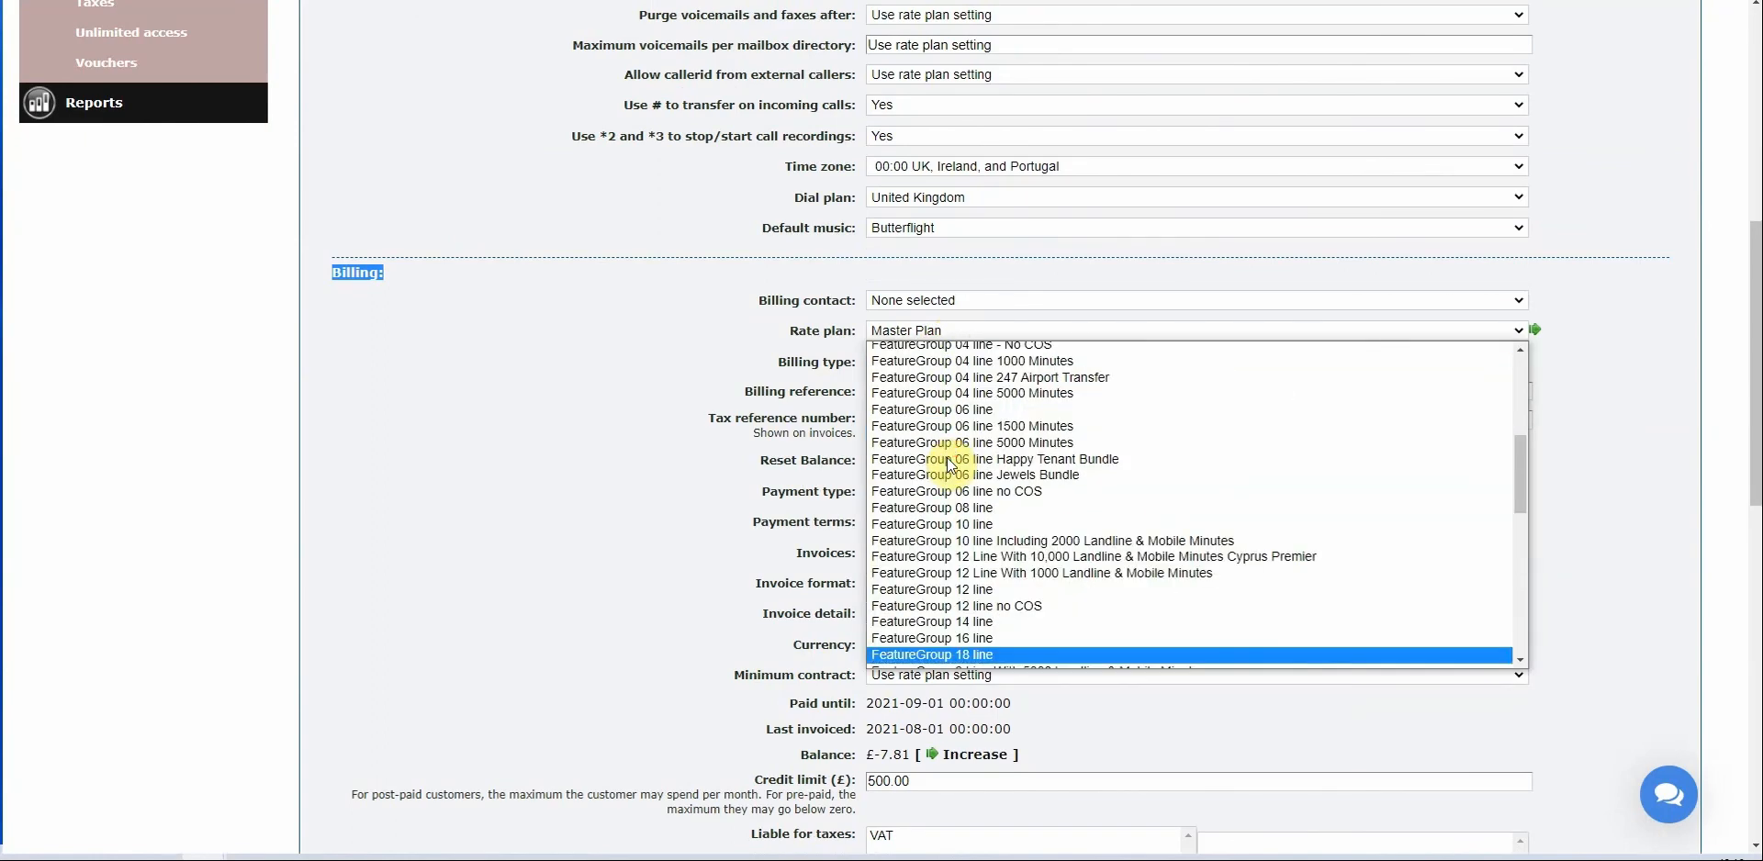
{"action": "scroll", "coordinate": [950, 465], "scroll_direction": "up", "scroll_amount": 7}
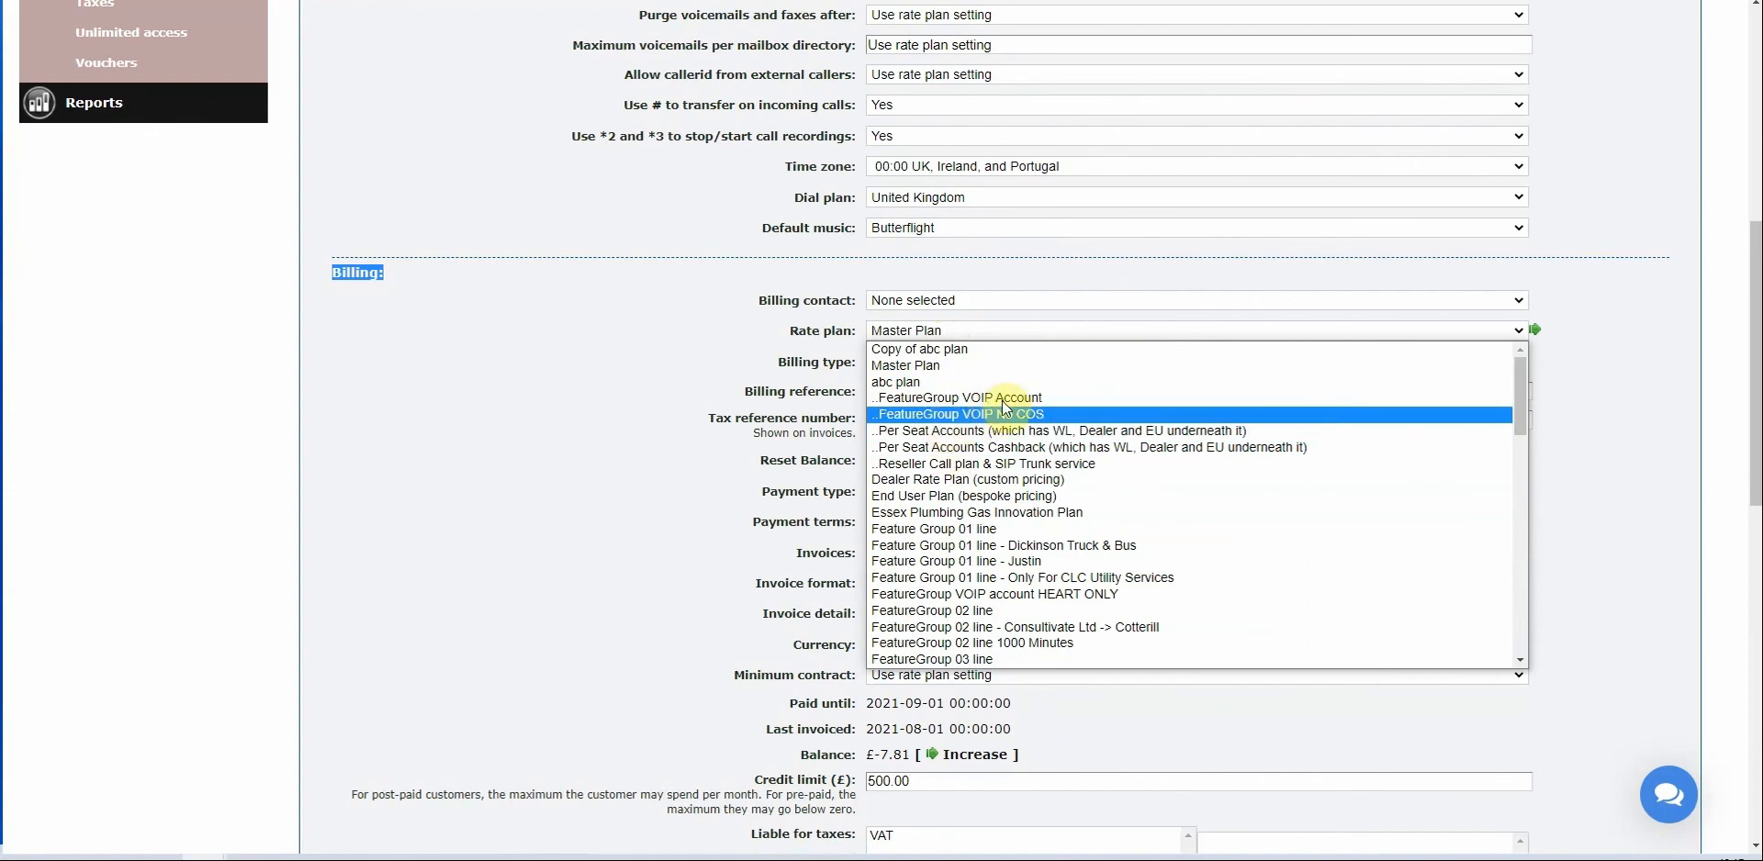
{"action": "left_click", "coordinate": [897, 384]}
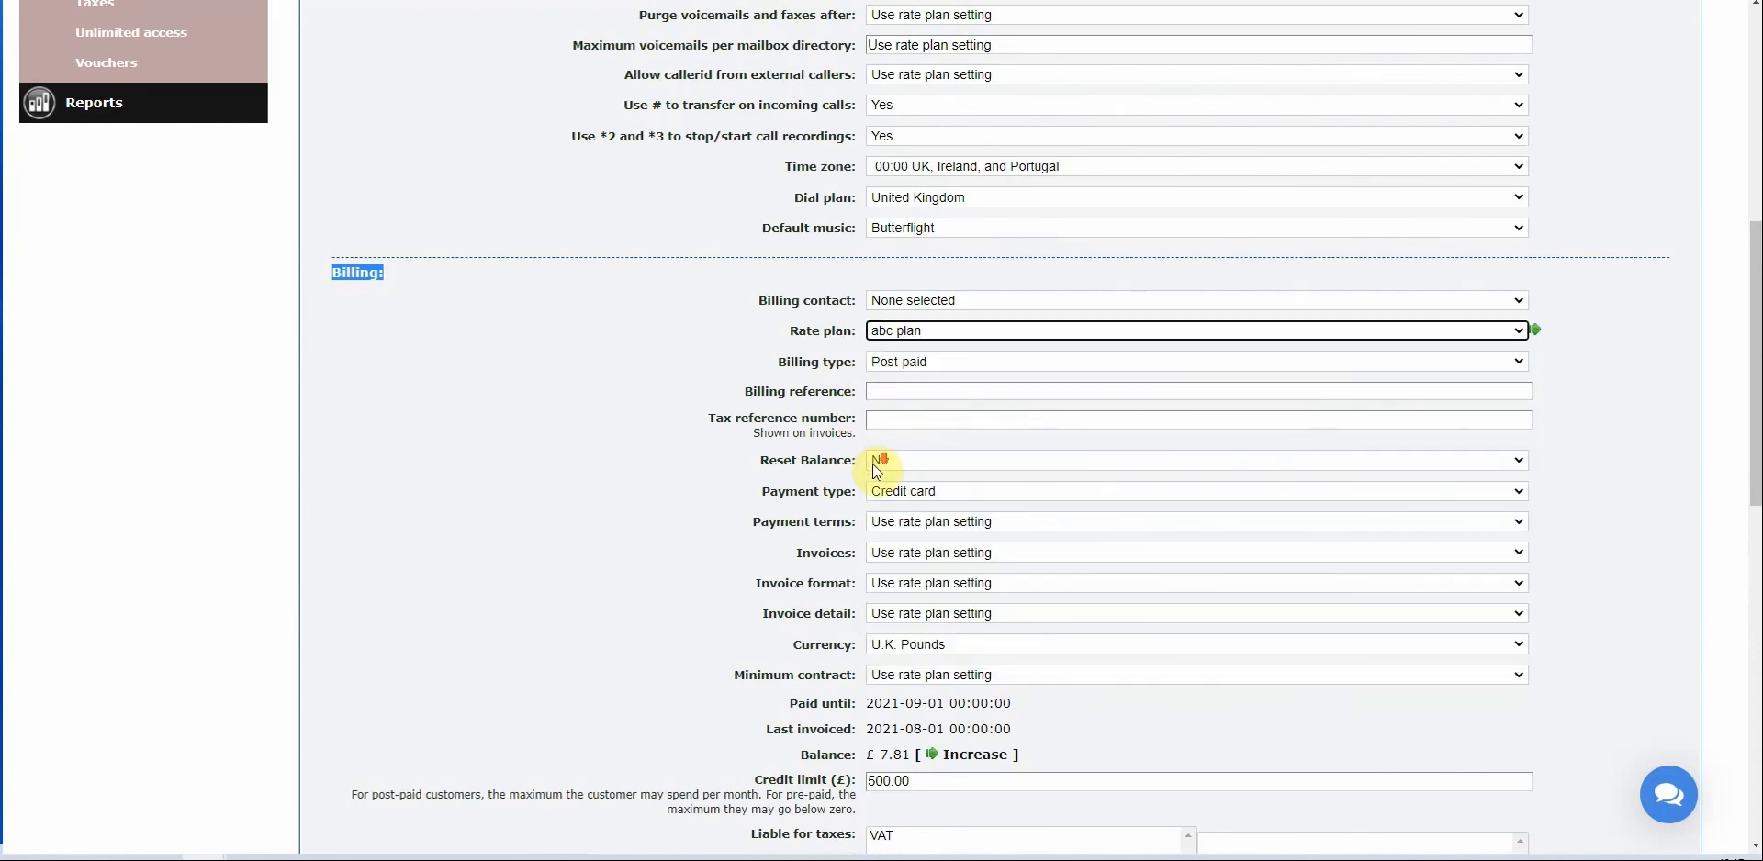
{"action": "scroll", "coordinate": [877, 471], "scroll_direction": "down", "scroll_amount": 8}
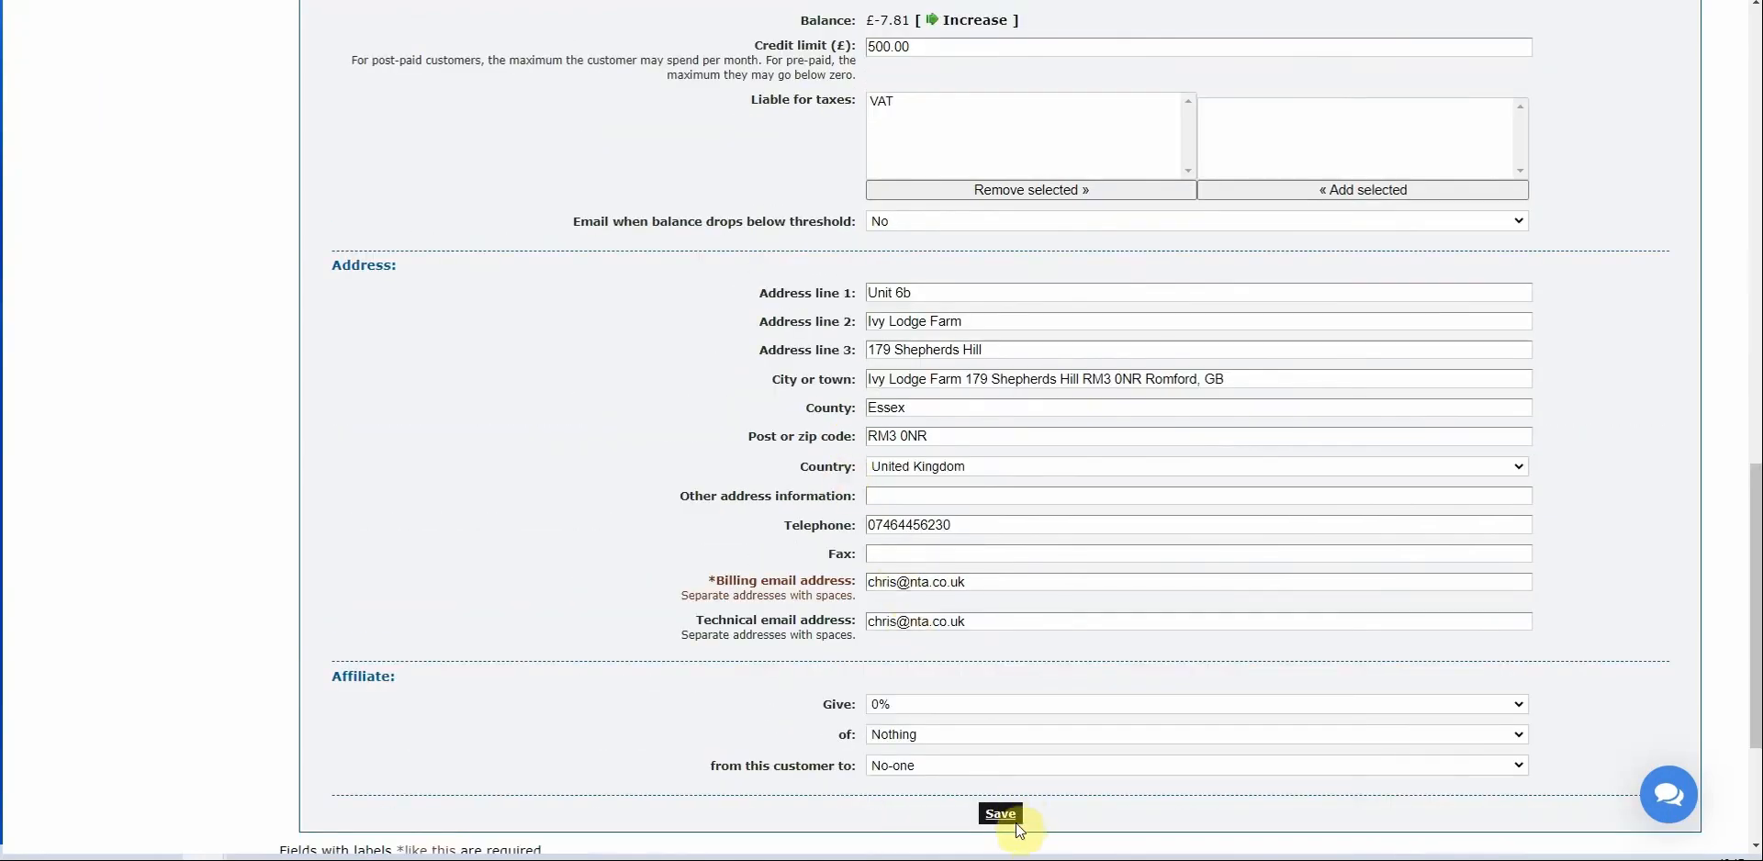
{"action": "left_click", "coordinate": [1017, 824]}
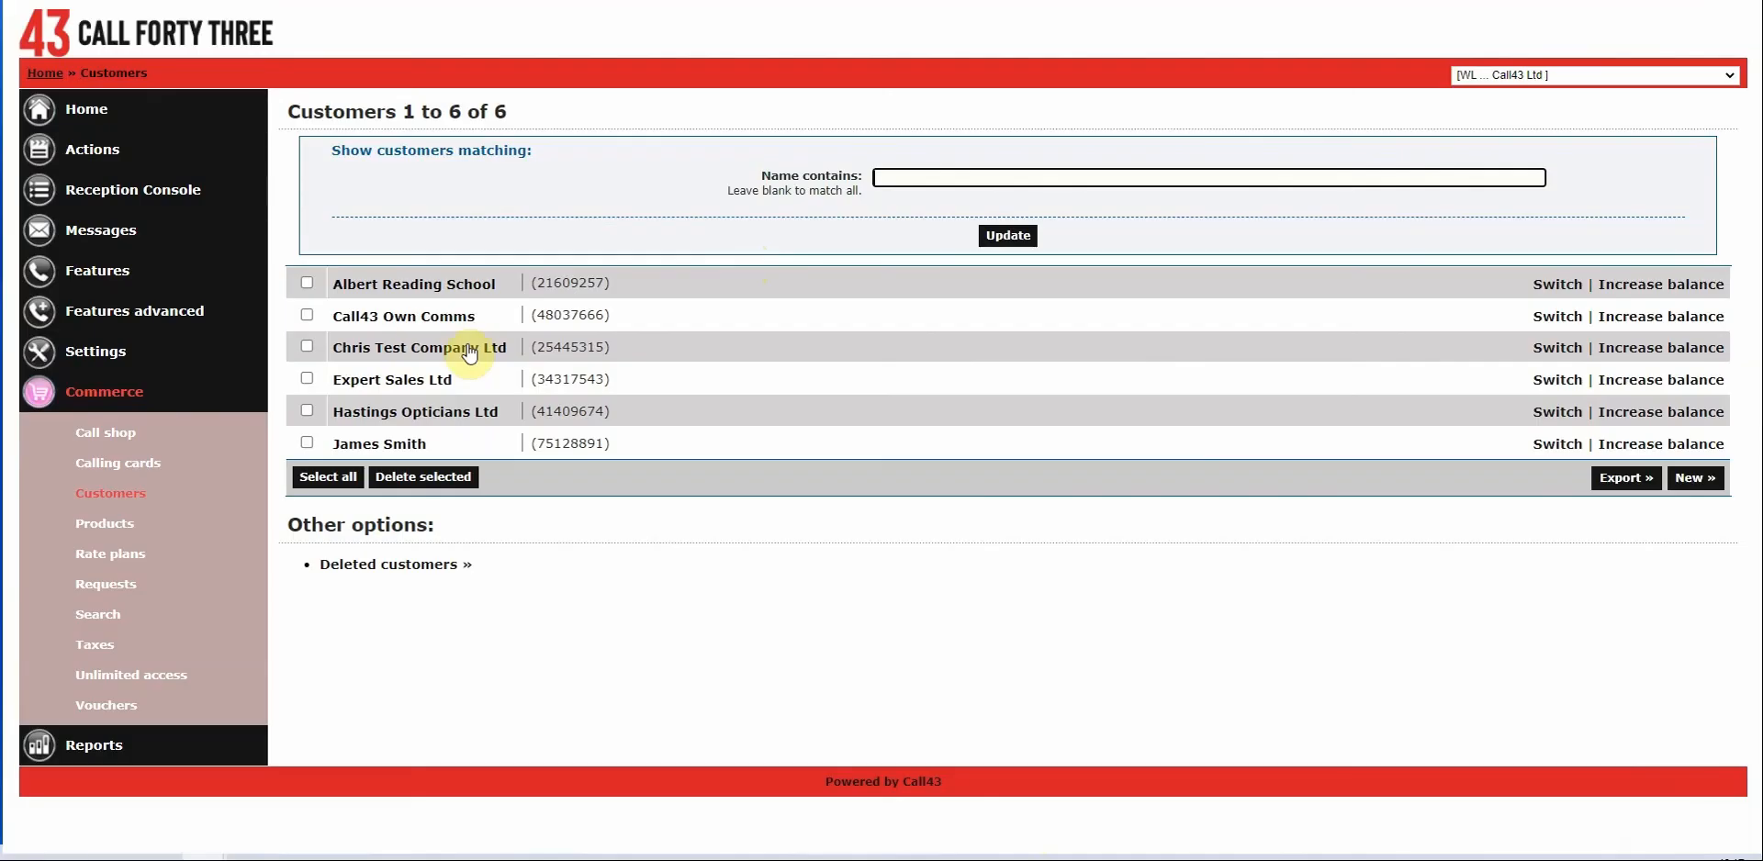
Reopen the customer and review its maximum concurrent inbound, outbound and total call overrides.
{"action": "left_click", "coordinate": [437, 283]}
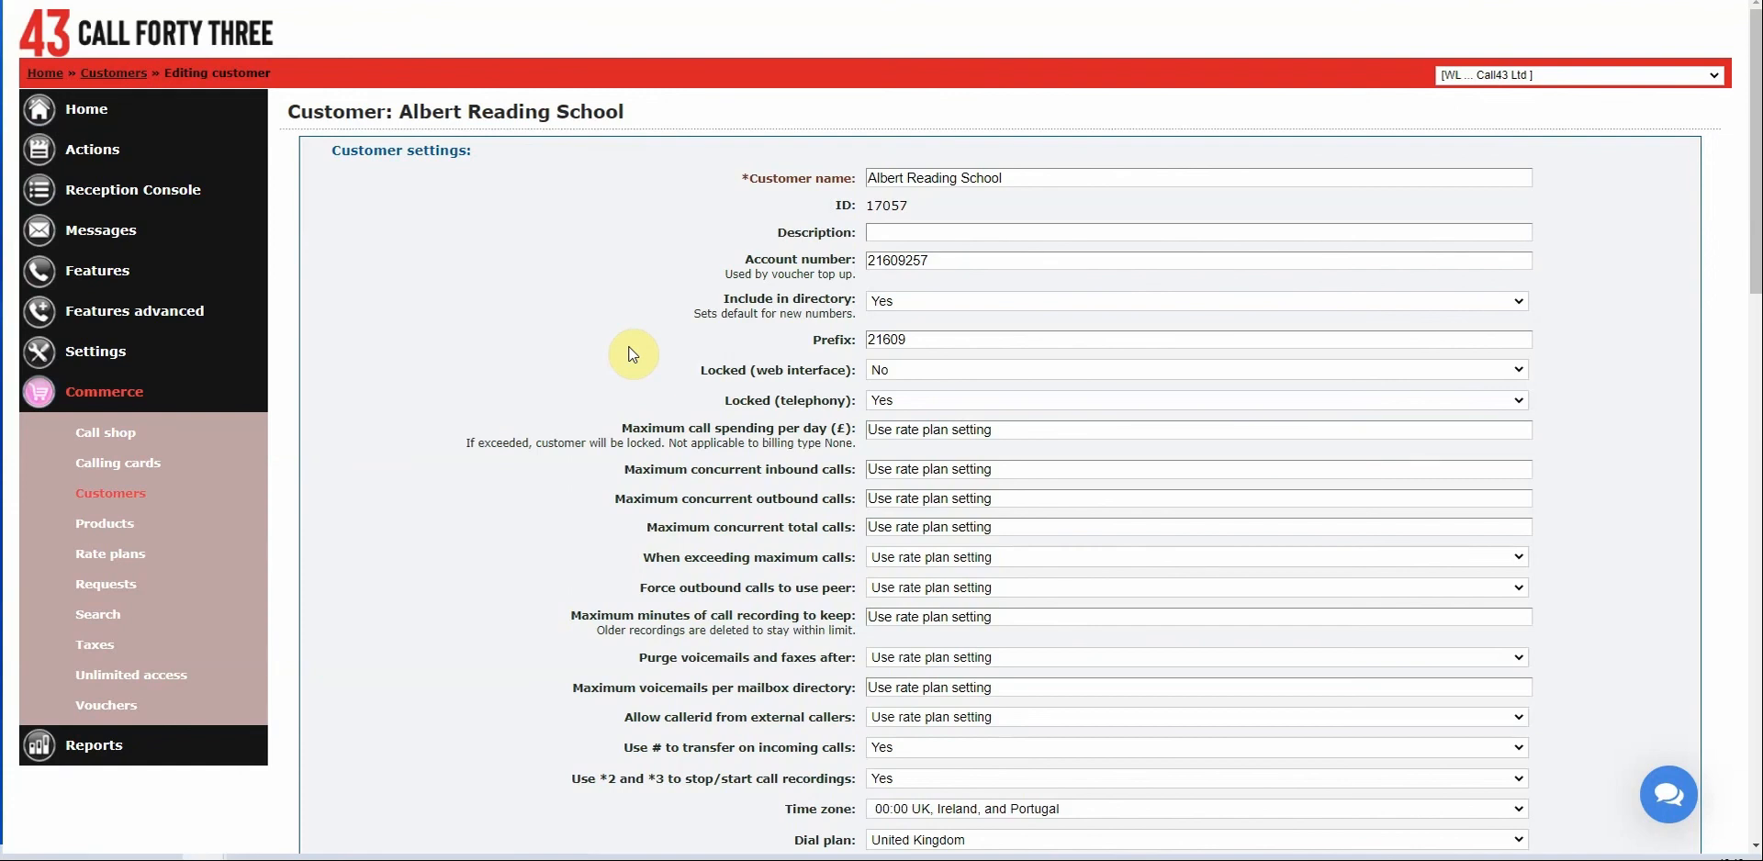
{"action": "left_click_drag", "start_coordinate": [594, 470], "coordinate": [634, 471]}
{"action": "left_click", "coordinate": [677, 471]}
{"action": "left_click_drag", "start_coordinate": [695, 500], "coordinate": [855, 500]}
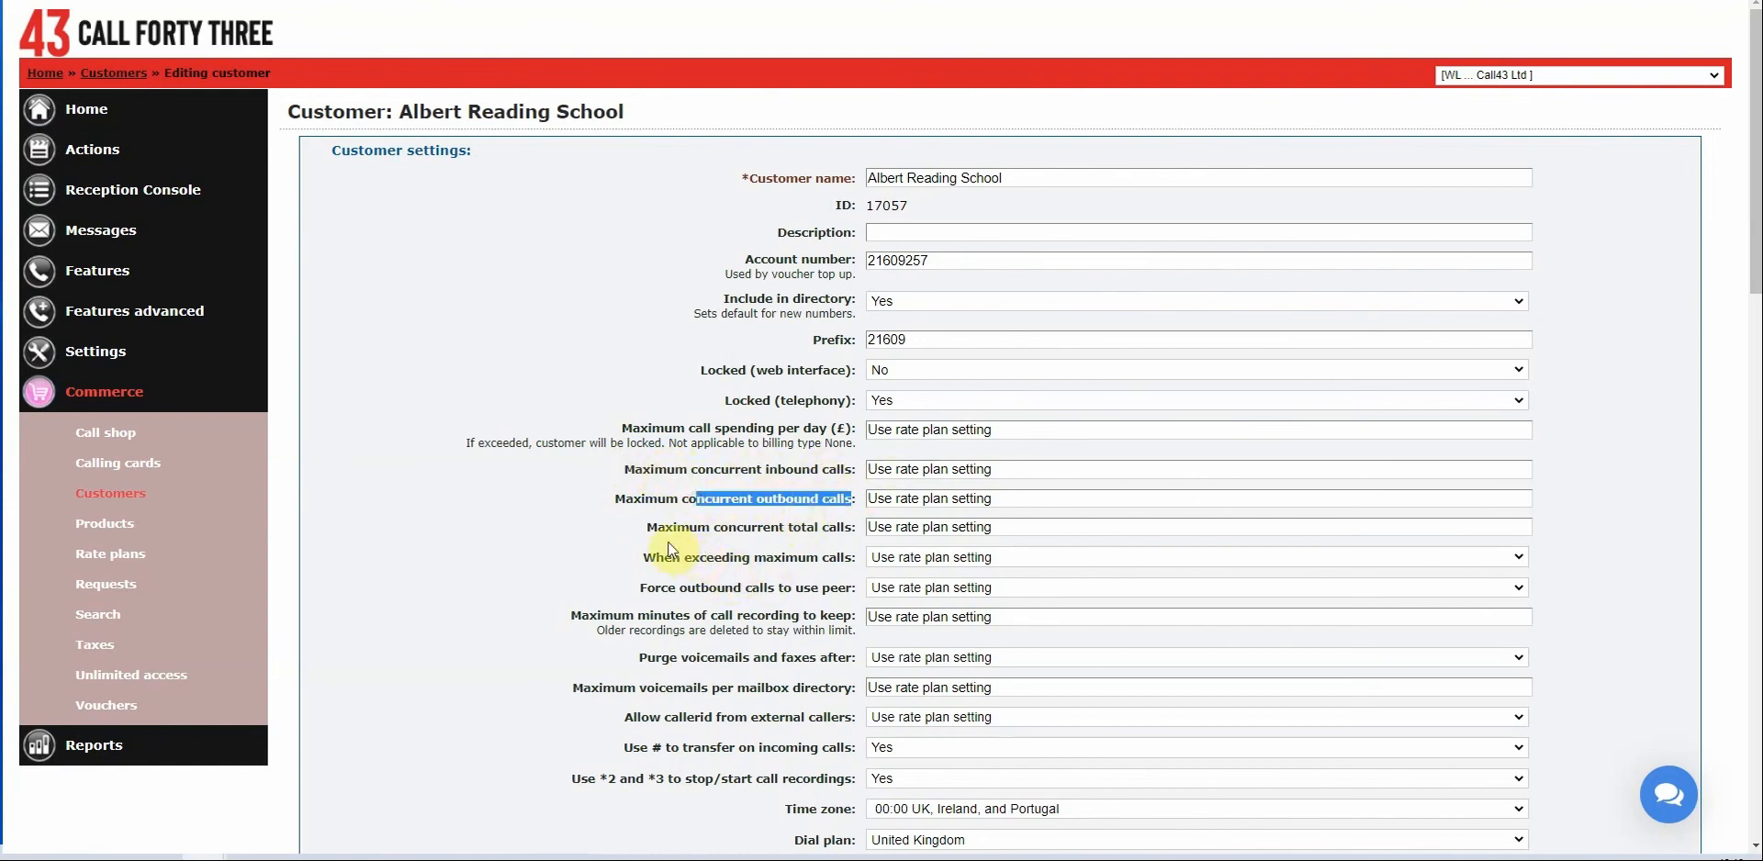
{"action": "left_click_drag", "start_coordinate": [657, 528], "coordinate": [858, 526]}
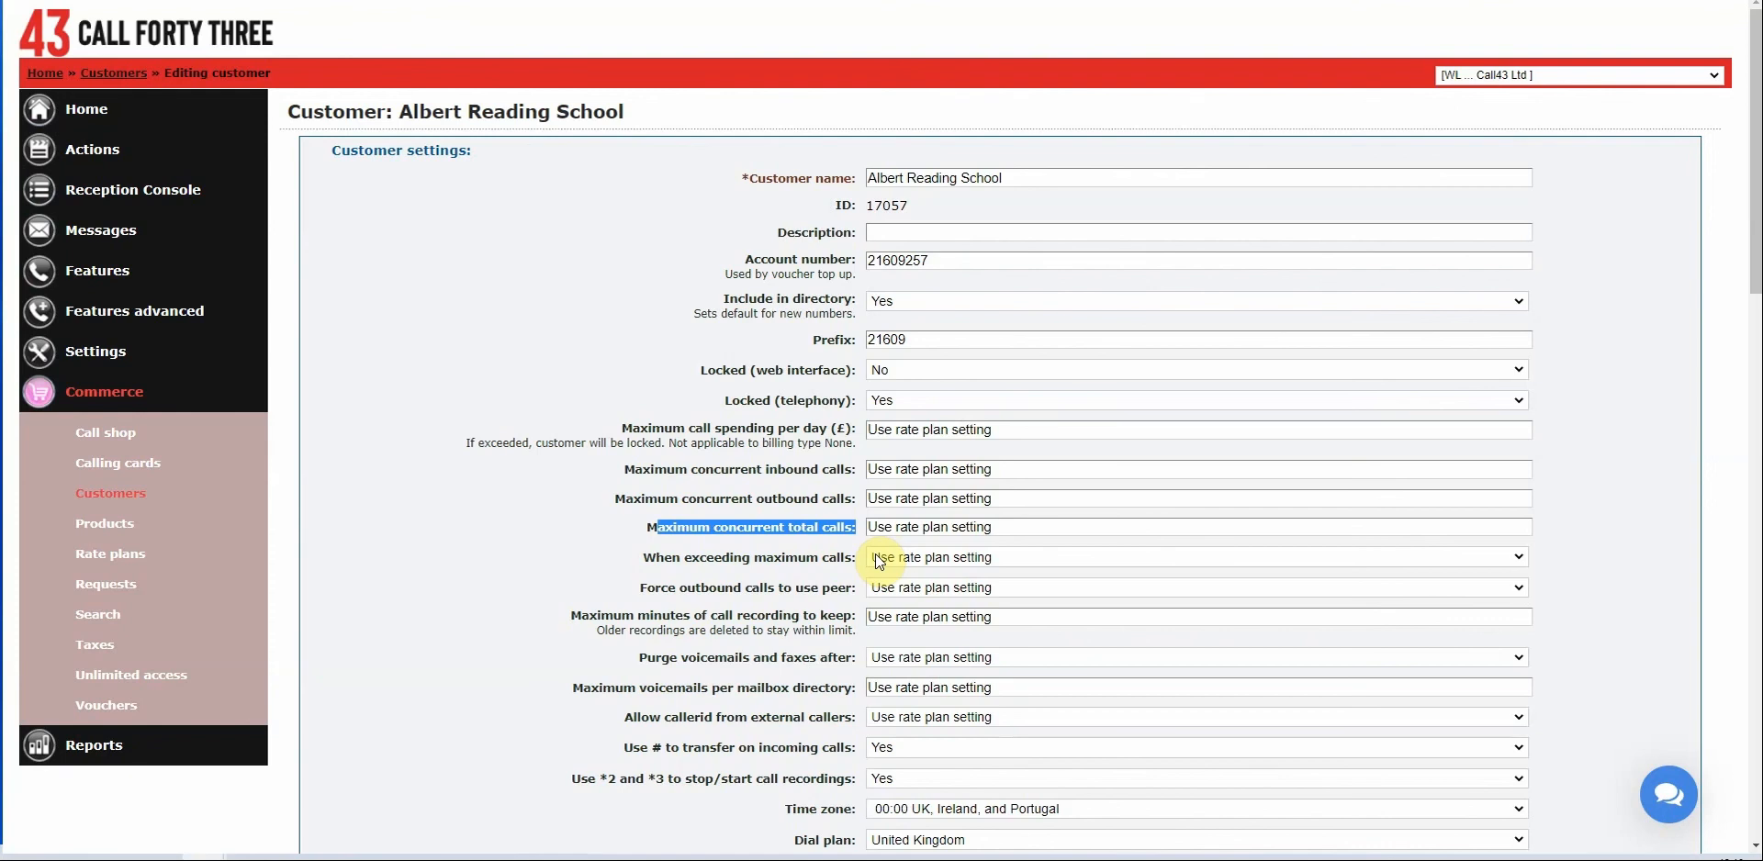
Set Maximum concurrent total calls to 8.
{"action": "double_click", "coordinate": [1014, 521]}
{"action": "left_click", "coordinate": [1068, 525]}
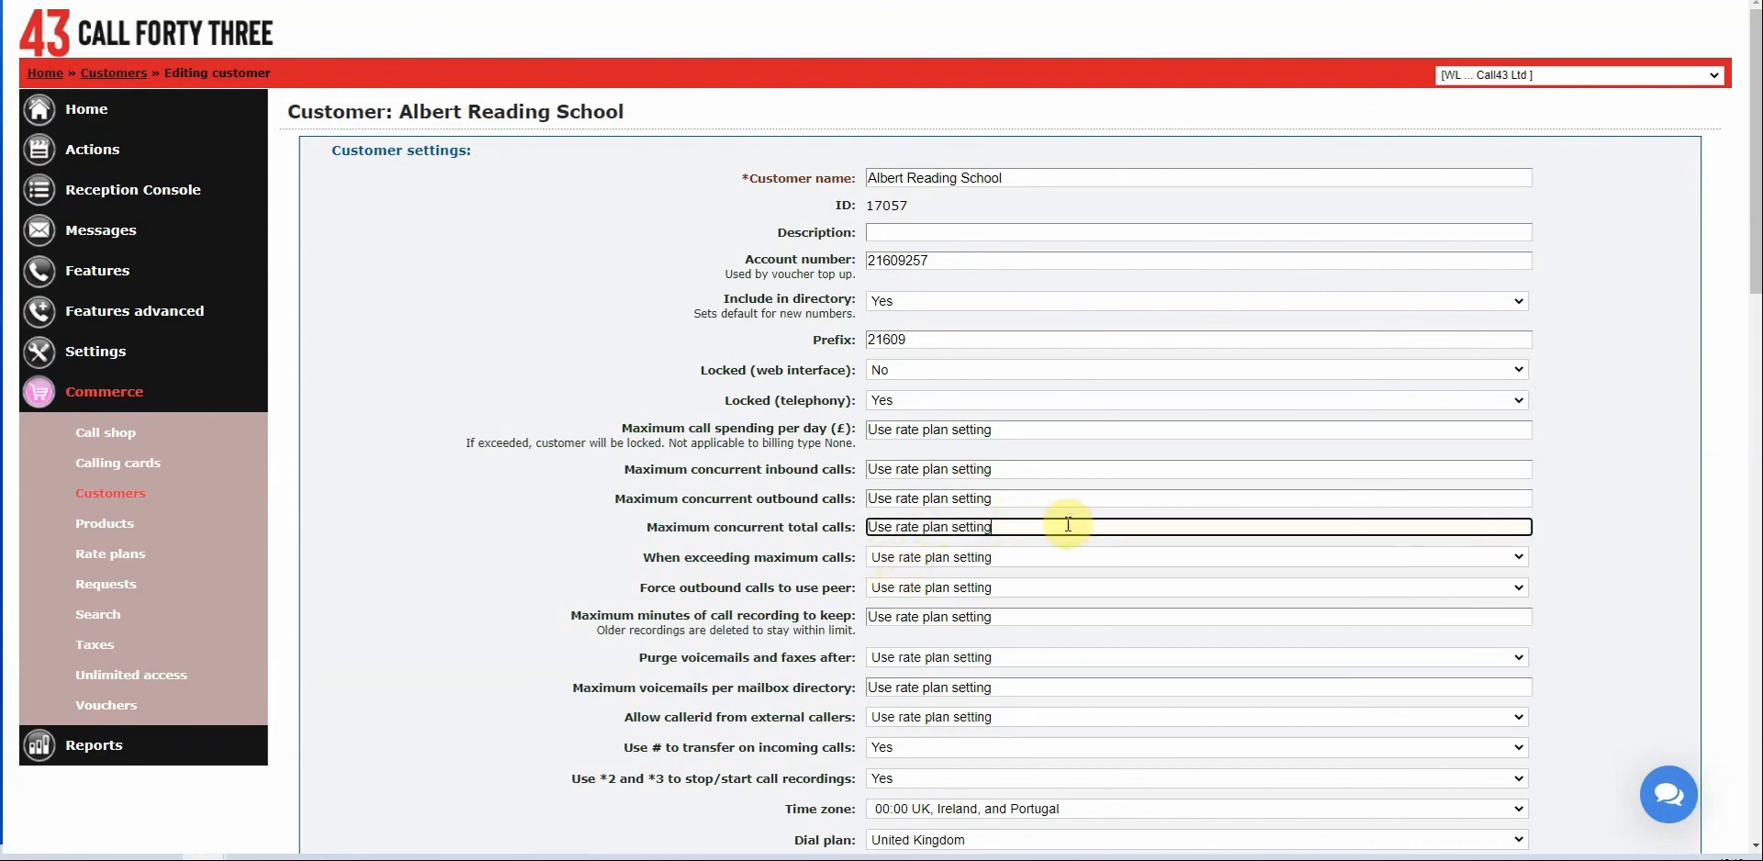
{"action": "key", "text": "ctrl+a"}
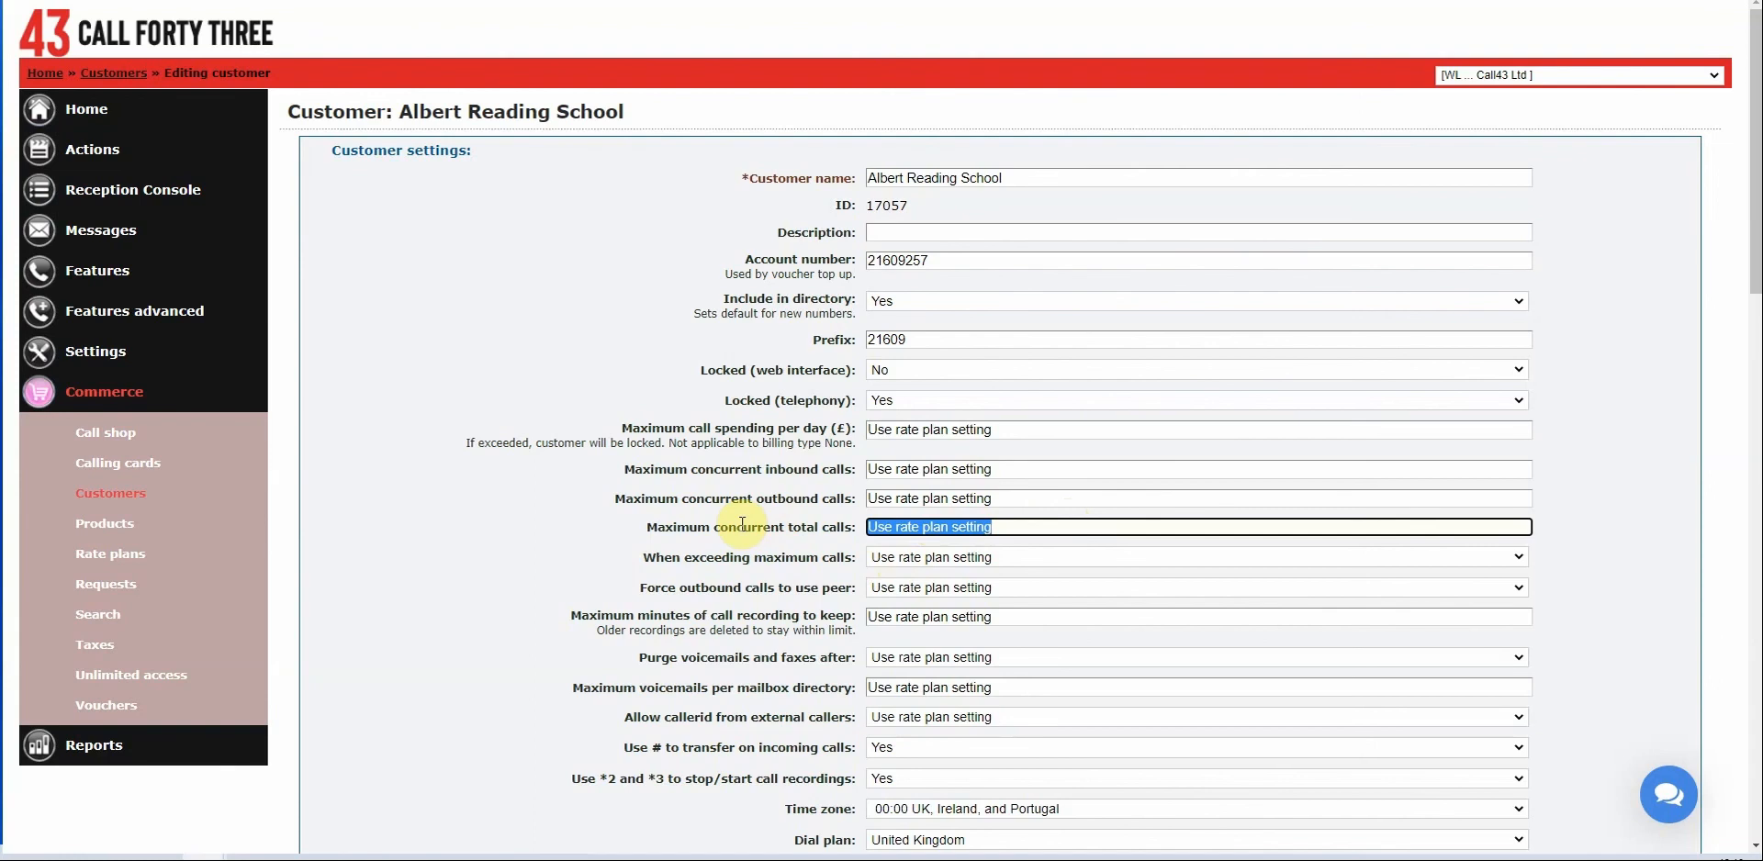
{"action": "type", "text": "8"}
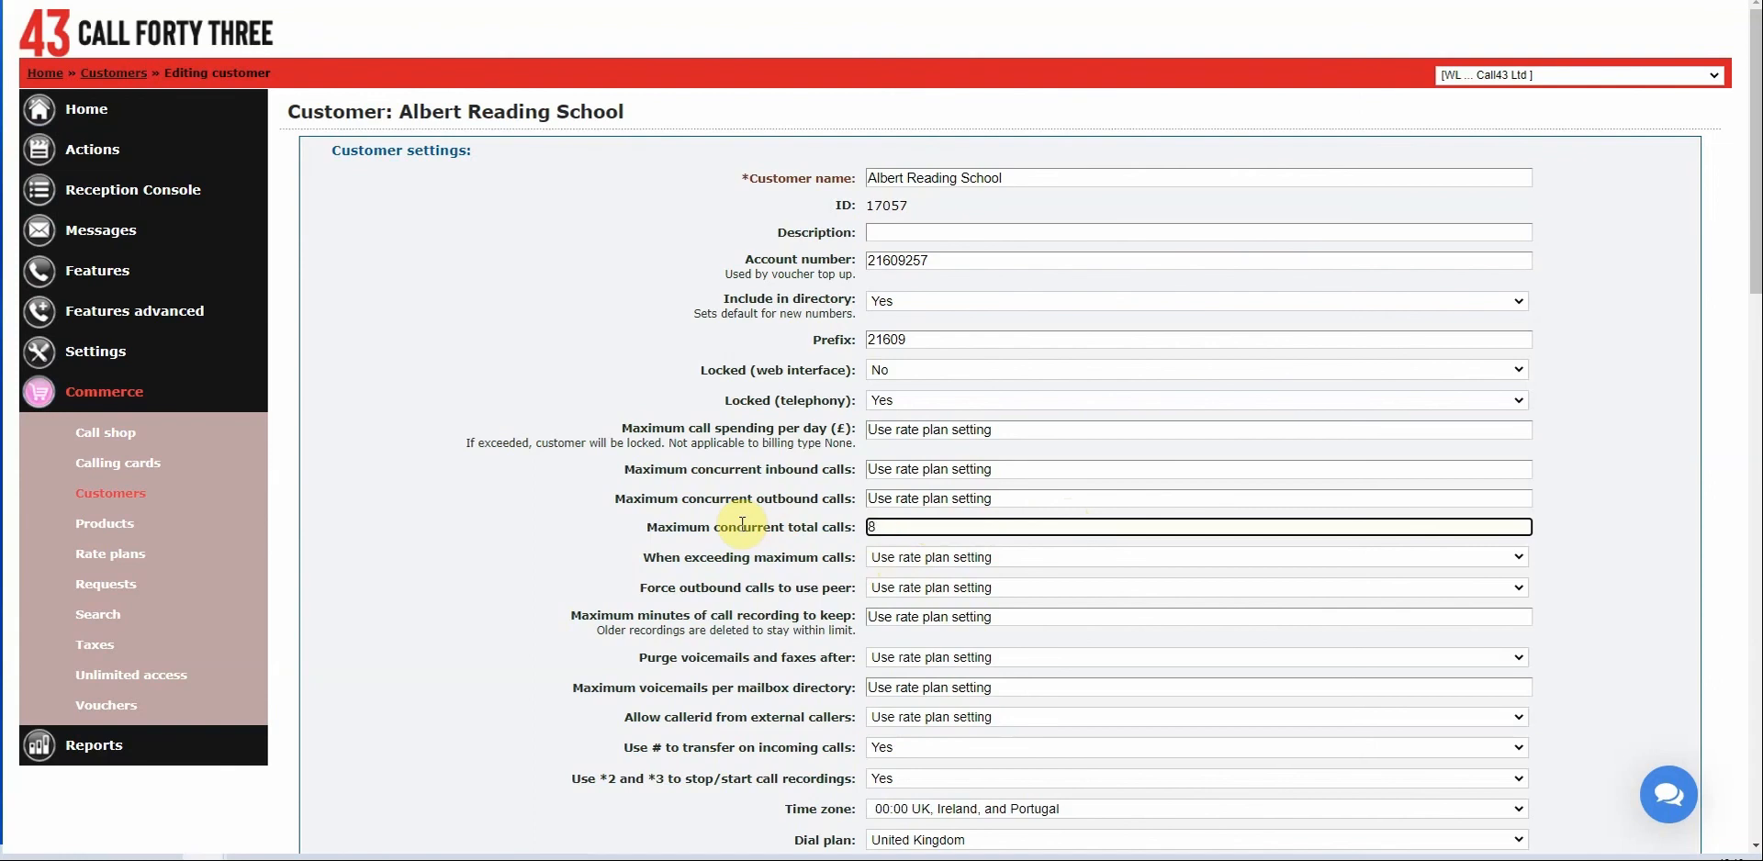
{"action": "left_click", "coordinate": [1022, 501]}
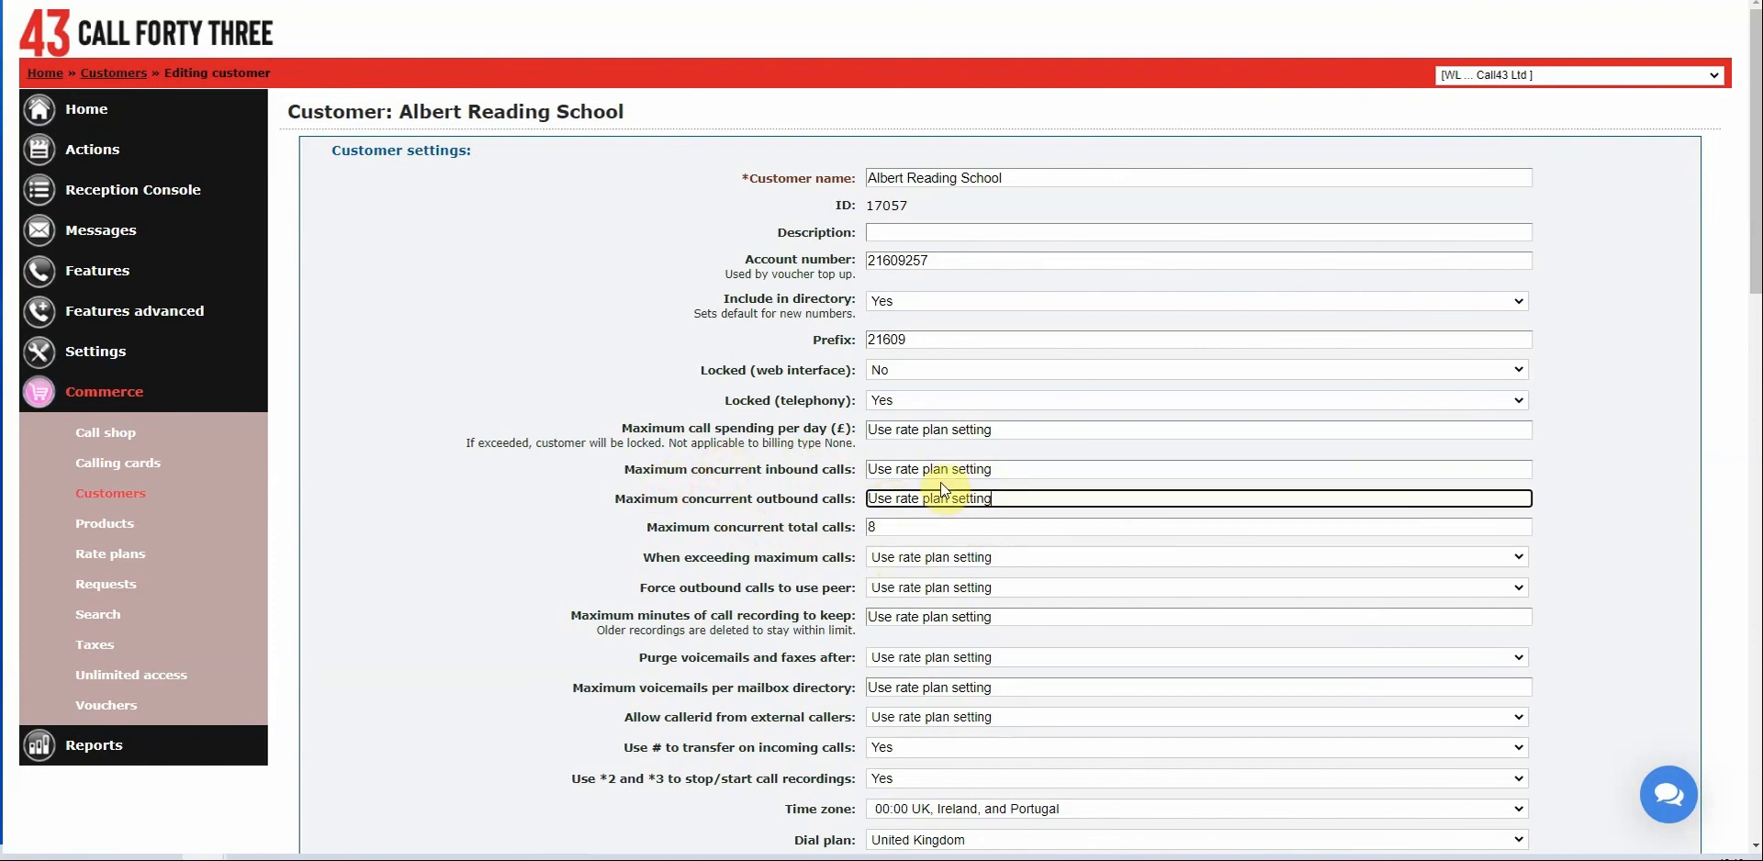
{"action": "left_click", "coordinate": [927, 533]}
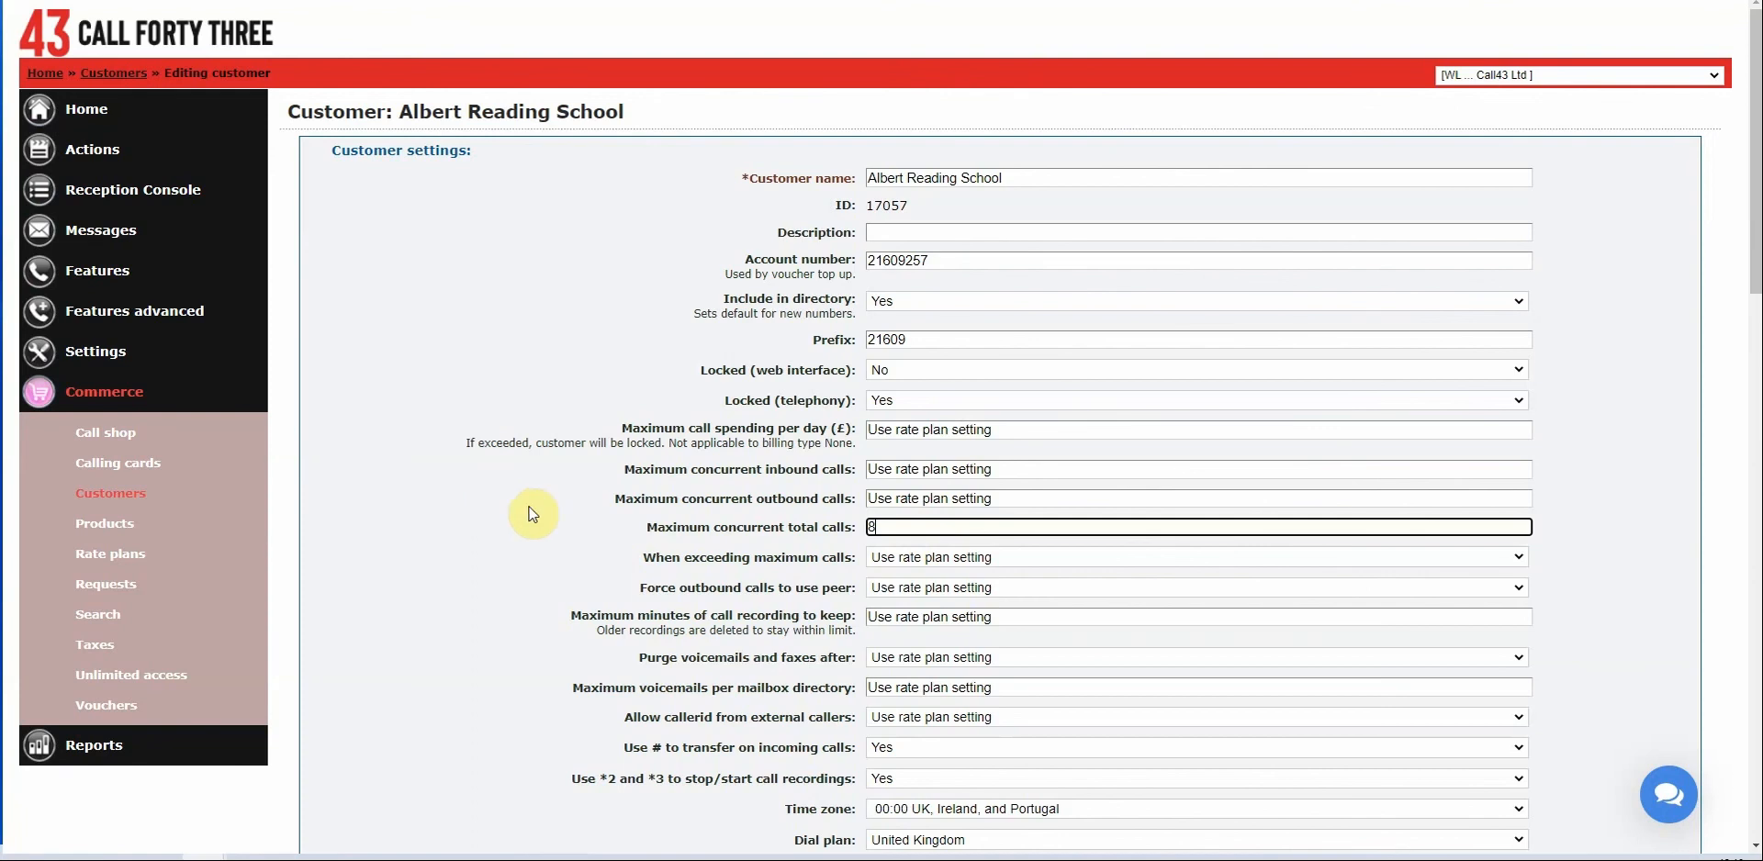
{"action": "left_click", "coordinate": [409, 554]}
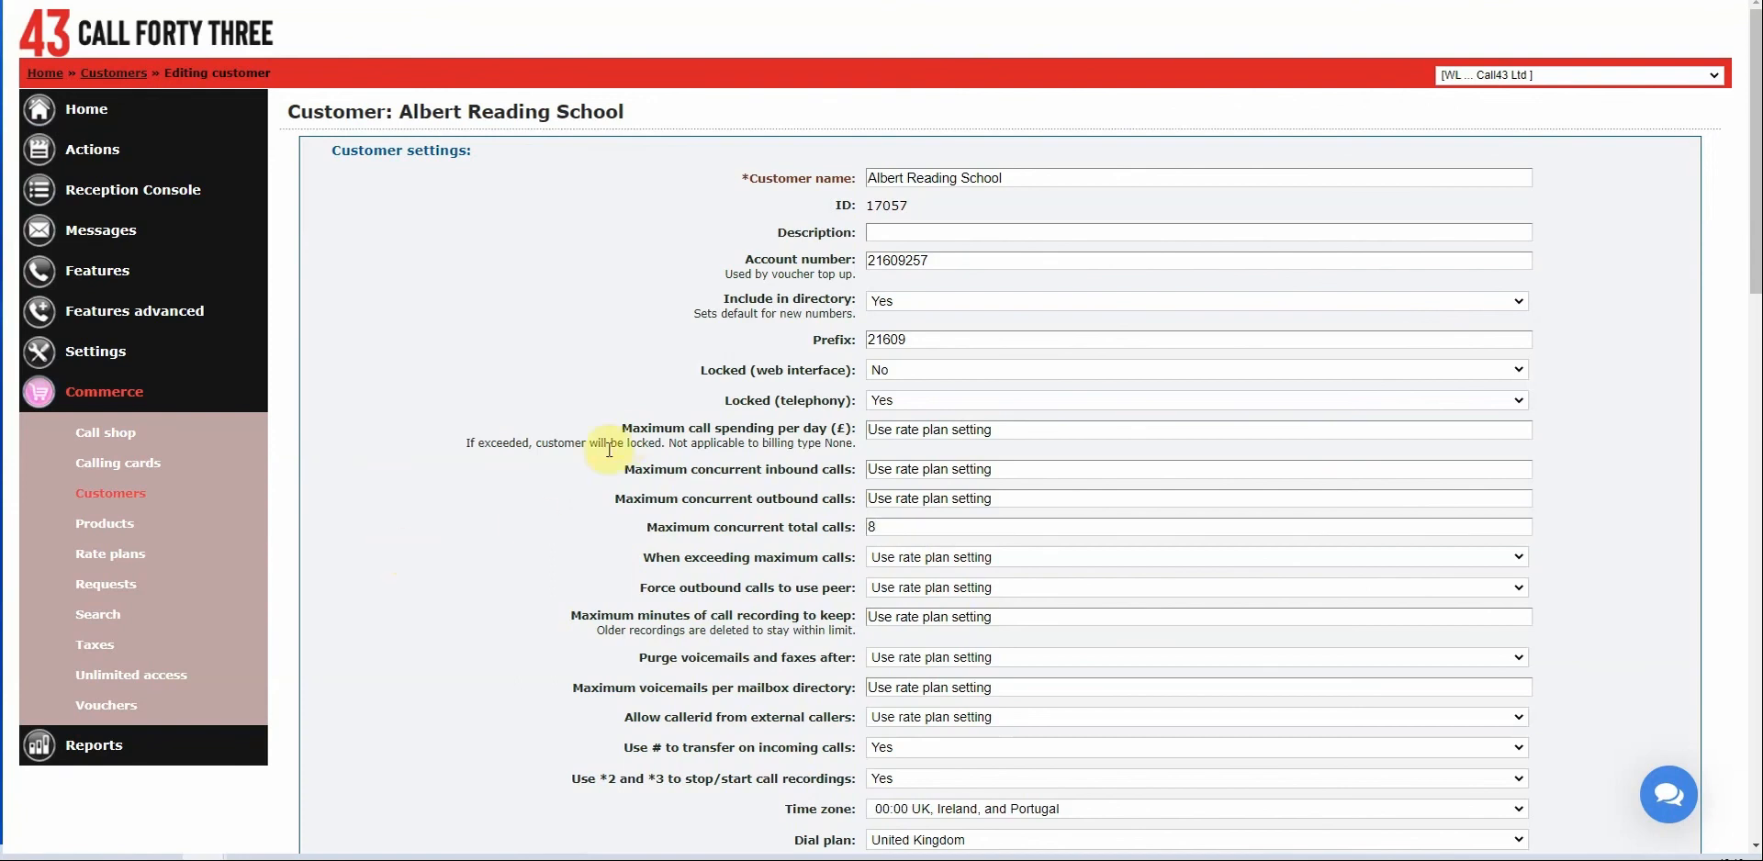
Set Maximum call spending per day to £25.
{"action": "left_click_drag", "start_coordinate": [628, 425], "coordinate": [795, 464]}
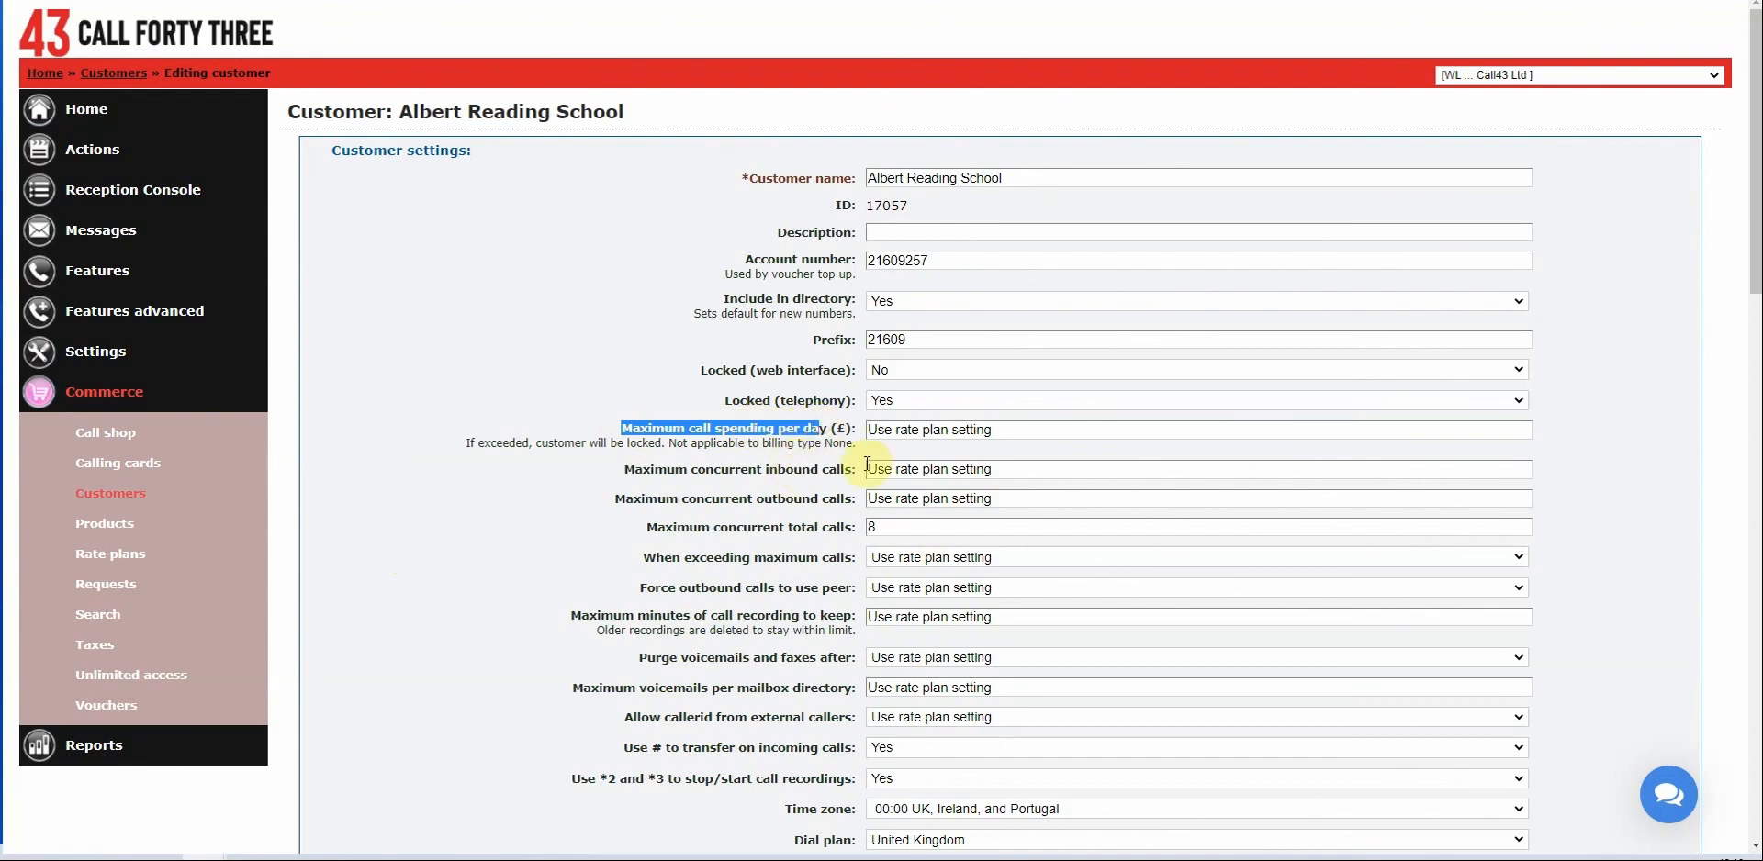
{"action": "left_click", "coordinate": [1033, 431]}
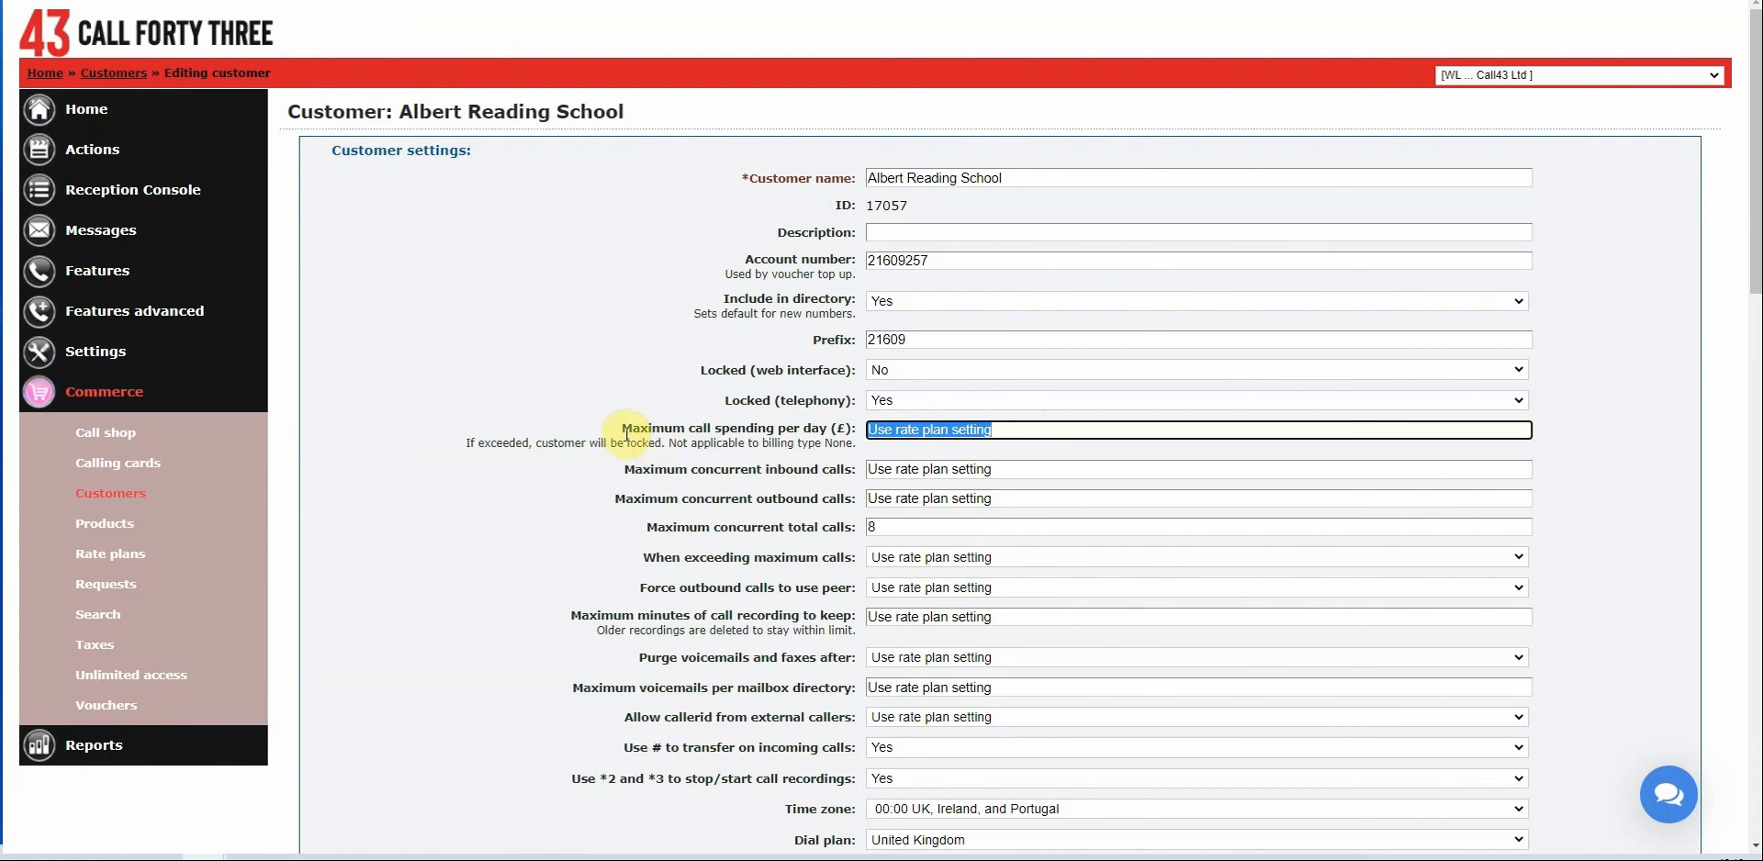
{"action": "type", "text": "25"}
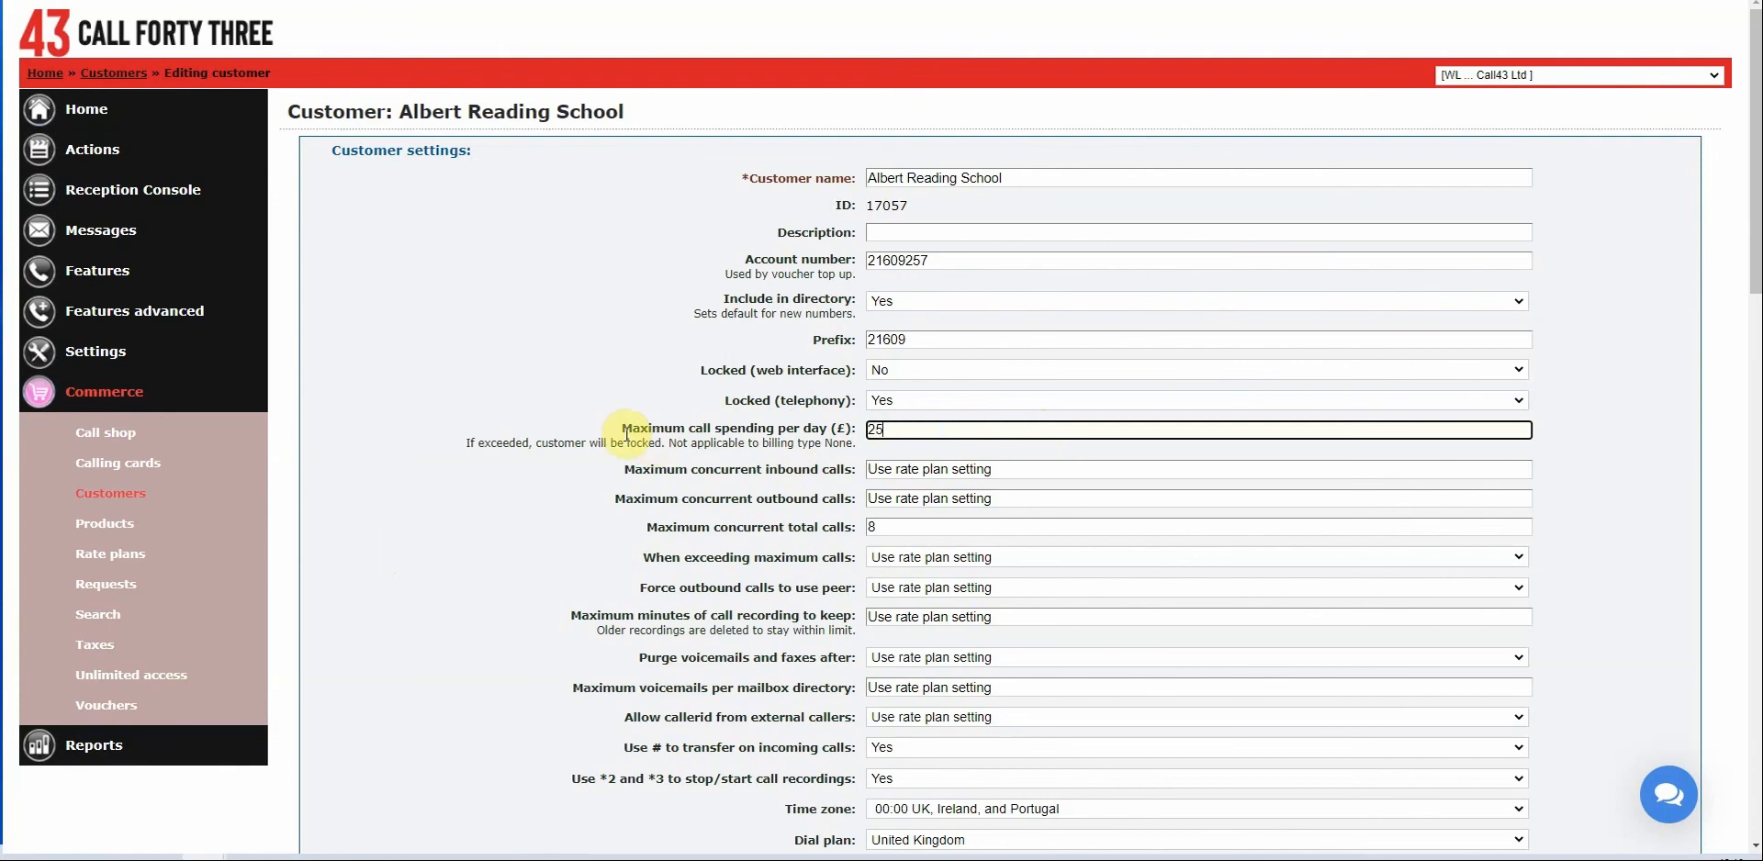
{"action": "left_click", "coordinate": [629, 363]}
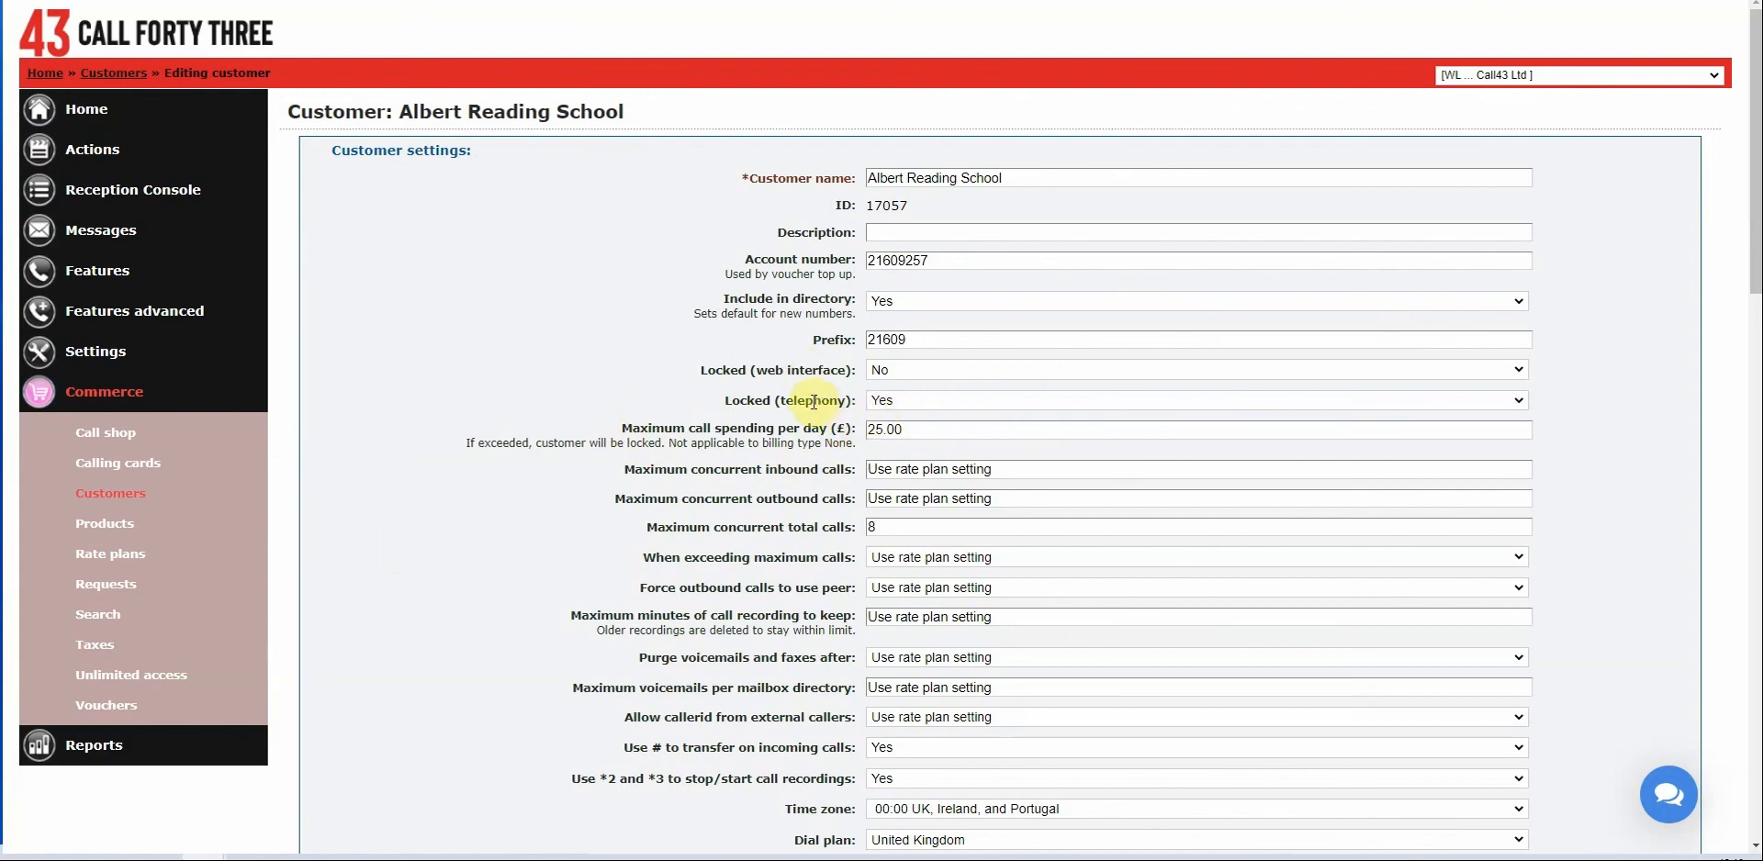
Review the web interface and telephony lock settings, leaving telephony locked at Yes.
{"action": "double_click", "coordinate": [722, 370]}
{"action": "left_click_drag", "start_coordinate": [804, 370], "coordinate": [860, 377]}
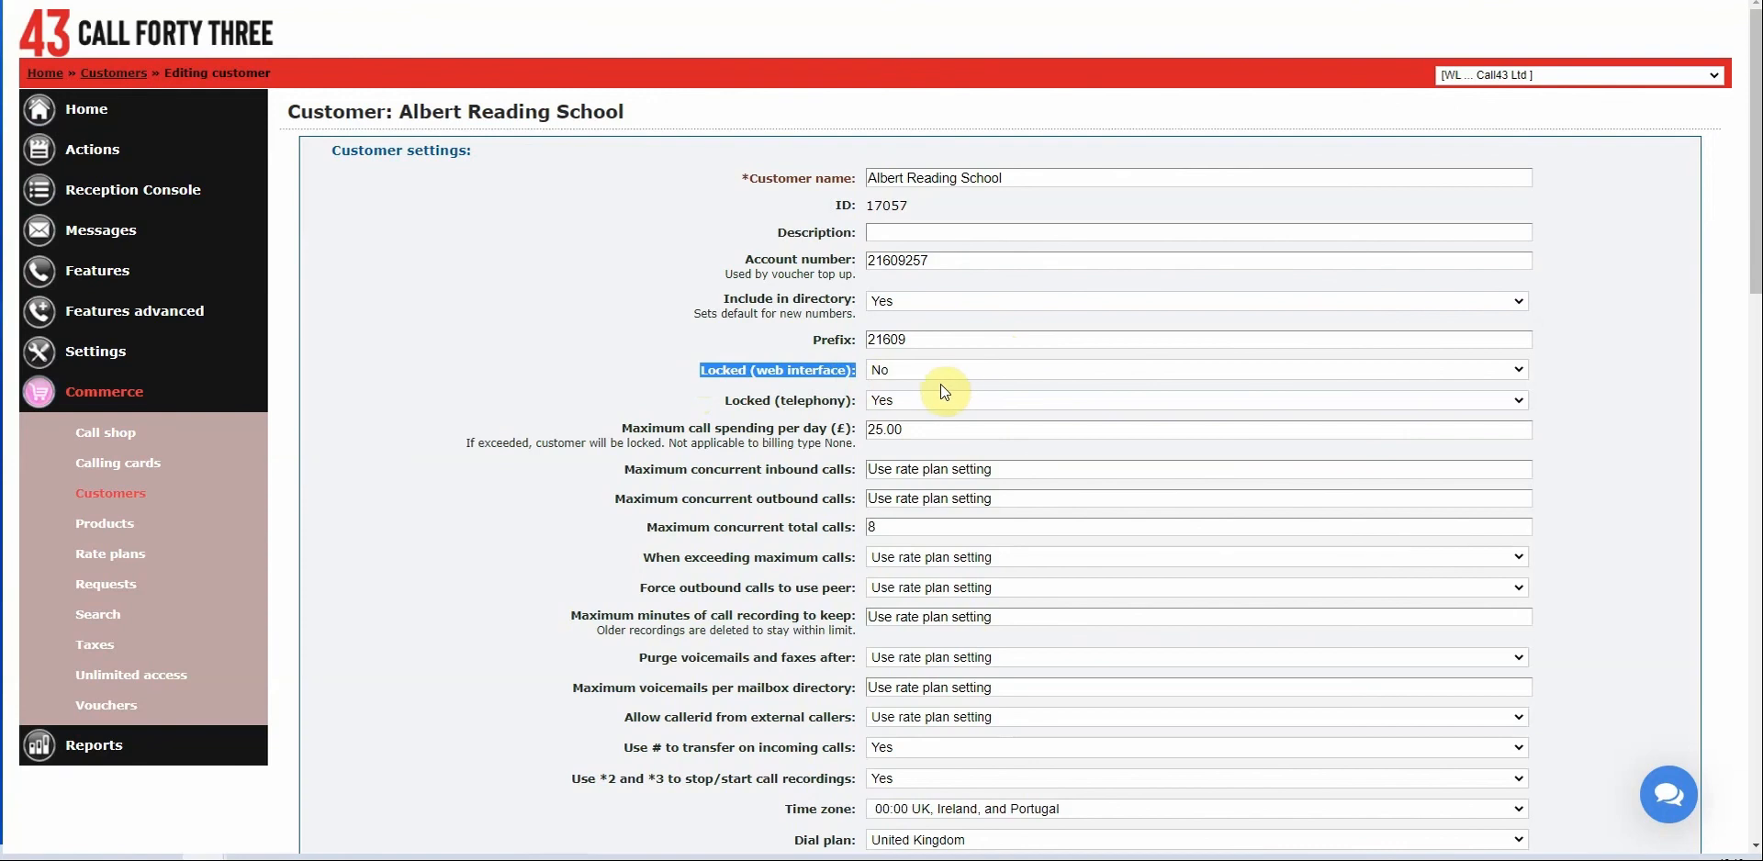
{"action": "left_click", "coordinate": [785, 375]}
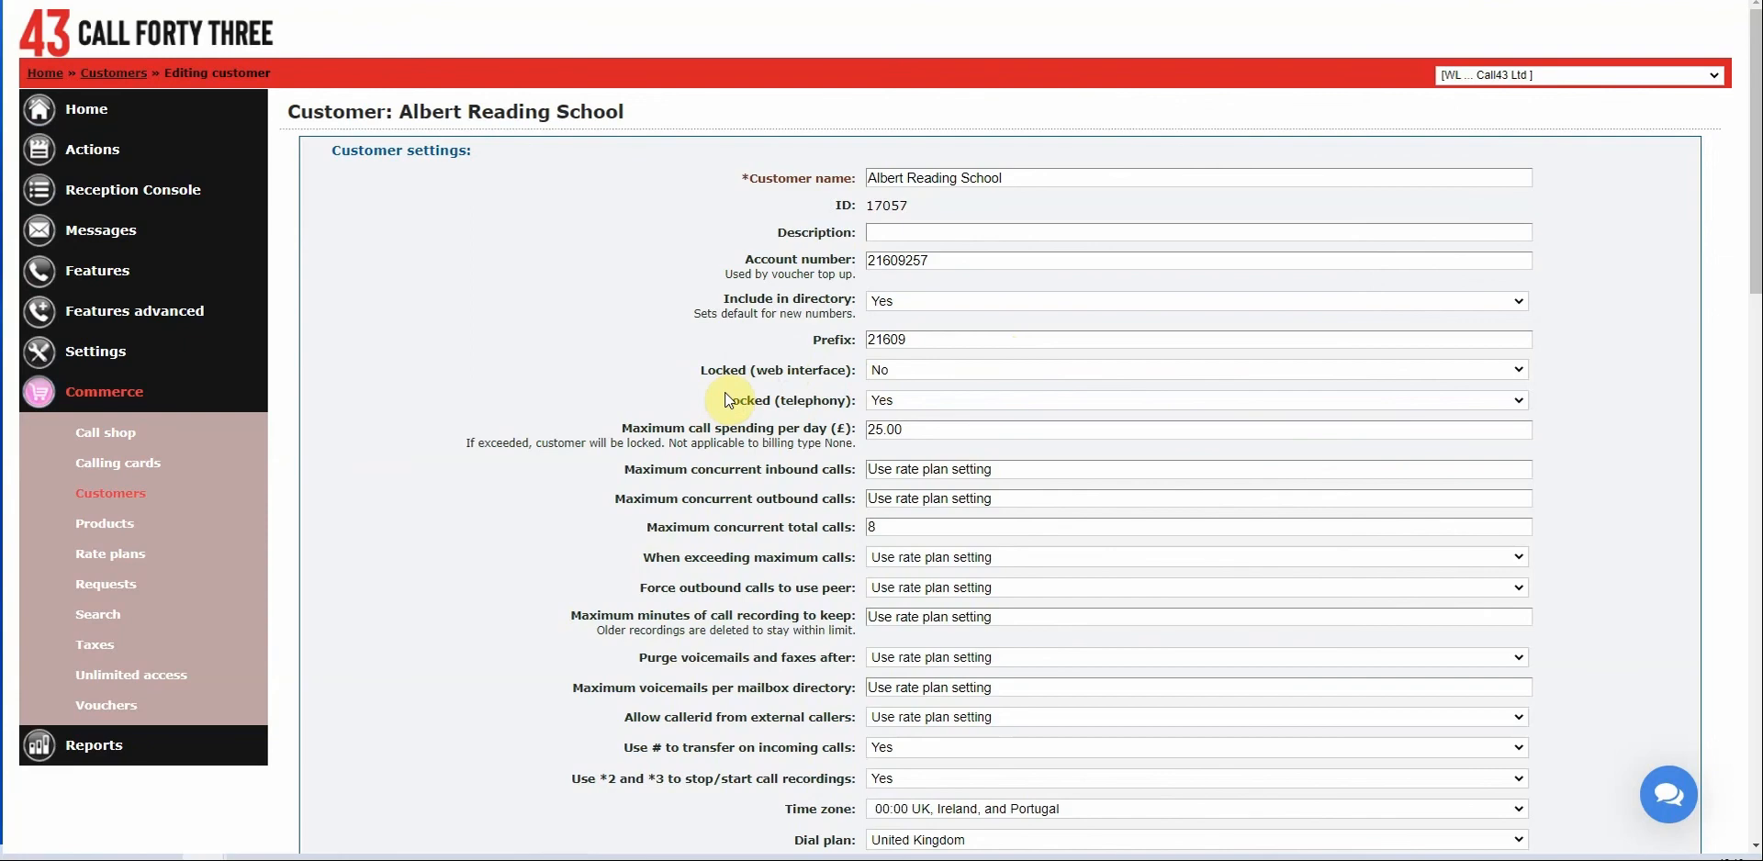
{"action": "left_click", "coordinate": [905, 400]}
{"action": "left_click", "coordinate": [905, 401]}
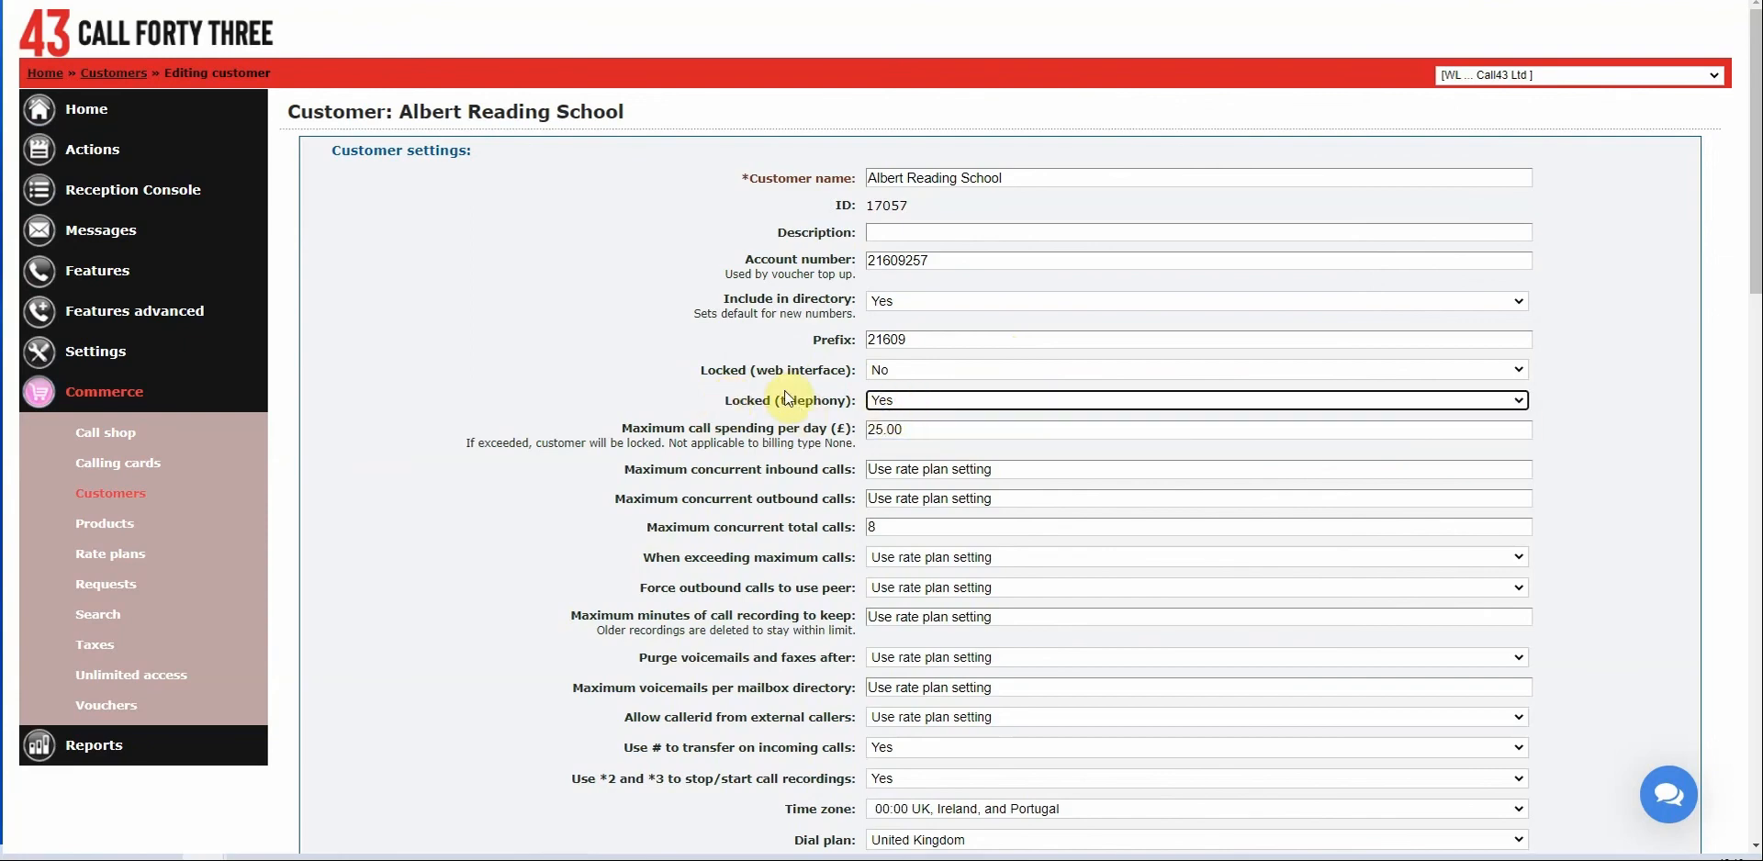
Review the 25.00 daily cap, the 500.00 credit limit and the £-7.81 account balance.
{"action": "scroll", "coordinate": [735, 376], "scroll_direction": "down", "scroll_amount": 5}
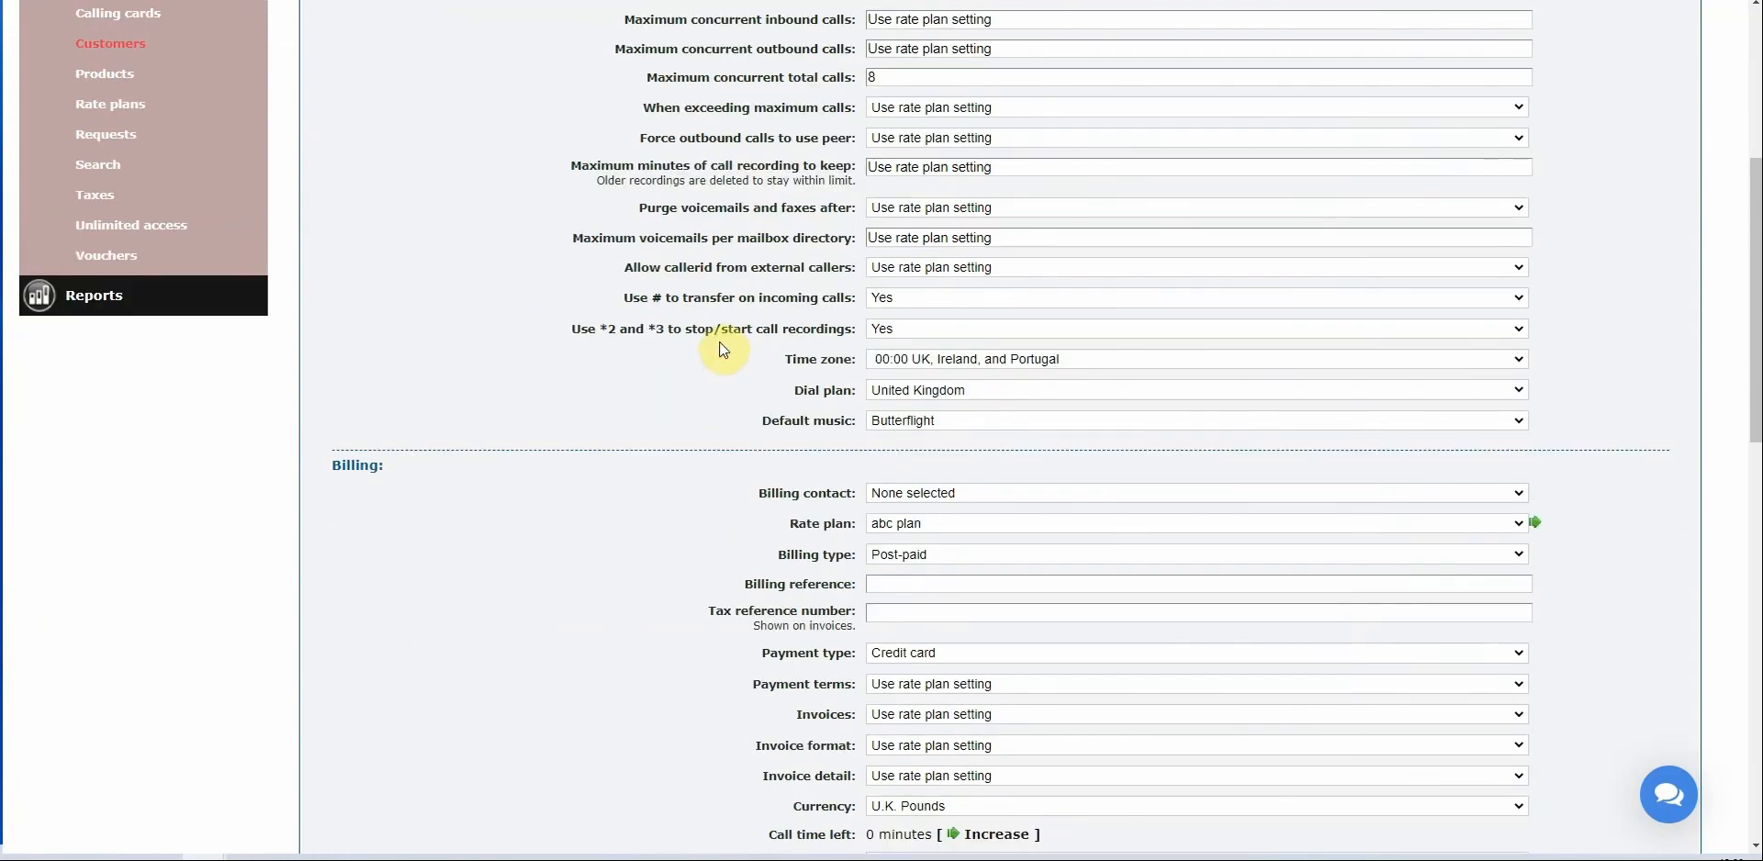
{"action": "scroll", "coordinate": [723, 350], "scroll_direction": "down", "scroll_amount": 6}
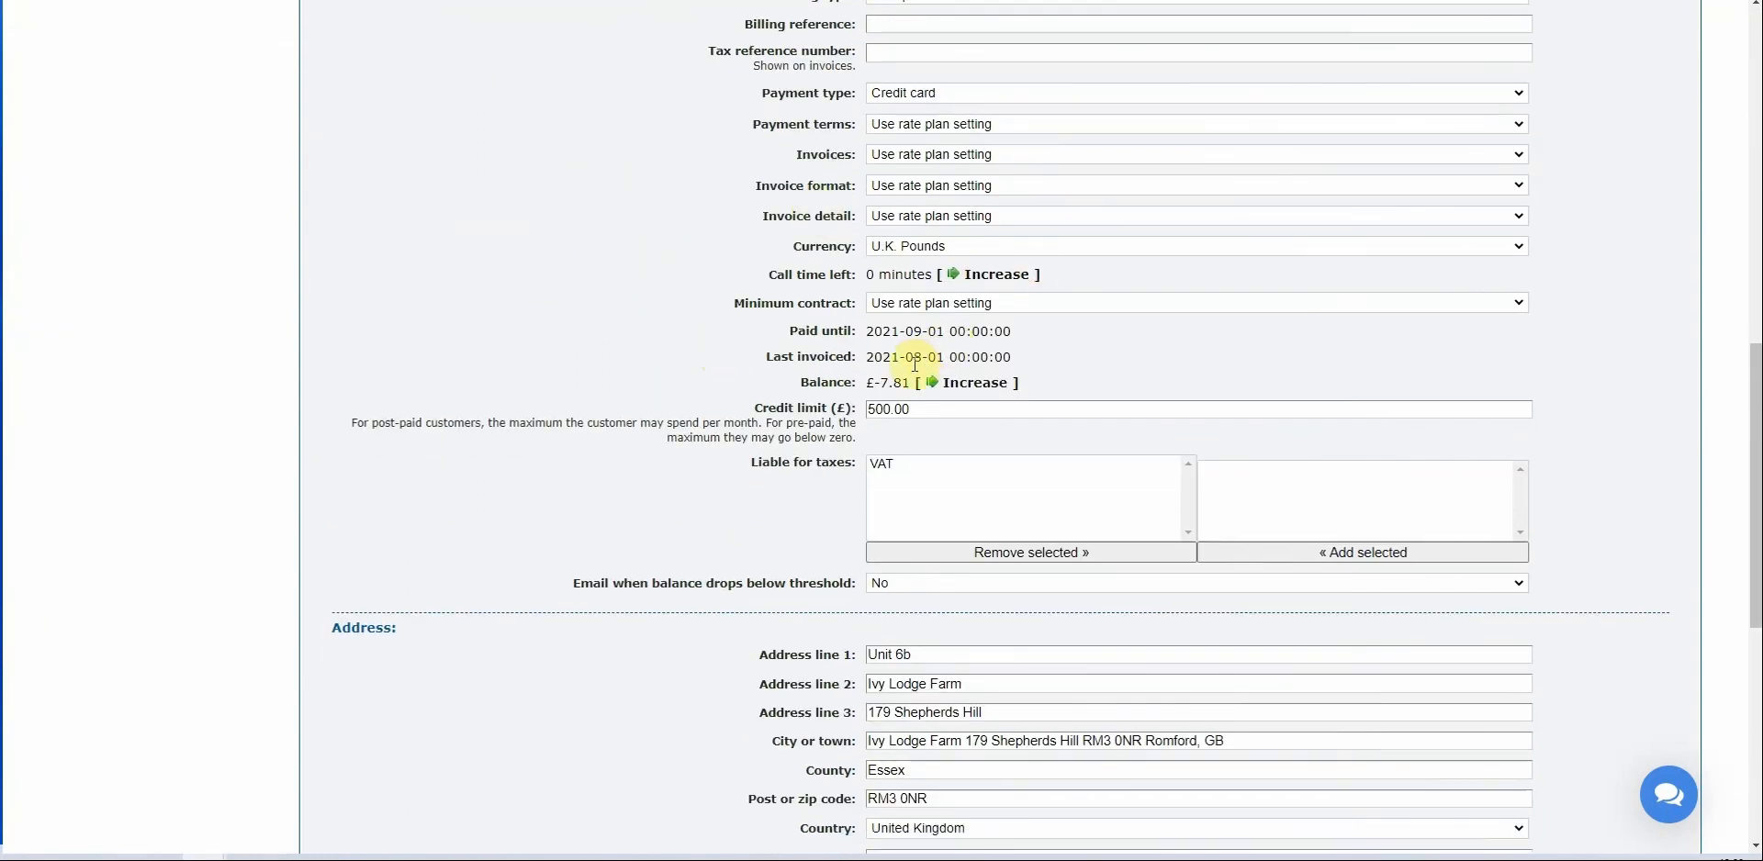
{"action": "left_click", "coordinate": [757, 407]}
{"action": "left_click_drag", "start_coordinate": [757, 407], "coordinate": [850, 437]}
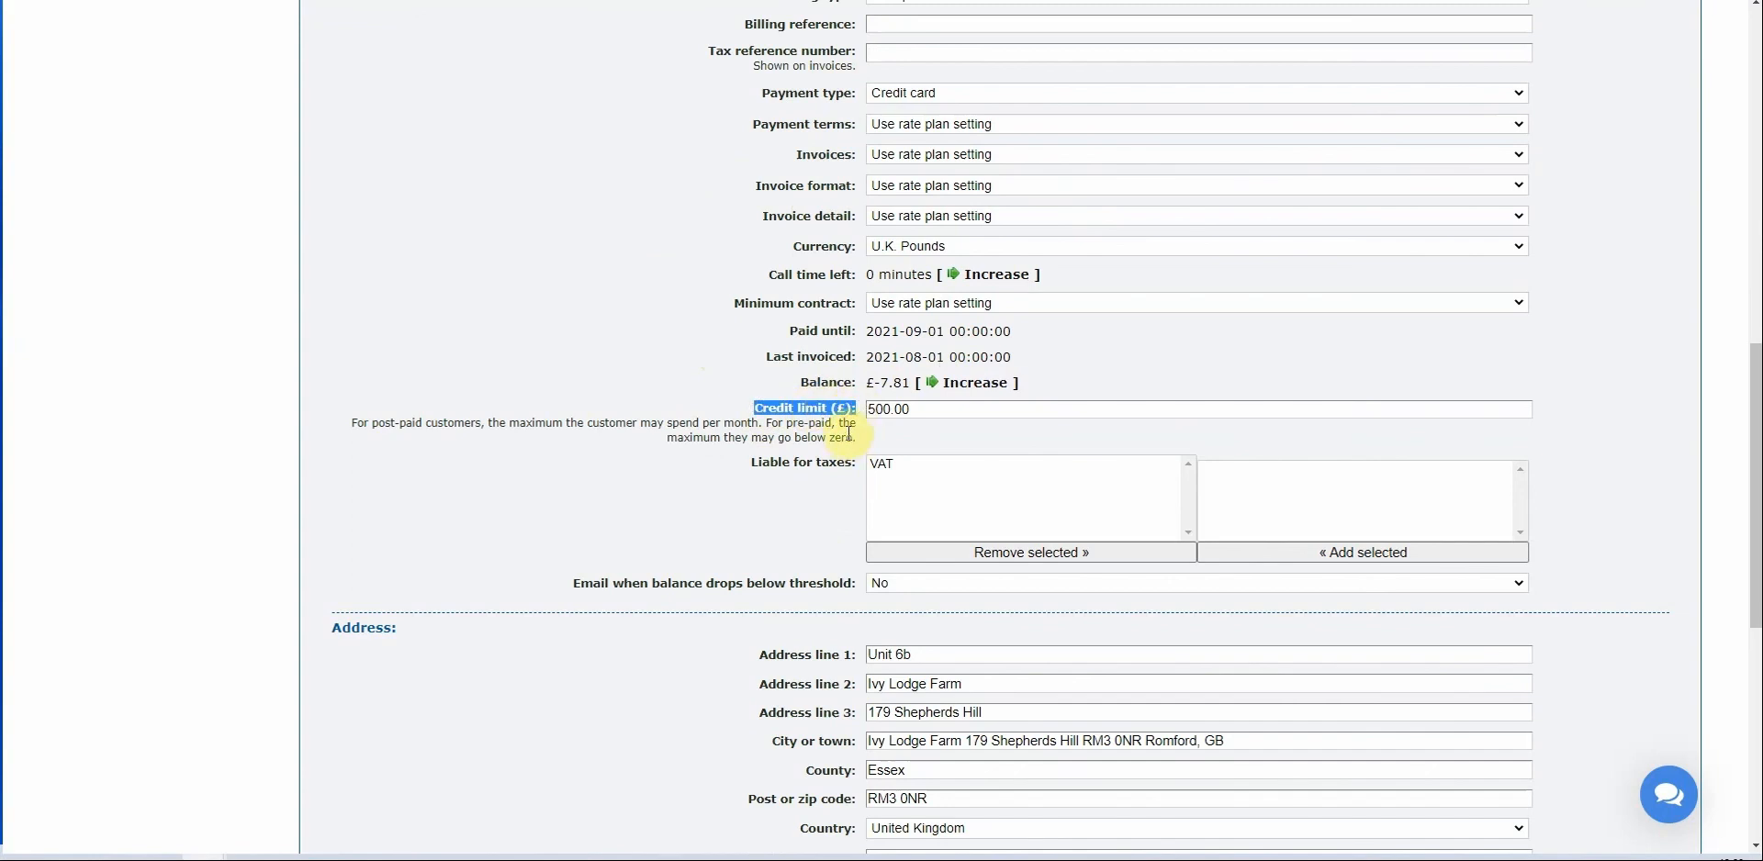
{"action": "scroll", "coordinate": [847, 438], "scroll_direction": "up", "scroll_amount": 12}
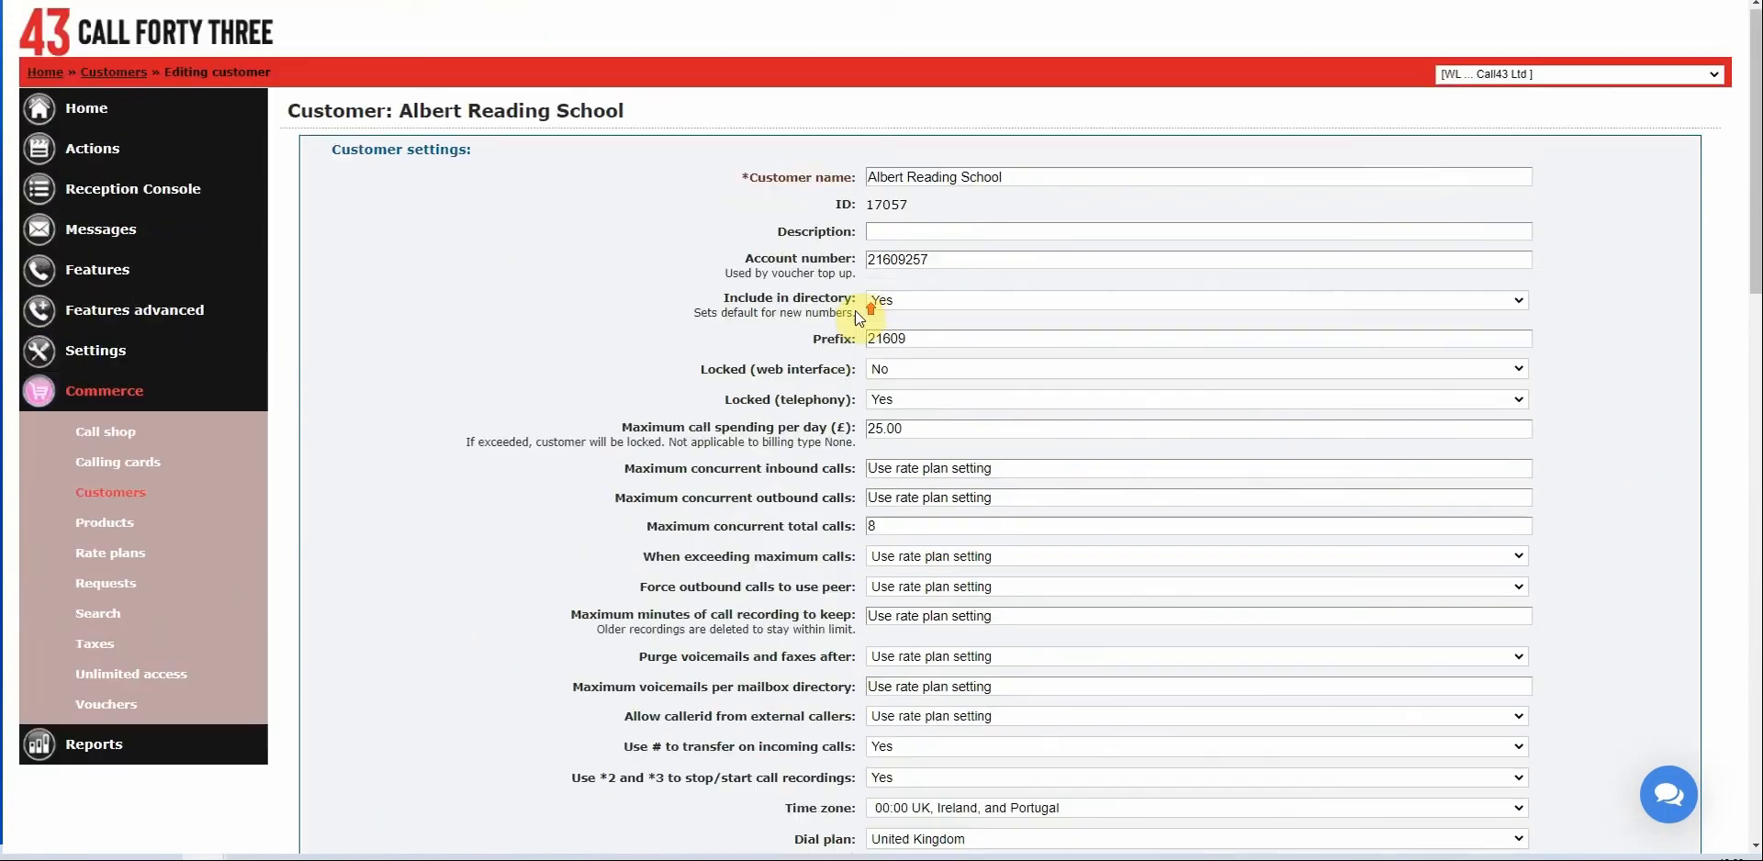
{"action": "scroll", "coordinate": [881, 331], "scroll_direction": "down", "scroll_amount": 1}
{"action": "double_click", "coordinate": [905, 340]}
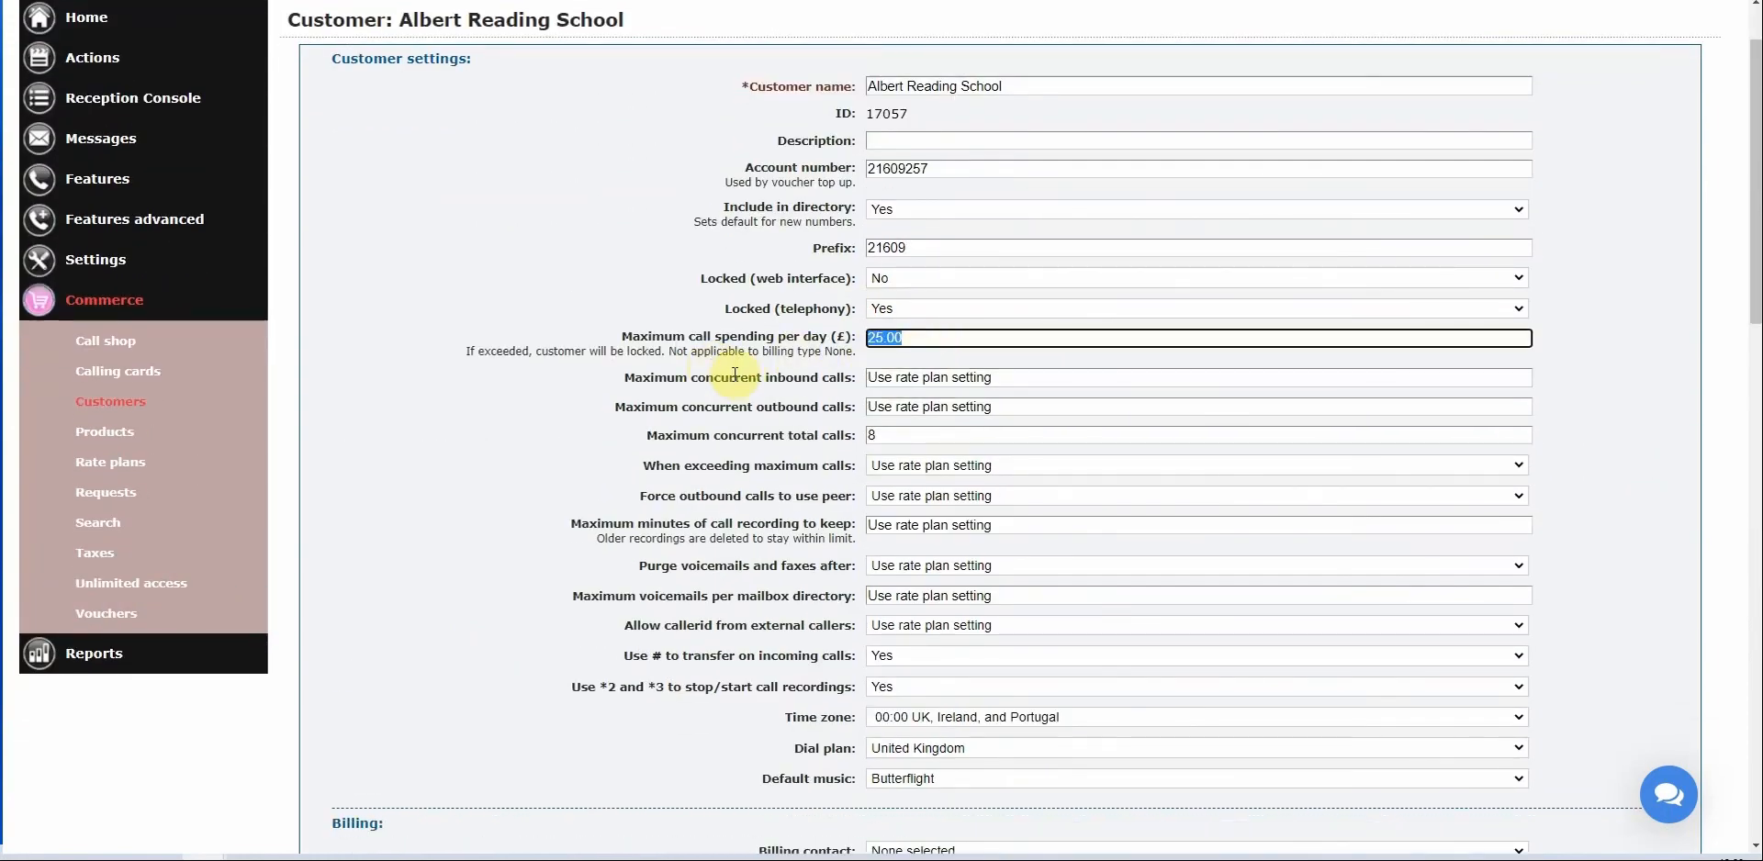
{"action": "scroll", "coordinate": [725, 367], "scroll_direction": "down", "scroll_amount": 3}
{"action": "scroll", "coordinate": [744, 377], "scroll_direction": "down", "scroll_amount": 6}
{"action": "scroll", "coordinate": [749, 387], "scroll_direction": "down", "scroll_amount": 1}
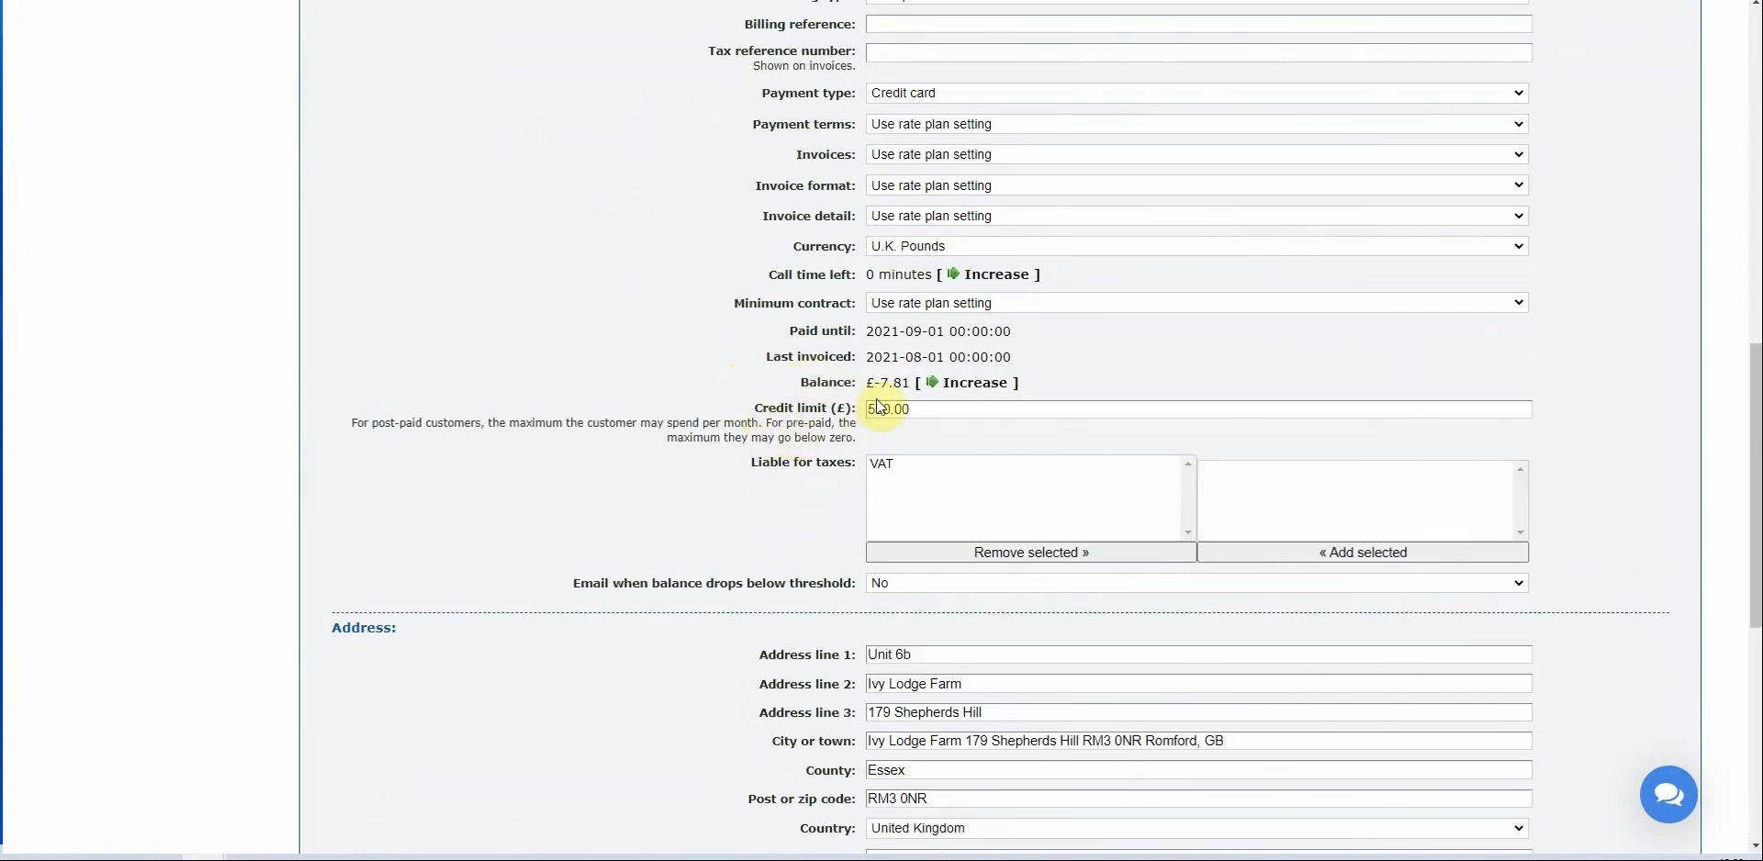
{"action": "left_click_drag", "start_coordinate": [931, 408], "coordinate": [845, 416]}
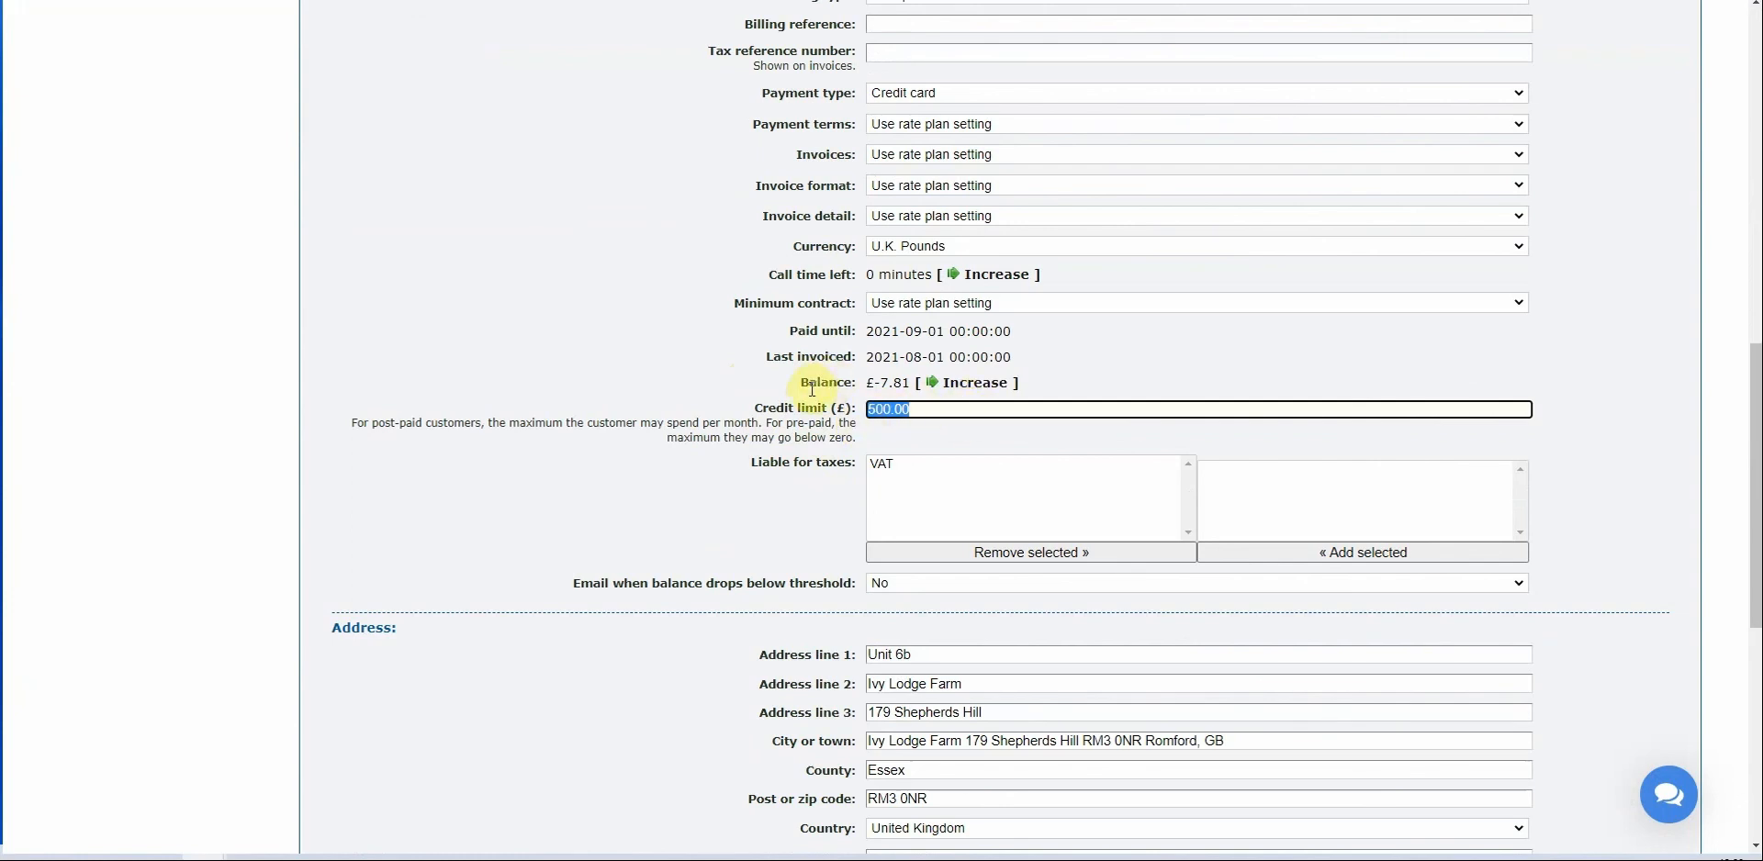
{"action": "left_click_drag", "start_coordinate": [805, 378], "coordinate": [908, 386]}
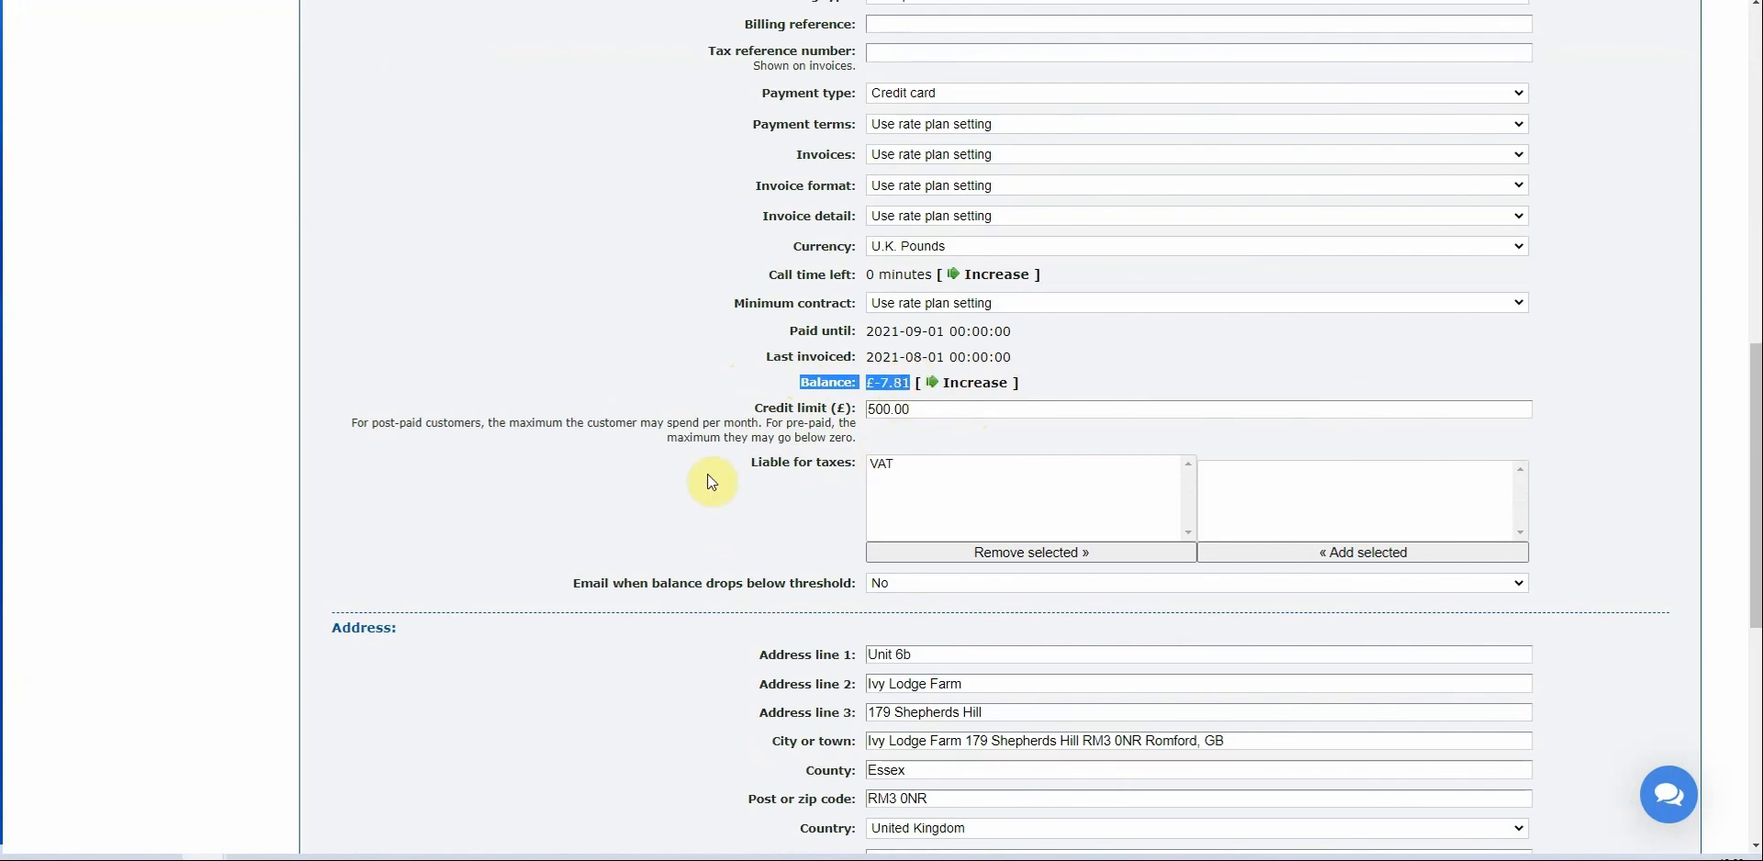
{"action": "scroll", "coordinate": [707, 474], "scroll_direction": "up", "scroll_amount": 15}
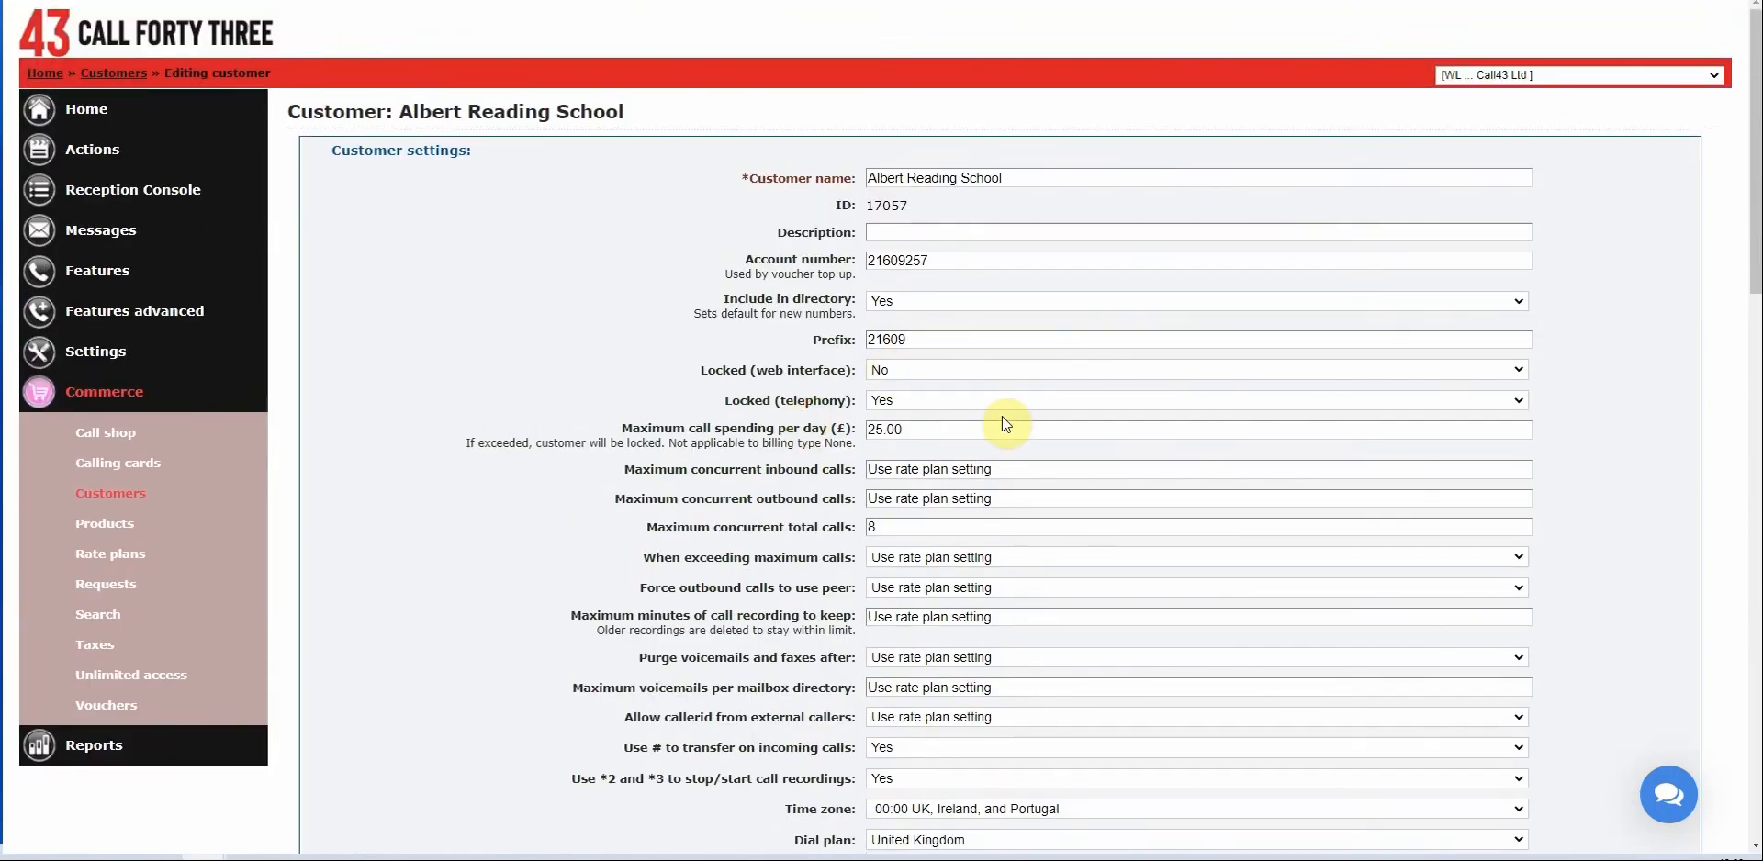
Unlock telephony for the customer and save the settings.
{"action": "left_click", "coordinate": [902, 399]}
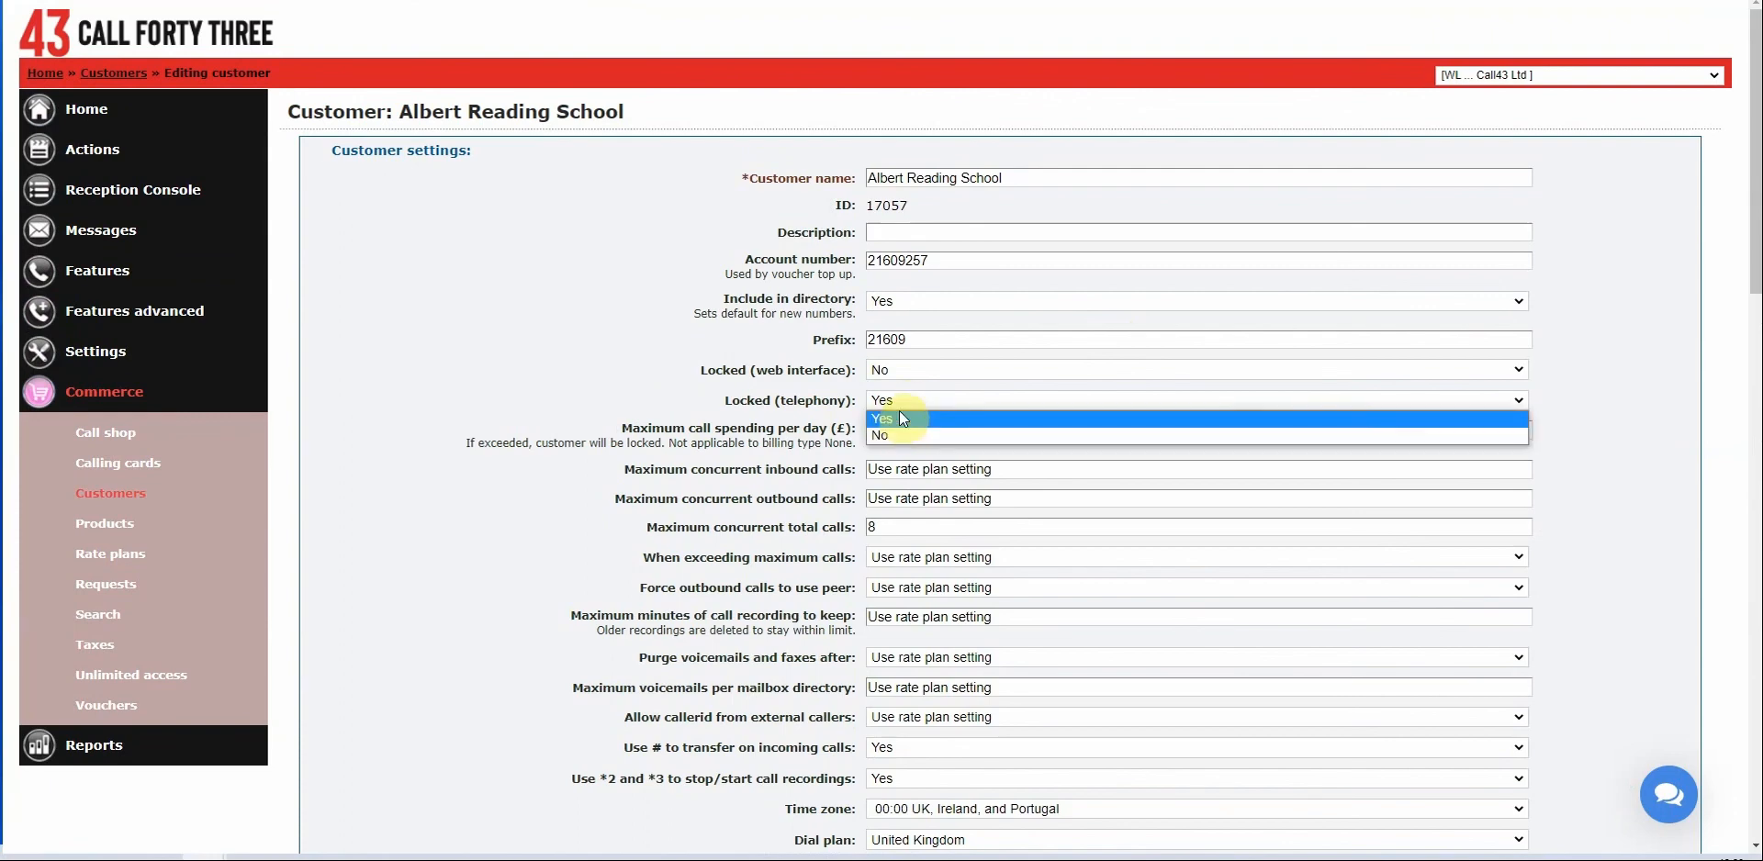
{"action": "left_click", "coordinate": [889, 433]}
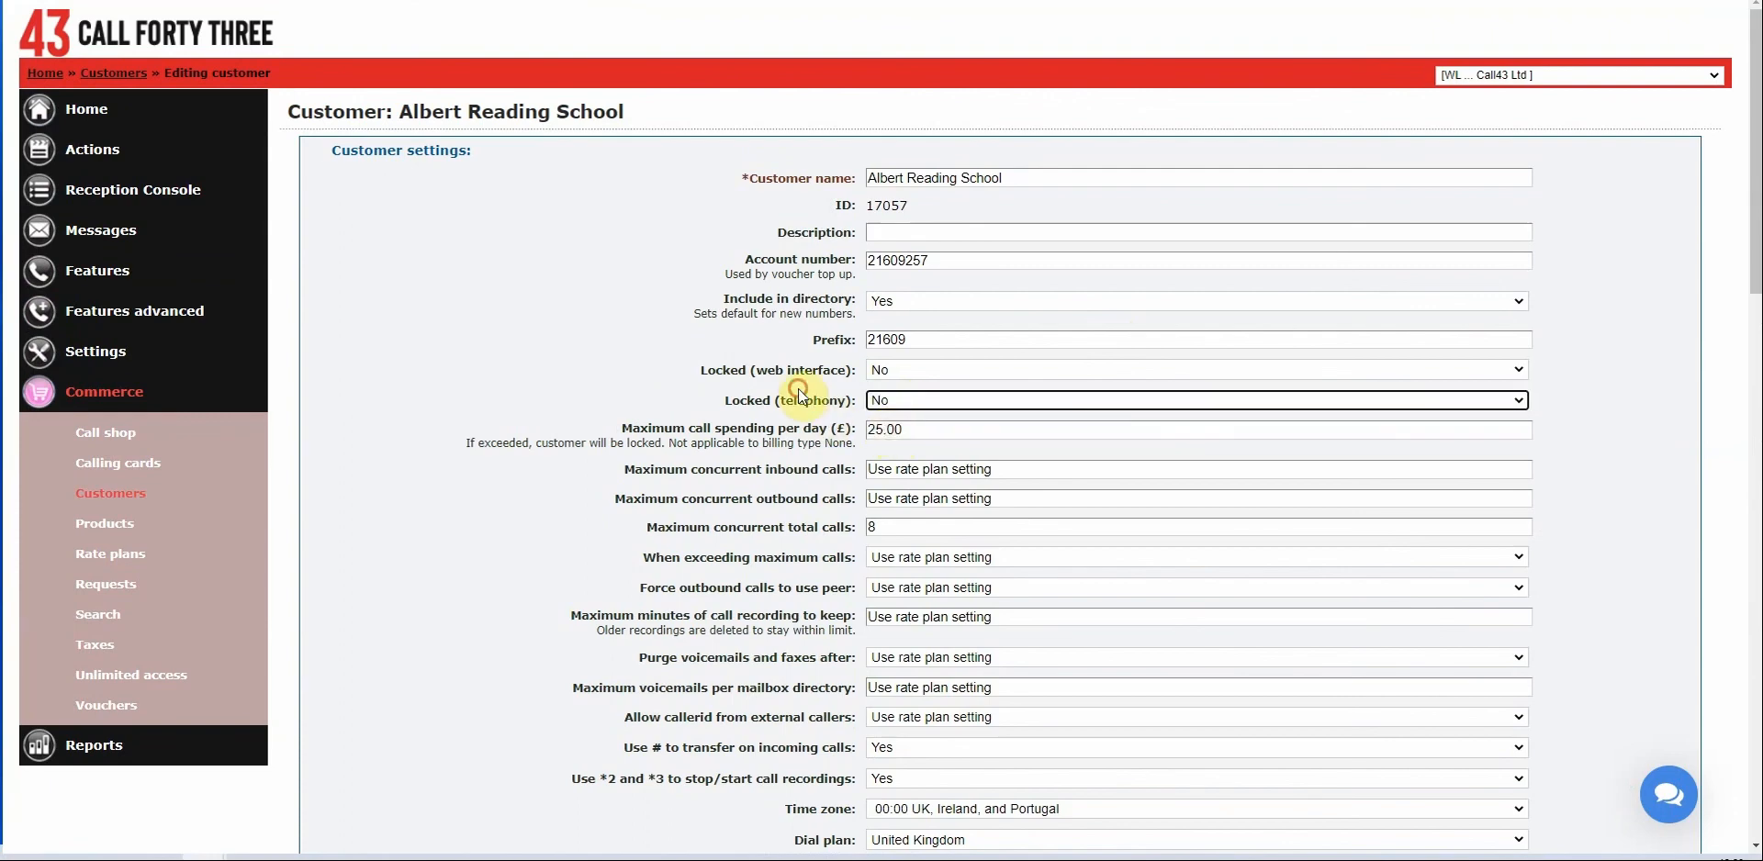
{"action": "scroll", "coordinate": [976, 582], "scroll_direction": "down", "scroll_amount": 8}
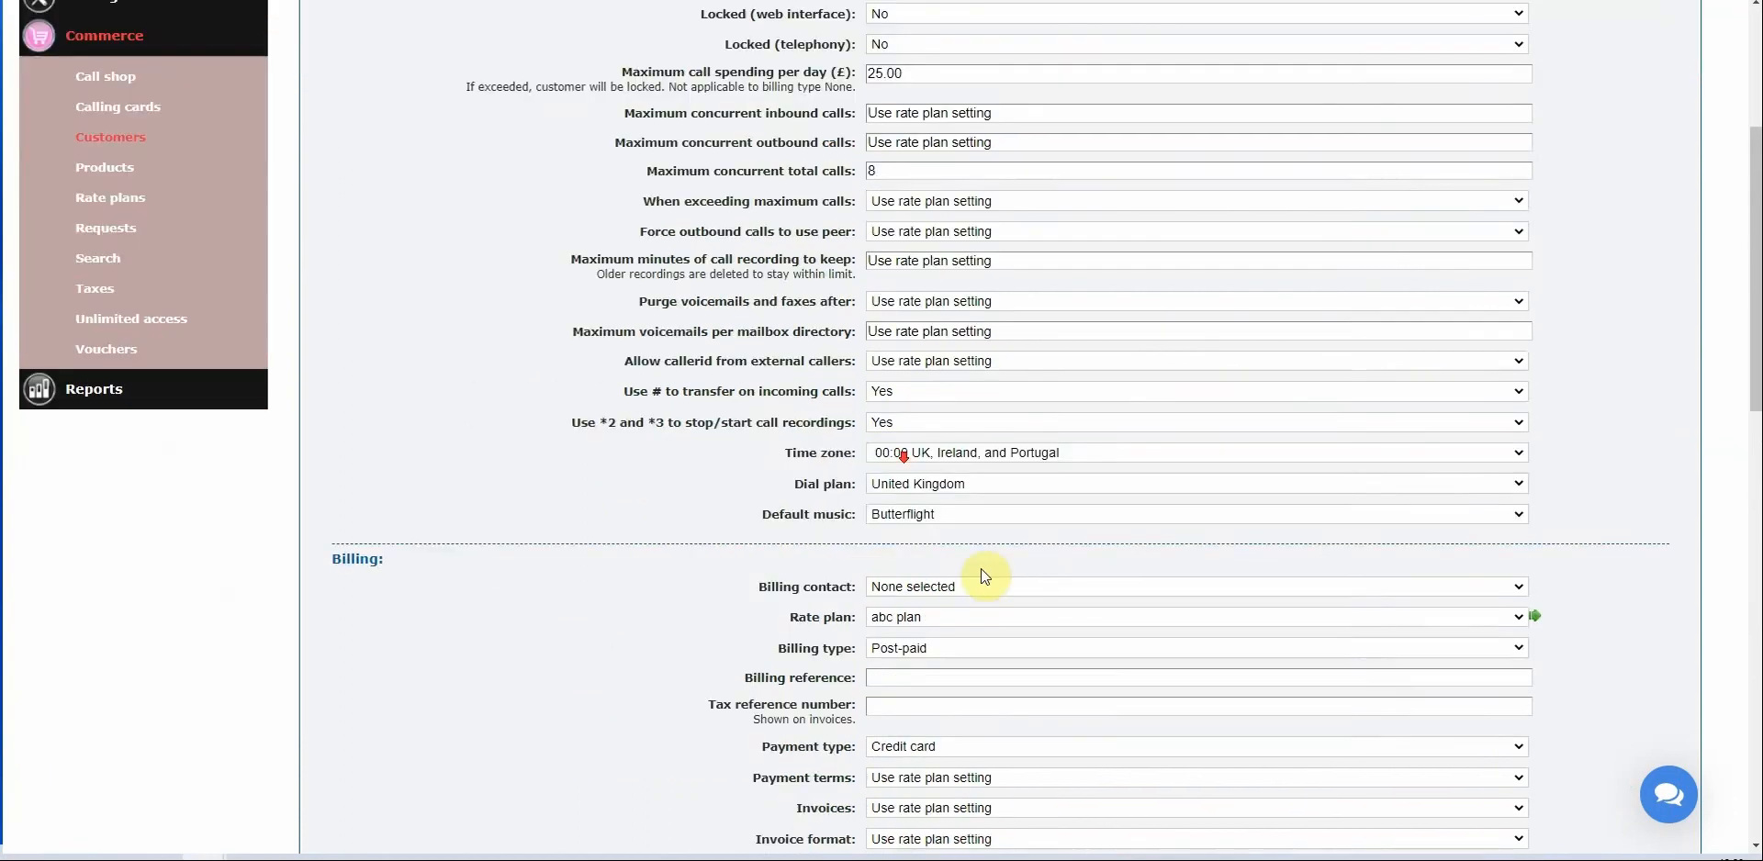
{"action": "scroll", "coordinate": [1019, 699], "scroll_direction": "down", "scroll_amount": 10}
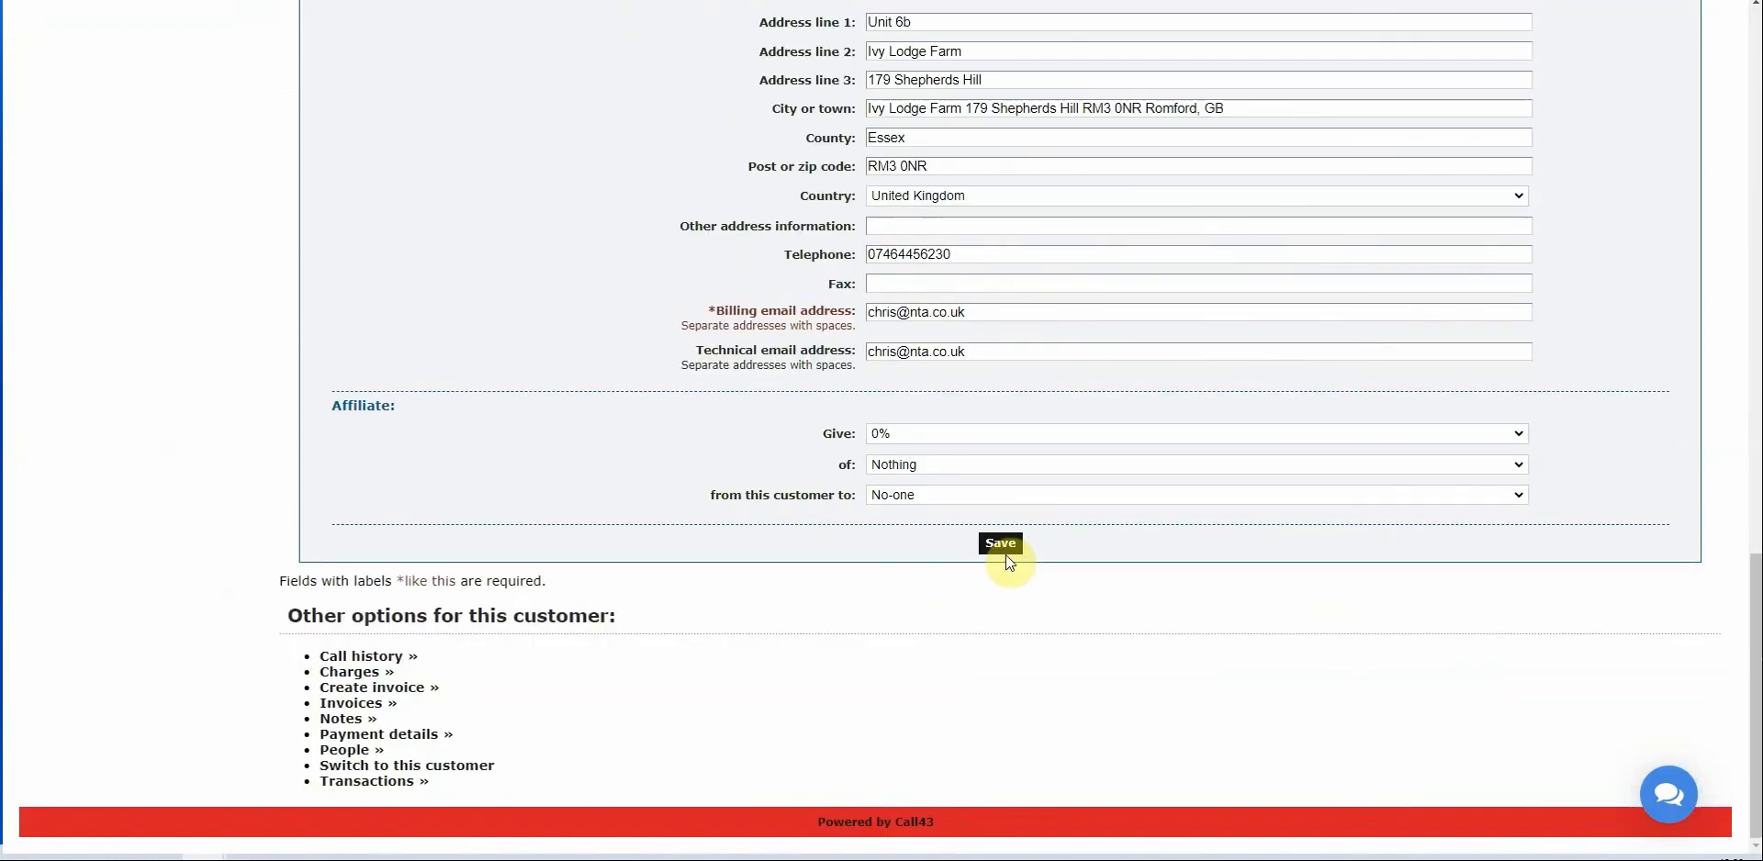
{"action": "left_click", "coordinate": [1001, 549]}
Reopen the customer and confirm the 25.00 daily cap and 8 concurrent total calls.
{"action": "left_click", "coordinate": [1010, 200]}
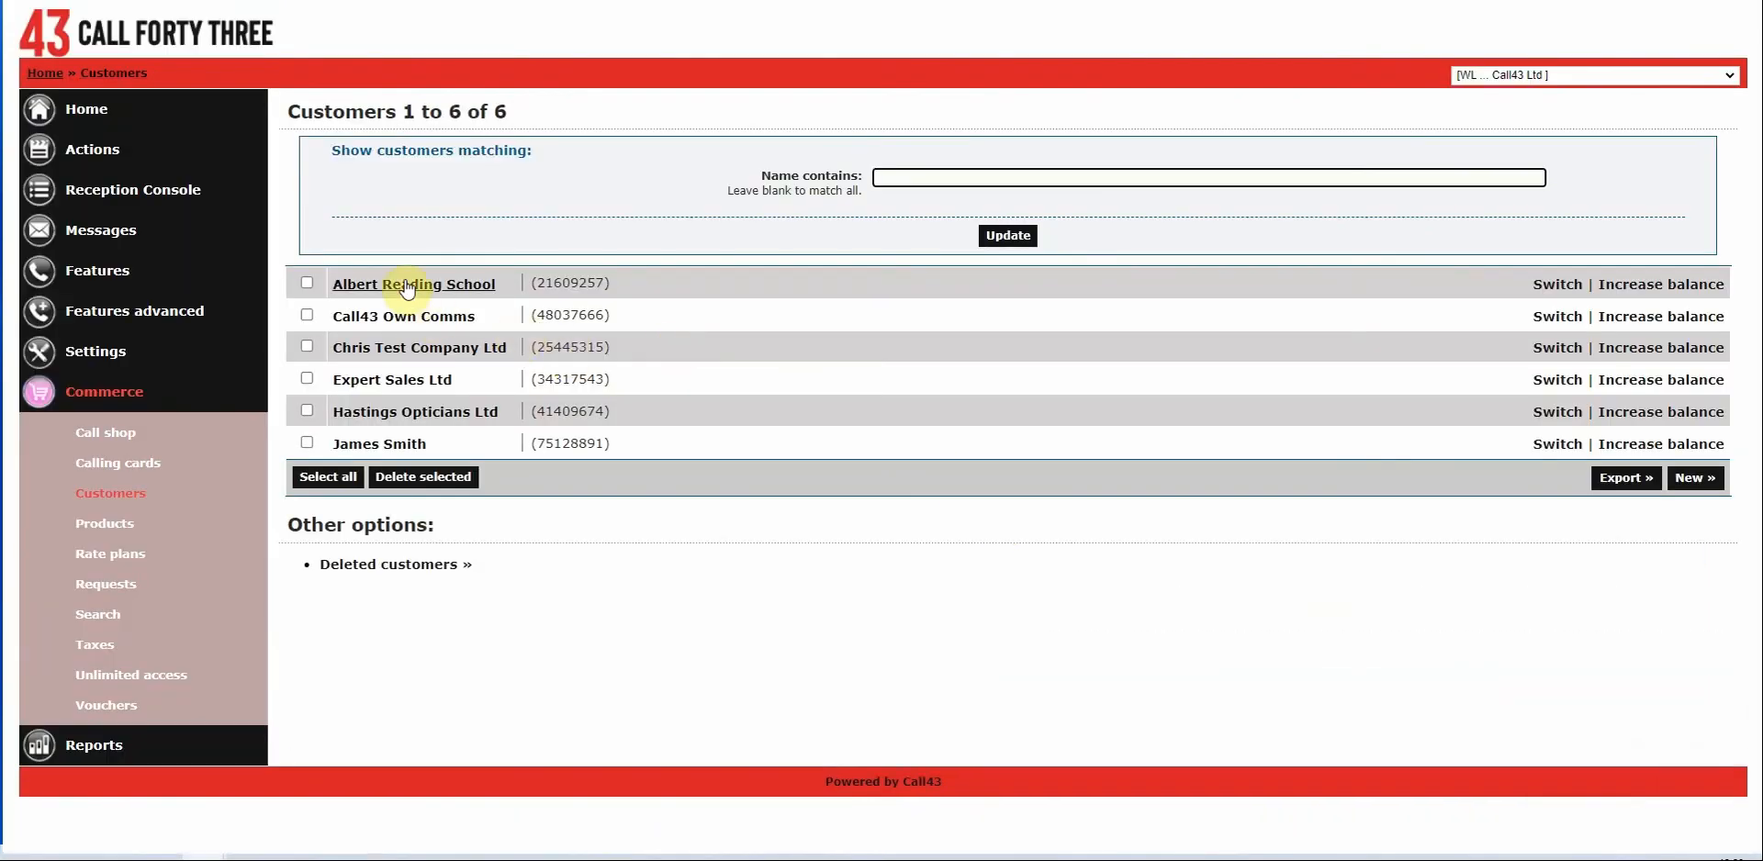
{"action": "left_click", "coordinate": [818, 289]}
{"action": "scroll", "coordinate": [880, 375], "scroll_direction": "down", "scroll_amount": 2}
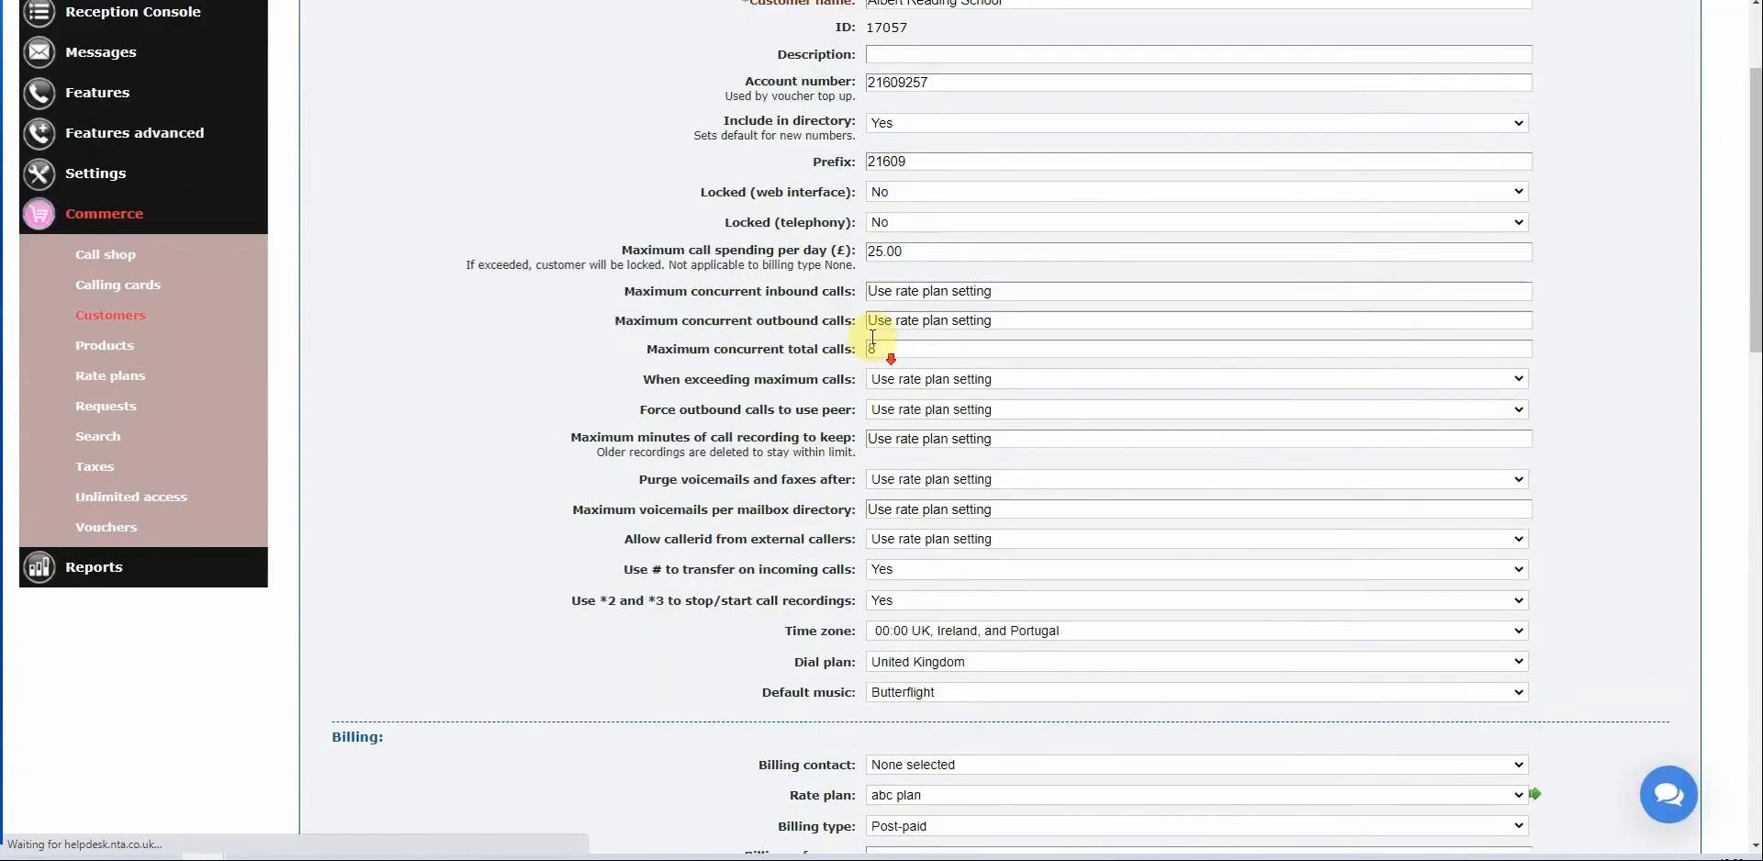
{"action": "scroll", "coordinate": [716, 358], "scroll_direction": "up", "scroll_amount": 1}
{"action": "left_click_drag", "start_coordinate": [624, 337], "coordinate": [870, 337]}
{"action": "left_click", "coordinate": [919, 336]}
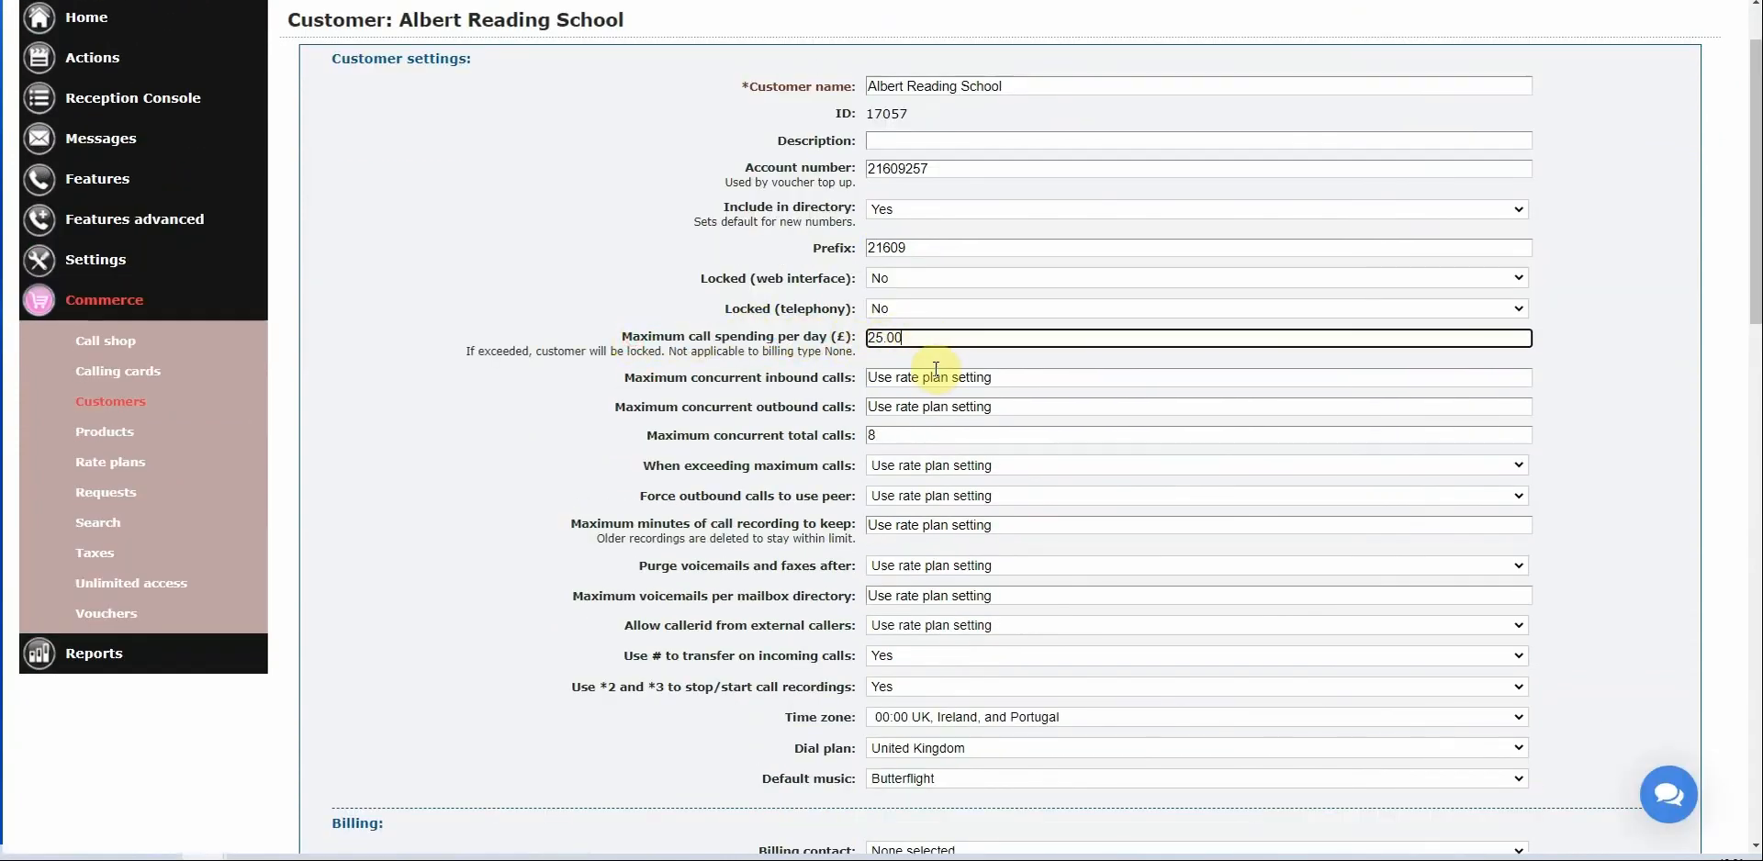
{"action": "left_click_drag", "start_coordinate": [647, 435], "coordinate": [888, 431]}
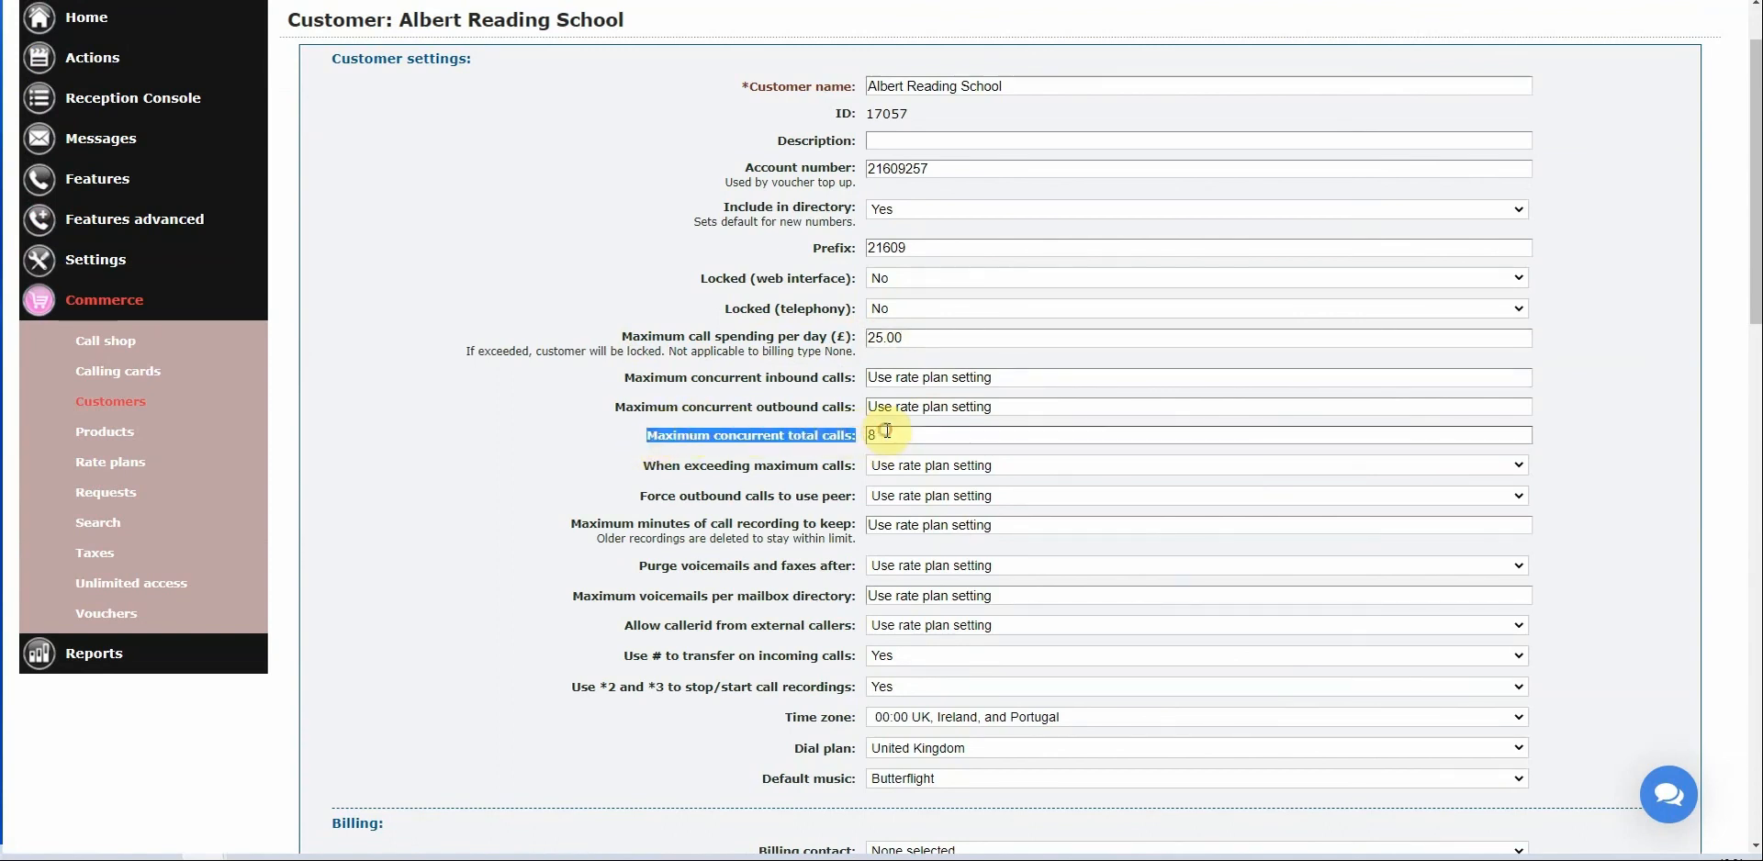
{"action": "left_click", "coordinate": [888, 433]}
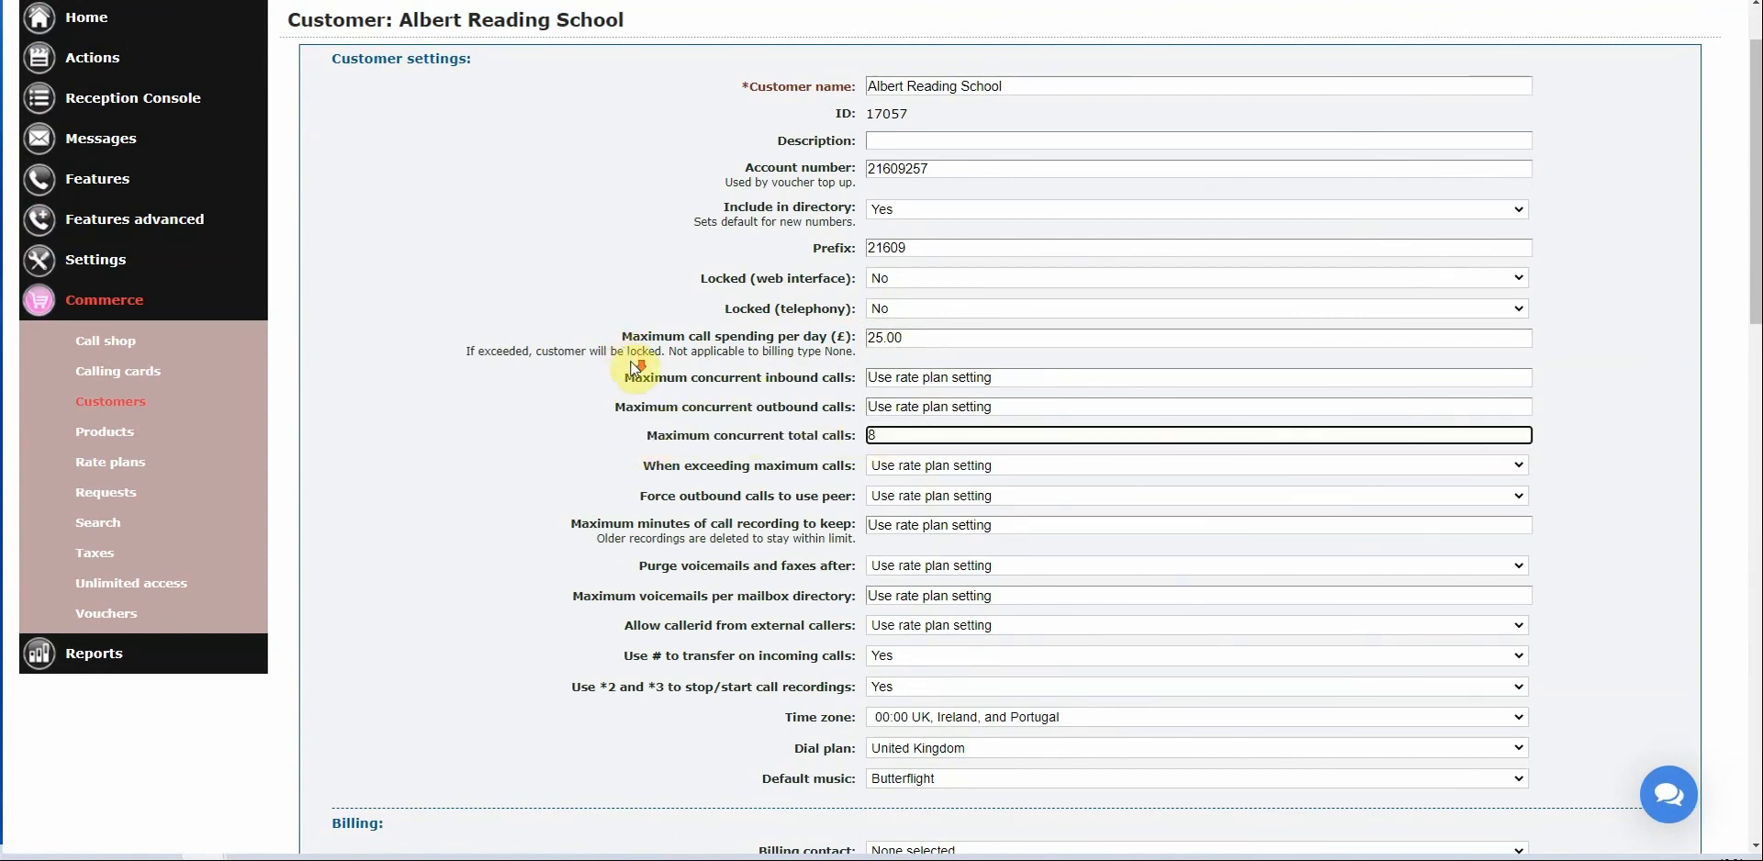
Change the credit limit from 500 to 6 and note the call time left.
{"action": "scroll", "coordinate": [636, 362], "scroll_direction": "down", "scroll_amount": 4}
{"action": "scroll", "coordinate": [641, 358], "scroll_direction": "down", "scroll_amount": 3}
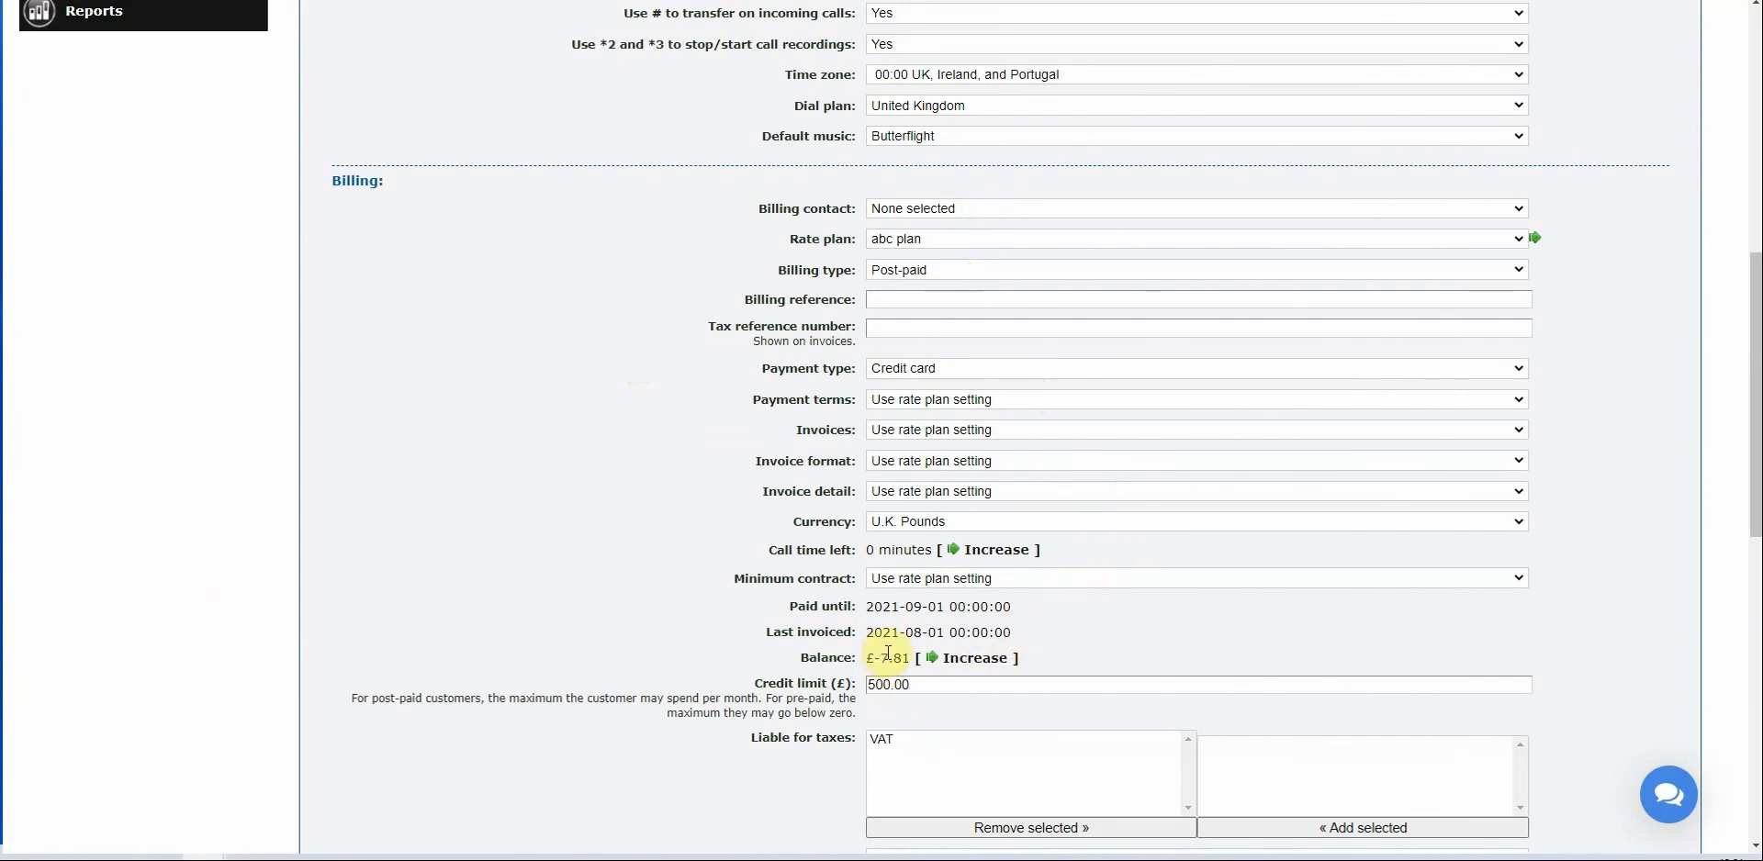
{"action": "left_click_drag", "start_coordinate": [889, 684], "coordinate": [808, 683]}
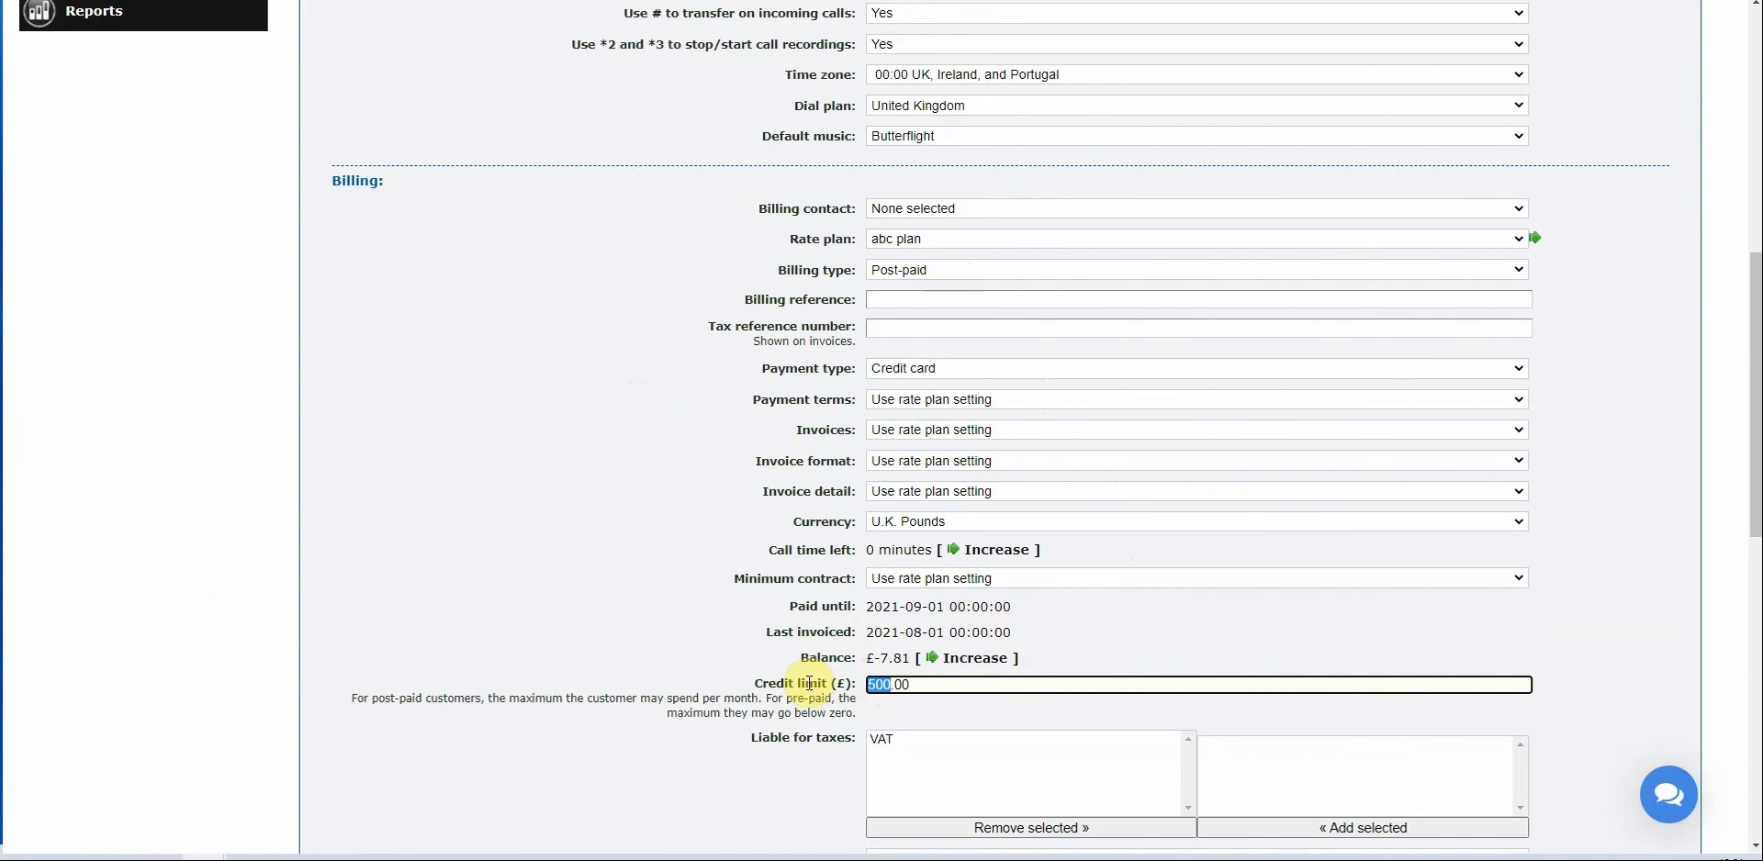
{"action": "type", "text": "6"}
{"action": "left_click", "coordinate": [669, 516]}
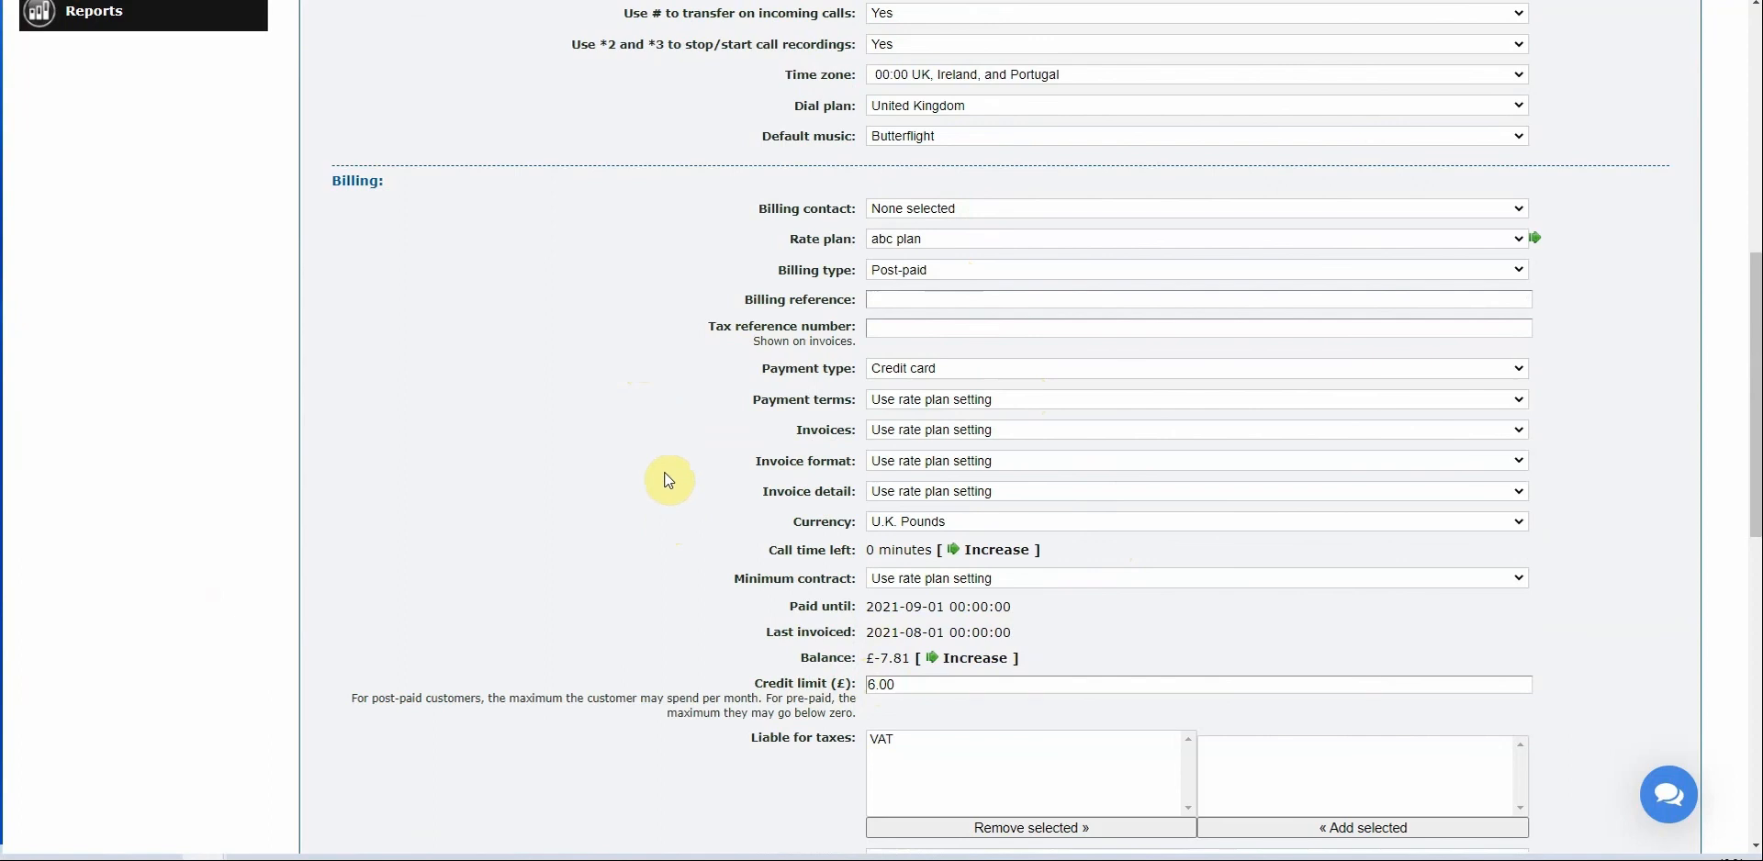
{"action": "double_click", "coordinate": [785, 550]}
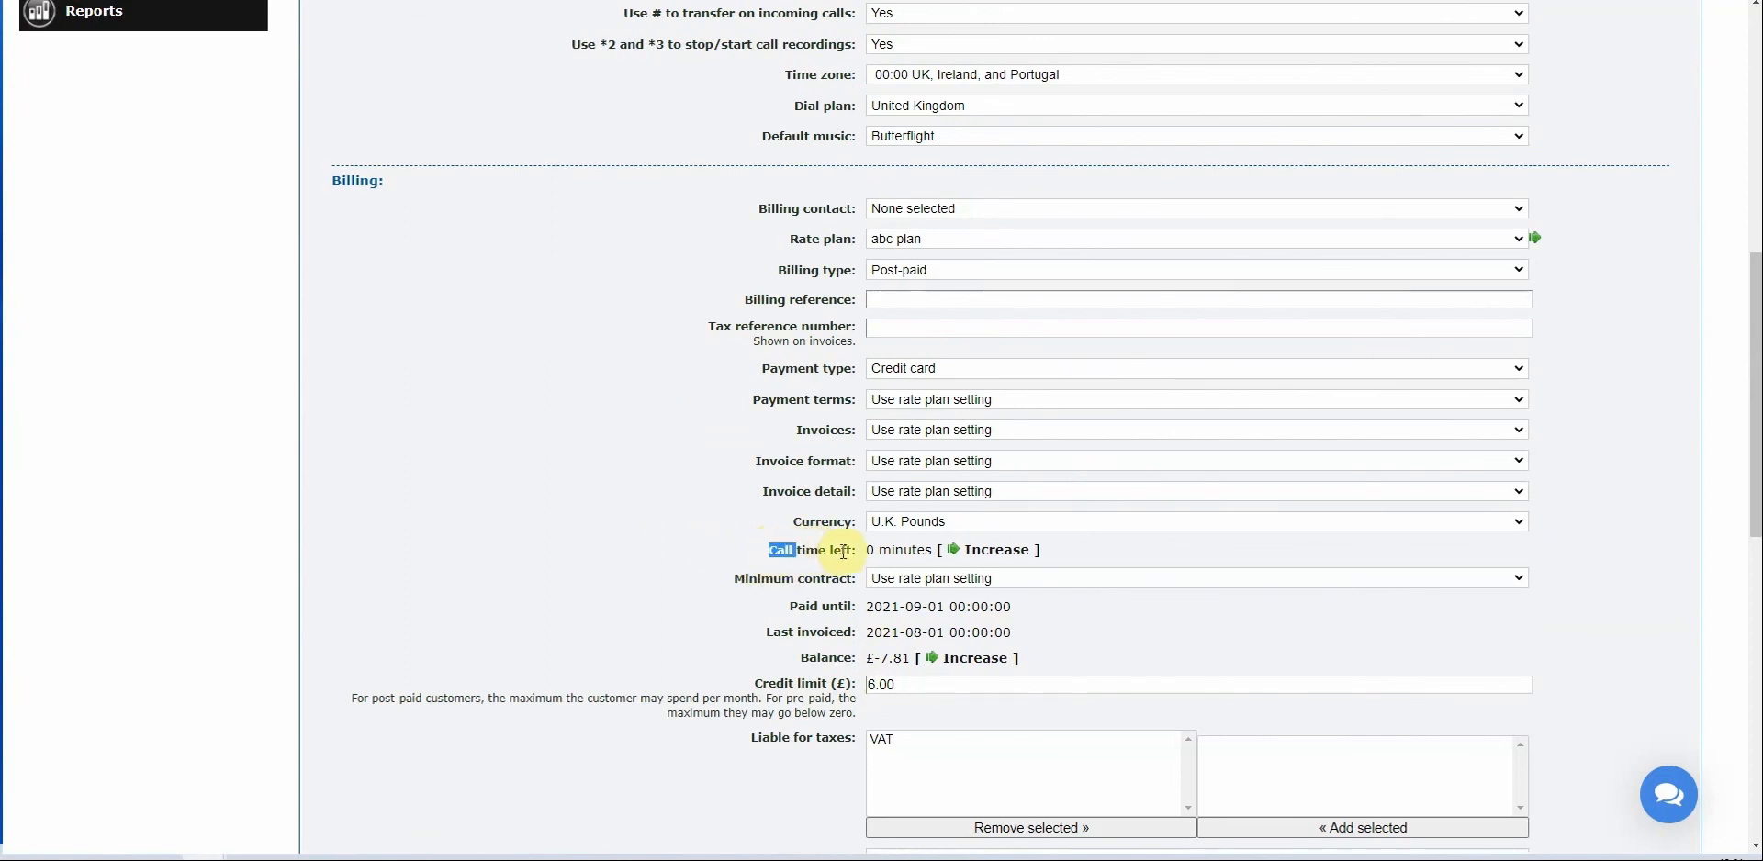
{"action": "left_click", "coordinate": [848, 550], "text": "shift"}
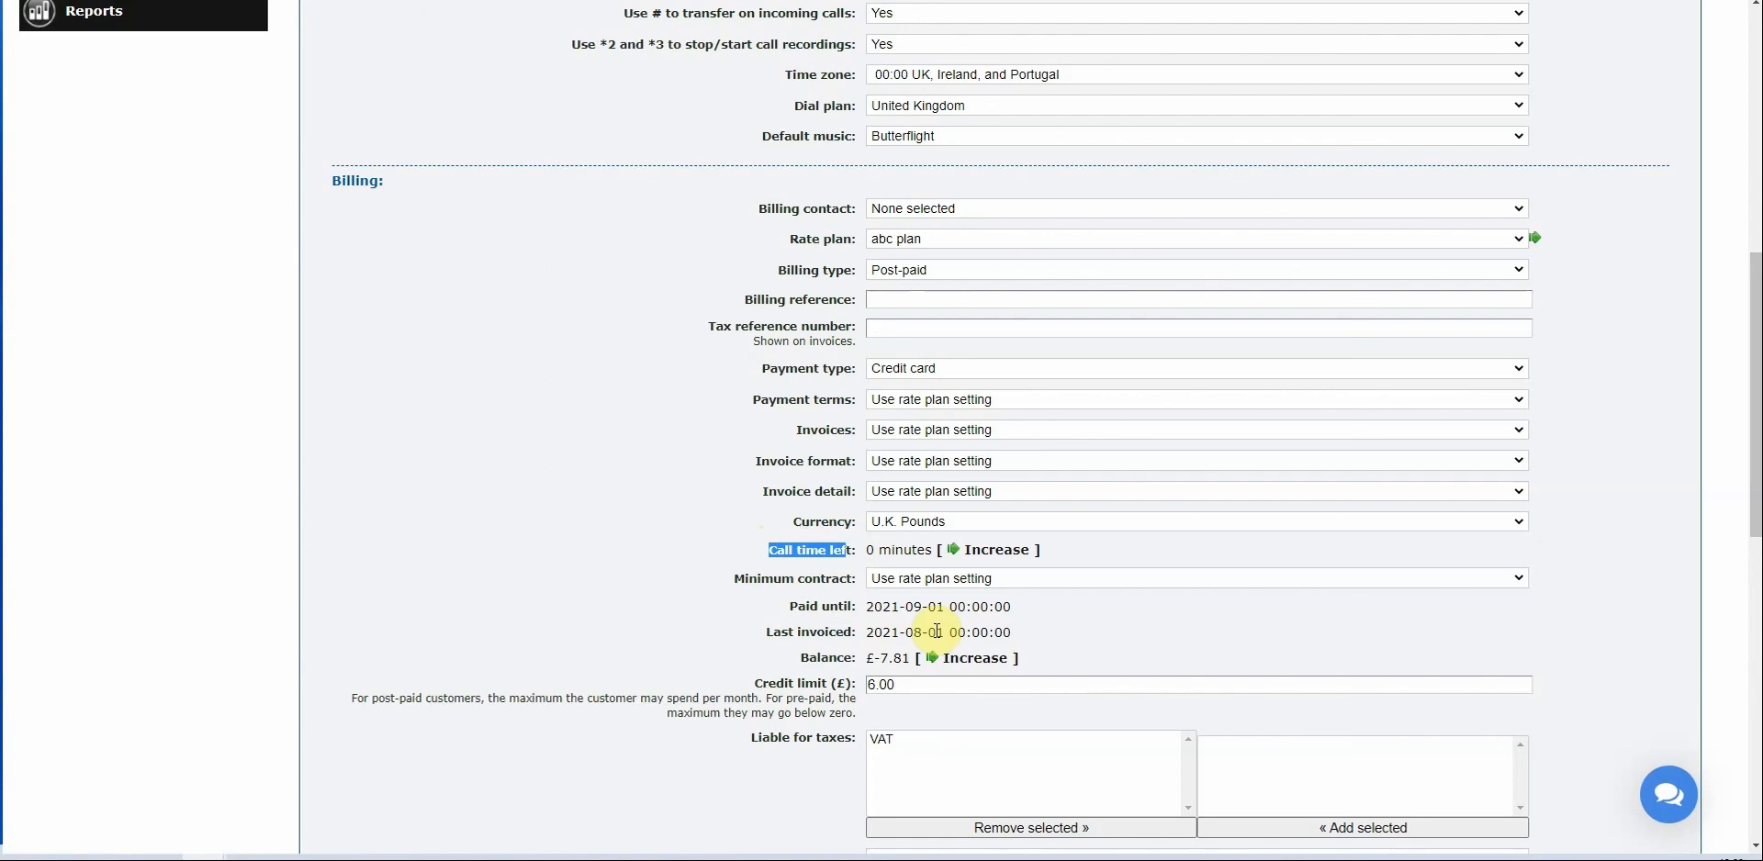
Add 1000 minutes of call time and return to editing the customer.
{"action": "left_click", "coordinate": [989, 551]}
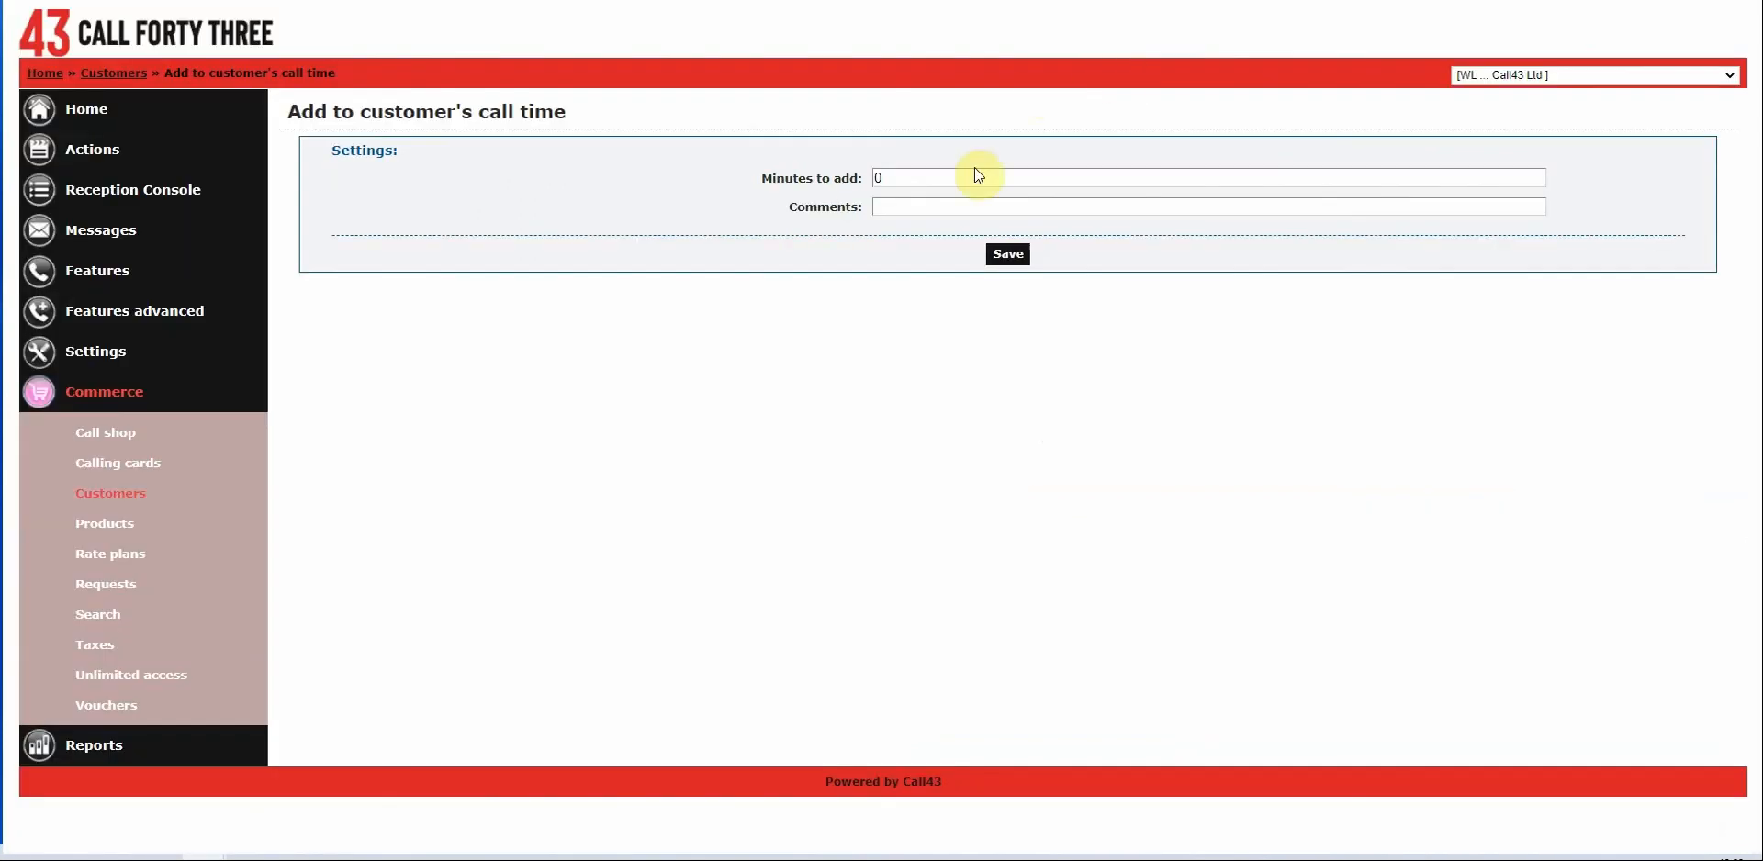
{"action": "left_click", "coordinate": [950, 179]}
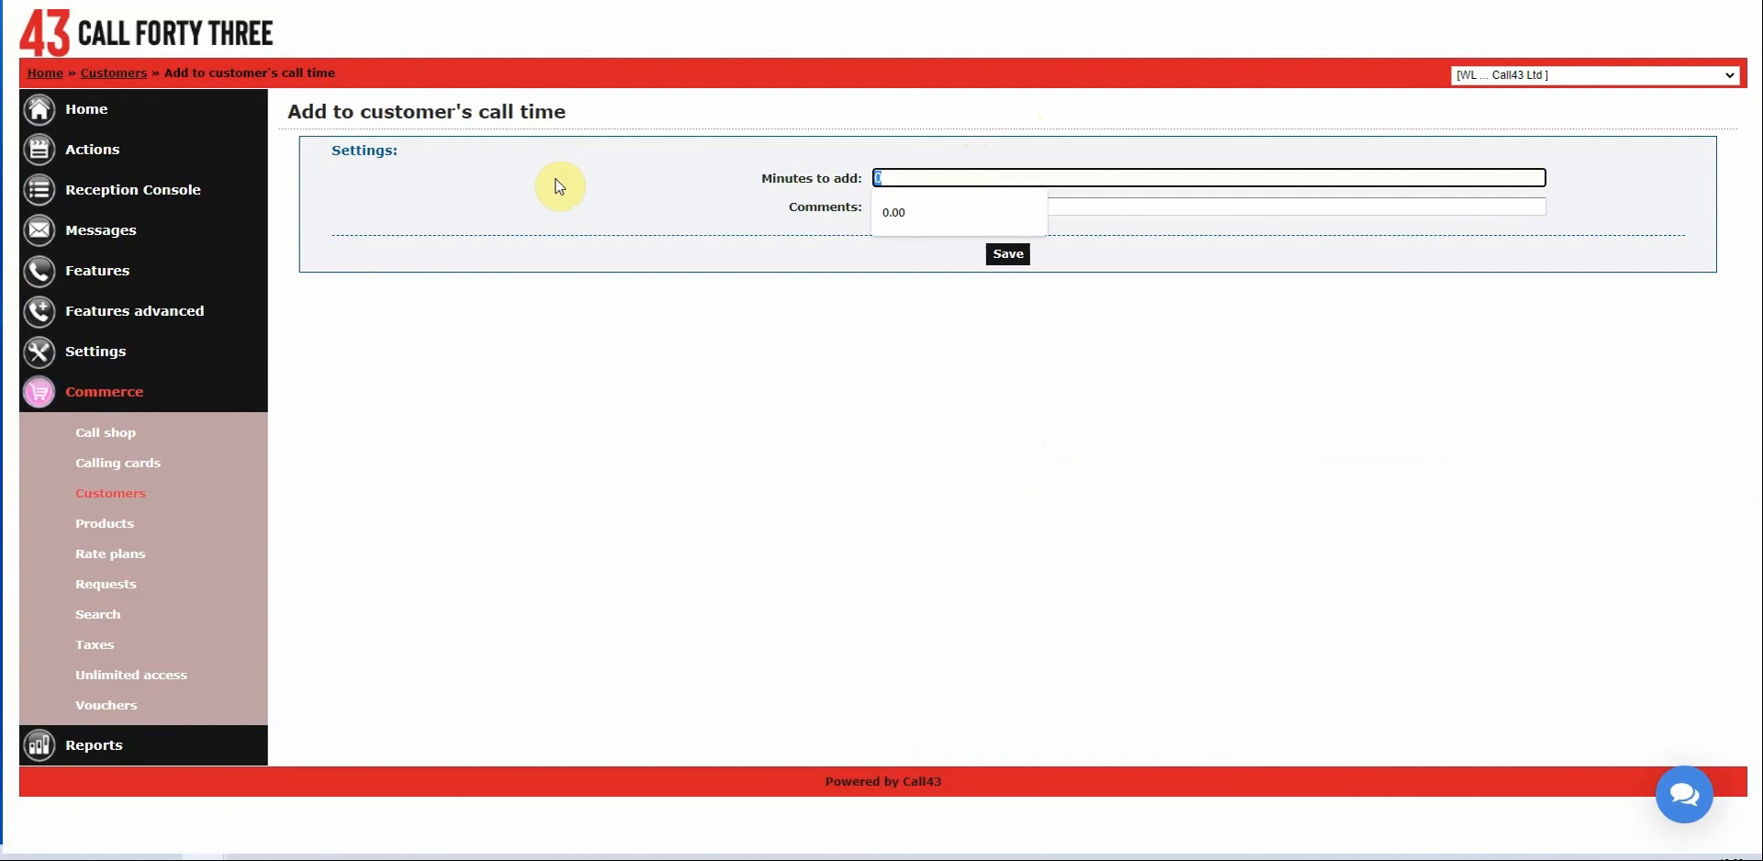
{"action": "type", "text": "1000"}
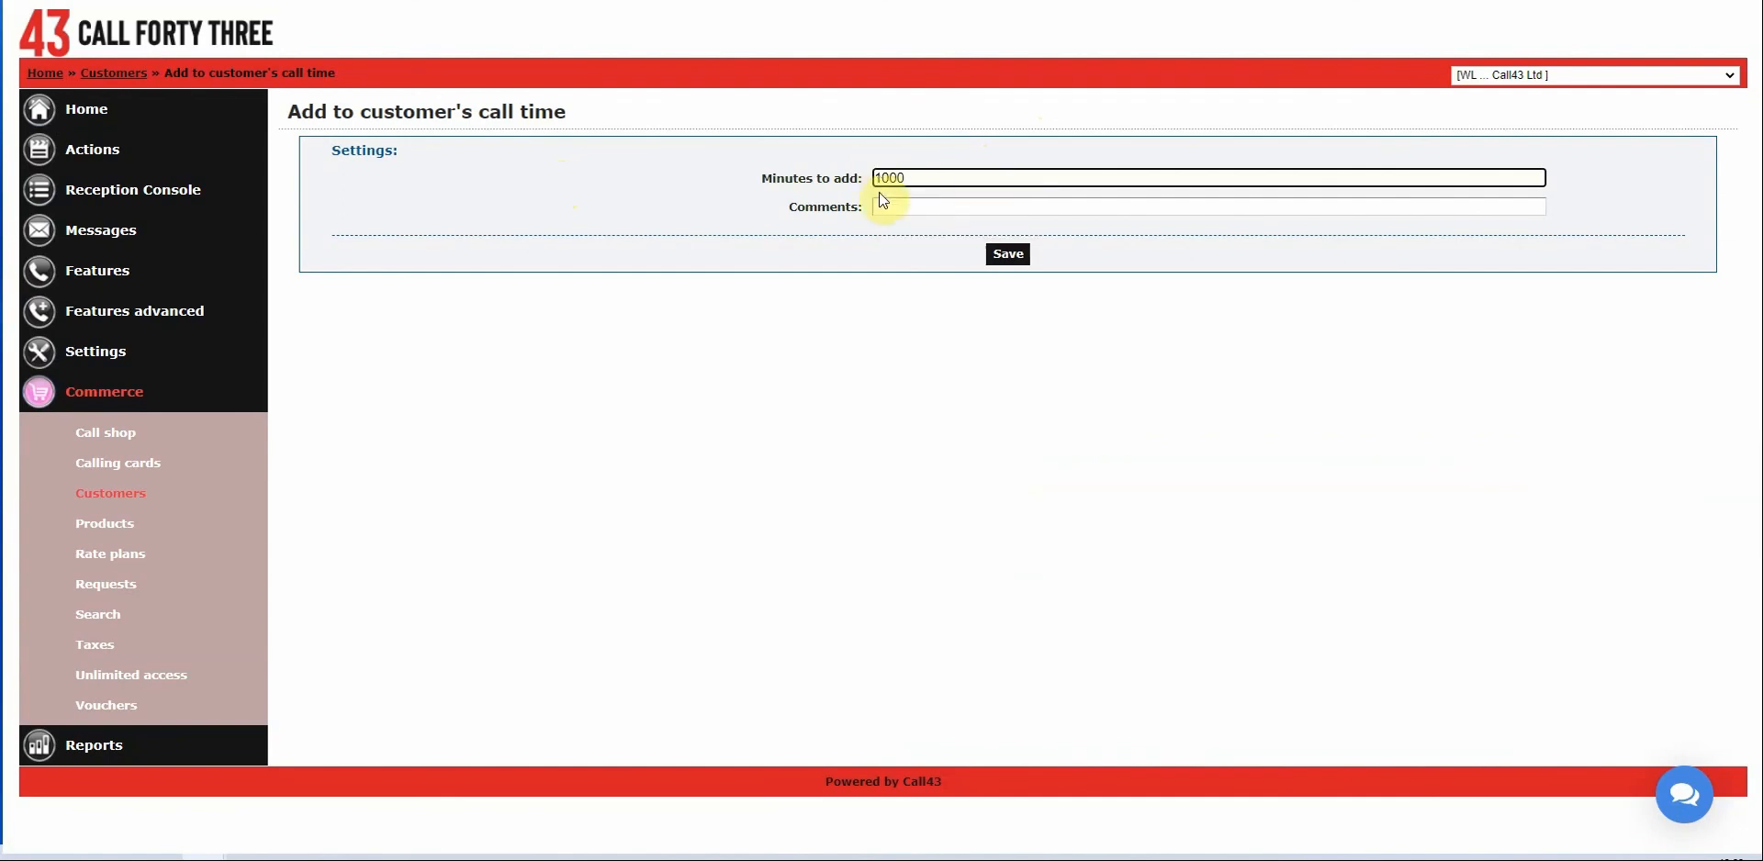
{"action": "left_click", "coordinate": [1017, 260]}
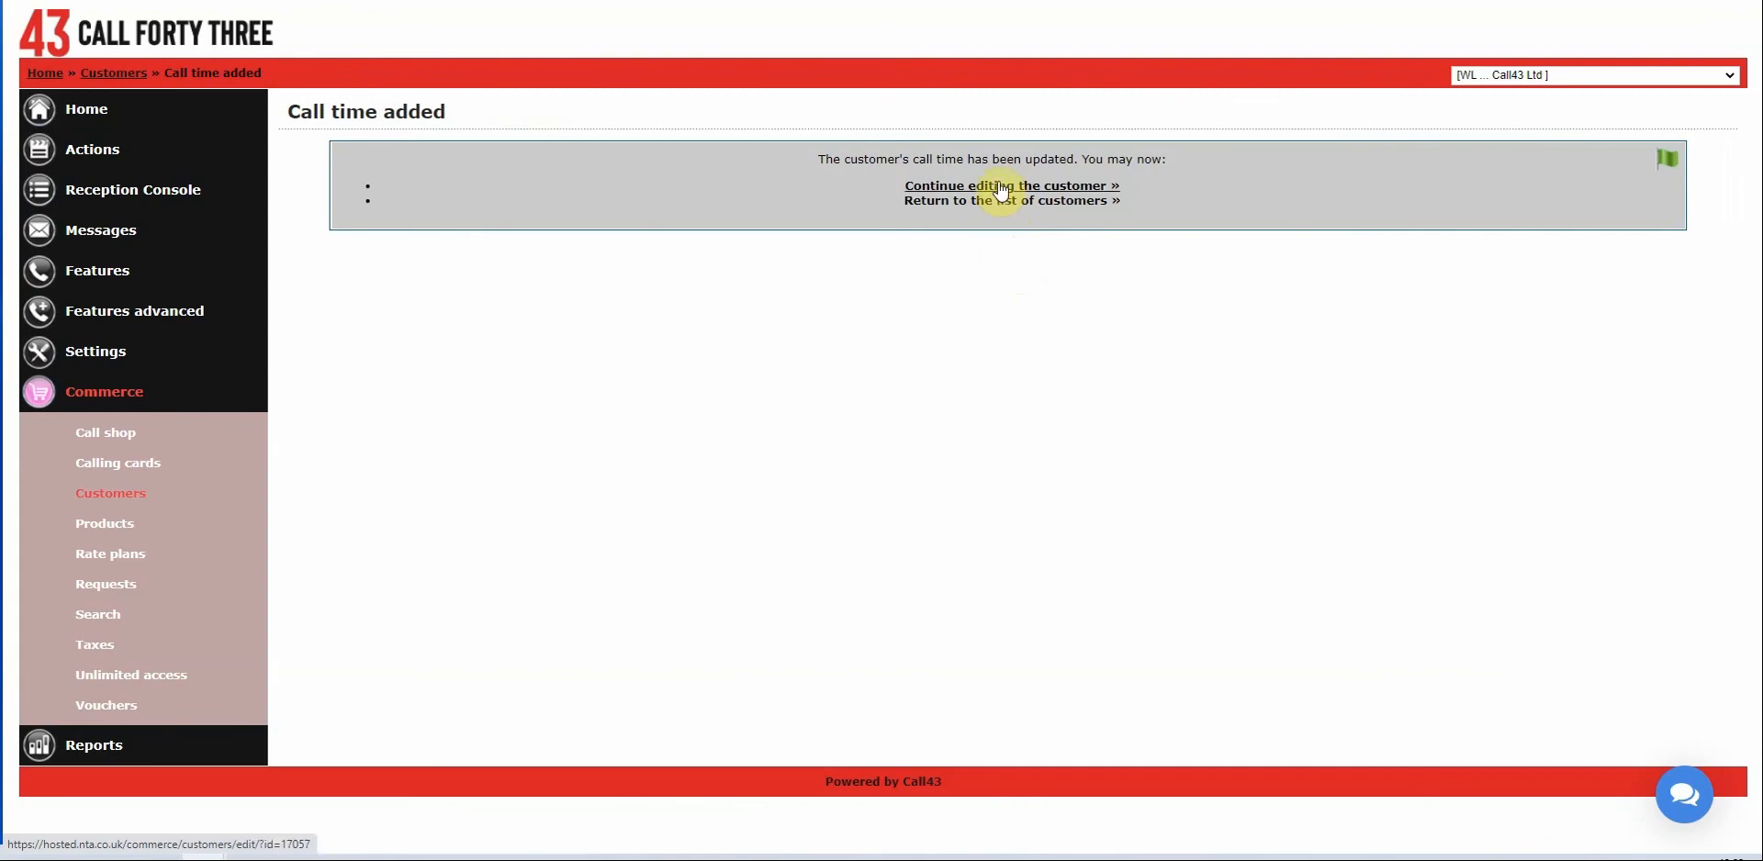
{"action": "left_click", "coordinate": [1001, 187]}
Verify 1000 minutes of call time left and check the credit limit value.
{"action": "scroll", "coordinate": [797, 447], "scroll_direction": "down", "scroll_amount": 10}
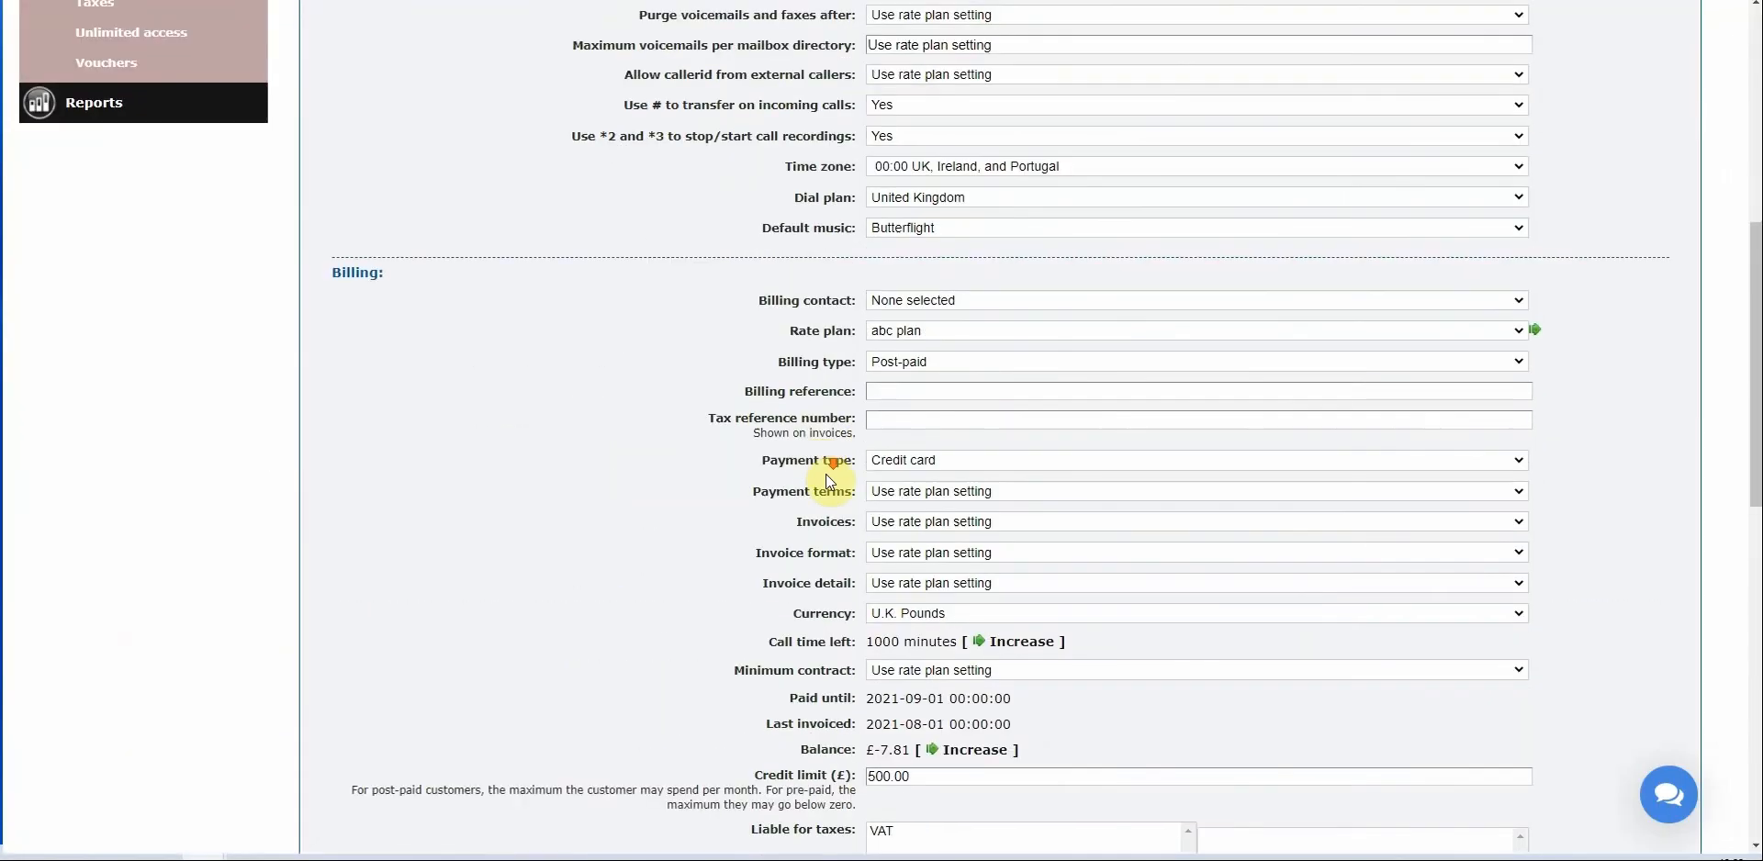
{"action": "left_click_drag", "start_coordinate": [771, 370], "coordinate": [940, 366]}
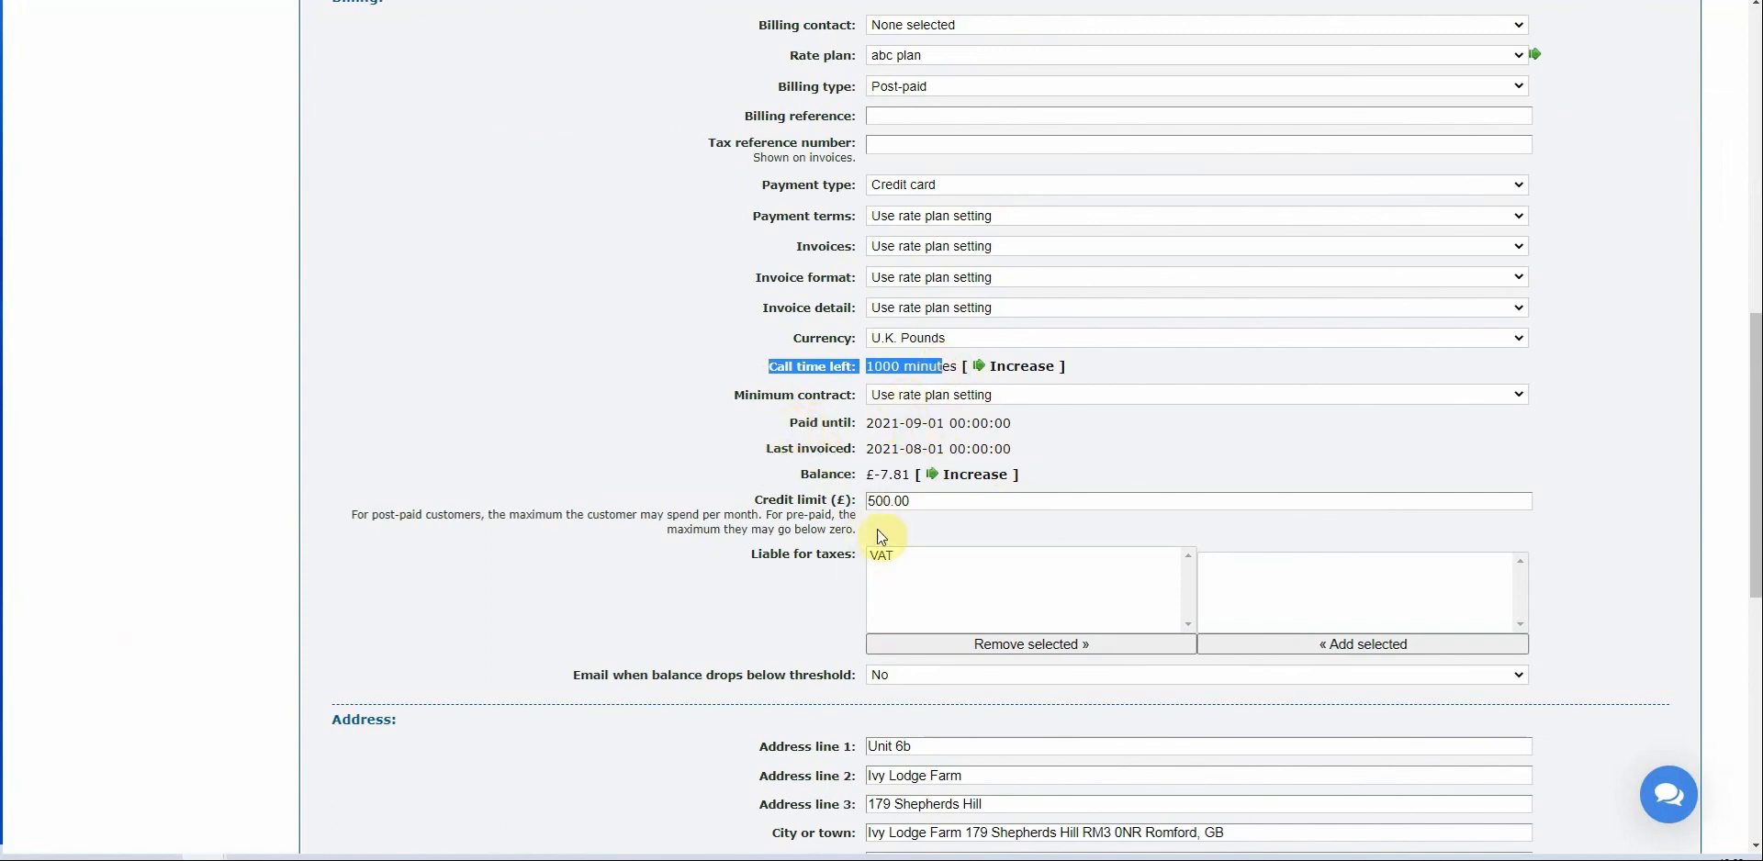
{"action": "left_click_drag", "start_coordinate": [888, 502], "coordinate": [817, 520]}
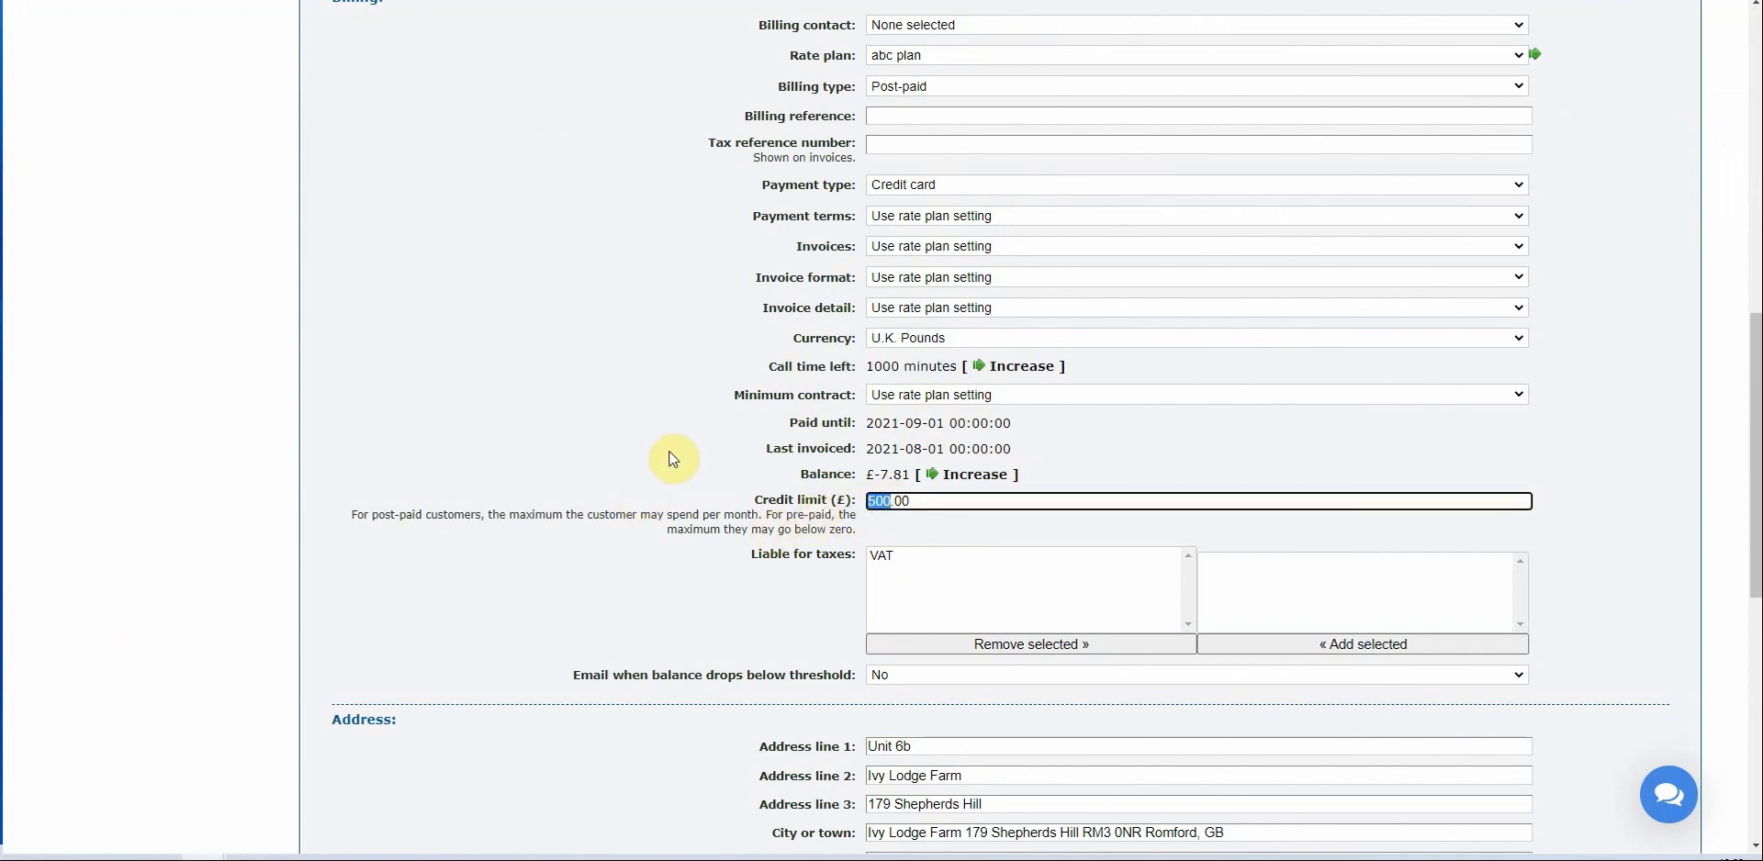
{"action": "scroll", "coordinate": [664, 459], "scroll_direction": "up", "scroll_amount": 1}
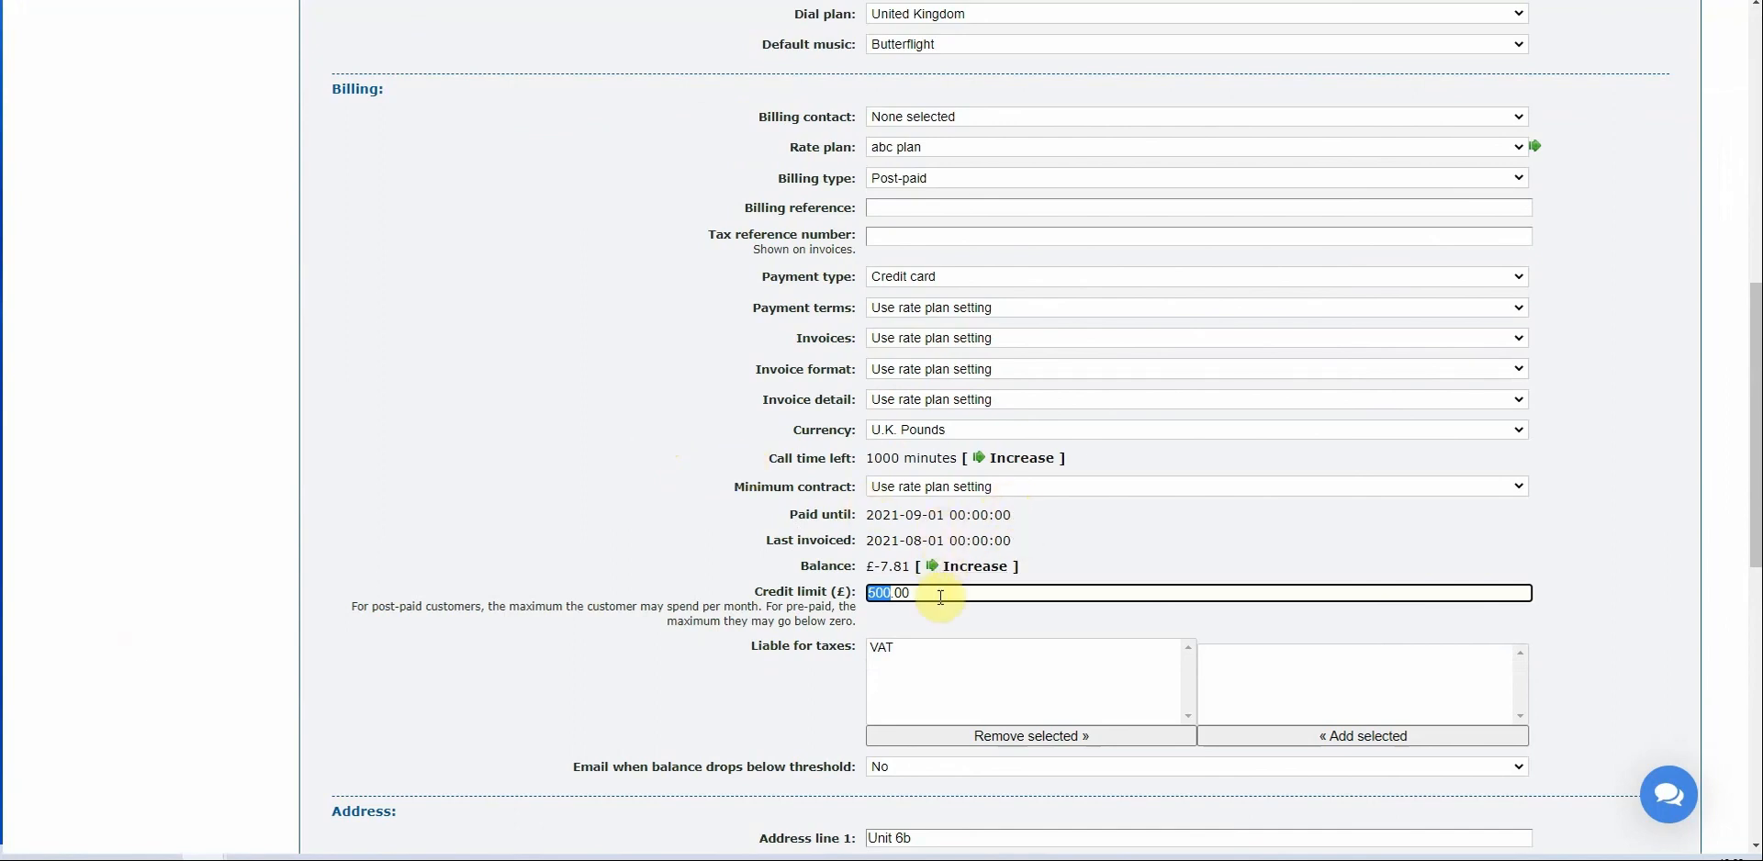
{"action": "scroll", "coordinate": [956, 466], "scroll_direction": "up", "scroll_amount": 4}
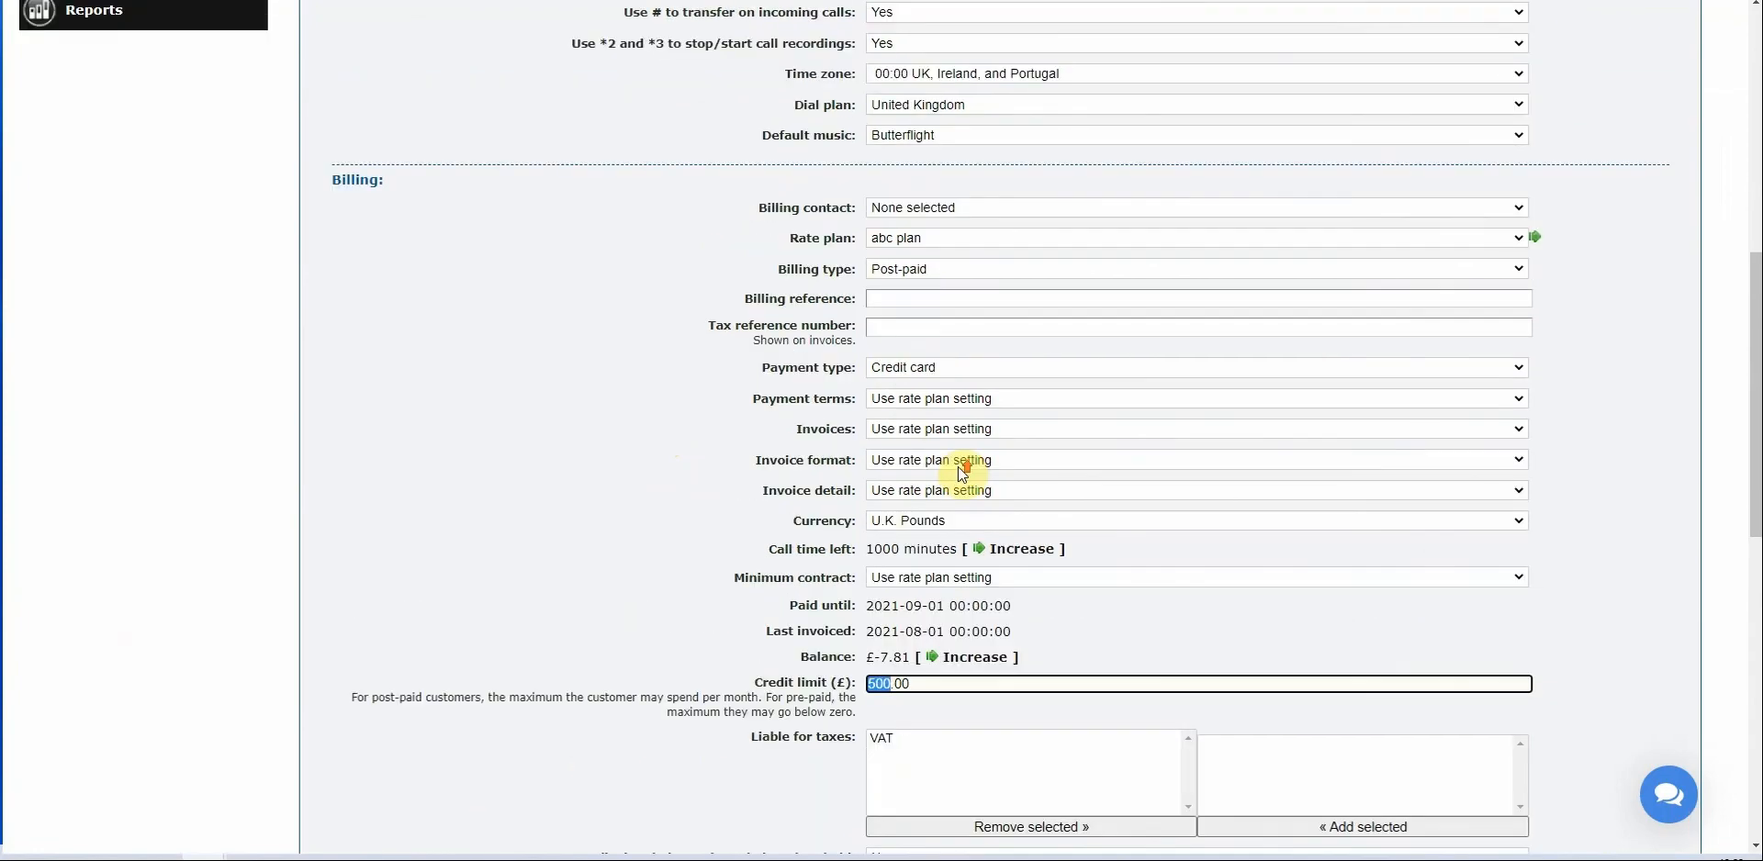
{"action": "scroll", "coordinate": [966, 464], "scroll_direction": "up", "scroll_amount": 3}
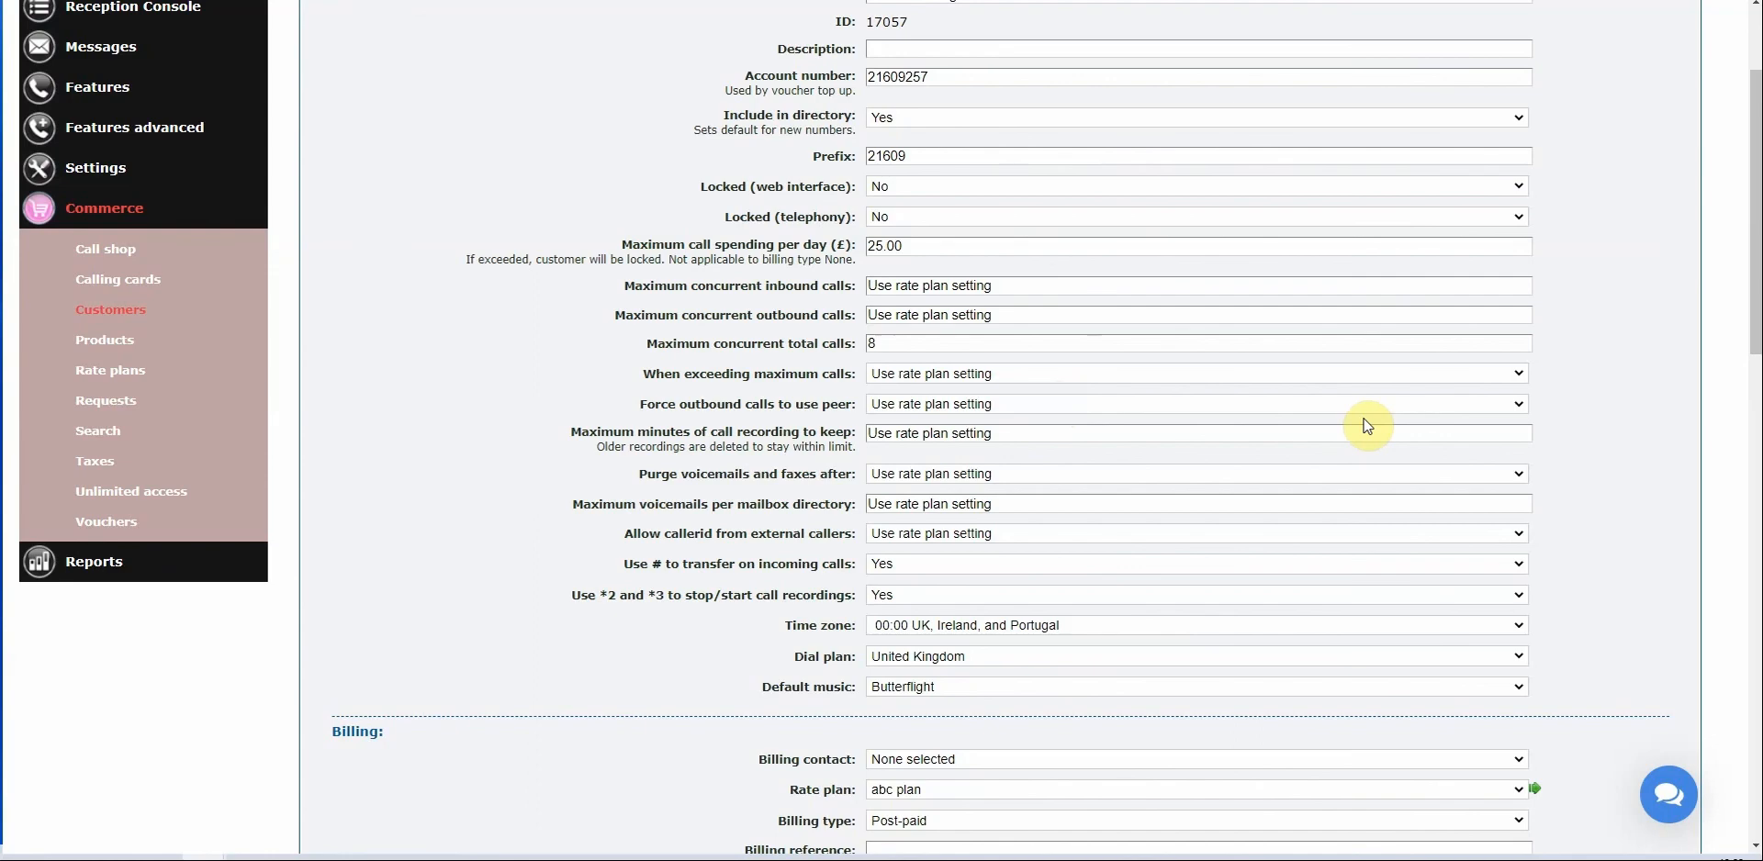
{"action": "scroll", "coordinate": [1368, 426], "scroll_direction": "down", "scroll_amount": 4}
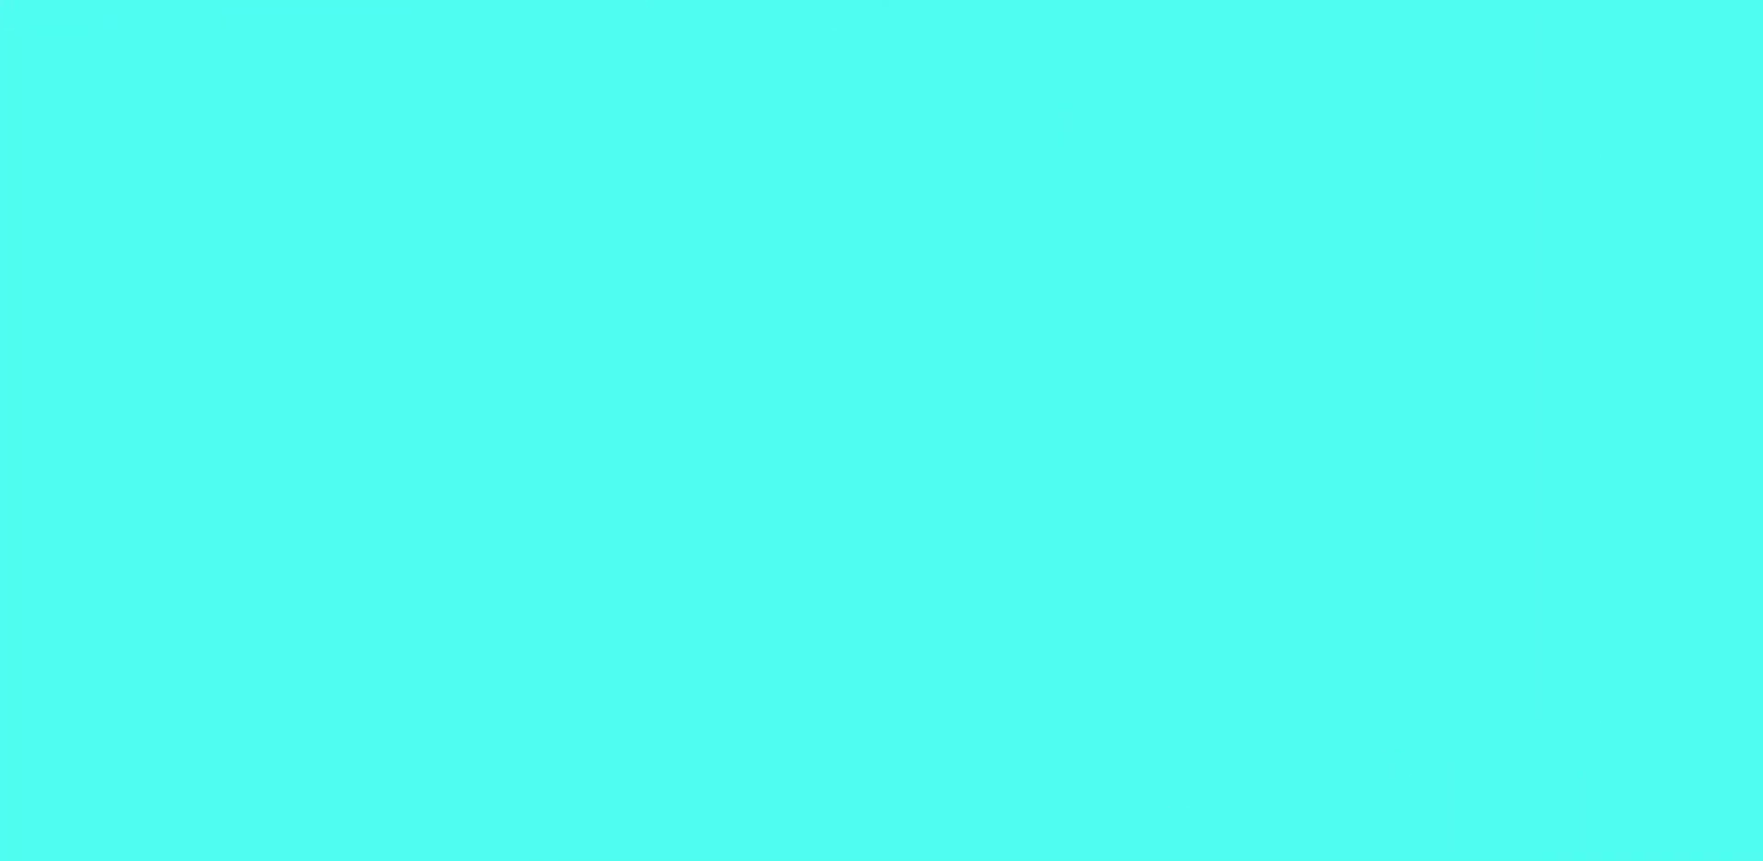